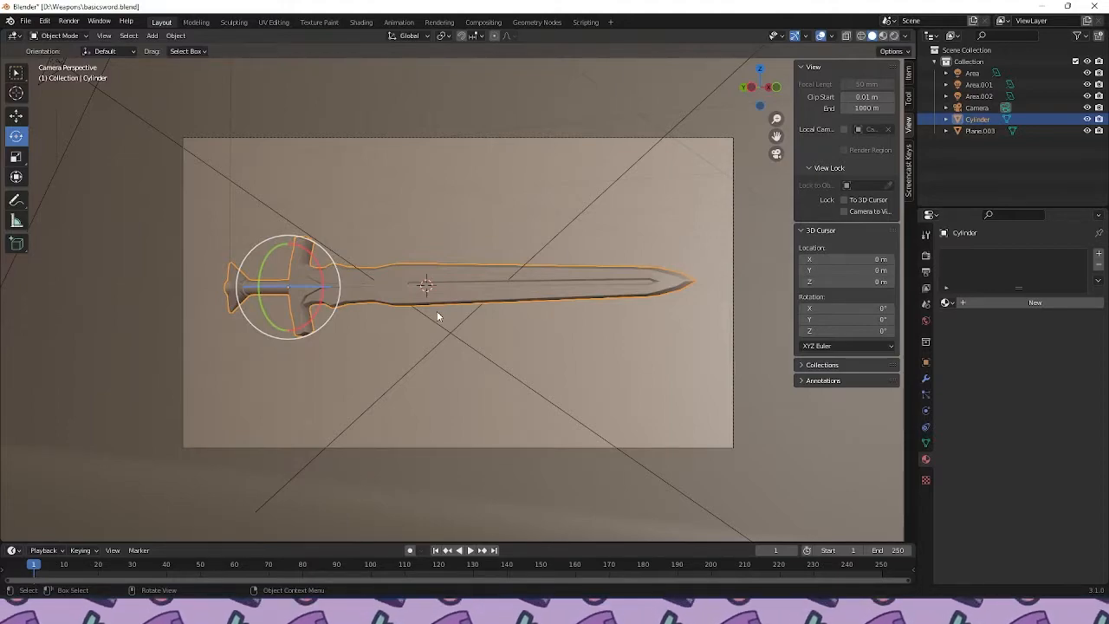
pyautogui.click(27, 22)
pyautogui.moveTo(77, 188)
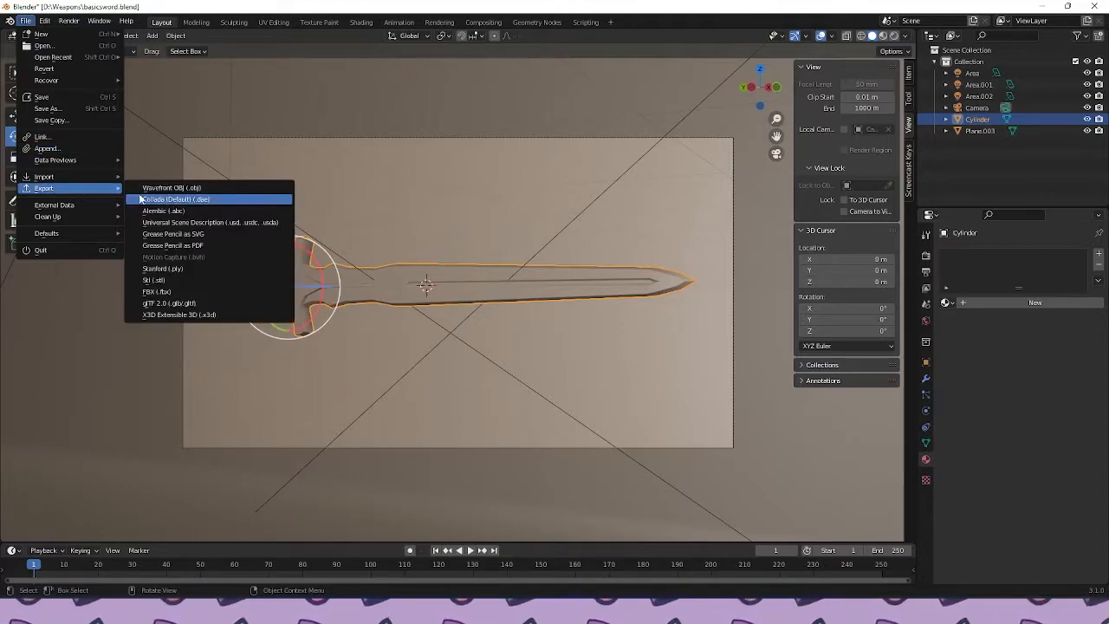
pyautogui.click(193, 291)
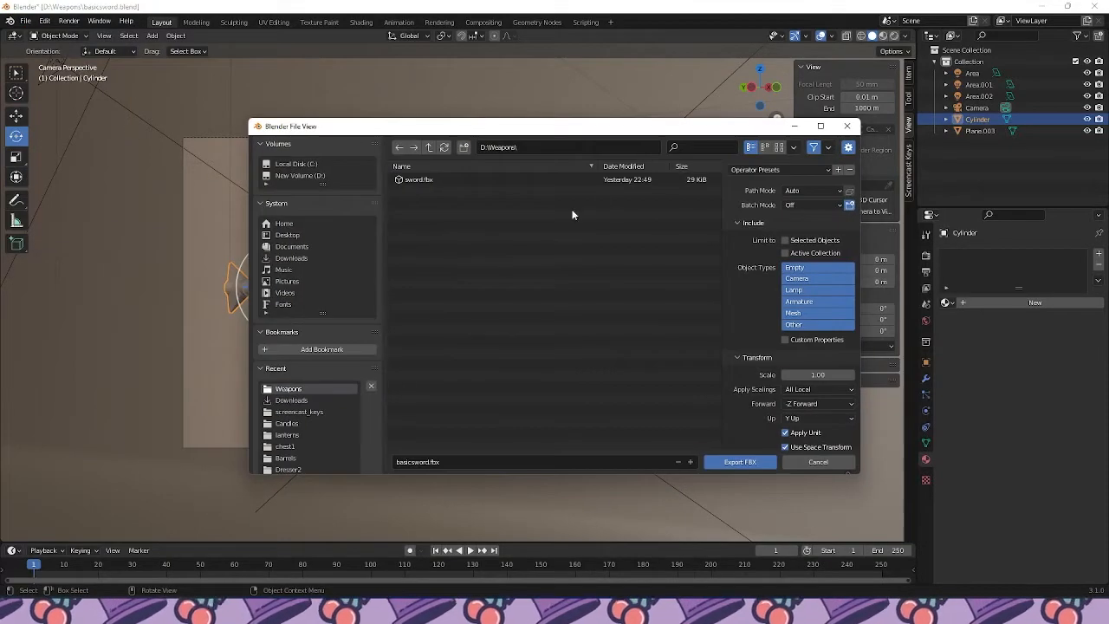
pyautogui.click(846, 126)
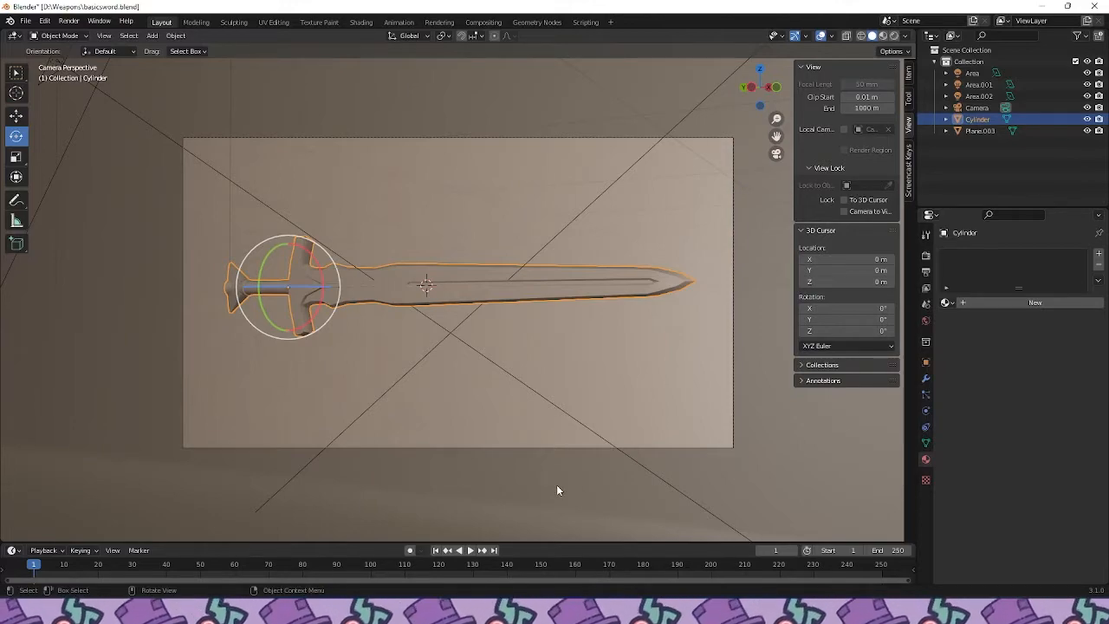
# Switch to Adobe Substance 3D Painter and dismiss its welcome window
pyautogui.click(472, 611)
pyautogui.write('ado')
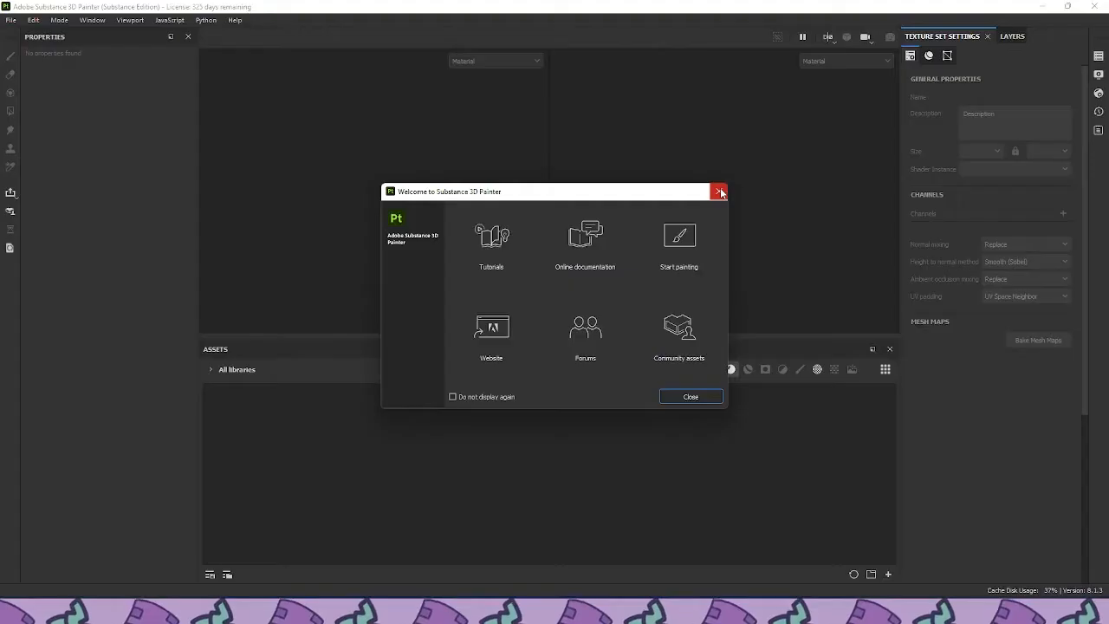
pyautogui.press('Escape')
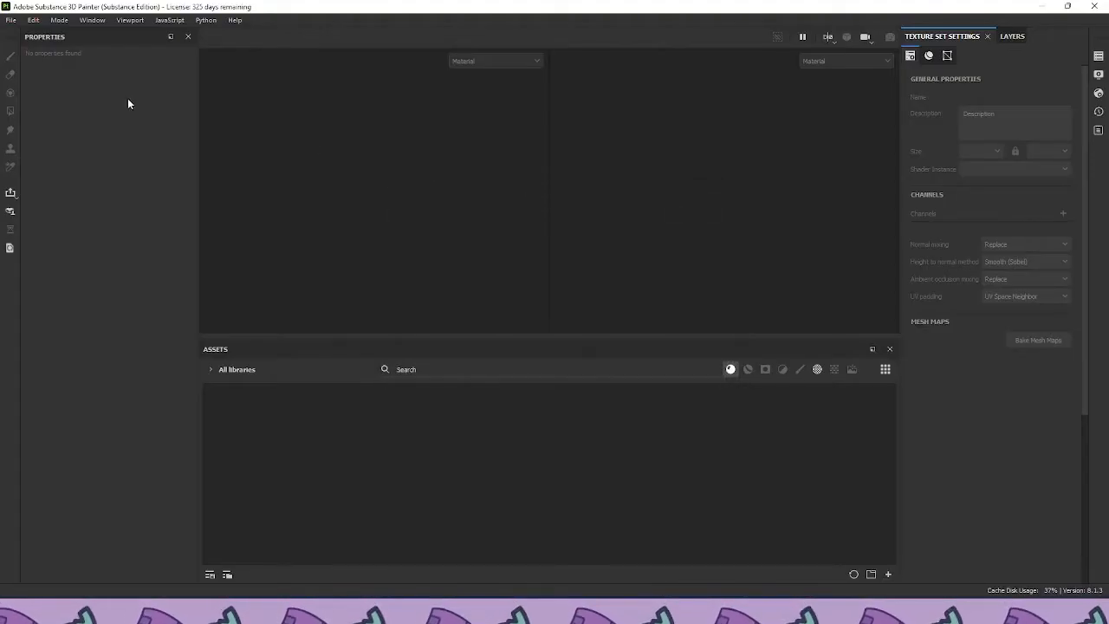
# Create a new project from sword.fbx in the Weapons folder, using the ASM - PBR Metallic Roughness template at 1024 resolution
pyautogui.click(10, 19)
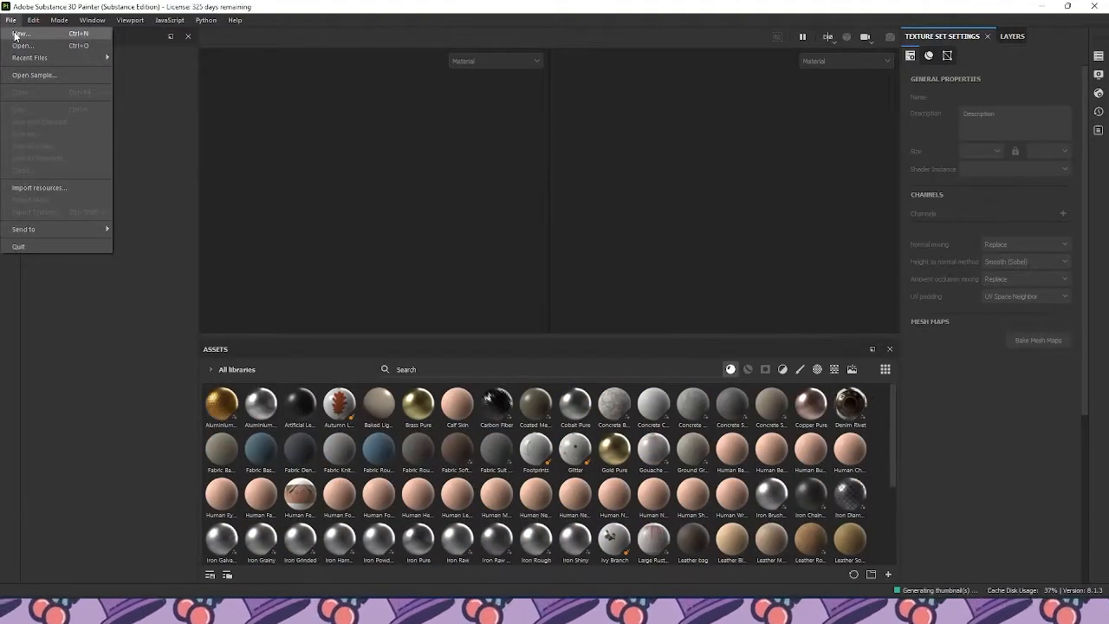
pyautogui.click(15, 33)
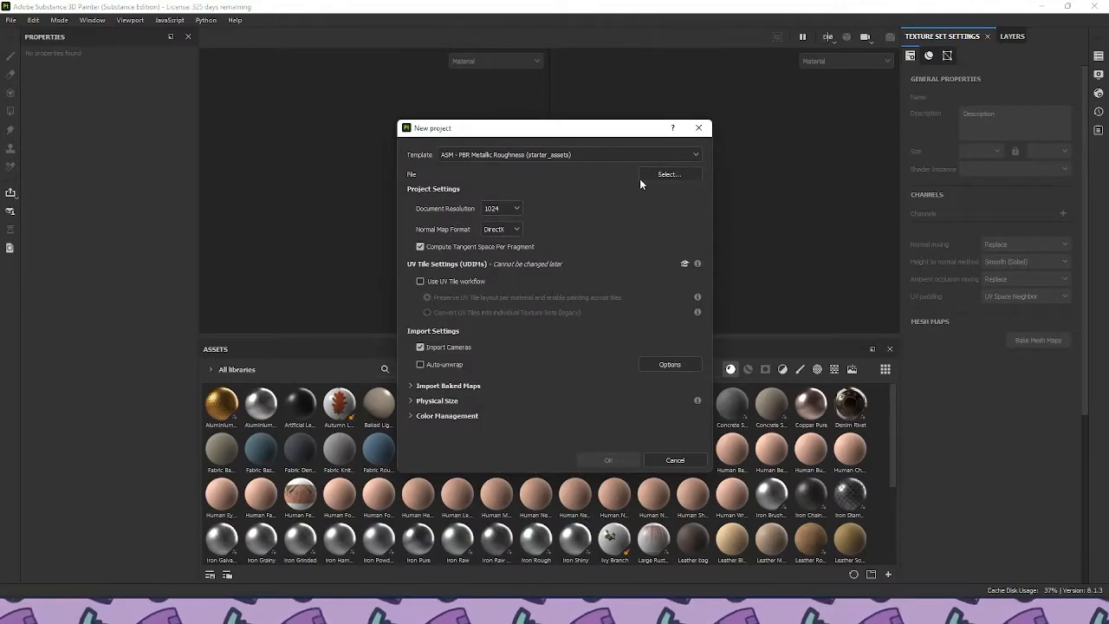
pyautogui.click(656, 178)
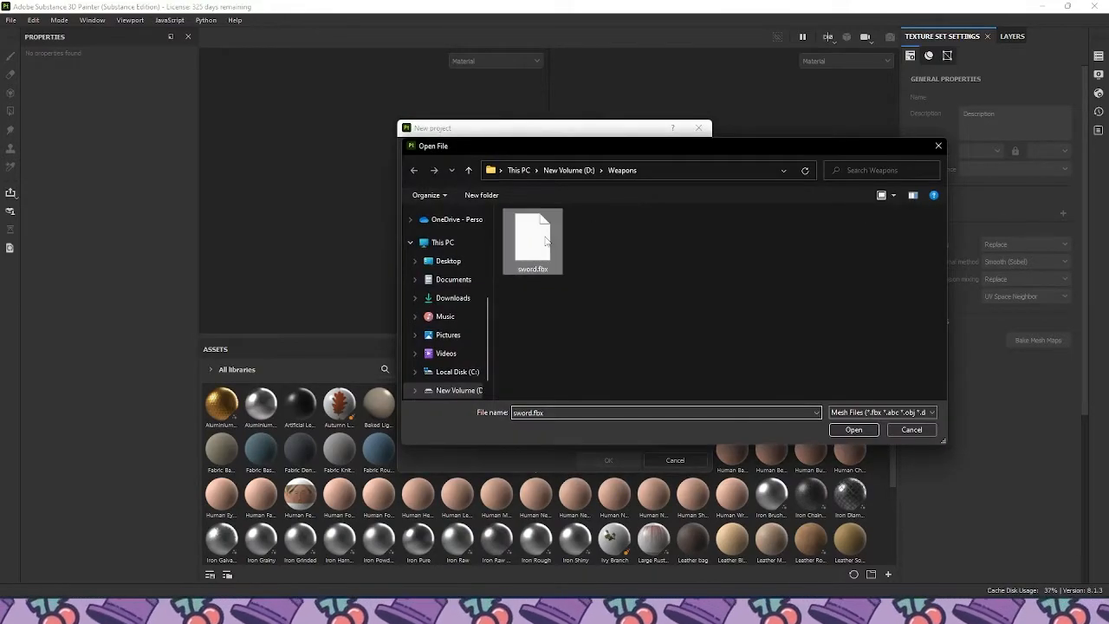
pyautogui.doubleClick(544, 239)
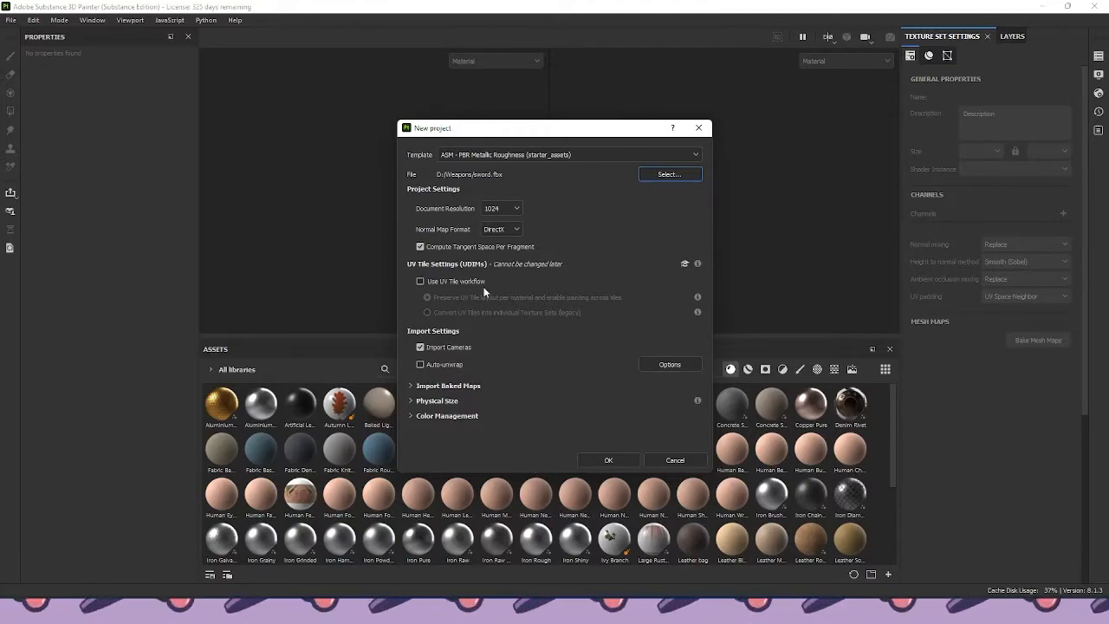
pyautogui.click(612, 460)
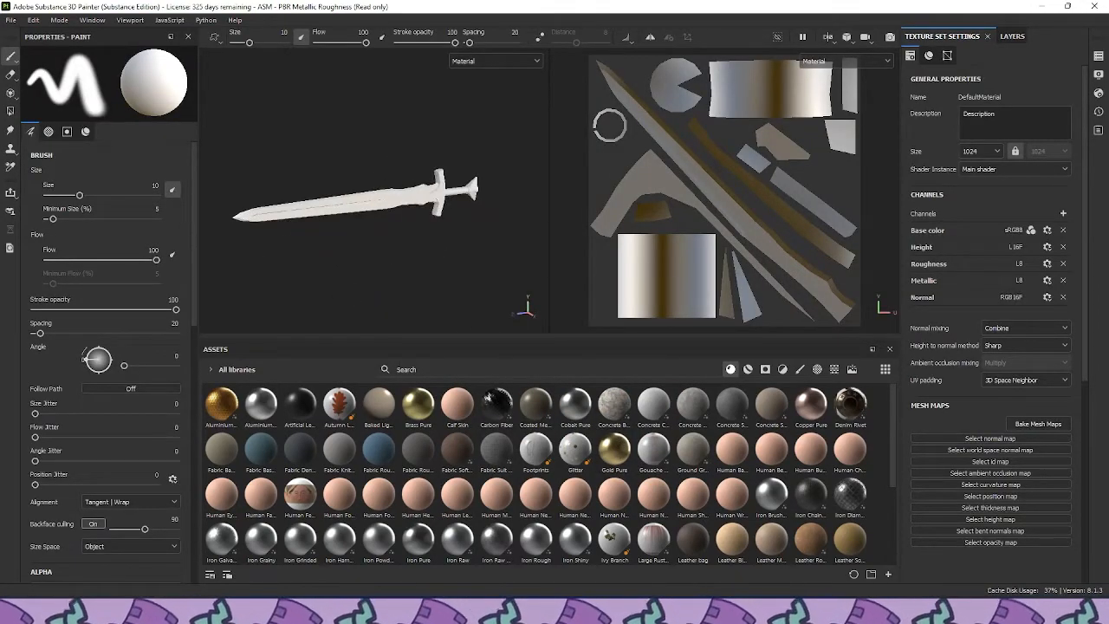
# Set up mesh map baking with the low poly mesh used as the high poly mesh and an output size of 1024
pyautogui.click(1037, 423)
pyautogui.click(469, 216)
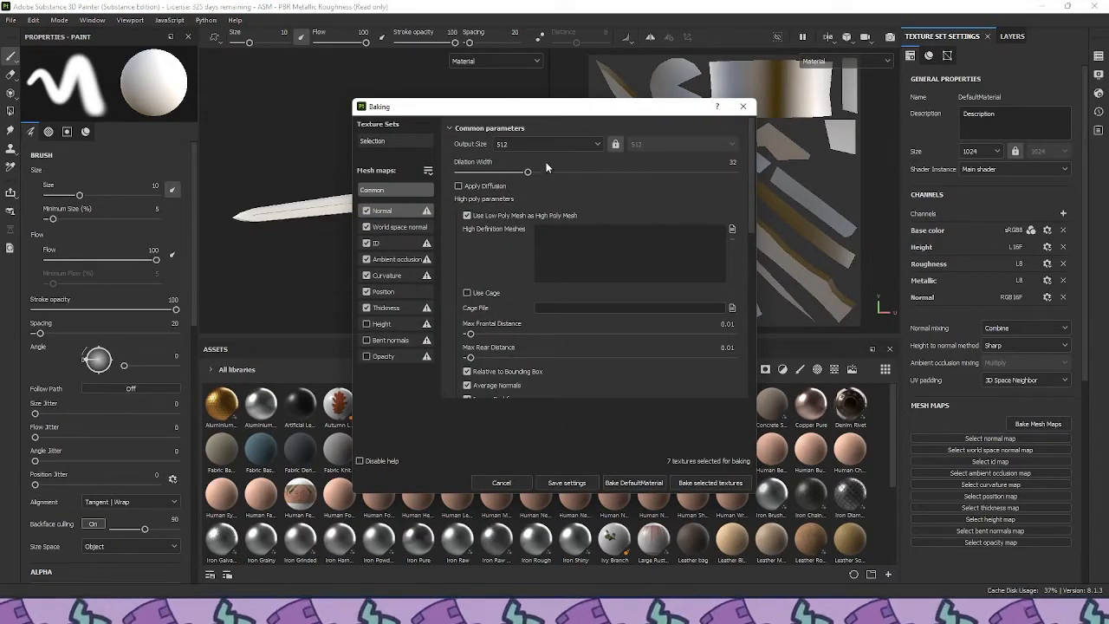
pyautogui.click(549, 147)
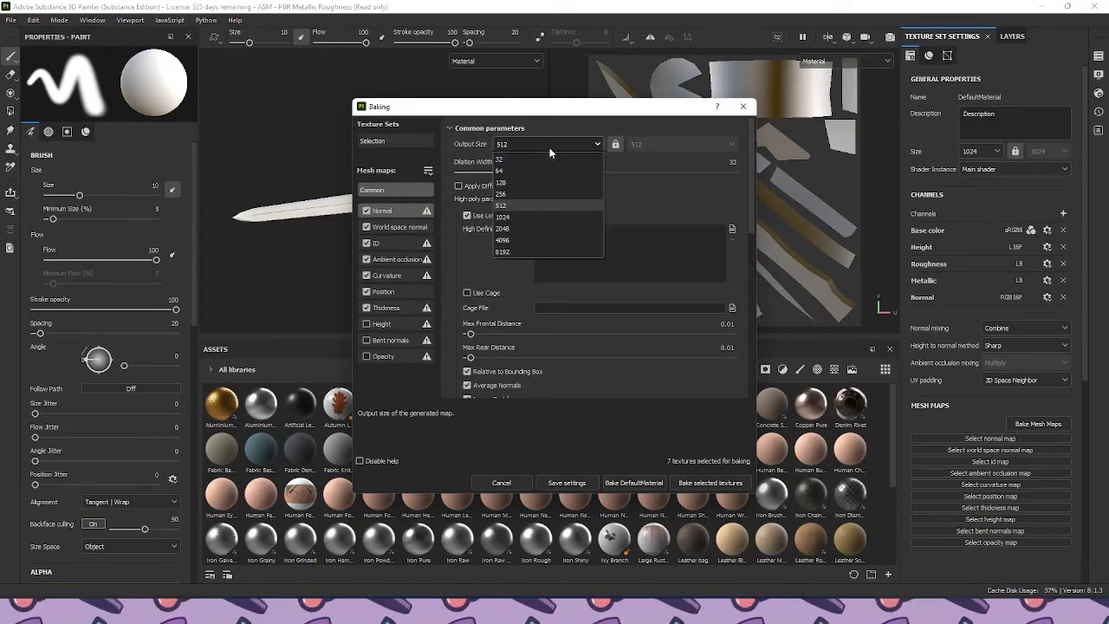
pyautogui.click(545, 217)
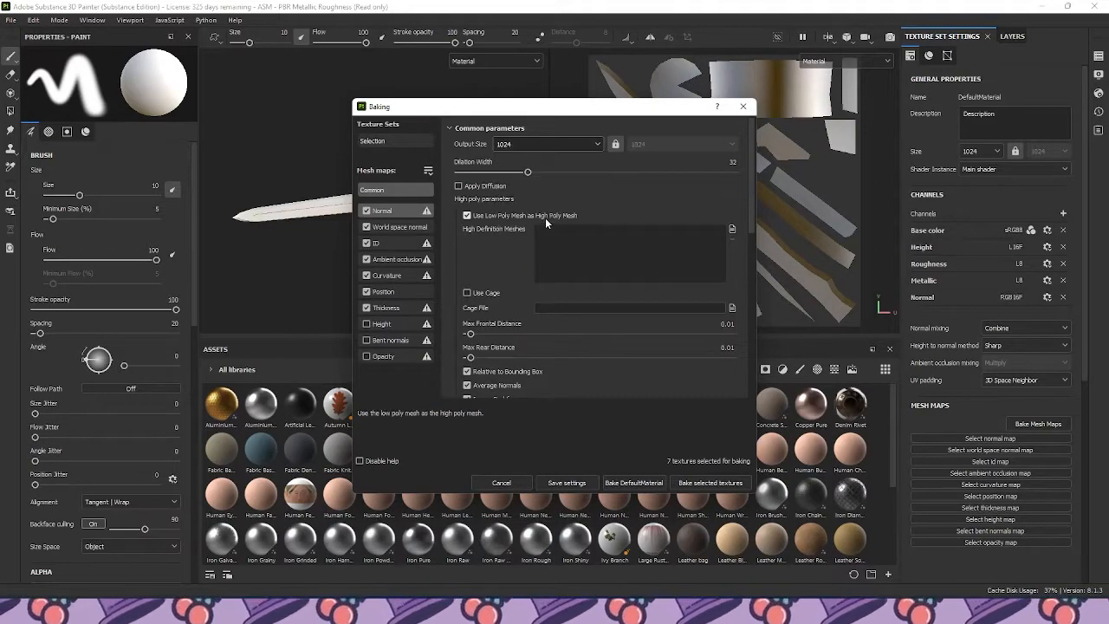
# Set the baking antialiasing to Subsampling 4x4 and bake the selected textures
pyautogui.scroll(-3, 542, 229)
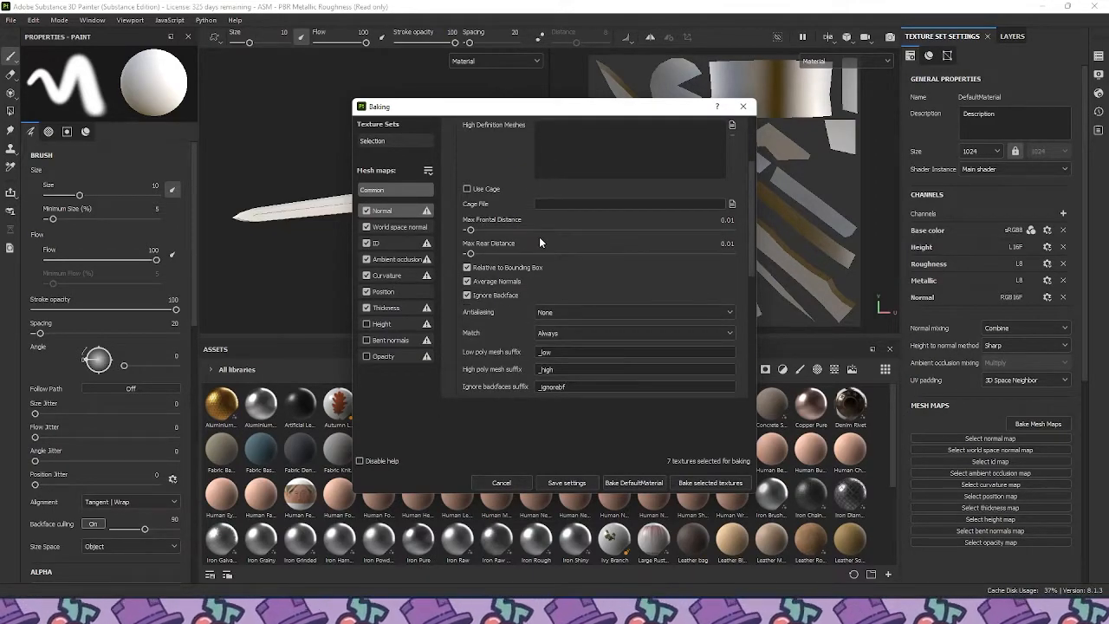
pyautogui.click(570, 312)
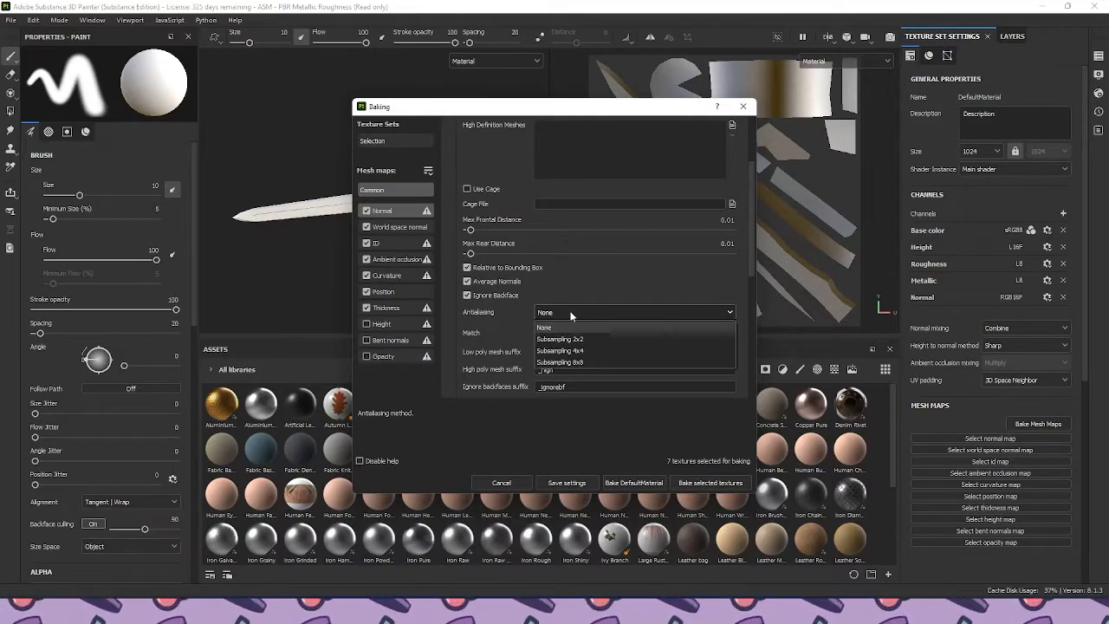
pyautogui.click(598, 352)
pyautogui.click(716, 482)
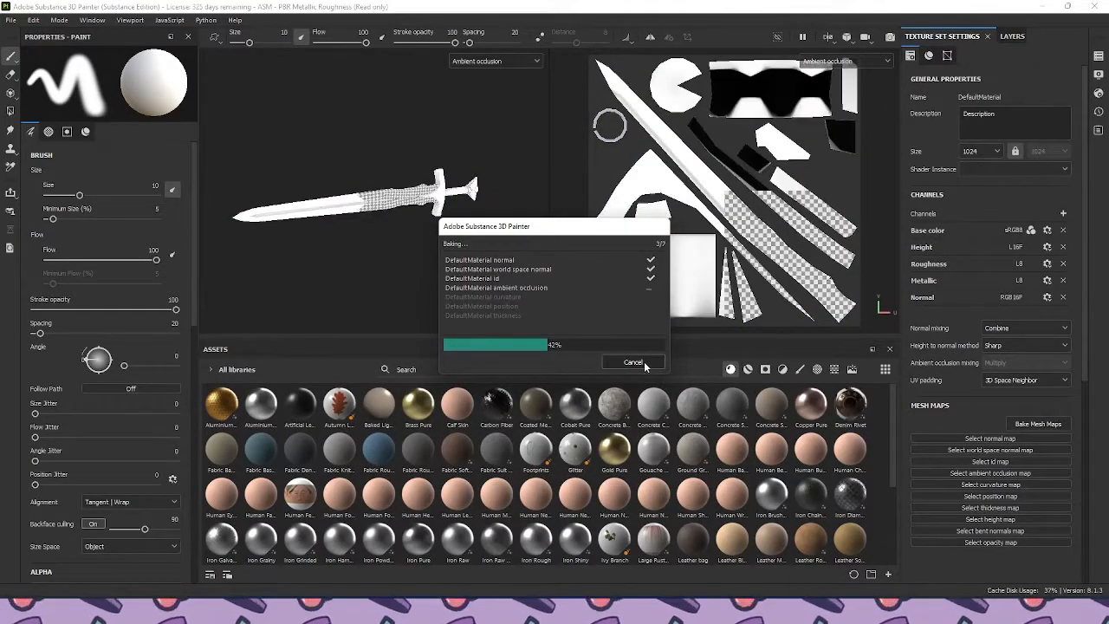
pyautogui.click(638, 362)
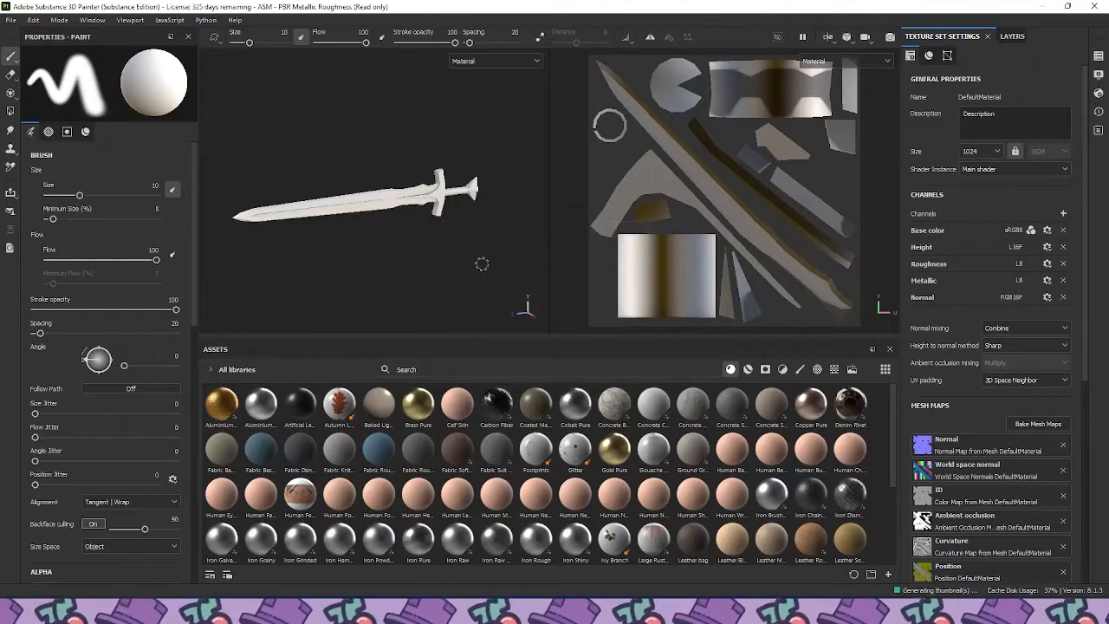
# Add a new paint layer above Layer 1
pyautogui.keyDown('alt'); pyautogui.keyDown('shift'); pyautogui.moveTo(433, 232); pyautogui.dragTo(376, 213); pyautogui.keyUp('shift'); pyautogui.keyUp('alt')
pyautogui.scroll(3, 394, 210)
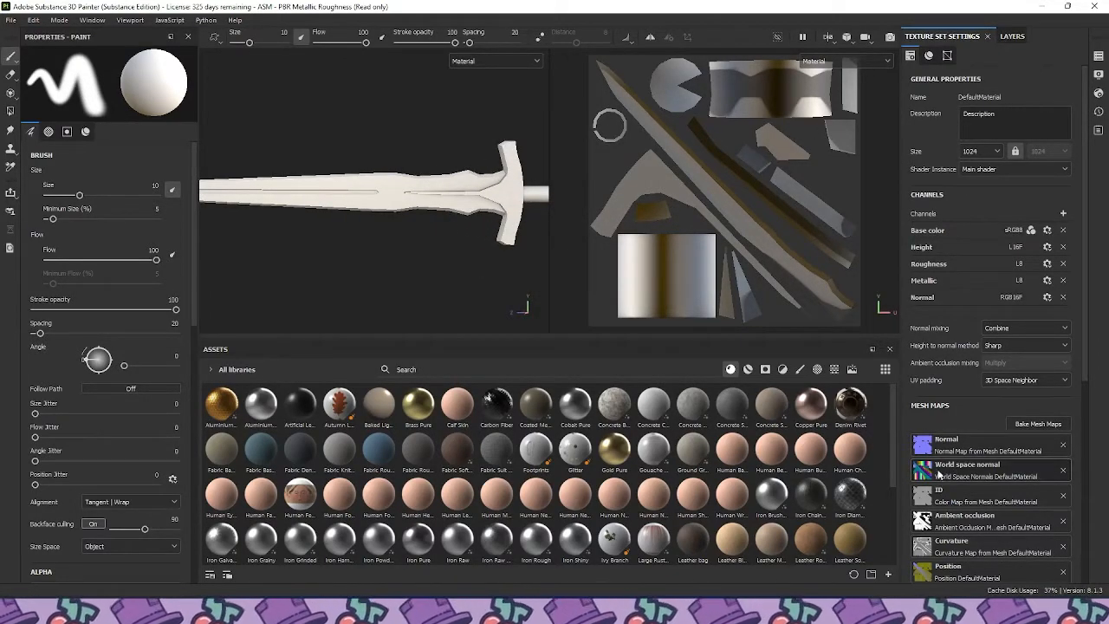
pyautogui.click(1015, 38)
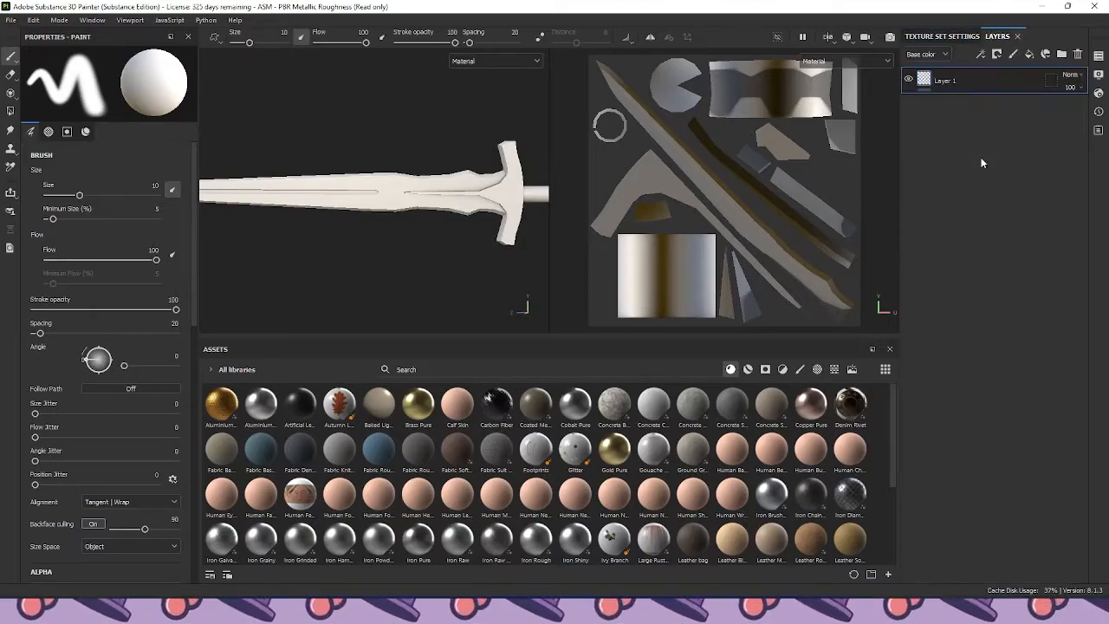
pyautogui.click(1018, 59)
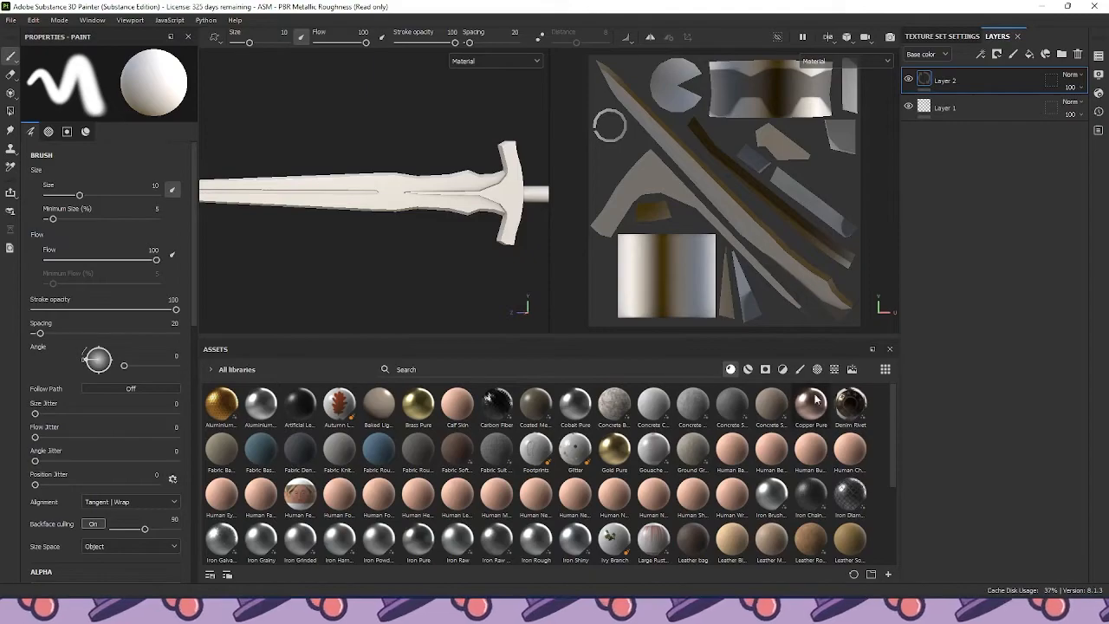
# Choose the Artistic Heavy Sponge brush for painting
pyautogui.click(801, 370)
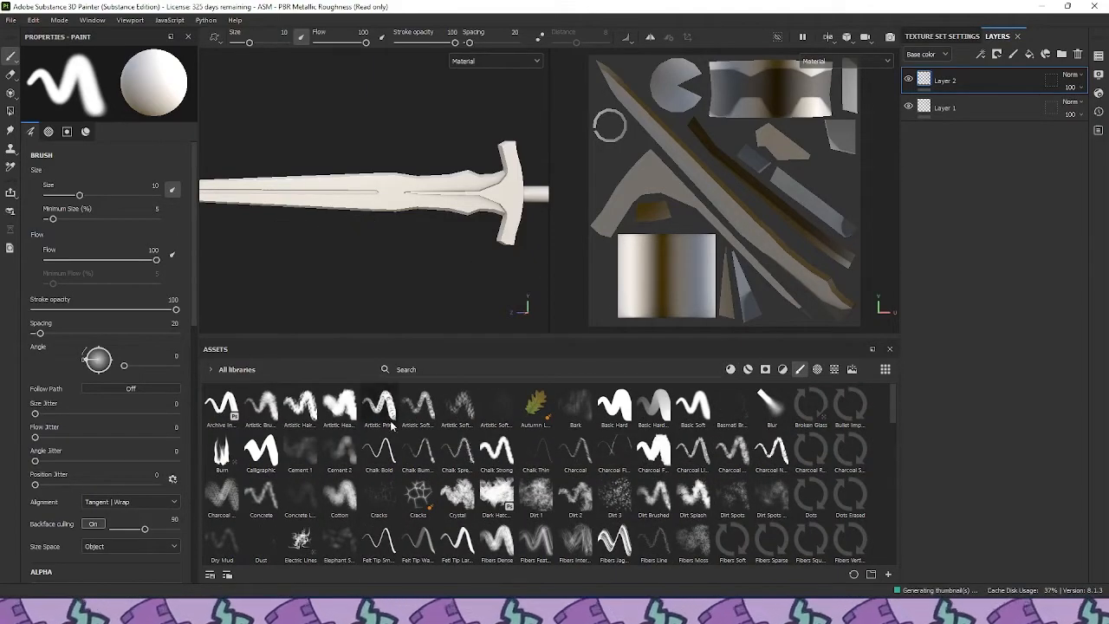
pyautogui.moveTo(340, 404)
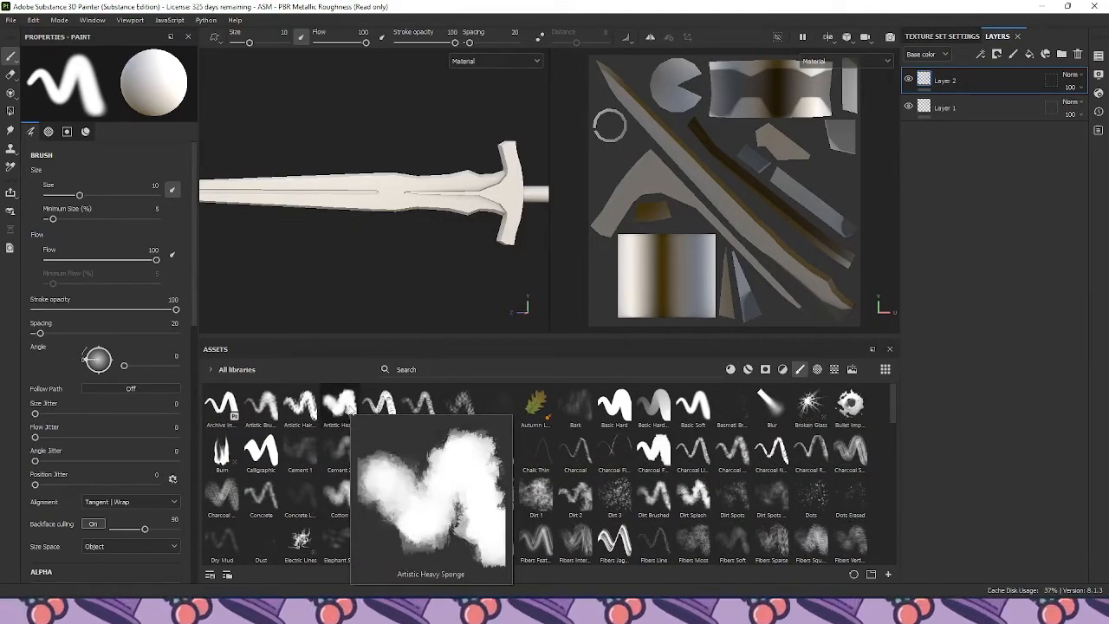
pyautogui.click(340, 405)
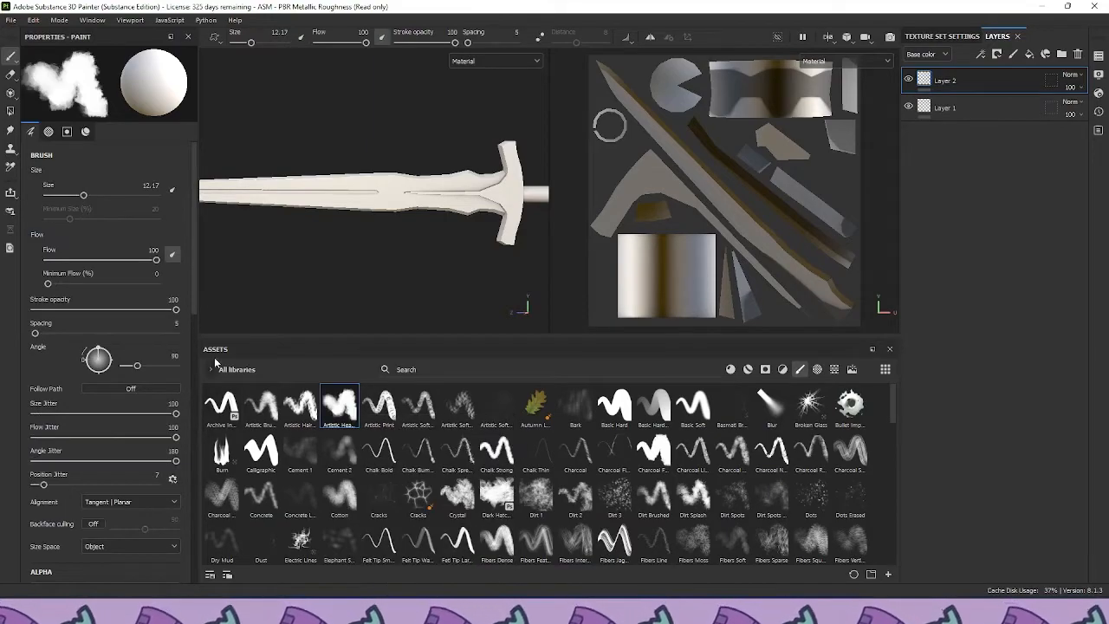
# Set the brush material's base color to a light bluish grey
pyautogui.scroll(-10, 108, 286)
pyautogui.scroll(-5, 106, 269)
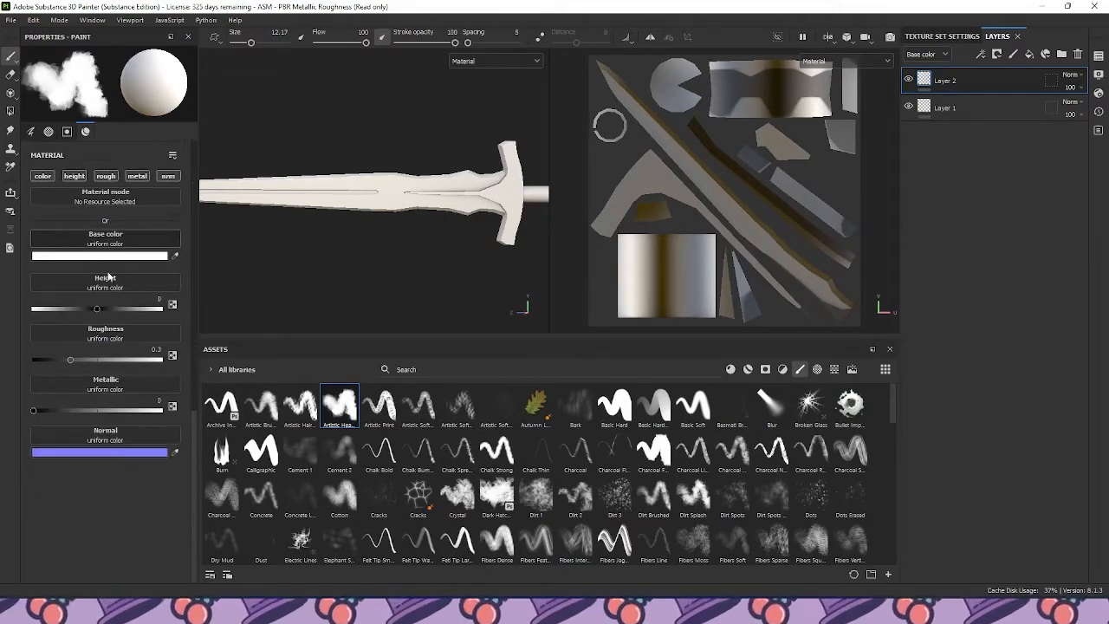
pyautogui.click(92, 256)
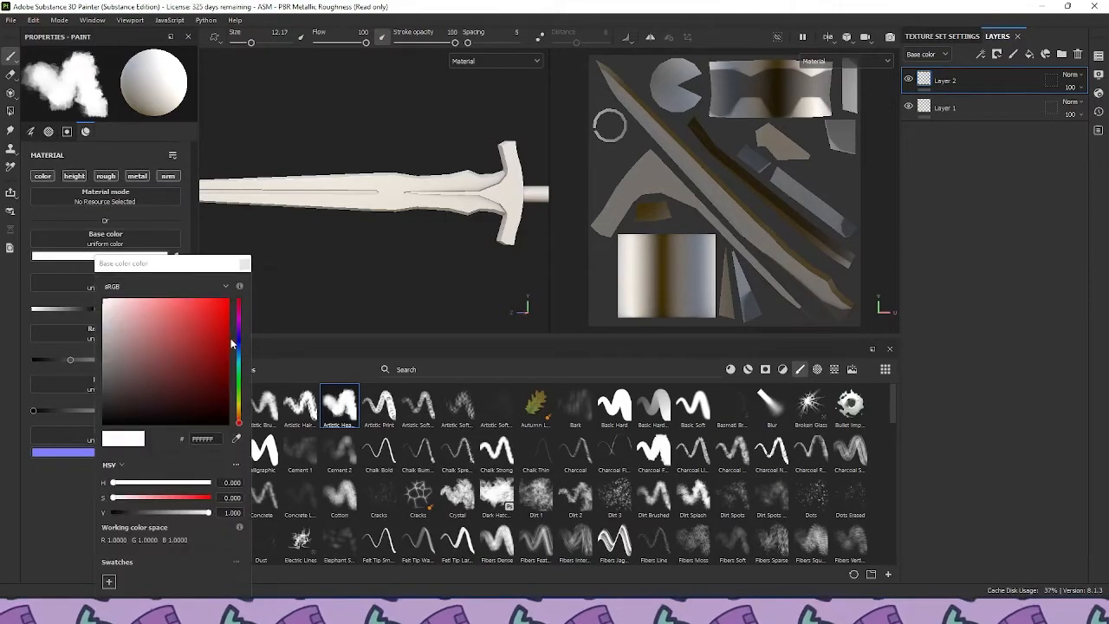
pyautogui.click(240, 345)
pyautogui.moveTo(102, 309); pyautogui.dragTo(107, 319)
pyautogui.click(246, 264)
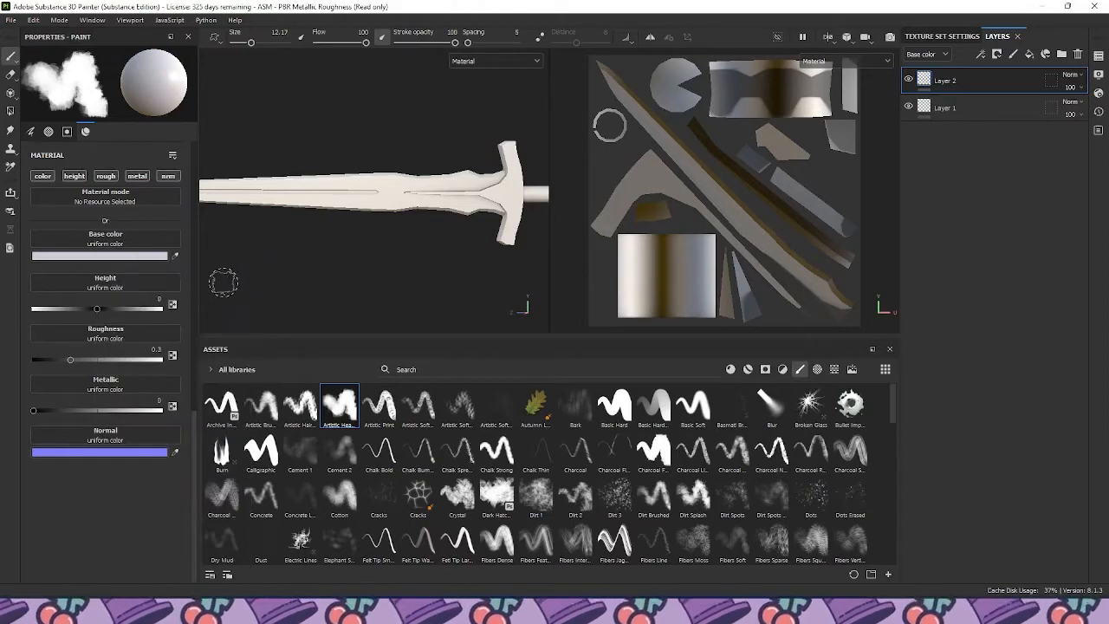
# Turn off the roughness, metallic and height channels of the brush material
pyautogui.click(105, 175)
pyautogui.click(145, 177)
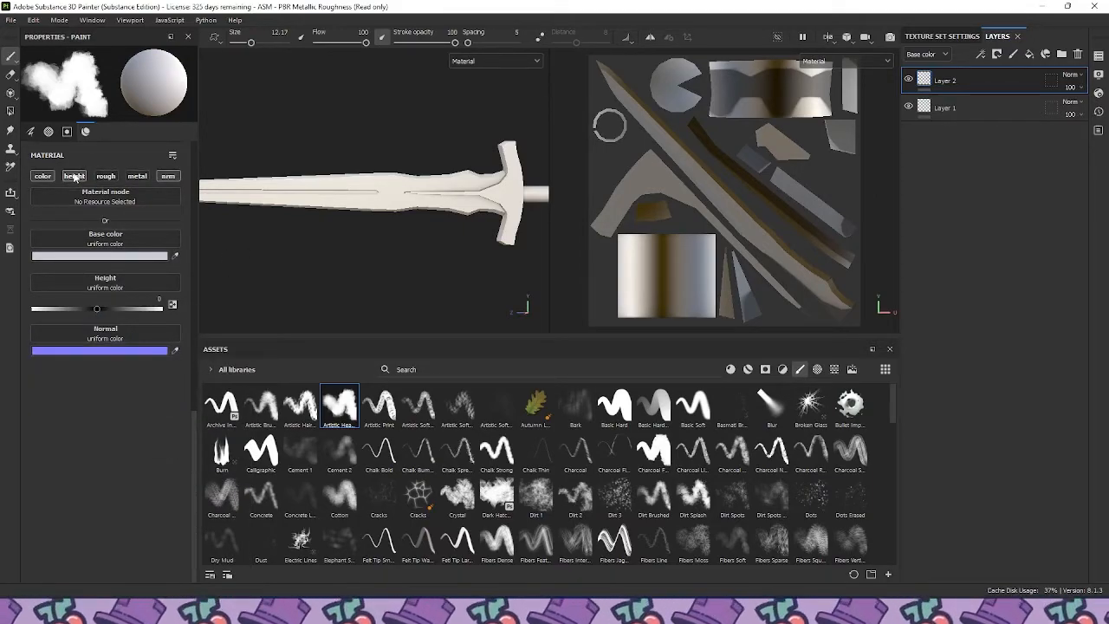
pyautogui.click(75, 177)
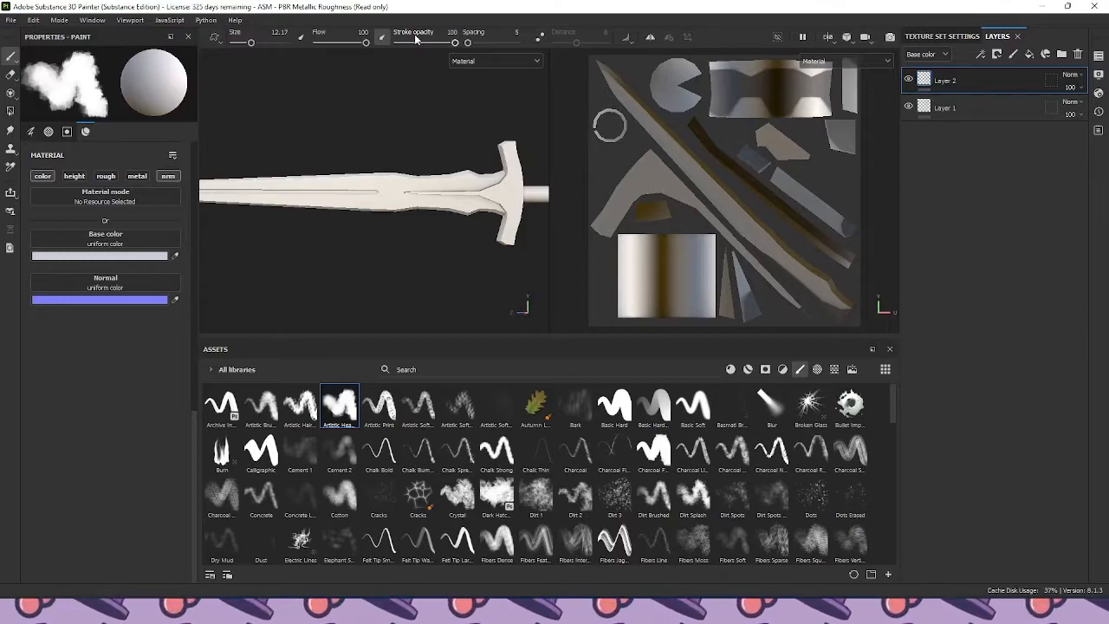
# Paint the sword blade from guard to tip with the light grey base color, covering its different sides
pyautogui.scroll(-3, 454, 168)
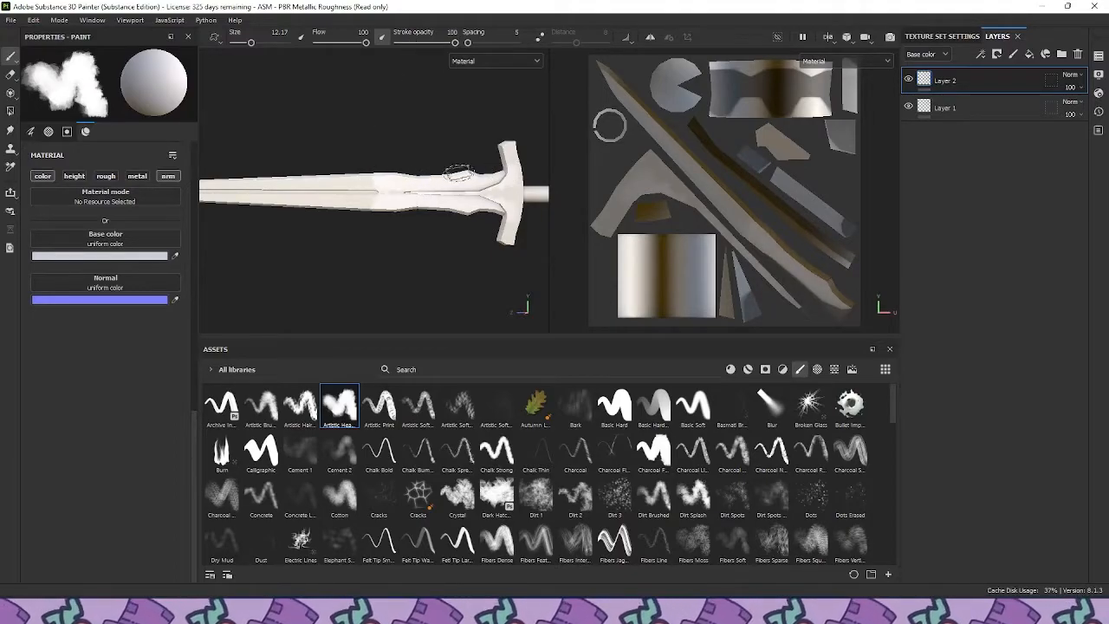
pyautogui.moveTo(413, 142); pyautogui.dragTo(438, 136, button='middle')
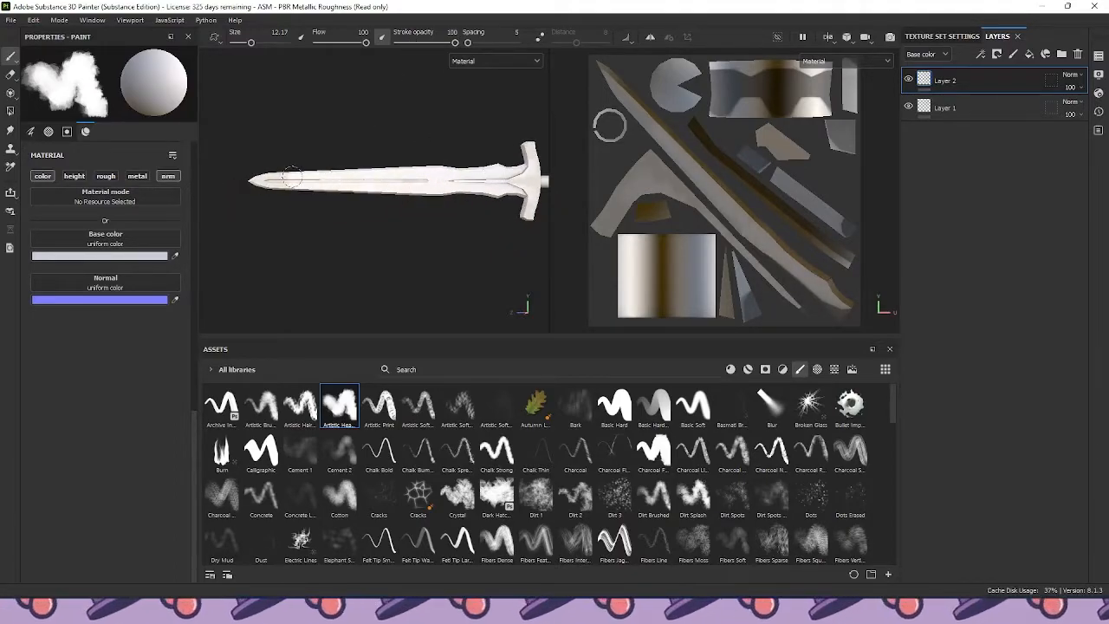
pyautogui.keyDown('alt'); pyautogui.moveTo(404, 180); pyautogui.dragTo(226, 204); pyautogui.keyUp('alt')
pyautogui.keyDown('alt'); pyautogui.moveTo(457, 135); pyautogui.dragTo(331, 192); pyautogui.keyUp('alt')
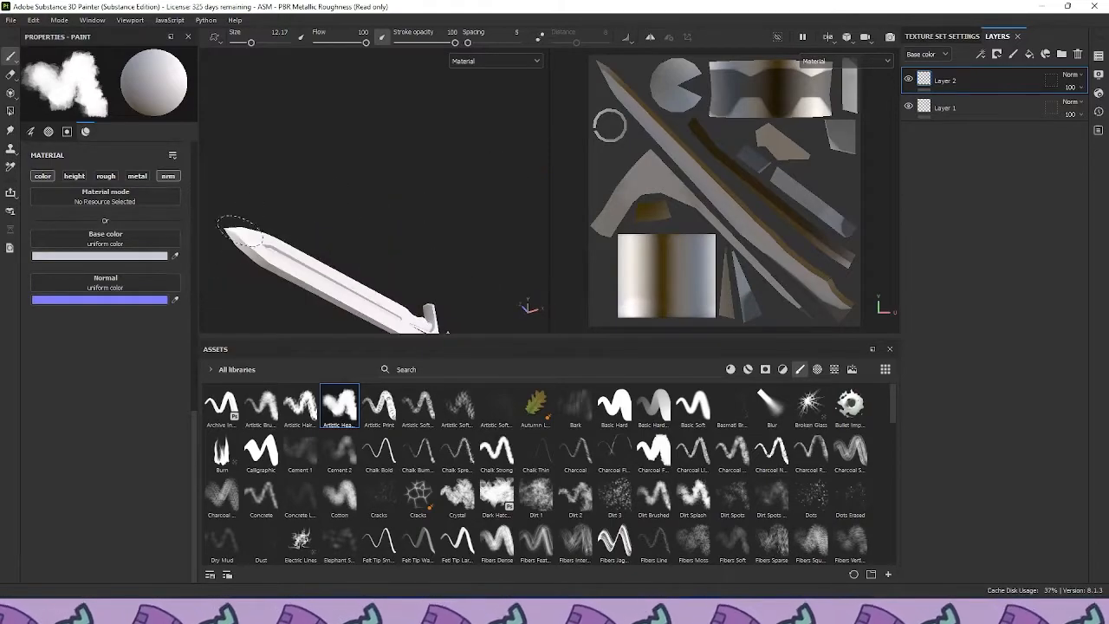
pyautogui.keyDown('alt'); pyautogui.moveTo(436, 303); pyautogui.dragTo(303, 208); pyautogui.keyUp('alt')
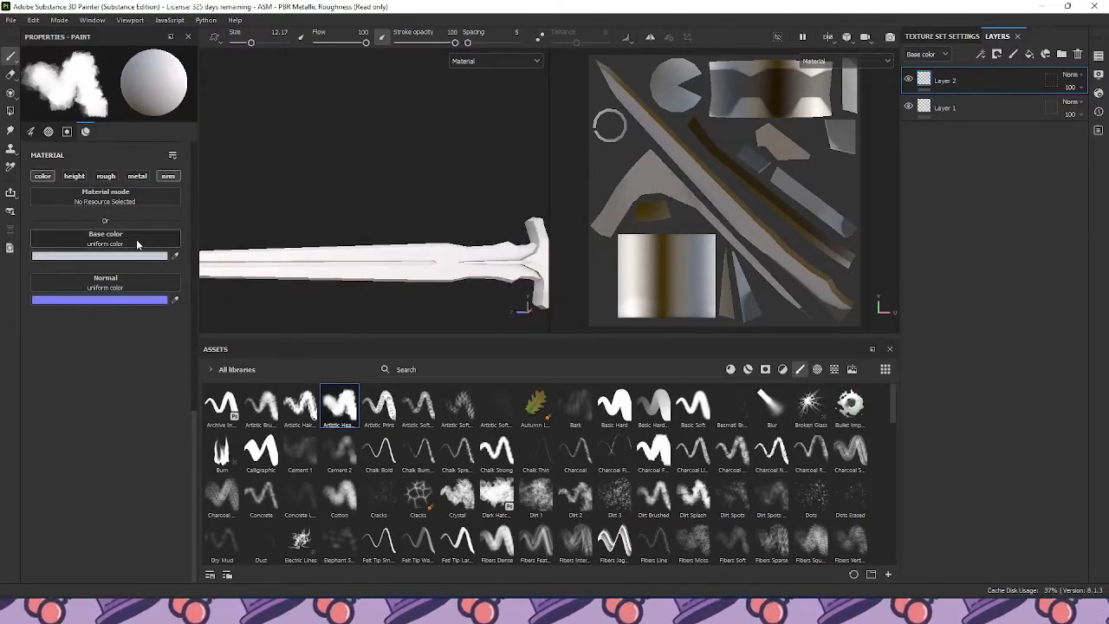
# Change the brush's base color to a medium bluish grey and set its flow to 30 and stroke opacity to 20
pyautogui.click(130, 255)
pyautogui.moveTo(119, 334); pyautogui.dragTo(113, 359)
pyautogui.click(245, 264)
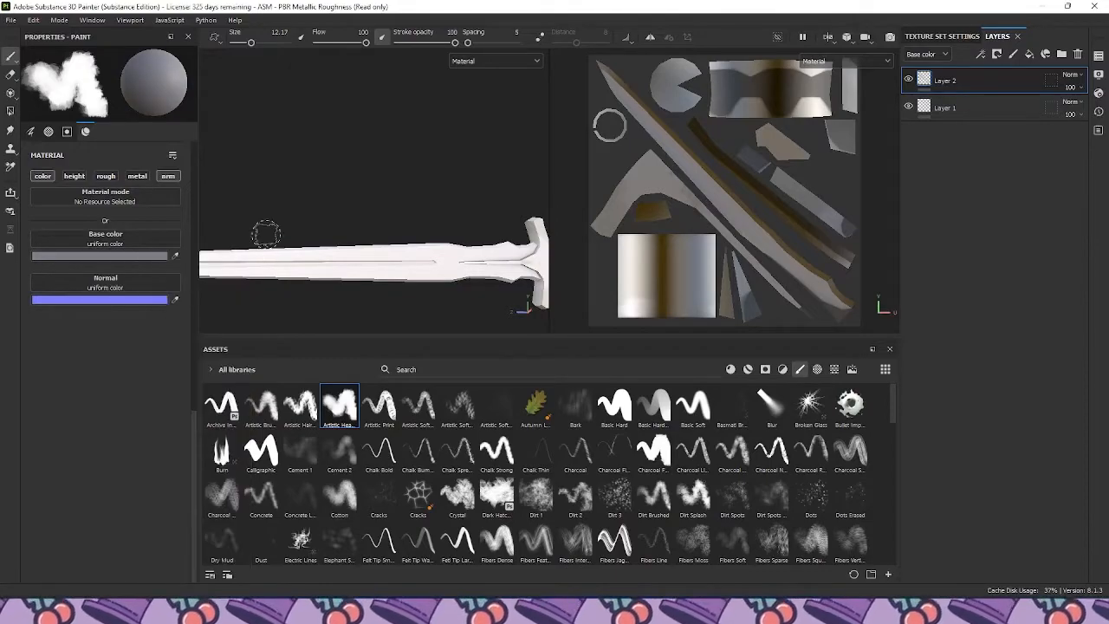
pyautogui.moveTo(366, 42); pyautogui.dragTo(332, 45)
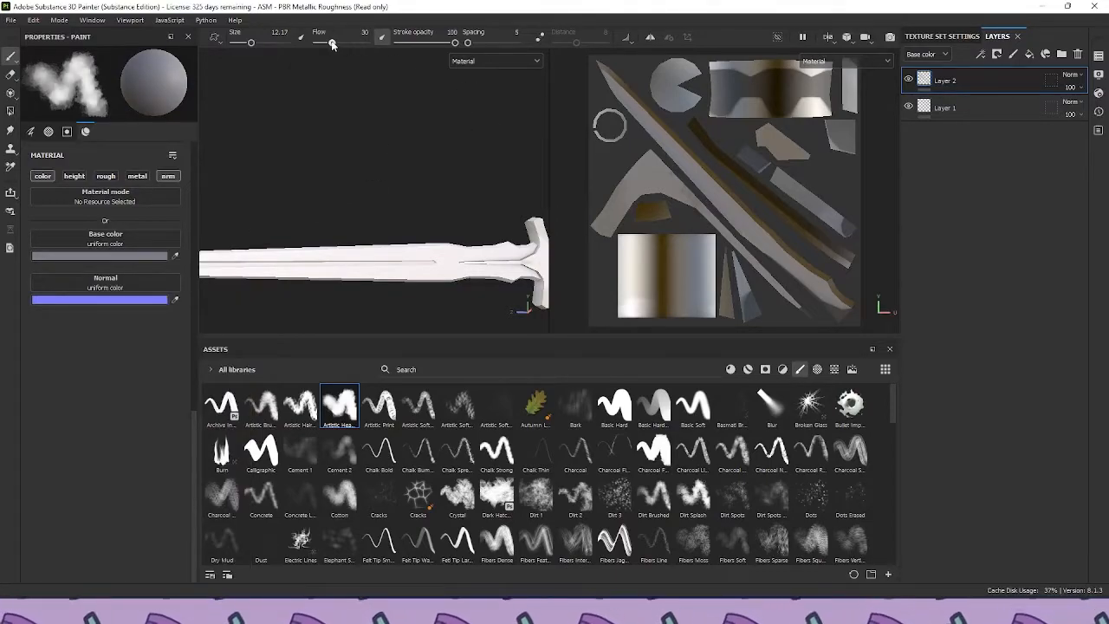
pyautogui.moveTo(423, 41); pyautogui.dragTo(410, 46)
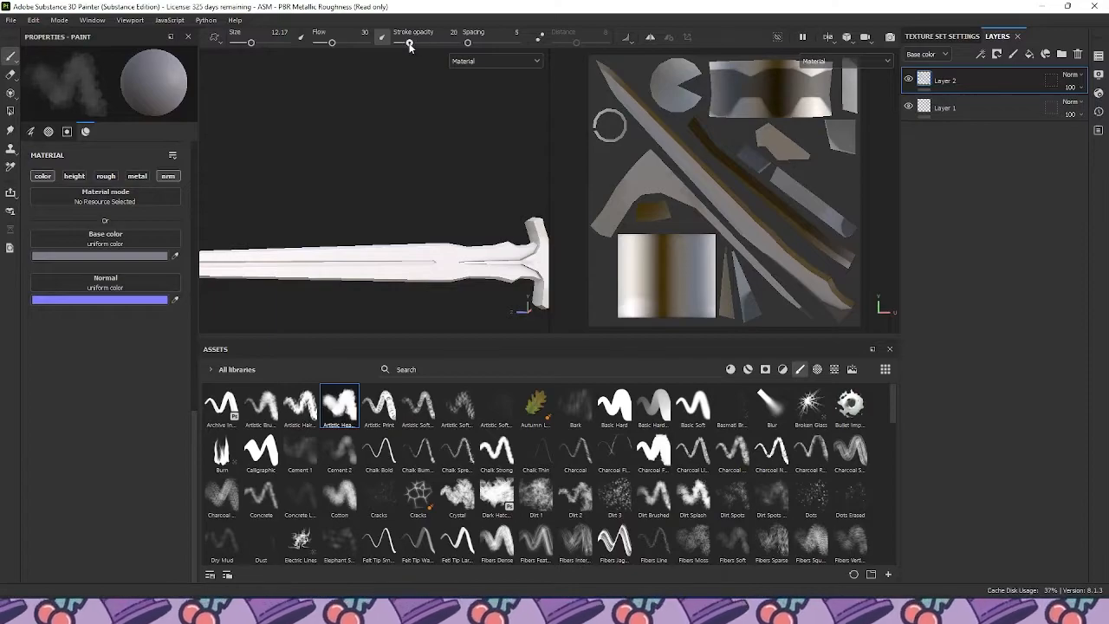
# Lower the stroke opacity to 18 and brush the medium grey over the blade to shade its surface
pyautogui.keyDown('alt'); pyautogui.moveTo(449, 153); pyautogui.dragTo(362, 117, button='middle'); pyautogui.keyUp('alt')
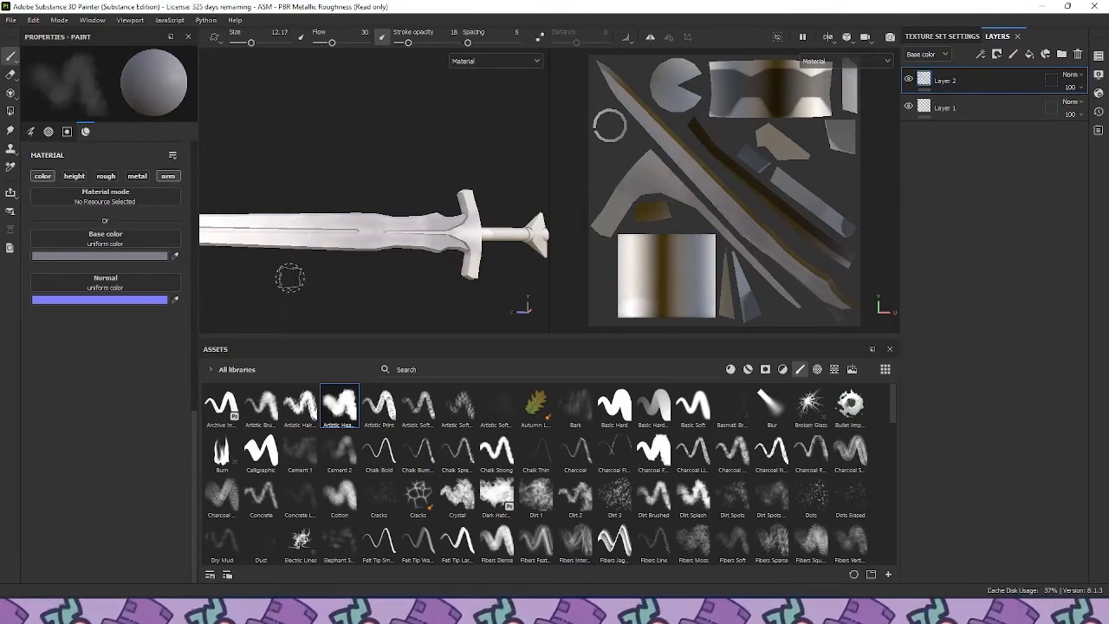
pyautogui.keyDown('alt'); pyautogui.moveTo(286, 277); pyautogui.dragTo(372, 287, button='middle'); pyautogui.keyUp('alt')
pyautogui.keyDown('alt'); pyautogui.moveTo(287, 240); pyautogui.dragTo(346, 241); pyautogui.keyUp('alt')
pyautogui.moveTo(413, 210)
pyautogui.keyDown('alt'); pyautogui.mouseDown()
pyautogui.moveTo(390, 210)
pyautogui.moveTo(440, 186)
pyautogui.moveTo(389, 181)
pyautogui.moveTo(394, 217)
pyautogui.mouseUp(); pyautogui.keyUp('alt')
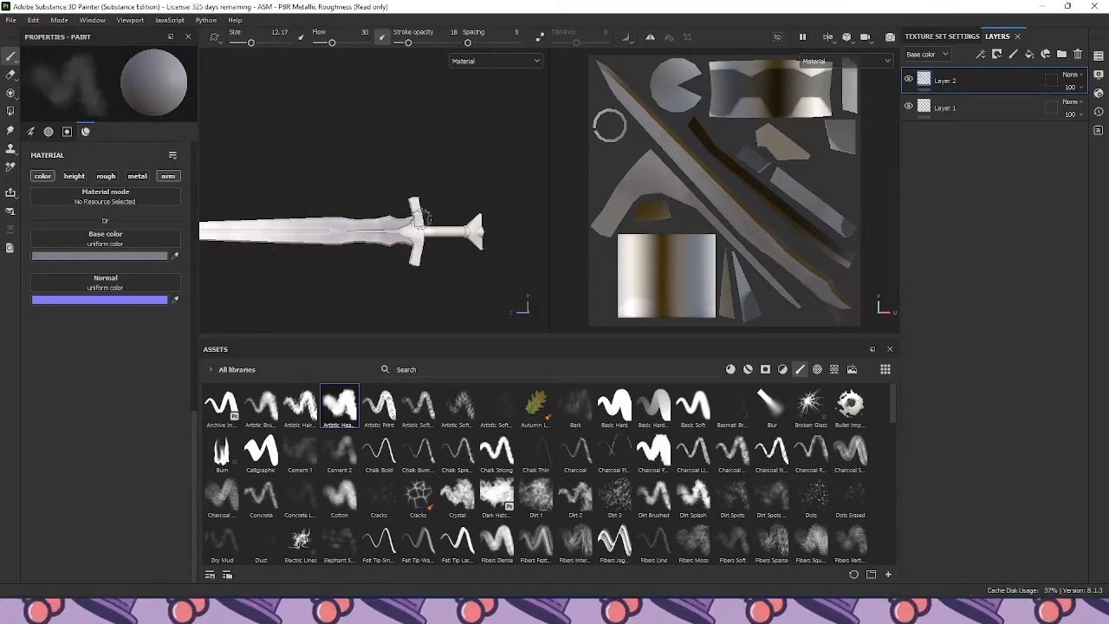
pyautogui.scroll(3, 407, 255)
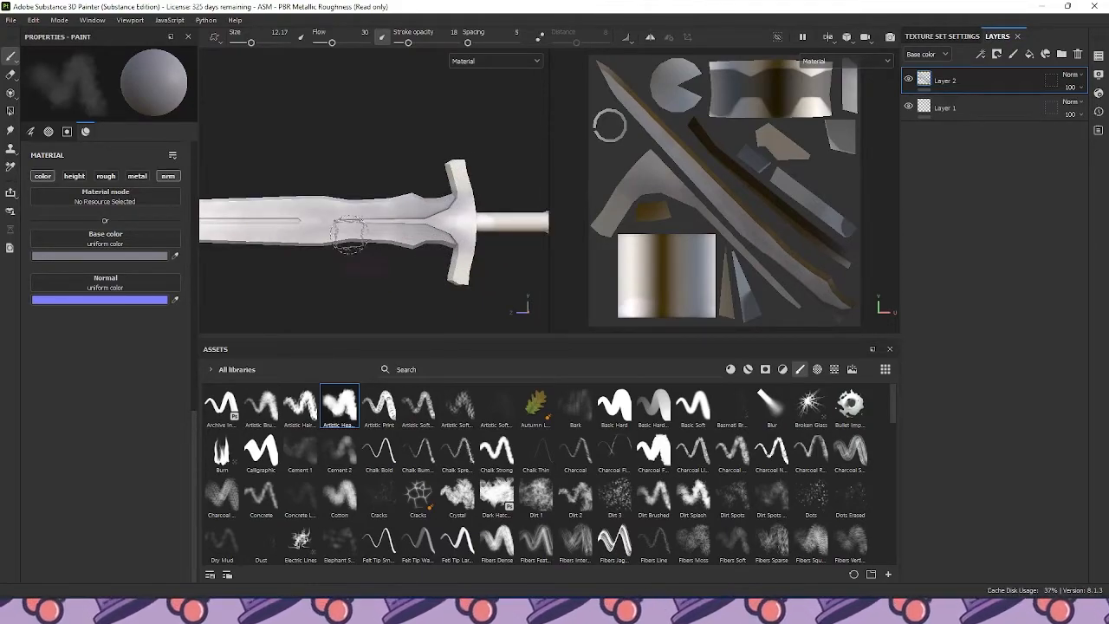
pyautogui.keyDown('alt'); pyautogui.moveTo(351, 238); pyautogui.dragTo(470, 217, button='middle'); pyautogui.keyUp('alt')
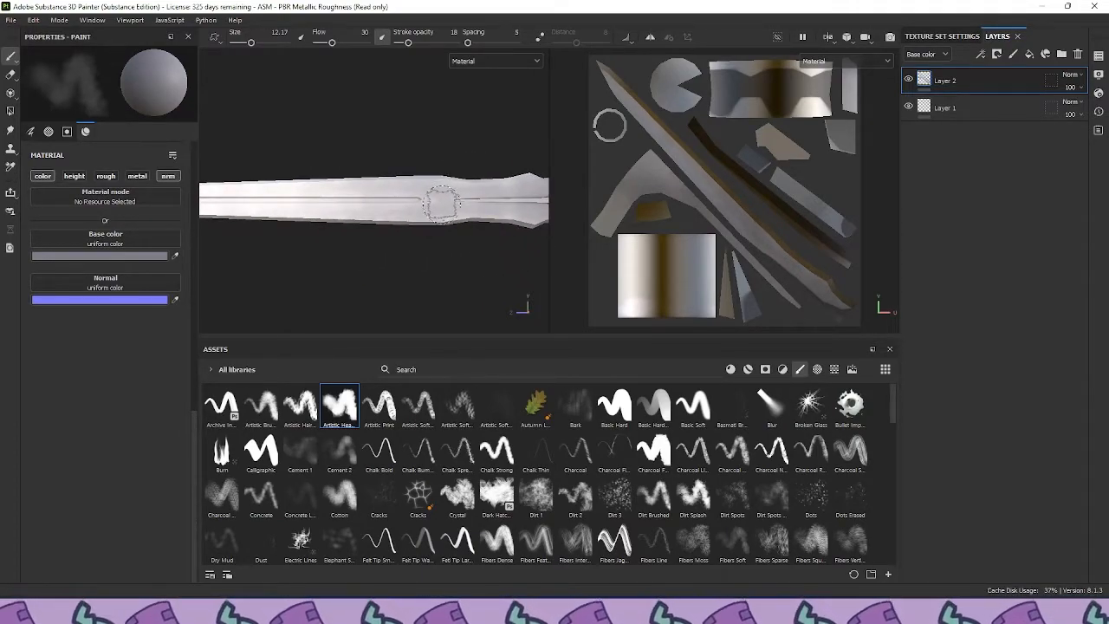
pyautogui.scroll(-3, 425, 202)
pyautogui.scroll(3, 373, 191)
# Set the brush's base color to a very dark bluish grey, stroke opacity to 10 and size to about 7
pyautogui.click(149, 265)
pyautogui.moveTo(112, 366); pyautogui.dragTo(119, 398)
pyautogui.click(245, 264)
pyautogui.keyDown('alt'); pyautogui.moveTo(393, 219); pyautogui.dragTo(216, 209, button='middle'); pyautogui.keyUp('alt')
pyautogui.moveTo(404, 44); pyautogui.dragTo(403, 44)
pyautogui.press('[')
pyautogui.press('[')
pyautogui.press('[')
pyautogui.press('[')
pyautogui.press('[')
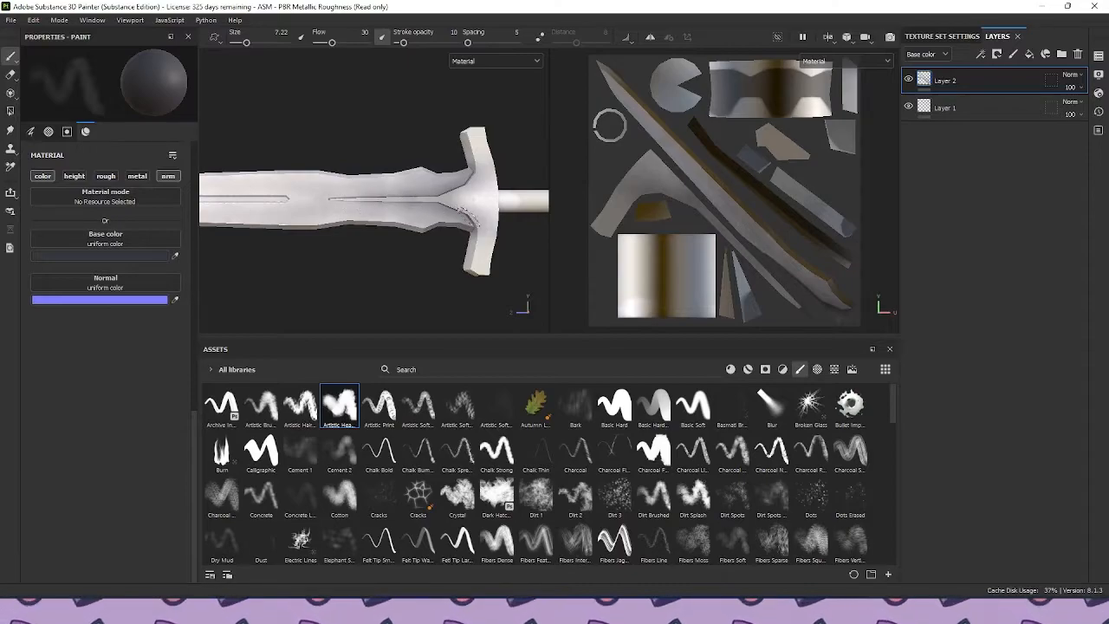
# Reduce the brush size to about 3.6 and darken the blade's central groove along its length to the tip
pyautogui.keyDown('alt'); pyautogui.moveTo(336, 167); pyautogui.dragTo(475, 152, button='middle'); pyautogui.keyUp('alt')
pyautogui.scroll(3, 444, 177)
pyautogui.press('[')
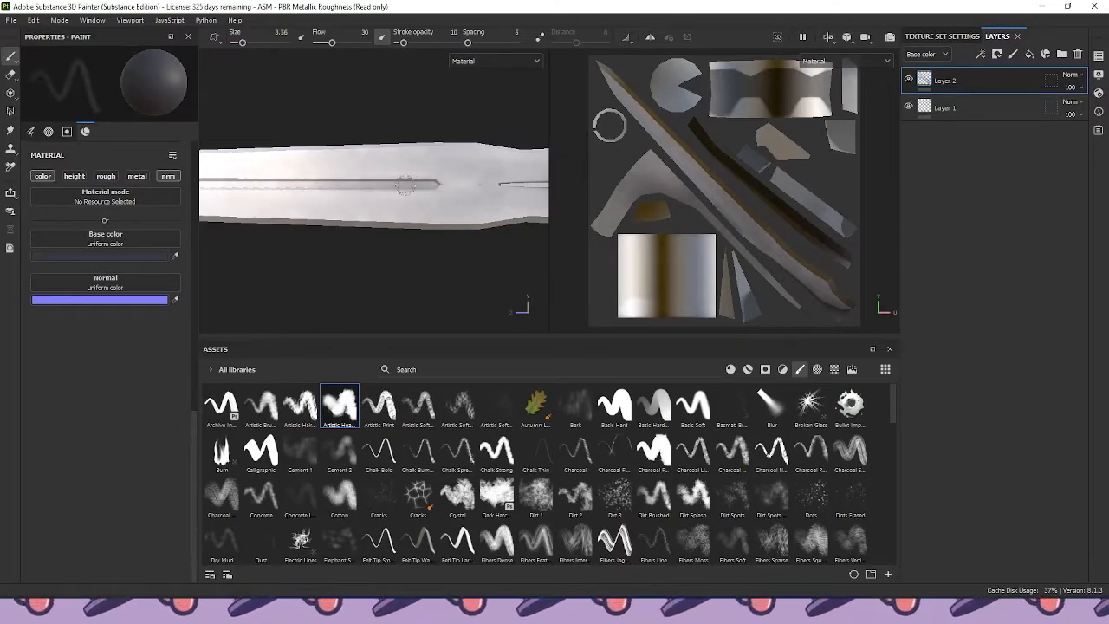
pyautogui.keyDown('alt'); pyautogui.moveTo(227, 182); pyautogui.dragTo(444, 172); pyautogui.keyUp('alt')
pyautogui.keyDown('alt'); pyautogui.moveTo(345, 176); pyautogui.dragTo(388, 177, button='middle'); pyautogui.keyUp('alt')
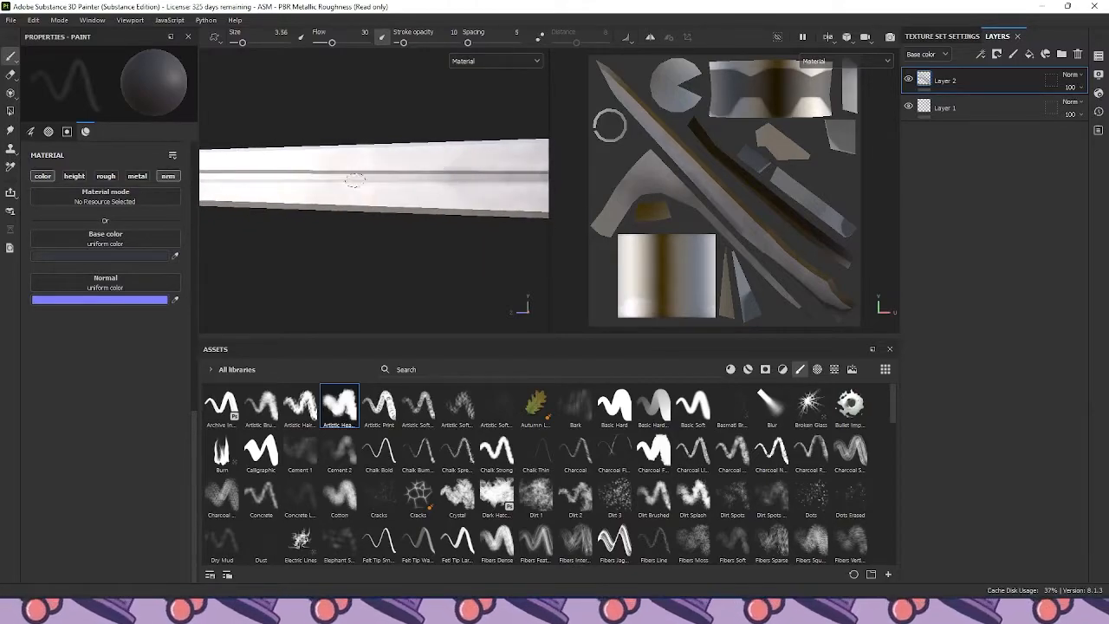
pyautogui.moveTo(432, 180); pyautogui.dragTo(271, 180)
pyautogui.keyDown('alt'); pyautogui.moveTo(286, 178); pyautogui.dragTo(470, 178, button='middle'); pyautogui.keyUp('alt')
pyautogui.moveTo(433, 179)
pyautogui.mouseDown()
pyautogui.moveTo(284, 177)
pyautogui.moveTo(393, 171)
pyautogui.mouseUp()
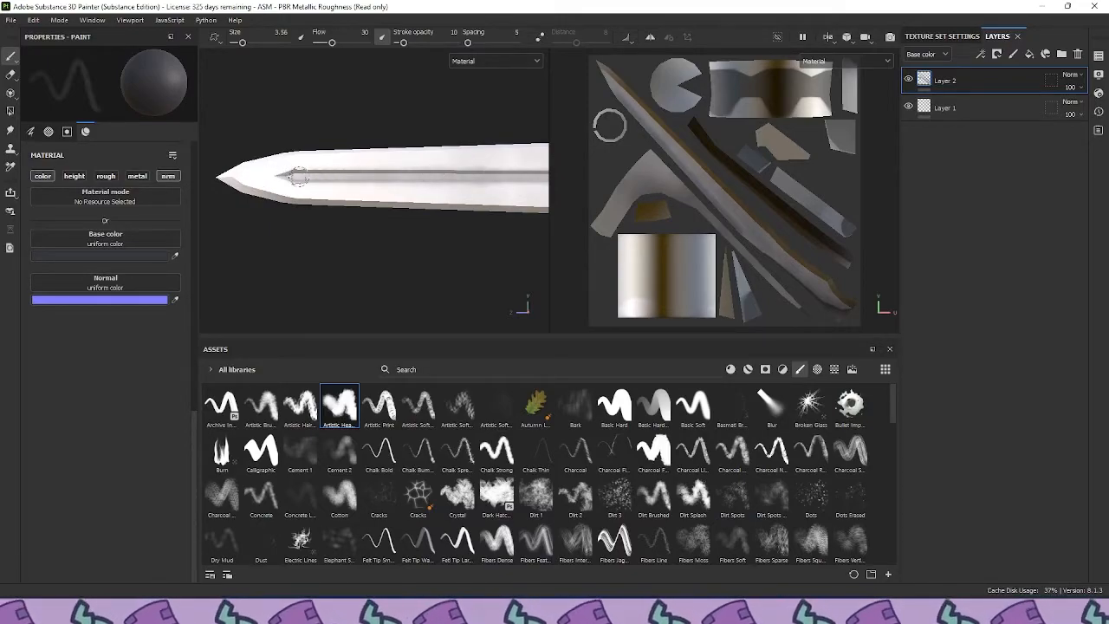
pyautogui.keyDown('alt'); pyautogui.moveTo(511, 174); pyautogui.dragTo(328, 185, button='middle'); pyautogui.keyUp('alt')
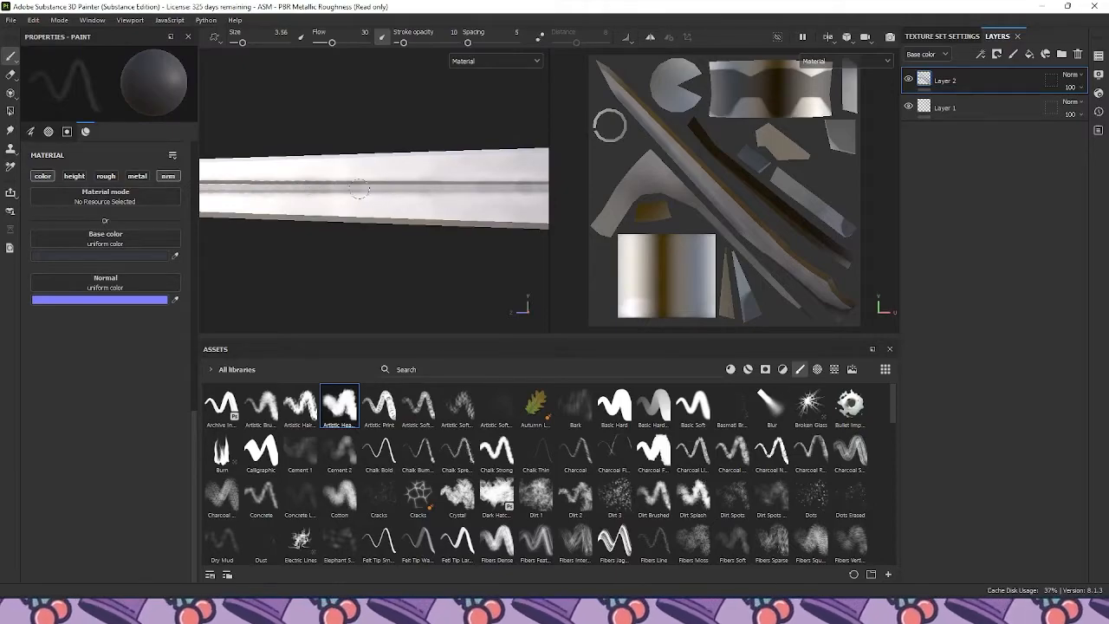
pyautogui.keyDown('alt'); pyautogui.moveTo(457, 186); pyautogui.dragTo(358, 194, button='middle'); pyautogui.keyUp('alt')
pyautogui.scroll(-7, 530, 185)
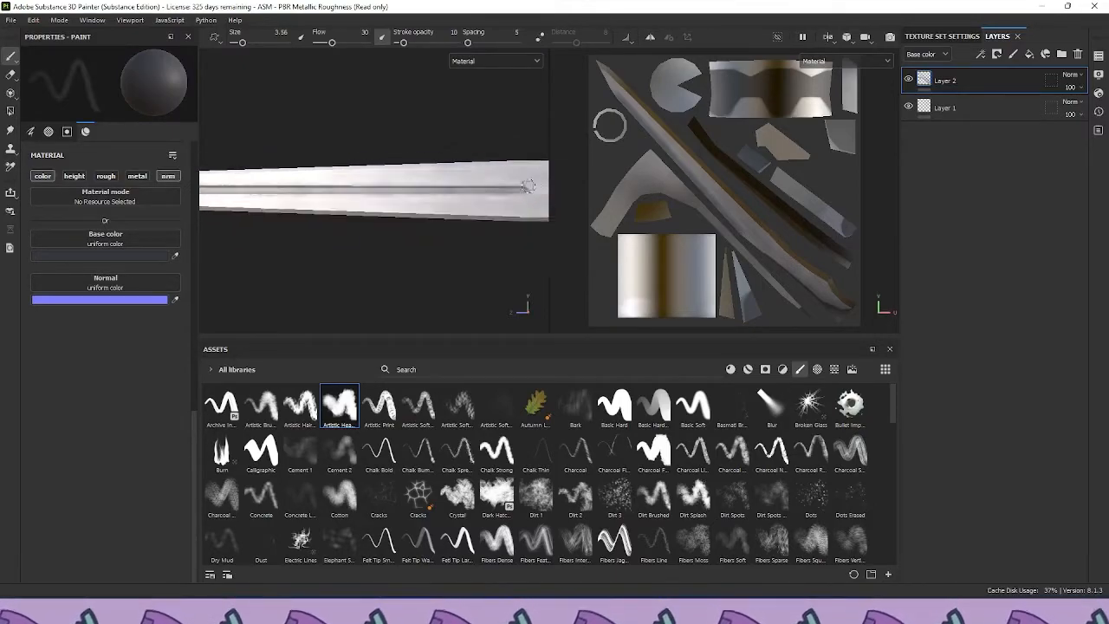
pyautogui.keyDown('alt'); pyautogui.moveTo(513, 184); pyautogui.dragTo(405, 173, button='middle'); pyautogui.keyUp('alt')
pyautogui.scroll(2, 376, 157)
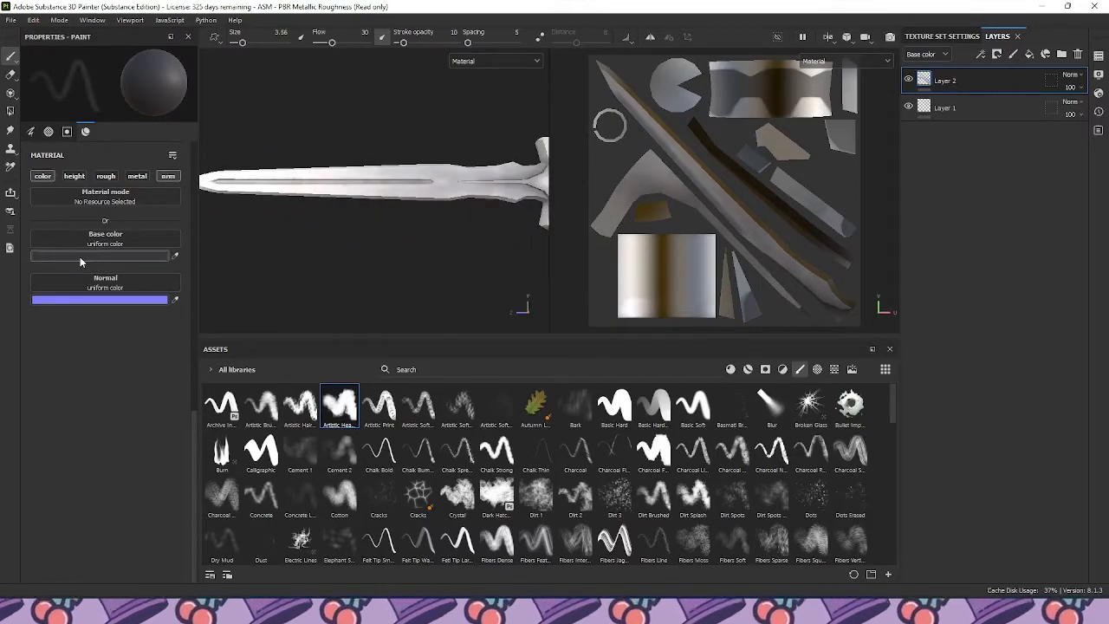
# Set the brush's base color to the near-white bluish grey DEDFEA
pyautogui.click(78, 257)
pyautogui.click(110, 307)
pyautogui.moveTo(109, 308); pyautogui.dragTo(107, 310)
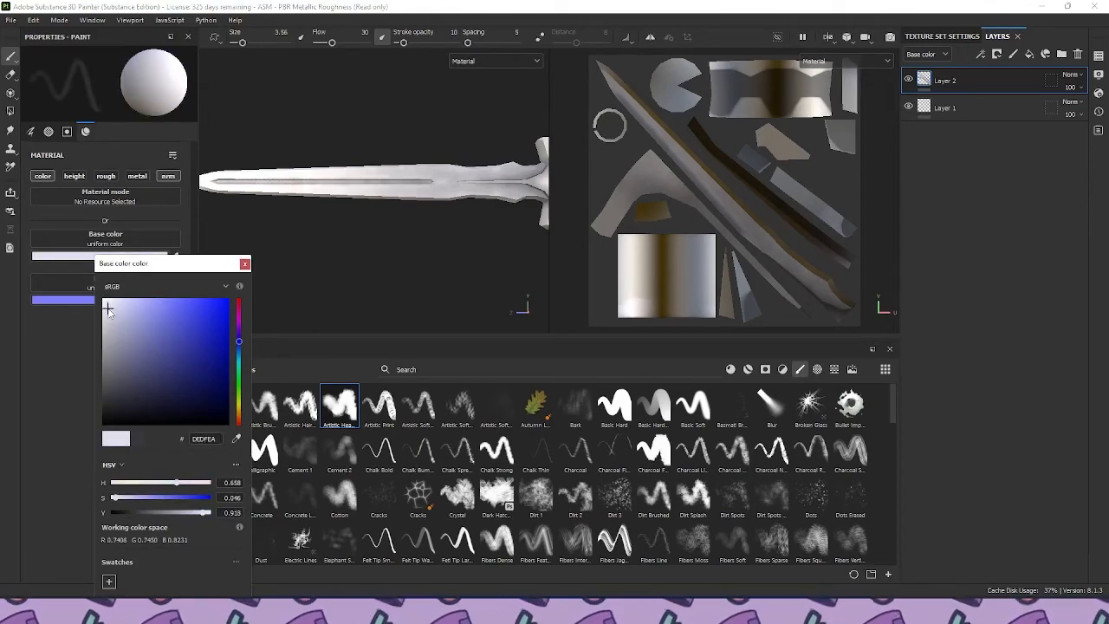
pyautogui.click(247, 266)
# Enlarge the brush to about 15 and paint soft light highlights along the blade's edges and tip
pyautogui.keyDown('alt'); pyautogui.moveTo(284, 217); pyautogui.dragTo(376, 215, button='middle'); pyautogui.keyUp('alt')
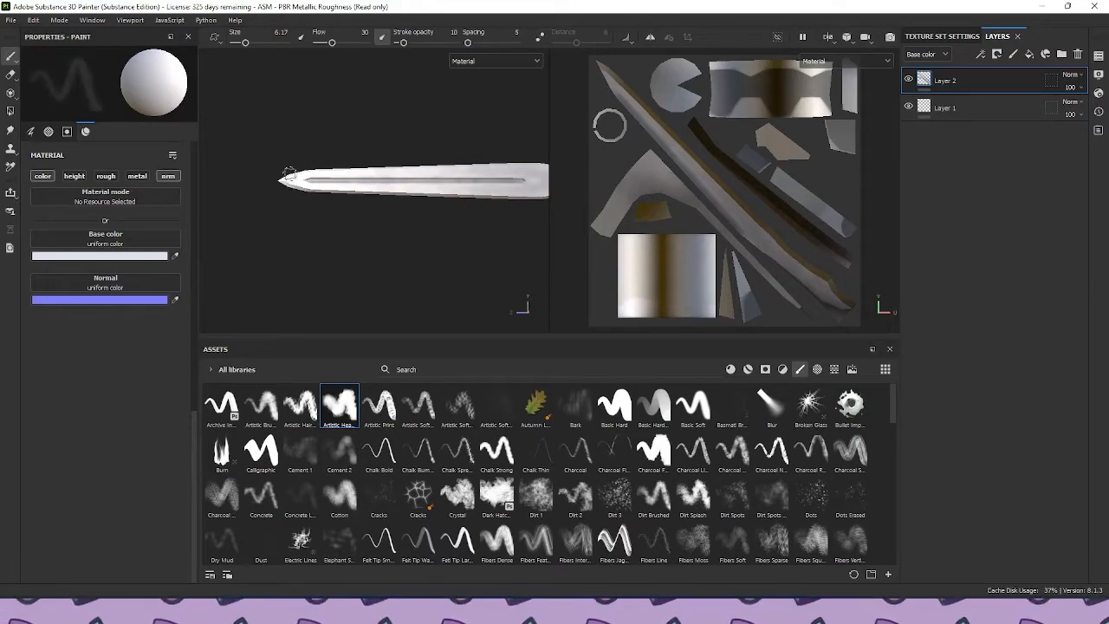
pyautogui.keyDown('ctrl'); pyautogui.moveTo(289, 176); pyautogui.dragTo(307, 178, button='right'); pyautogui.keyUp('ctrl')
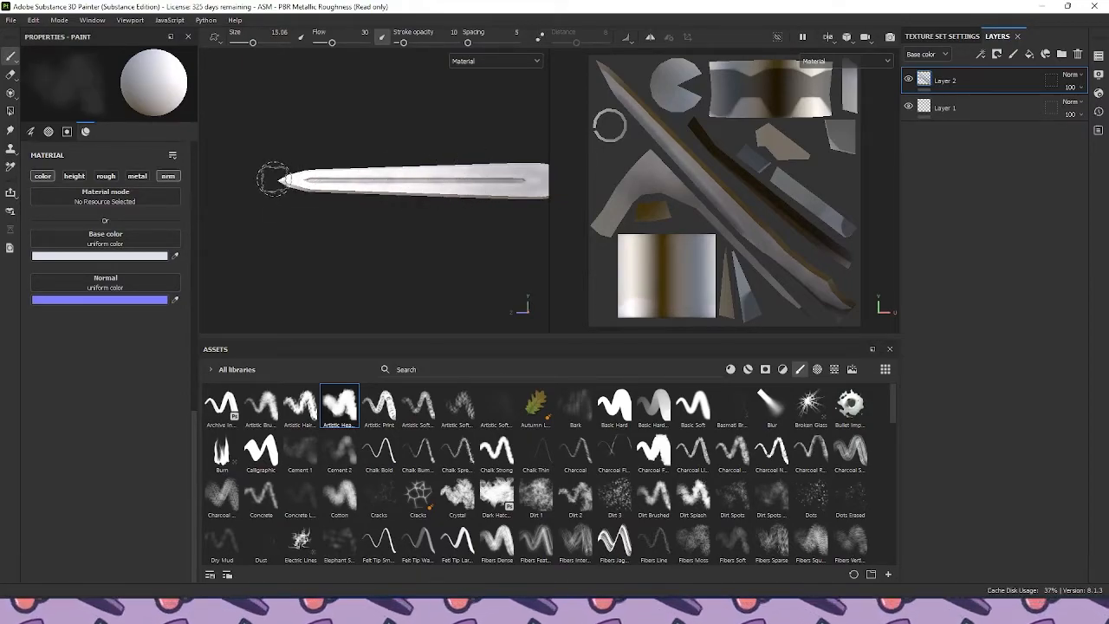
pyautogui.scroll(-3, 442, 124)
pyautogui.moveTo(442, 124)
pyautogui.keyDown('alt'); pyautogui.mouseDown()
pyautogui.moveTo(315, 144)
pyautogui.moveTo(371, 104)
pyautogui.moveTo(416, 168)
pyautogui.moveTo(570, 161)
pyautogui.moveTo(337, 171)
pyautogui.moveTo(287, 161)
pyautogui.mouseUp(); pyautogui.keyUp('alt')
pyautogui.scroll(3, 301, 162)
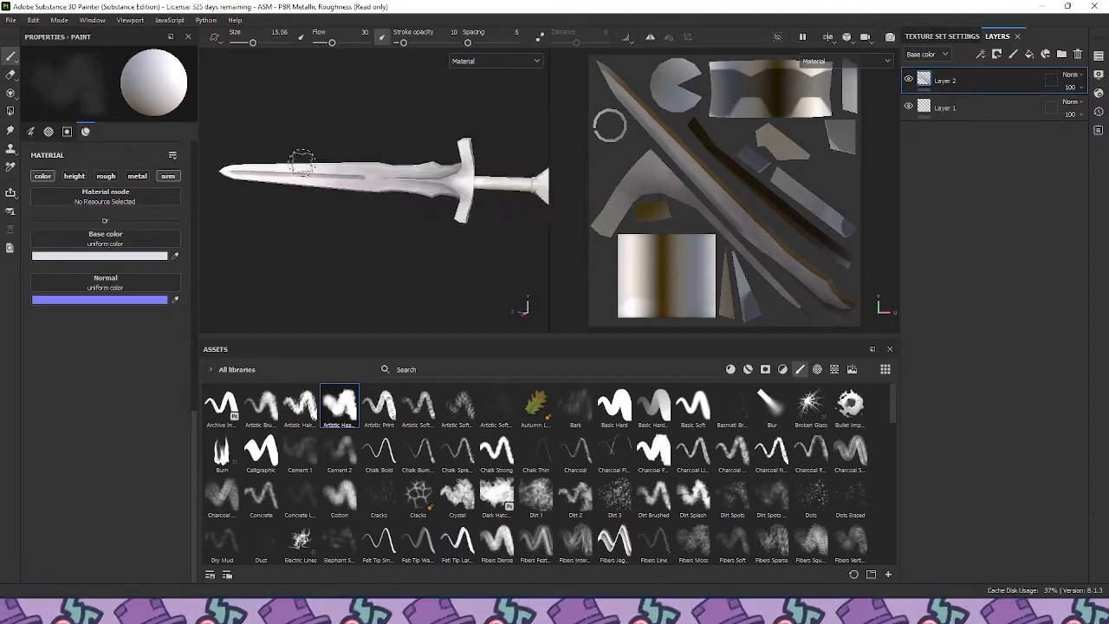
pyautogui.scroll(3, 347, 162)
pyautogui.scroll(2, 414, 154)
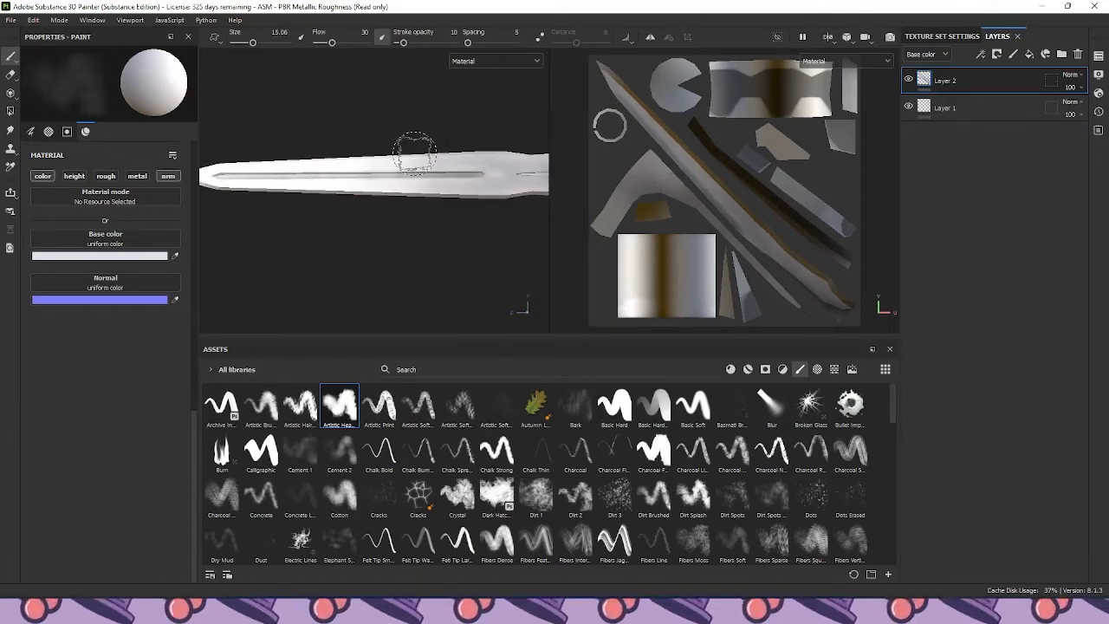
pyautogui.scroll(-3, 415, 153)
pyautogui.moveTo(414, 139)
pyautogui.keyDown('alt'); pyautogui.mouseDown()
pyautogui.moveTo(423, 149)
pyautogui.moveTo(396, 160)
pyautogui.moveTo(391, 194)
pyautogui.mouseUp(); pyautogui.keyUp('alt')
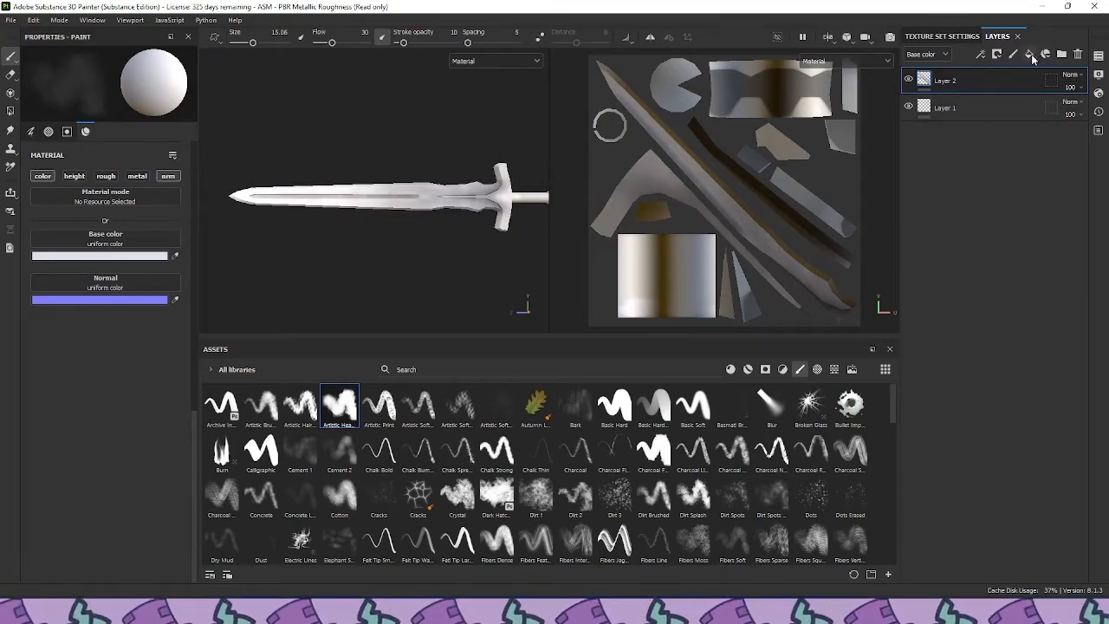
# Add a fill layer above Layer 2 and apply the strong-edges smart mask that directly follows Edges Strong
pyautogui.click(1032, 56)
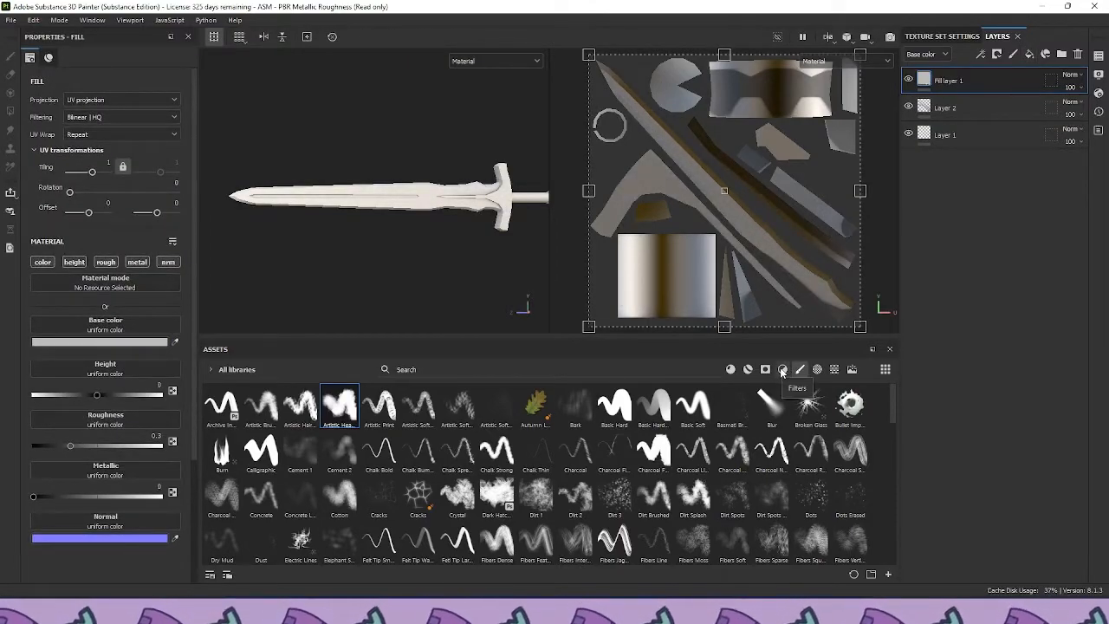
pyautogui.click(766, 370)
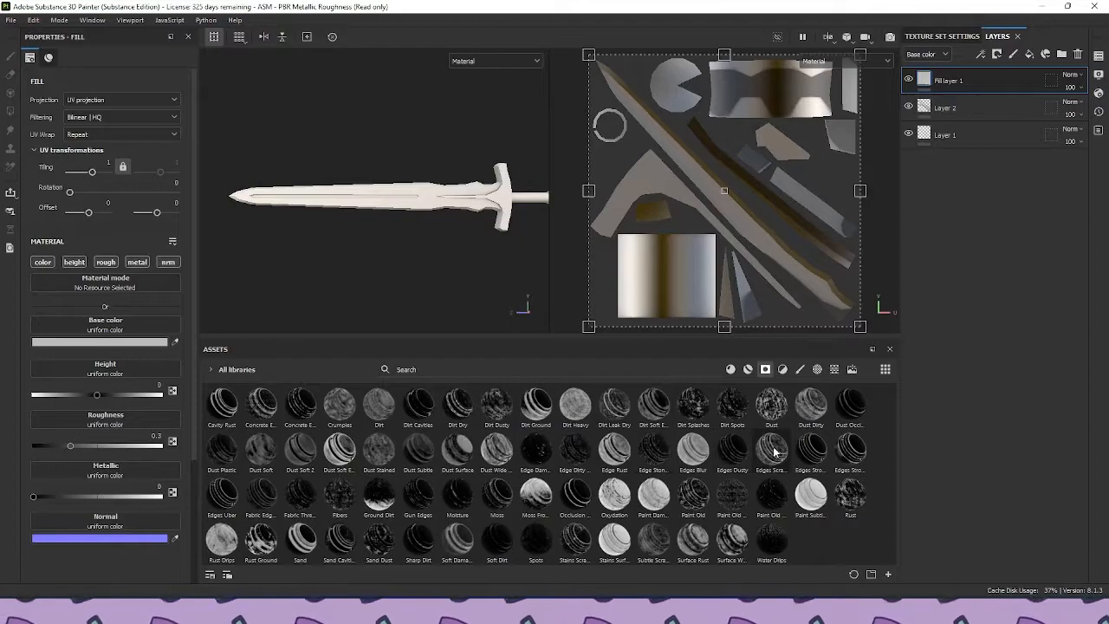
pyautogui.moveTo(774, 452)
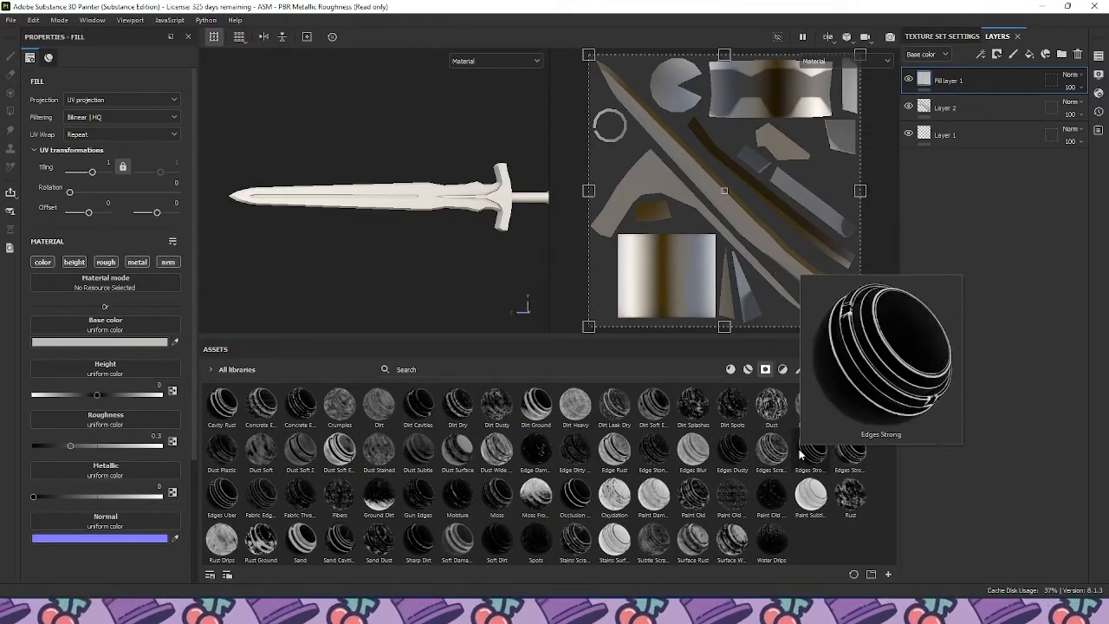
pyautogui.moveTo(838, 460)
pyautogui.moveTo(839, 460)
pyautogui.mouseDown()
pyautogui.moveTo(629, 257)
pyautogui.moveTo(960, 93)
pyautogui.moveTo(951, 83)
pyautogui.mouseUp()
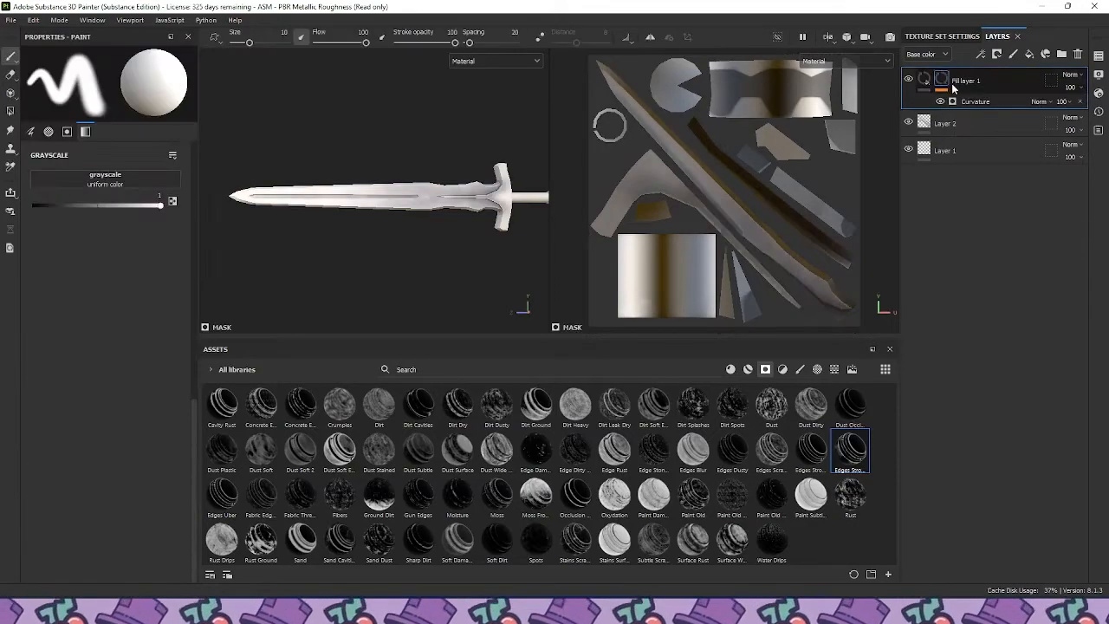
pyautogui.hotkey('ctrl', 'z')
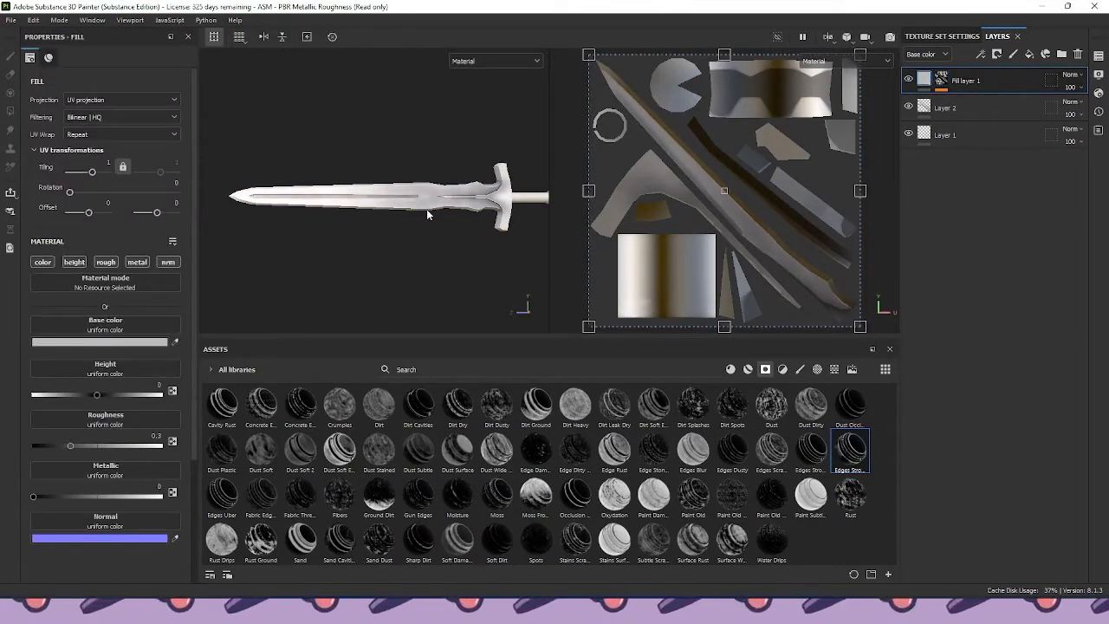
# Turn off the fill layer's color, roughness and metallic channels and set its height to about -0.18
pyautogui.click(44, 262)
pyautogui.click(106, 262)
pyautogui.click(136, 262)
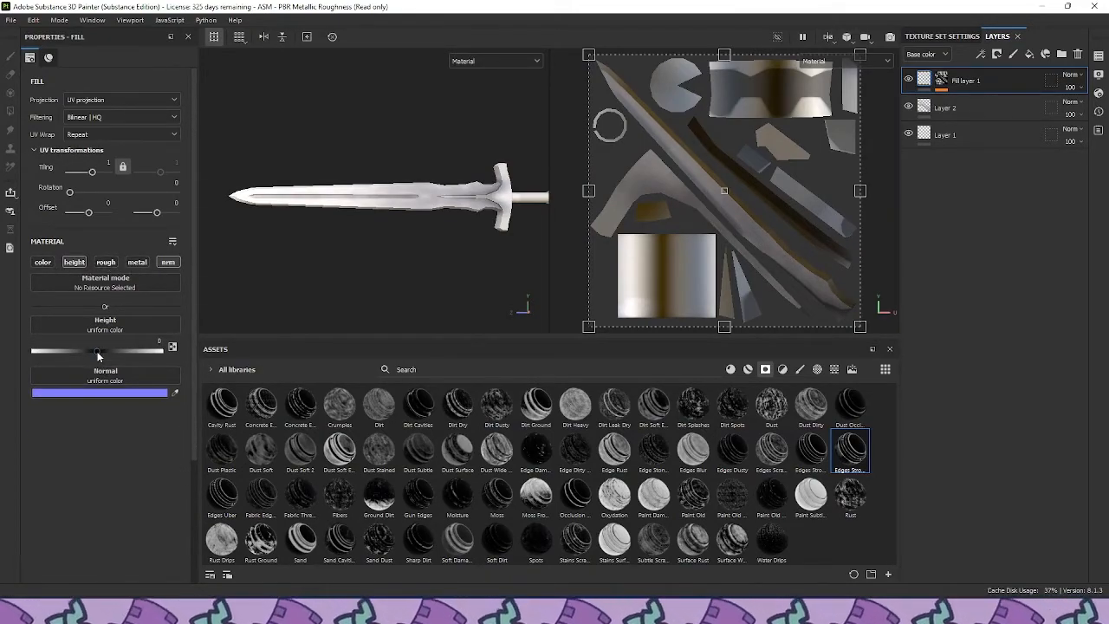
pyautogui.keyDown('alt'); pyautogui.moveTo(315, 305); pyautogui.dragTo(188, 323, button='right'); pyautogui.keyUp('alt')
pyautogui.moveTo(99, 355); pyautogui.dragTo(89, 356)
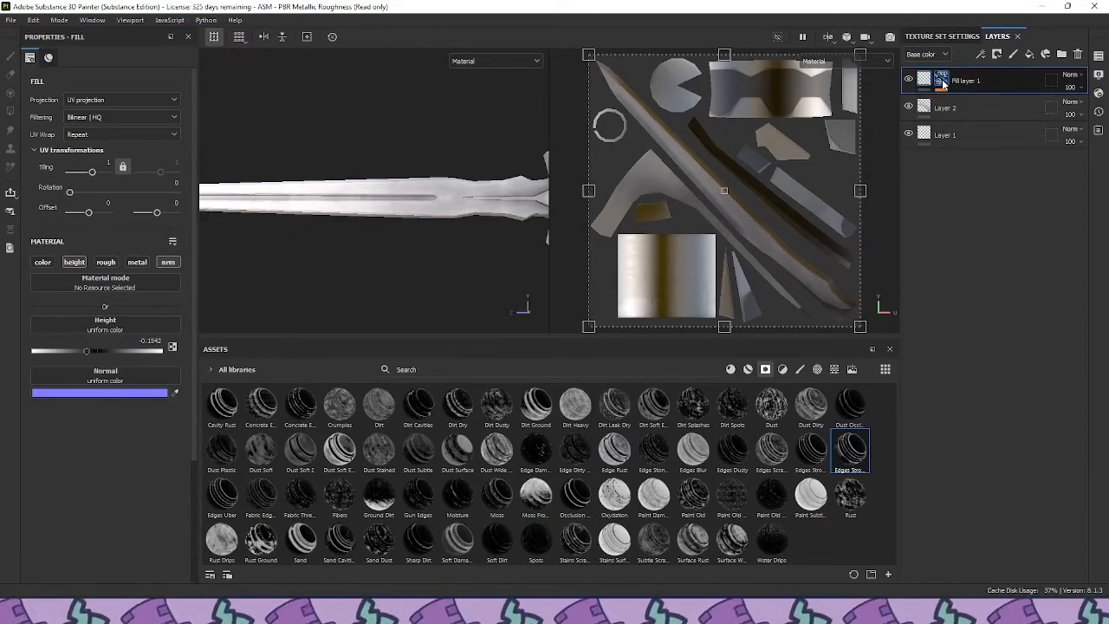
# In the mask's Curvature generator, set Global Balance to 0.63, Global Contrast to 0.49 and the grunge texture's Balance to 0.51
pyautogui.click(942, 81)
pyautogui.click(975, 102)
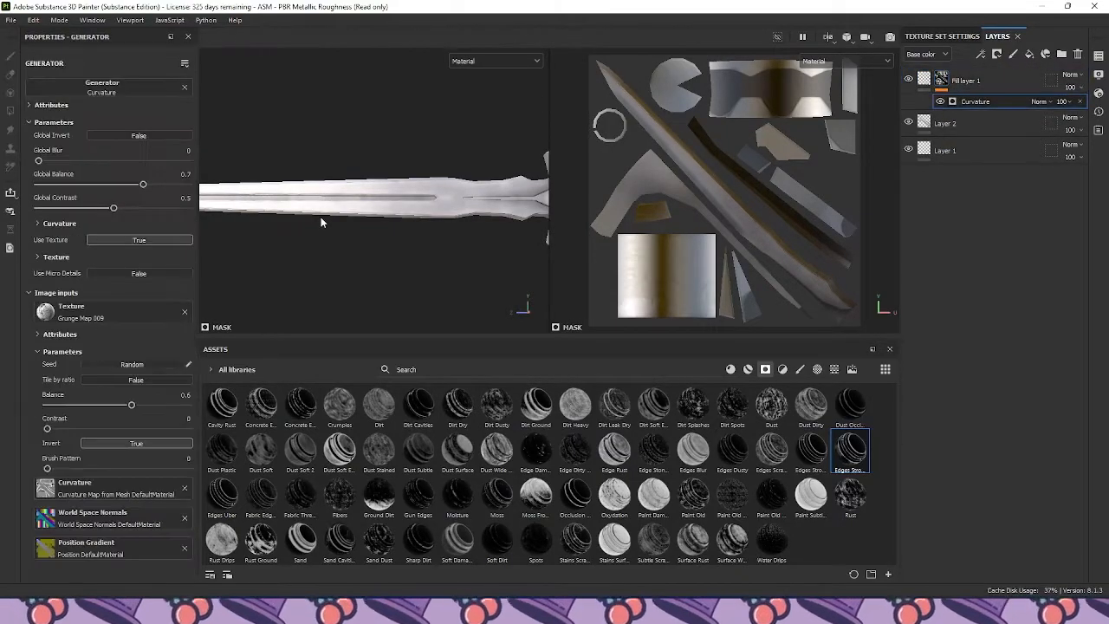
pyautogui.scroll(1, 320, 217)
pyautogui.moveTo(109, 187); pyautogui.dragTo(154, 187)
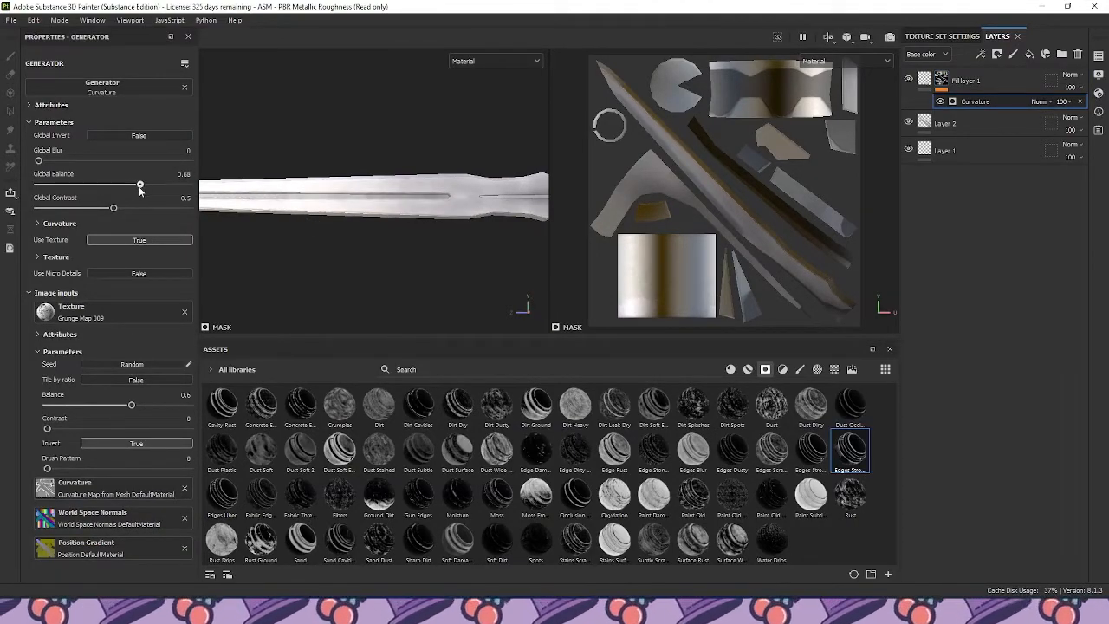
pyautogui.scroll(3, 277, 187)
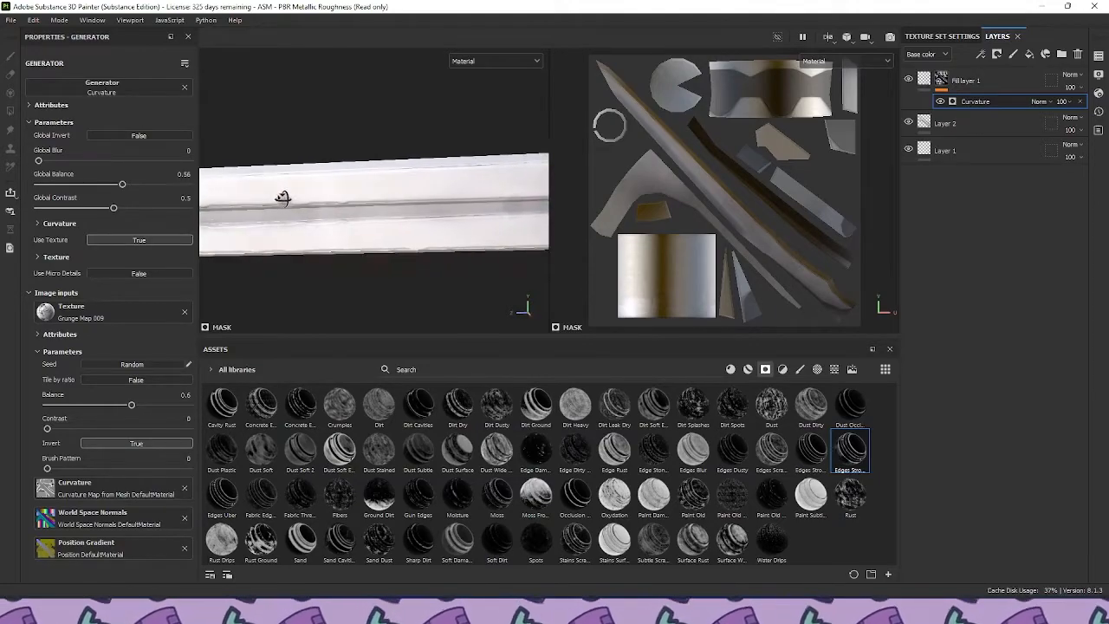
pyautogui.moveTo(129, 407)
pyautogui.mouseDown()
pyautogui.moveTo(104, 407)
pyautogui.moveTo(131, 407)
pyautogui.moveTo(119, 407)
pyautogui.mouseUp()
pyautogui.moveTo(115, 210)
pyautogui.mouseDown()
pyautogui.moveTo(70, 210)
pyautogui.moveTo(119, 215)
pyautogui.mouseUp()
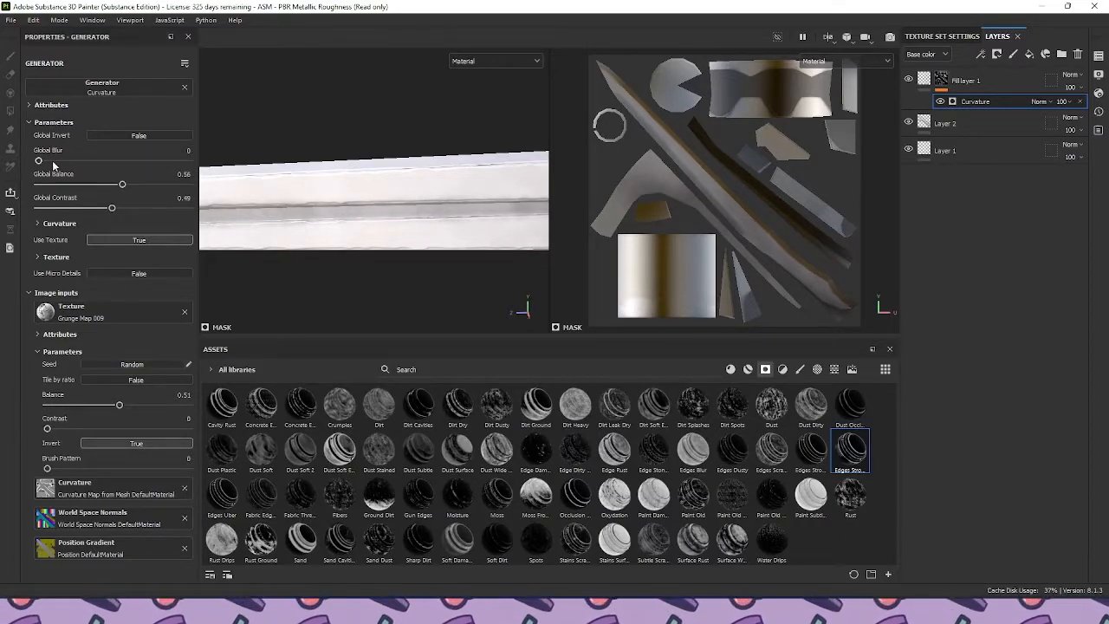
pyautogui.moveTo(122, 185)
pyautogui.mouseDown()
pyautogui.moveTo(96, 184)
pyautogui.moveTo(148, 184)
pyautogui.moveTo(121, 185)
pyautogui.mouseUp()
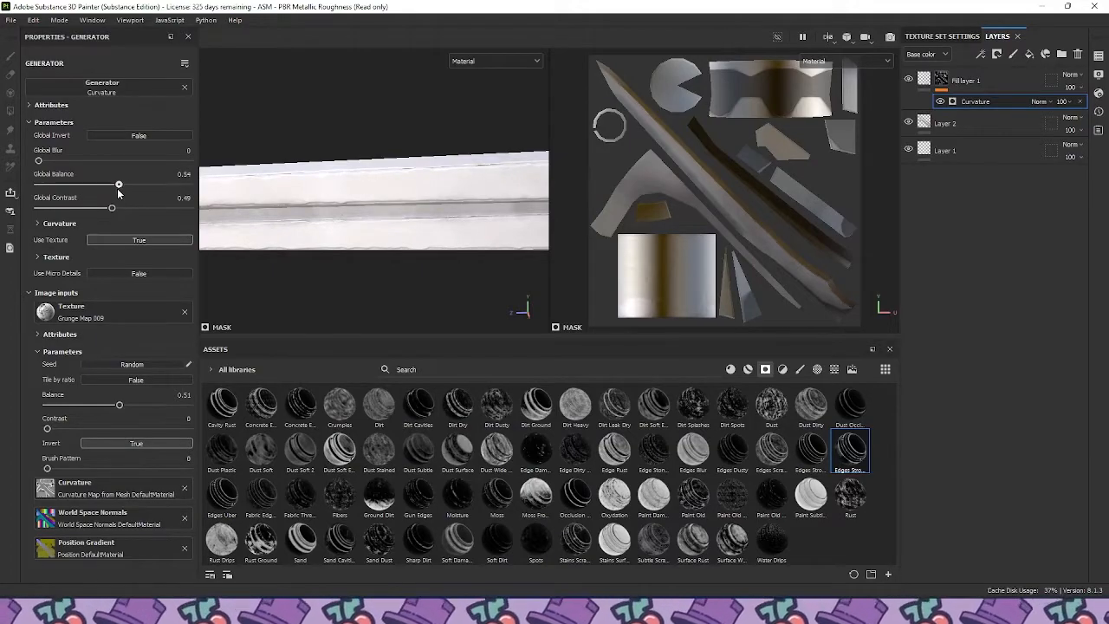
pyautogui.scroll(-5, 311, 198)
pyautogui.keyDown('alt'); pyautogui.moveTo(311, 196); pyautogui.dragTo(303, 173); pyautogui.keyUp('alt')
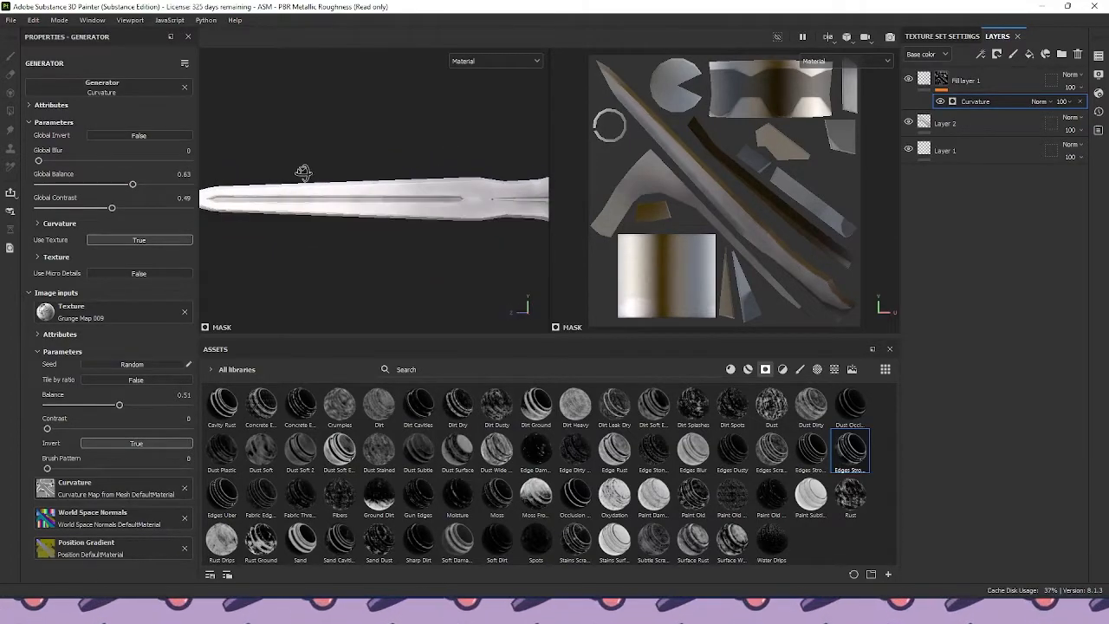
# On Layer 2, switch the brush from the color channel to roughness and metallic, with Metallic at 1
pyautogui.click(977, 121)
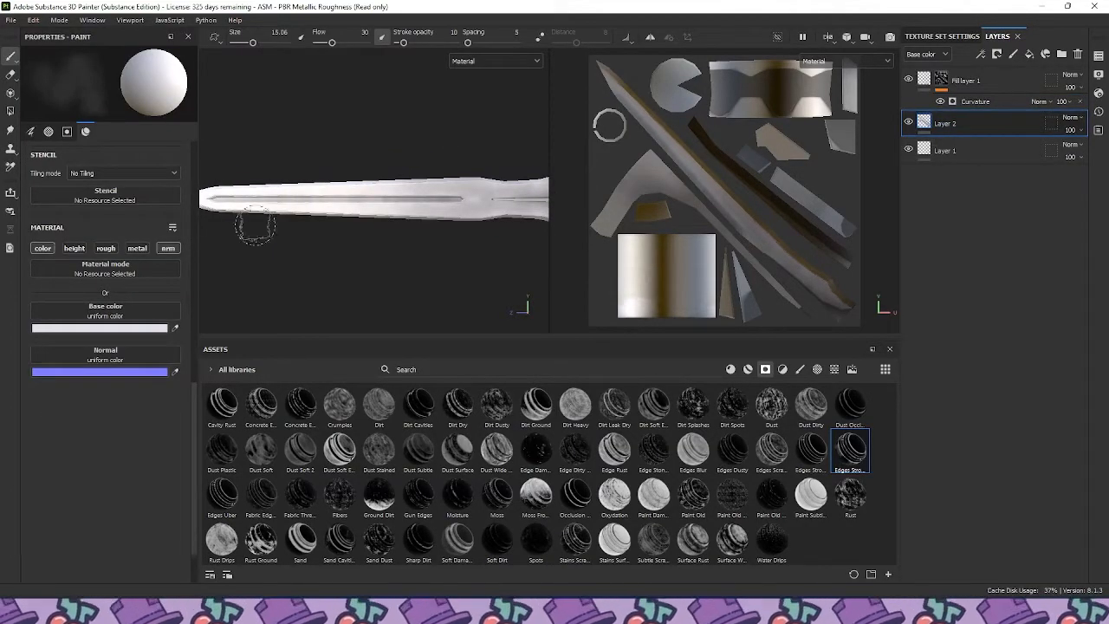
pyautogui.click(45, 249)
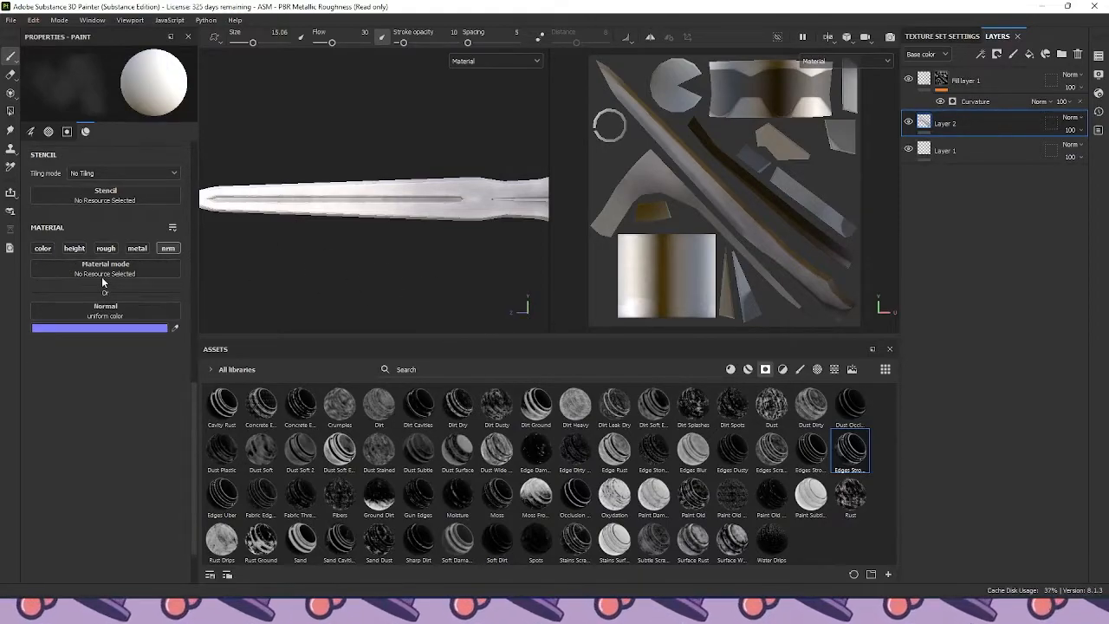
pyautogui.click(106, 250)
pyautogui.click(137, 248)
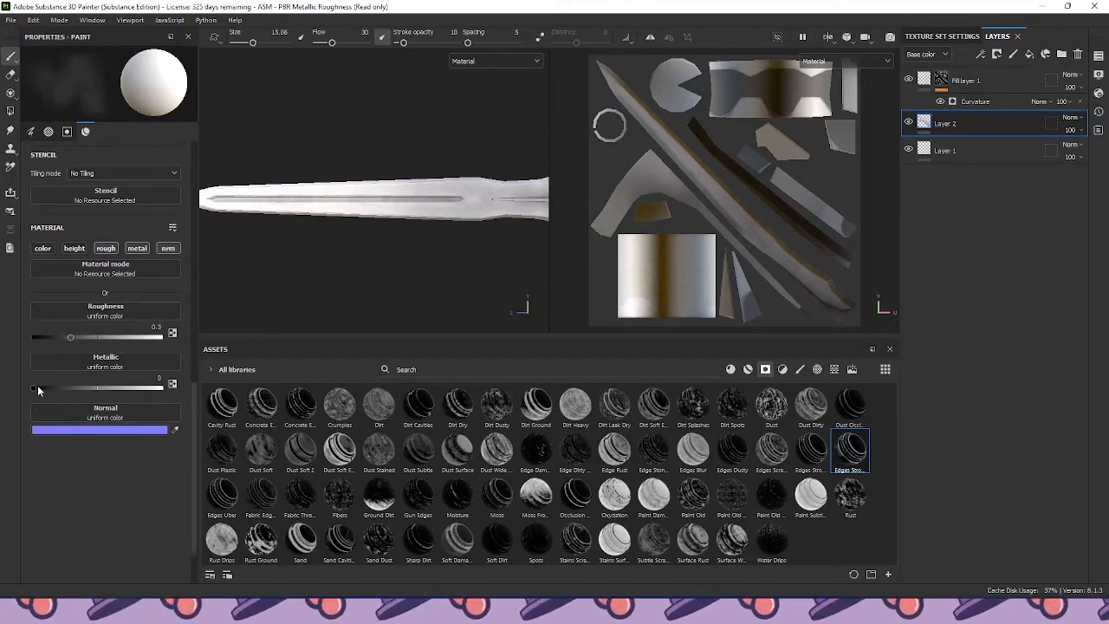
pyautogui.moveTo(36, 386); pyautogui.dragTo(194, 383)
# Raise stroke opacity and flow to 100 and paint the metallic material along the blade from guard to tip
pyautogui.scroll(-3, 366, 215)
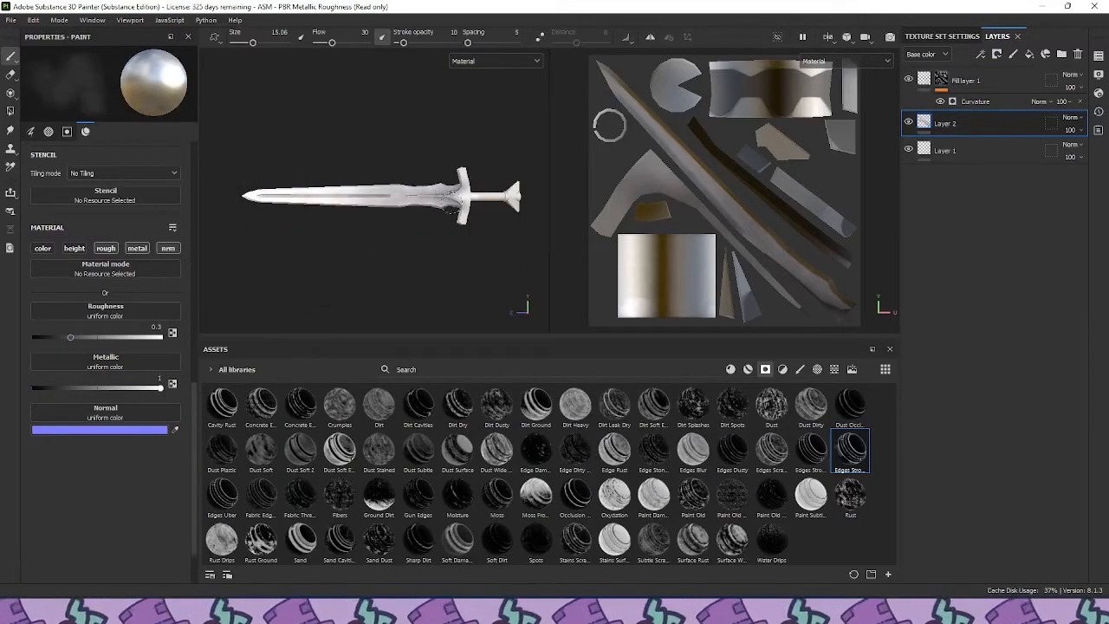
pyautogui.scroll(2, 348, 194)
pyautogui.moveTo(403, 43); pyautogui.dragTo(518, 48)
pyautogui.moveTo(333, 43); pyautogui.dragTo(429, 48)
pyautogui.moveTo(504, 193); pyautogui.dragTo(230, 194)
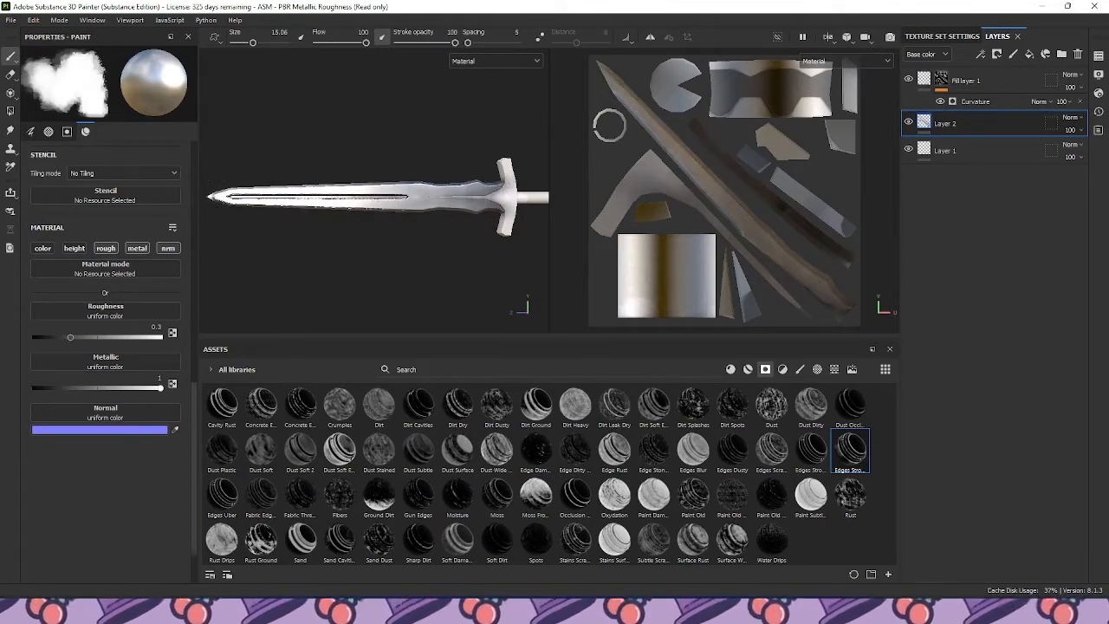
# Add a fill layer above Fill layer 1 and mask it with the Edges Uber smart mask
pyautogui.keyDown('alt'); pyautogui.moveTo(258, 153); pyautogui.dragTo(295, 179); pyautogui.keyUp('alt')
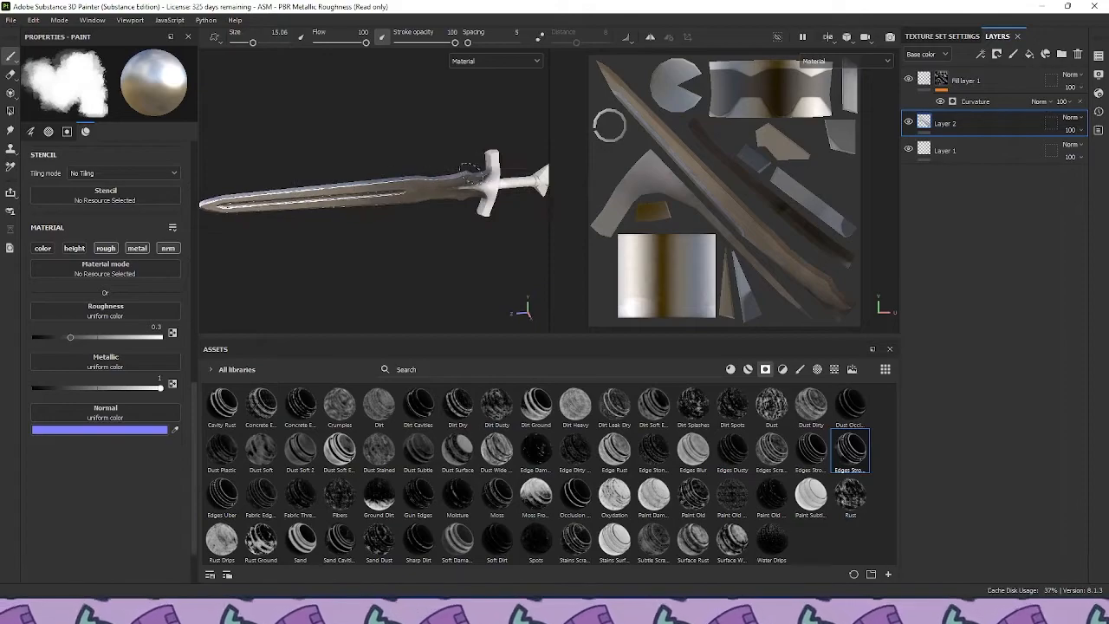
pyautogui.keyDown('alt'); pyautogui.moveTo(302, 232); pyautogui.dragTo(504, 211); pyautogui.keyUp('alt')
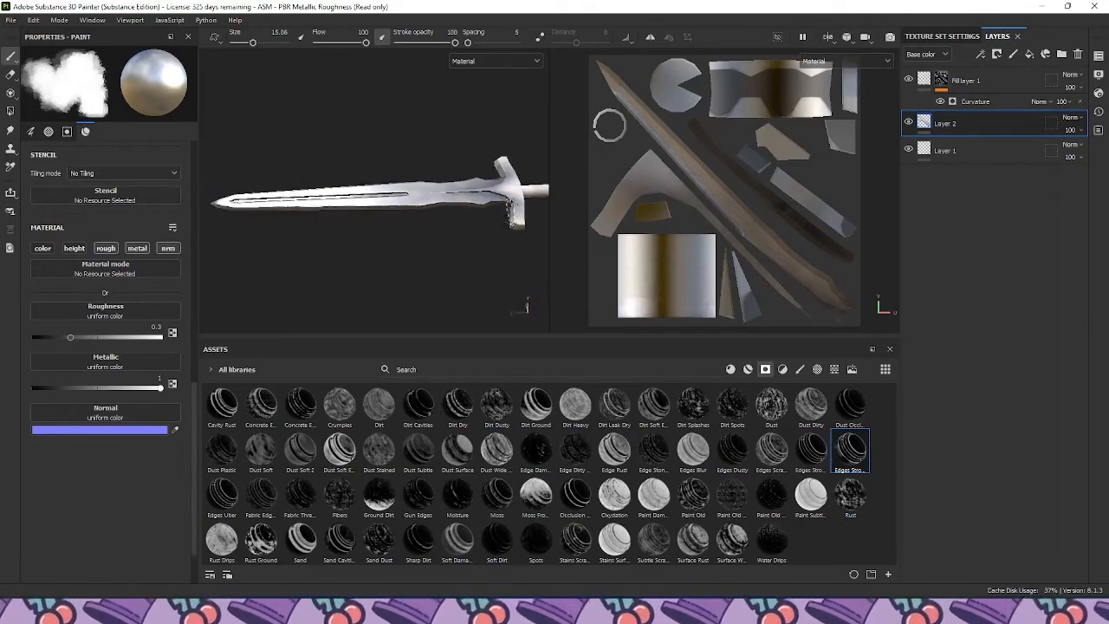
pyautogui.keyDown('alt'); pyautogui.moveTo(371, 171); pyautogui.dragTo(344, 215); pyautogui.keyUp('alt')
pyautogui.scroll(5, 381, 220)
pyautogui.scroll(-5, 394, 218)
pyautogui.scroll(3, 354, 211)
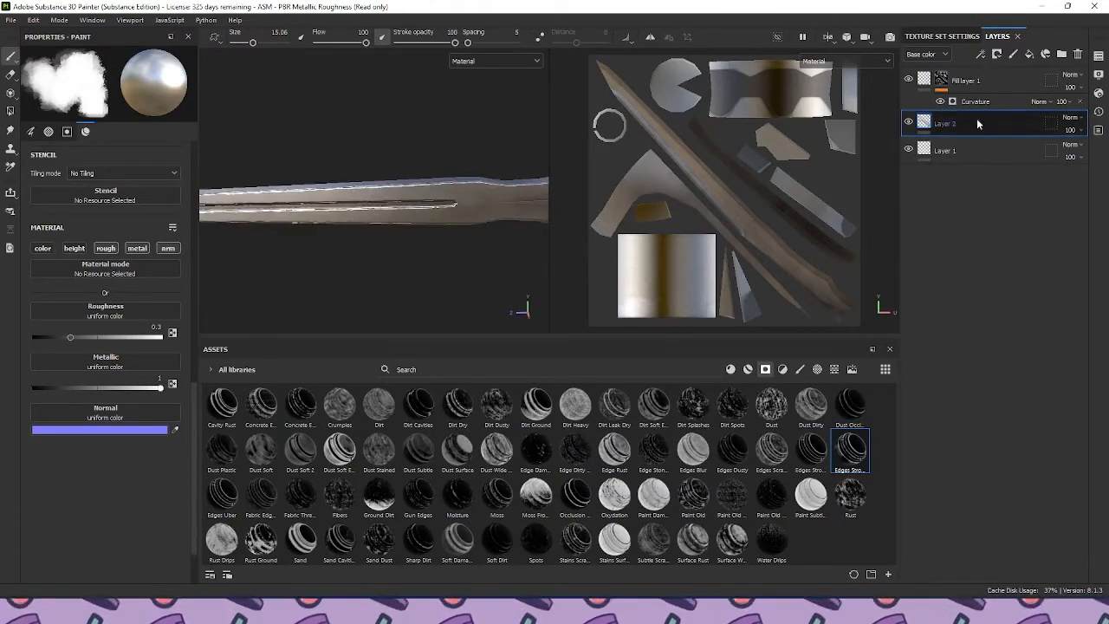
pyautogui.click(941, 79)
pyautogui.click(1029, 54)
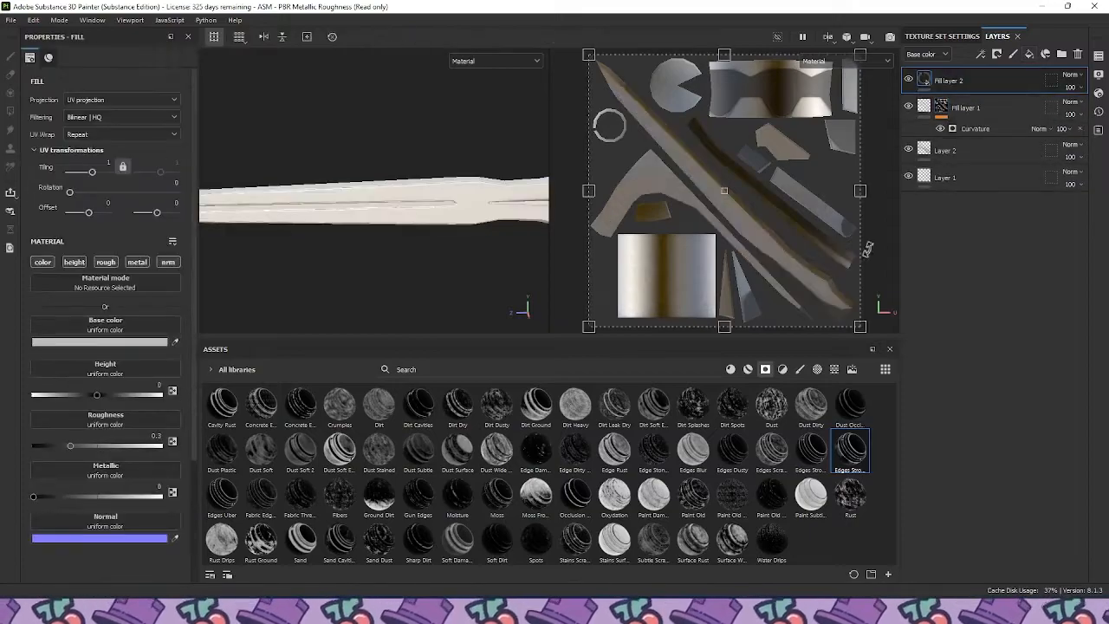
pyautogui.moveTo(224, 495)
pyautogui.mouseDown()
pyautogui.moveTo(237, 501)
pyautogui.moveTo(948, 87)
pyautogui.mouseUp()
# Set the base color of Fill layer 2 to white
pyautogui.click(923, 79)
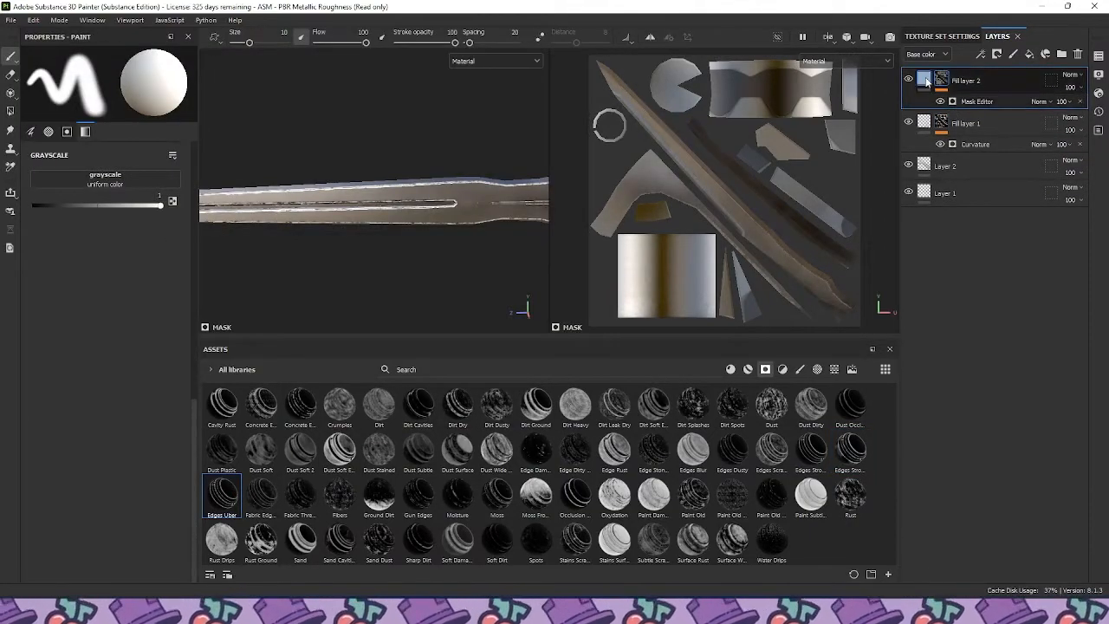
pyautogui.click(76, 348)
pyautogui.moveTo(129, 327); pyautogui.dragTo(99, 295)
pyautogui.click(244, 264)
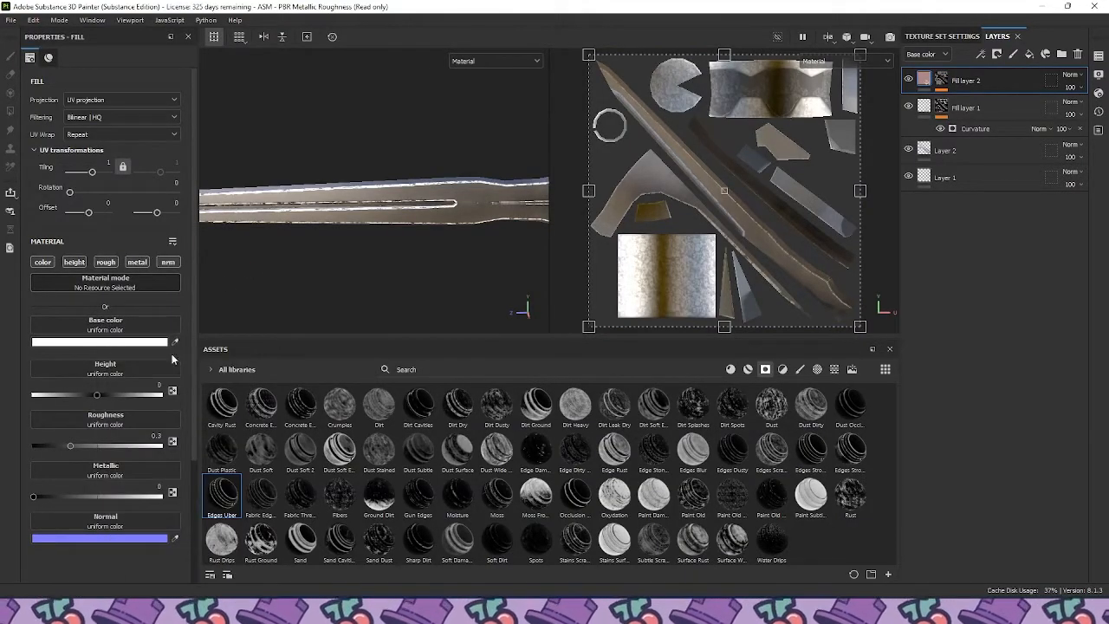
# Turn off Fill layer 2's metallic channel and set its roughness to about 0.5
pyautogui.click(106, 261)
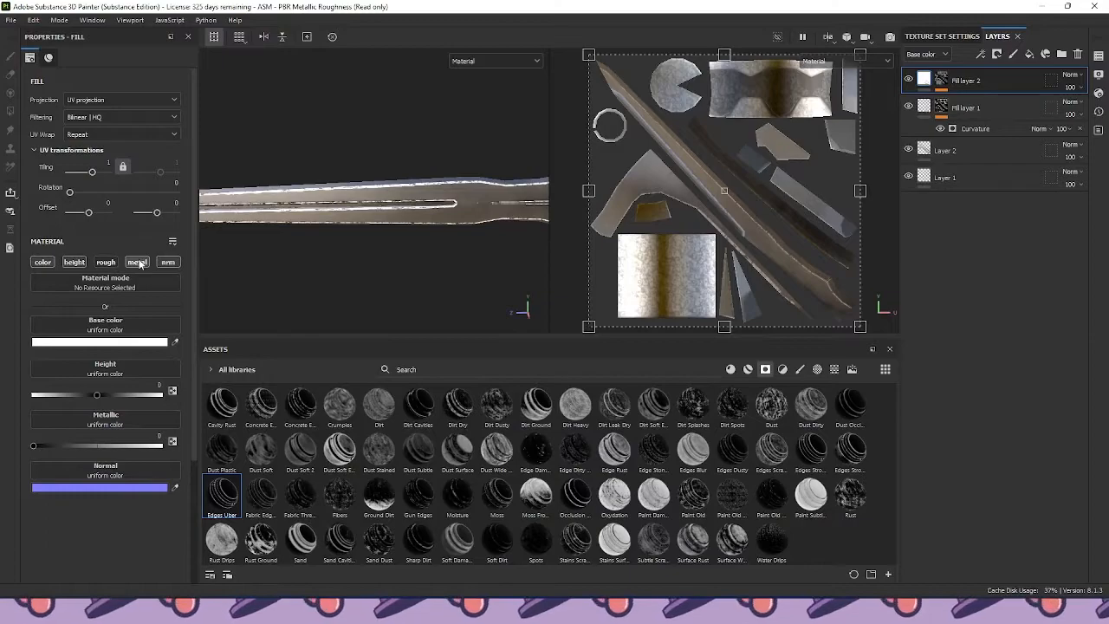
pyautogui.click(138, 264)
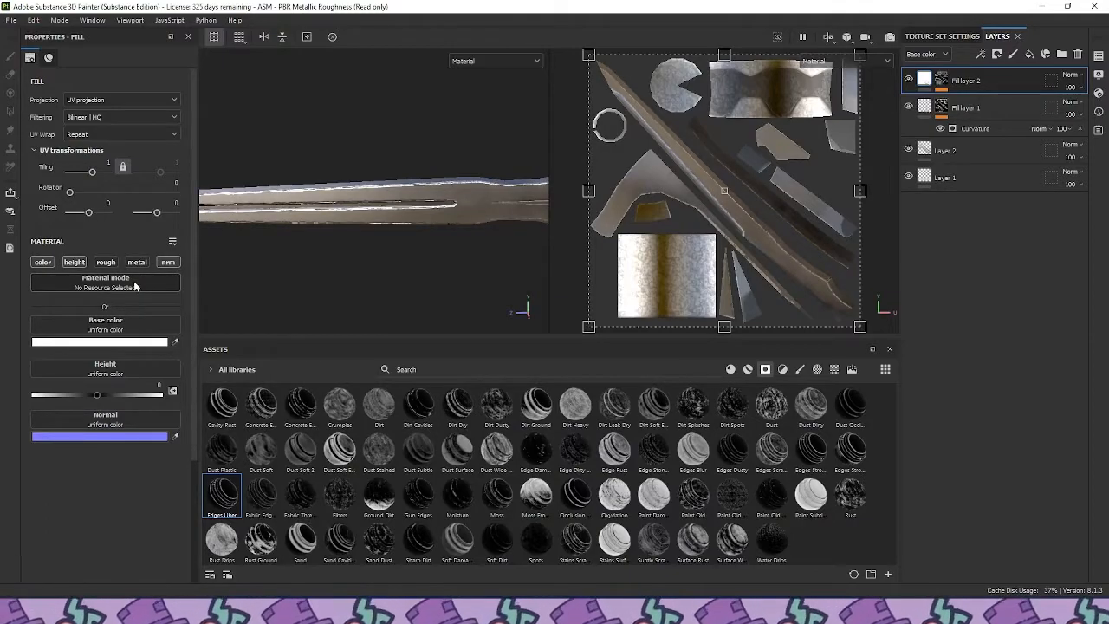
pyautogui.scroll(4, 399, 253)
pyautogui.moveTo(401, 250)
pyautogui.keyDown('alt'); pyautogui.mouseDown()
pyautogui.moveTo(397, 286)
pyautogui.moveTo(389, 262)
pyautogui.mouseUp(); pyautogui.keyUp('alt')
pyautogui.click(106, 262)
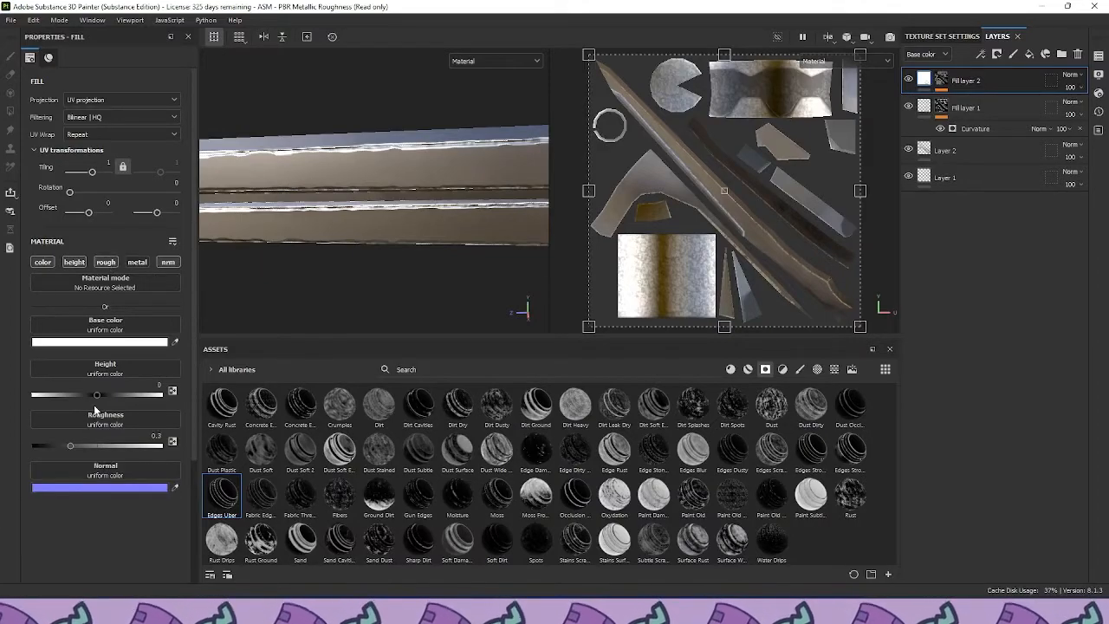
pyautogui.moveTo(85, 450); pyautogui.dragTo(107, 450)
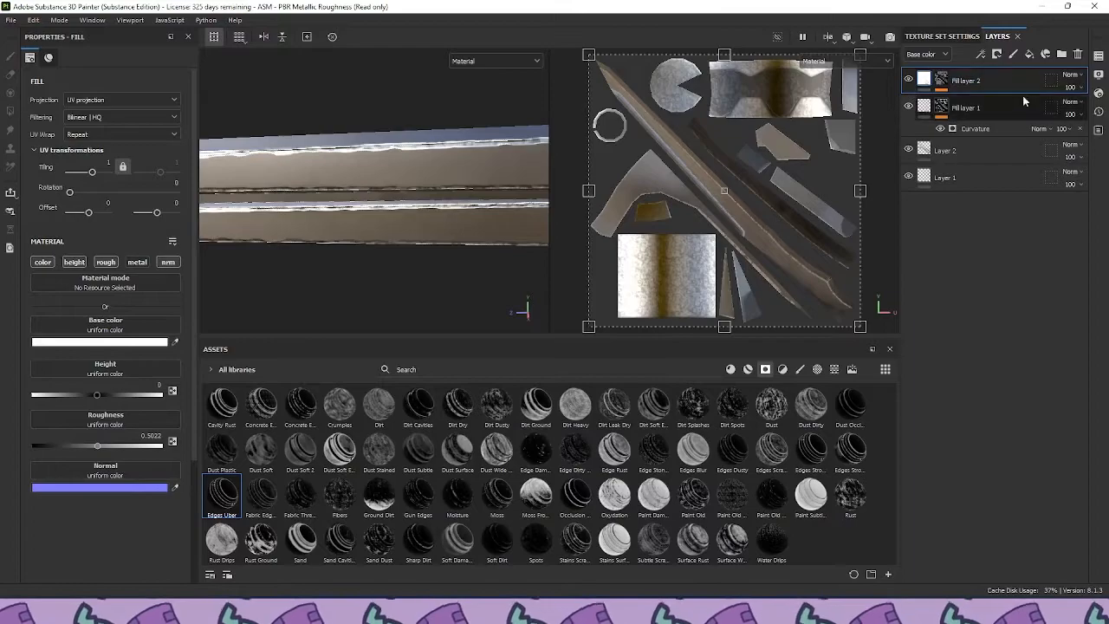
# Rename Layer 2, which holds the painted blade tones, as BladeColor
pyautogui.doubleClick(968, 108)
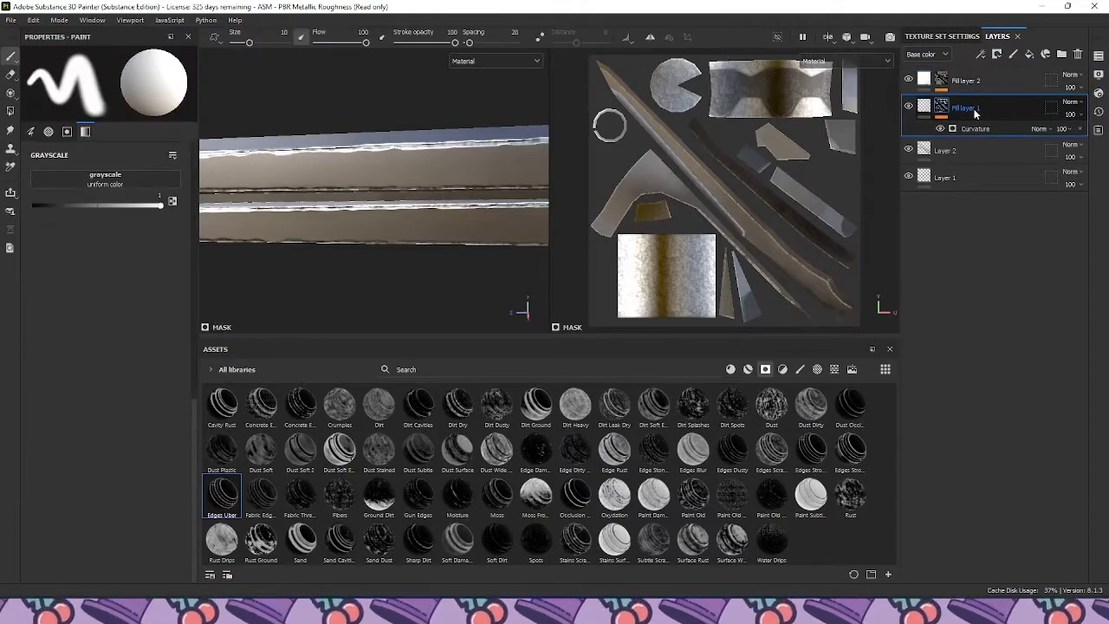
pyautogui.click(953, 155)
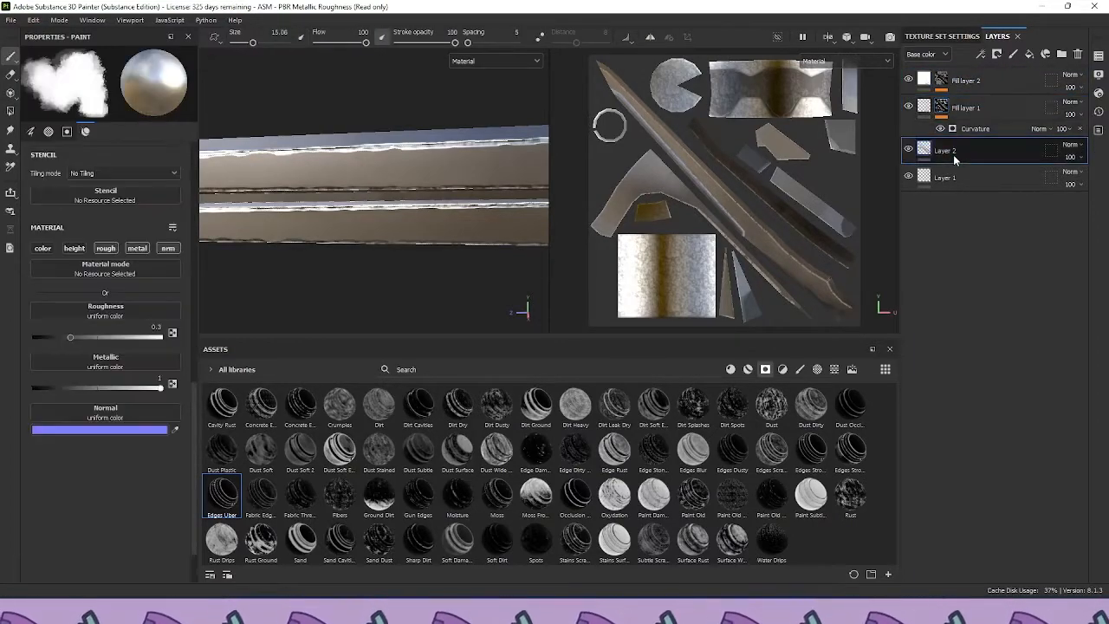
pyautogui.doubleClick(950, 153)
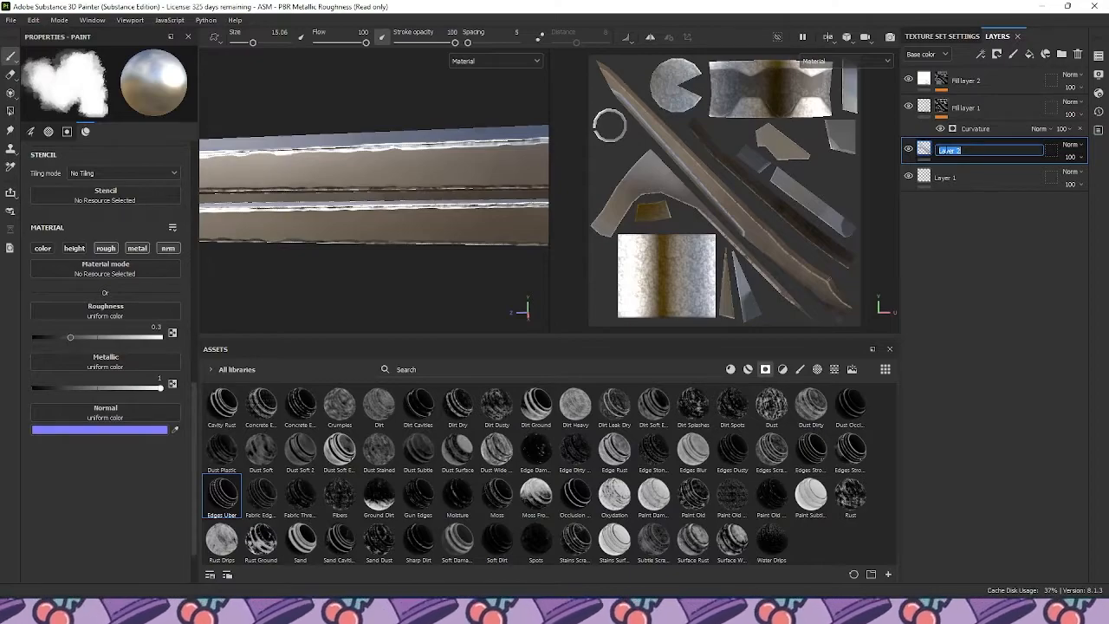
pyautogui.write('BladeColor')
pyautogui.press('Return')
# Rename Fill layer 1 as EdgeWear and Fill layer 2 as EdgeHighlight
pyautogui.doubleClick(969, 107)
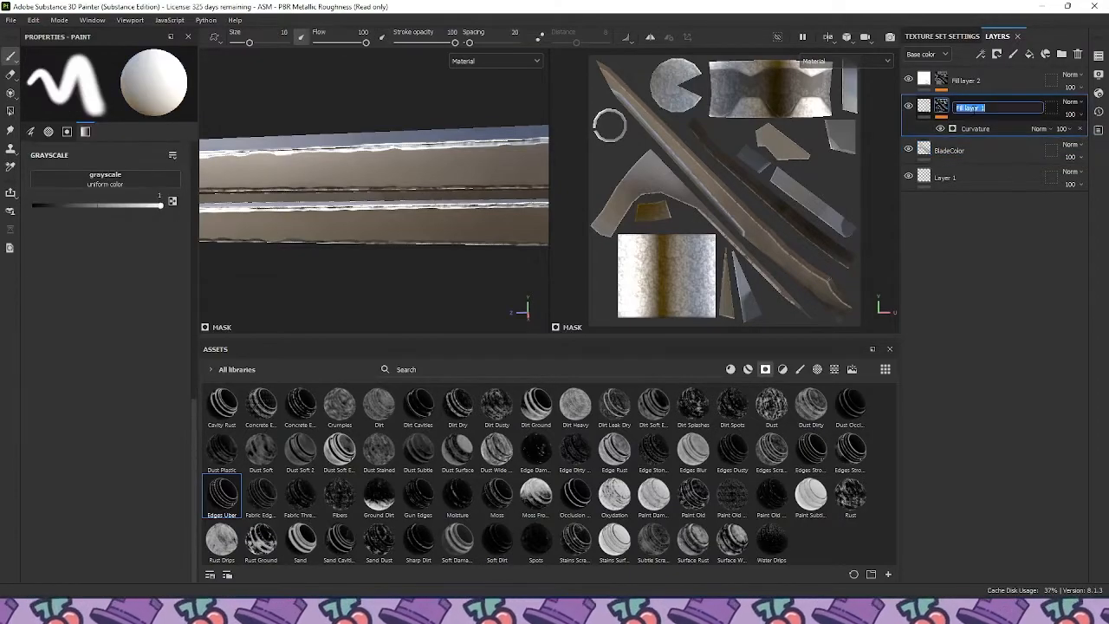
pyautogui.write('EdgeWear')
pyautogui.press('Return')
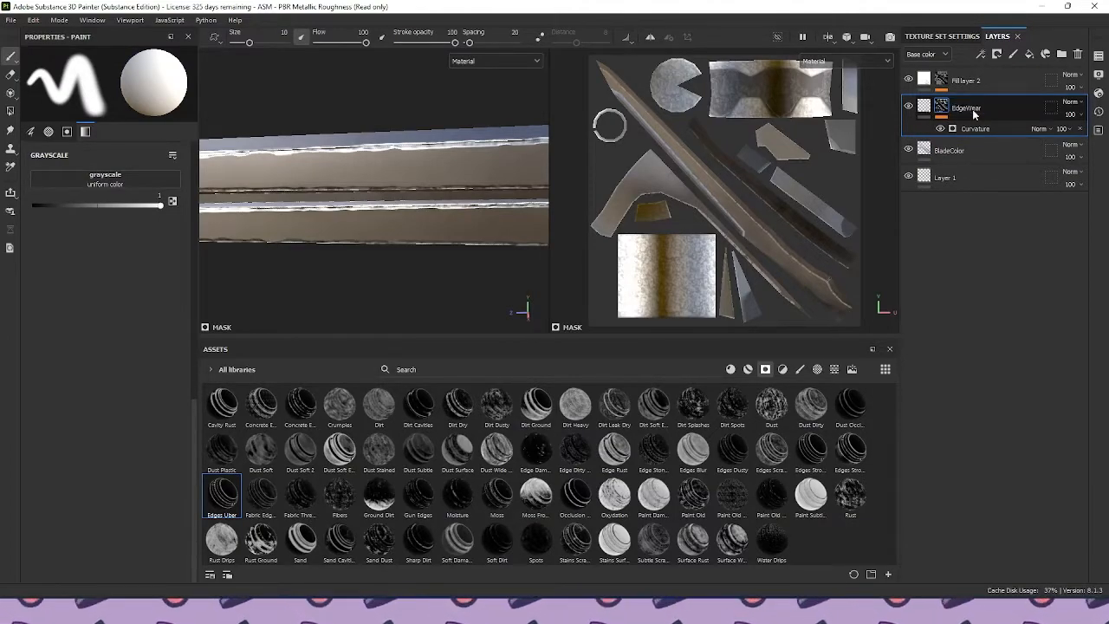
pyautogui.doubleClick(964, 81)
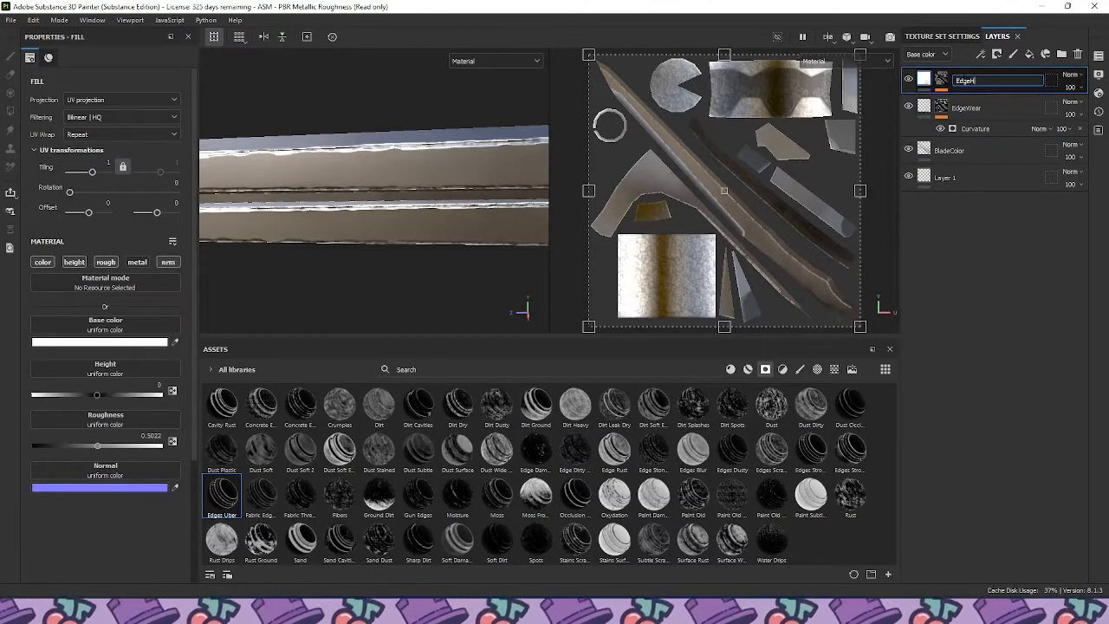
pyautogui.press('Return')
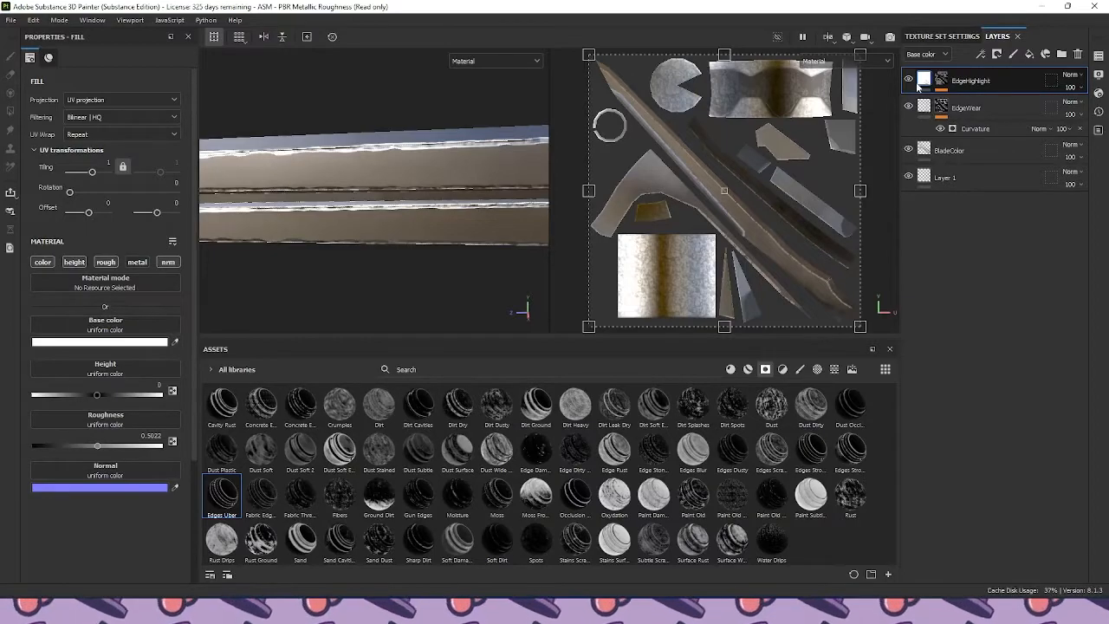
# Set Global Balance to 0.63 in the Mask Editor generator on the EdgeHighlight mask
pyautogui.click(942, 84)
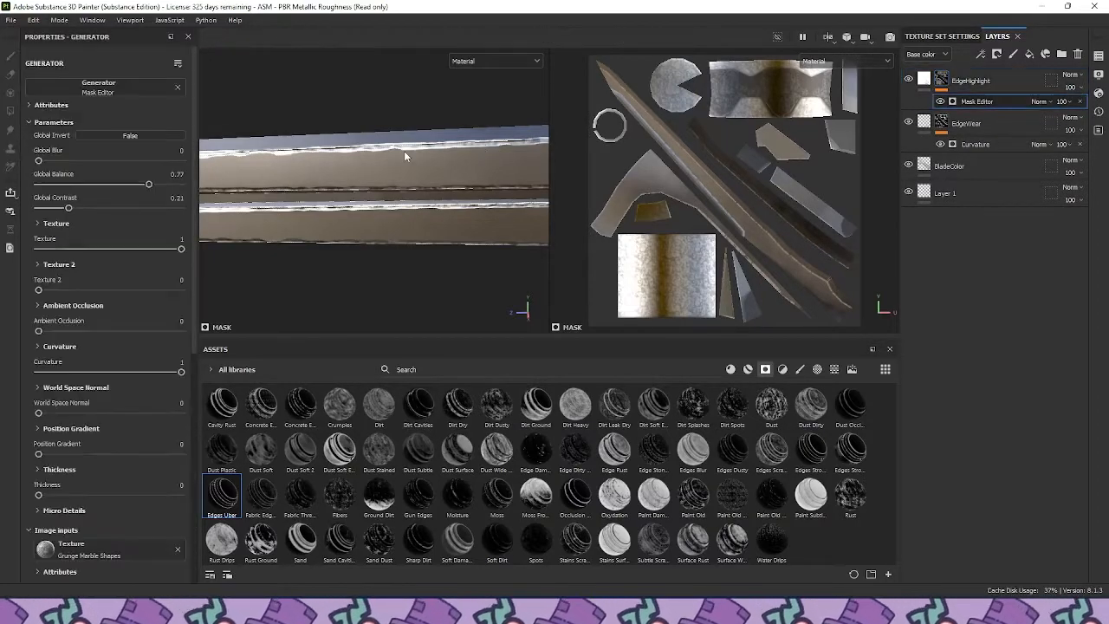
pyautogui.scroll(-2, 332, 158)
pyautogui.moveTo(151, 187); pyautogui.dragTo(127, 187)
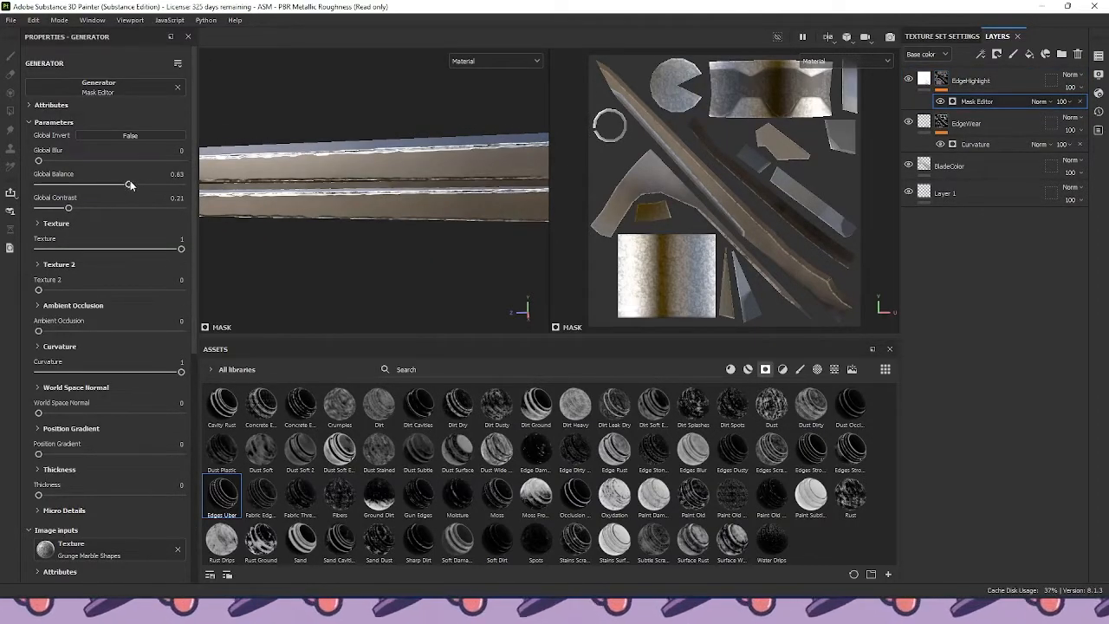
# Change the viewport's environment lighting to the second Soft 2Ring map in the environment library
pyautogui.scroll(3, 363, 188)
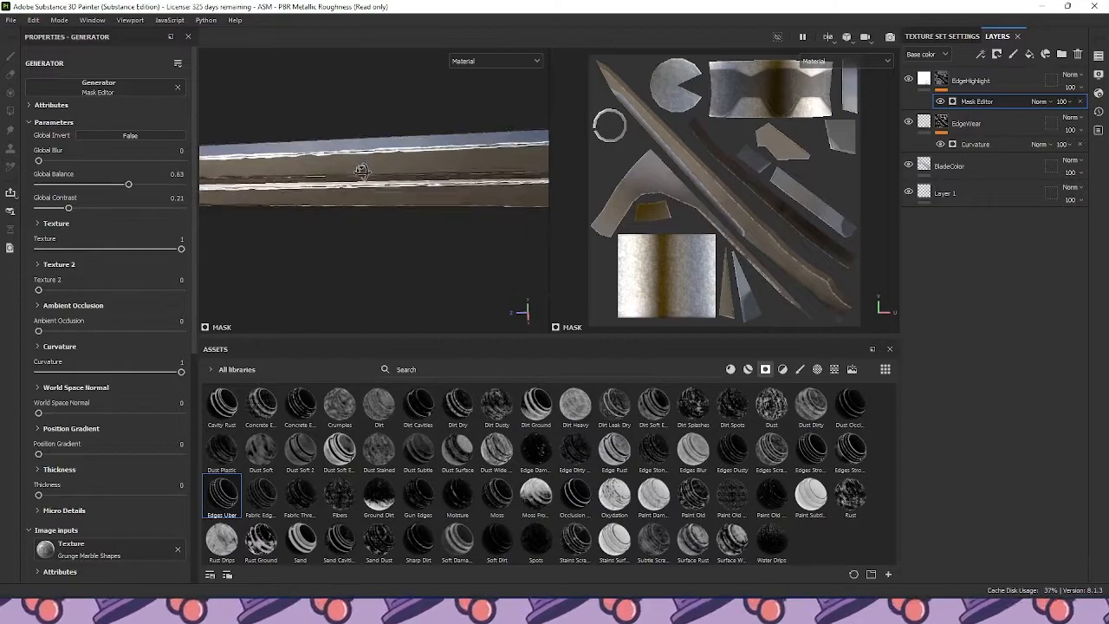
pyautogui.click(851, 371)
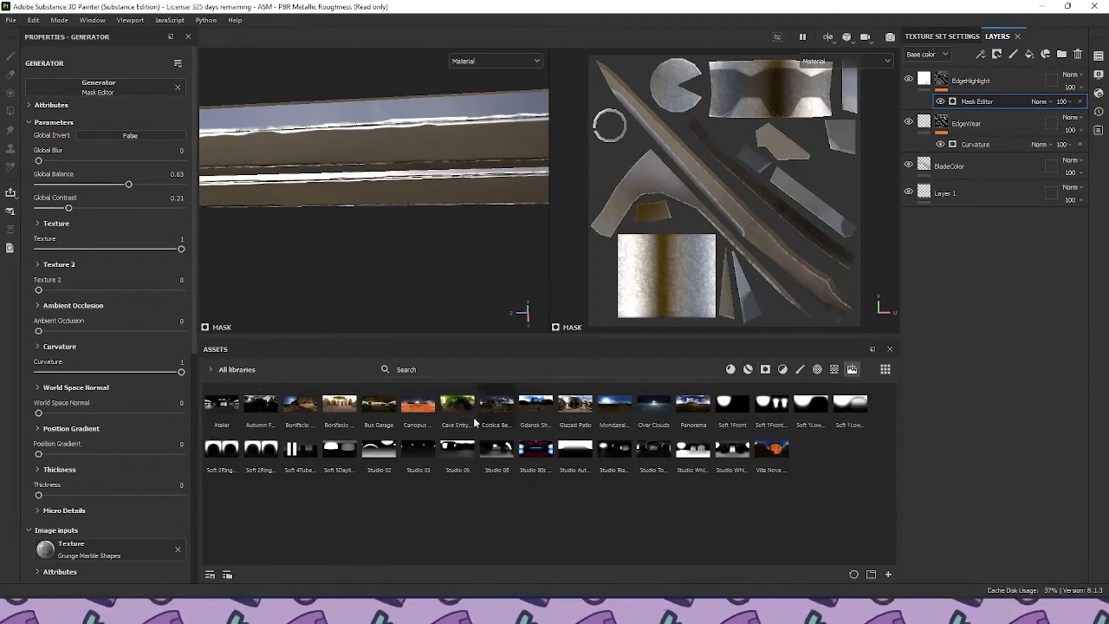
pyautogui.click(260, 457)
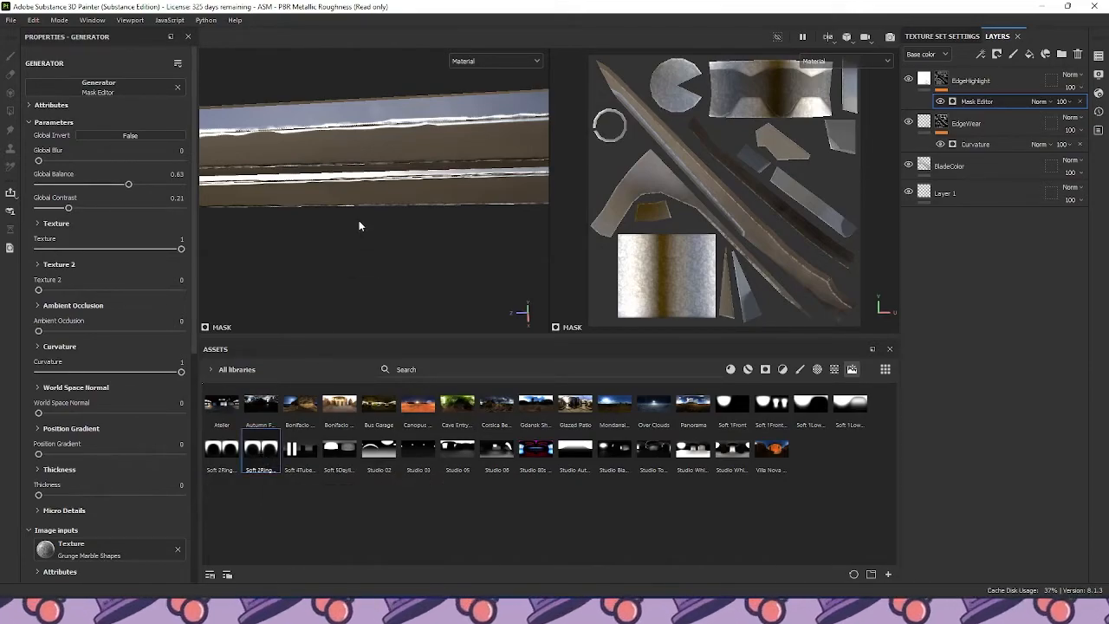
# In EdgeHighlight's Mask Editor, set Global Balance to 0.59 and Texture to 0.79, keeping Ambient Occlusion at 0 and Curvature at 1
pyautogui.keyDown('alt'); pyautogui.moveTo(360, 210); pyautogui.dragTo(359, 87); pyautogui.keyUp('alt')
pyautogui.keyDown('alt'); pyautogui.moveTo(507, 173); pyautogui.dragTo(307, 180, button='middle'); pyautogui.keyUp('alt')
pyautogui.scroll(5, 312, 173)
pyautogui.keyDown('alt'); pyautogui.moveTo(312, 173); pyautogui.dragTo(313, 227); pyautogui.keyUp('alt')
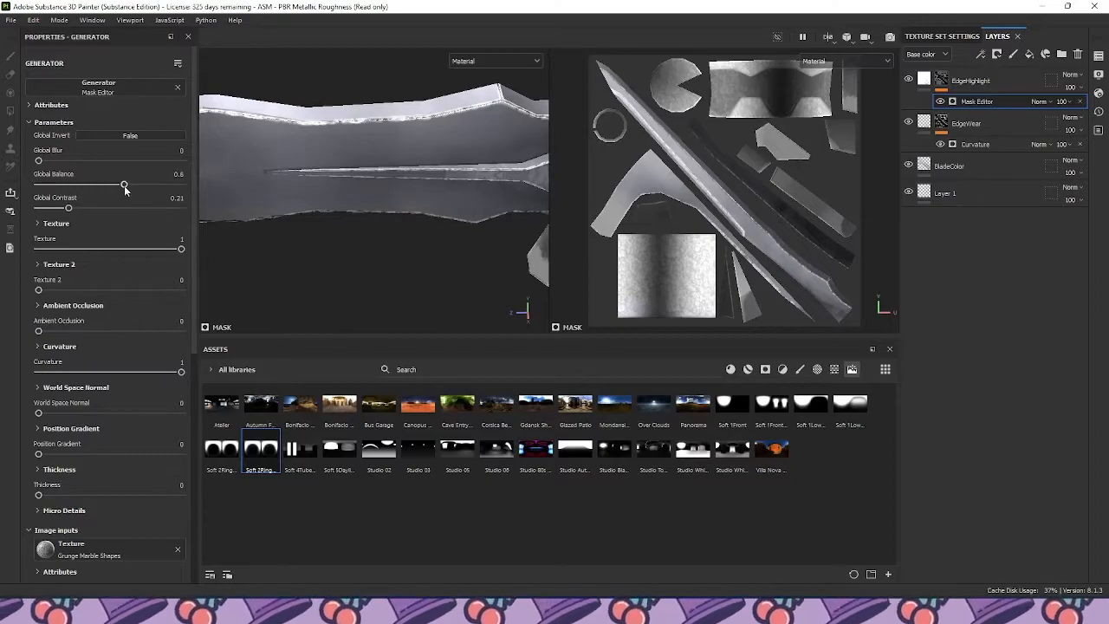
pyautogui.moveTo(181, 248); pyautogui.dragTo(145, 250)
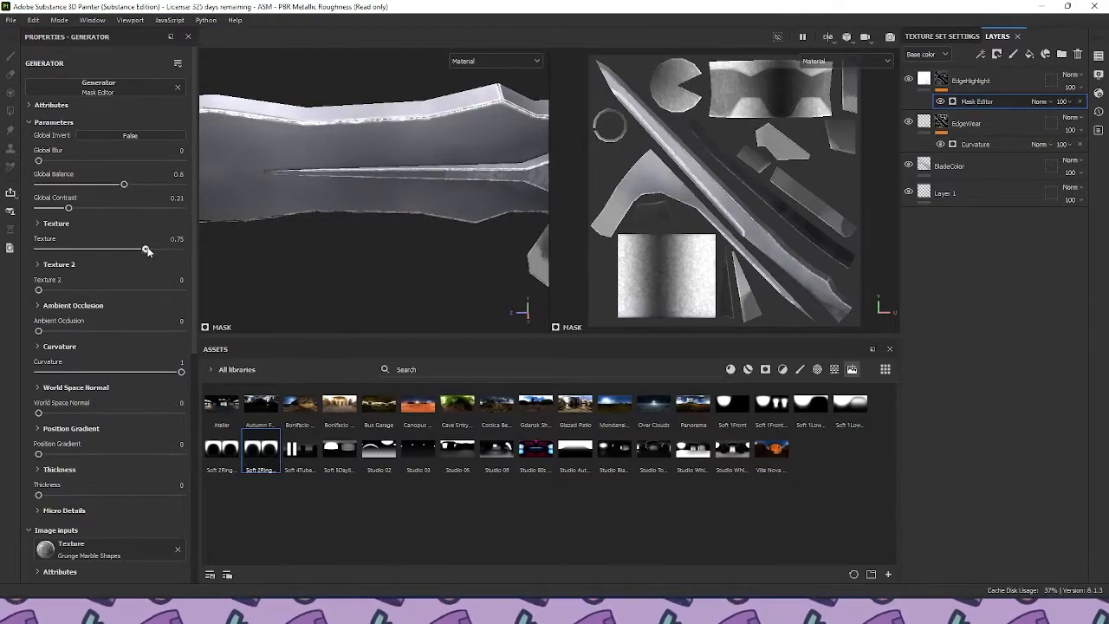
pyautogui.moveTo(123, 184)
pyautogui.mouseDown()
pyautogui.moveTo(162, 185)
pyautogui.moveTo(94, 187)
pyautogui.moveTo(118, 185)
pyautogui.mouseUp()
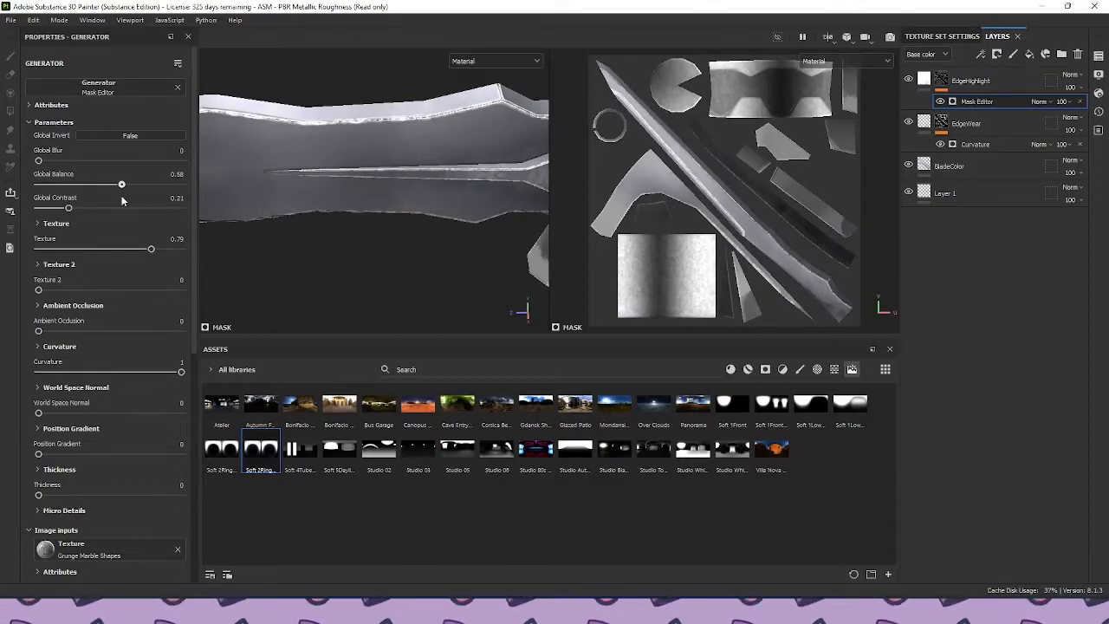
pyautogui.moveTo(39, 332)
pyautogui.mouseDown()
pyautogui.moveTo(117, 333)
pyautogui.moveTo(22, 337)
pyautogui.mouseUp()
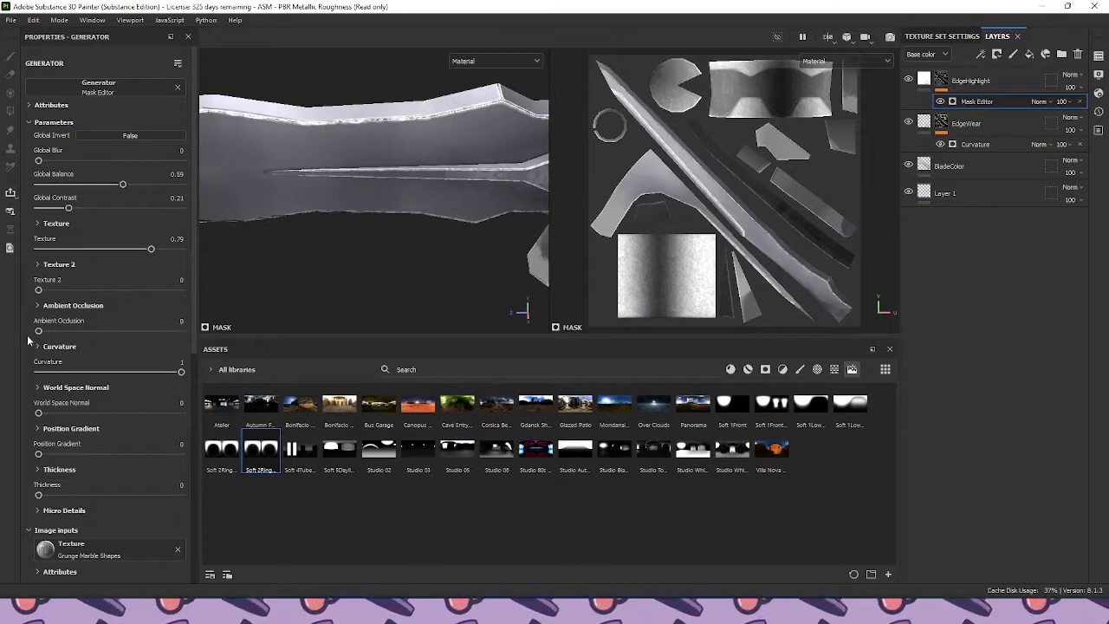
pyautogui.moveTo(181, 372)
pyautogui.mouseDown()
pyautogui.moveTo(111, 371)
pyautogui.moveTo(195, 370)
pyautogui.mouseUp()
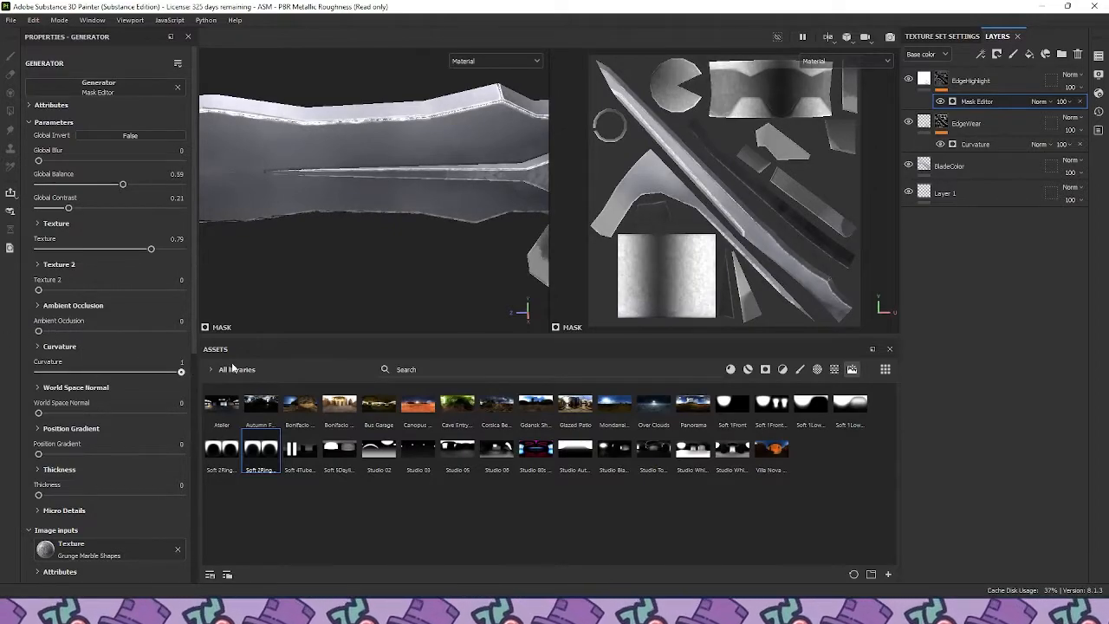
# Reduce the EdgeHighlight layer's opacity to 33, leaving its blend mode at Normal
pyautogui.keyDown('alt'); pyautogui.moveTo(360, 274); pyautogui.dragTo(354, 226); pyautogui.keyUp('alt')
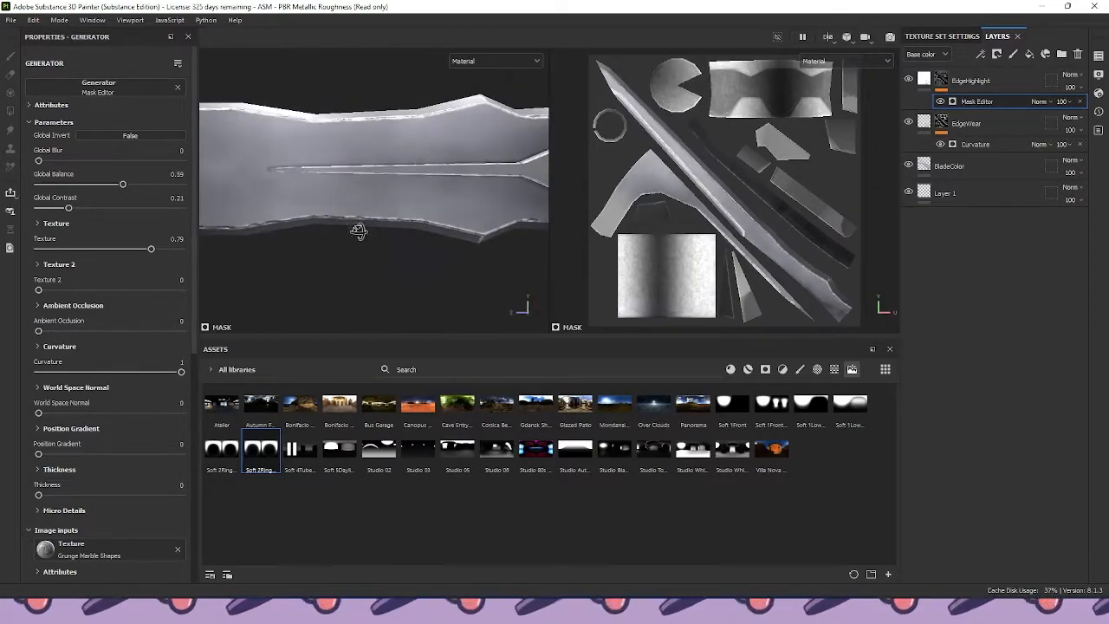
pyautogui.click(1080, 77)
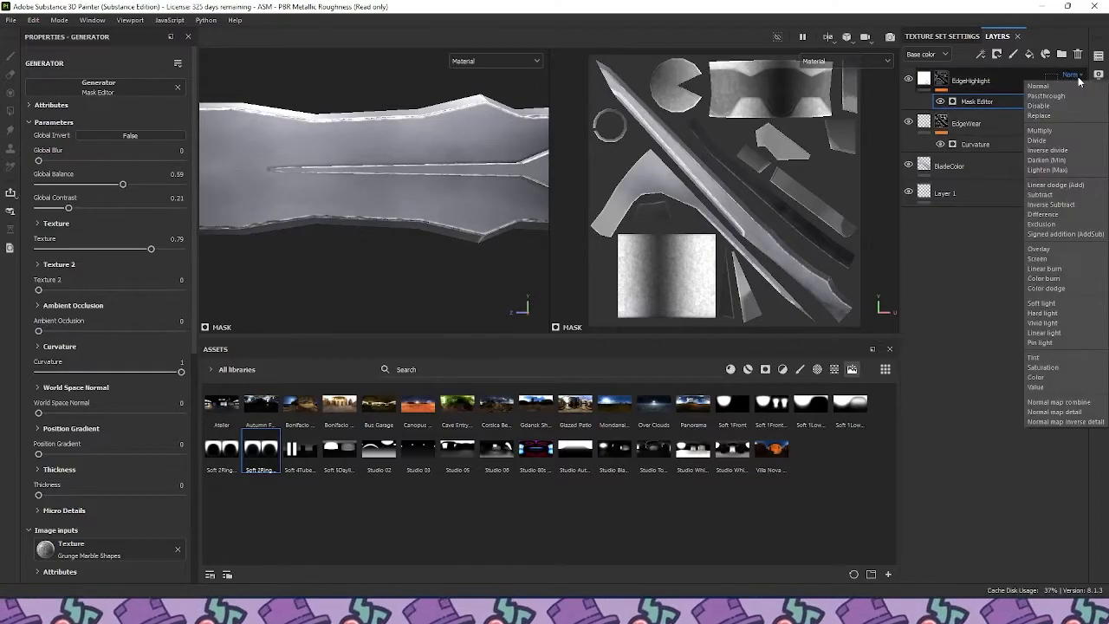
pyautogui.click(1079, 82)
pyautogui.click(1079, 89)
pyautogui.moveTo(1093, 110); pyautogui.dragTo(1070, 108)
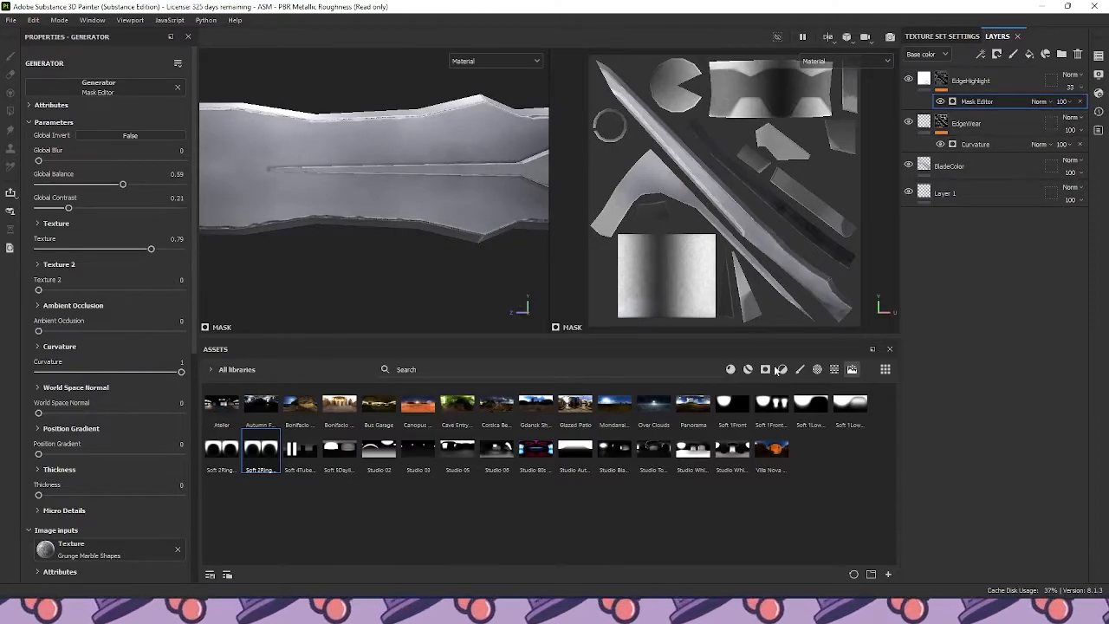
# Add a fill layer above EdgeHighlight and apply the Dirt Dusty smart mask to it
pyautogui.click(1011, 78)
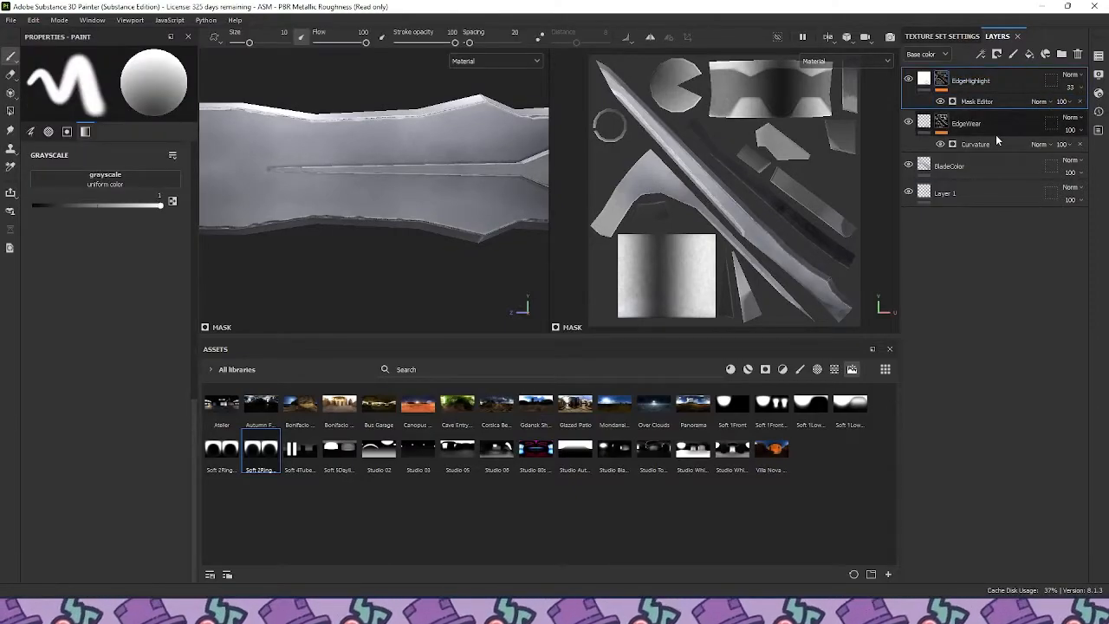
pyautogui.click(1030, 54)
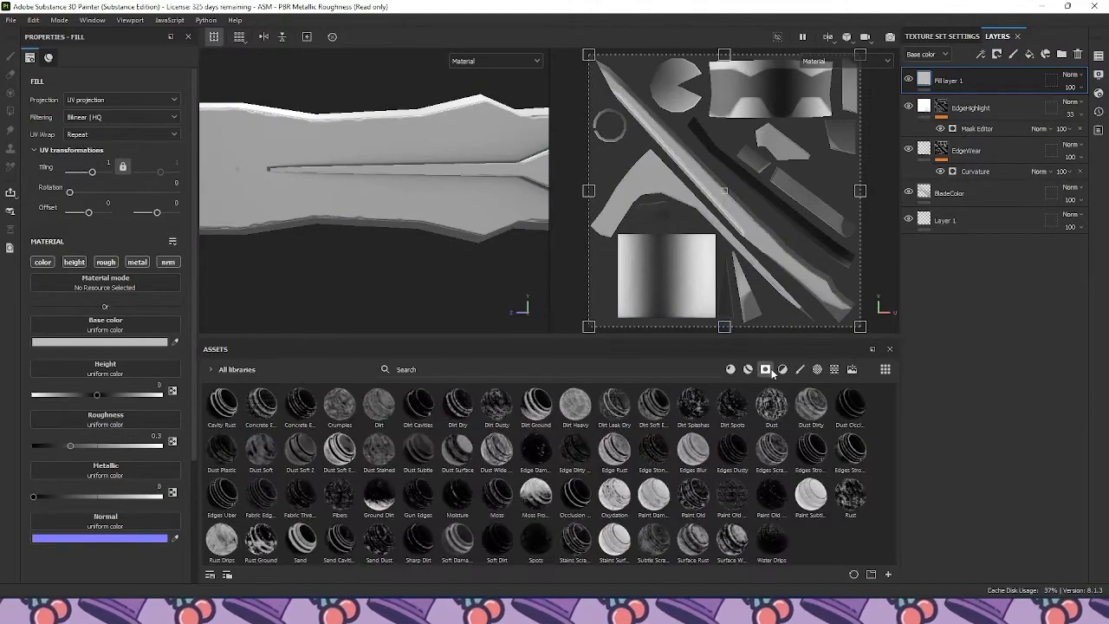
pyautogui.click(764, 369)
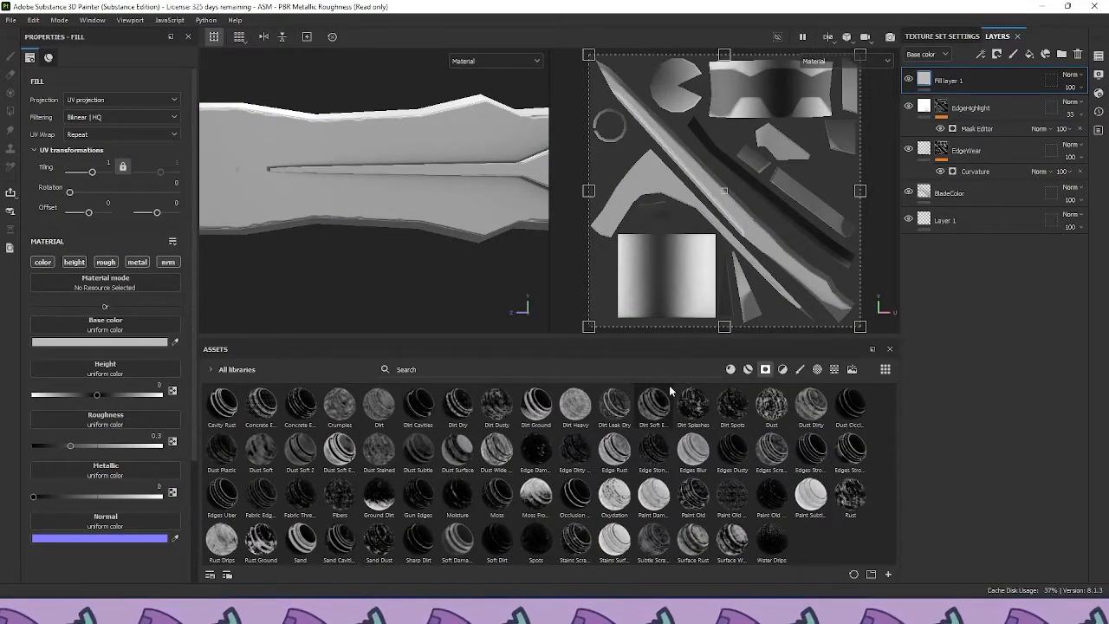
pyautogui.moveTo(669, 385)
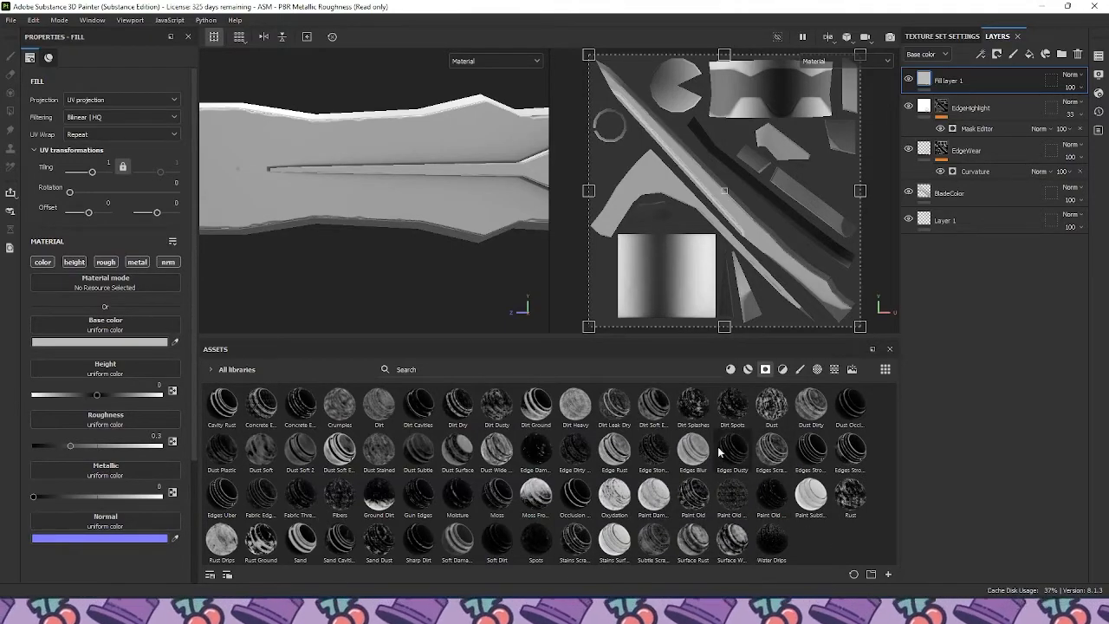
pyautogui.moveTo(577, 452)
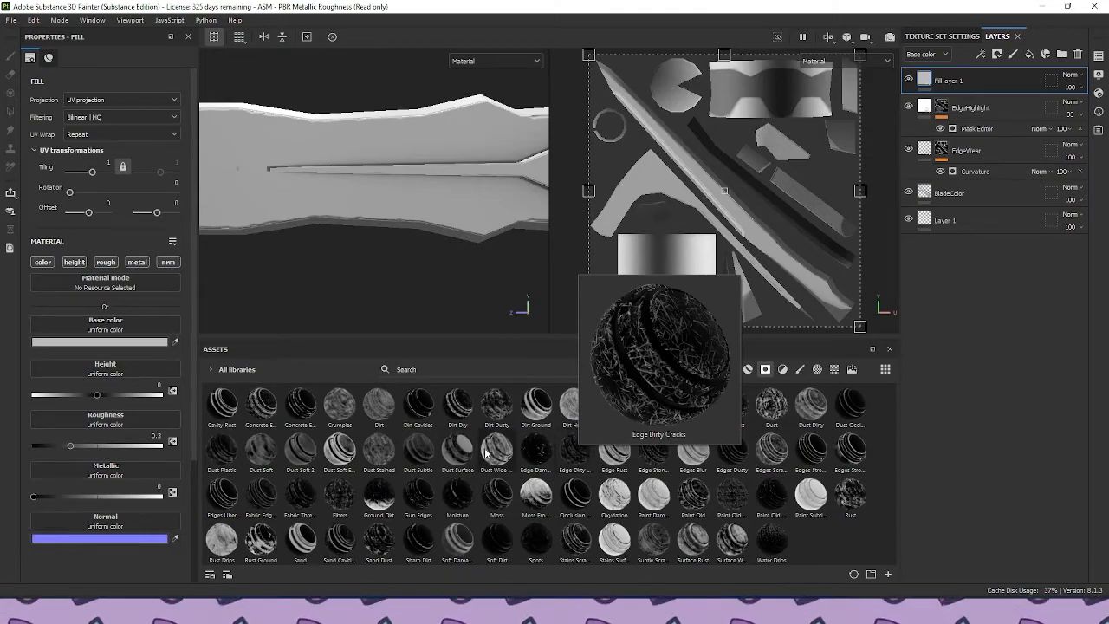
pyautogui.moveTo(484, 451)
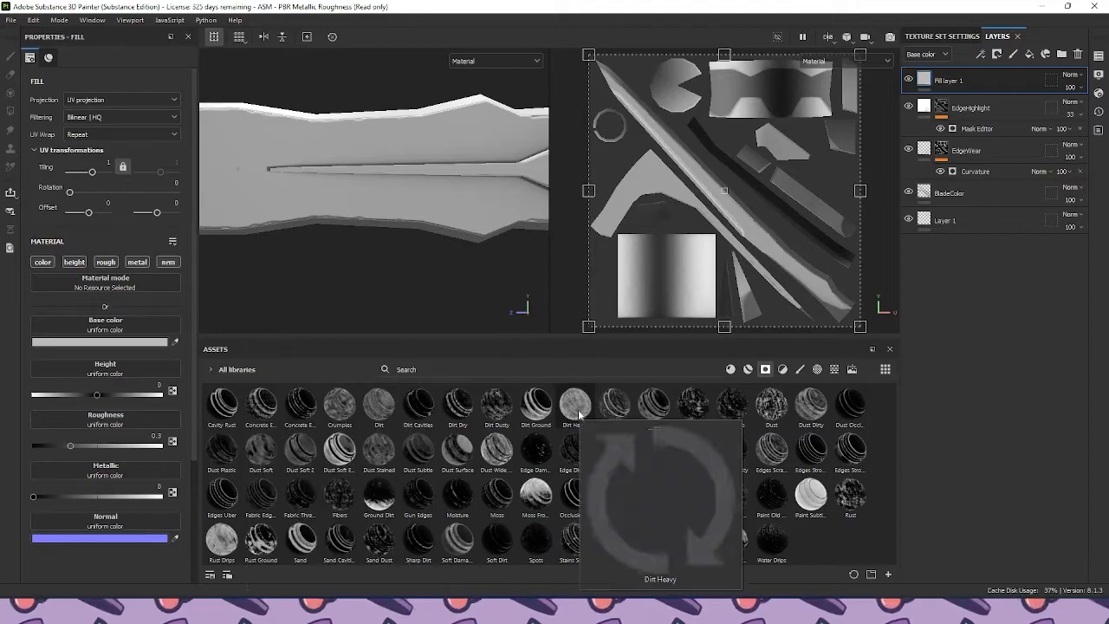
pyautogui.moveTo(470, 419)
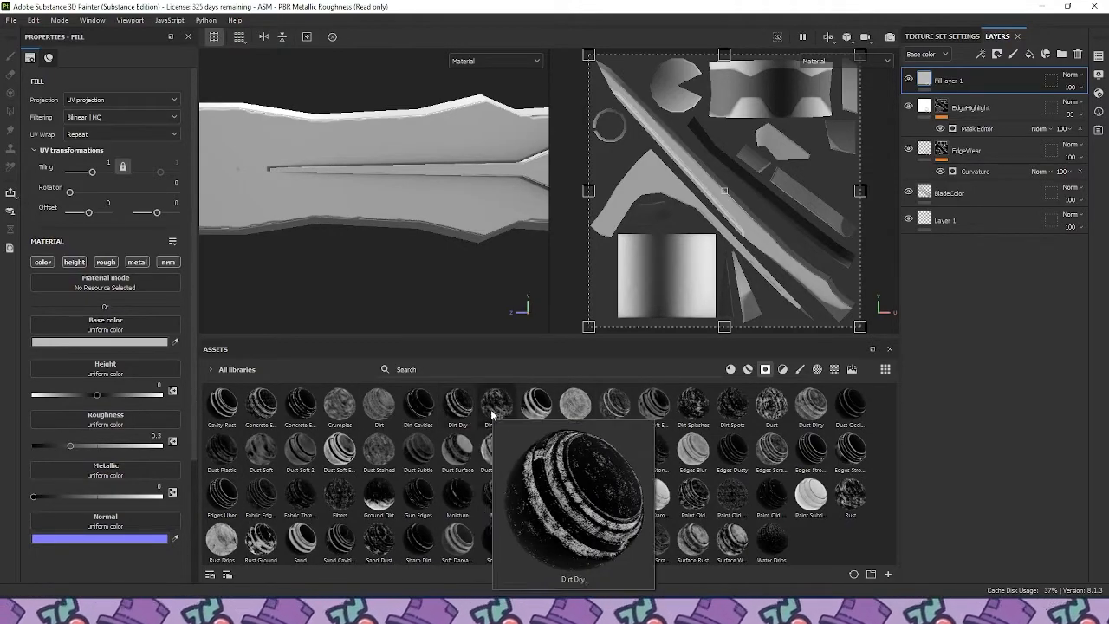
pyautogui.moveTo(495, 413)
pyautogui.mouseDown()
pyautogui.moveTo(572, 347)
pyautogui.moveTo(977, 111)
pyautogui.moveTo(961, 86)
pyautogui.mouseUp()
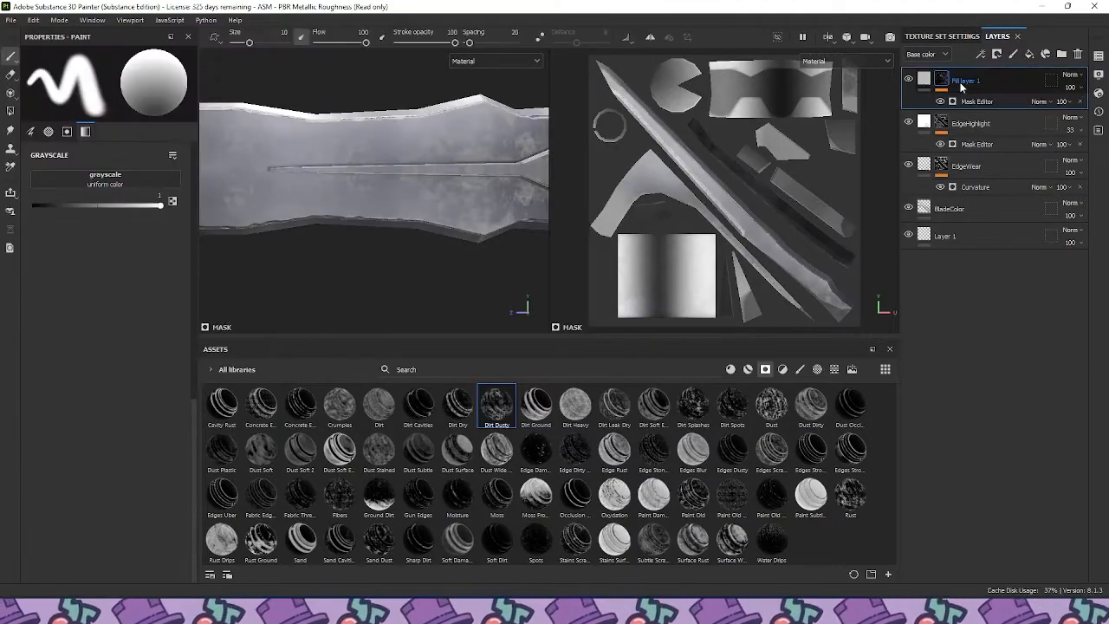
pyautogui.hotkey('ctrl', 'z')
# Change the Dirt Dusty fill layer's base color to a very dark bluish grey, about #131316
pyautogui.click(89, 342)
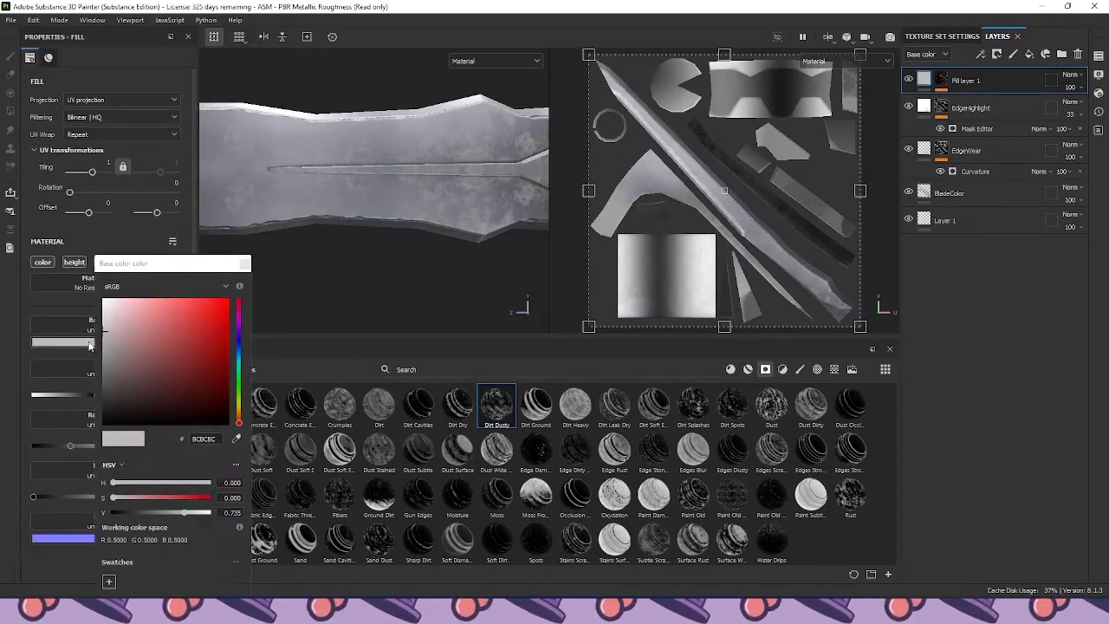
pyautogui.click(239, 338)
pyautogui.moveTo(143, 380); pyautogui.dragTo(118, 423)
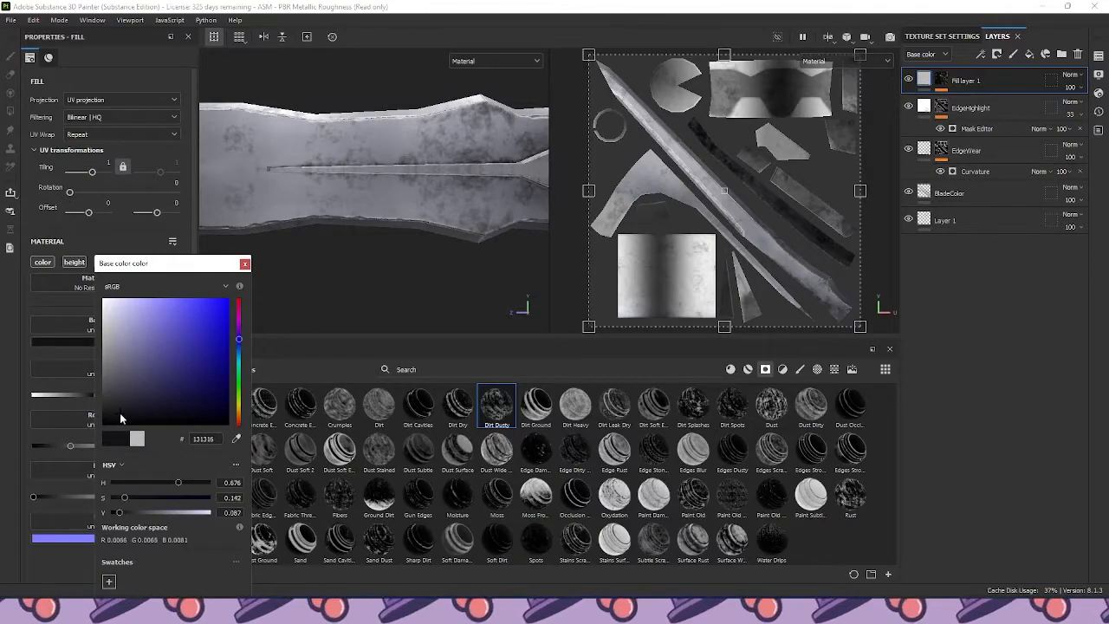
pyautogui.click(245, 263)
pyautogui.moveTo(303, 251)
pyautogui.keyDown('alt'); pyautogui.mouseDown()
pyautogui.moveTo(408, 254)
pyautogui.moveTo(324, 247)
pyautogui.mouseUp(); pyautogui.keyUp('alt')
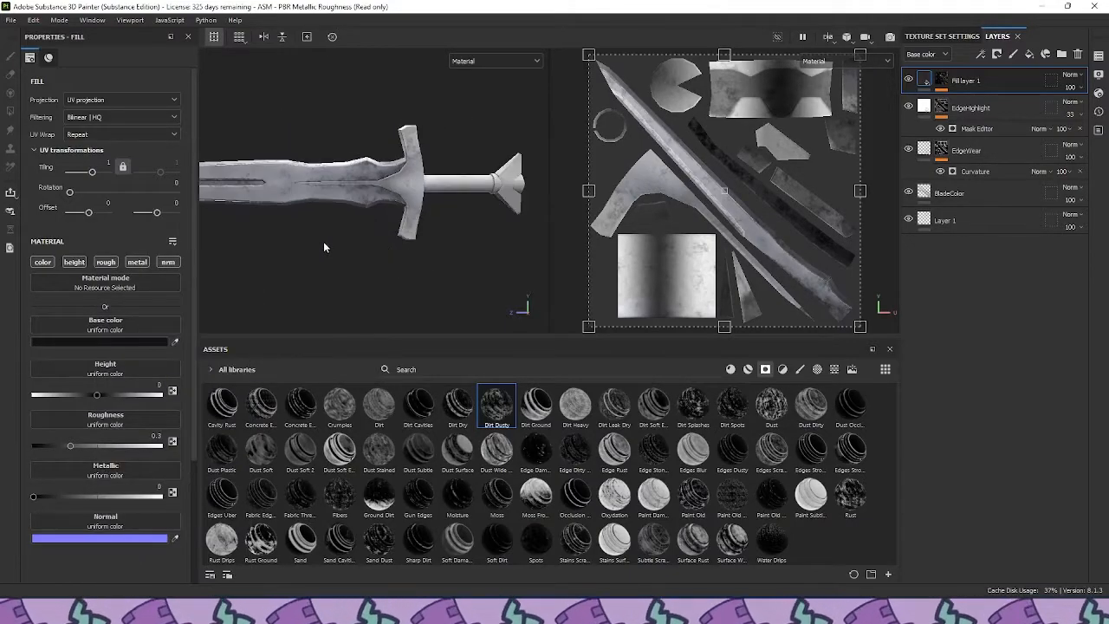
pyautogui.keyDown('alt'); pyautogui.moveTo(323, 242); pyautogui.dragTo(435, 248, button='middle'); pyautogui.keyUp('alt')
# In Fill layer 1's Mask Editor, set Global Balance to 0.6 and Global Contrast to about 0.27, keeping Texture and Ambient Occlusion at 1
pyautogui.click(943, 81)
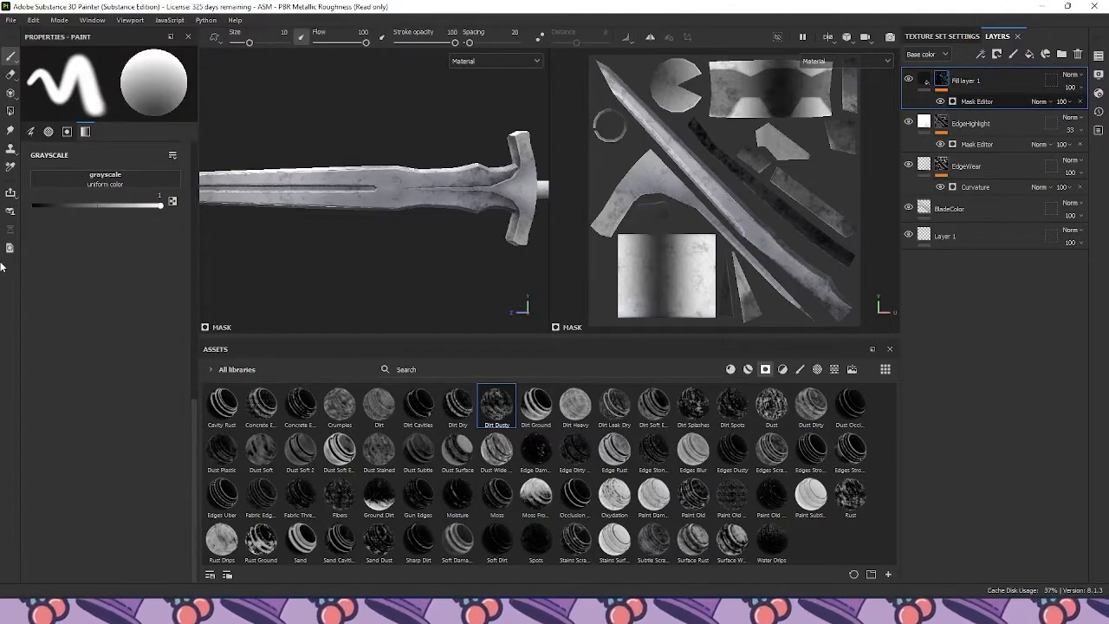
pyautogui.moveTo(111, 187)
pyautogui.mouseDown()
pyautogui.moveTo(140, 187)
pyautogui.moveTo(126, 187)
pyautogui.mouseUp()
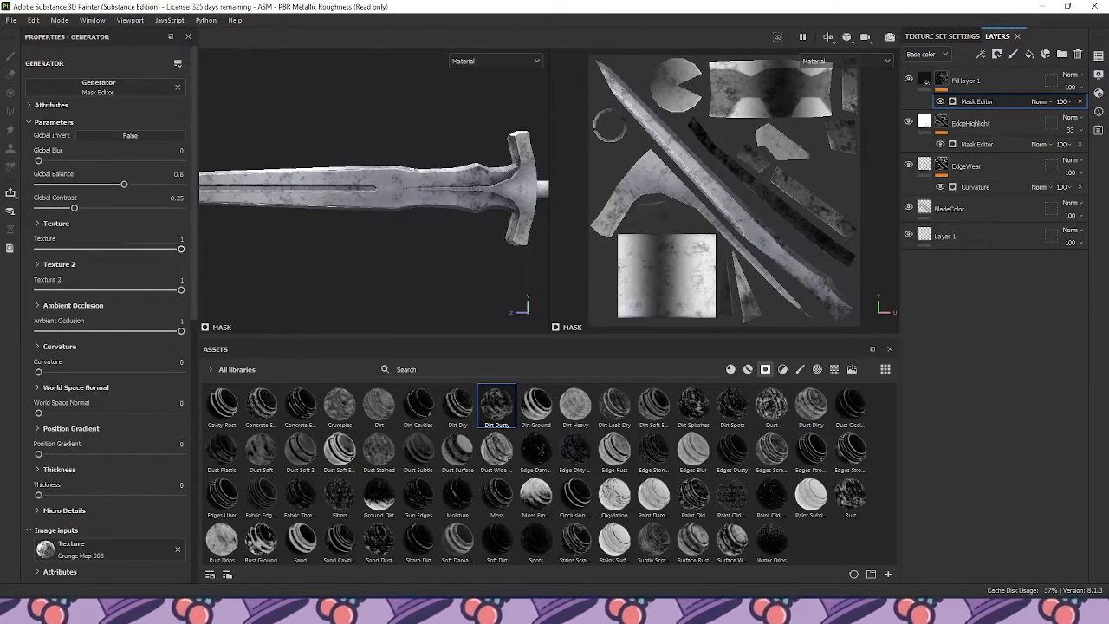
pyautogui.moveTo(159, 250); pyautogui.dragTo(175, 250)
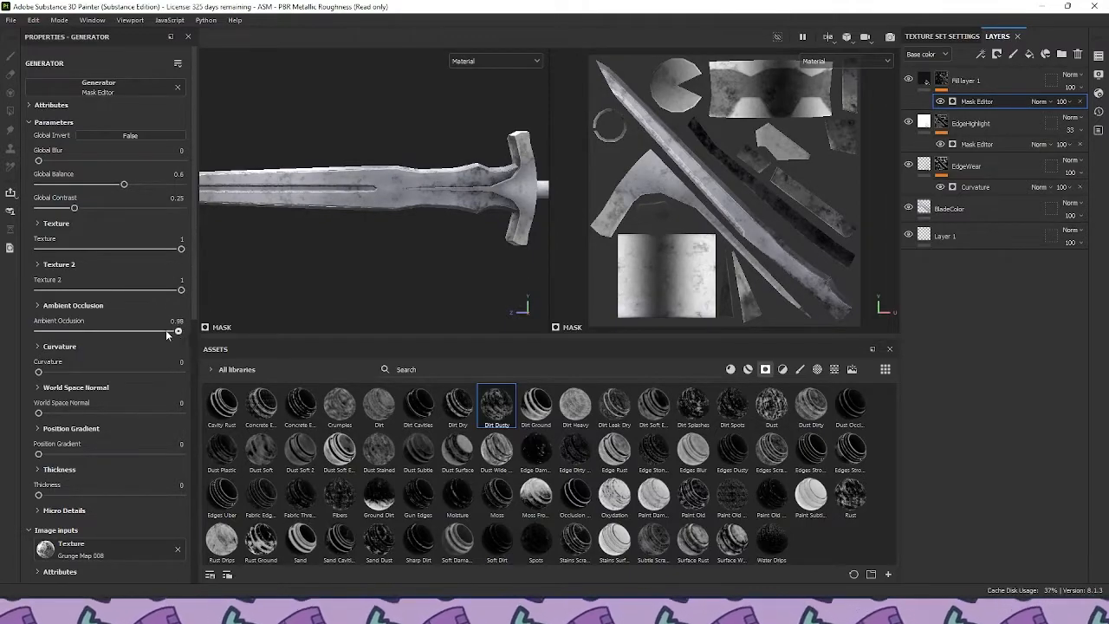
pyautogui.moveTo(177, 333); pyautogui.dragTo(194, 327)
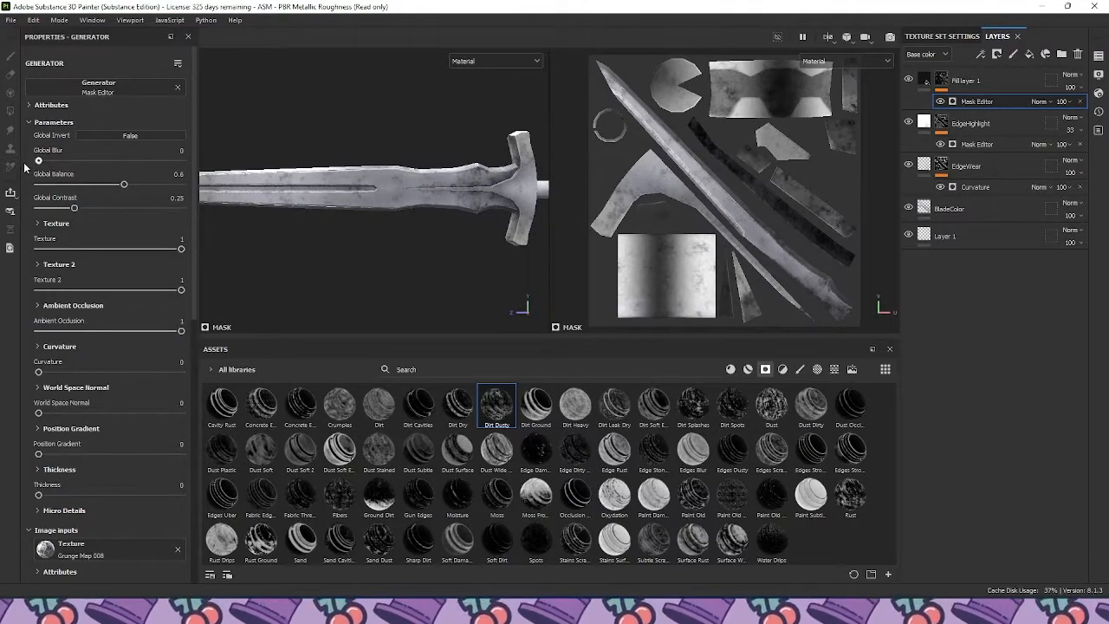
pyautogui.moveTo(125, 211); pyautogui.dragTo(60, 209)
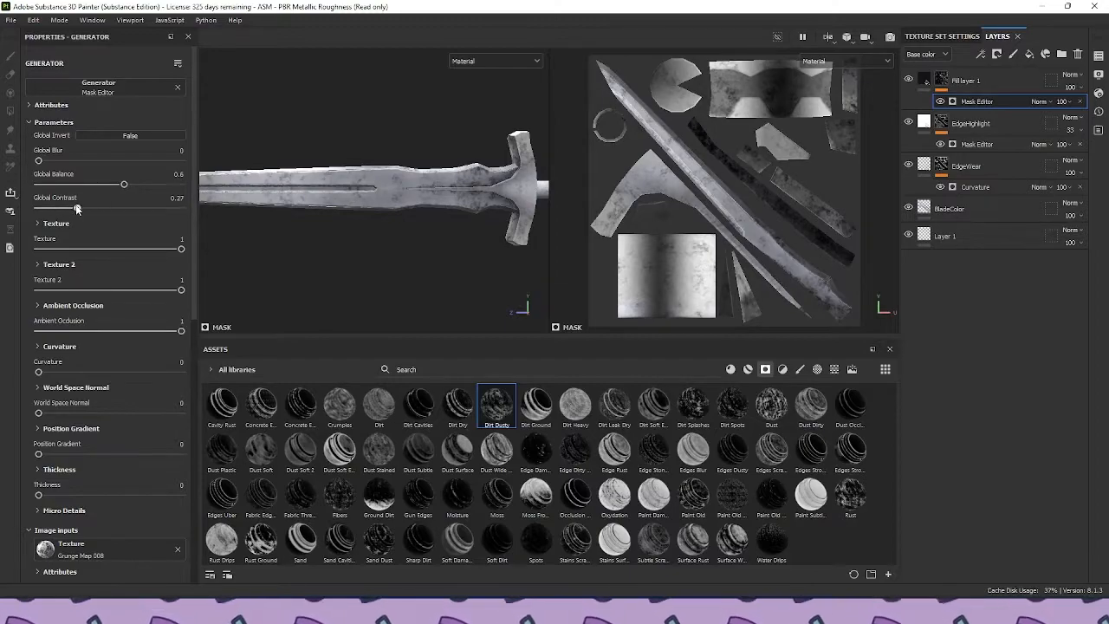
pyautogui.scroll(-5, 97, 327)
pyautogui.moveTo(295, 234); pyautogui.dragTo(320, 261, button='middle')
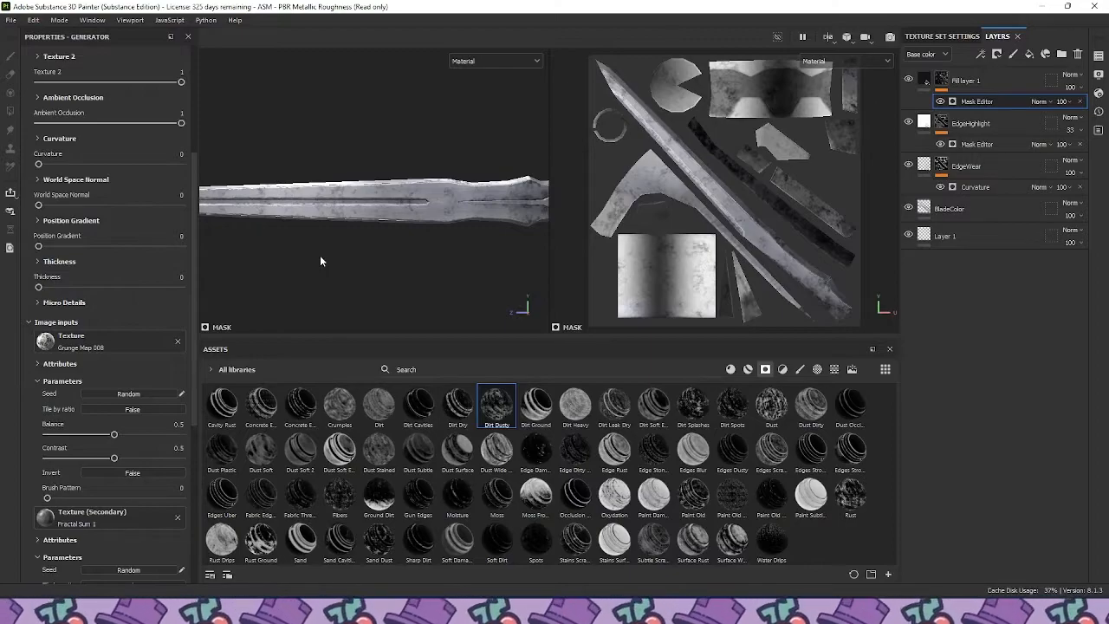
# Add another fill layer above Fill layer 1 and apply the Dust Stained smart mask to it
pyautogui.click(1044, 53)
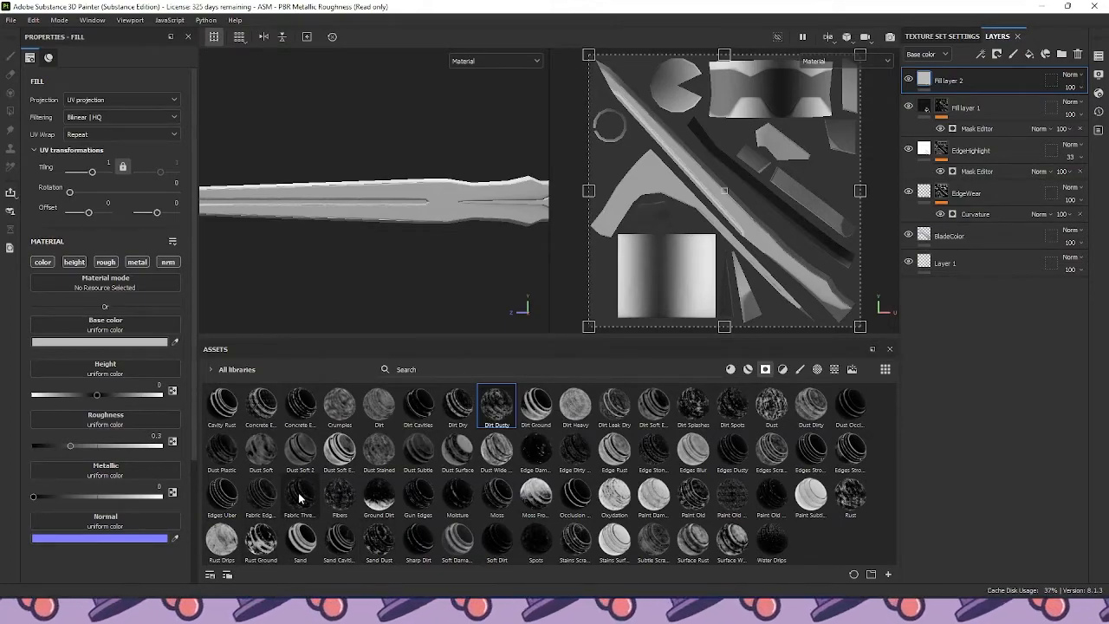
pyautogui.moveTo(268, 496)
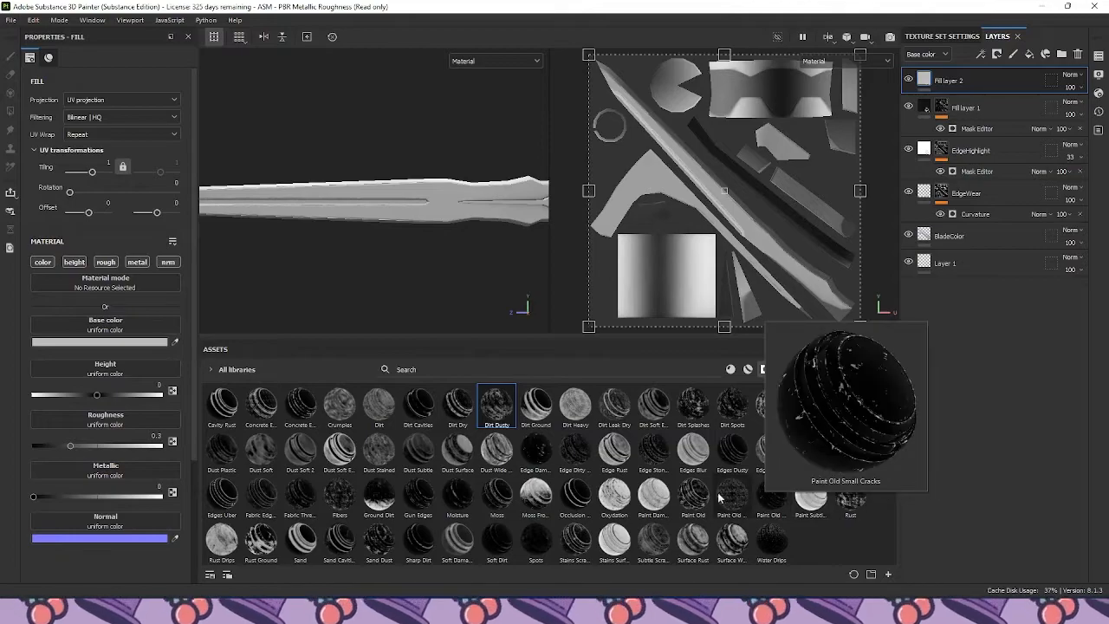
pyautogui.moveTo(855, 497)
pyautogui.moveTo(851, 468)
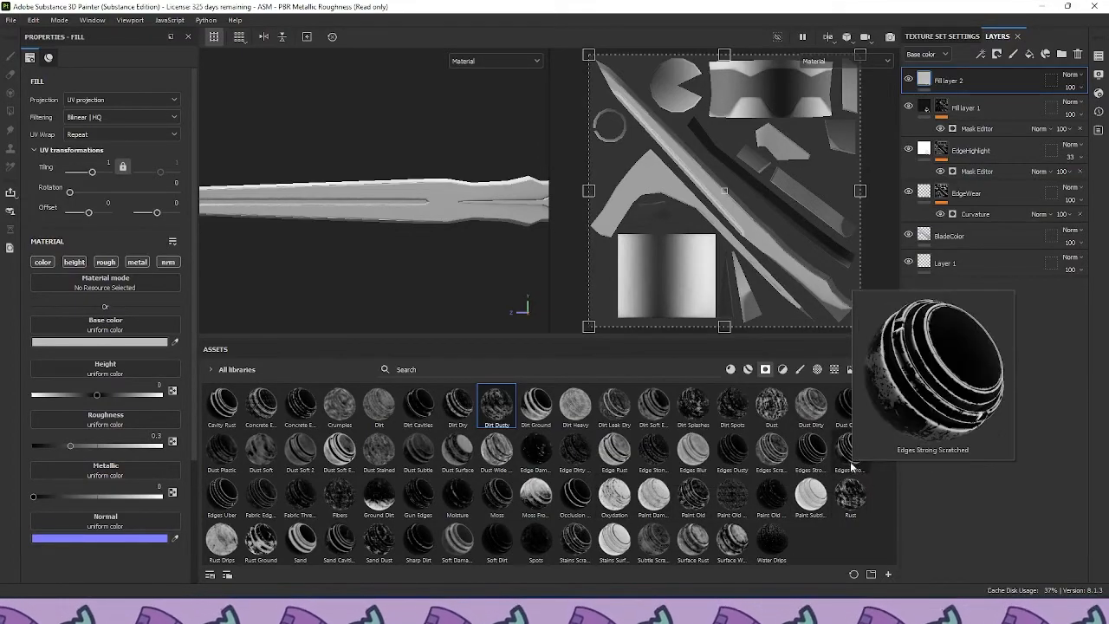
pyautogui.moveTo(782, 461)
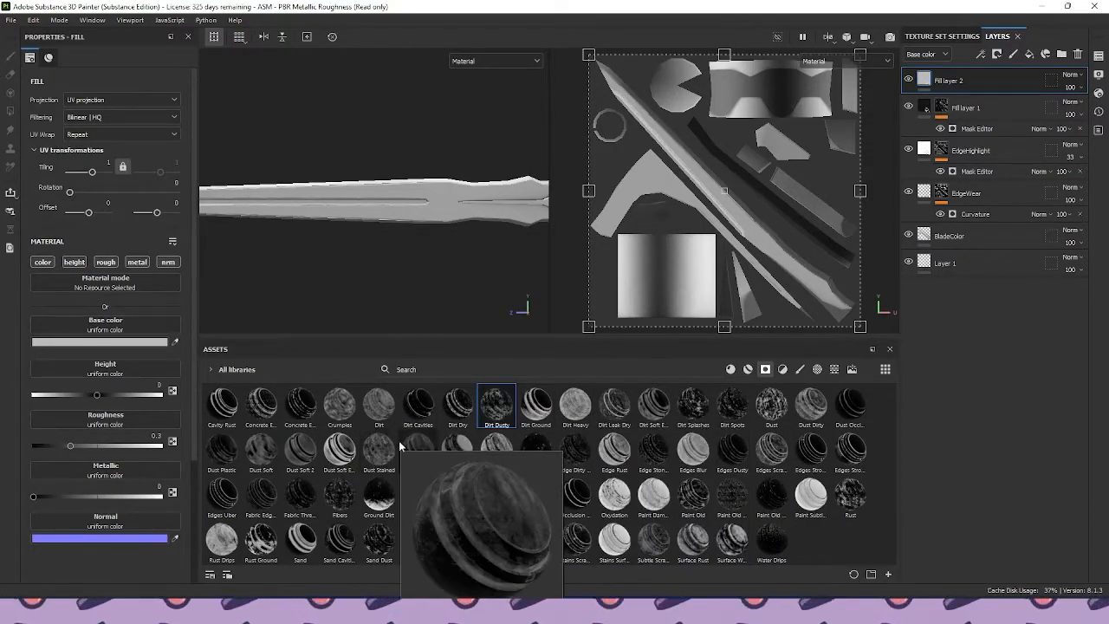
pyautogui.moveTo(368, 447)
pyautogui.mouseDown()
pyautogui.moveTo(849, 234)
pyautogui.moveTo(943, 86)
pyautogui.mouseUp()
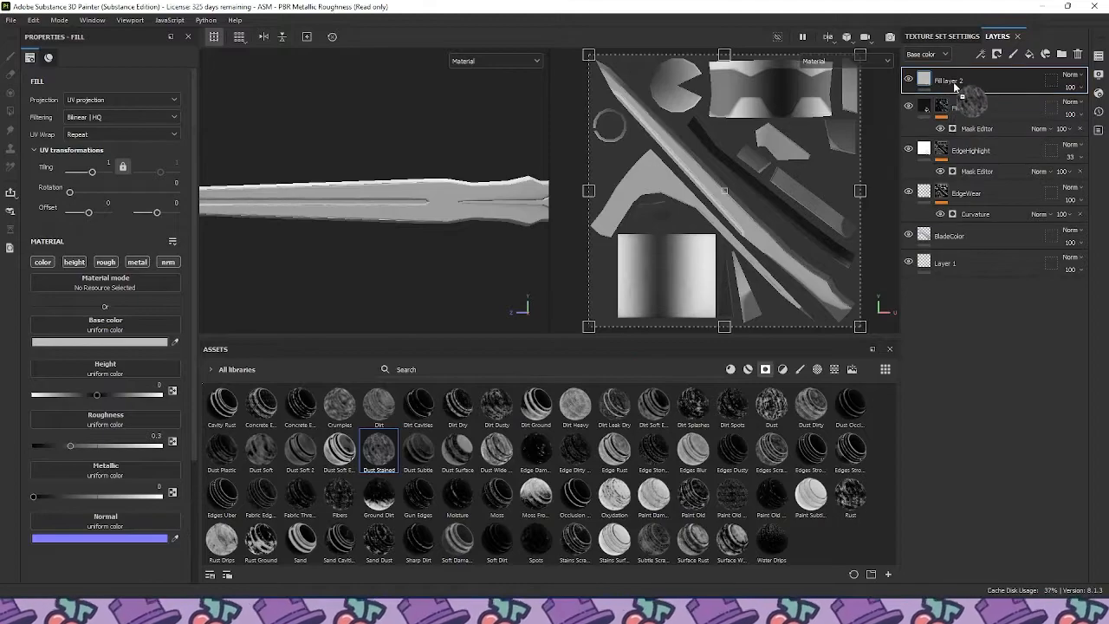
# Give Fill layer 2 a near-black base color of #0D0D0E, with roughness about 0.49 and height about 0.14
pyautogui.click(924, 80)
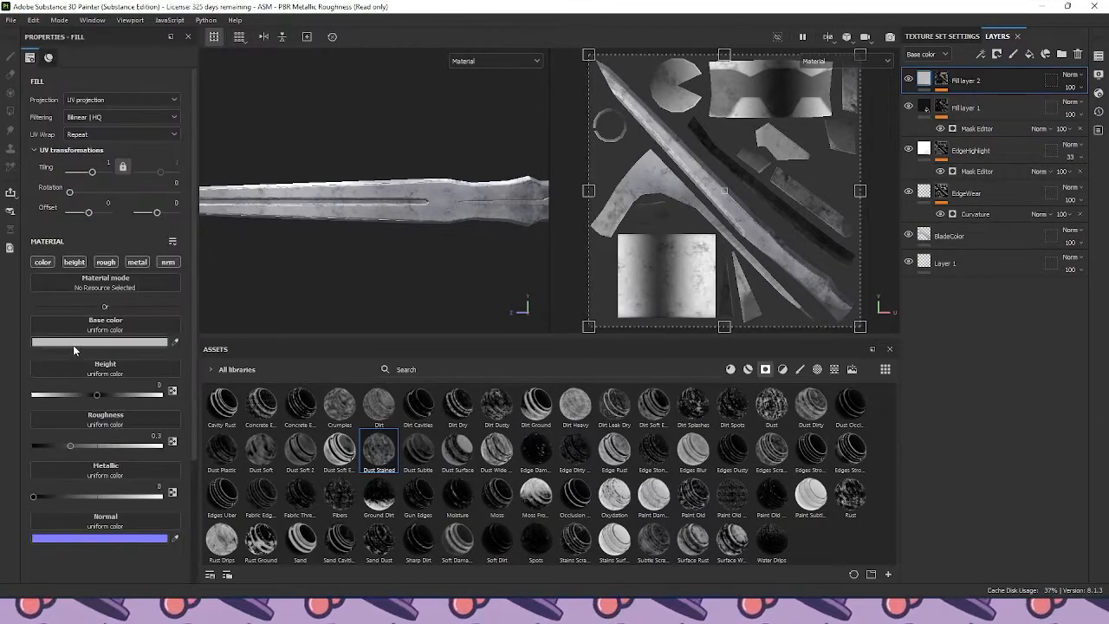
pyautogui.click(62, 343)
pyautogui.click(238, 340)
pyautogui.moveTo(139, 359); pyautogui.dragTo(110, 421)
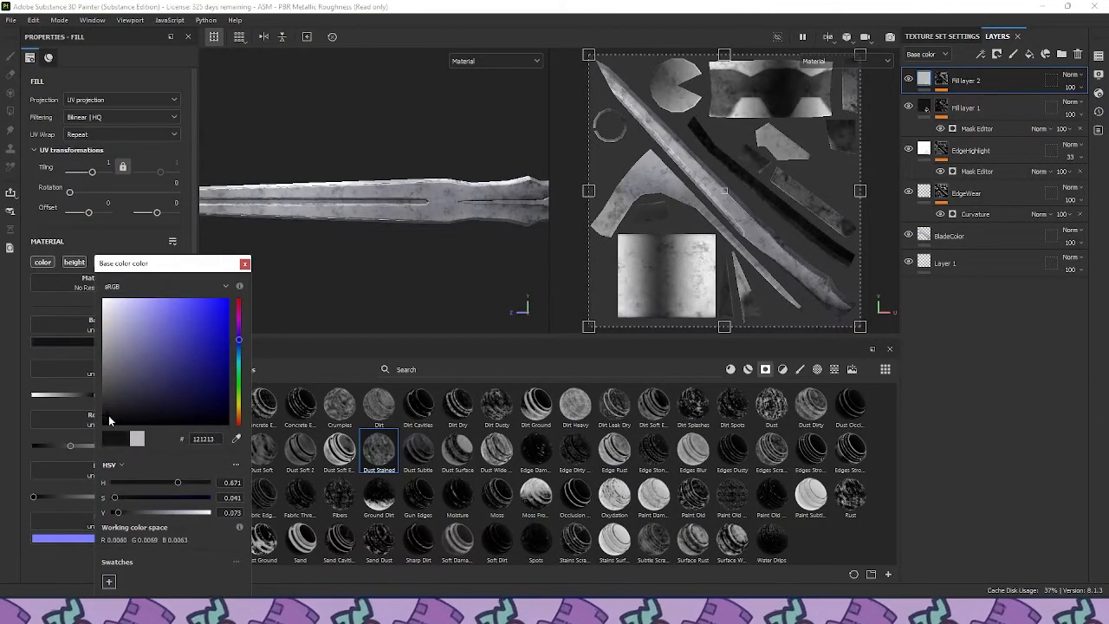
pyautogui.click(304, 271)
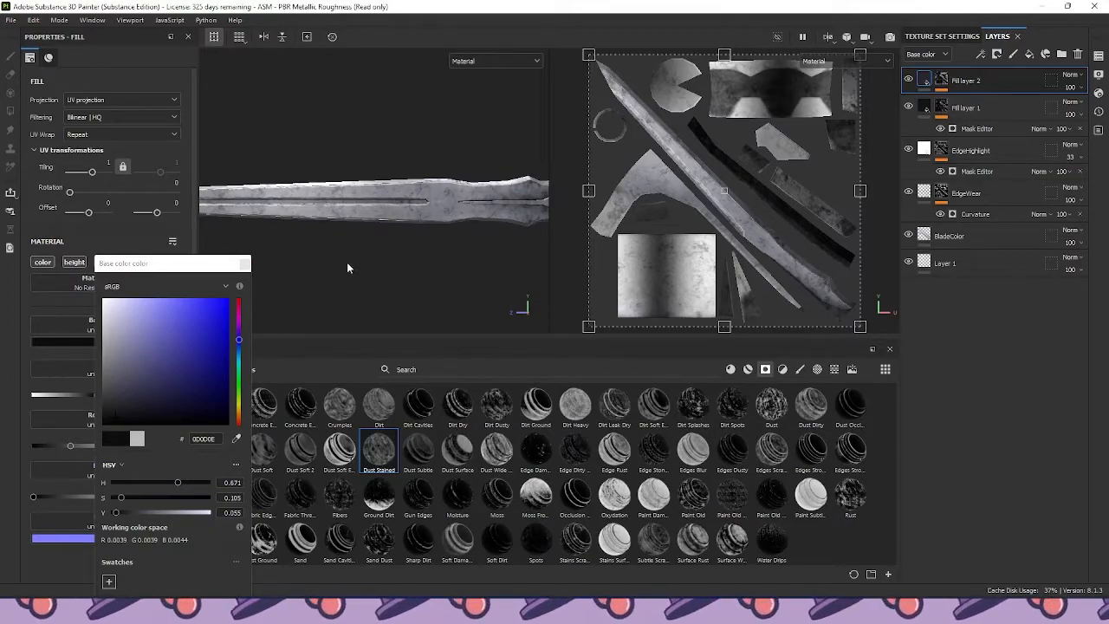
pyautogui.click(246, 262)
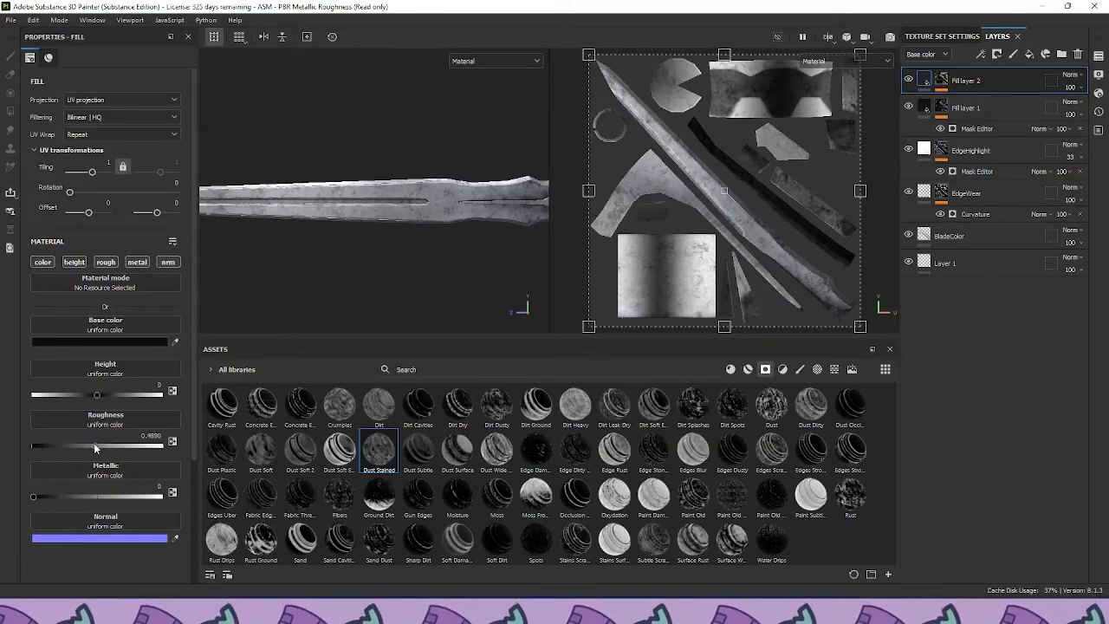
pyautogui.moveTo(121, 398); pyautogui.dragTo(106, 394)
pyautogui.scroll(2, 502, 229)
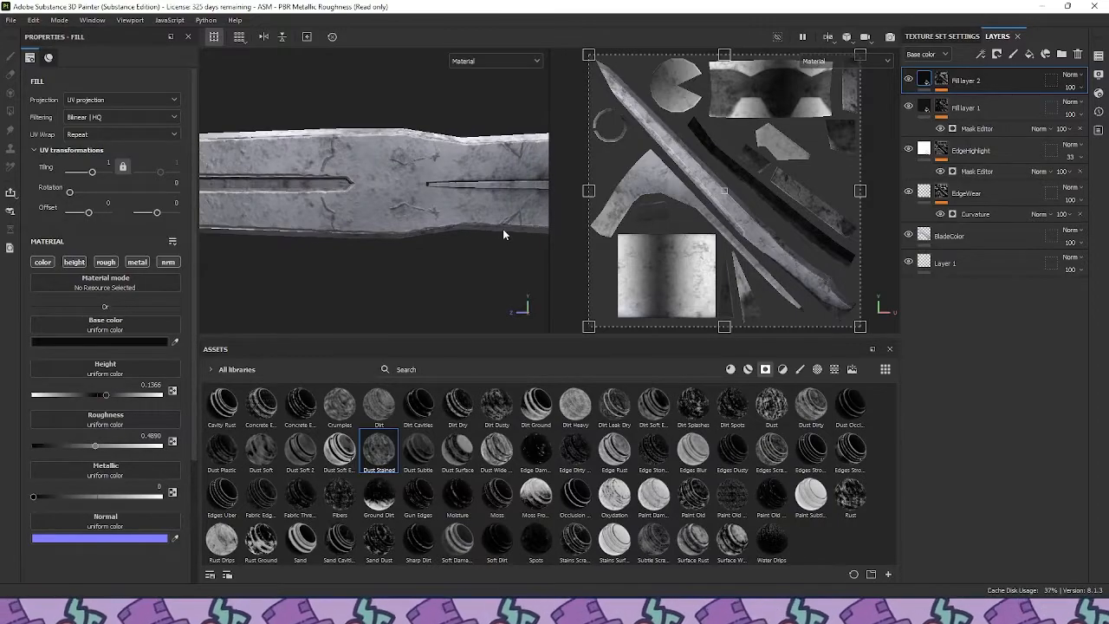
# Raise Global Balance to 0.71 in the Mask Editor generator on Fill layer 2's Dust Stained mask
pyautogui.click(943, 82)
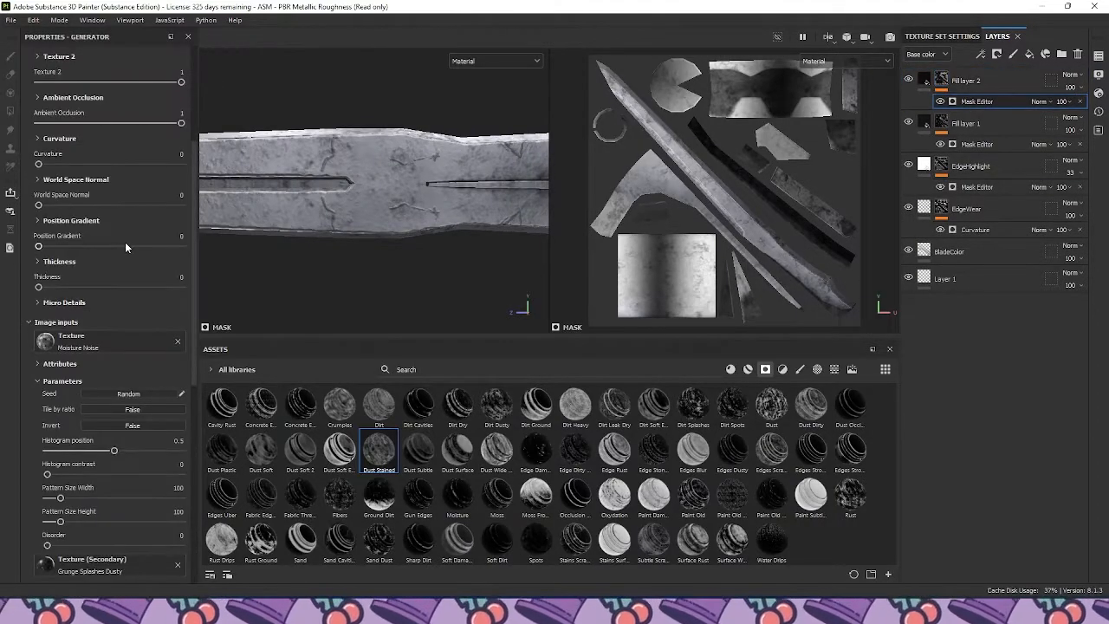
pyautogui.scroll(5, 148, 139)
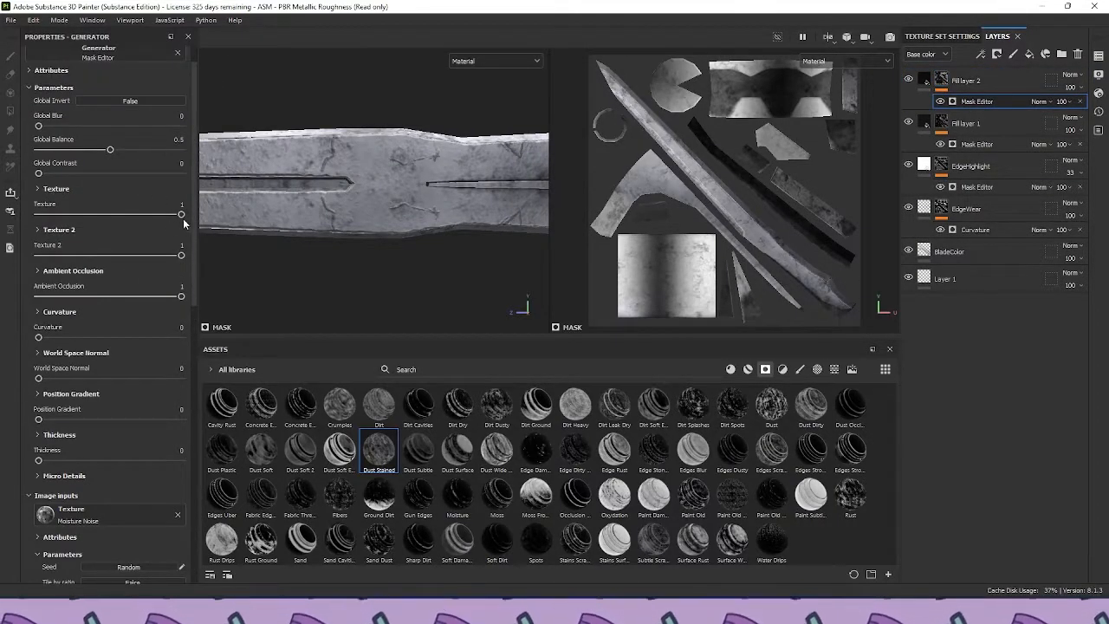
pyautogui.moveTo(110, 151); pyautogui.dragTo(146, 152)
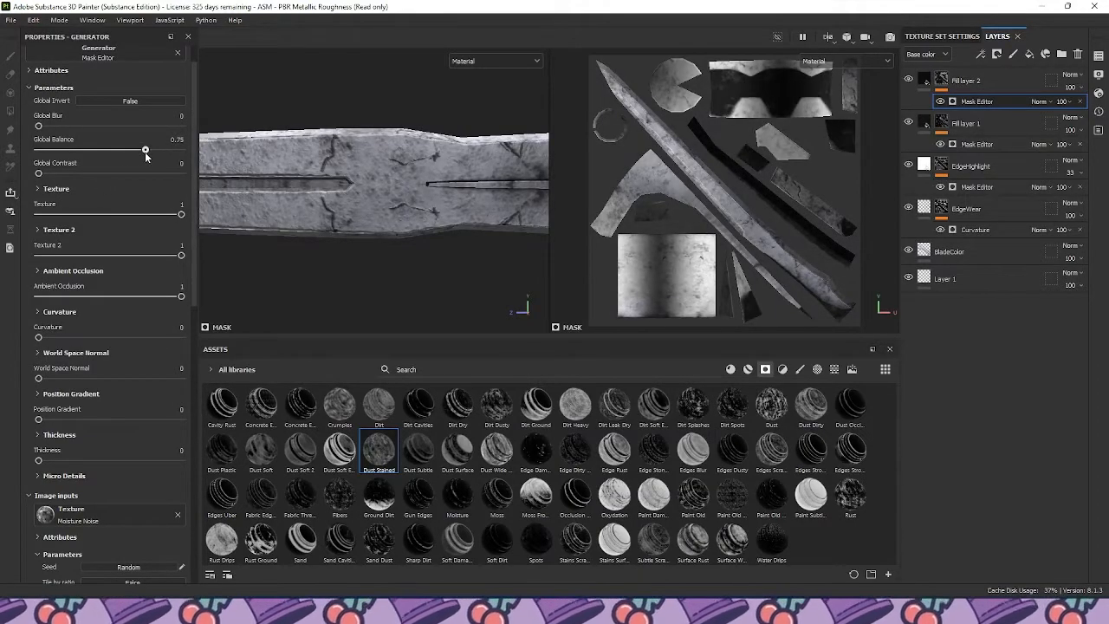
pyautogui.scroll(-3, 372, 226)
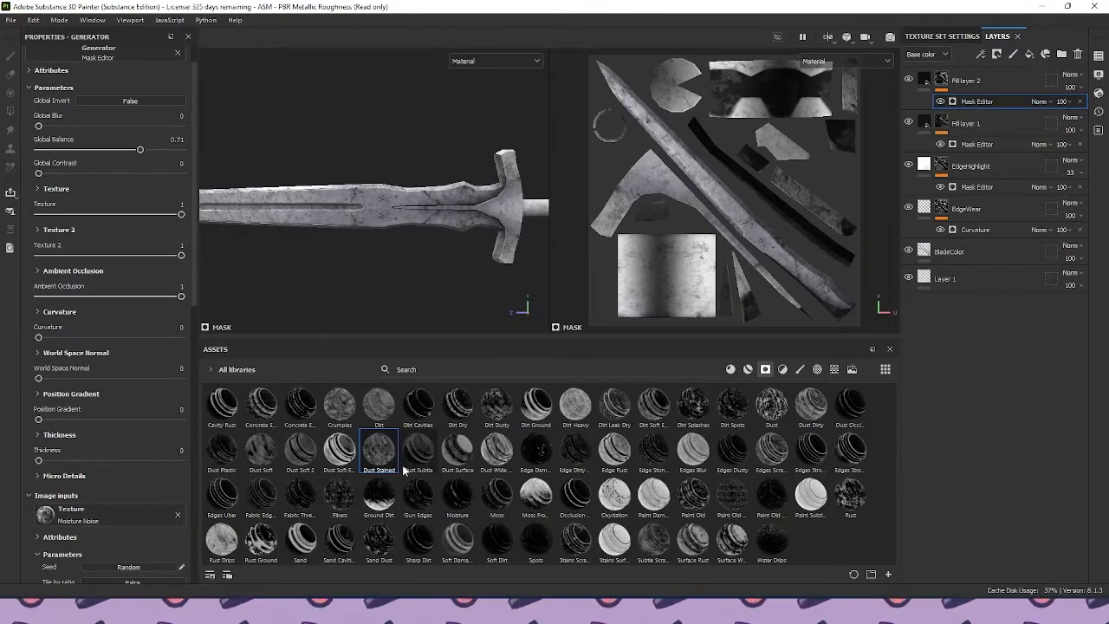
# Replace Fill layer 2's Dust Stained mask with the Dust Subtle smart mask, deleting the old Mask Editor generator from its stack
pyautogui.moveTo(352, 464)
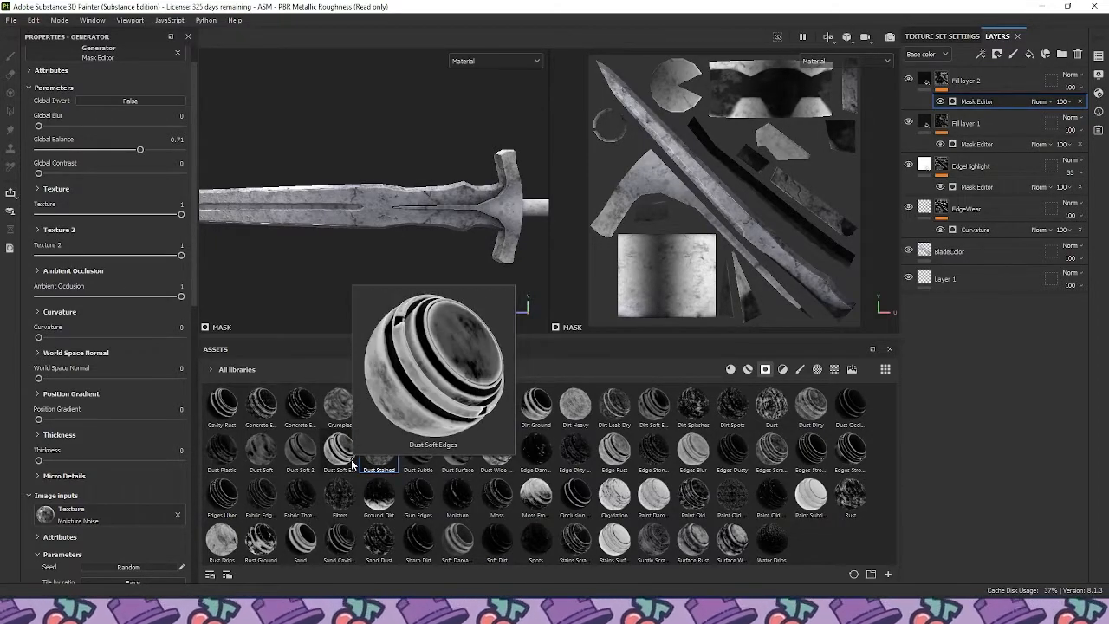
pyautogui.moveTo(417, 469); pyautogui.dragTo(125, 513)
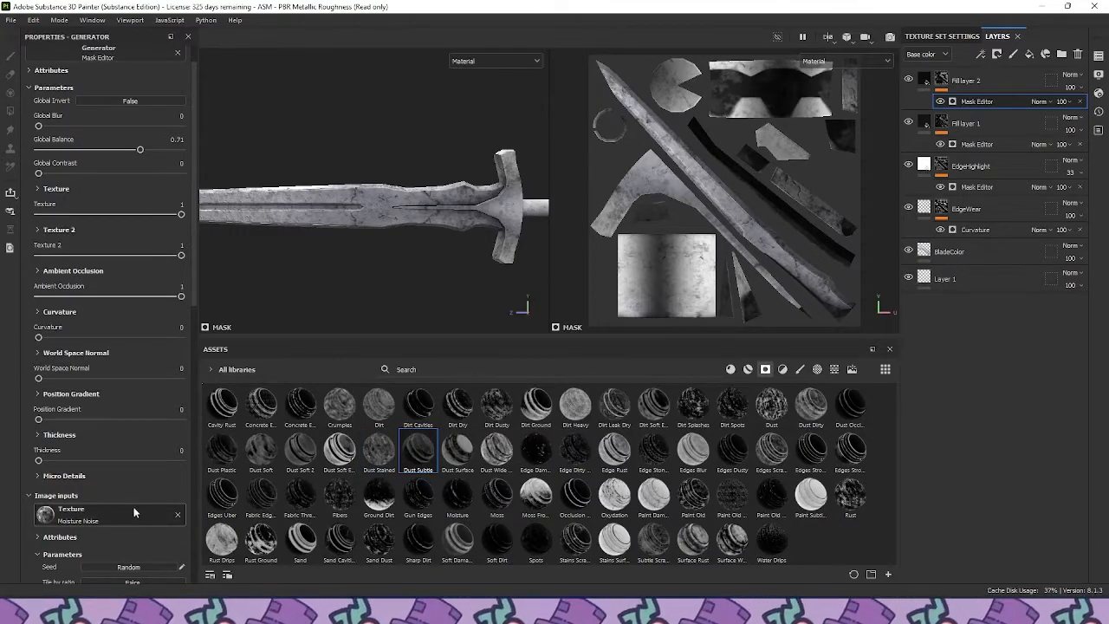
pyautogui.click(177, 517)
pyautogui.moveTo(425, 465)
pyautogui.mouseDown()
pyautogui.moveTo(115, 518)
pyautogui.moveTo(950, 182)
pyautogui.moveTo(968, 103)
pyautogui.mouseUp()
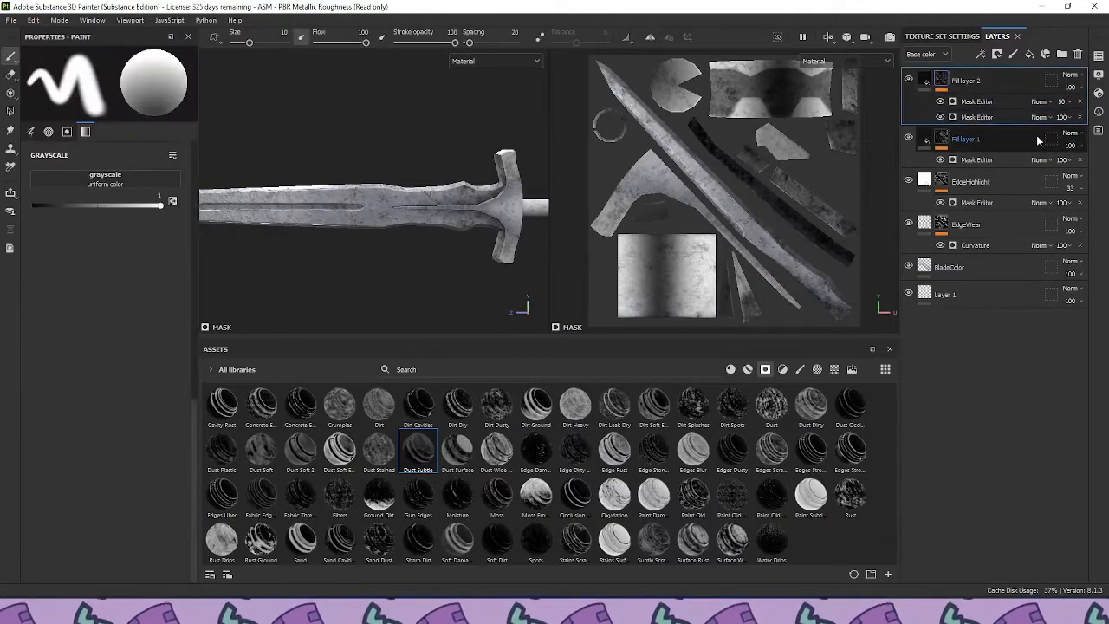
pyautogui.click(1079, 117)
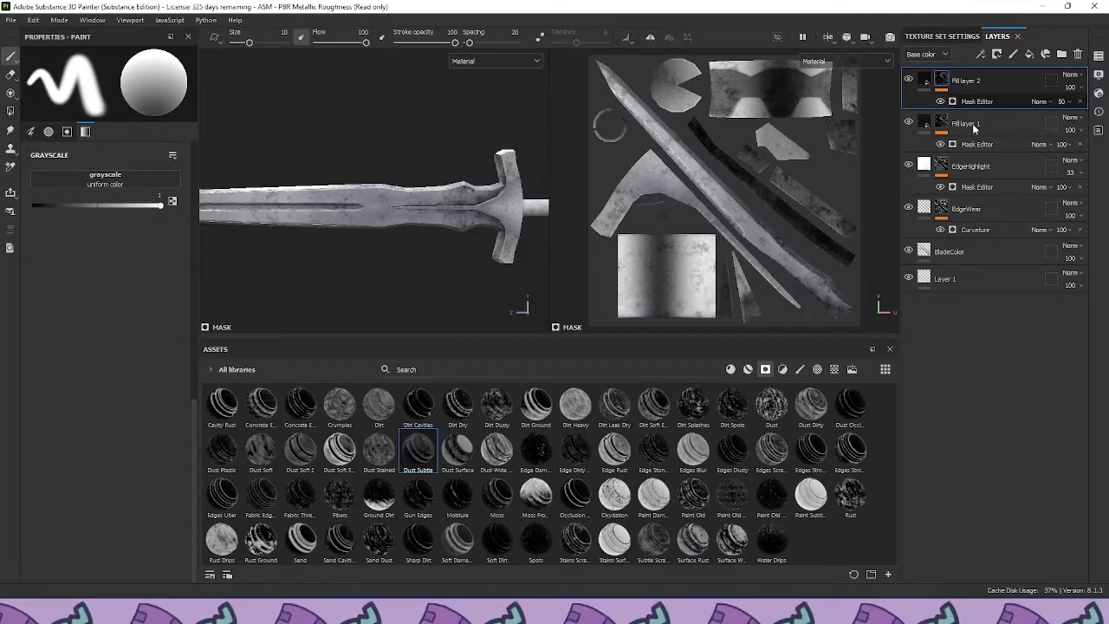
# On Fill layer 2's mask, set the Mask Editor opacity to 100, Global Balance to 0.95 and Ambient Occlusion to 0.45
pyautogui.click(1040, 104)
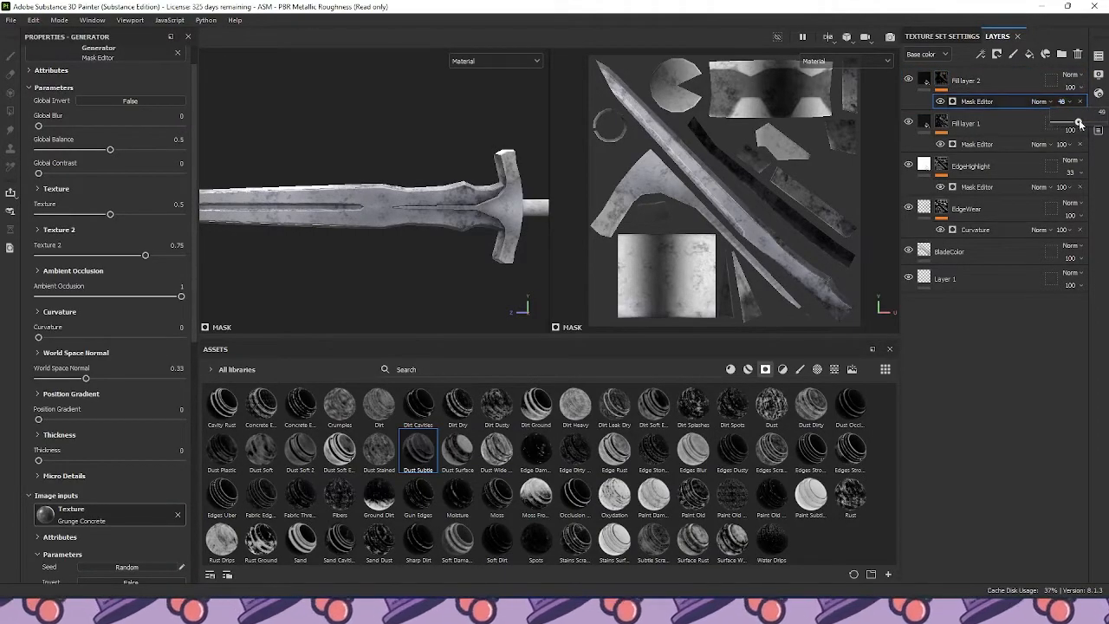
pyautogui.moveTo(1078, 124); pyautogui.dragTo(1107, 123)
pyautogui.moveTo(110, 149); pyautogui.dragTo(175, 156)
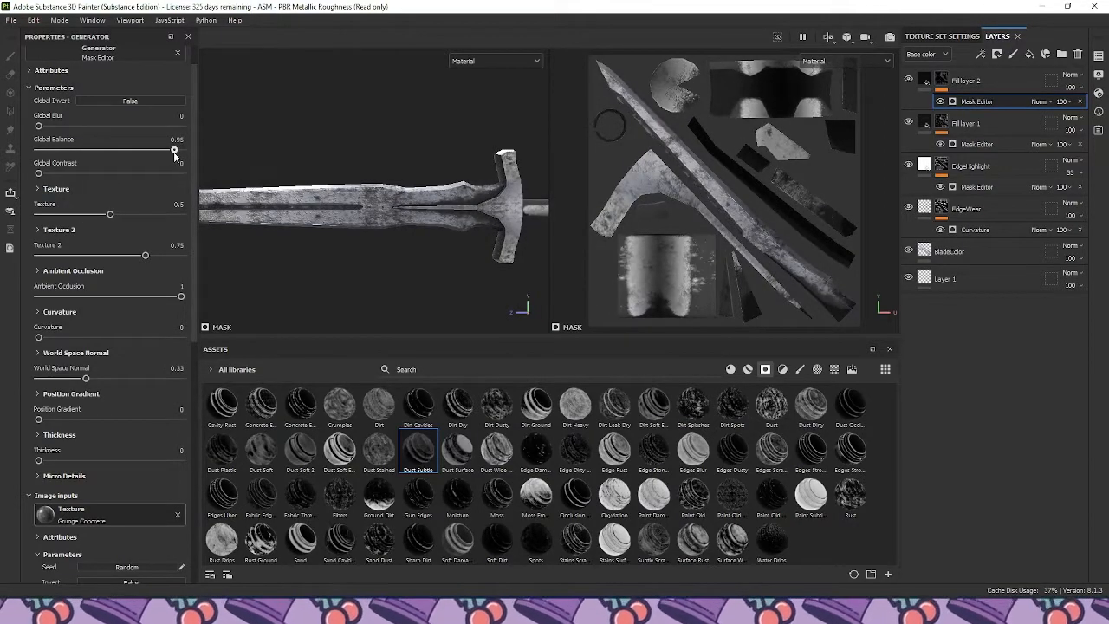
pyautogui.moveTo(177, 297); pyautogui.dragTo(94, 299)
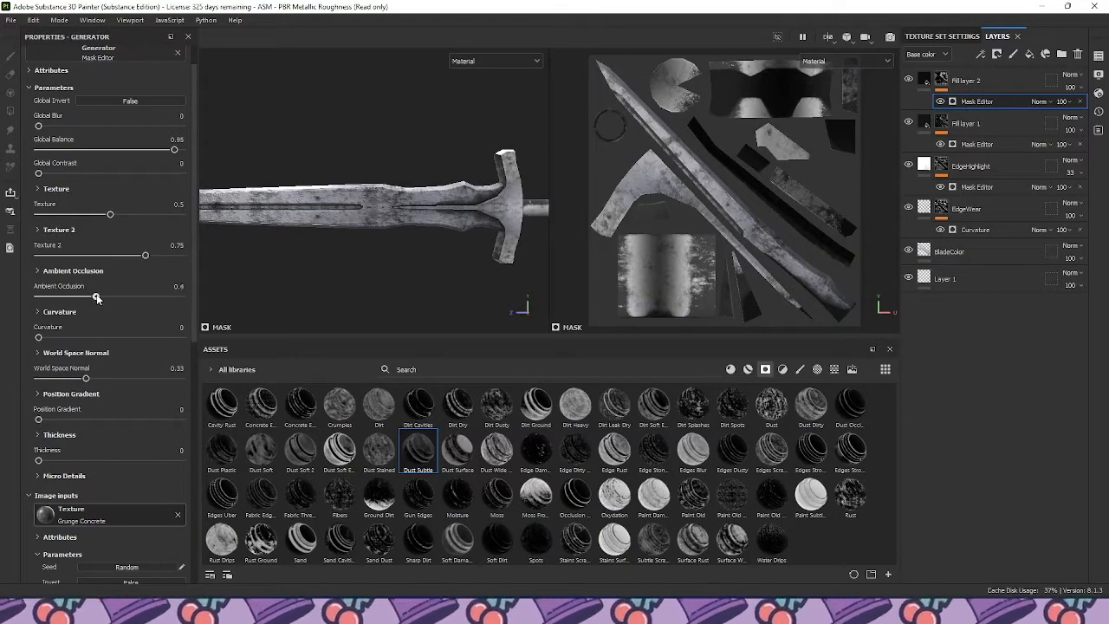
pyautogui.scroll(6, 273, 245)
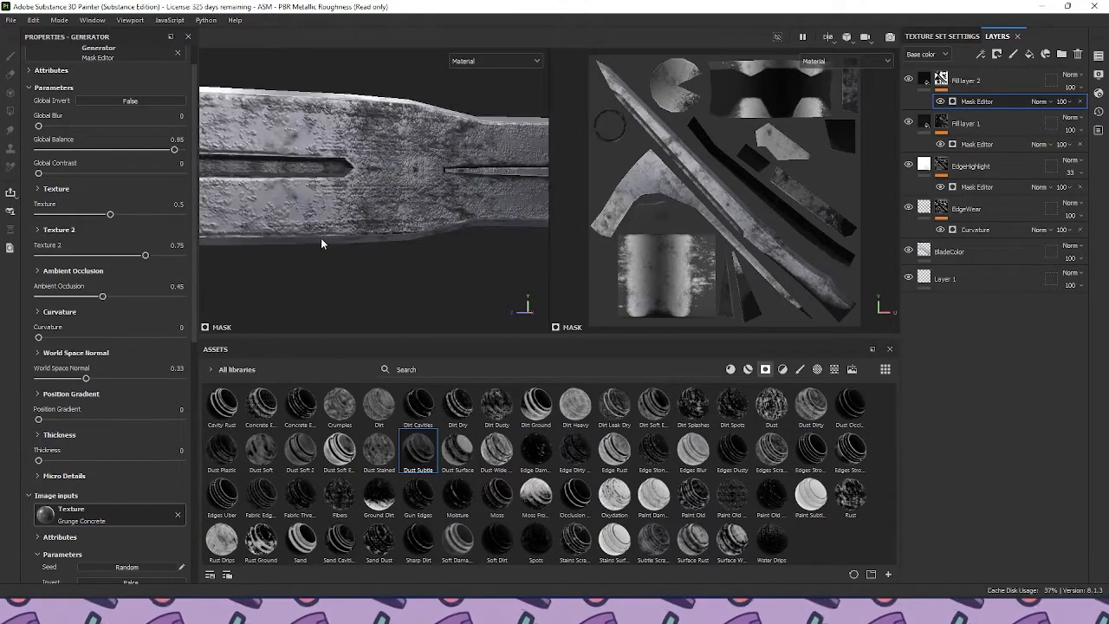
pyautogui.keyDown('alt'); pyautogui.moveTo(273, 244); pyautogui.dragTo(358, 218); pyautogui.keyUp('alt')
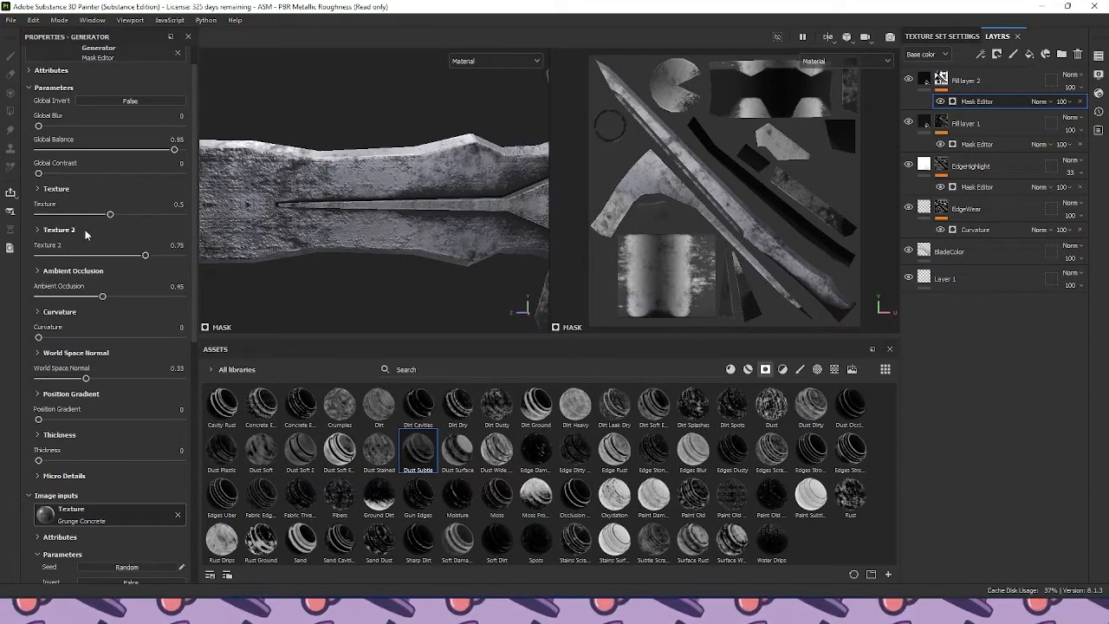
# Fine-tune Fill layer 2's Mask Editor: Global Balance 0.92, Texture about 0.37, Texture 2 0.59 and World Space Normal 0.26
pyautogui.moveTo(106, 214)
pyautogui.mouseDown()
pyautogui.moveTo(119, 222)
pyautogui.moveTo(106, 216)
pyautogui.mouseUp()
pyautogui.moveTo(174, 149); pyautogui.dragTo(170, 153)
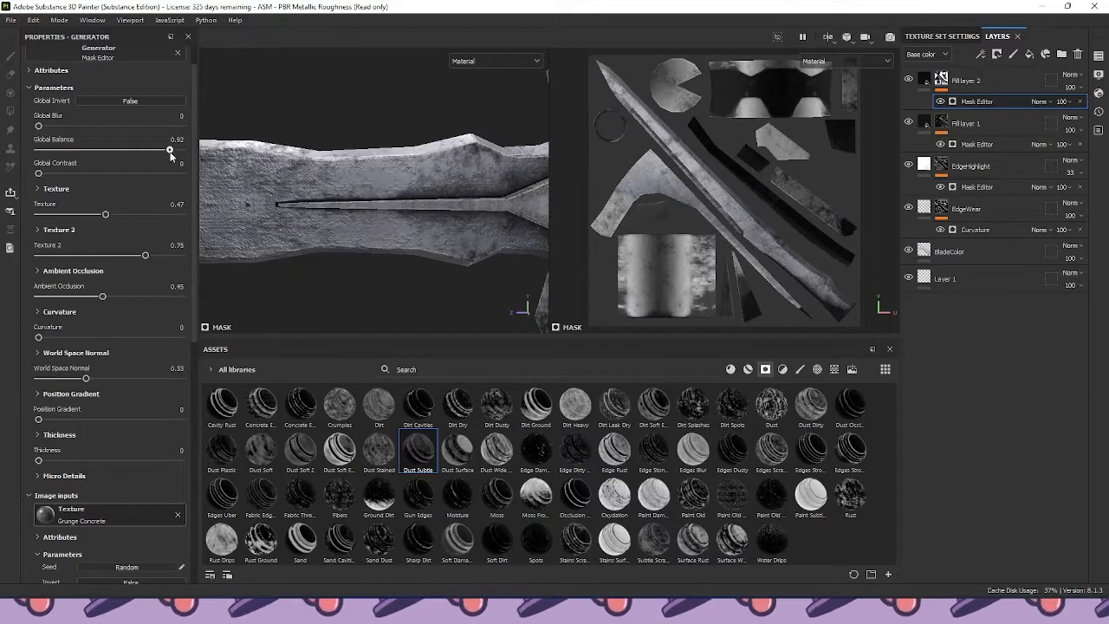
pyautogui.moveTo(39, 176); pyautogui.dragTo(8, 182)
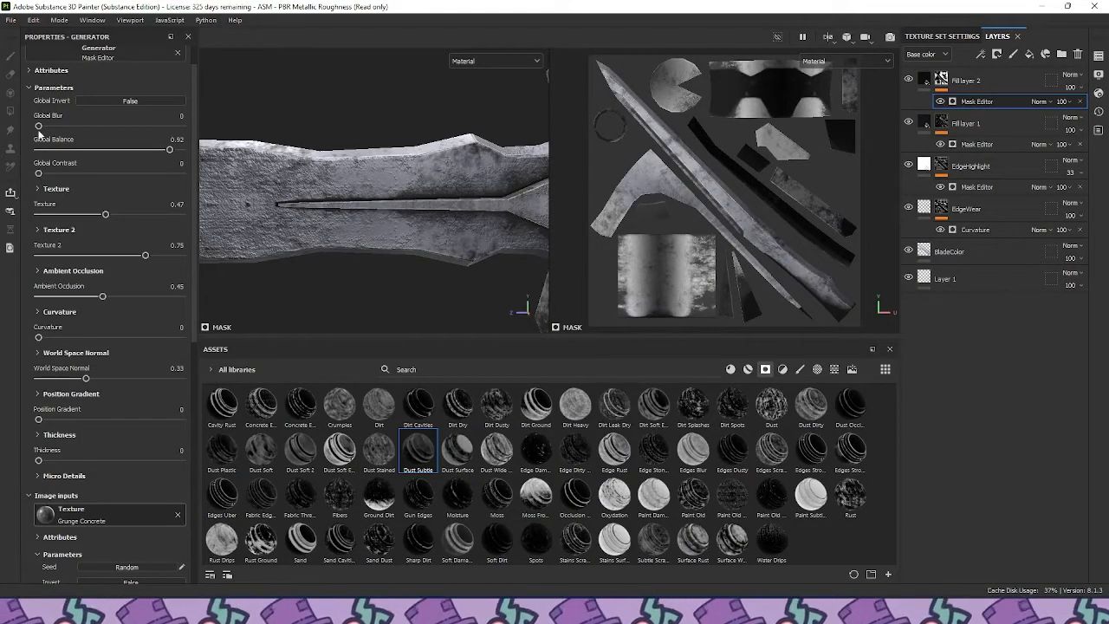
pyautogui.moveTo(86, 379); pyautogui.dragTo(75, 378)
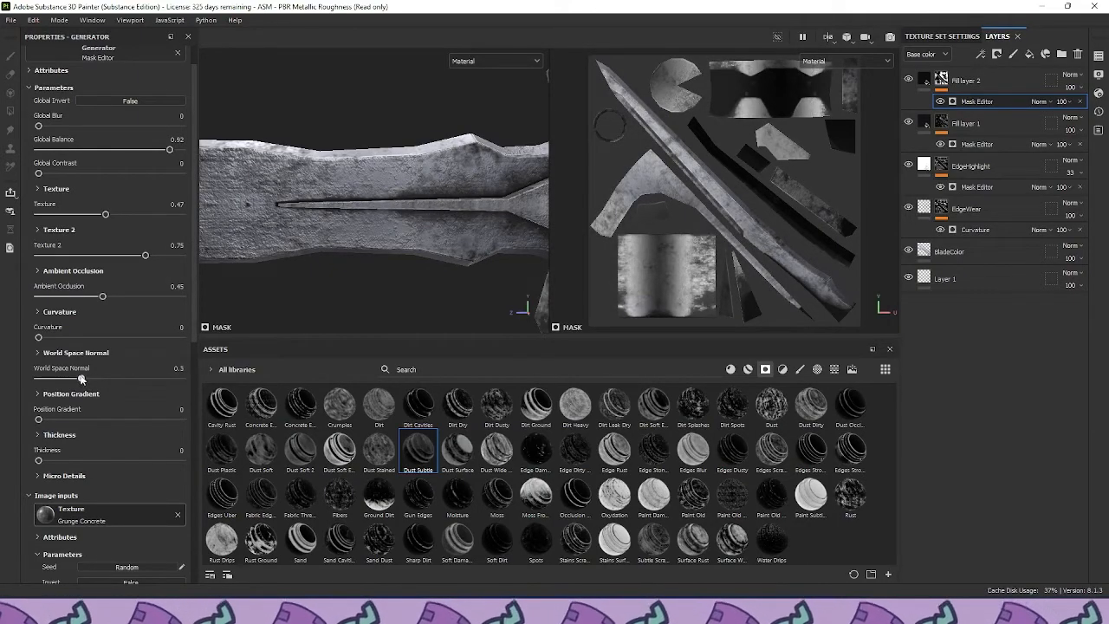
pyautogui.moveTo(143, 258); pyautogui.dragTo(117, 260)
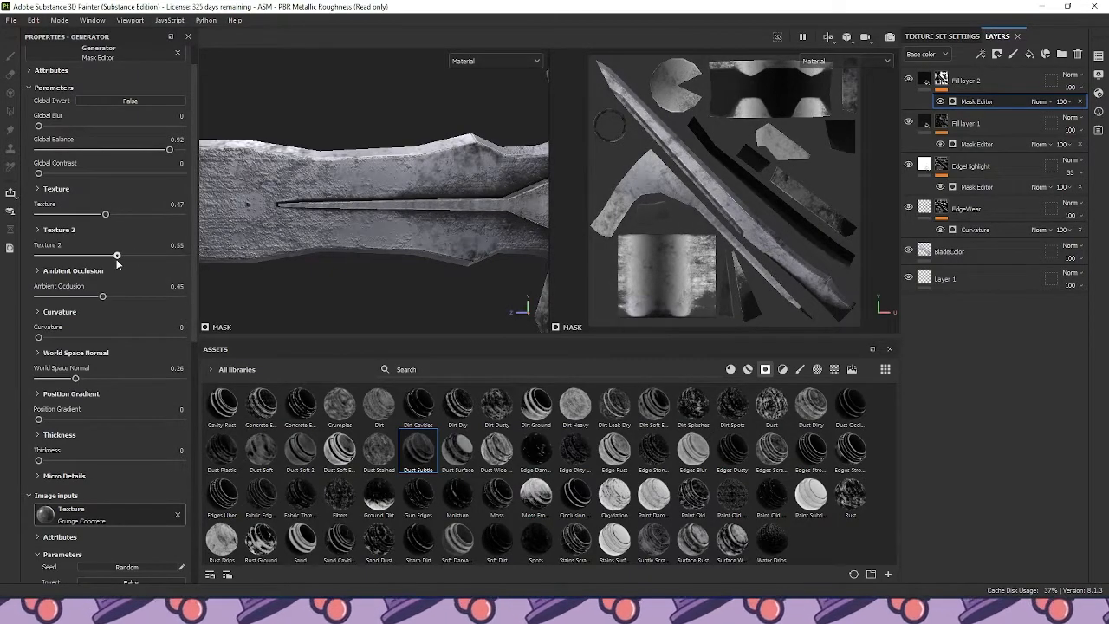
pyautogui.moveTo(102, 215)
pyautogui.mouseDown()
pyautogui.moveTo(87, 214)
pyautogui.moveTo(126, 214)
pyautogui.moveTo(75, 214)
pyautogui.moveTo(90, 229)
pyautogui.mouseUp()
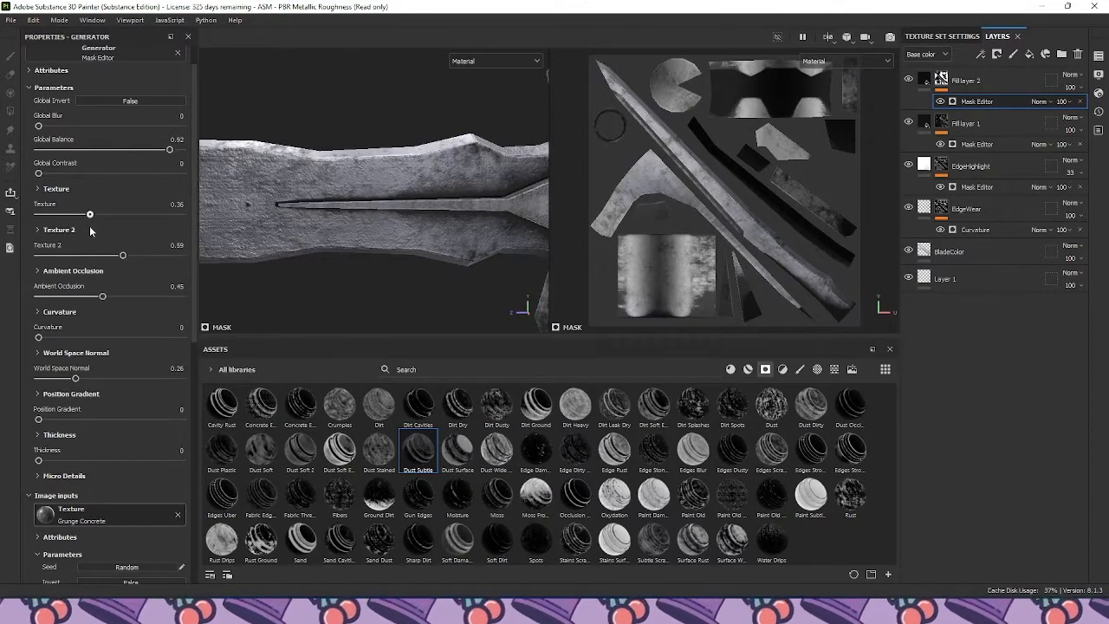
# Examine the dust detail along the blade and near the guard from several angles and distances
pyautogui.keyDown('alt'); pyautogui.moveTo(447, 246); pyautogui.dragTo(339, 213, button='right'); pyautogui.keyUp('alt')
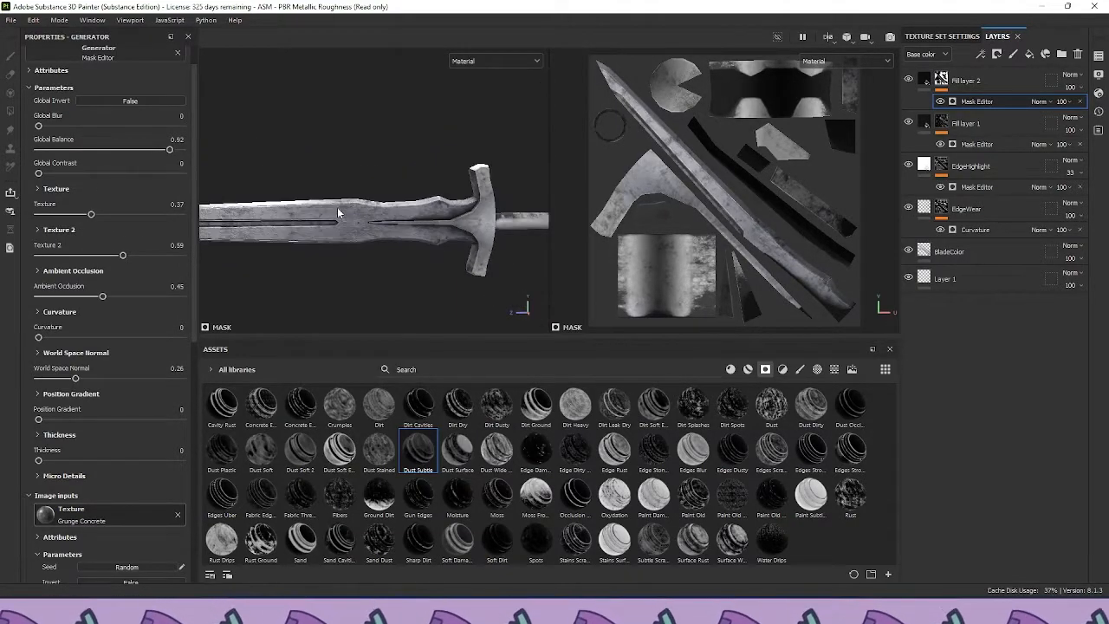
pyautogui.keyDown('alt'); pyautogui.moveTo(339, 214); pyautogui.dragTo(463, 170, button='middle'); pyautogui.keyUp('alt')
pyautogui.keyDown('alt'); pyautogui.moveTo(463, 171); pyautogui.dragTo(391, 183); pyautogui.keyUp('alt')
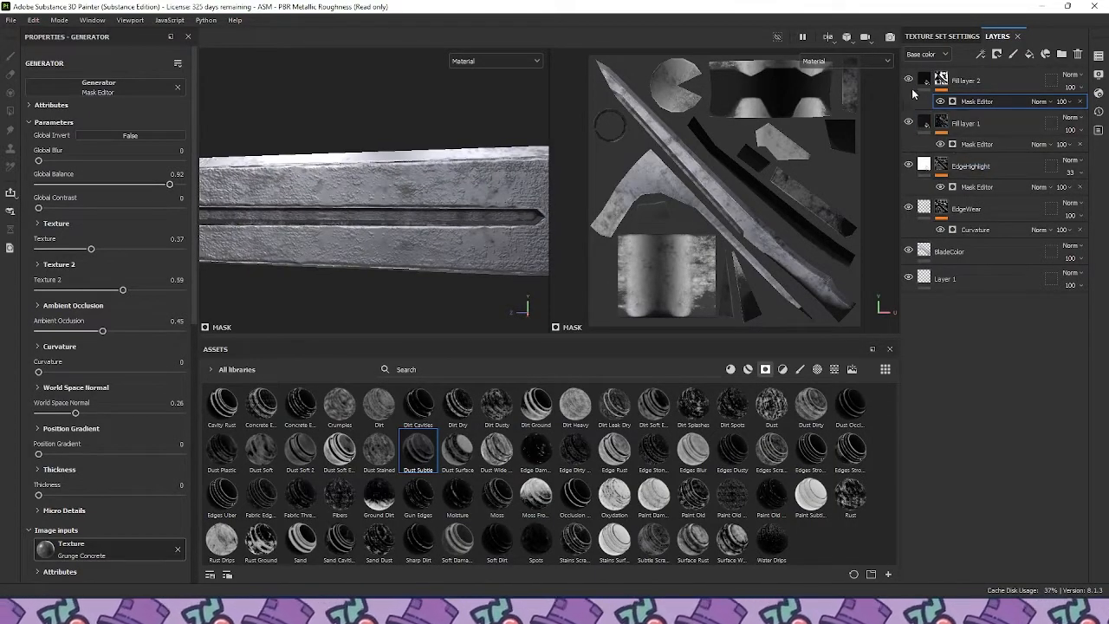
pyautogui.scroll(-6, 446, 240)
pyautogui.moveTo(451, 235)
pyautogui.keyDown('alt'); pyautogui.mouseDown()
pyautogui.moveTo(557, 191)
pyautogui.moveTo(505, 200)
pyautogui.mouseUp(); pyautogui.keyUp('alt')
pyautogui.keyDown('alt'); pyautogui.moveTo(457, 207); pyautogui.dragTo(357, 194, button='middle'); pyautogui.keyUp('alt')
pyautogui.click(345, 205)
pyautogui.moveTo(308, 208)
pyautogui.keyDown('alt'); pyautogui.mouseDown()
pyautogui.moveTo(402, 184)
pyautogui.moveTo(414, 155)
pyautogui.moveTo(400, 193)
pyautogui.mouseUp(); pyautogui.keyUp('alt')
pyautogui.scroll(8, 402, 184)
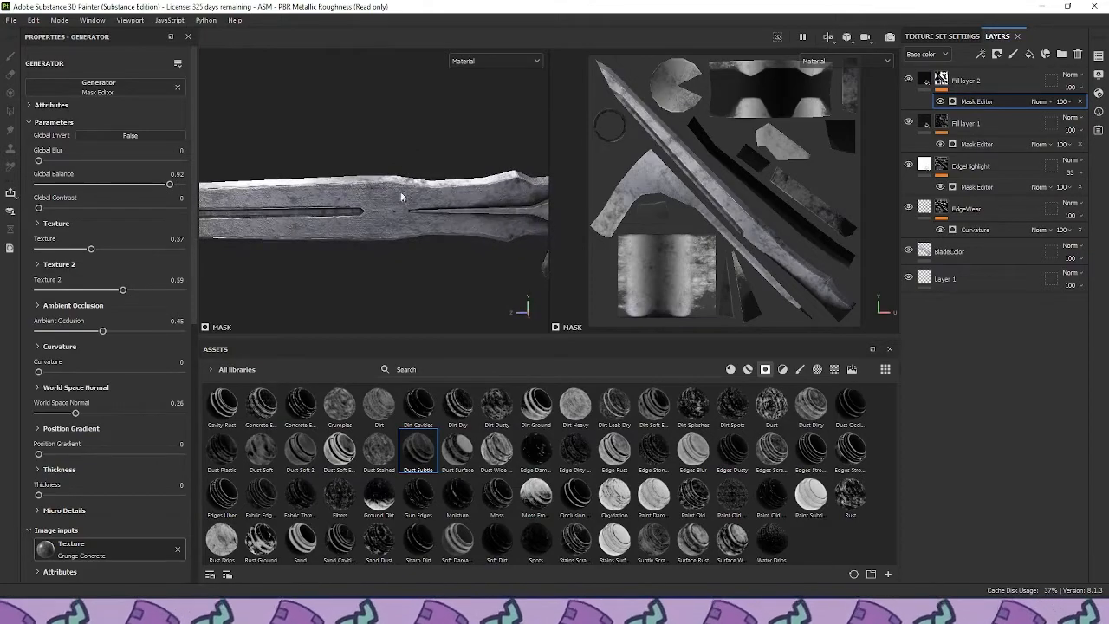
# Add a fill layer above Fill layer 2 with a black mask, and put a BnW Spots 2 fill in that mask
pyautogui.click(1010, 85)
pyautogui.click(1029, 54)
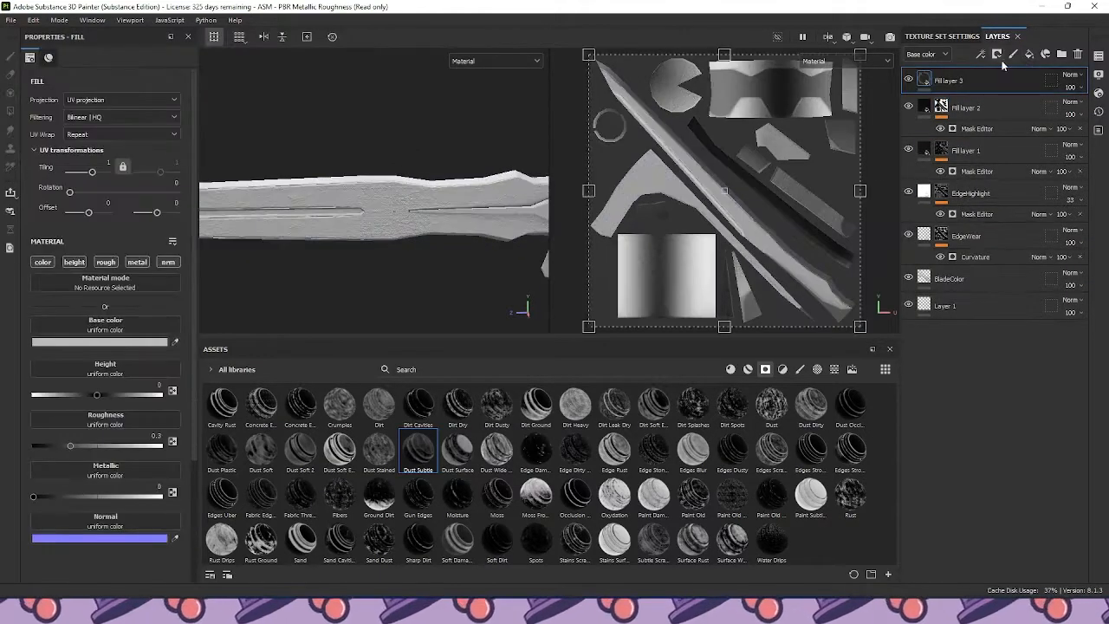
pyautogui.click(997, 54)
pyautogui.click(1010, 71)
pyautogui.click(984, 55)
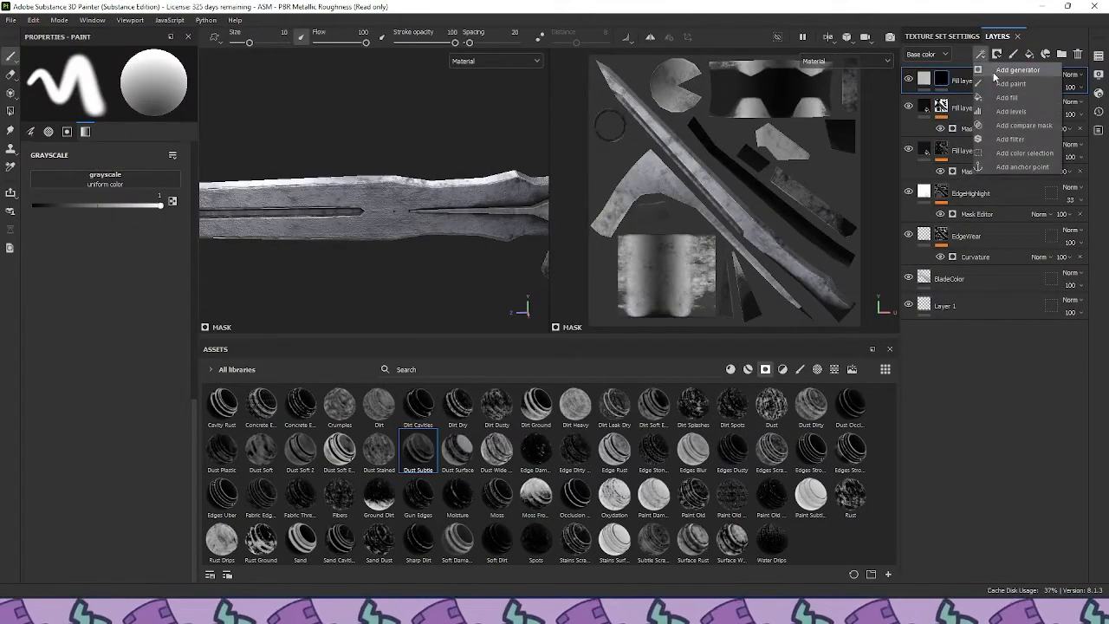
pyautogui.click(1007, 97)
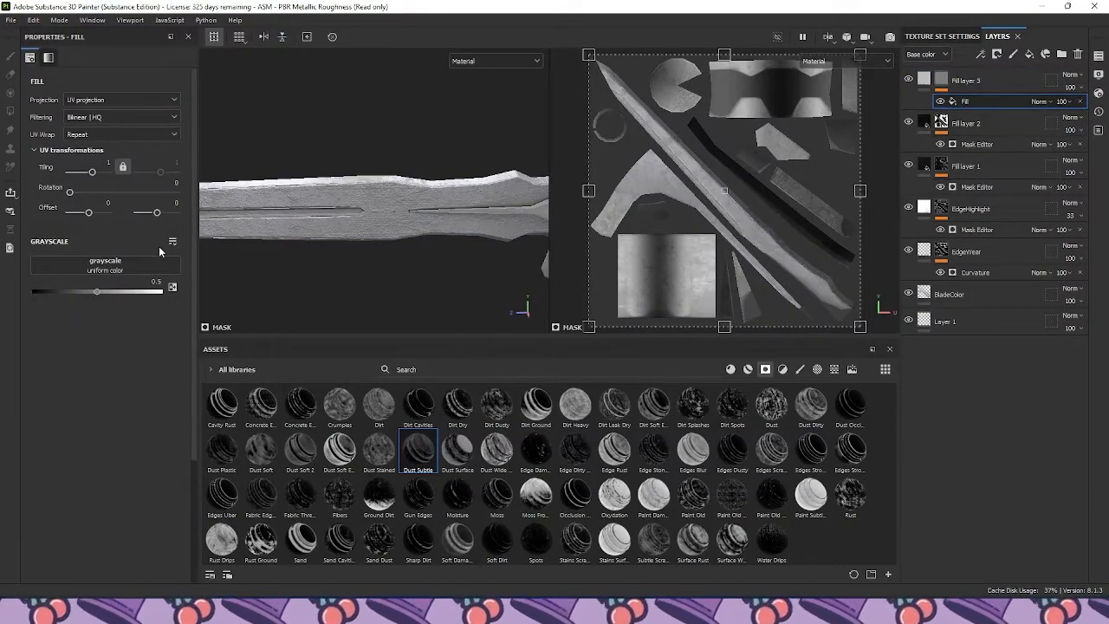
pyautogui.click(834, 370)
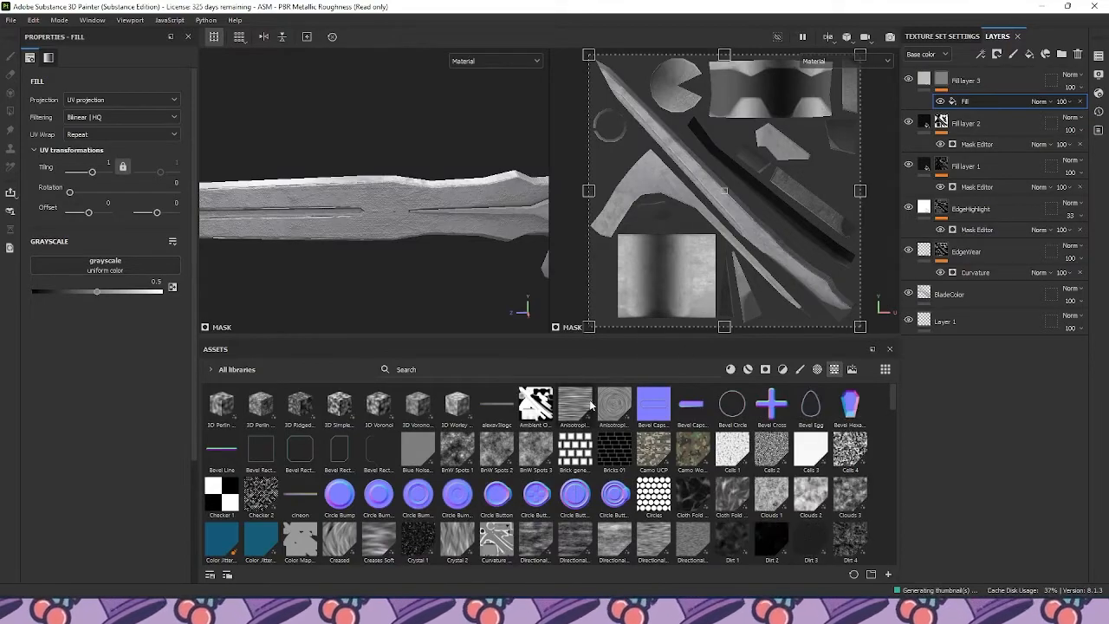
pyautogui.moveTo(503, 452); pyautogui.dragTo(95, 267)
# Add a Clouds 3 fill set to Multiply over BnW Spots 2 in Fill layer 3's mask, and set the BnW Spots 2 Balance to 0.41
pyautogui.click(994, 55)
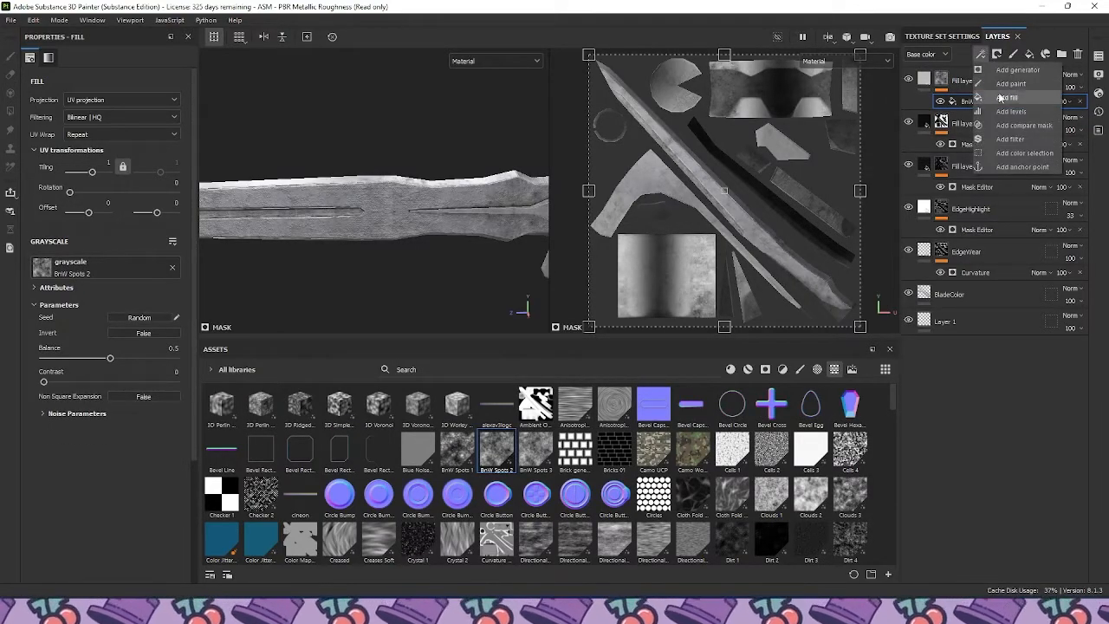
pyautogui.click(999, 98)
pyautogui.moveTo(845, 498); pyautogui.dragTo(113, 273)
pyautogui.click(1040, 102)
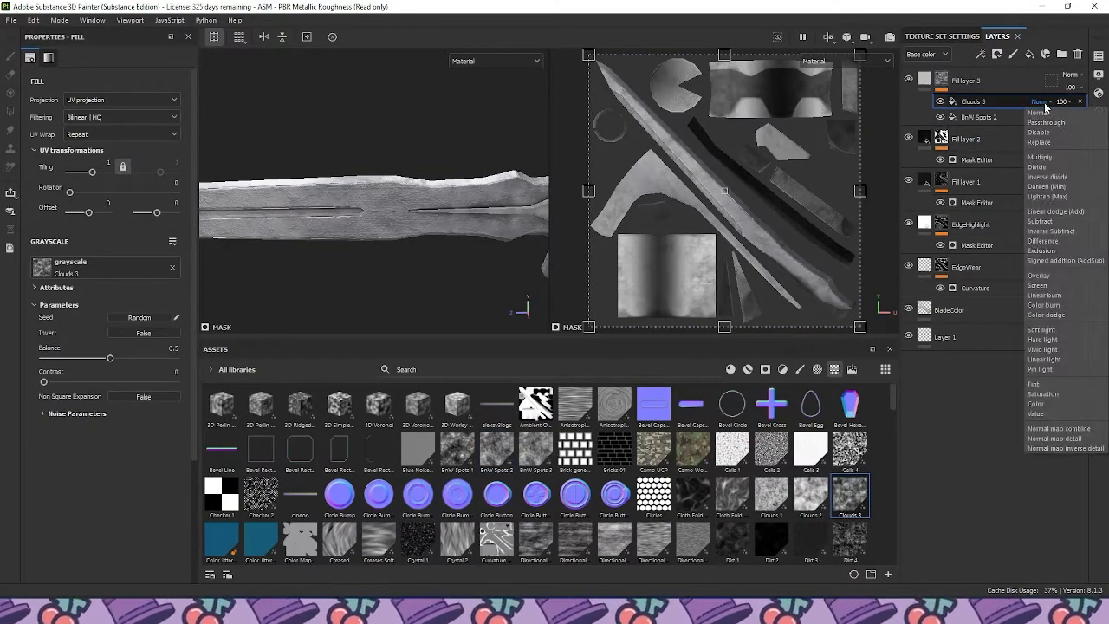
pyautogui.click(1055, 158)
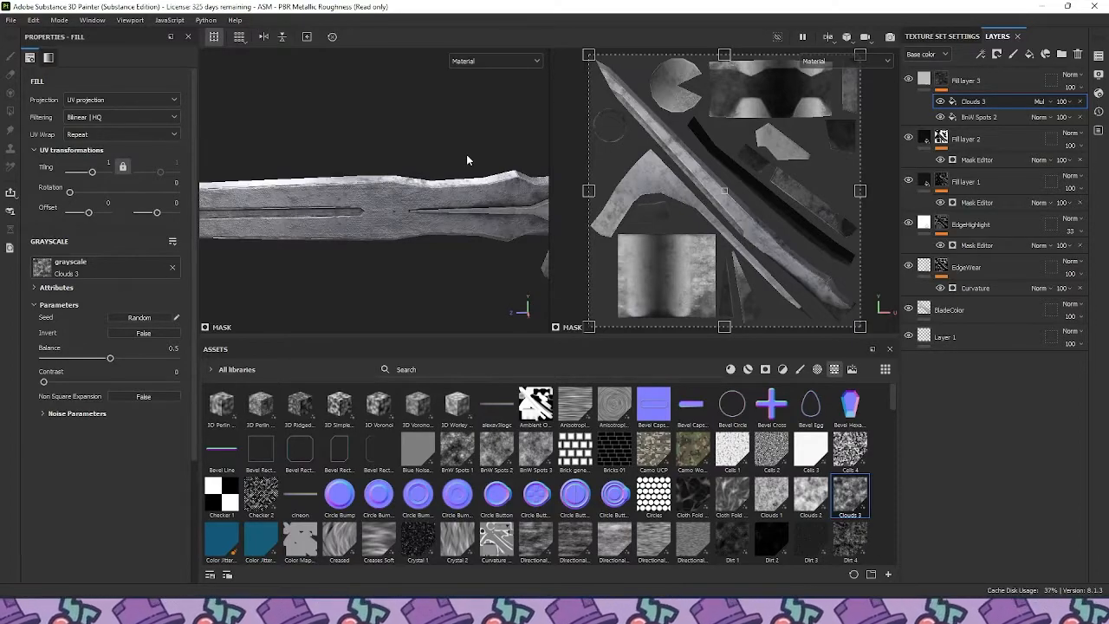
pyautogui.click(961, 117)
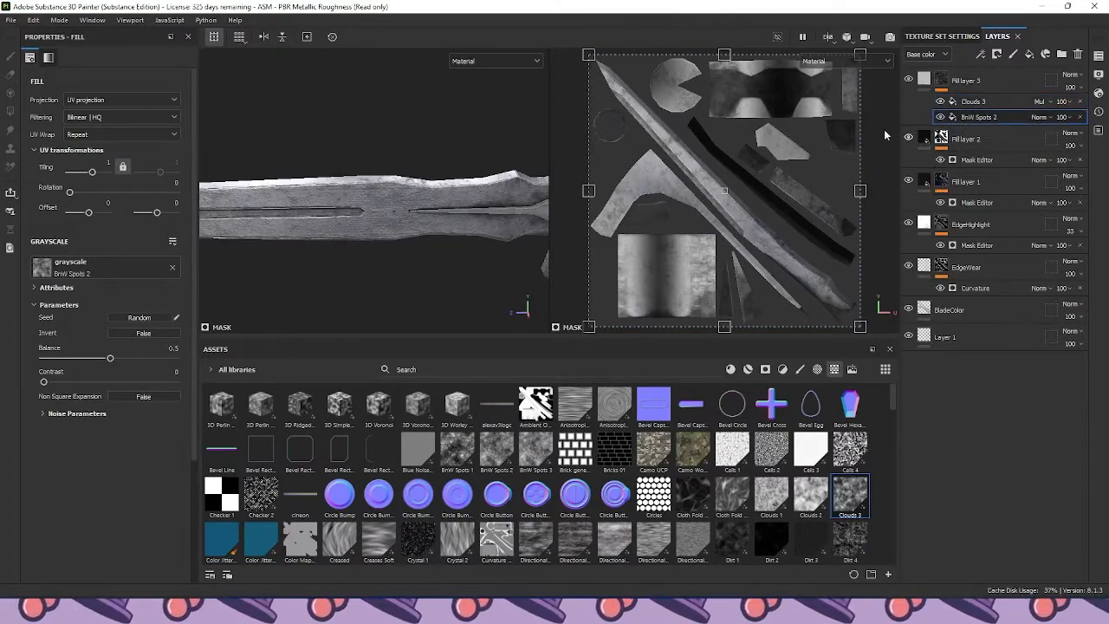
pyautogui.moveTo(109, 357); pyautogui.dragTo(96, 357)
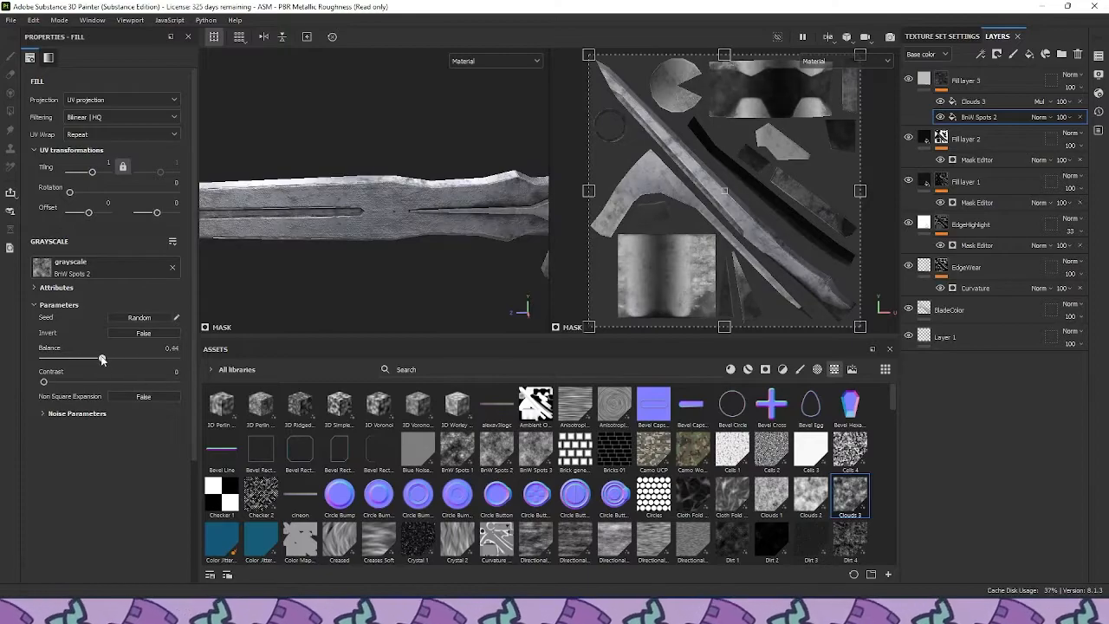
# Give Fill layer 3 a near-black base color of #0E0E0F, with height about 0.15 and roughness about 0.50
pyautogui.click(962, 80)
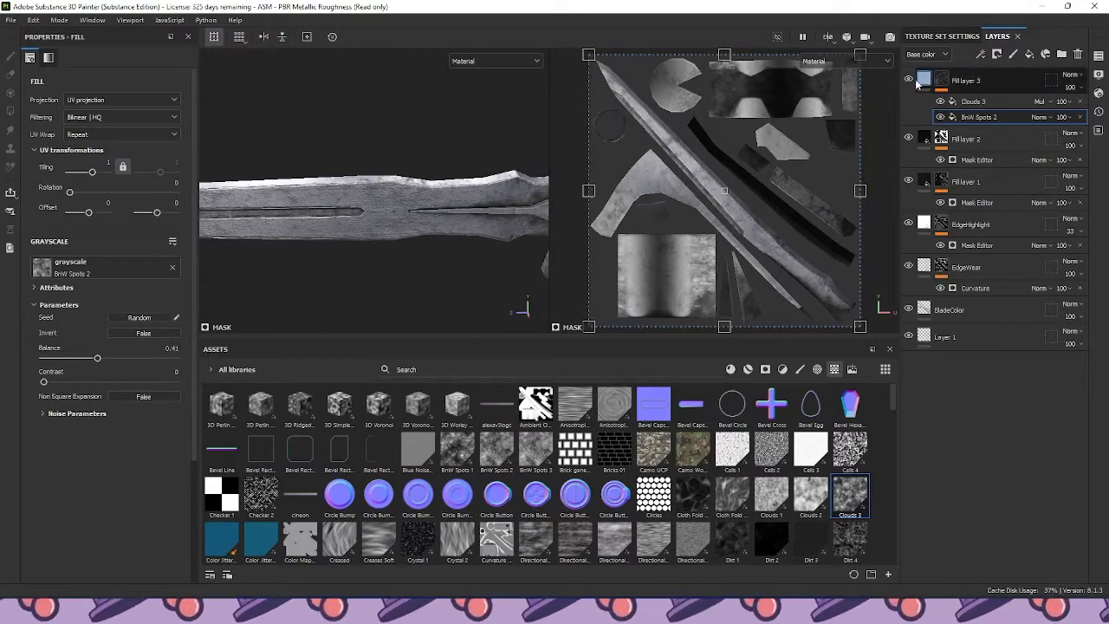
pyautogui.click(62, 341)
pyautogui.click(239, 337)
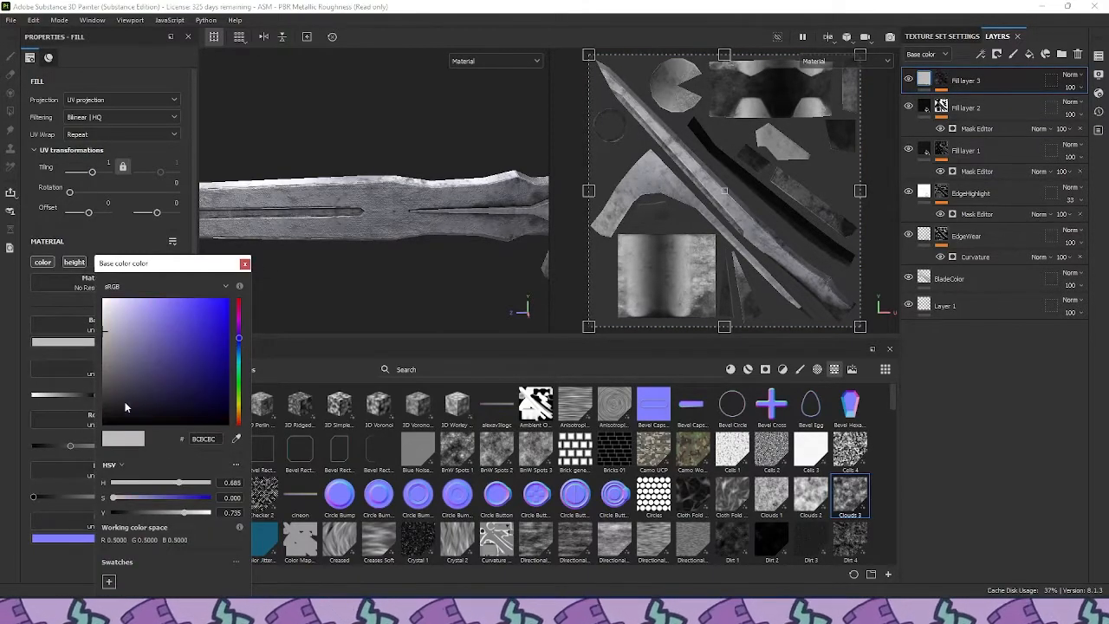
pyautogui.click(113, 421)
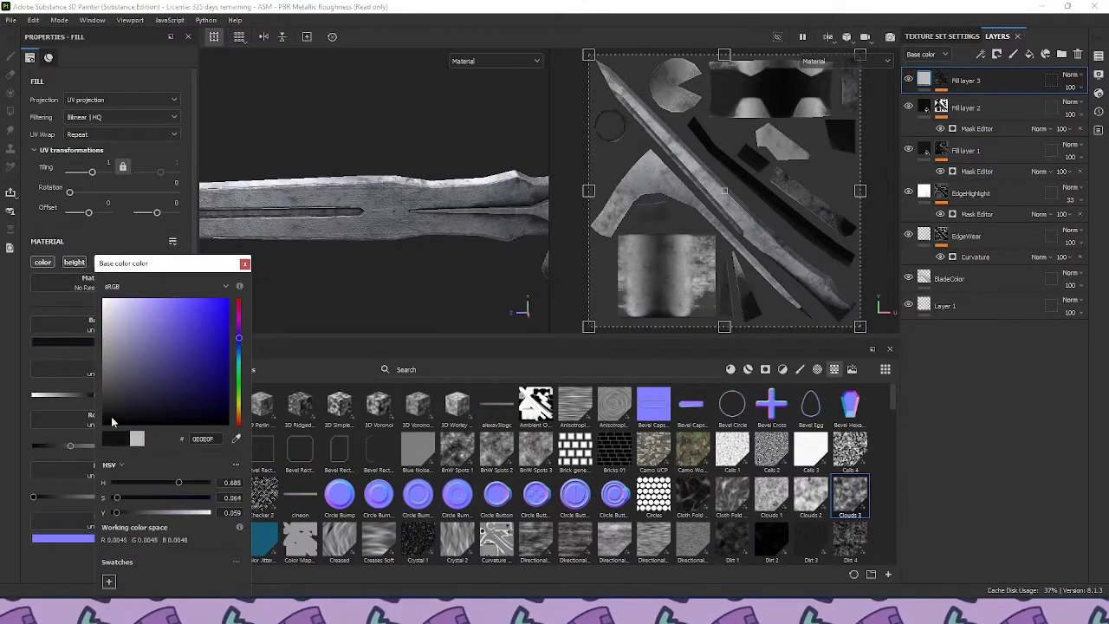
pyautogui.click(245, 263)
pyautogui.moveTo(100, 397); pyautogui.dragTo(112, 396)
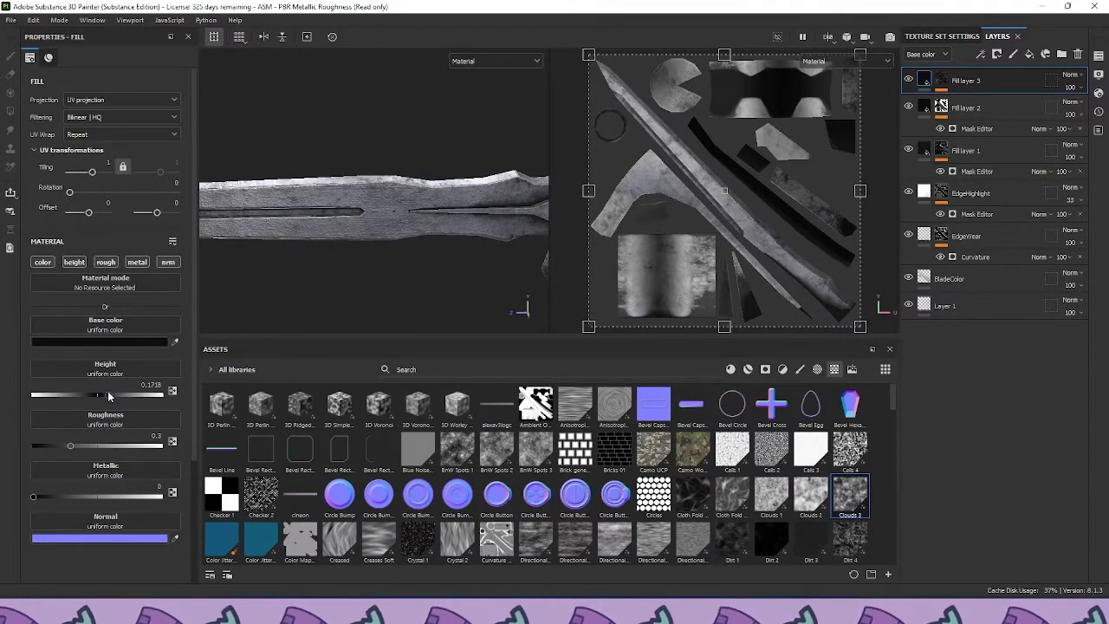
pyautogui.moveTo(83, 446); pyautogui.dragTo(74, 448)
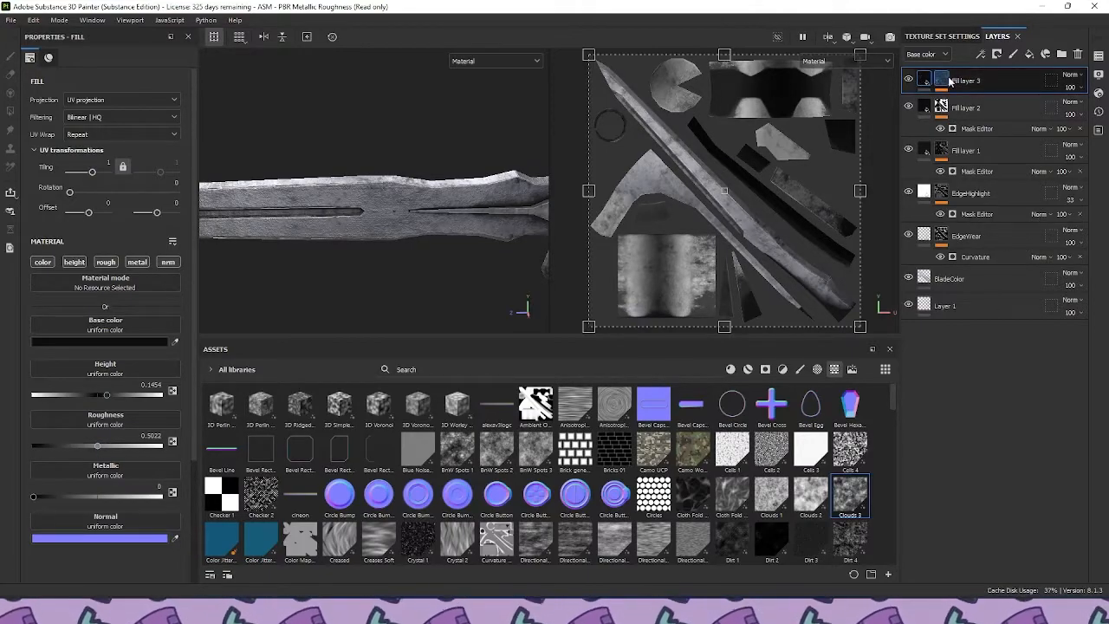
# In Fill layer 3's mask, set the Balance of BnW Spots 2 to 0.75 and of Clouds 3 to 0.49
pyautogui.click(942, 81)
pyautogui.click(976, 116)
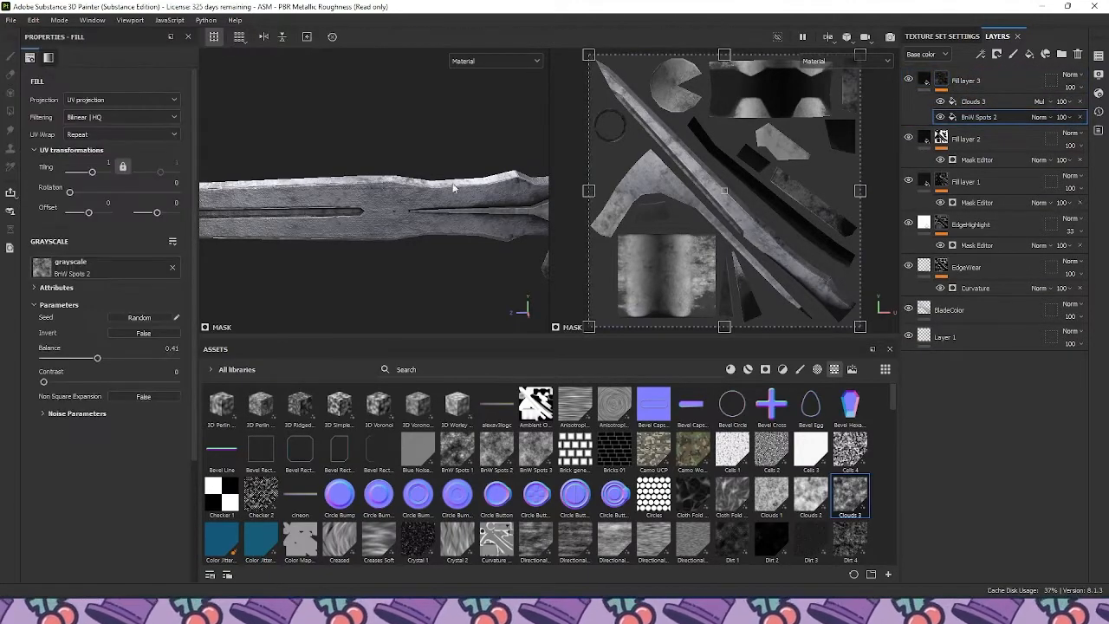
pyautogui.moveTo(96, 361); pyautogui.dragTo(137, 362)
pyautogui.click(972, 101)
pyautogui.keyDown('alt'); pyautogui.moveTo(409, 253); pyautogui.dragTo(432, 192); pyautogui.keyUp('alt')
pyautogui.moveTo(136, 359); pyautogui.dragTo(105, 366)
pyautogui.keyDown('alt'); pyautogui.moveTo(272, 235); pyautogui.dragTo(379, 216); pyautogui.keyUp('alt')
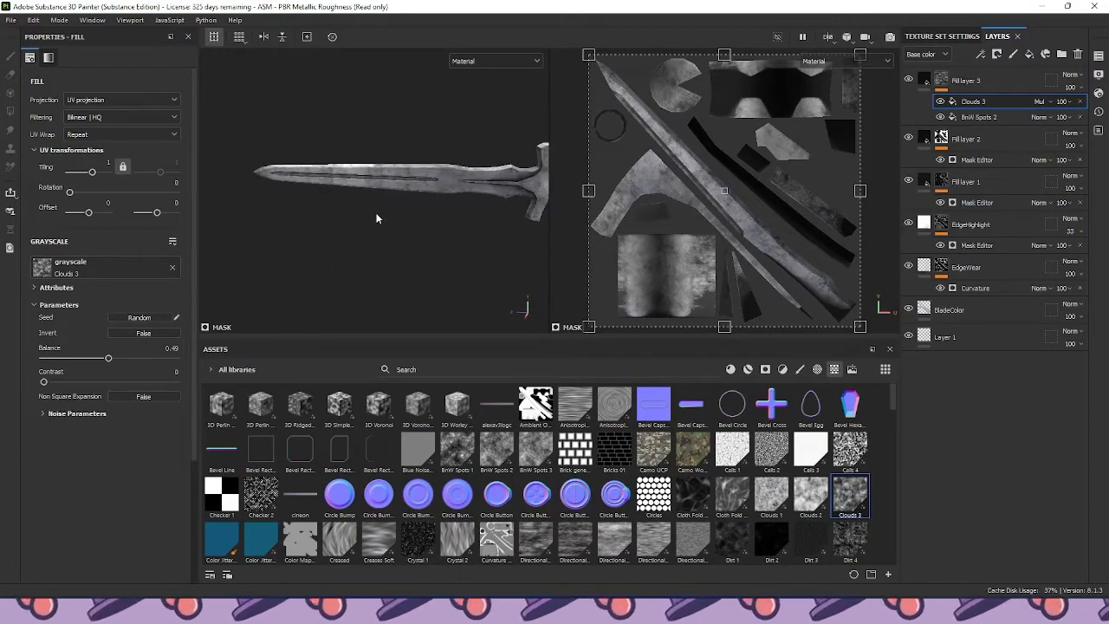
# Switch both the Clouds 3 and BnW Spots 2 fills in Fill layer 3's mask to tri-planar projection
pyautogui.scroll(5, 381, 215)
pyautogui.click(101, 99)
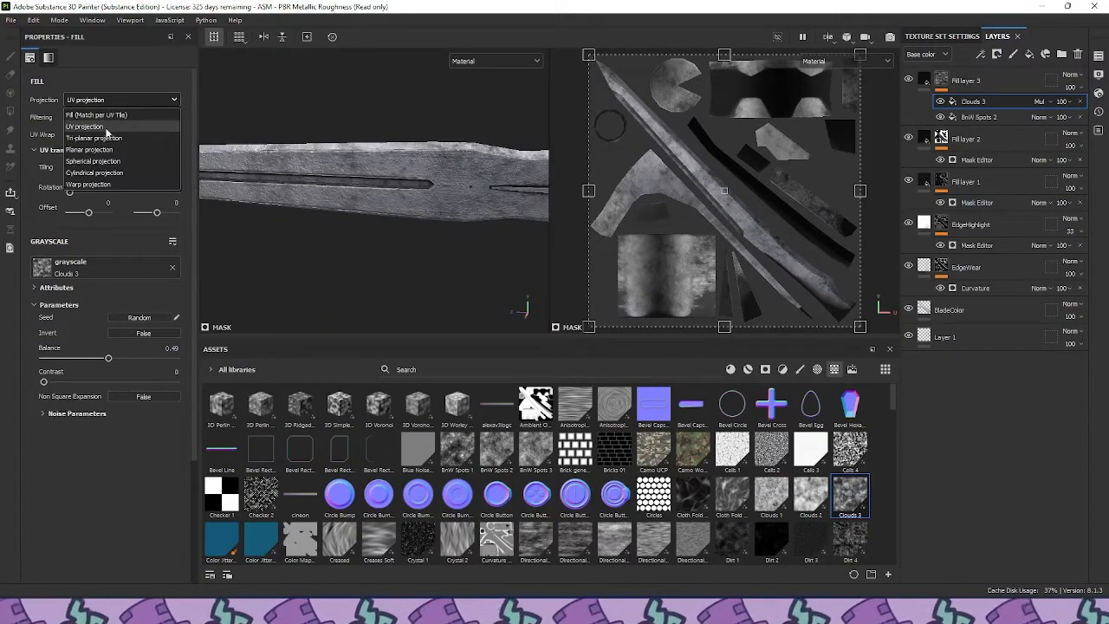
pyautogui.click(106, 131)
pyautogui.click(972, 119)
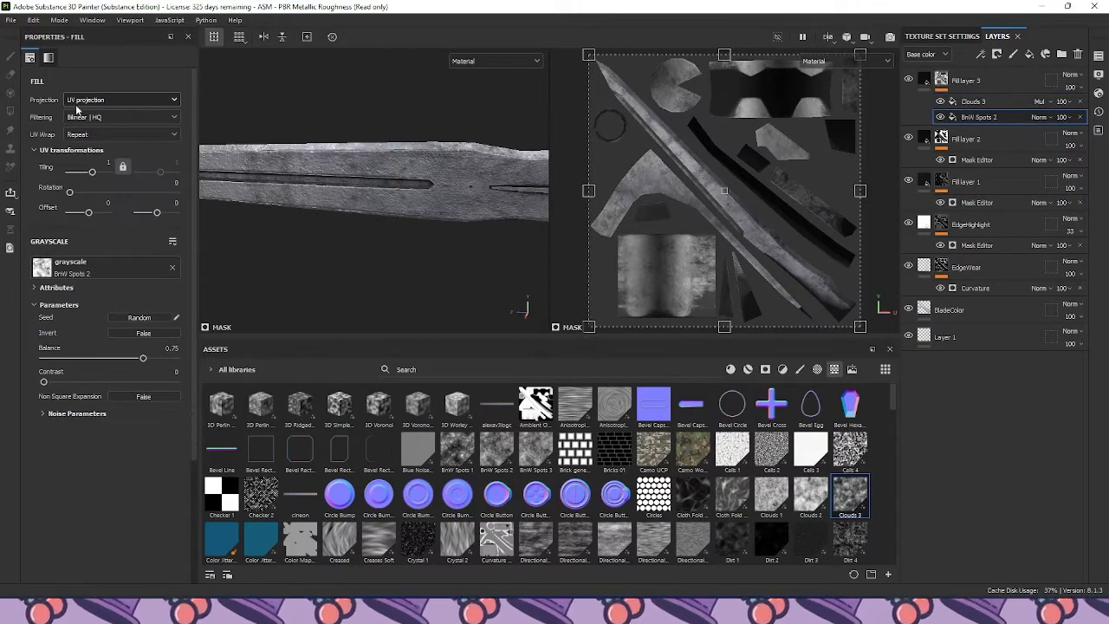
pyautogui.click(121, 100)
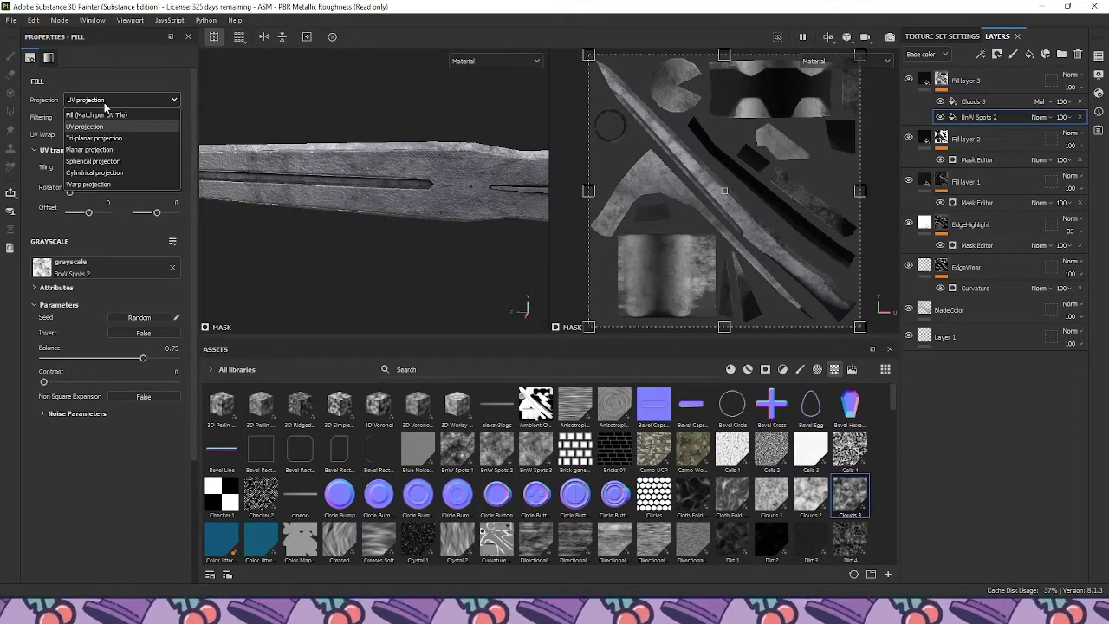
pyautogui.click(140, 140)
pyautogui.keyDown('alt'); pyautogui.moveTo(408, 243); pyautogui.dragTo(297, 228); pyautogui.keyUp('alt')
# Add a new fill layer above Fill layer 3 and give it a black mask
pyautogui.click(990, 84)
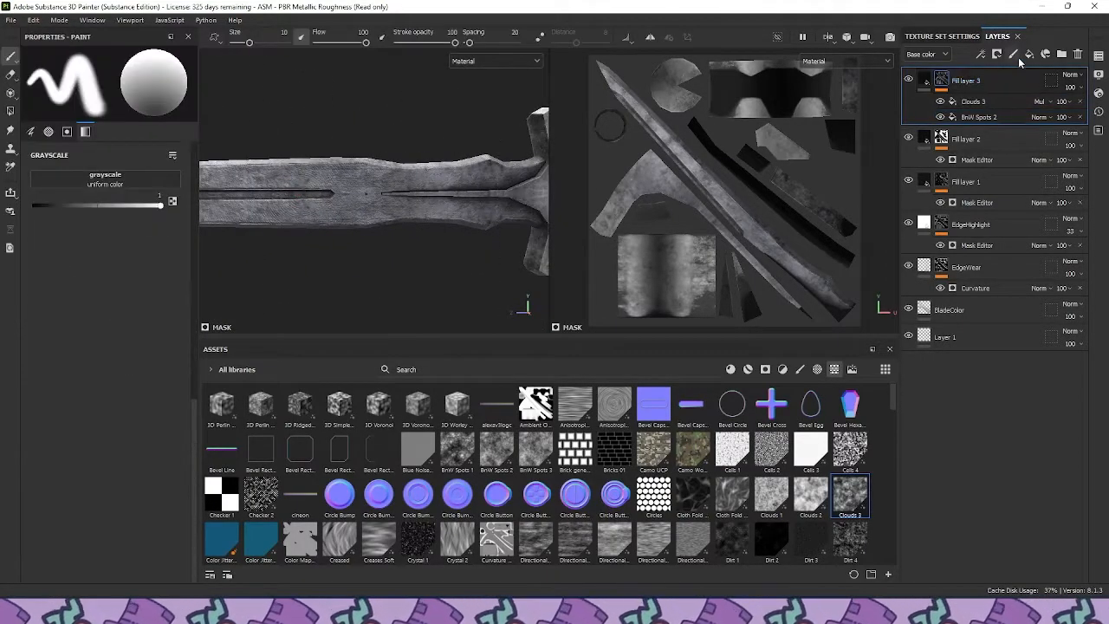
pyautogui.click(1029, 55)
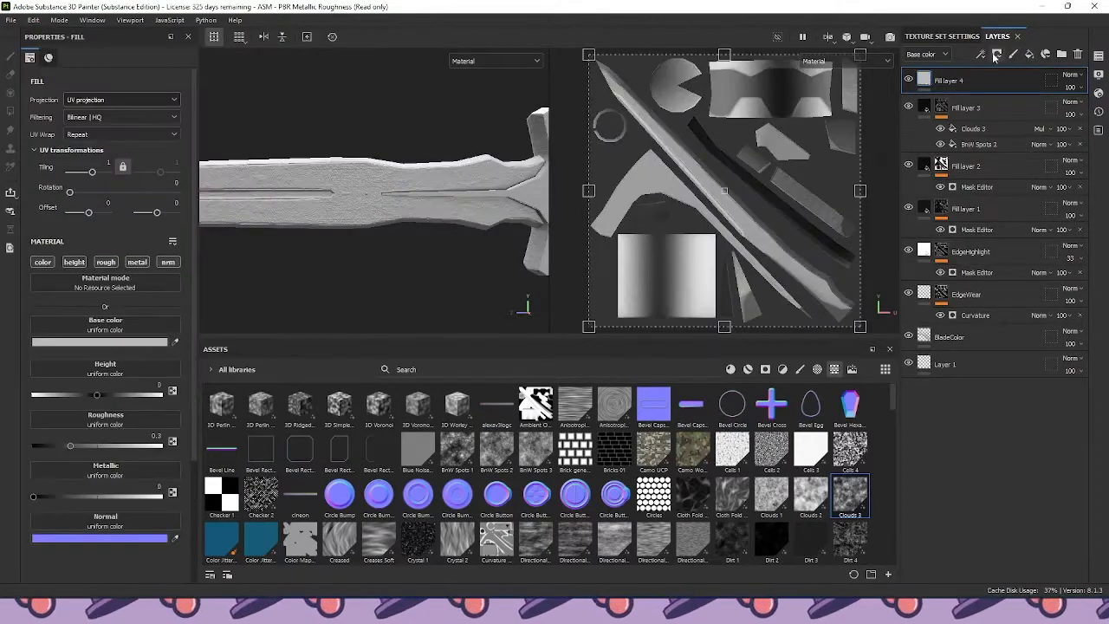
pyautogui.click(996, 55)
pyautogui.click(1007, 84)
pyautogui.click(996, 55)
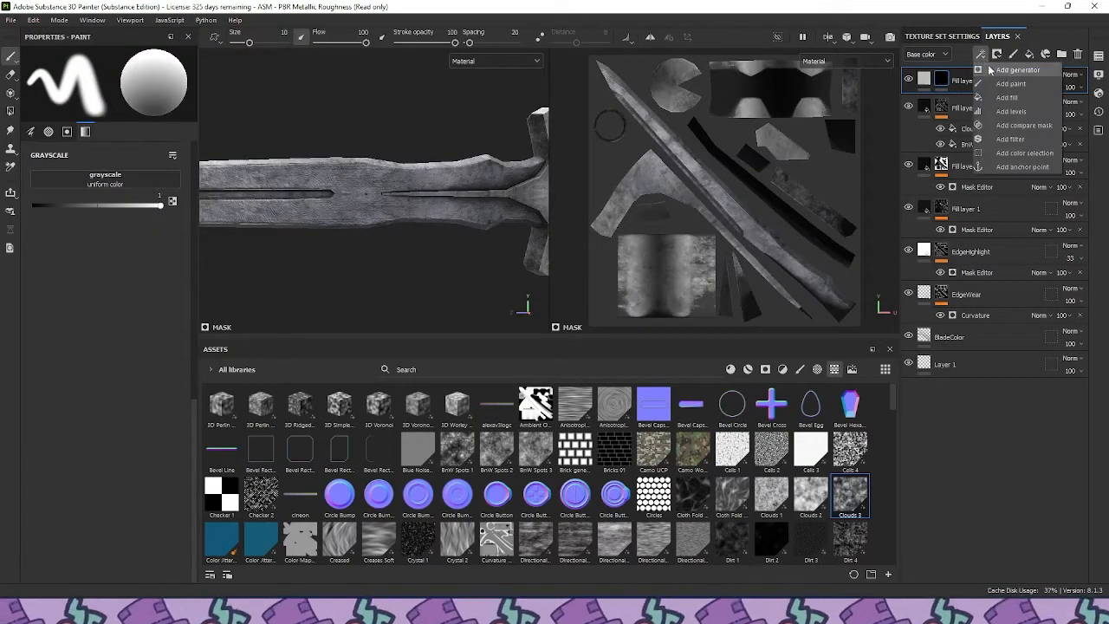
# Add an Ambient Occlusion generator to Fill layer 4's mask, with Global Invert on and Global Balance at 0.41
pyautogui.click(992, 72)
pyautogui.click(191, 90)
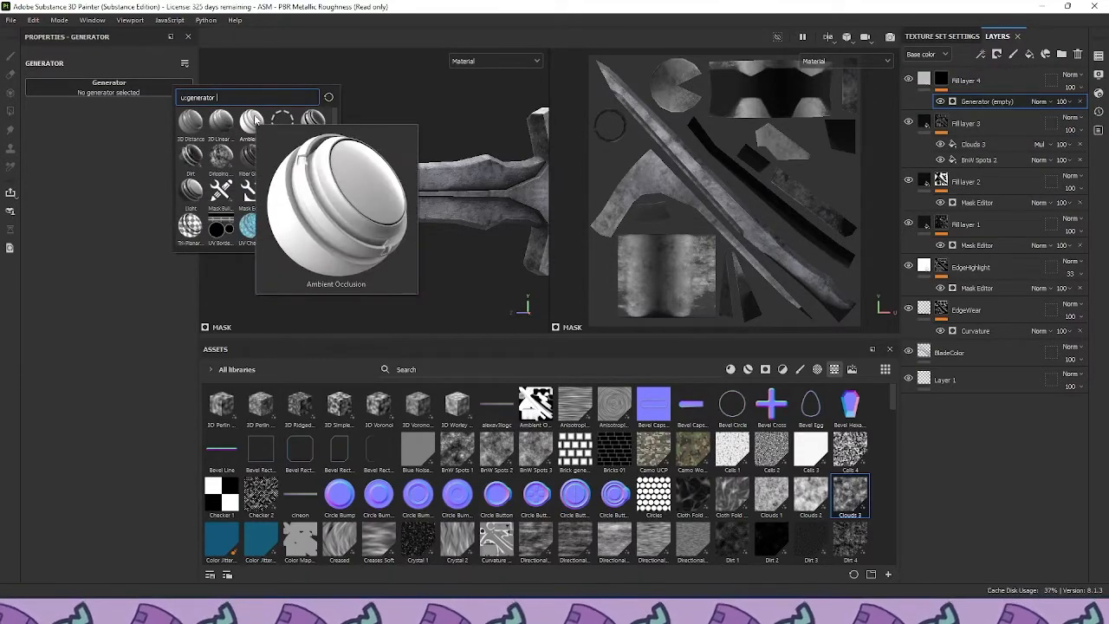
pyautogui.click(251, 121)
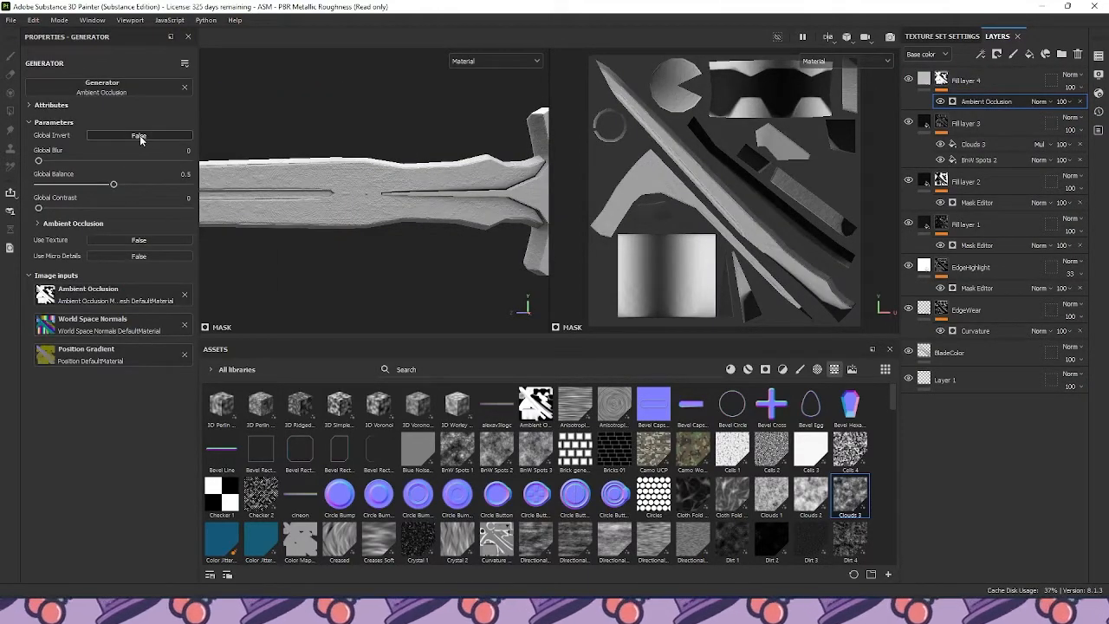
pyautogui.click(138, 135)
pyautogui.moveTo(115, 186)
pyautogui.mouseDown()
pyautogui.moveTo(91, 186)
pyautogui.moveTo(99, 186)
pyautogui.mouseUp()
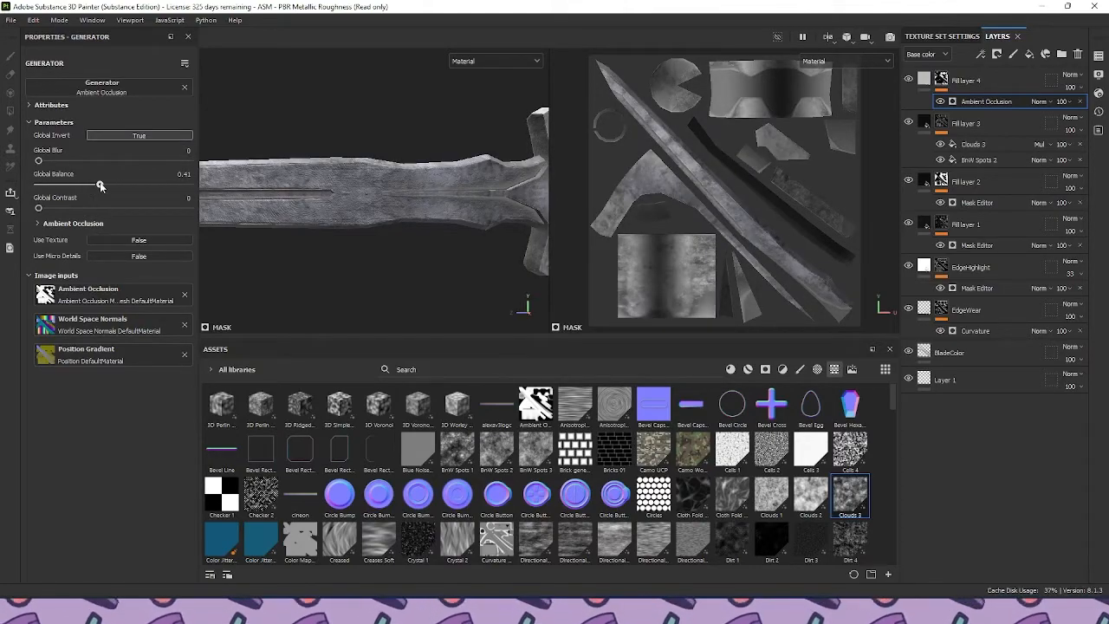
# Turn off Fill layer 4's height, roughness and metallic channels and set its base color to black (#000000)
pyautogui.click(924, 79)
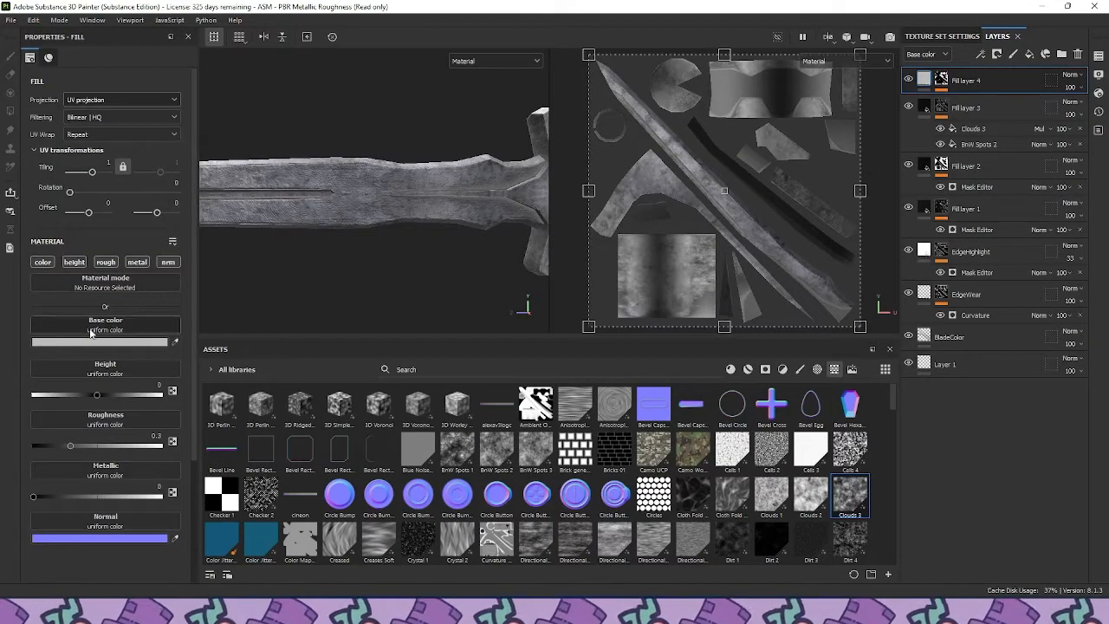
pyautogui.click(102, 264)
pyautogui.click(136, 262)
pyautogui.click(77, 264)
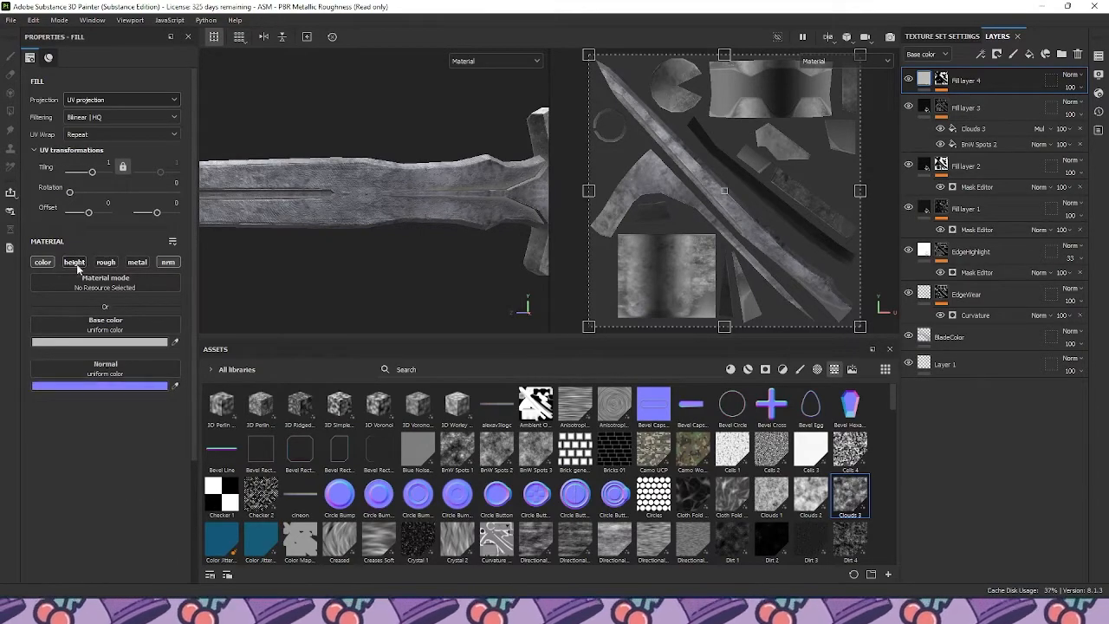
pyautogui.click(84, 344)
pyautogui.moveTo(140, 378); pyautogui.dragTo(50, 508)
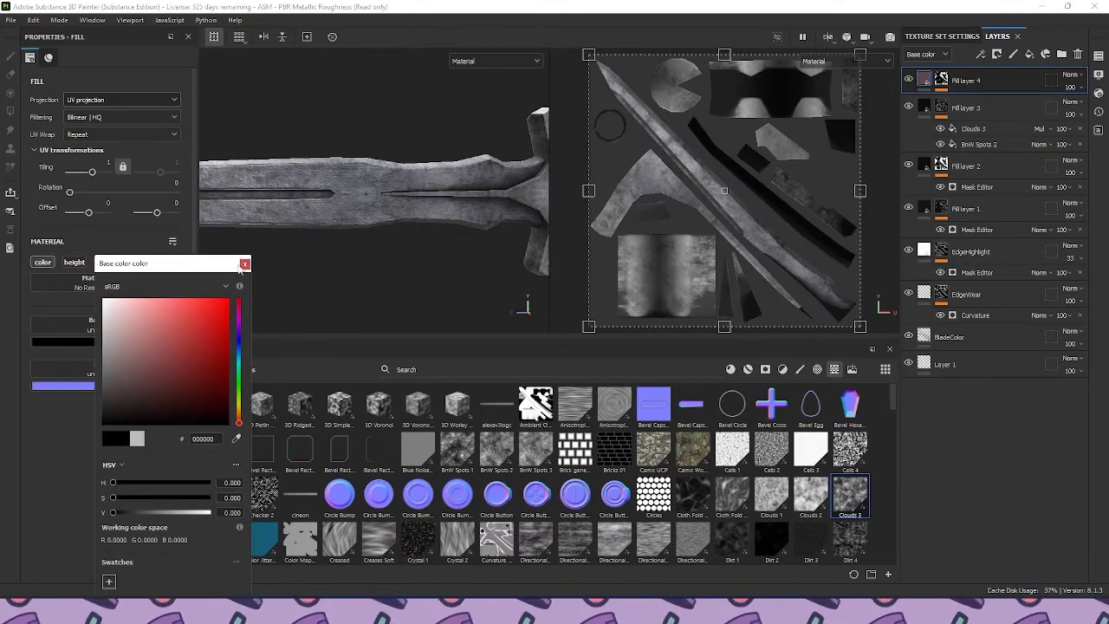
pyautogui.click(244, 265)
# Examine the whole sword and compare it with the BladeColor layer hidden and shown
pyautogui.scroll(-4, 411, 256)
pyautogui.keyDown('alt'); pyautogui.moveTo(411, 256); pyautogui.dragTo(426, 218); pyautogui.keyUp('alt')
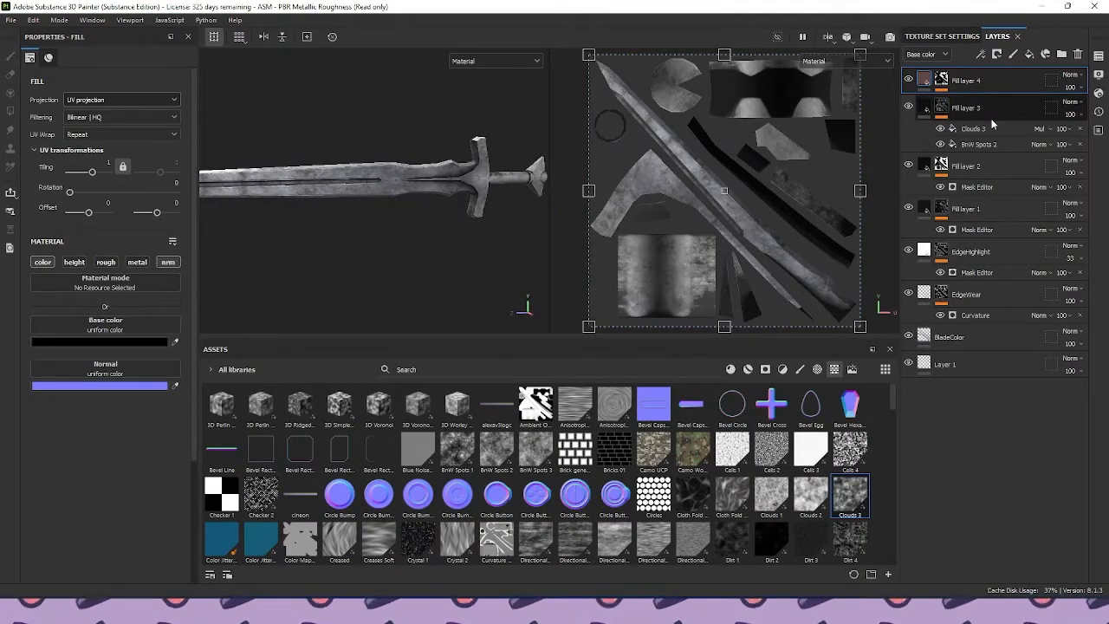
pyautogui.moveTo(384, 211)
pyautogui.keyDown('alt'); pyautogui.mouseDown()
pyautogui.moveTo(327, 198)
pyautogui.moveTo(387, 201)
pyautogui.mouseUp(); pyautogui.keyUp('alt')
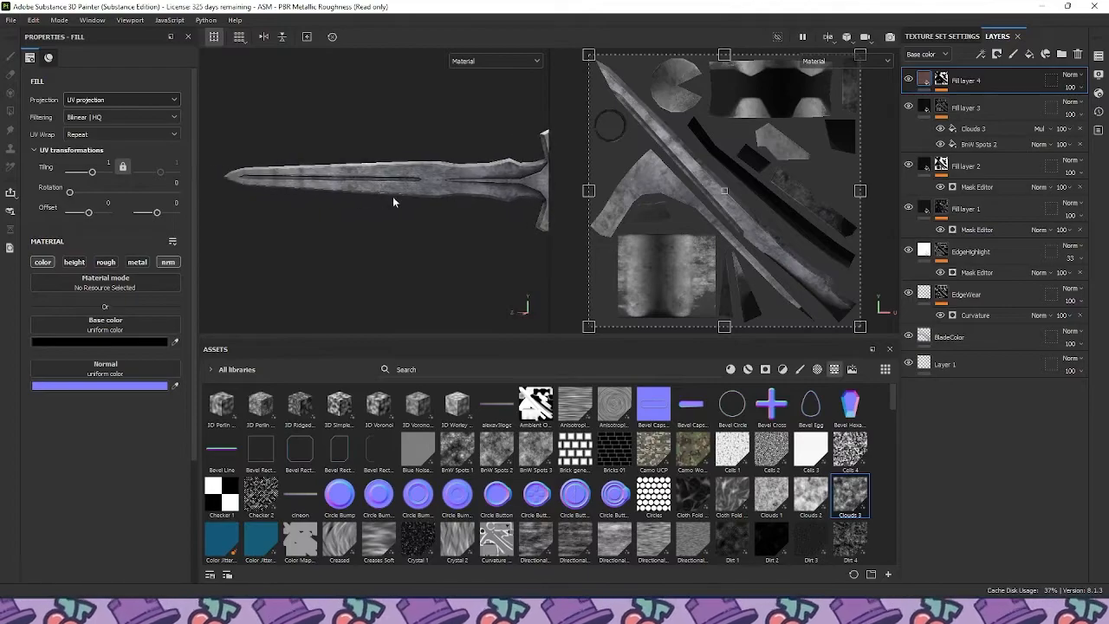
pyautogui.click(909, 336)
pyautogui.click(908, 336)
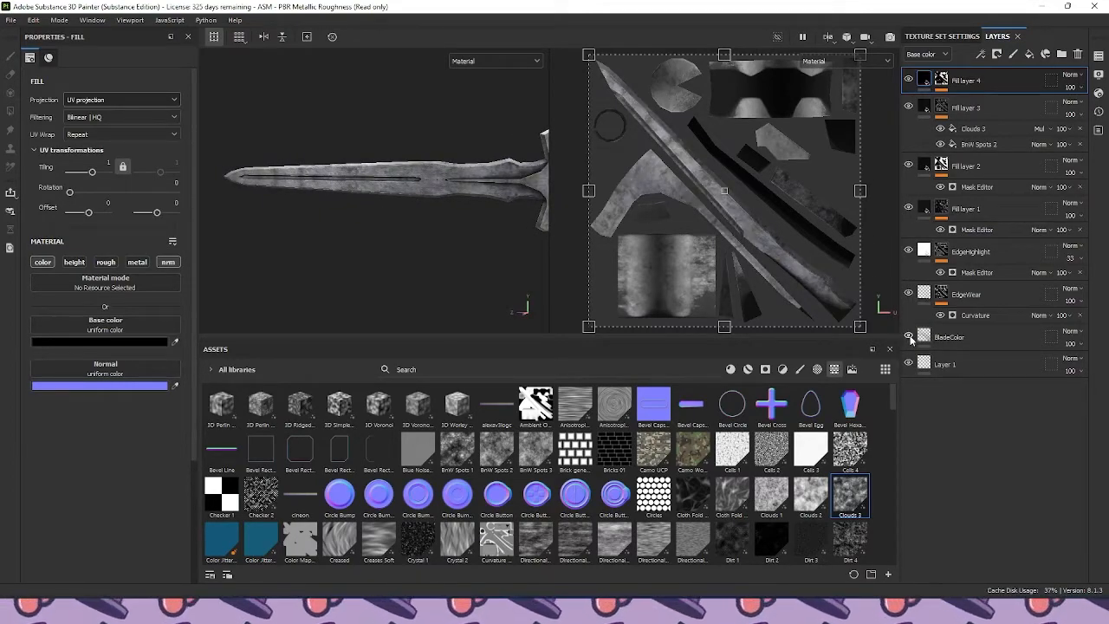
# Enlarge the 3D viewport and examine the blade's surface detail around the fuller and along its full length
pyautogui.keyDown('alt'); pyautogui.moveTo(471, 260); pyautogui.dragTo(711, 246); pyautogui.keyUp('alt')
pyautogui.moveTo(667, 336); pyautogui.dragTo(634, 443)
pyautogui.scroll(5, 556, 231)
pyautogui.keyDown('alt'); pyautogui.moveTo(557, 232); pyautogui.dragTo(456, 214); pyautogui.keyUp('alt')
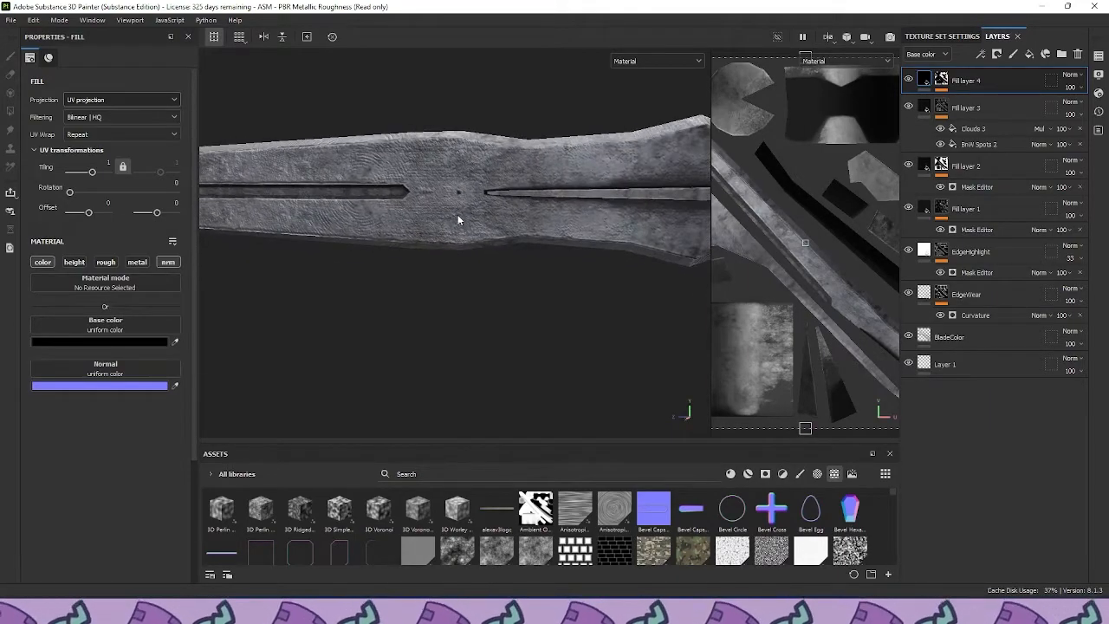
pyautogui.scroll(4, 456, 219)
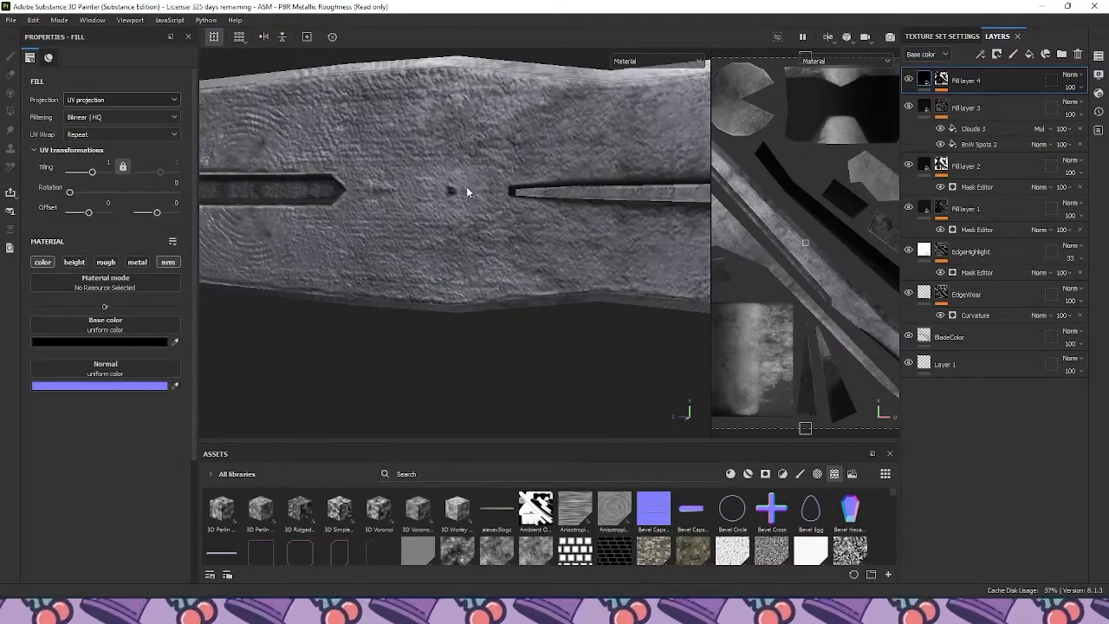
pyautogui.scroll(-6, 466, 187)
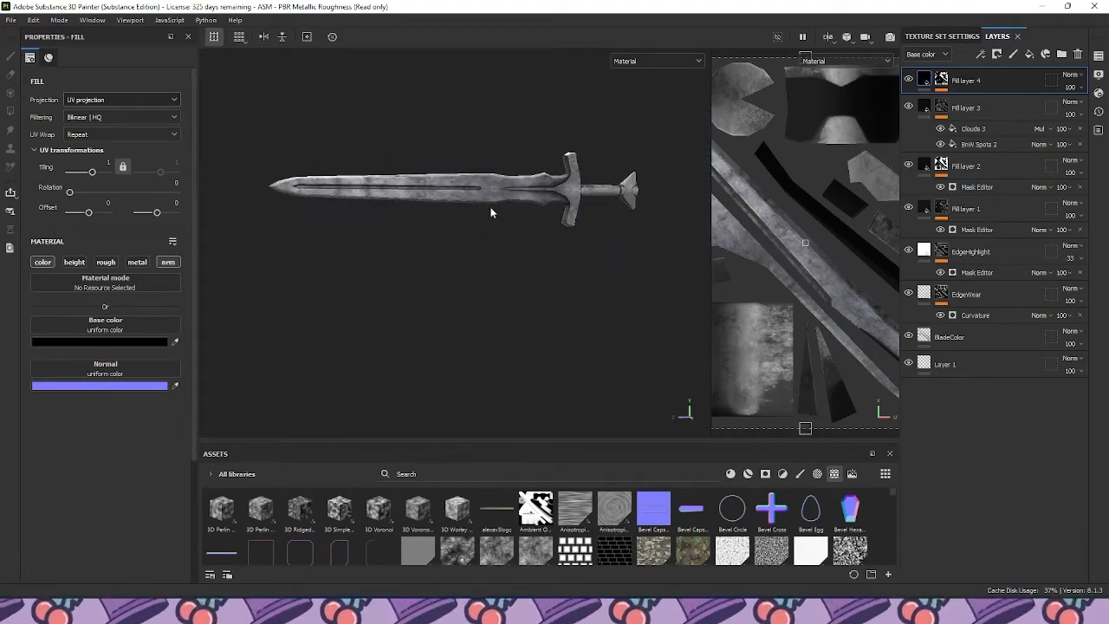
pyautogui.scroll(5, 493, 213)
pyautogui.keyDown('alt'); pyautogui.moveTo(446, 199); pyautogui.dragTo(554, 217); pyautogui.keyUp('alt')
pyautogui.scroll(-4, 555, 219)
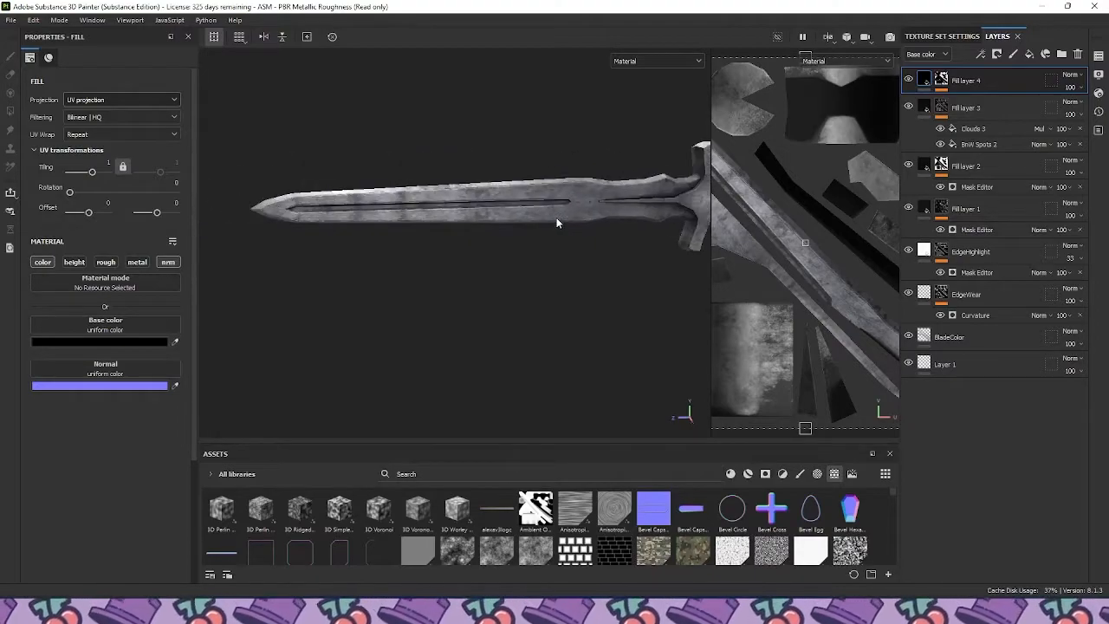
pyautogui.keyDown('alt'); pyautogui.moveTo(556, 218); pyautogui.dragTo(493, 204, button='middle'); pyautogui.keyUp('alt')
pyautogui.keyDown('alt'); pyautogui.moveTo(493, 208); pyautogui.dragTo(512, 206); pyautogui.keyUp('alt')
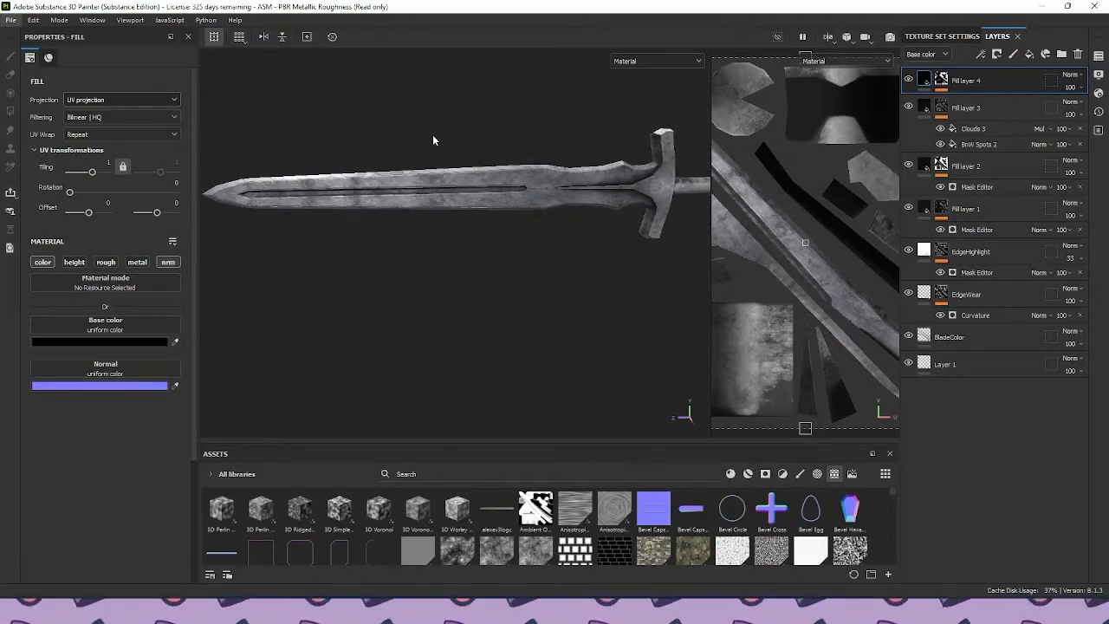
# Rename Fill layer 1 as Dirt, Fill layer 2 as Details and Fill layer 3 as Details 2
pyautogui.click(979, 118)
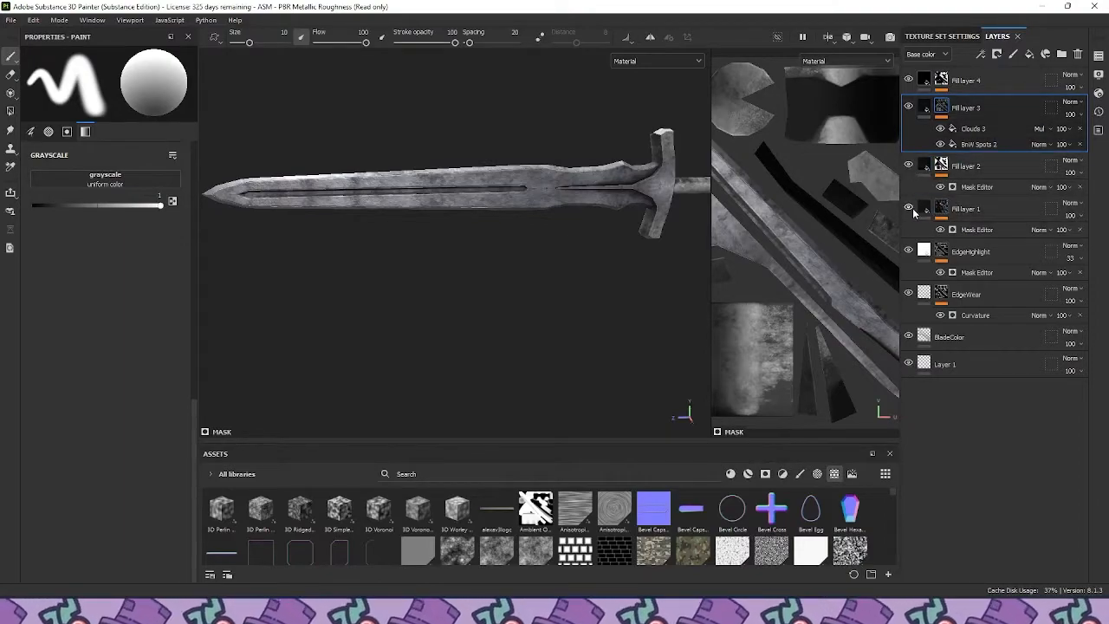
pyautogui.doubleClick(966, 209)
pyautogui.write('Dirt')
pyautogui.press('Return')
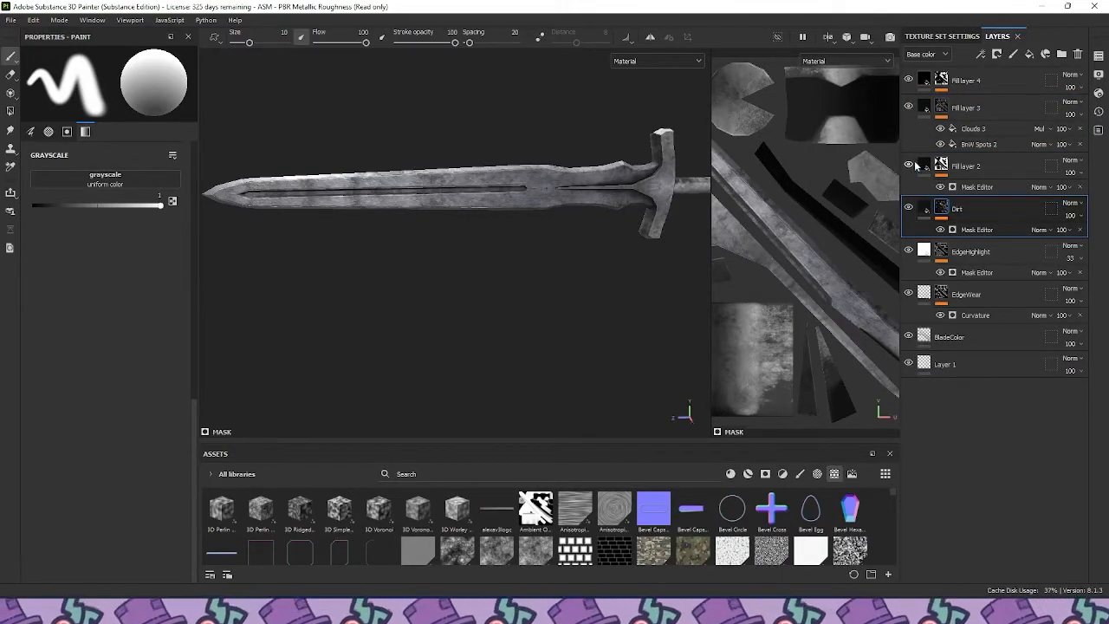
pyautogui.doubleClick(969, 166)
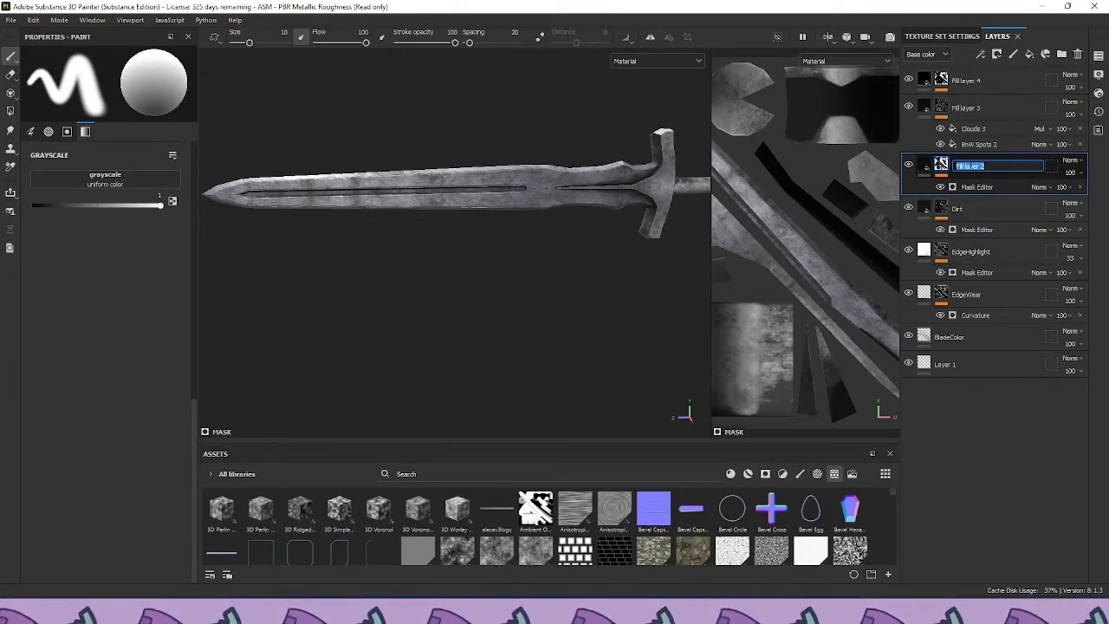
pyautogui.write('Details')
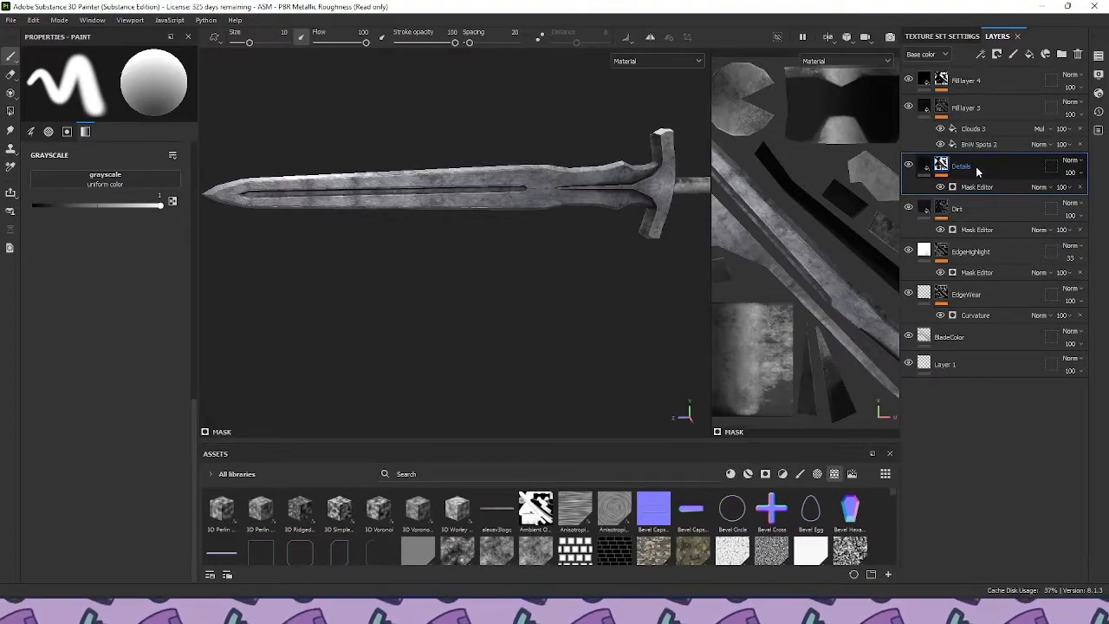
pyautogui.doubleClick(970, 107)
pyautogui.write('Details 2')
pyautogui.press('Return')
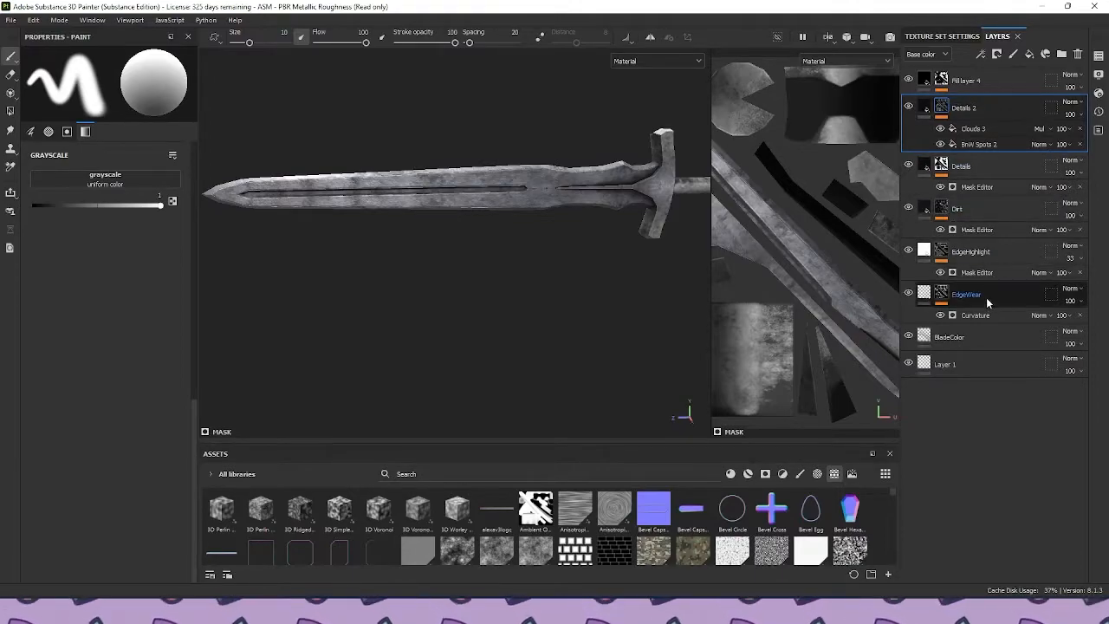
# Group the layers from Details 2 down to BladeColor into a folder and add a black mask to it
pyautogui.keyDown('shift'); pyautogui.click(982, 337); pyautogui.keyUp('shift')
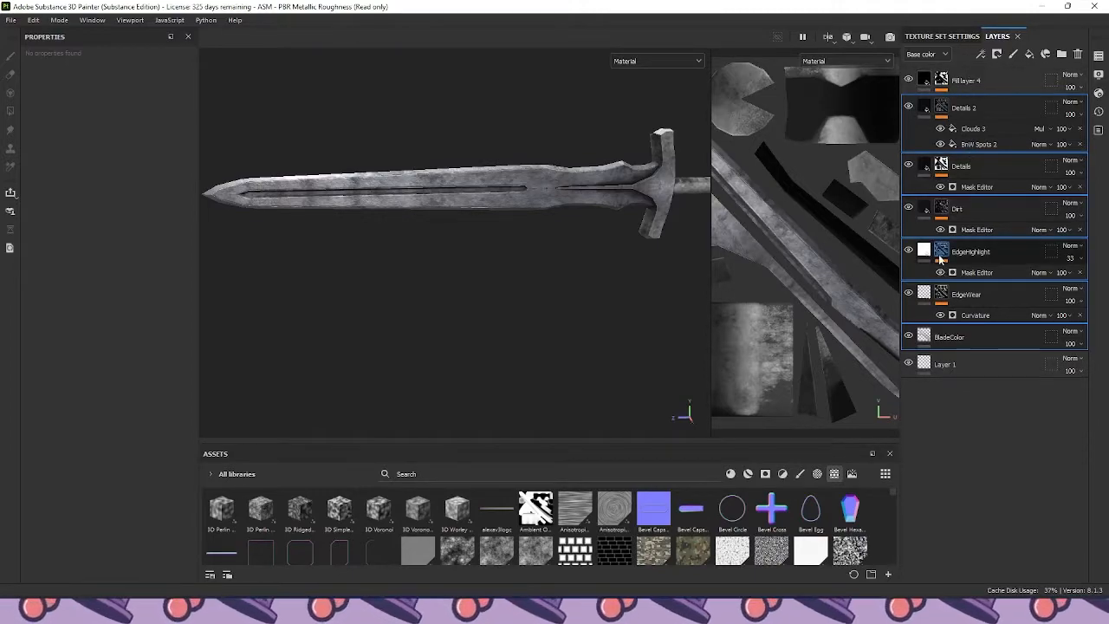
pyautogui.hotkey('ctrl', 'g')
pyautogui.click(996, 54)
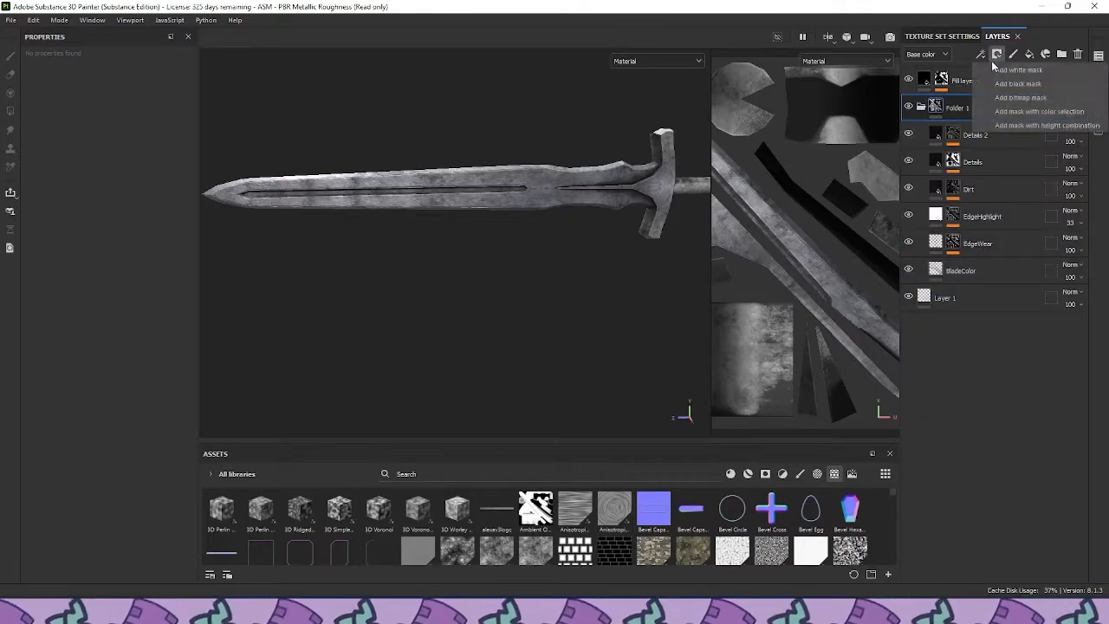
pyautogui.click(1017, 83)
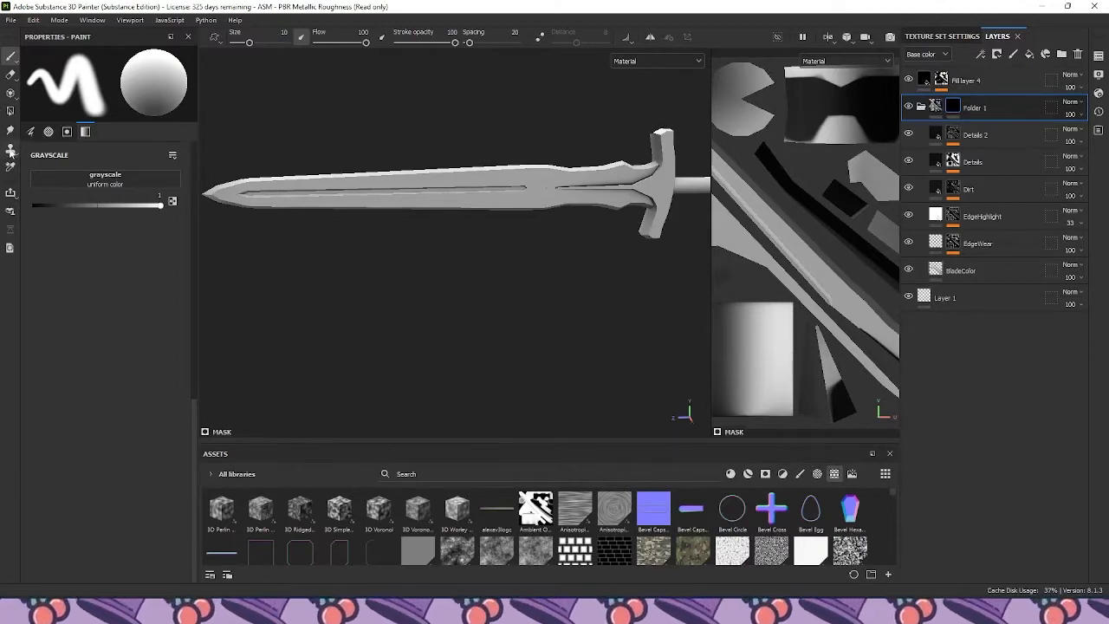
# Reveal Folder 1 on the blade only by filling the blade mesh white in the folder's mask with Polygon Fill
pyautogui.click(10, 111)
pyautogui.click(251, 39)
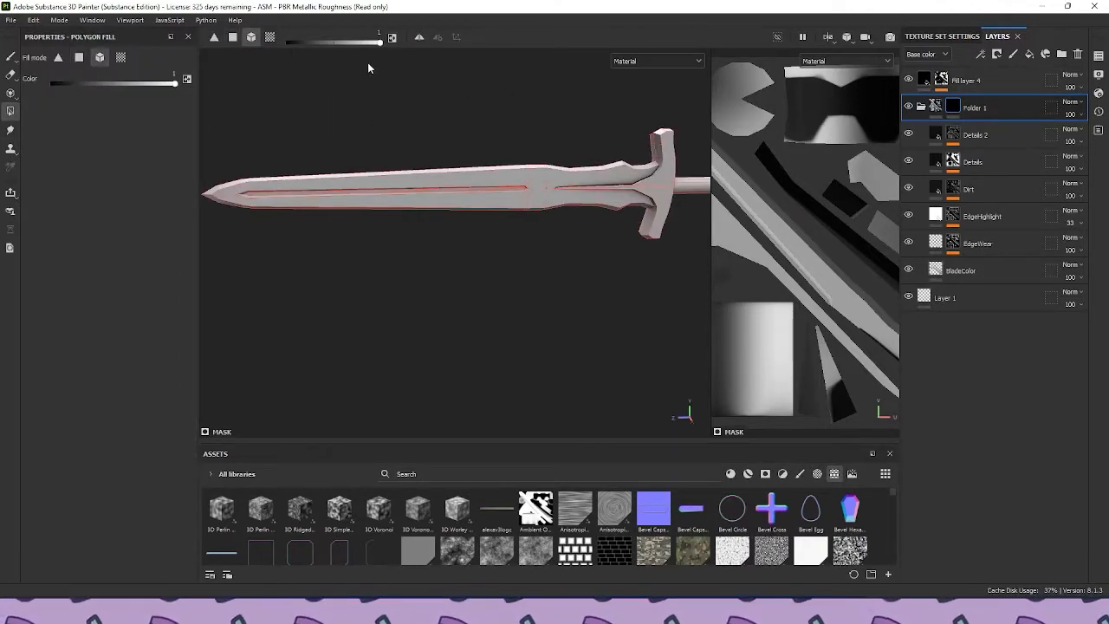
pyautogui.click(551, 173)
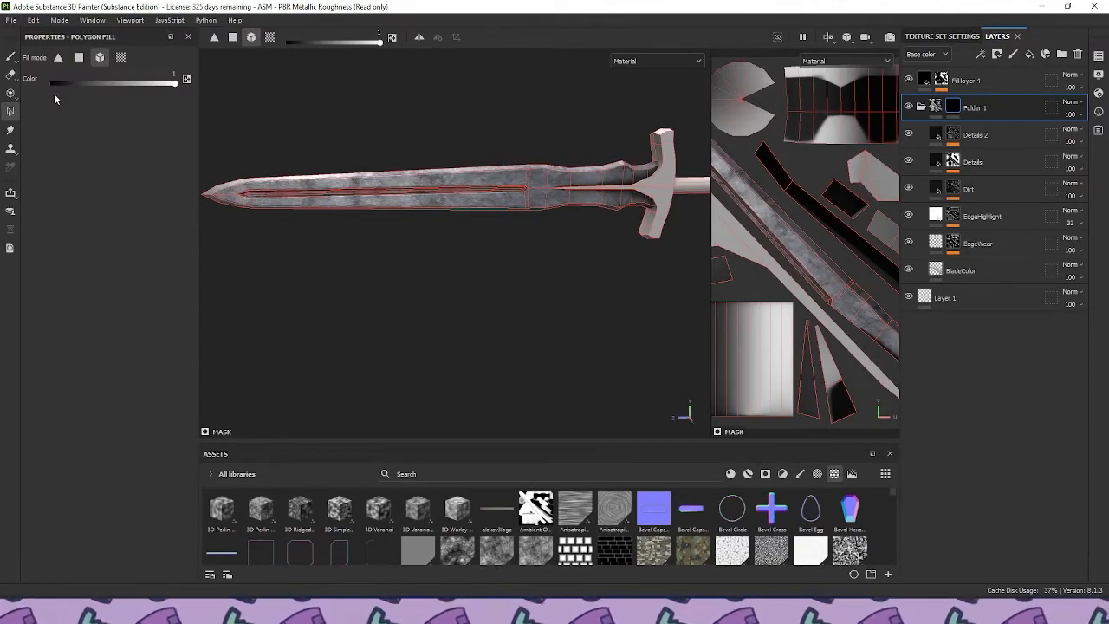
pyautogui.click(11, 56)
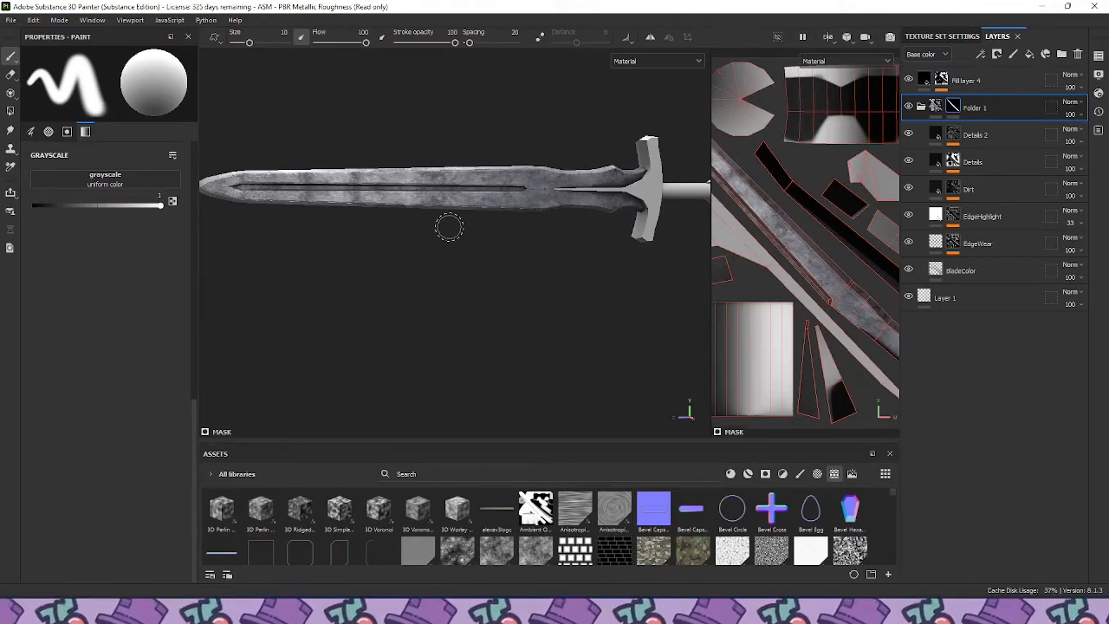
# Collapse Folder 1 and add a new paint layer above it for the guard and handle area
pyautogui.keyDown('alt'); pyautogui.moveTo(520, 196); pyautogui.dragTo(443, 208, button='middle'); pyautogui.keyUp('alt')
pyautogui.keyDown('alt'); pyautogui.moveTo(443, 208); pyautogui.dragTo(498, 217); pyautogui.keyUp('alt')
pyautogui.keyDown('alt'); pyautogui.moveTo(498, 217); pyautogui.dragTo(417, 213, button='middle'); pyautogui.keyUp('alt')
pyautogui.scroll(2, 474, 197)
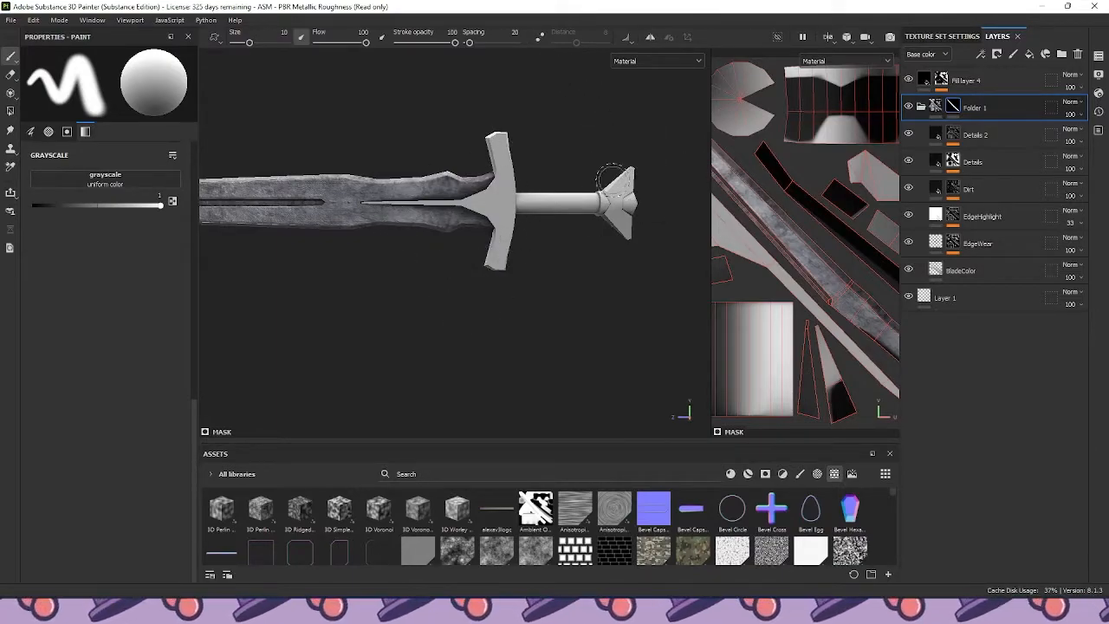
pyautogui.click(920, 107)
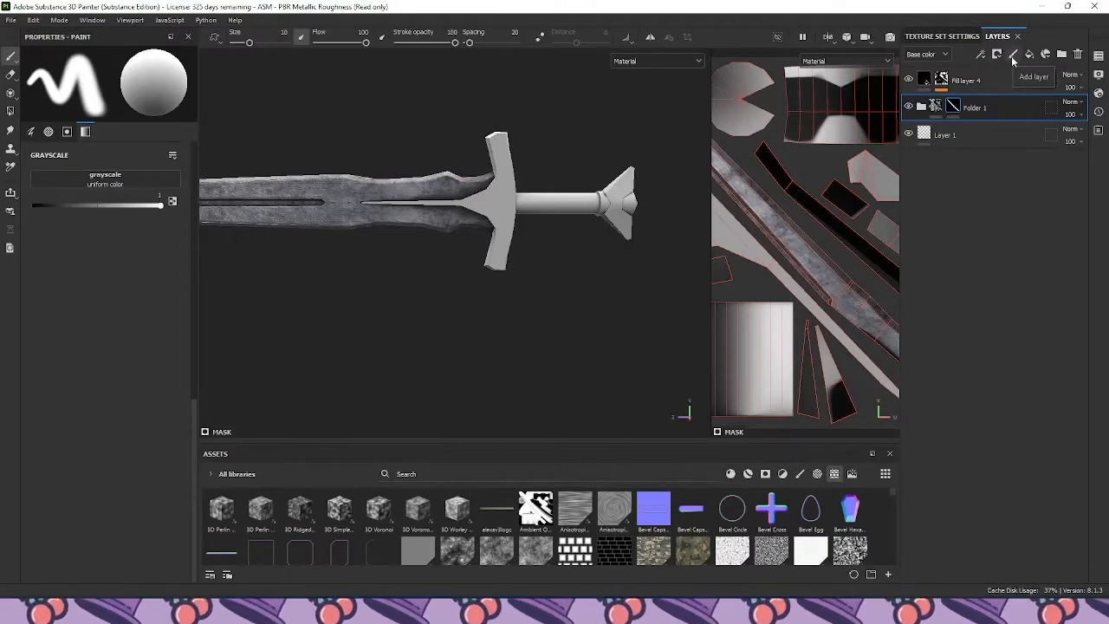
pyautogui.click(1013, 55)
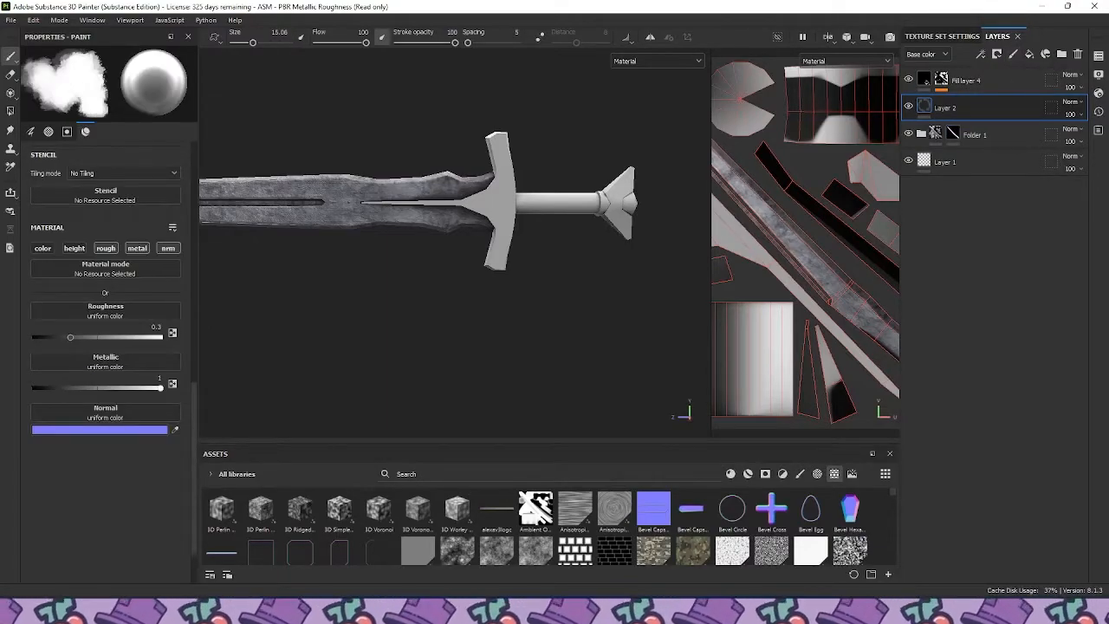
# Choose the Artistic Hea... brush for Layer 2, enabling its color channel and disabling roughness and metallic
pyautogui.click(801, 474)
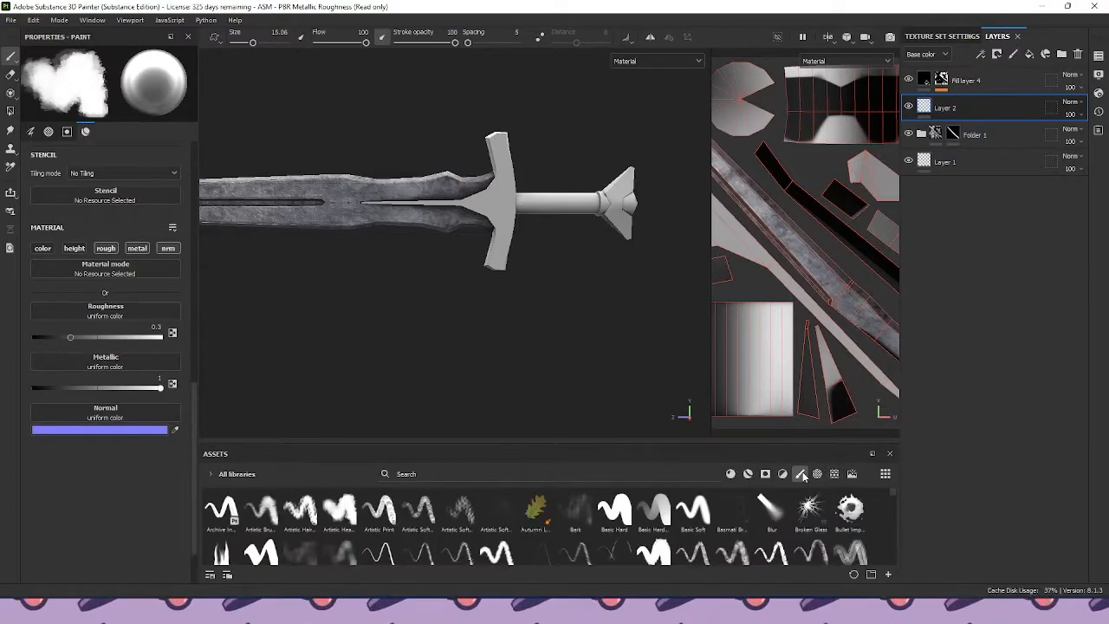
pyautogui.click(349, 513)
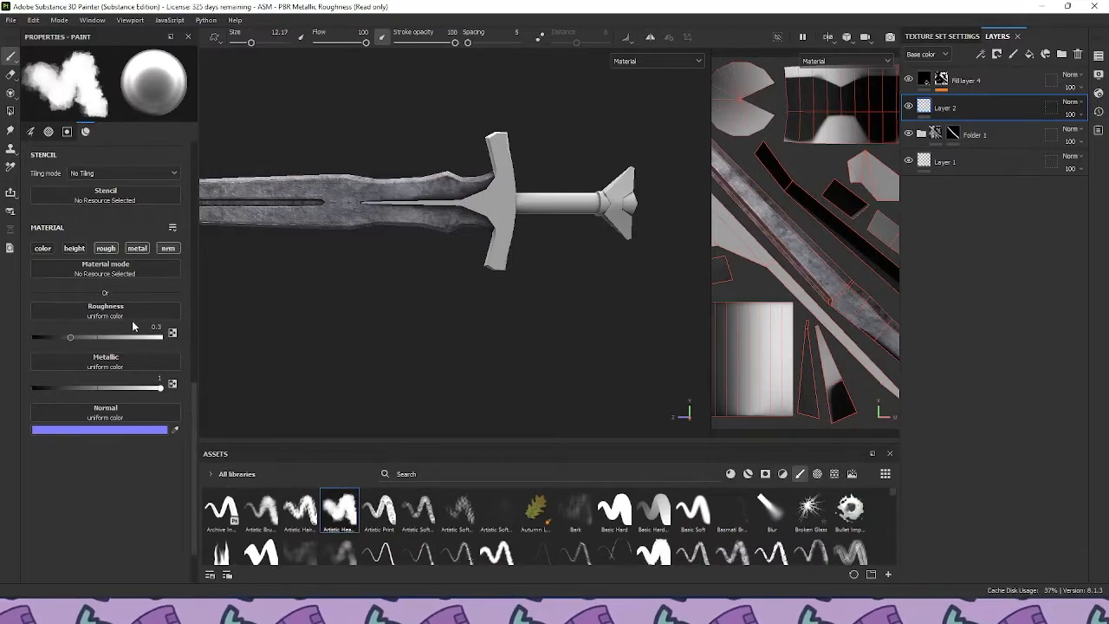
pyautogui.click(49, 249)
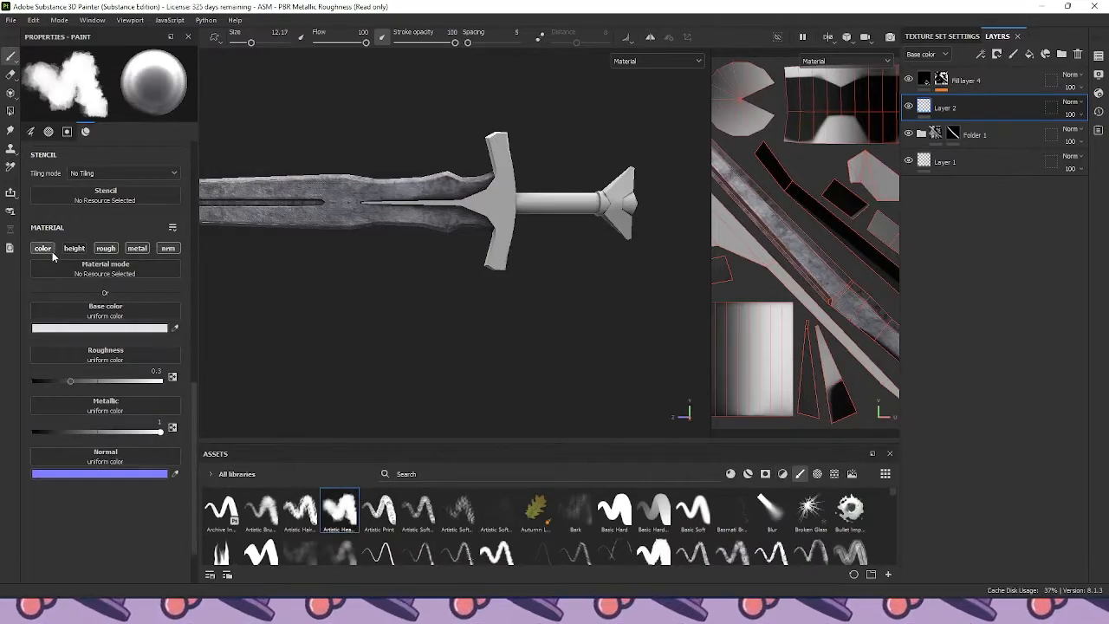
pyautogui.click(104, 249)
pyautogui.click(138, 248)
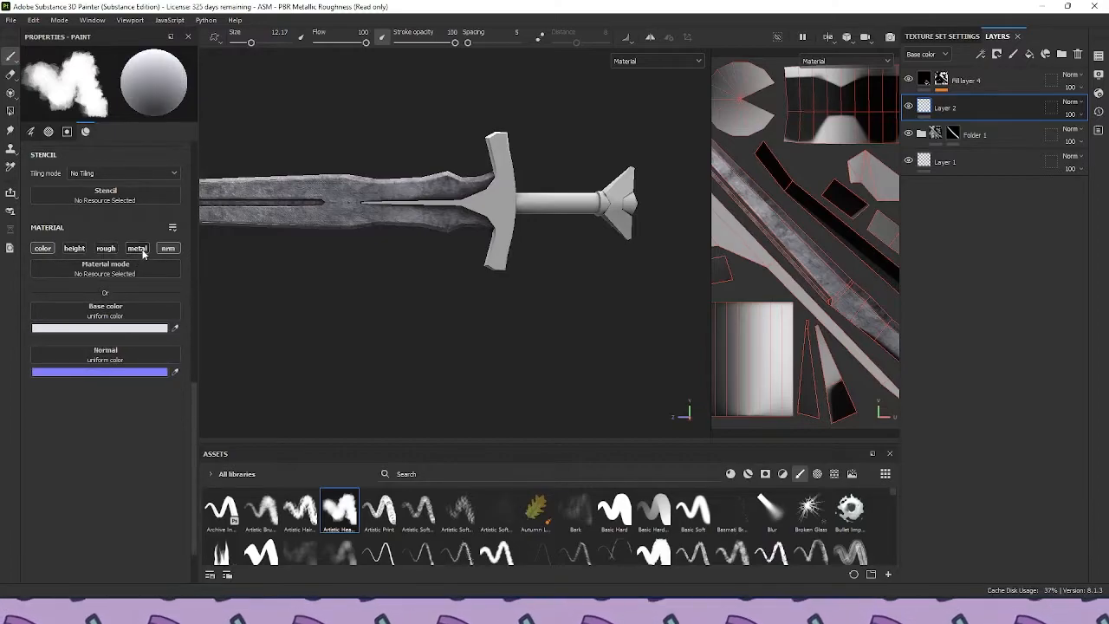
# Set the brush's base color to dark grey 55565C and paint the blade side of the guard
pyautogui.click(117, 329)
pyautogui.moveTo(123, 321); pyautogui.dragTo(109, 379)
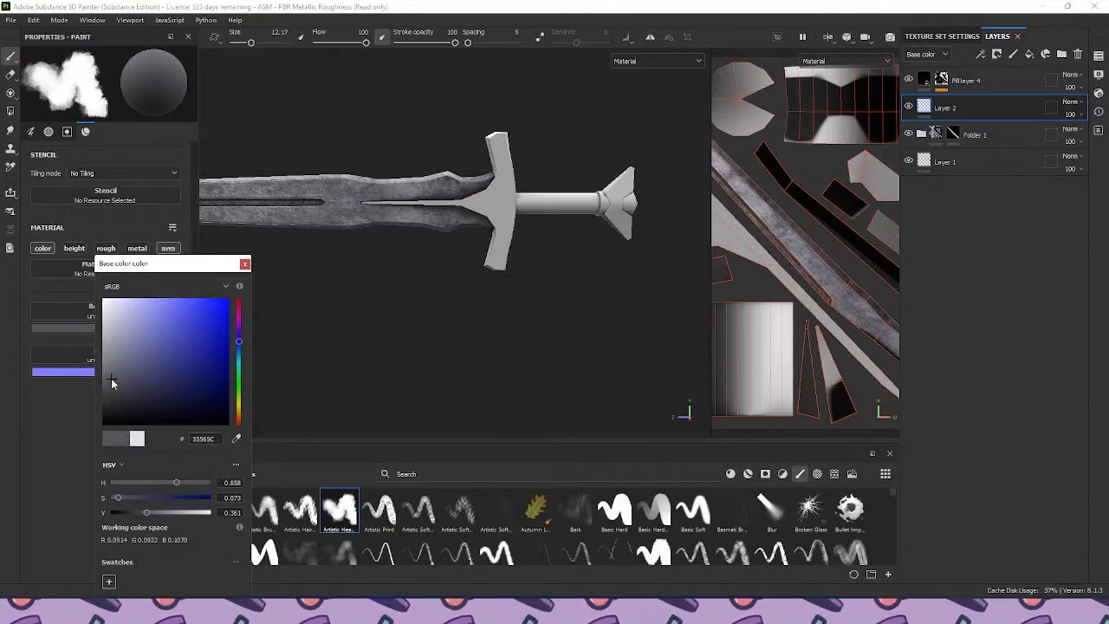
pyautogui.click(247, 267)
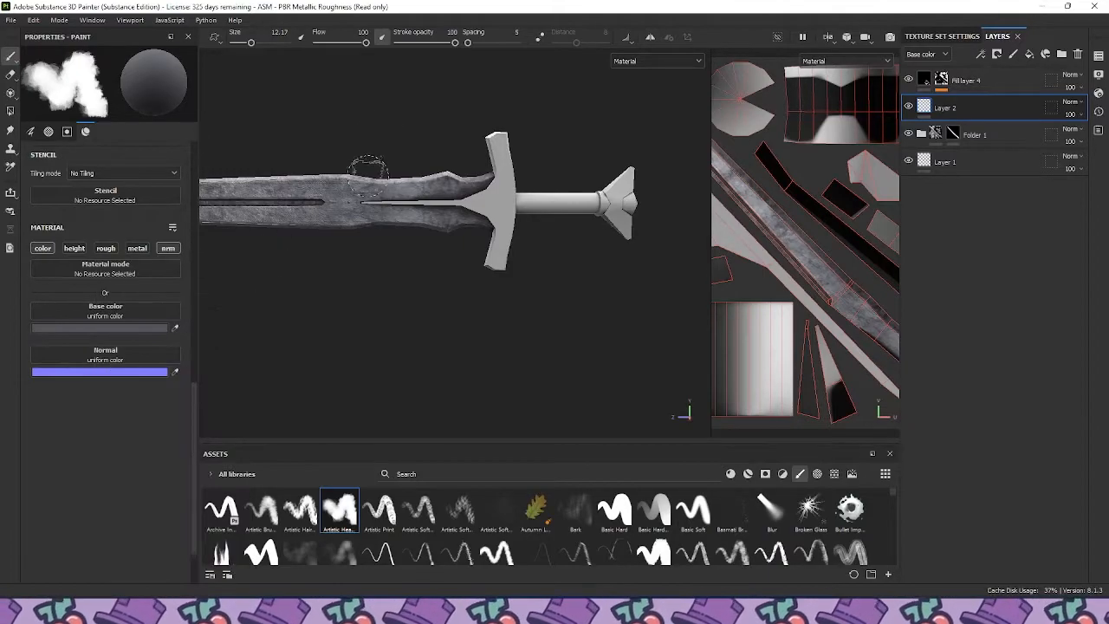
pyautogui.scroll(2, 487, 151)
pyautogui.moveTo(497, 144)
pyautogui.mouseDown()
pyautogui.moveTo(509, 184)
pyautogui.moveTo(503, 254)
pyautogui.moveTo(402, 210)
pyautogui.moveTo(267, 214)
pyautogui.mouseUp()
pyautogui.moveTo(498, 177)
pyautogui.keyDown('alt'); pyautogui.mouseDown()
pyautogui.moveTo(481, 199)
pyautogui.moveTo(325, 269)
pyautogui.mouseUp(); pyautogui.keyUp('alt')
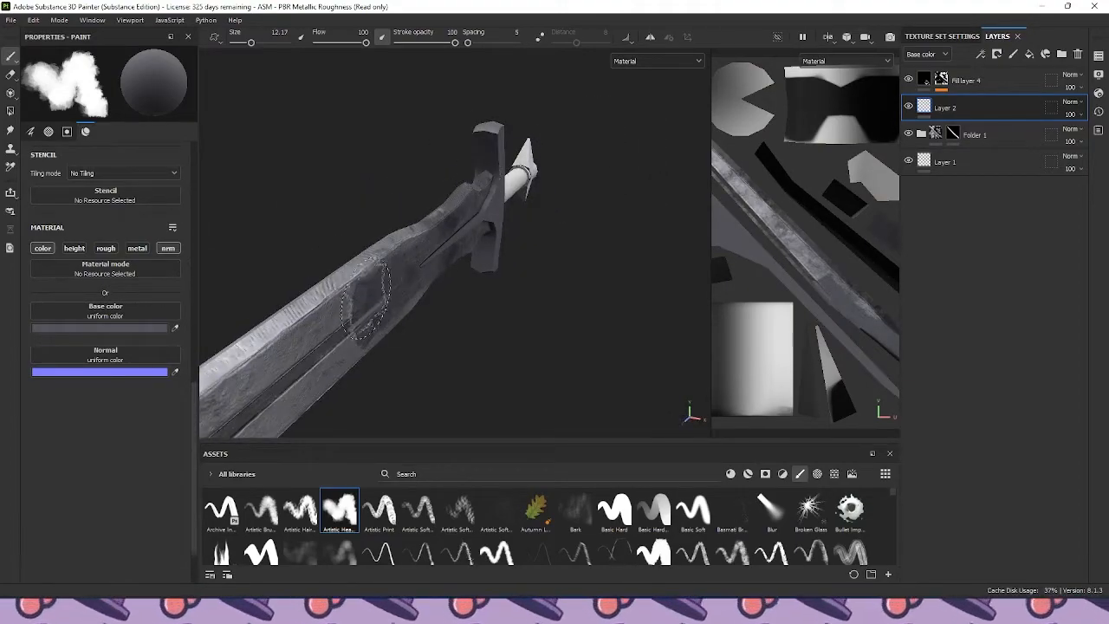
# Paint the remaining faces of the guard, the pommel and the adjoining end of the handle dark grey
pyautogui.keyDown('alt'); pyautogui.moveTo(575, 161); pyautogui.dragTo(403, 140); pyautogui.keyUp('alt')
pyautogui.keyDown('alt'); pyautogui.moveTo(523, 185); pyautogui.dragTo(358, 196, button='middle'); pyautogui.keyUp('alt')
pyautogui.moveTo(489, 173)
pyautogui.mouseDown()
pyautogui.moveTo(485, 245)
pyautogui.moveTo(469, 253)
pyautogui.moveTo(425, 240)
pyautogui.mouseUp()
pyautogui.moveTo(453, 320)
pyautogui.keyDown('alt'); pyautogui.mouseDown()
pyautogui.moveTo(318, 271)
pyautogui.moveTo(307, 249)
pyautogui.mouseUp(); pyautogui.keyUp('alt')
pyautogui.keyDown('alt'); pyautogui.moveTo(307, 250); pyautogui.dragTo(454, 213, button='middle'); pyautogui.keyUp('alt')
pyautogui.moveTo(336, 184)
pyautogui.mouseDown()
pyautogui.moveTo(349, 263)
pyautogui.moveTo(307, 245)
pyautogui.moveTo(360, 195)
pyautogui.mouseUp()
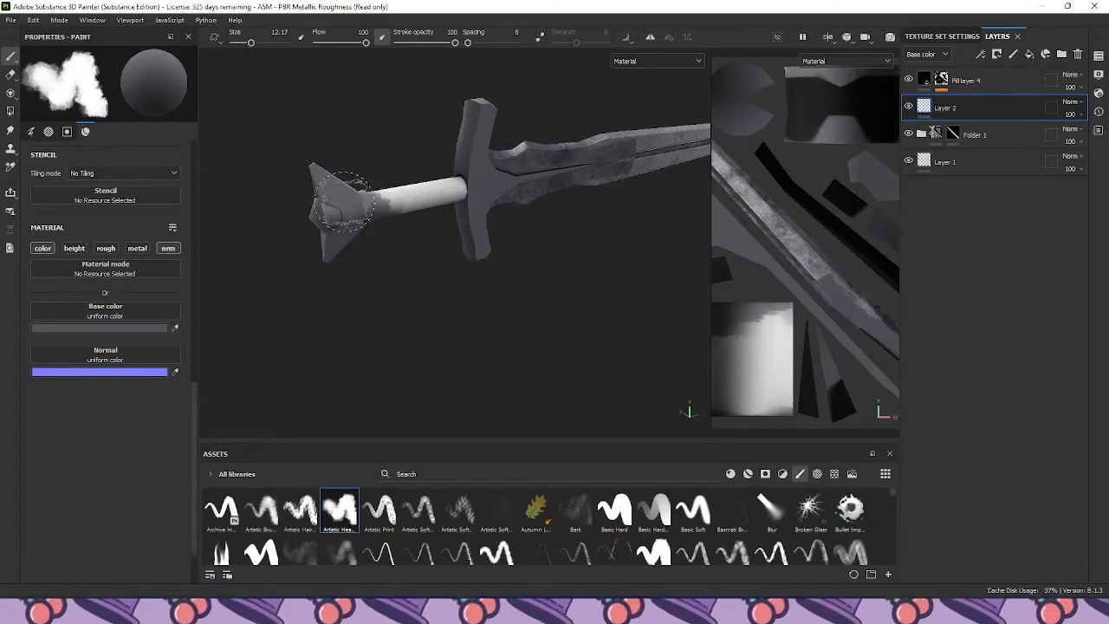
pyautogui.moveTo(398, 139)
pyautogui.keyDown('alt'); pyautogui.mouseDown()
pyautogui.moveTo(508, 116)
pyautogui.moveTo(668, 149)
pyautogui.mouseUp(); pyautogui.keyUp('alt')
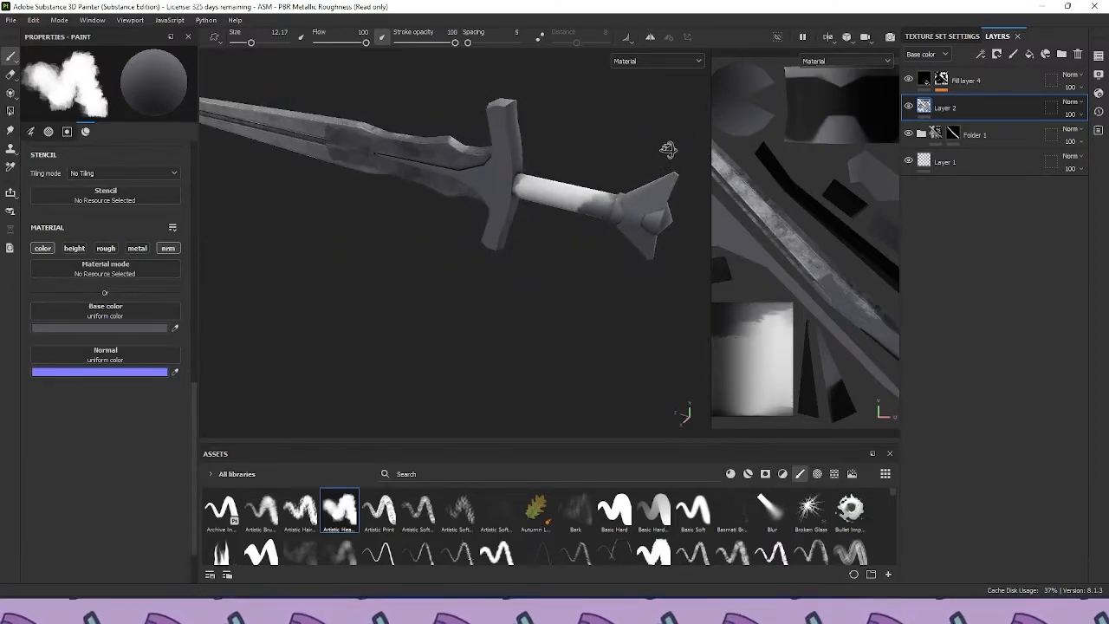
# Turn on symmetry painting and set it to Mirror X
pyautogui.click(657, 39)
pyautogui.moveTo(622, 168)
pyautogui.keyDown('alt'); pyautogui.mouseDown()
pyautogui.moveTo(520, 154)
pyautogui.moveTo(480, 162)
pyautogui.moveTo(487, 191)
pyautogui.mouseUp(); pyautogui.keyUp('alt')
pyautogui.keyDown('alt'); pyautogui.moveTo(489, 82); pyautogui.dragTo(537, 111); pyautogui.keyUp('alt')
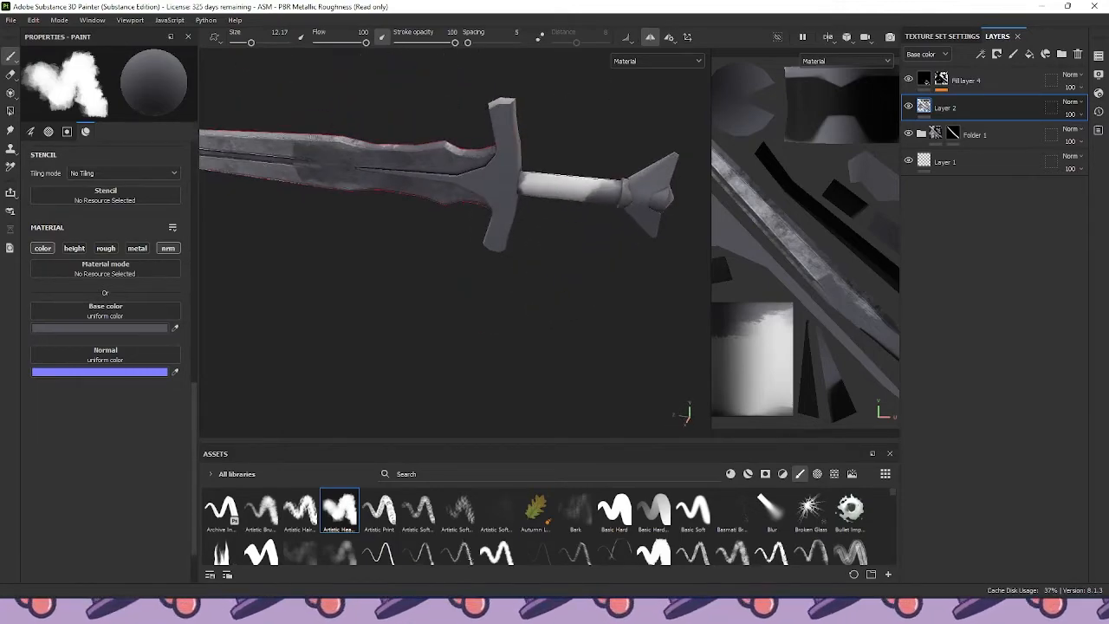
pyautogui.click(668, 40)
pyautogui.click(724, 79)
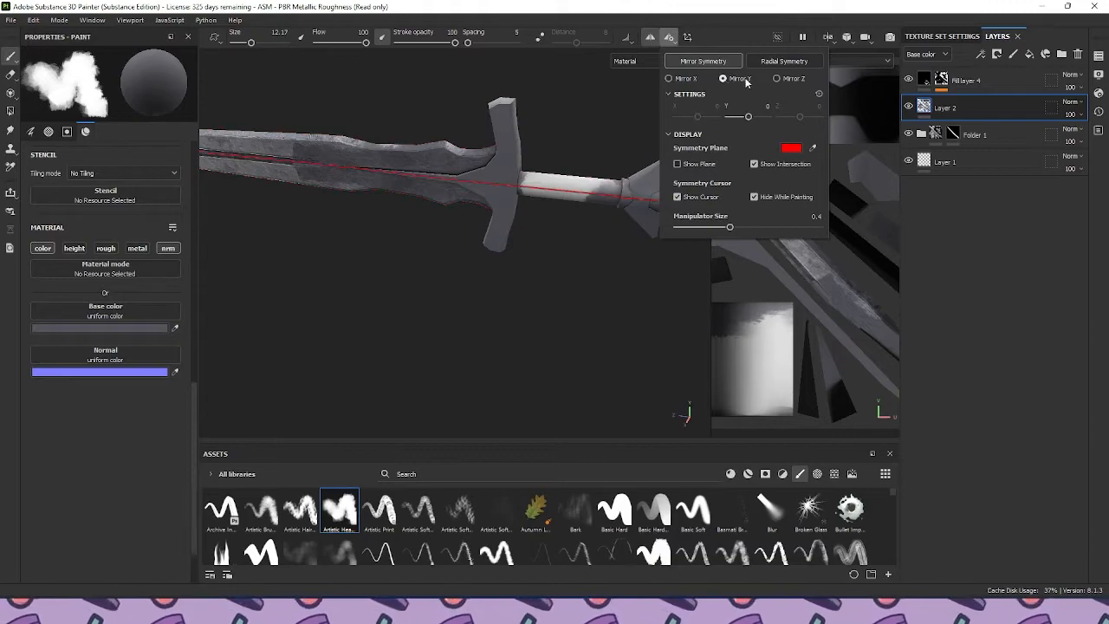
pyautogui.click(677, 79)
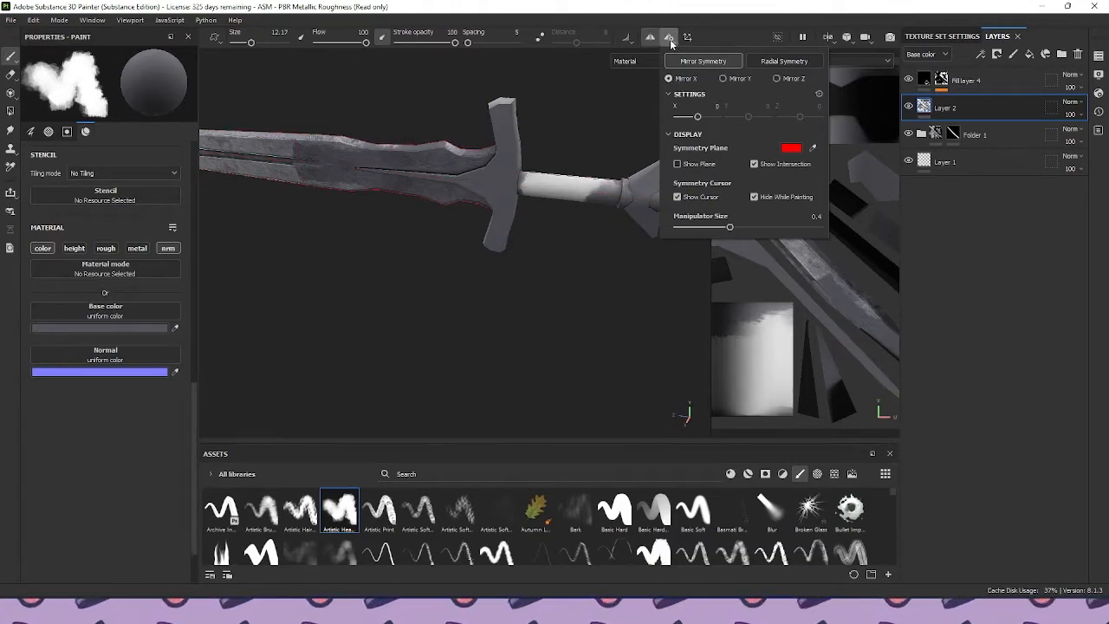
pyautogui.click(668, 40)
# Paint the guard end of the handle and touch up the pommel in dark grey with symmetry on
pyautogui.keyDown('alt'); pyautogui.moveTo(581, 150); pyautogui.dragTo(549, 141); pyautogui.keyUp('alt')
pyautogui.keyDown('alt'); pyautogui.moveTo(551, 138); pyautogui.dragTo(488, 146, button='middle'); pyautogui.keyUp('alt')
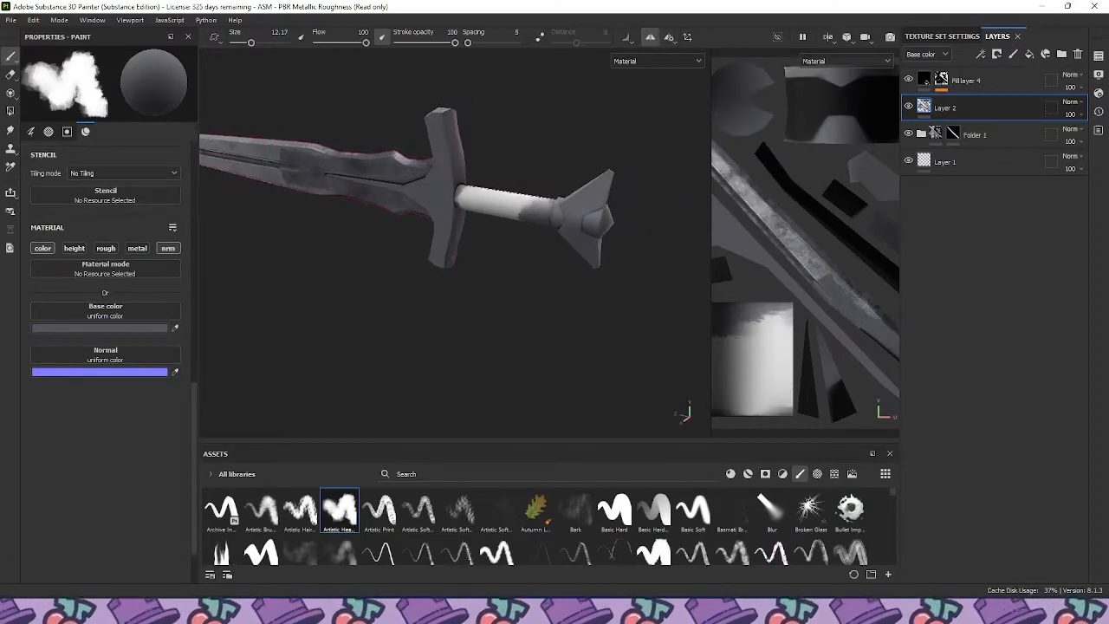
pyautogui.keyDown('alt'); pyautogui.moveTo(483, 274); pyautogui.dragTo(532, 252); pyautogui.keyUp('alt')
pyautogui.keyDown('alt'); pyautogui.moveTo(560, 154); pyautogui.dragTo(569, 117); pyautogui.keyUp('alt')
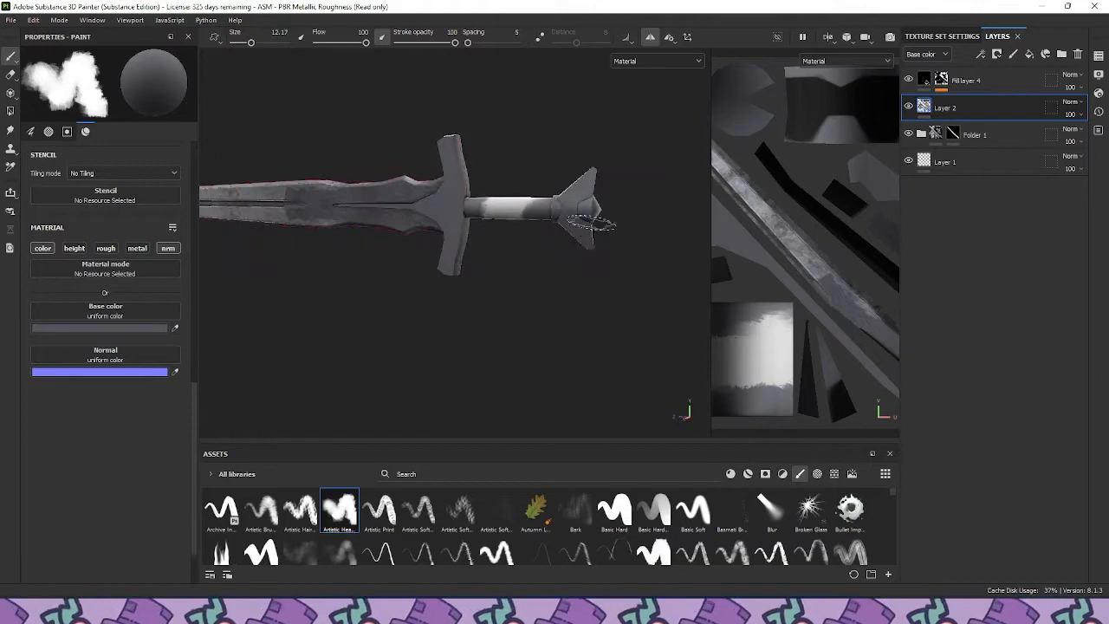
pyautogui.keyDown('alt'); pyautogui.moveTo(592, 223); pyautogui.dragTo(579, 208); pyautogui.keyUp('alt')
pyautogui.keyDown('alt'); pyautogui.moveTo(578, 273); pyautogui.dragTo(557, 303); pyautogui.keyUp('alt')
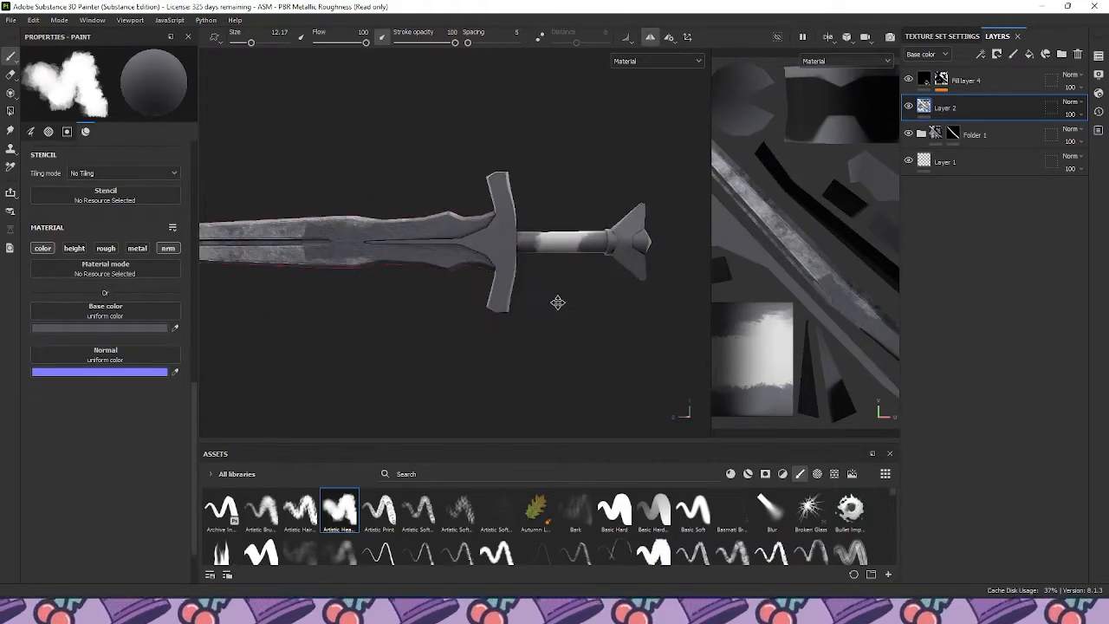
# Paint darker shading over the guard and pommel with base color 25262A, flow 21 and stroke opacity 42
pyautogui.click(100, 327)
pyautogui.moveTo(116, 396); pyautogui.dragTo(118, 408)
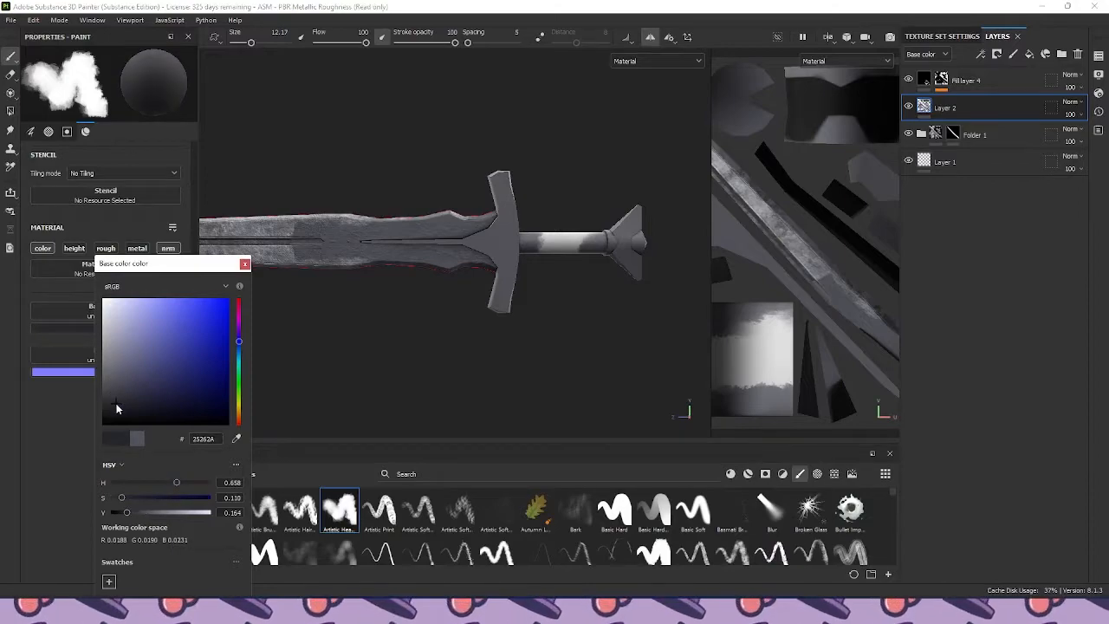
pyautogui.click(244, 264)
pyautogui.moveTo(429, 43); pyautogui.dragTo(327, 42)
pyautogui.keyDown('alt'); pyautogui.moveTo(390, 111); pyautogui.dragTo(406, 224); pyautogui.keyUp('alt')
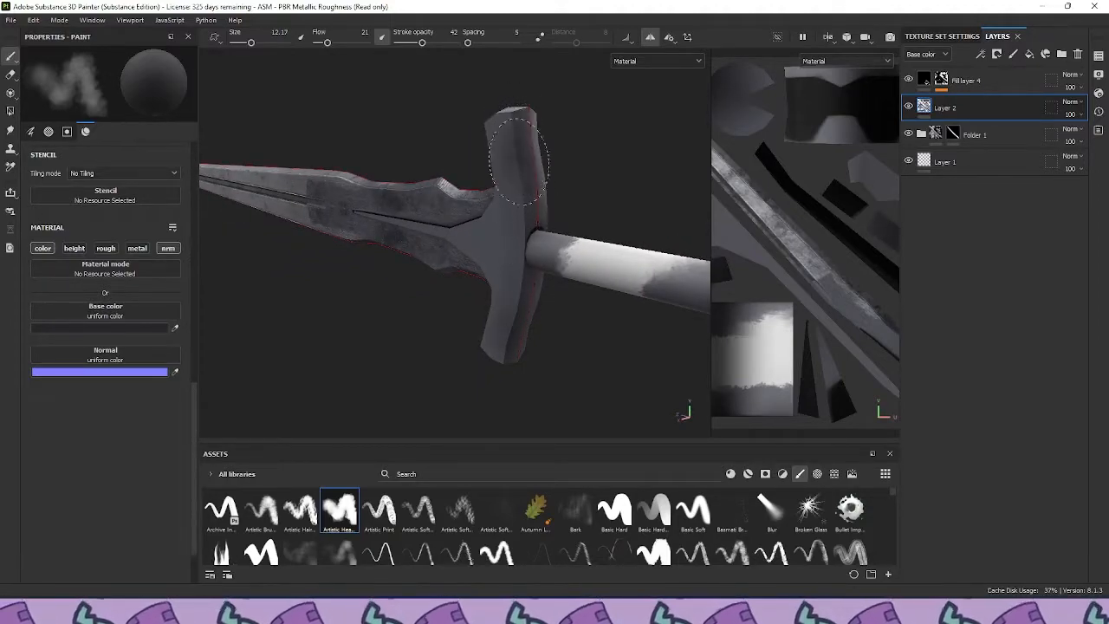
pyautogui.moveTo(517, 278)
pyautogui.keyDown('alt'); pyautogui.mouseDown()
pyautogui.moveTo(460, 255)
pyautogui.moveTo(488, 139)
pyautogui.mouseUp(); pyautogui.keyUp('alt')
pyautogui.moveTo(513, 90)
pyautogui.mouseDown()
pyautogui.moveTo(483, 208)
pyautogui.moveTo(521, 331)
pyautogui.moveTo(467, 290)
pyautogui.mouseUp()
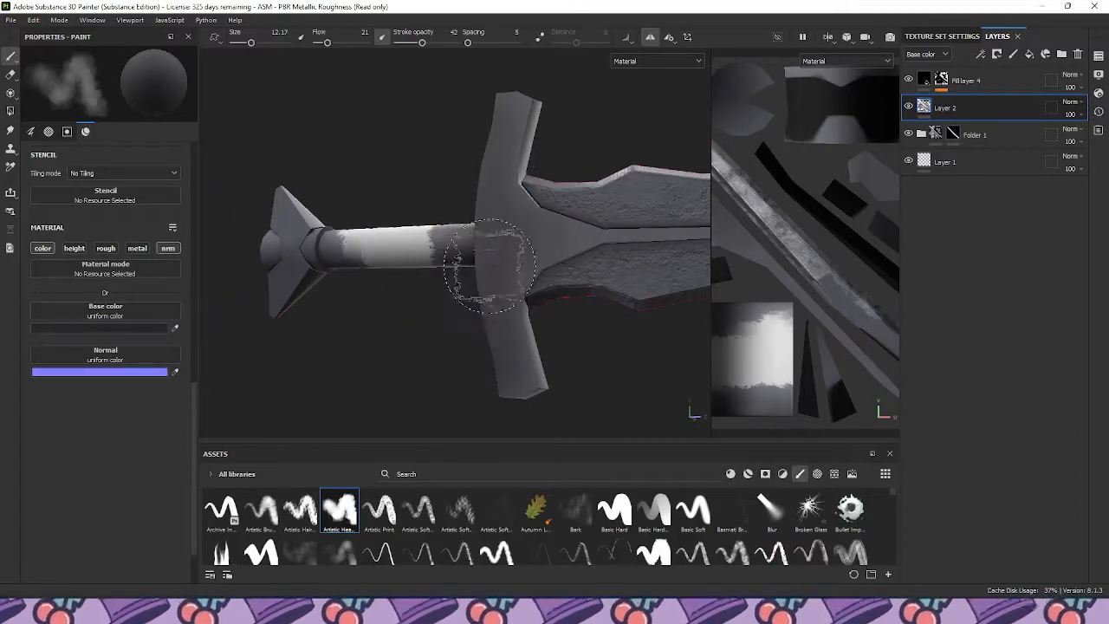
pyautogui.keyDown('alt'); pyautogui.moveTo(312, 260); pyautogui.dragTo(554, 193); pyautogui.keyUp('alt')
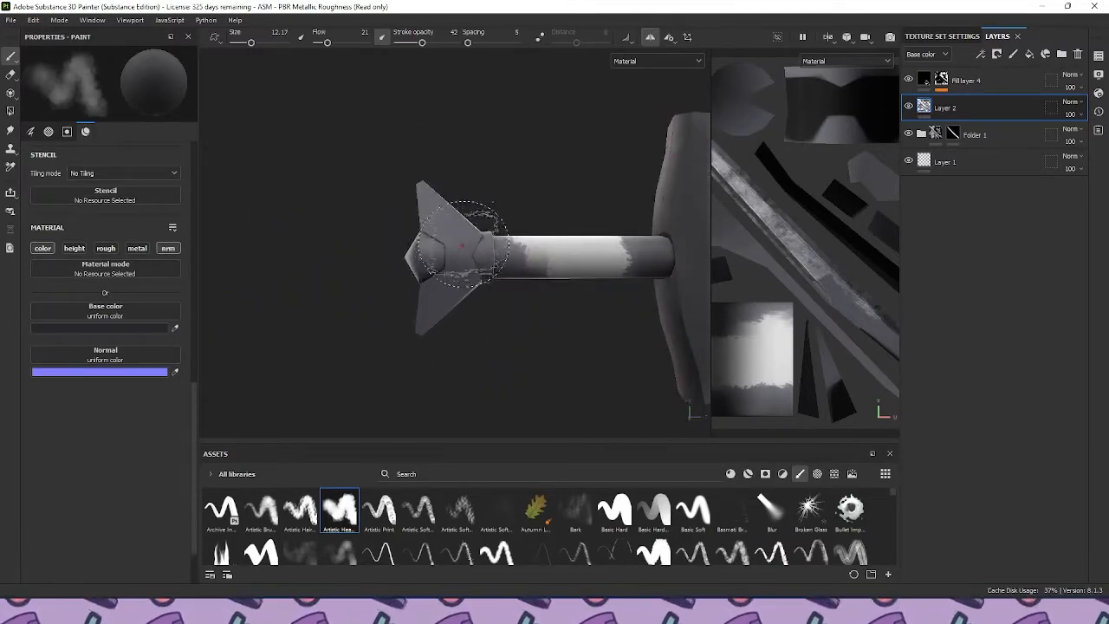
pyautogui.moveTo(482, 356)
pyautogui.keyDown('alt'); pyautogui.mouseDown()
pyautogui.moveTo(515, 337)
pyautogui.moveTo(491, 318)
pyautogui.moveTo(496, 341)
pyautogui.moveTo(374, 297)
pyautogui.moveTo(380, 195)
pyautogui.moveTo(494, 235)
pyautogui.mouseUp(); pyautogui.keyUp('alt')
pyautogui.keyDown('alt'); pyautogui.moveTo(564, 317); pyautogui.dragTo(532, 223); pyautogui.keyUp('alt')
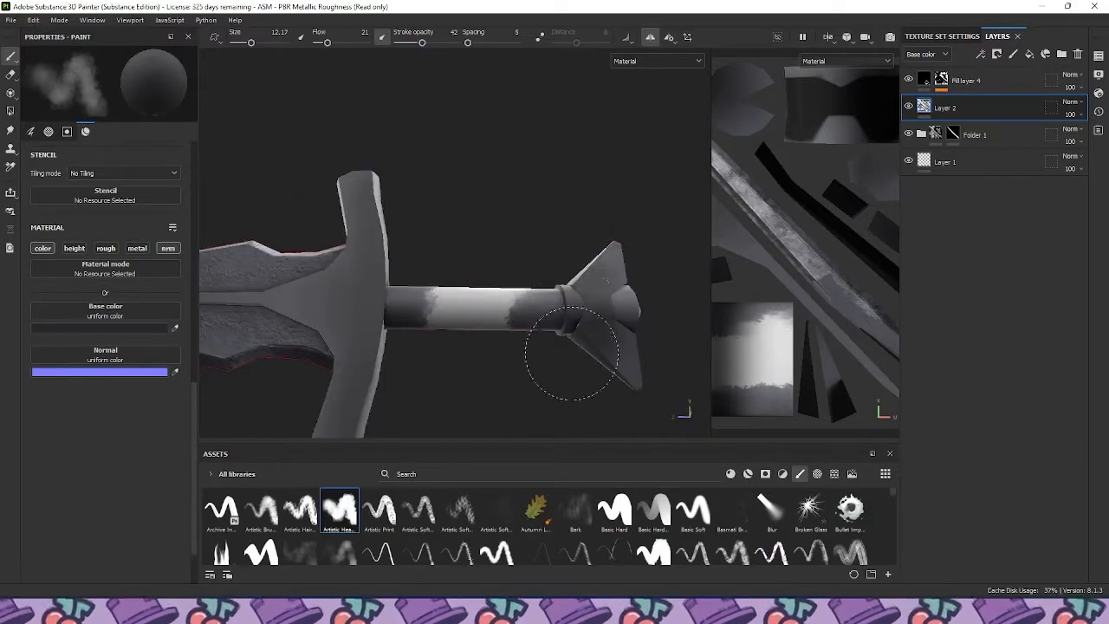
pyautogui.keyDown('alt'); pyautogui.moveTo(531, 389); pyautogui.dragTo(557, 396); pyautogui.keyUp('alt')
pyautogui.keyDown('alt'); pyautogui.moveTo(540, 248); pyautogui.dragTo(555, 279); pyautogui.keyUp('alt')
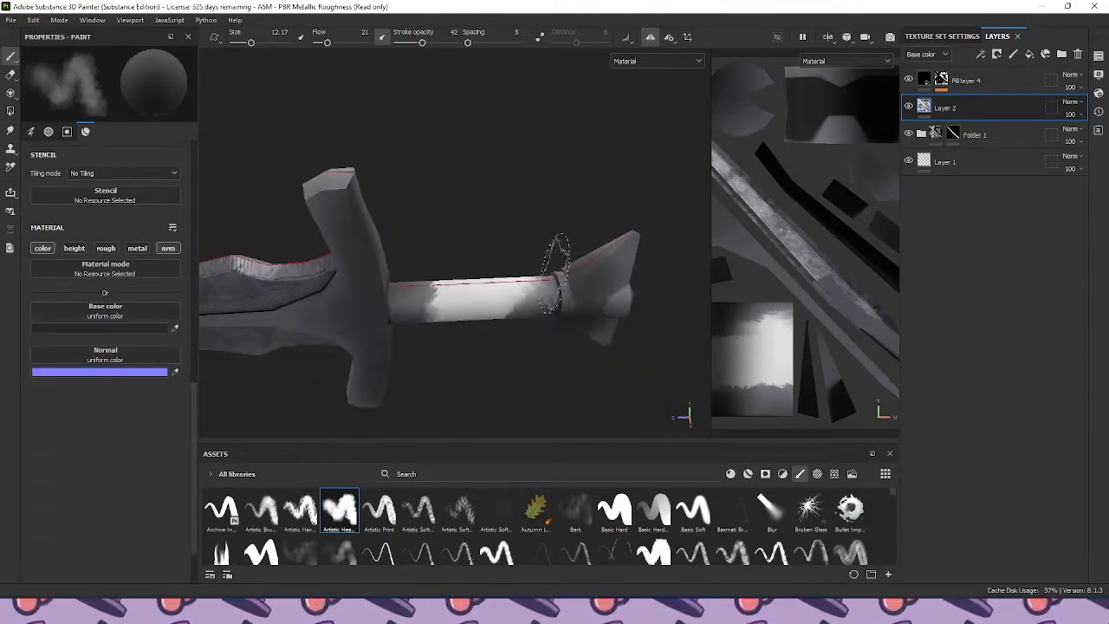
# Paint faint lighter tones over the guard and pommel with base color 7A7A85 and stroke opacity 14
pyautogui.scroll(-2, 347, 363)
pyautogui.click(104, 328)
pyautogui.click(111, 394)
pyautogui.moveTo(111, 393); pyautogui.dragTo(110, 362)
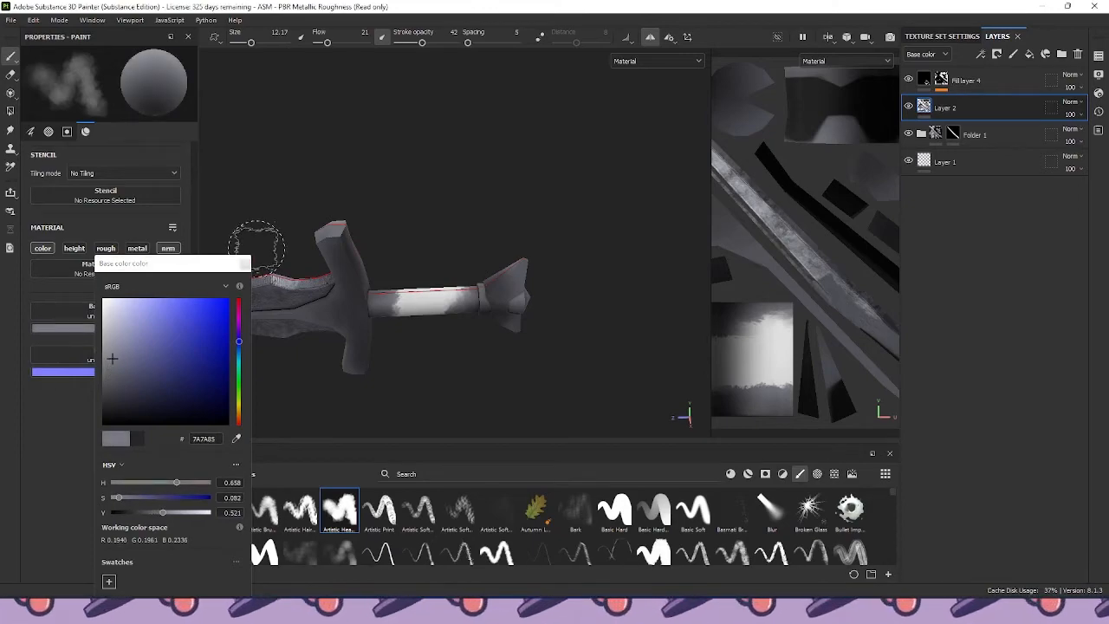
pyautogui.click(245, 263)
pyautogui.moveTo(423, 45); pyautogui.dragTo(405, 44)
pyautogui.keyDown('alt'); pyautogui.moveTo(502, 139); pyautogui.dragTo(549, 113, button='middle'); pyautogui.keyUp('alt')
pyautogui.keyDown('alt'); pyautogui.moveTo(476, 223); pyautogui.dragTo(633, 120, button='middle'); pyautogui.keyUp('alt')
pyautogui.moveTo(354, 190)
pyautogui.mouseDown()
pyautogui.moveTo(516, 190)
pyautogui.moveTo(523, 177)
pyautogui.mouseUp()
pyautogui.keyDown('alt'); pyautogui.moveTo(622, 234); pyautogui.dragTo(305, 229, button='middle'); pyautogui.keyUp('alt')
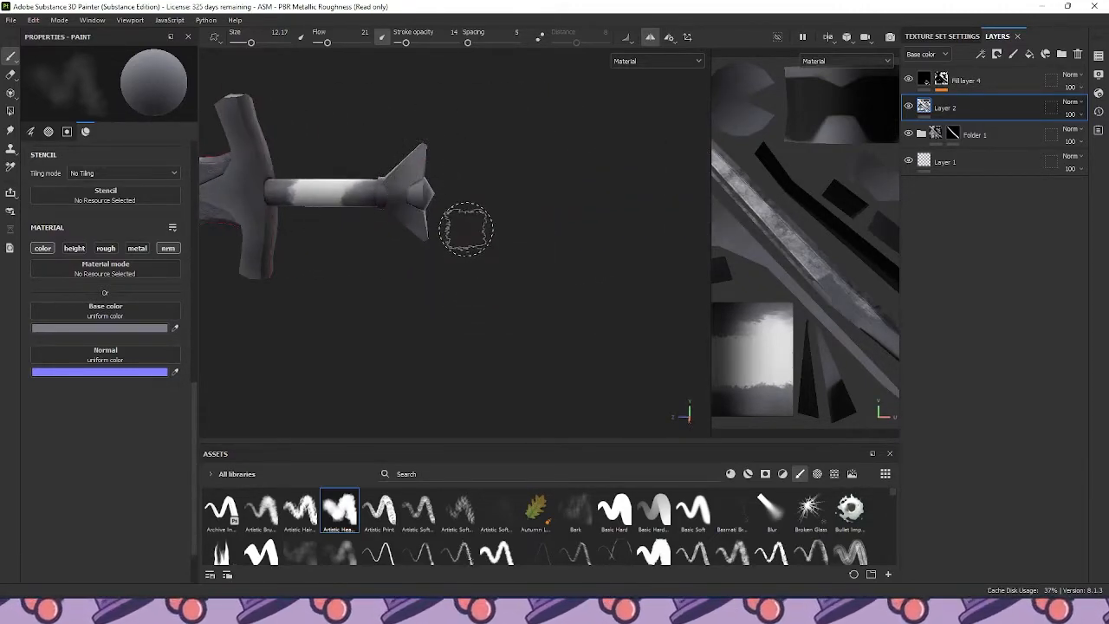
pyautogui.keyDown('alt'); pyautogui.moveTo(487, 229); pyautogui.dragTo(398, 220); pyautogui.keyUp('alt')
pyautogui.keyDown('alt'); pyautogui.moveTo(374, 305); pyautogui.dragTo(550, 262); pyautogui.keyUp('alt')
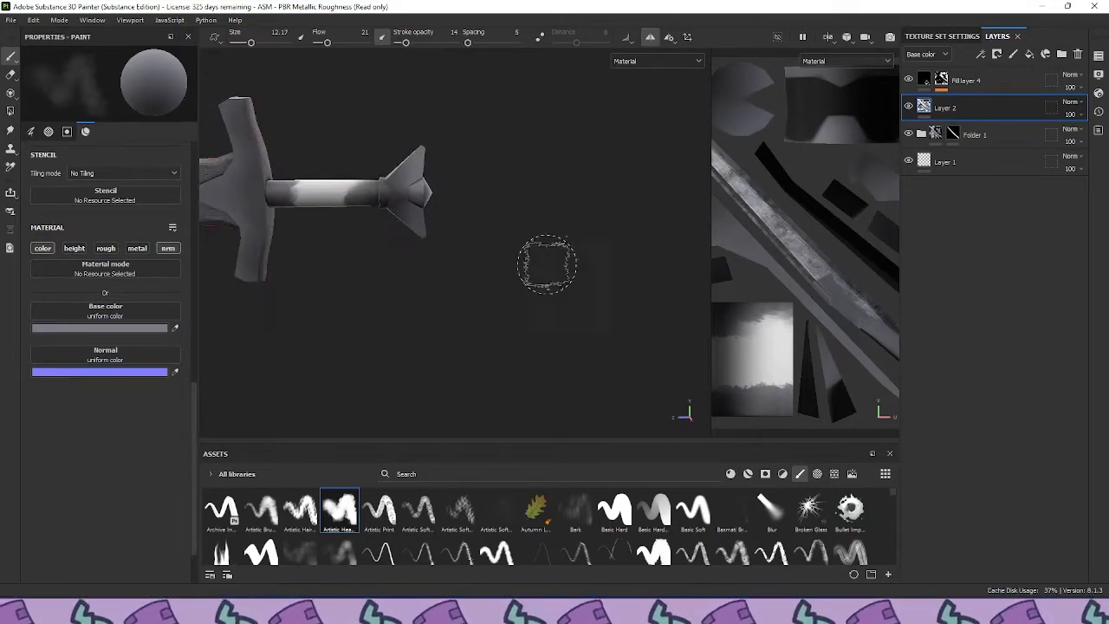
# Set the base color to 4E4F55 and blend the shading on the pommel from all sides
pyautogui.click(161, 327)
pyautogui.moveTo(115, 366); pyautogui.dragTo(111, 382)
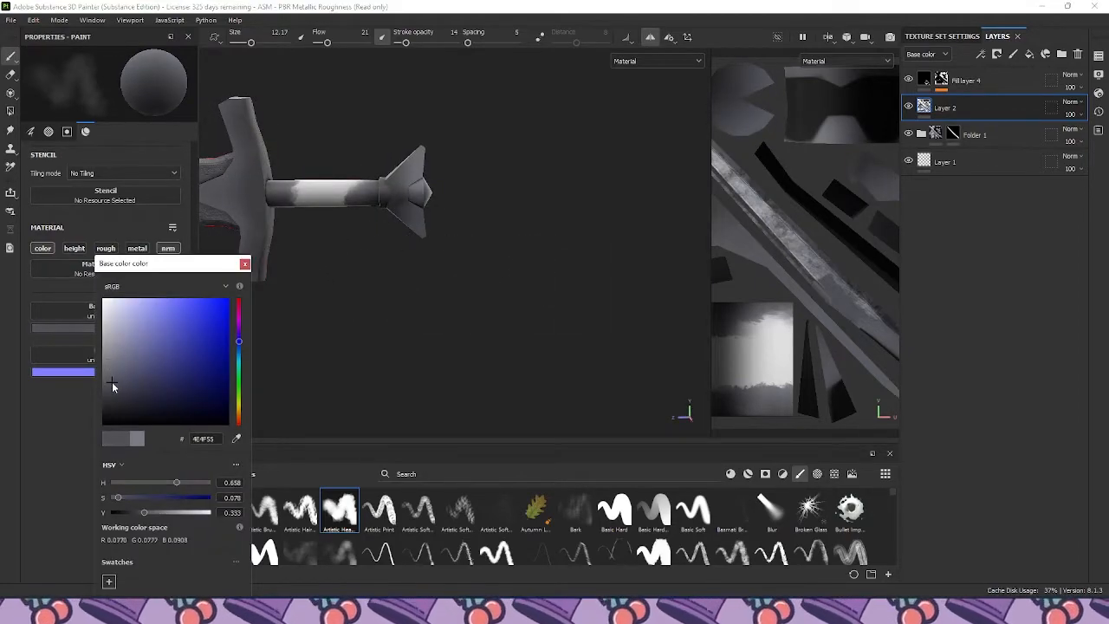
pyautogui.click(244, 264)
pyautogui.scroll(3, 425, 165)
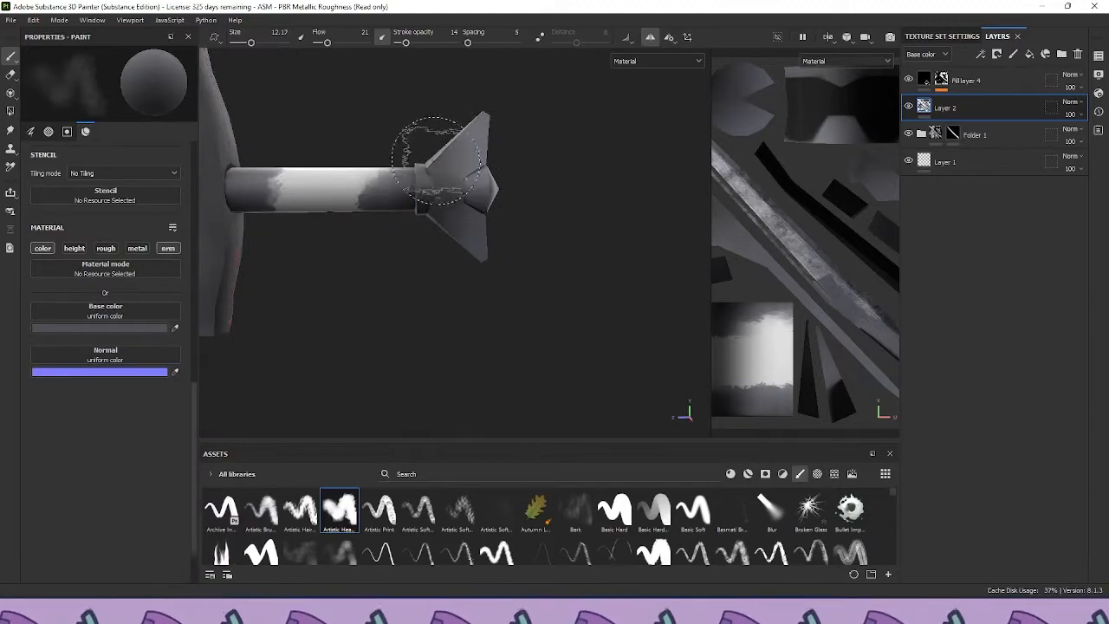
pyautogui.moveTo(433, 168)
pyautogui.keyDown('alt'); pyautogui.mouseDown()
pyautogui.moveTo(424, 225)
pyautogui.moveTo(433, 210)
pyautogui.mouseUp(); pyautogui.keyUp('alt')
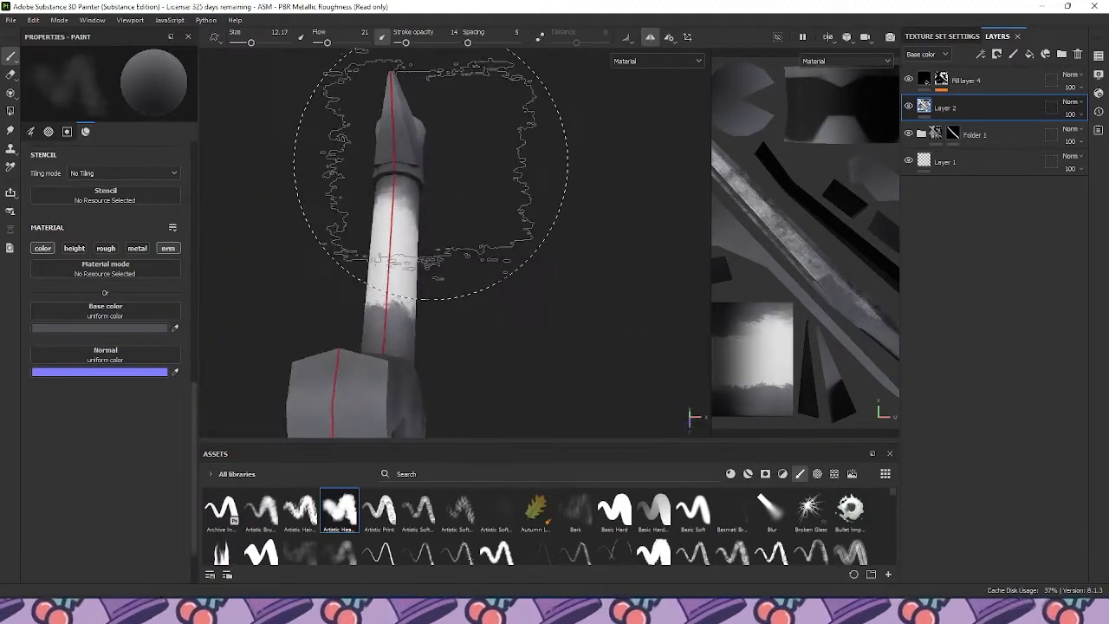
pyautogui.keyDown('alt'); pyautogui.moveTo(290, 168); pyautogui.dragTo(470, 96); pyautogui.keyUp('alt')
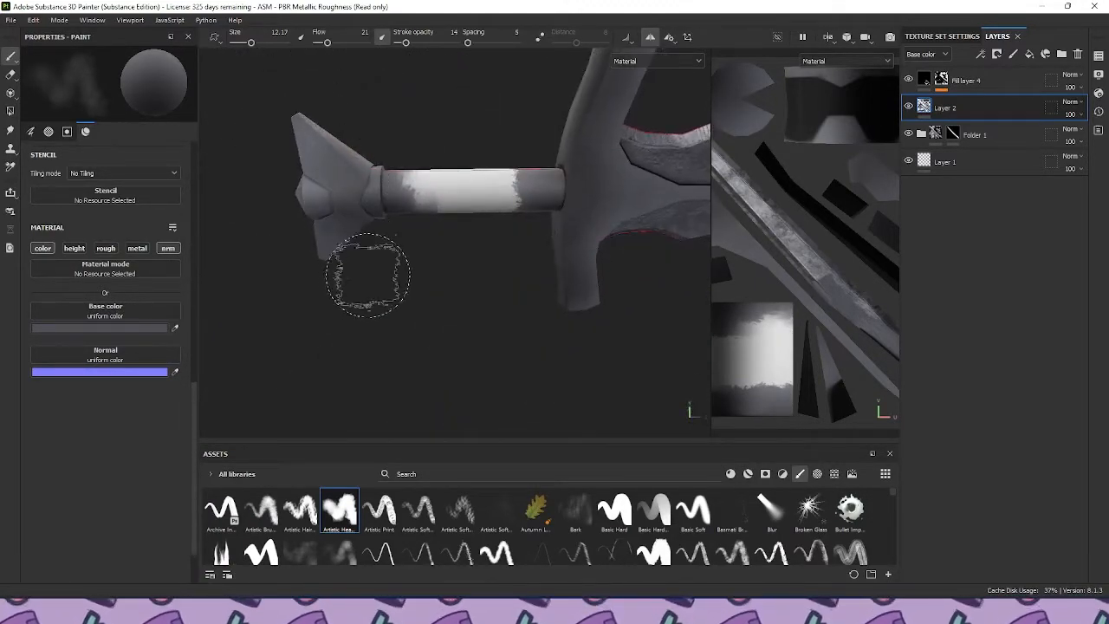
pyautogui.keyDown('alt'); pyautogui.moveTo(359, 221); pyautogui.dragTo(366, 194); pyautogui.keyUp('alt')
pyautogui.keyDown('alt'); pyautogui.moveTo(359, 277); pyautogui.dragTo(409, 242); pyautogui.keyUp('alt')
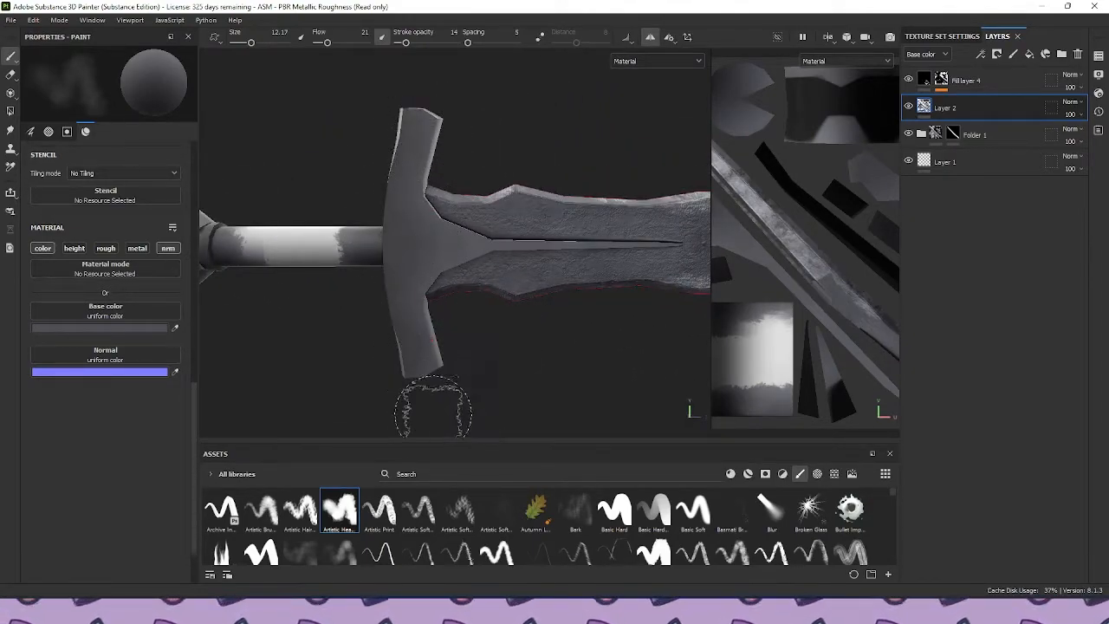
# Blend the shading on the guard's arms, tips and underside with soft mid-grey strokes
pyautogui.keyDown('alt'); pyautogui.moveTo(384, 118); pyautogui.dragTo(425, 112); pyautogui.keyUp('alt')
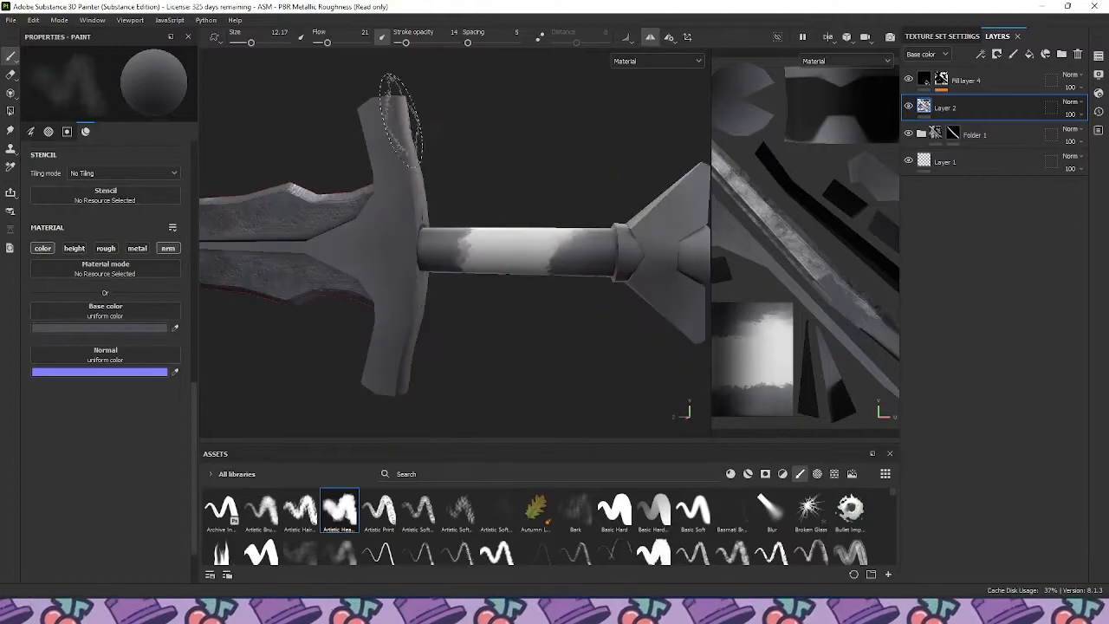
pyautogui.keyDown('alt'); pyautogui.moveTo(329, 376); pyautogui.dragTo(384, 376); pyautogui.keyUp('alt')
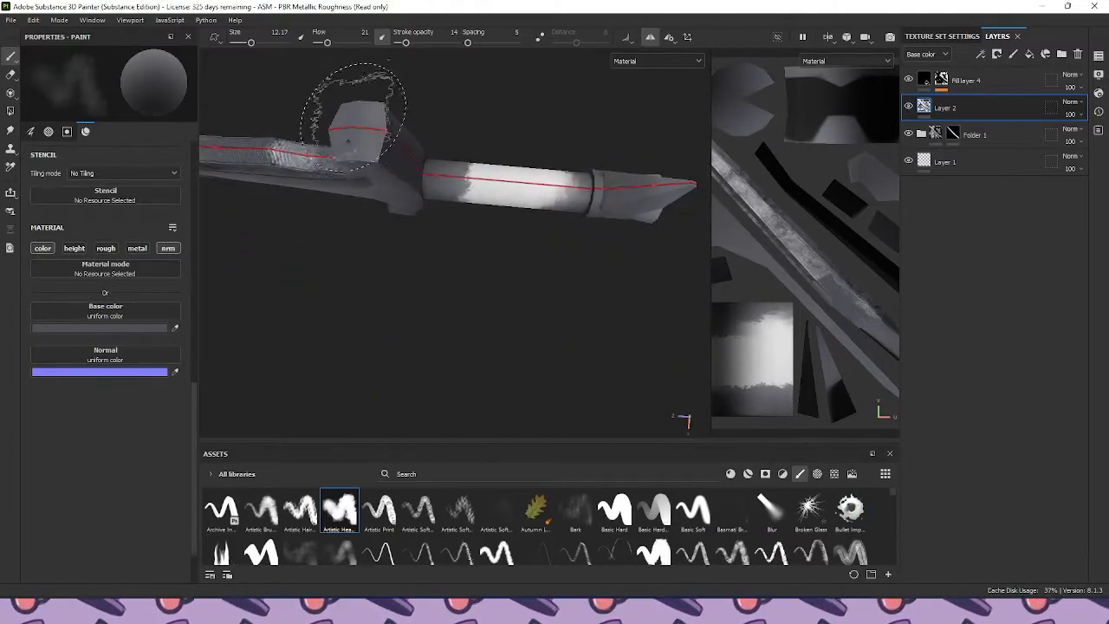
pyautogui.keyDown('alt'); pyautogui.moveTo(367, 198); pyautogui.dragTo(425, 124); pyautogui.keyUp('alt')
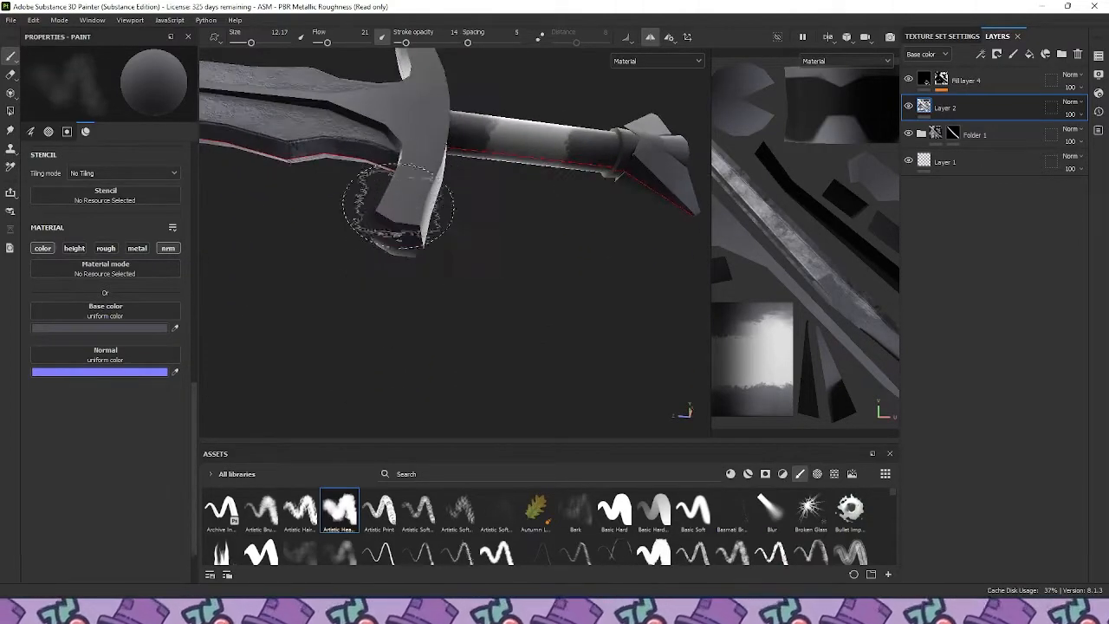
pyautogui.keyDown('alt'); pyautogui.moveTo(378, 299); pyautogui.dragTo(343, 299); pyautogui.keyUp('alt')
pyautogui.scroll(-4, 383, 321)
pyautogui.keyDown('alt'); pyautogui.moveTo(402, 278); pyautogui.dragTo(401, 232); pyautogui.keyUp('alt')
pyautogui.scroll(-3, 399, 295)
pyautogui.keyDown('alt'); pyautogui.moveTo(401, 292); pyautogui.dragTo(428, 199, button='right'); pyautogui.keyUp('alt')
pyautogui.keyDown('alt'); pyautogui.moveTo(428, 199); pyautogui.dragTo(407, 303, button='middle'); pyautogui.keyUp('alt')
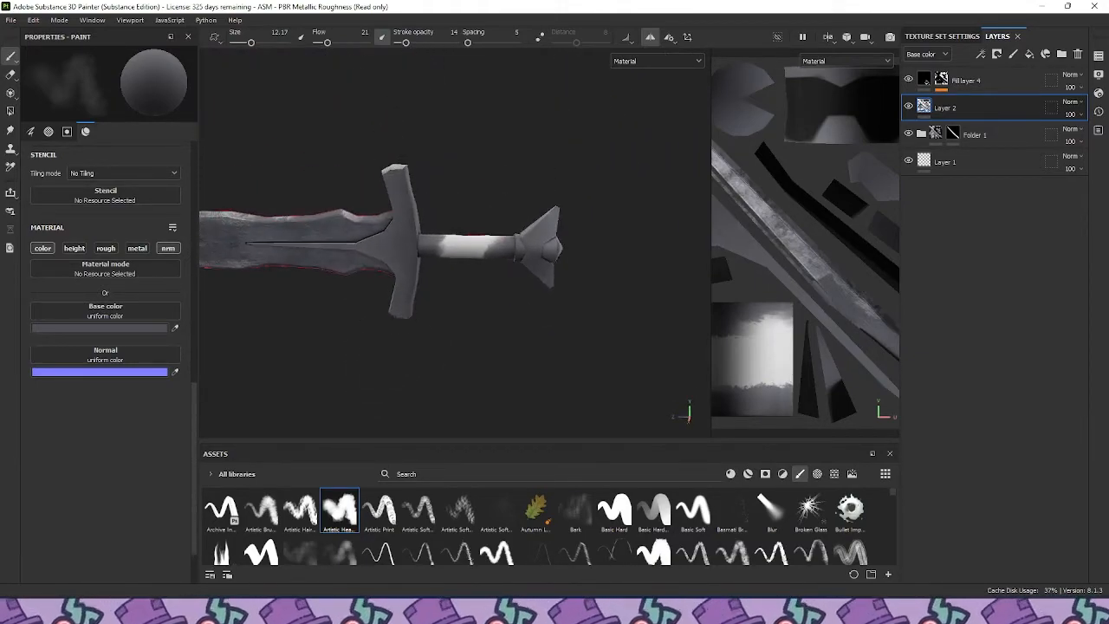
pyautogui.keyDown('alt'); pyautogui.moveTo(407, 303); pyautogui.dragTo(456, 246, button='right'); pyautogui.keyUp('alt')
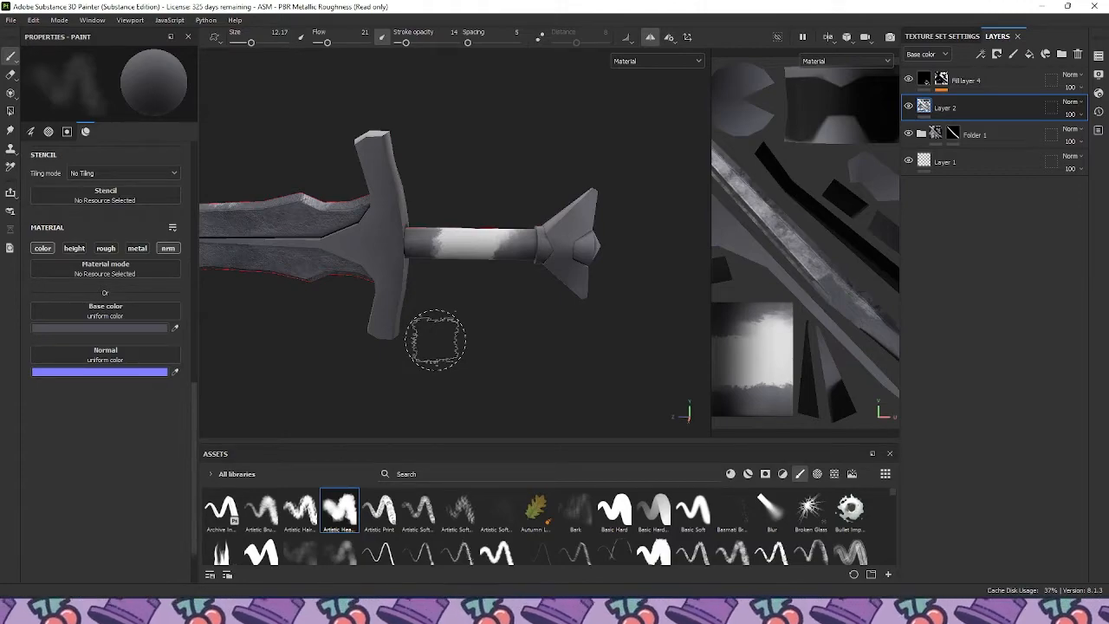
# Copy the layers from Details 2 down to EdgeWear out of Folder 1 and paste them above Layer 2
pyautogui.click(920, 134)
pyautogui.click(975, 162)
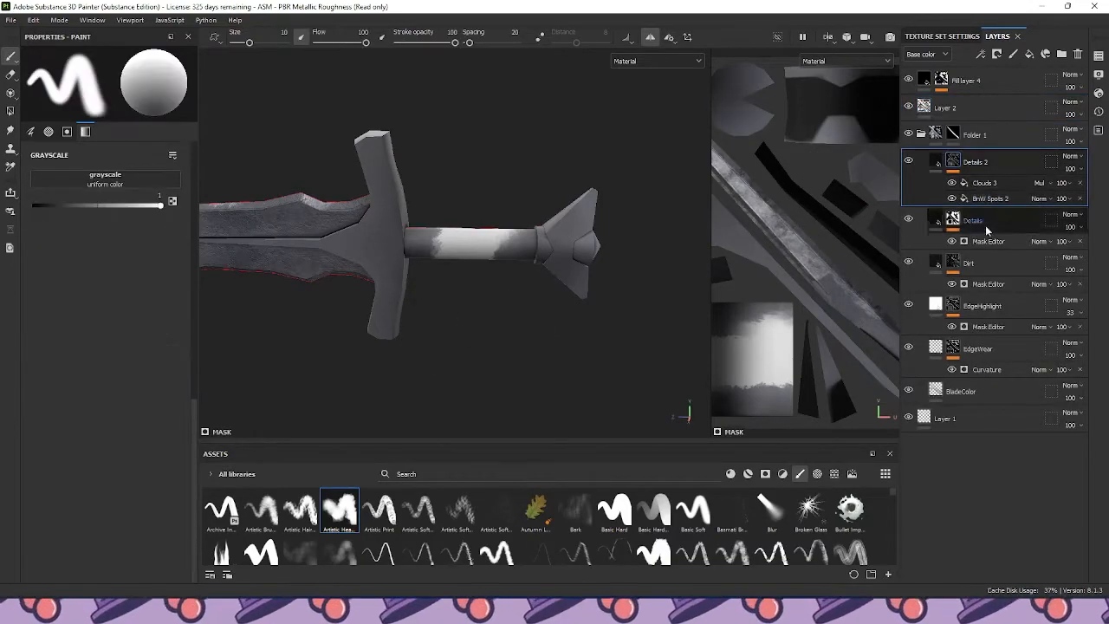
pyautogui.keyDown('shift'); pyautogui.click(994, 338); pyautogui.keyUp('shift')
pyautogui.click(971, 108)
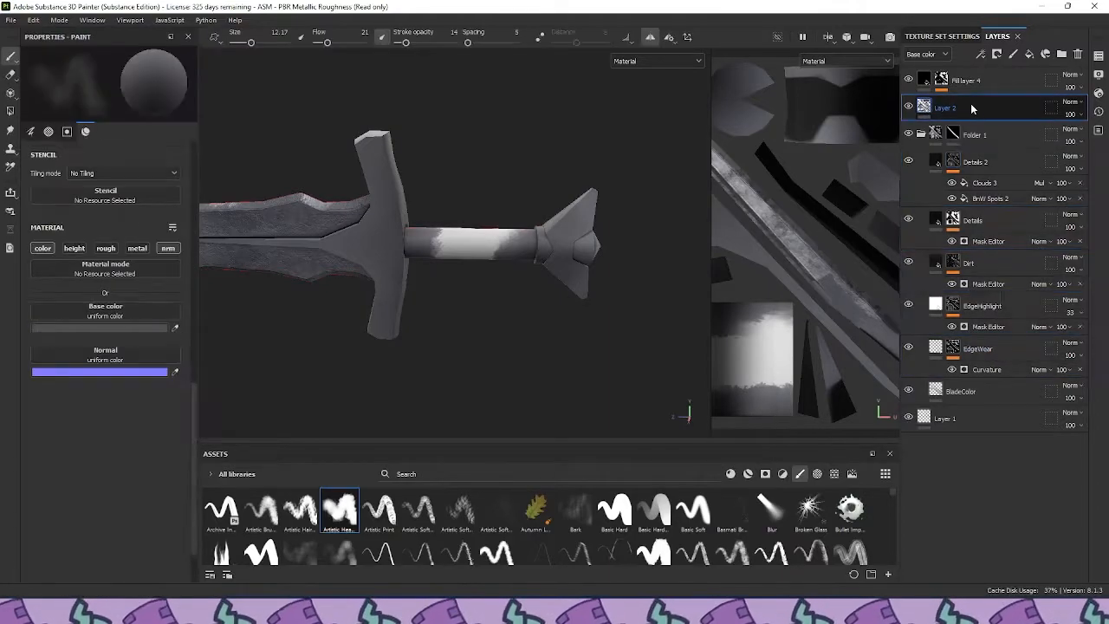
pyautogui.hotkey('ctrl', 'v')
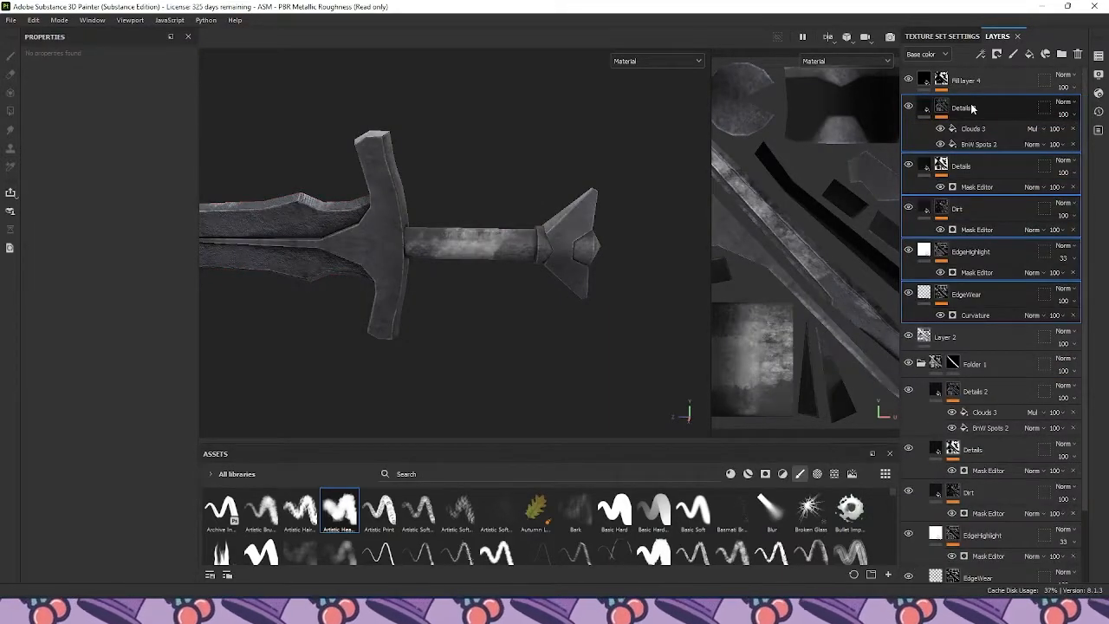
# Group the pasted layers from Details 2 down to Layer 2 into a folder and give the folder a black mask
pyautogui.click(973, 108)
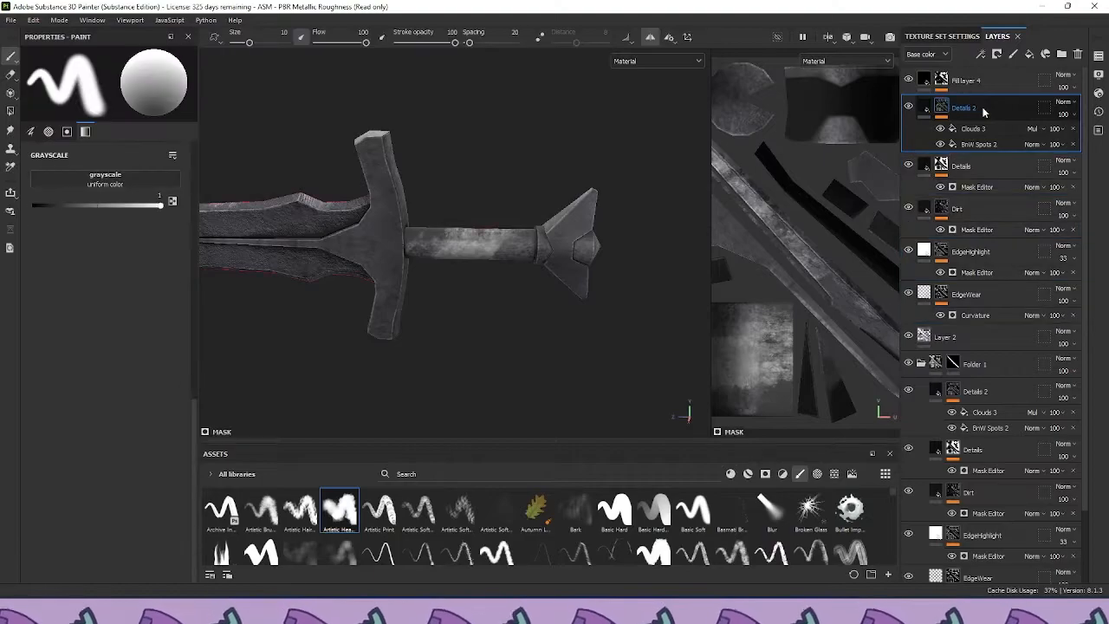
pyautogui.keyDown('shift'); pyautogui.click(979, 338); pyautogui.keyUp('shift')
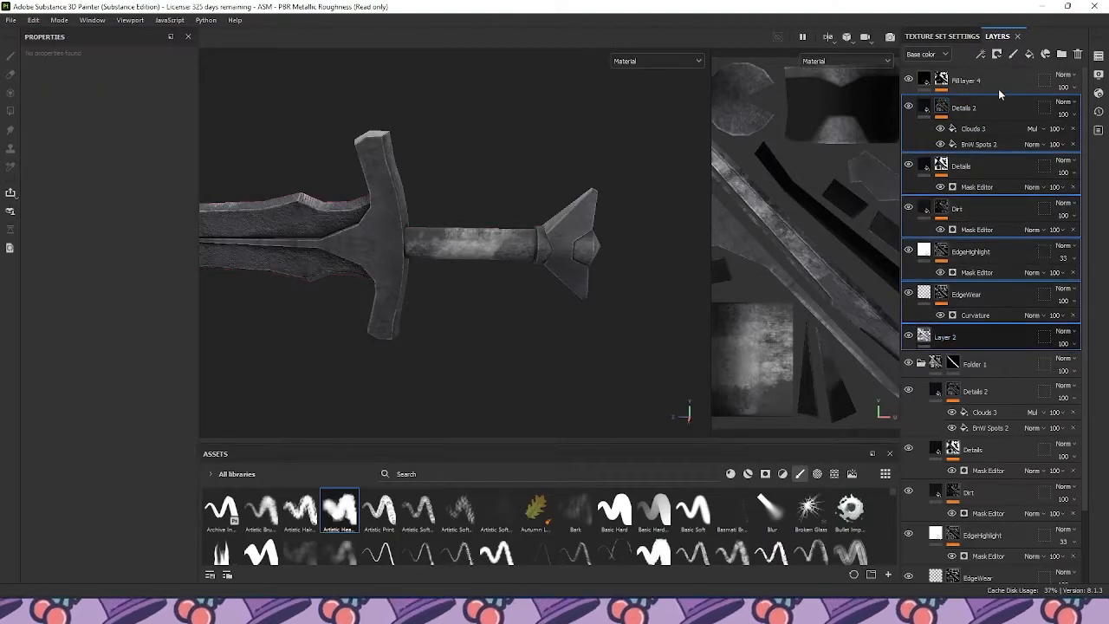
pyautogui.hotkey('ctrl', 'g')
pyautogui.click(996, 54)
pyautogui.click(1018, 84)
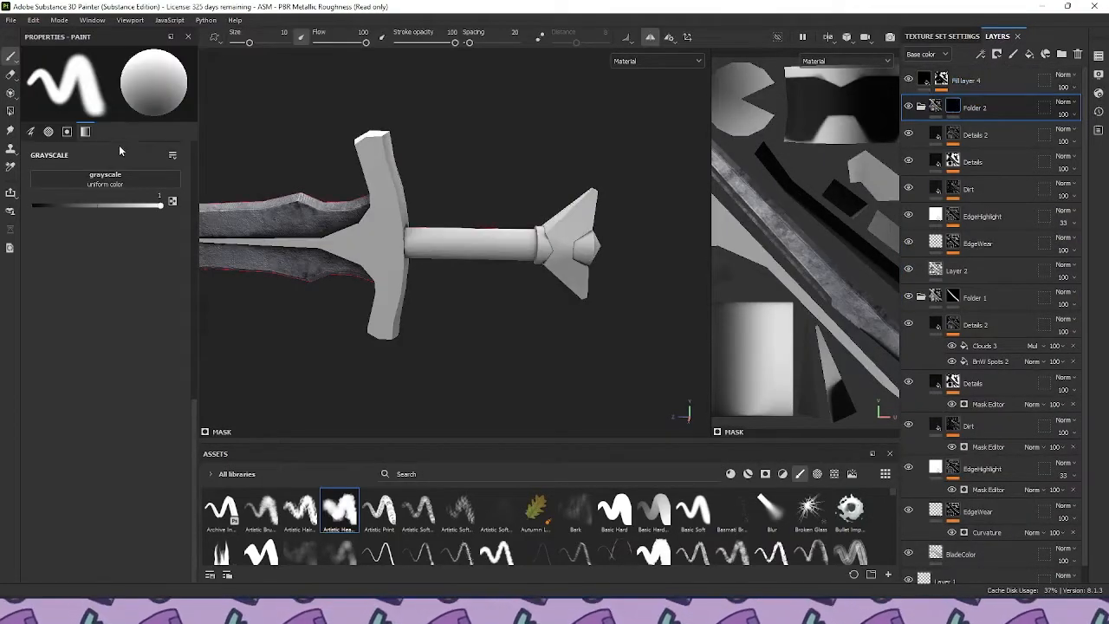
# Reveal the guard and pommel in the folder's mask with Polygon Fill, and mask the grip out with fill value 0
pyautogui.click(10, 111)
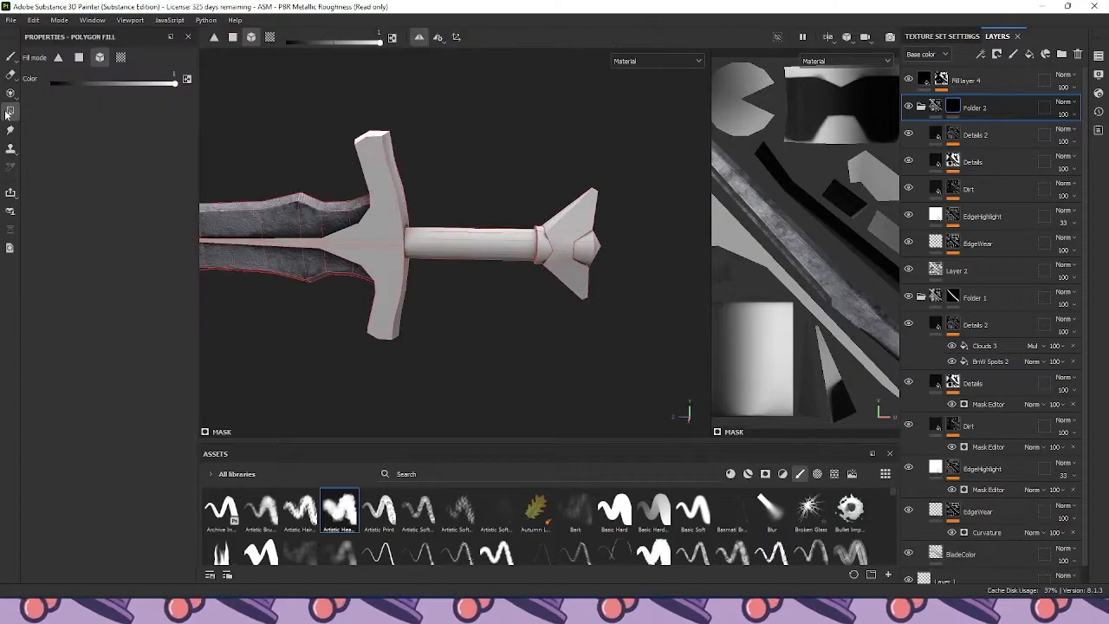
pyautogui.click(383, 203)
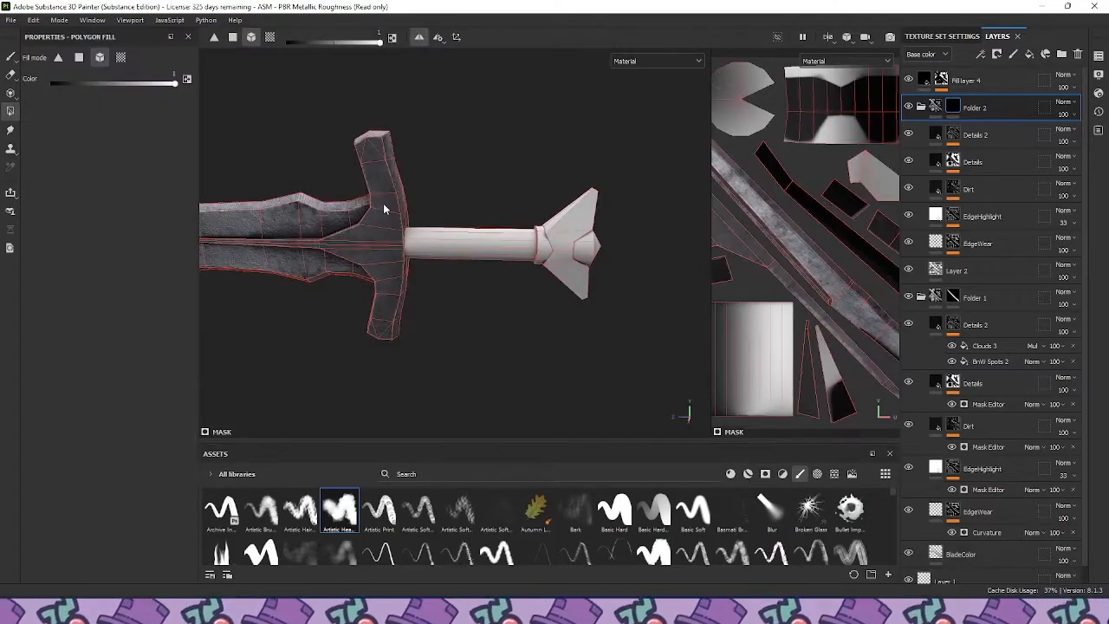
pyautogui.click(581, 208)
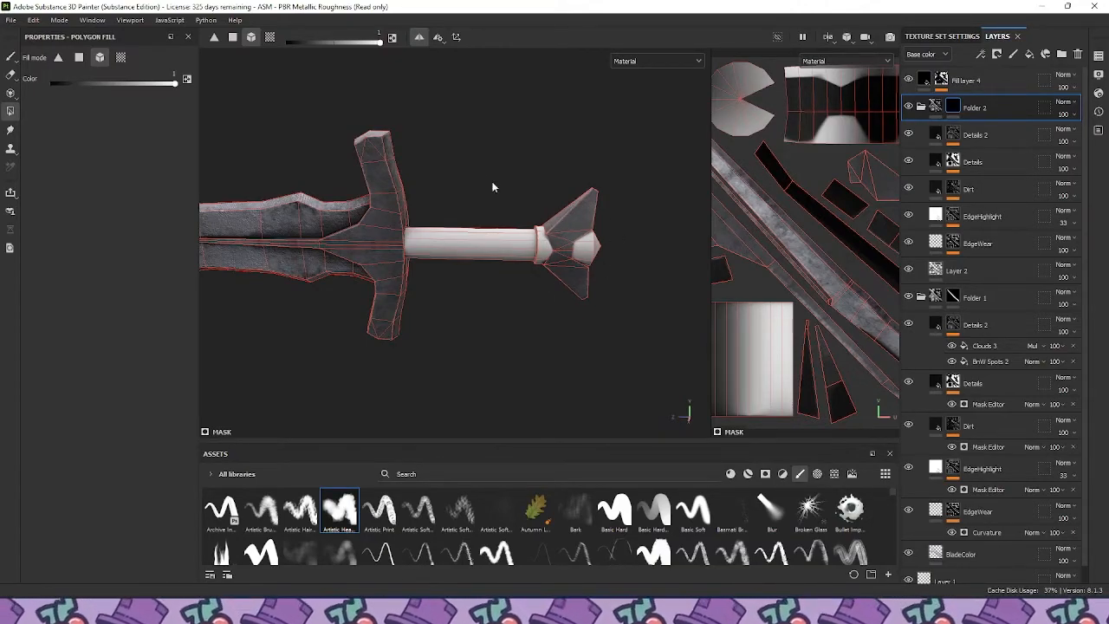
pyautogui.click(233, 40)
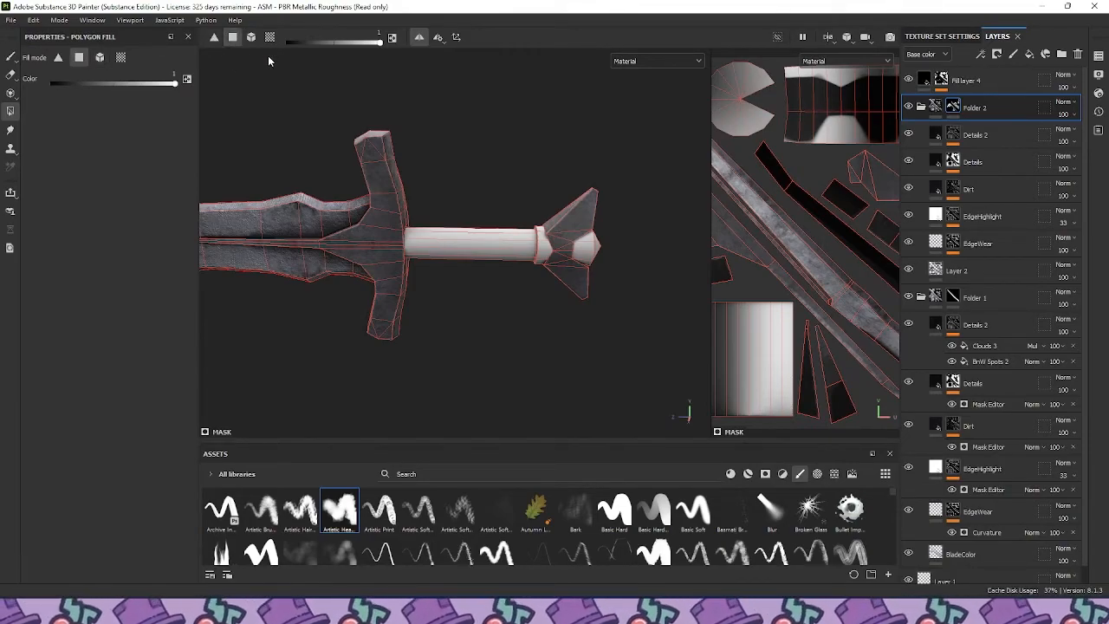
pyautogui.moveTo(509, 203); pyautogui.dragTo(615, 302)
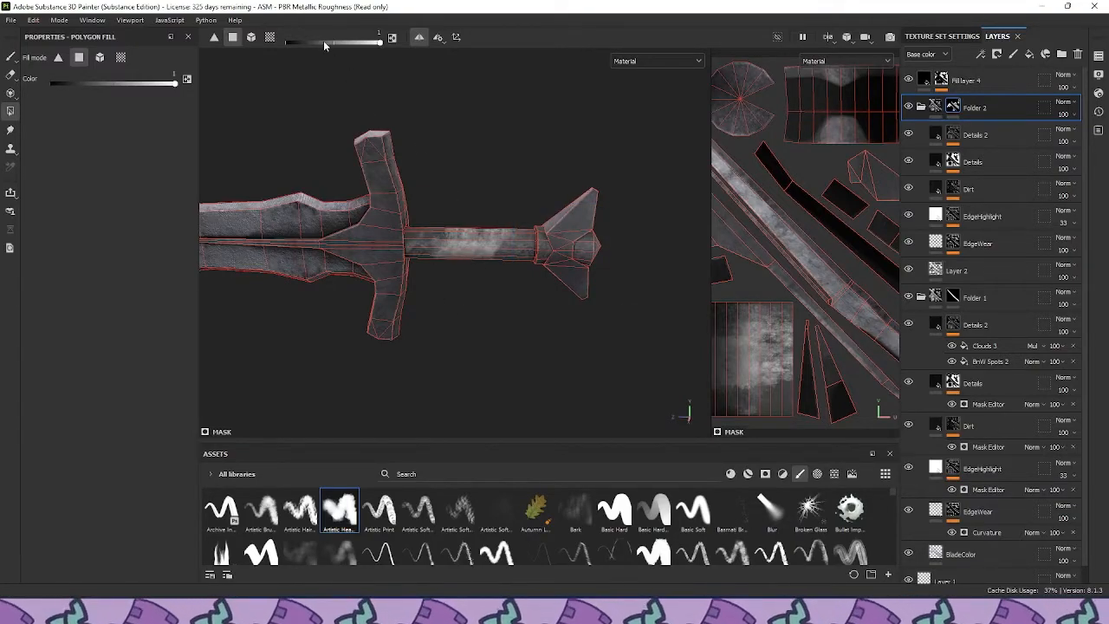
pyautogui.moveTo(320, 45); pyautogui.dragTo(246, 39)
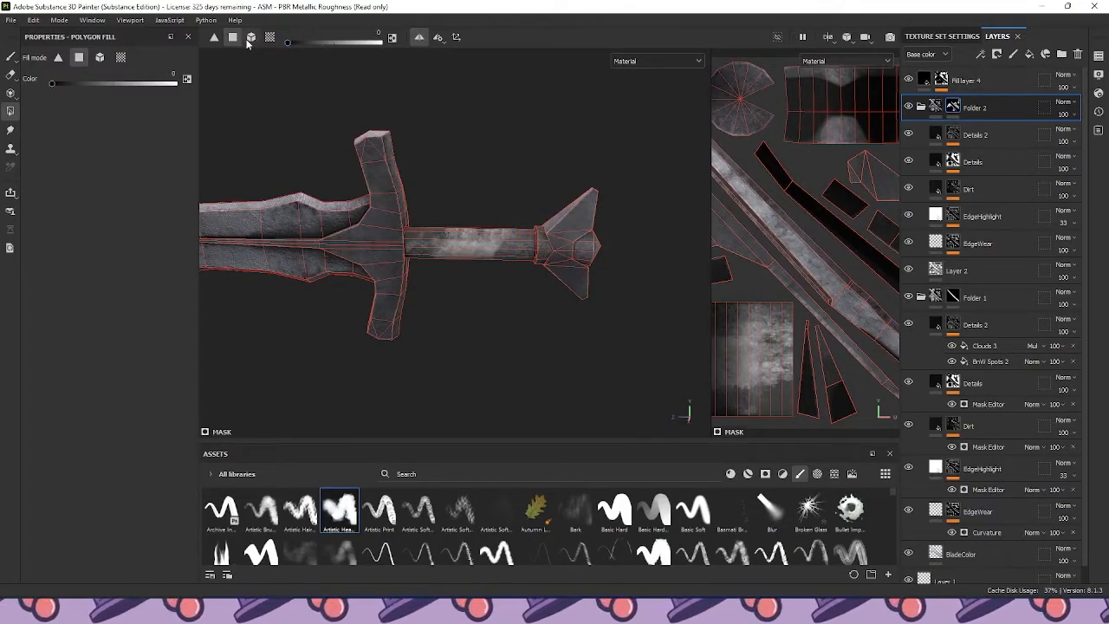
pyautogui.moveTo(449, 199); pyautogui.dragTo(469, 299)
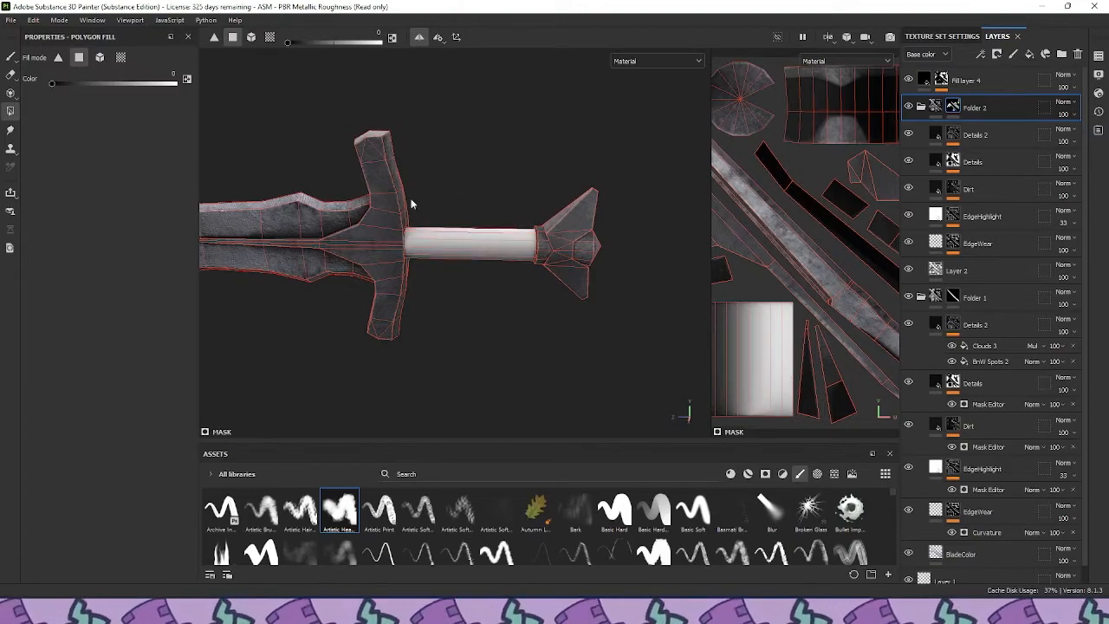
# Inspect the masked detail layers on the guard, grip and pommel from several angles
pyautogui.keyDown('alt'); pyautogui.moveTo(511, 245); pyautogui.dragTo(606, 247); pyautogui.keyUp('alt')
pyautogui.click(12, 56)
pyautogui.keyDown('alt'); pyautogui.moveTo(421, 124); pyautogui.dragTo(419, 215); pyautogui.keyUp('alt')
pyautogui.scroll(6, 419, 217)
pyautogui.keyDown('alt'); pyautogui.moveTo(539, 180); pyautogui.dragTo(551, 151); pyautogui.keyUp('alt')
pyautogui.scroll(-7, 571, 182)
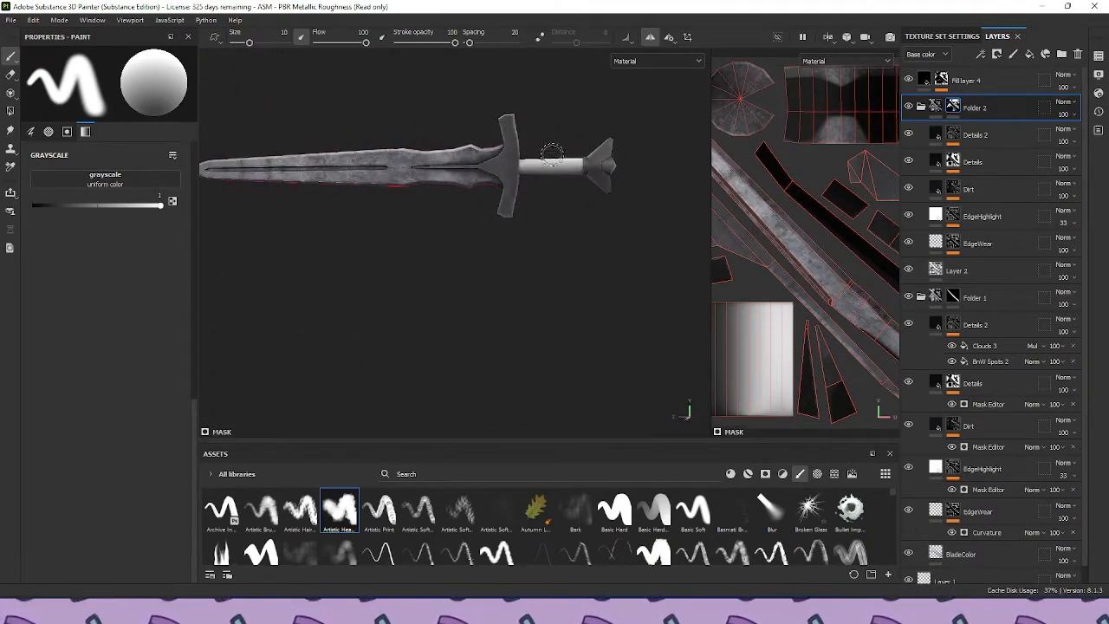
pyautogui.keyDown('alt'); pyautogui.moveTo(552, 150); pyautogui.dragTo(463, 186, button='middle'); pyautogui.keyUp('alt')
pyautogui.scroll(6, 472, 190)
pyautogui.keyDown('alt'); pyautogui.moveTo(479, 194); pyautogui.dragTo(497, 194); pyautogui.keyUp('alt')
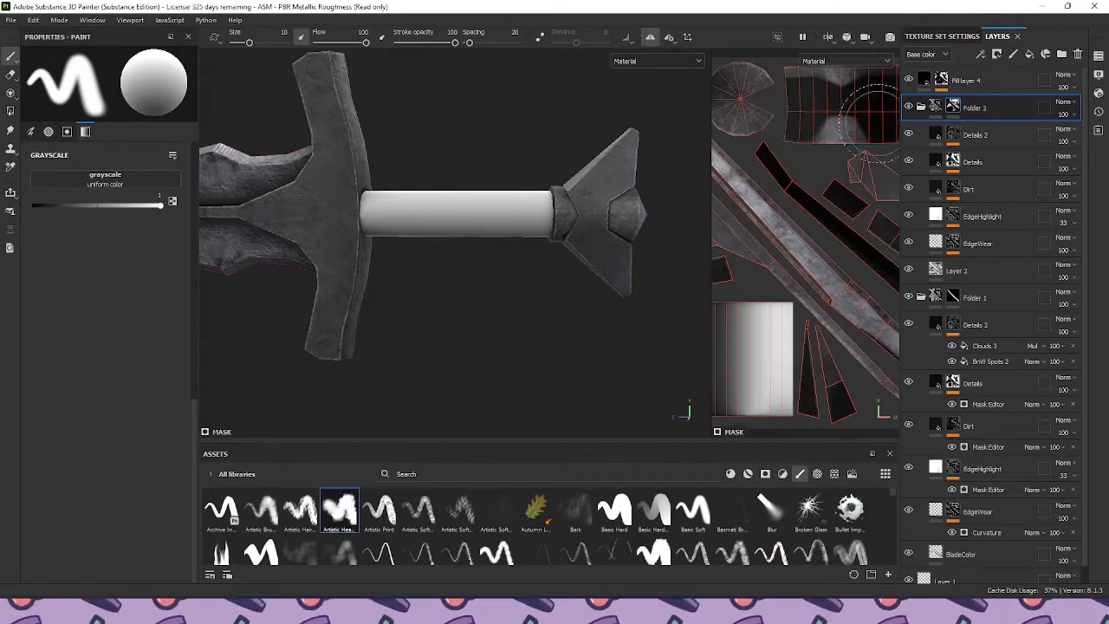
# Collapse Folder 2 and Folder 1 and add a new paint layer above them
pyautogui.click(922, 105)
pyautogui.click(921, 134)
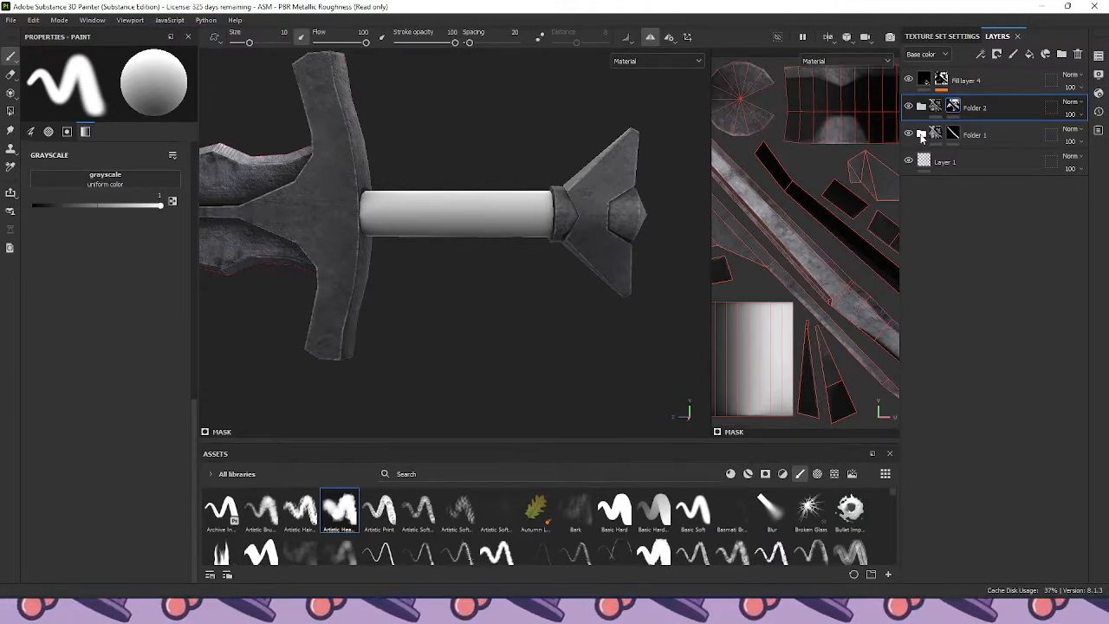
pyautogui.click(1013, 54)
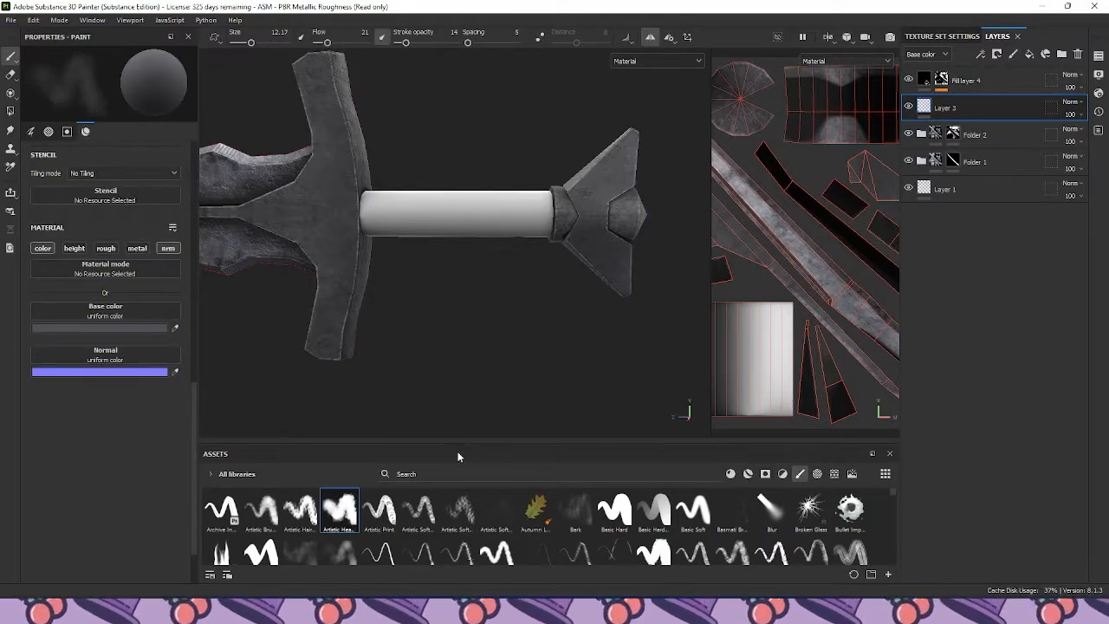
# Load the Artistic Brushing brush and have it paint height at -1 instead of color
pyautogui.moveTo(462, 443); pyautogui.dragTo(461, 395)
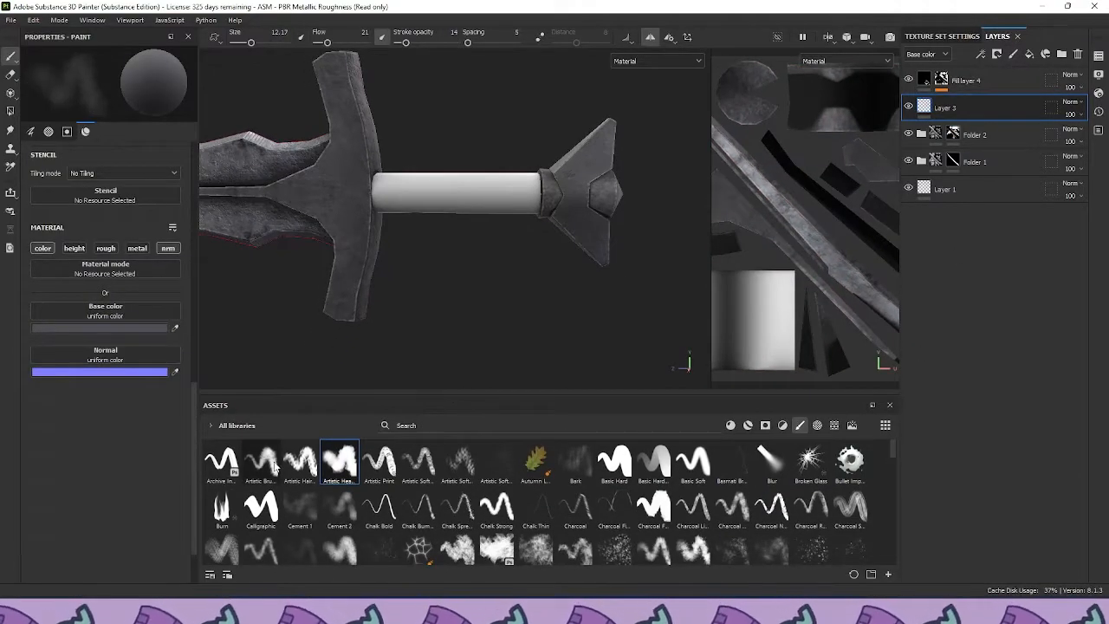
pyautogui.moveTo(275, 468)
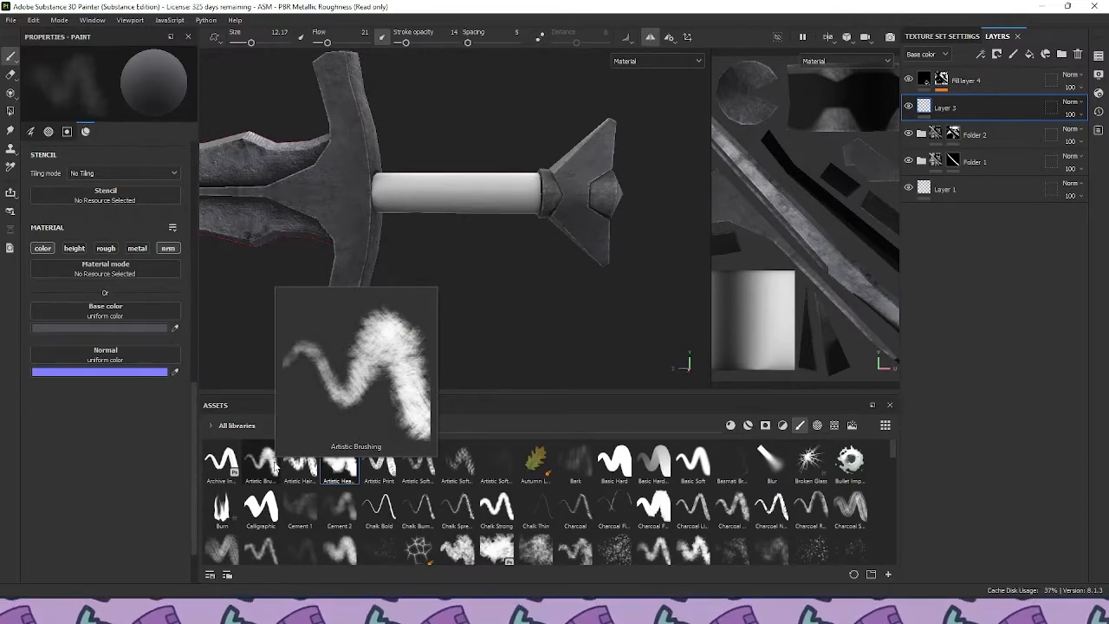
pyautogui.click(274, 468)
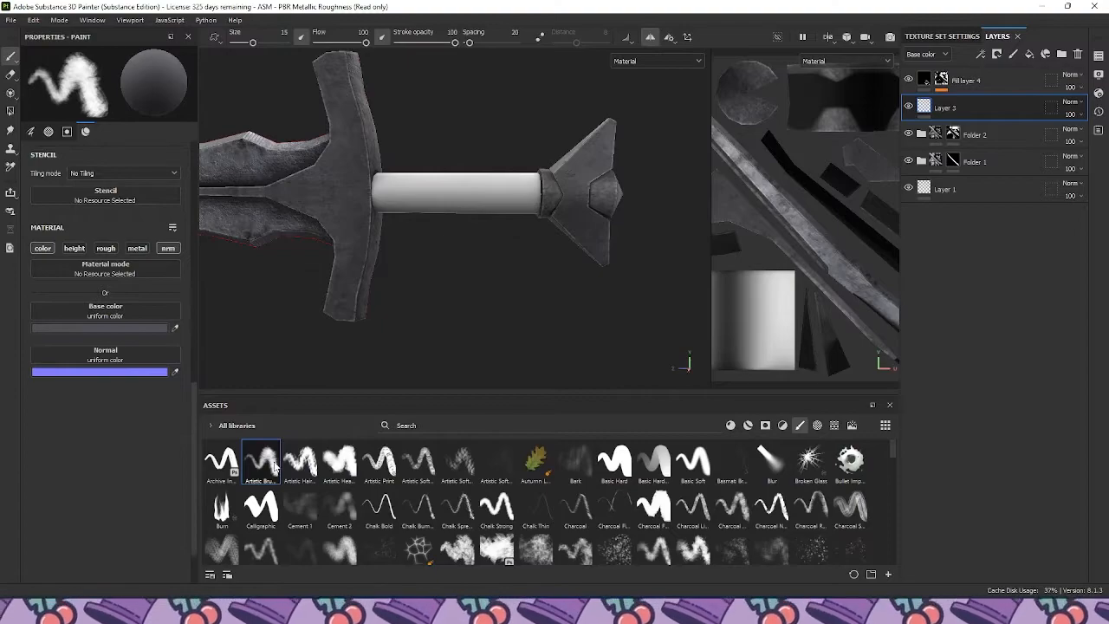
pyautogui.click(74, 247)
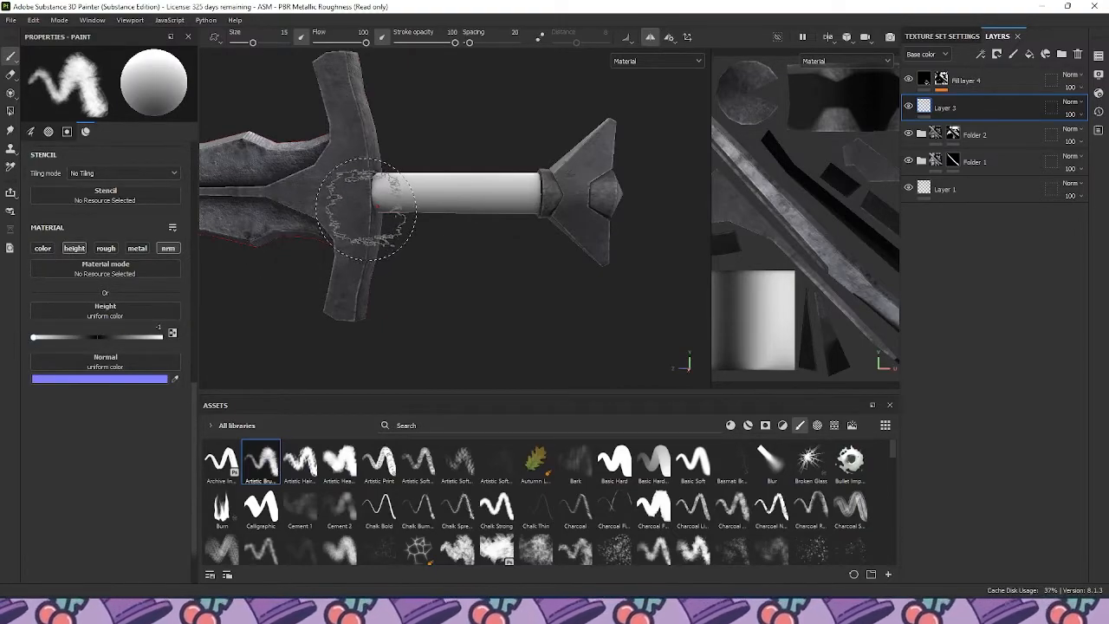
pyautogui.scroll(5, 364, 205)
pyautogui.moveTo(437, 179)
pyautogui.keyDown('ctrl'); pyautogui.mouseDown(button='right')
pyautogui.moveTo(427, 178)
pyautogui.moveTo(430, 164)
pyautogui.mouseUp(button='right'); pyautogui.keyUp('ctrl')
pyautogui.moveTo(430, 164)
pyautogui.keyDown('alt'); pyautogui.mouseDown()
pyautogui.moveTo(434, 204)
pyautogui.moveTo(424, 147)
pyautogui.moveTo(435, 230)
pyautogui.moveTo(459, 185)
pyautogui.mouseUp(); pyautogui.keyUp('alt')
pyautogui.hotkey('ctrl', 'z')
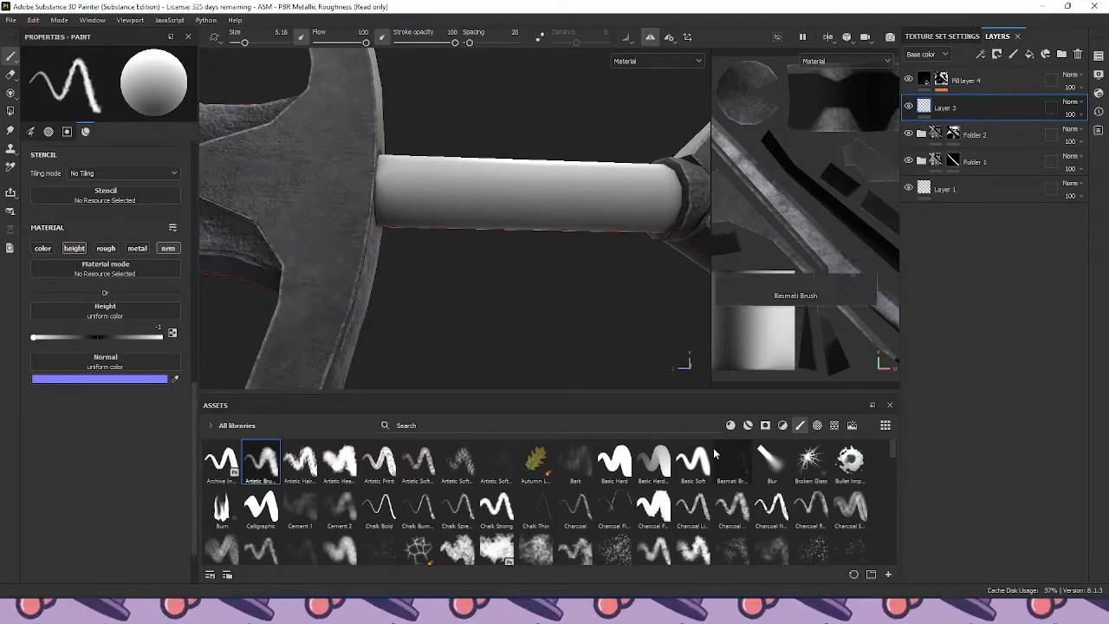
# Load the Basic Hard brush at size 3.11 and start carving a height groove around the grip beside the guard
pyautogui.moveTo(620, 465)
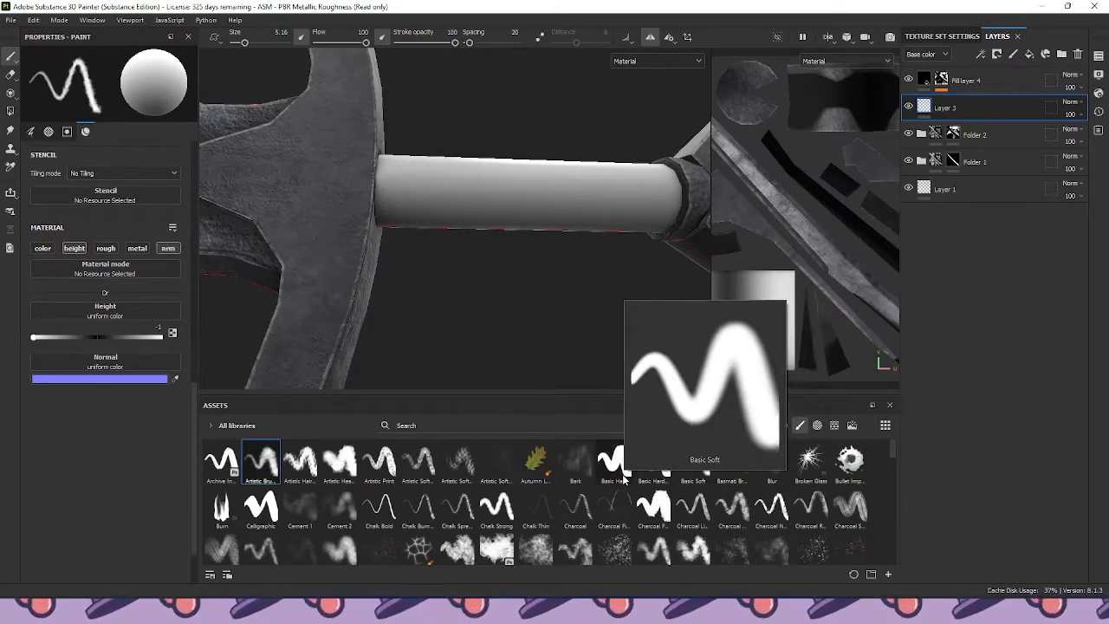
pyautogui.click(620, 474)
pyautogui.keyDown('alt'); pyautogui.moveTo(495, 289); pyautogui.dragTo(480, 354); pyautogui.keyUp('alt')
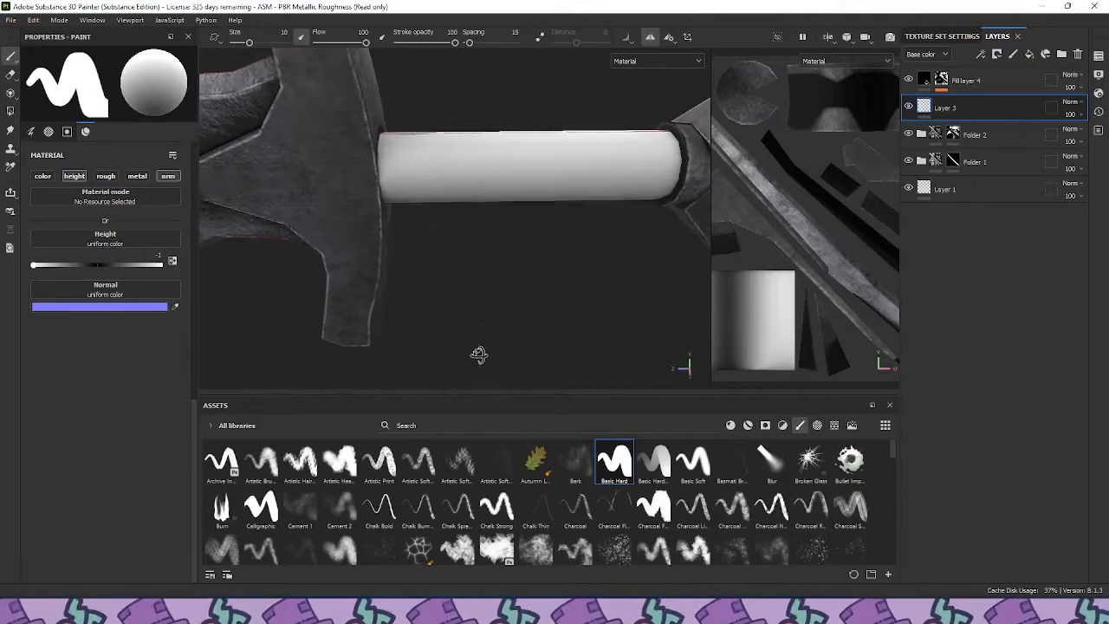
pyautogui.moveTo(466, 312)
pyautogui.keyDown('ctrl'); pyautogui.mouseDown(button='right')
pyautogui.moveTo(441, 302)
pyautogui.moveTo(419, 150)
pyautogui.mouseUp(button='right'); pyautogui.keyUp('ctrl')
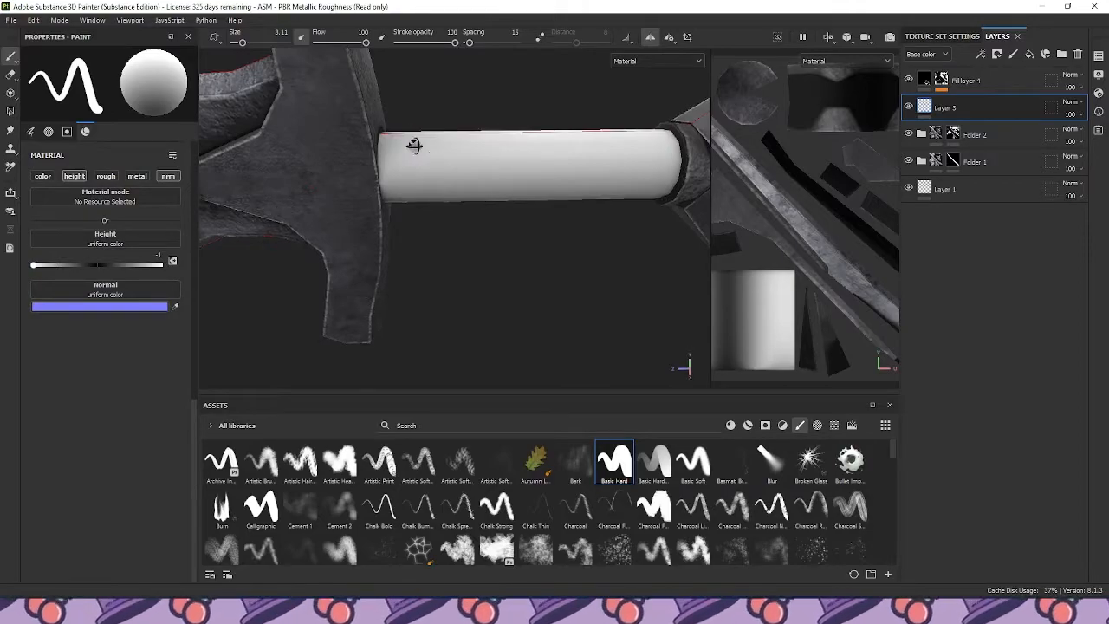
pyautogui.keyDown('alt'); pyautogui.moveTo(414, 142); pyautogui.dragTo(412, 146); pyautogui.keyUp('alt')
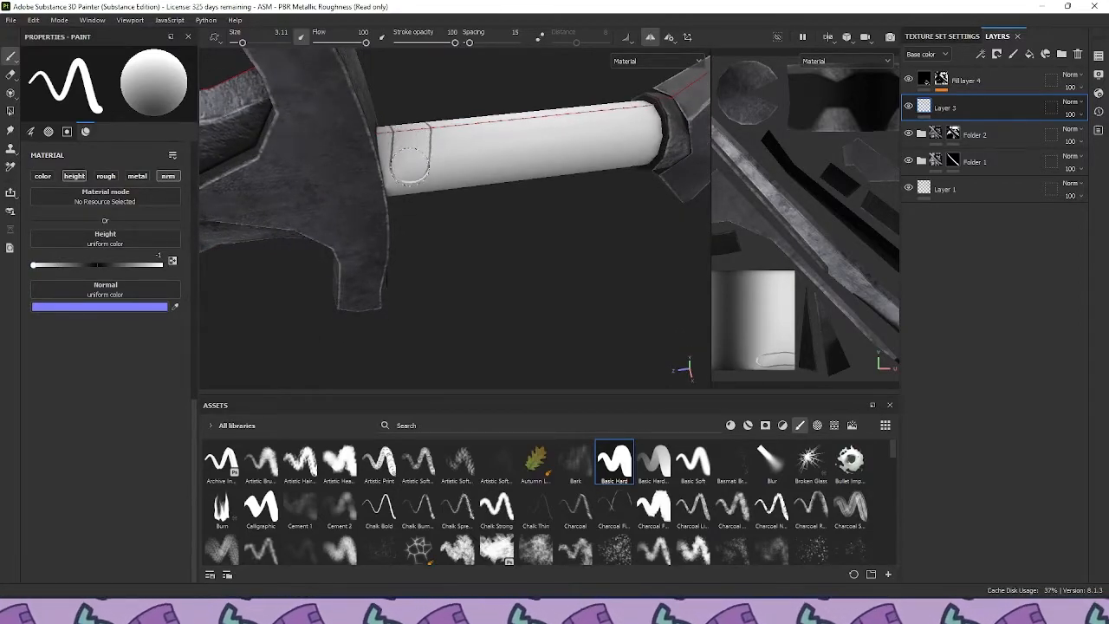
pyautogui.keyDown('alt'); pyautogui.moveTo(409, 183); pyautogui.dragTo(416, 94); pyautogui.keyUp('alt')
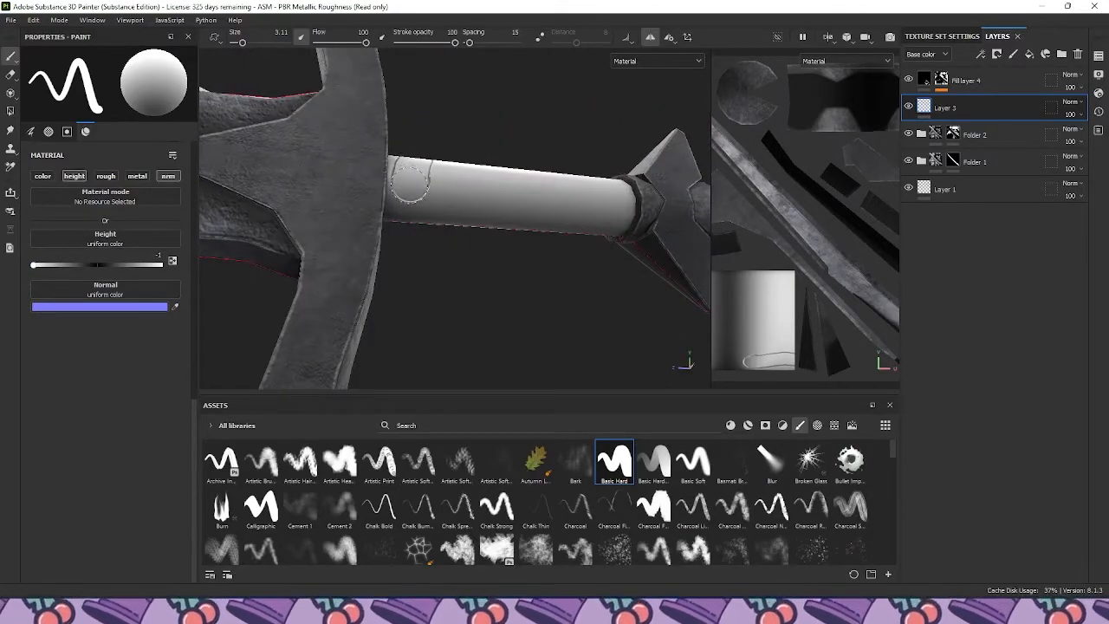
# Carve irregular slanted grooves around the grip at height -1, working from the guard toward the pommel
pyautogui.moveTo(410, 182); pyautogui.dragTo(403, 211)
pyautogui.keyDown('alt'); pyautogui.moveTo(453, 271); pyautogui.dragTo(403, 247); pyautogui.keyUp('alt')
pyautogui.moveTo(422, 183); pyautogui.dragTo(430, 229)
pyautogui.keyDown('alt'); pyautogui.moveTo(440, 269); pyautogui.dragTo(433, 227); pyautogui.keyUp('alt')
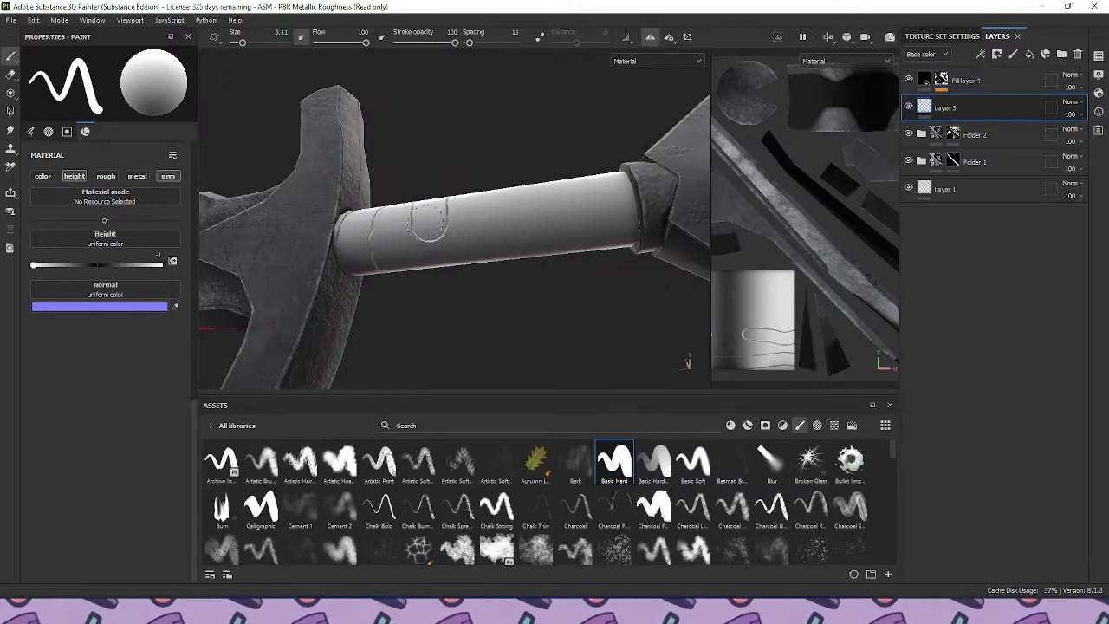
pyautogui.moveTo(446, 271)
pyautogui.keyDown('alt'); pyautogui.mouseDown()
pyautogui.moveTo(476, 319)
pyautogui.moveTo(507, 256)
pyautogui.mouseUp(); pyautogui.keyUp('alt')
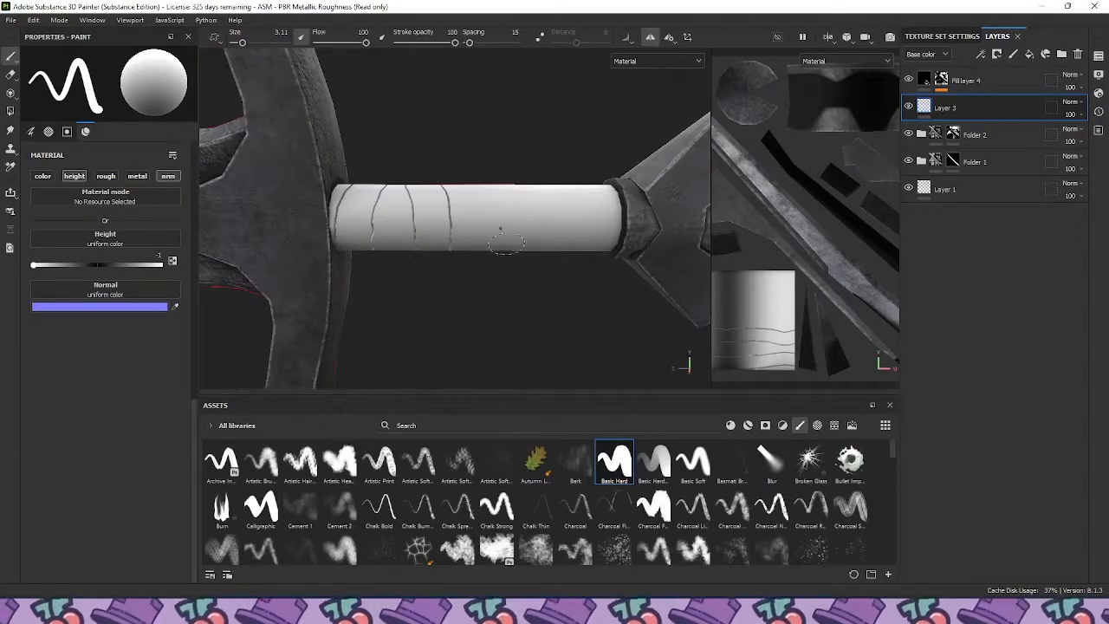
pyautogui.moveTo(550, 199); pyautogui.dragTo(535, 241)
pyautogui.moveTo(535, 244)
pyautogui.keyDown('alt'); pyautogui.mouseDown()
pyautogui.moveTo(534, 229)
pyautogui.moveTo(528, 253)
pyautogui.moveTo(532, 186)
pyautogui.moveTo(495, 335)
pyautogui.mouseUp(); pyautogui.keyUp('alt')
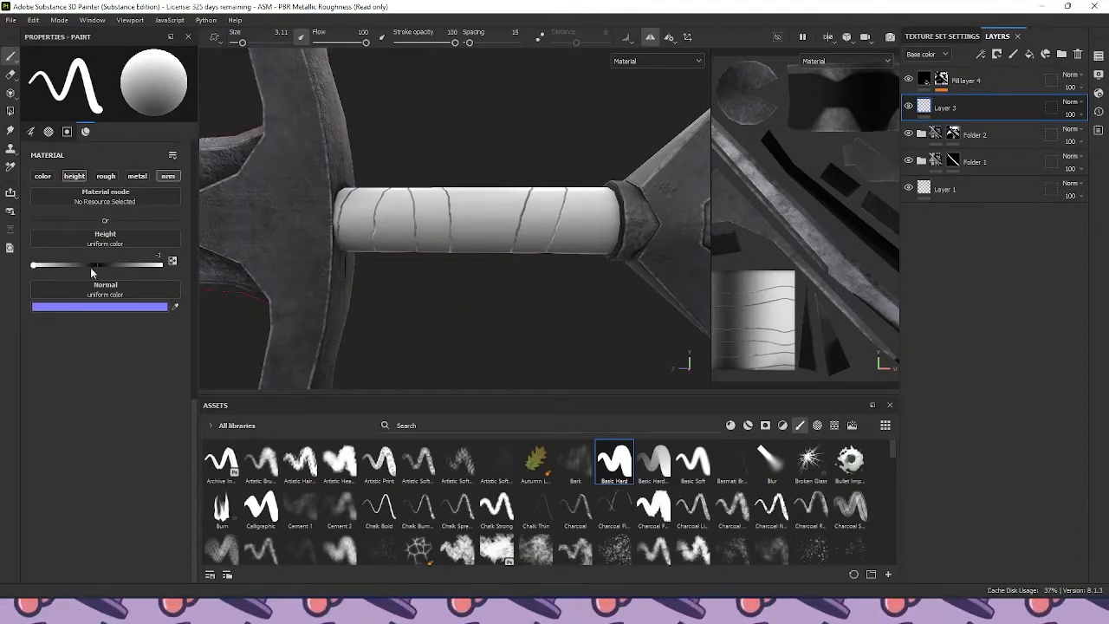
pyautogui.moveTo(260, 295)
pyautogui.keyDown('alt'); pyautogui.mouseDown()
pyautogui.moveTo(280, 309)
pyautogui.moveTo(266, 304)
pyautogui.moveTo(490, 329)
pyautogui.moveTo(365, 197)
pyautogui.mouseUp(); pyautogui.keyUp('alt')
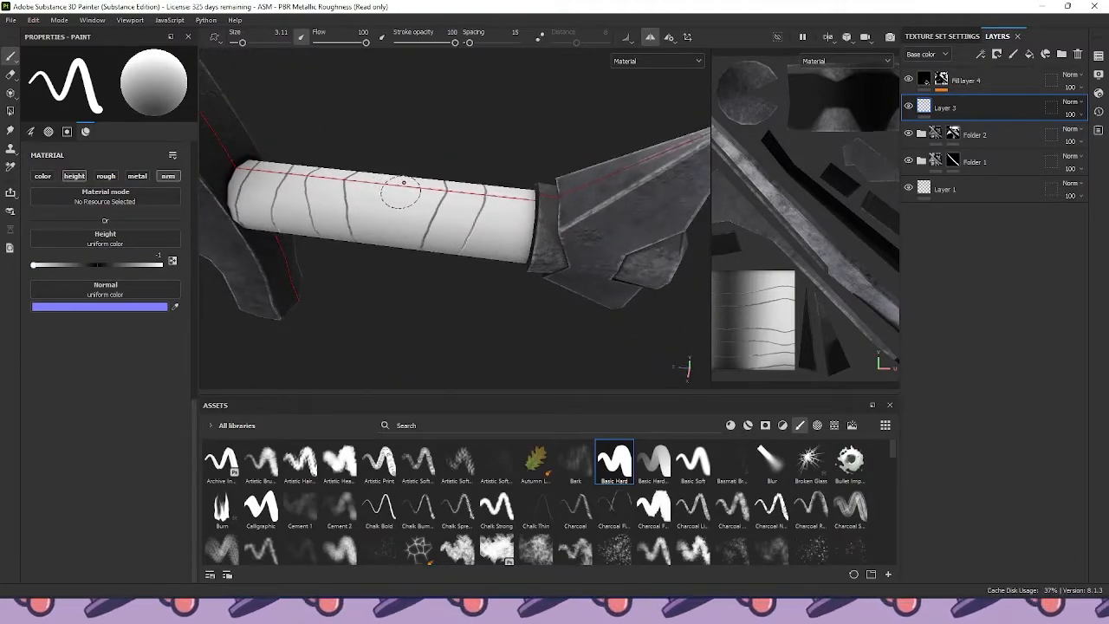
pyautogui.keyDown('alt'); pyautogui.moveTo(372, 254); pyautogui.dragTo(417, 182); pyautogui.keyUp('alt')
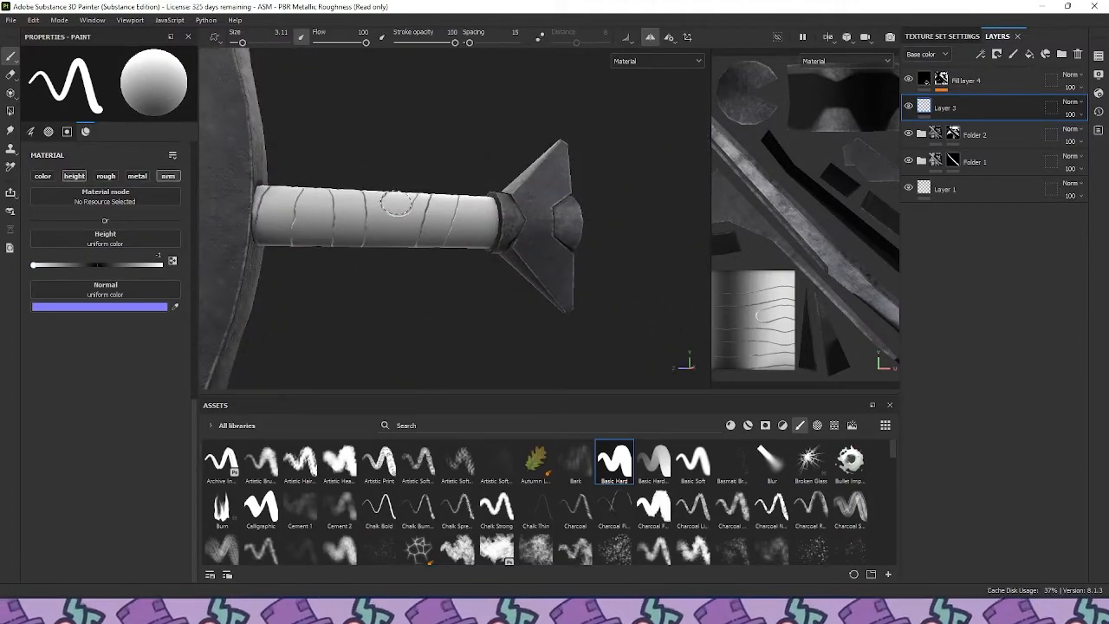
# Set the brush height to 1 and paint further crossing and branching wrap lines around the whole grip
pyautogui.keyDown('alt'); pyautogui.moveTo(377, 255); pyautogui.dragTo(343, 264); pyautogui.keyUp('alt')
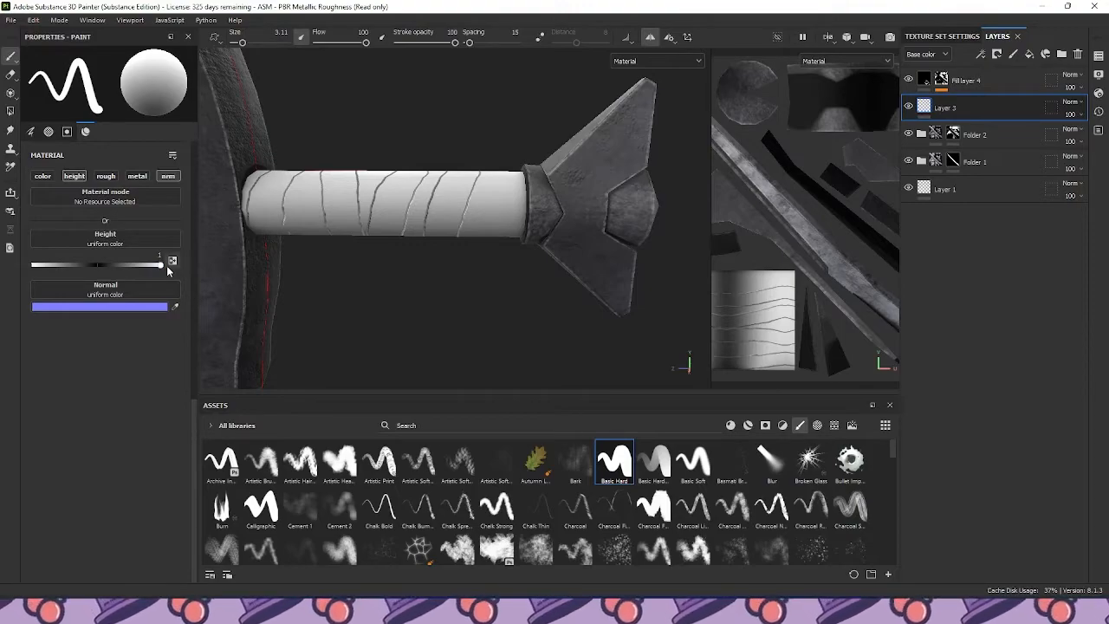
pyautogui.keyDown('alt'); pyautogui.moveTo(666, 171); pyautogui.dragTo(459, 192); pyautogui.keyUp('alt')
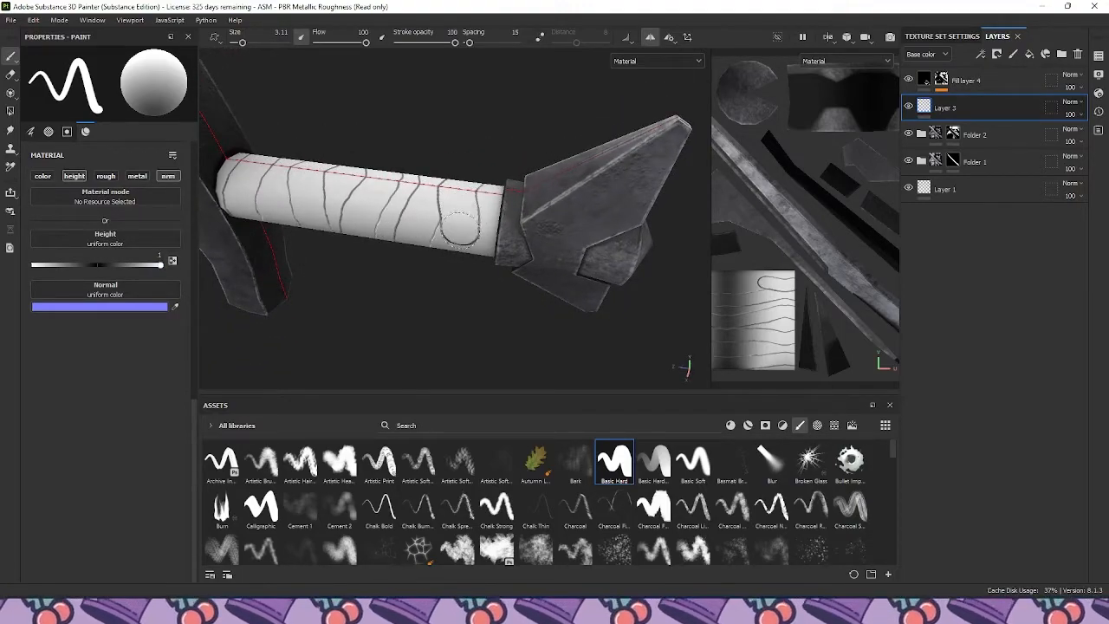
pyautogui.keyDown('alt'); pyautogui.moveTo(460, 253); pyautogui.dragTo(446, 147); pyautogui.keyUp('alt')
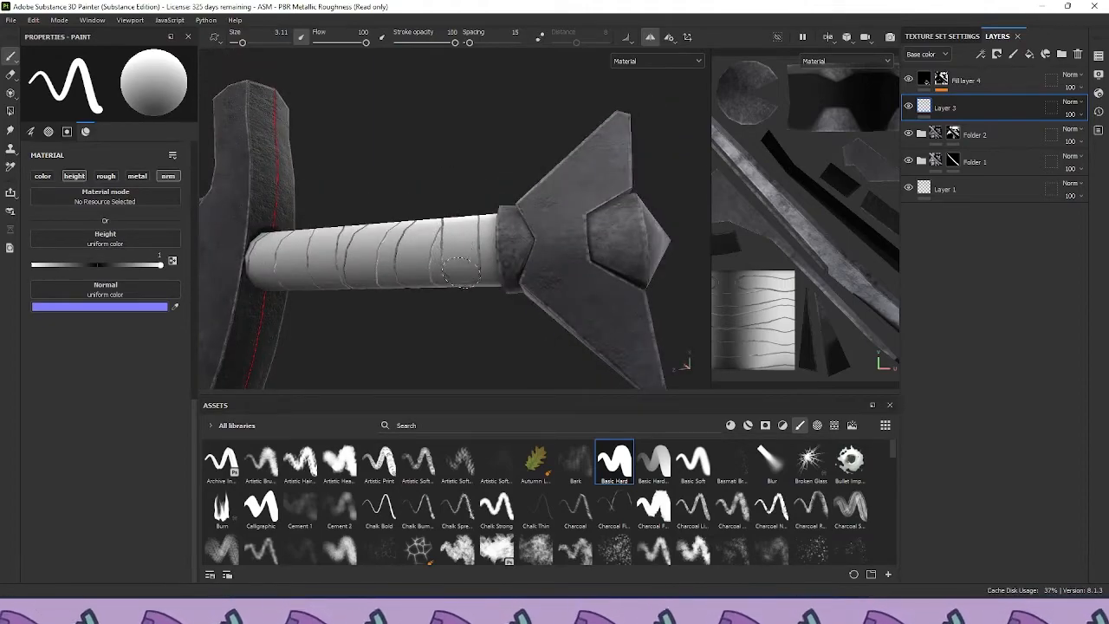
pyautogui.moveTo(464, 294)
pyautogui.keyDown('alt'); pyautogui.mouseDown()
pyautogui.moveTo(464, 222)
pyautogui.moveTo(478, 235)
pyautogui.moveTo(404, 213)
pyautogui.moveTo(482, 289)
pyautogui.moveTo(509, 238)
pyautogui.moveTo(485, 273)
pyautogui.mouseUp(); pyautogui.keyUp('alt')
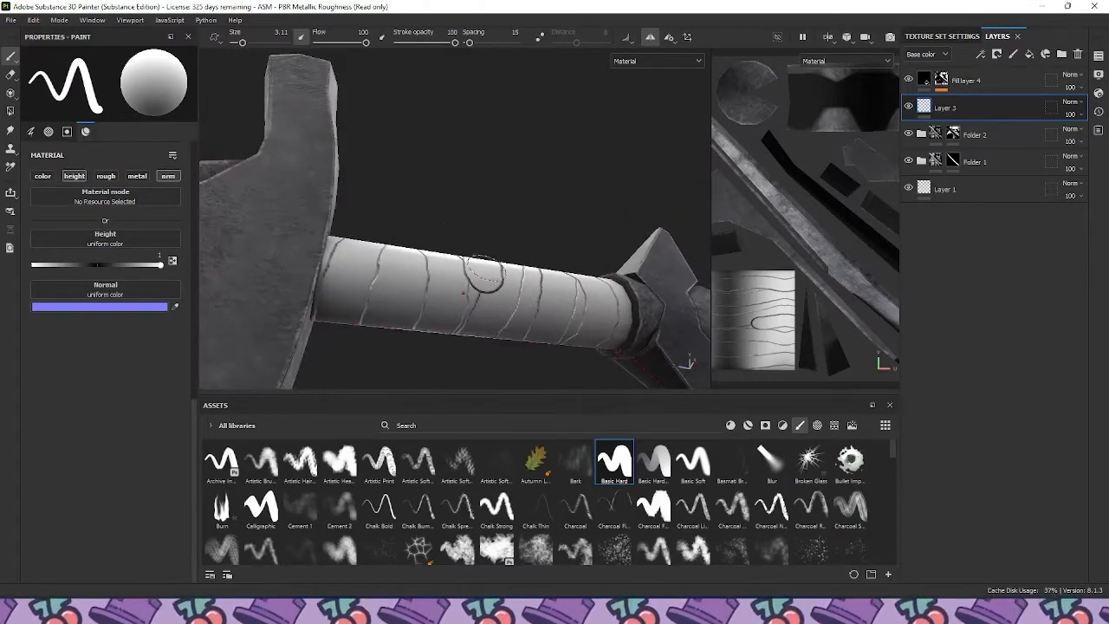
pyautogui.moveTo(472, 316)
pyautogui.keyDown('alt'); pyautogui.mouseDown()
pyautogui.moveTo(458, 323)
pyautogui.moveTo(441, 285)
pyautogui.moveTo(433, 189)
pyautogui.mouseUp(); pyautogui.keyUp('alt')
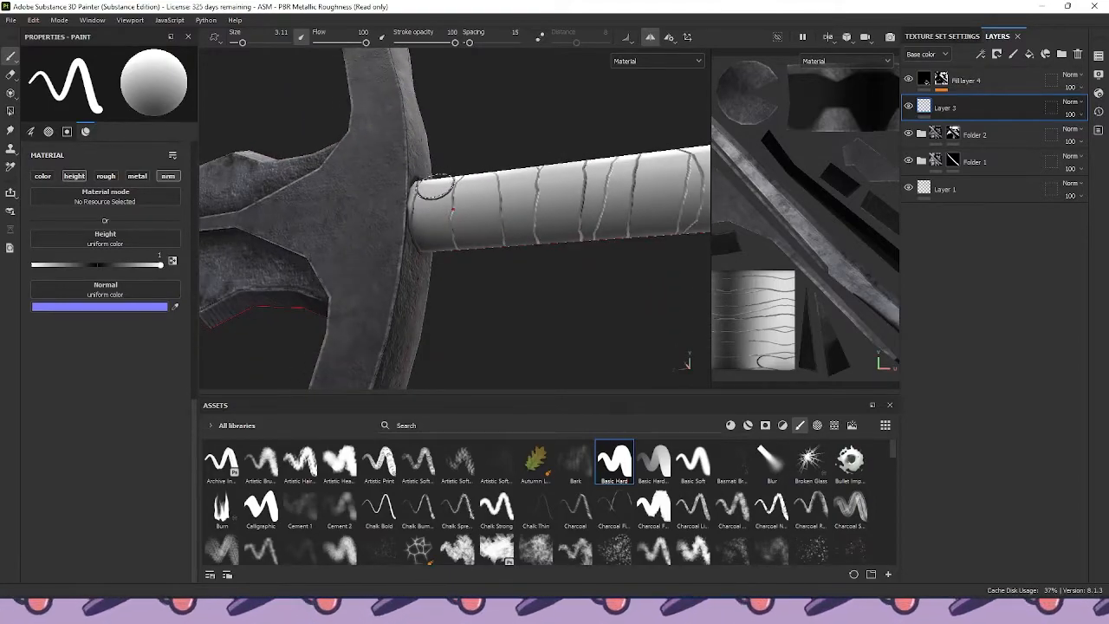
pyautogui.moveTo(442, 253)
pyautogui.keyDown('alt'); pyautogui.mouseDown()
pyautogui.moveTo(507, 292)
pyautogui.moveTo(517, 255)
pyautogui.moveTo(476, 304)
pyautogui.moveTo(480, 331)
pyautogui.mouseUp(); pyautogui.keyUp('alt')
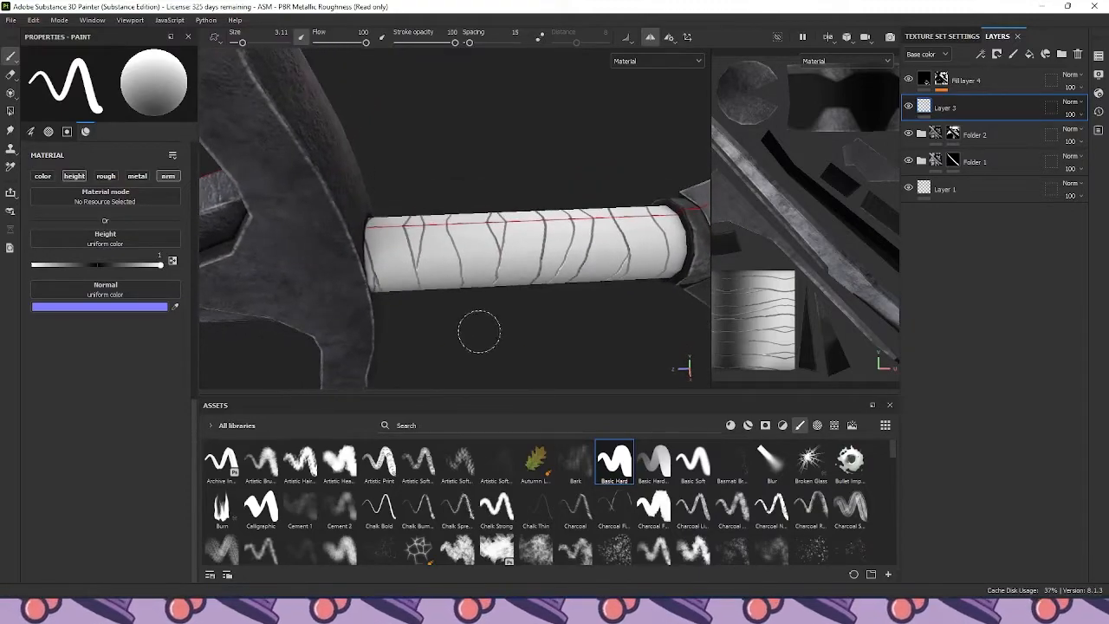
# Reduce the brush size to 1.35 and paint extra branching wrap lines at height 1 around the grip's middle and guard end
pyautogui.press('[')
pyautogui.press('[')
pyautogui.press('[')
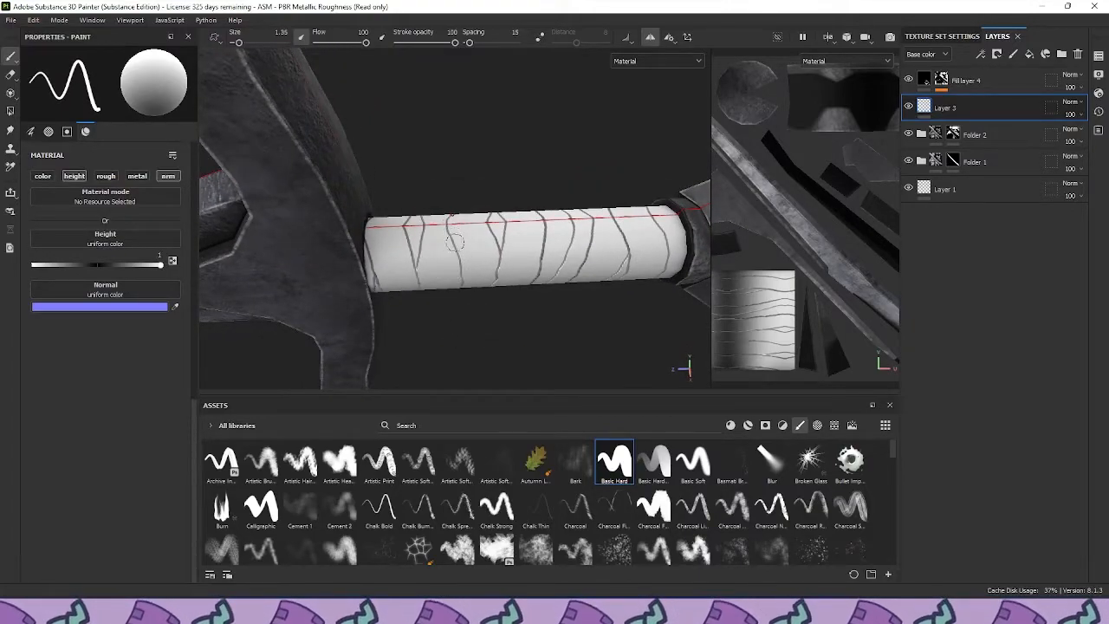
pyautogui.keyDown('alt'); pyautogui.moveTo(516, 299); pyautogui.dragTo(407, 279); pyautogui.keyUp('alt')
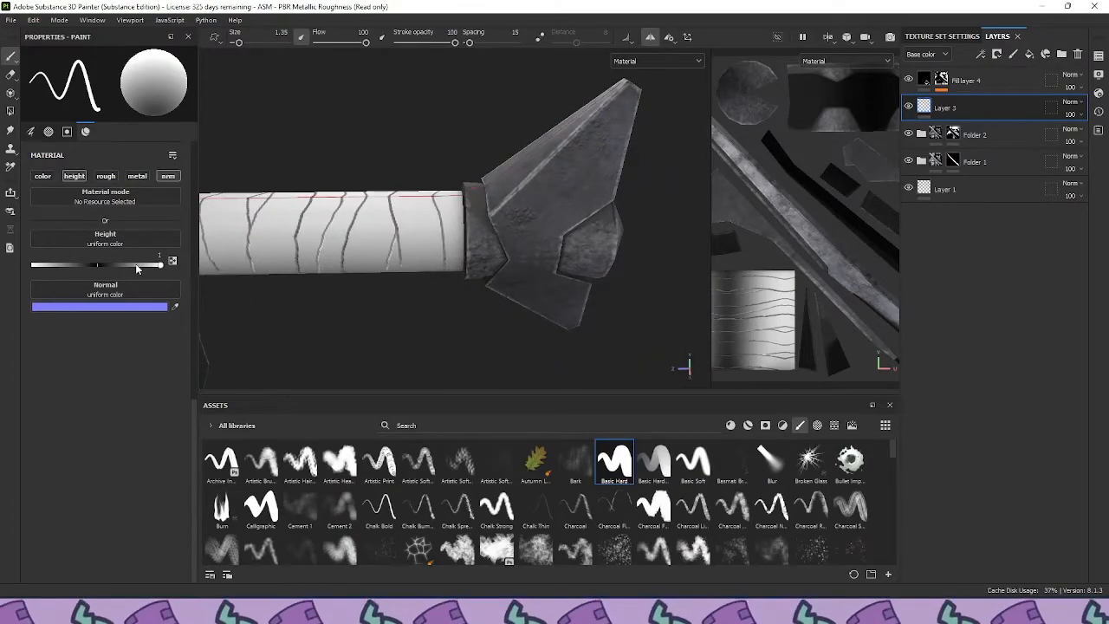
pyautogui.keyDown('alt'); pyautogui.moveTo(372, 213); pyautogui.dragTo(487, 213, button='middle'); pyautogui.keyUp('alt')
pyautogui.scroll(3, 477, 213)
pyautogui.moveTo(445, 202)
pyautogui.keyDown('alt'); pyautogui.mouseDown()
pyautogui.moveTo(479, 234)
pyautogui.moveTo(456, 216)
pyautogui.moveTo(448, 178)
pyautogui.moveTo(417, 175)
pyautogui.mouseUp(); pyautogui.keyUp('alt')
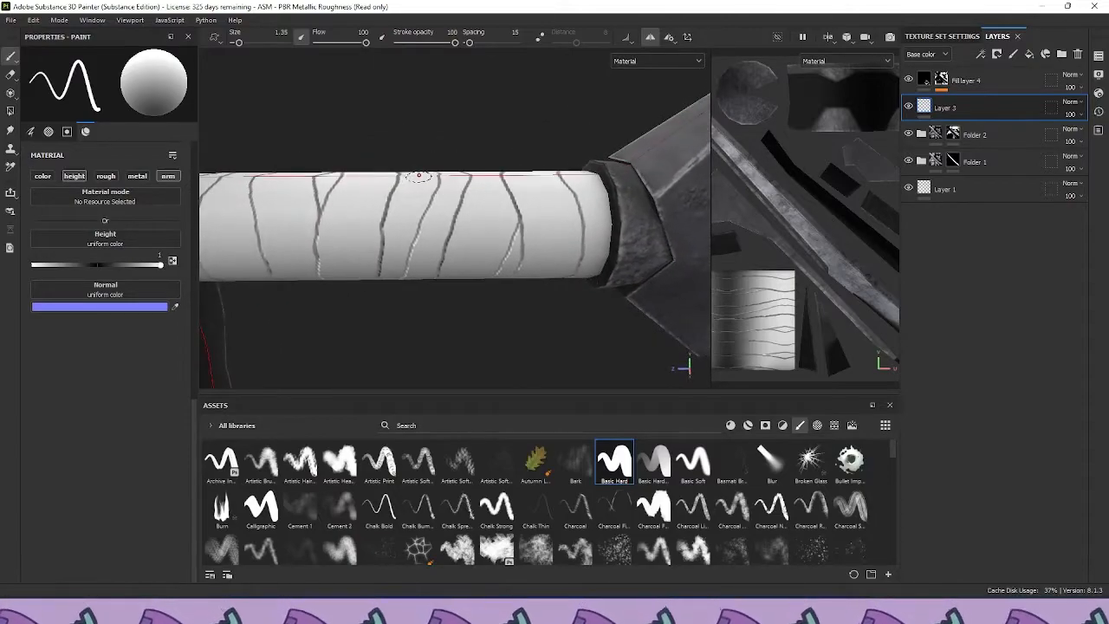
pyautogui.keyDown('alt'); pyautogui.moveTo(432, 240); pyautogui.dragTo(400, 159); pyautogui.keyUp('alt')
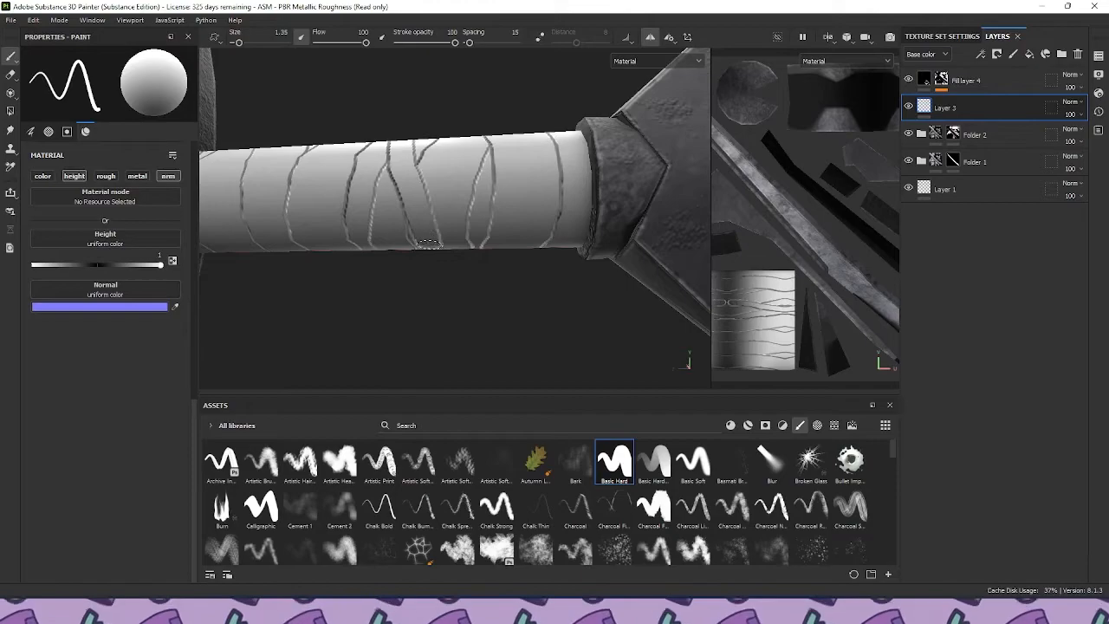
pyautogui.moveTo(438, 265)
pyautogui.keyDown('alt'); pyautogui.mouseDown()
pyautogui.moveTo(456, 289)
pyautogui.moveTo(461, 179)
pyautogui.moveTo(459, 222)
pyautogui.mouseUp(); pyautogui.keyUp('alt')
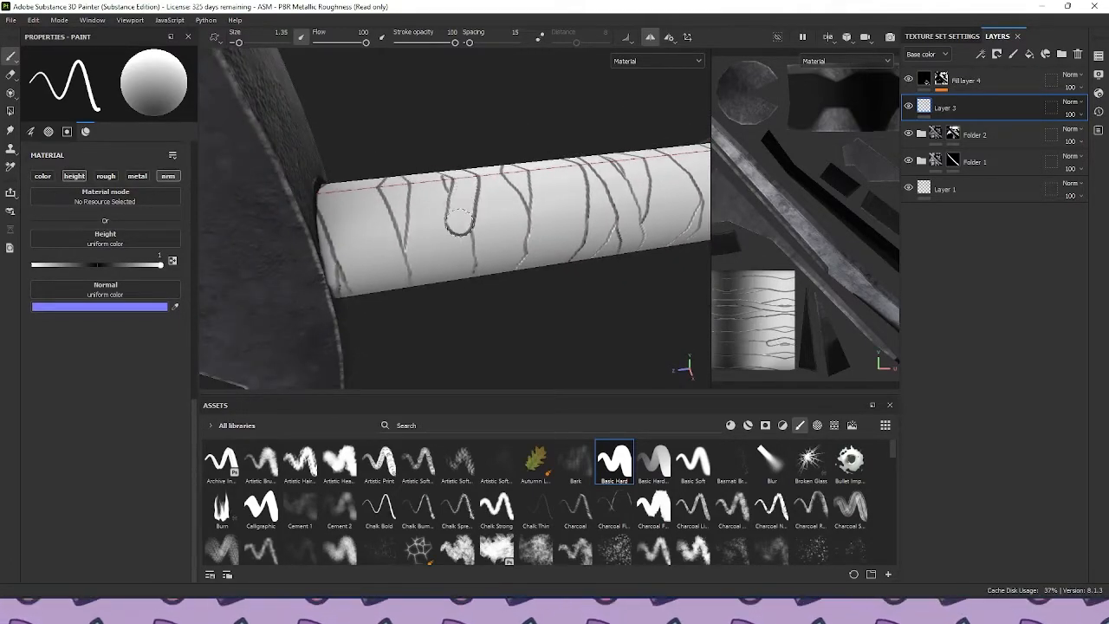
pyautogui.moveTo(452, 260)
pyautogui.keyDown('alt'); pyautogui.mouseDown()
pyautogui.moveTo(464, 277)
pyautogui.moveTo(443, 299)
pyautogui.mouseUp(); pyautogui.keyUp('alt')
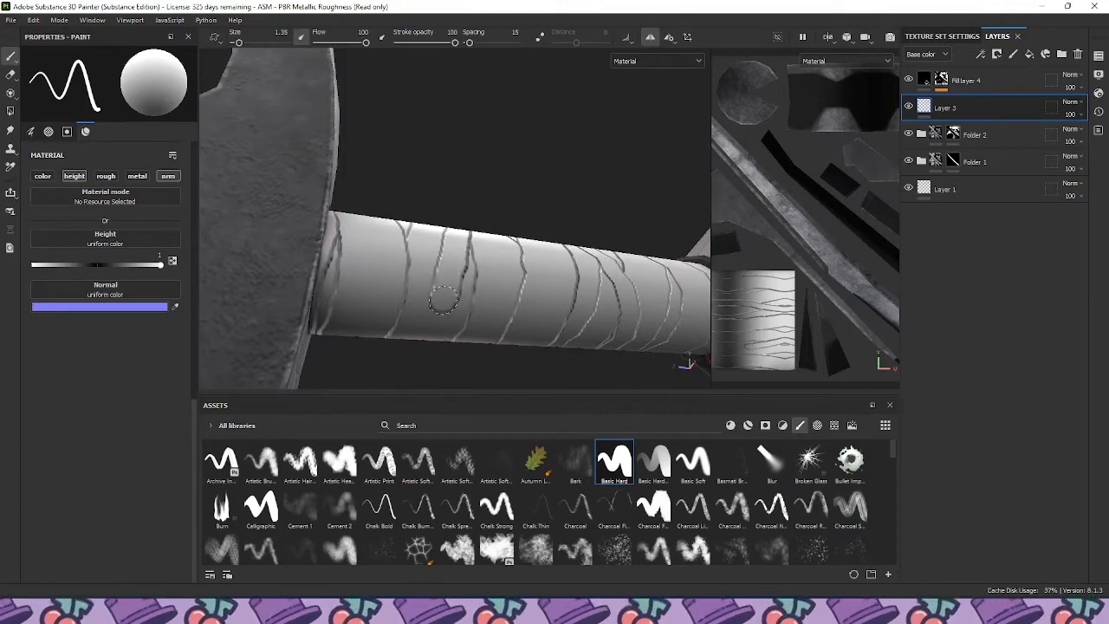
# Undo the last stroke beside the pommel and paint branching wrap lines at height 1 on that end of the grip
pyautogui.keyDown('alt'); pyautogui.moveTo(488, 194); pyautogui.dragTo(493, 230); pyautogui.keyUp('alt')
pyautogui.keyDown('alt'); pyautogui.moveTo(492, 229); pyautogui.dragTo(361, 240, button='middle'); pyautogui.keyUp('alt')
pyautogui.scroll(-3, 367, 239)
pyautogui.keyDown('alt'); pyautogui.moveTo(488, 253); pyautogui.dragTo(382, 242, button='middle'); pyautogui.keyUp('alt')
pyautogui.scroll(3, 390, 239)
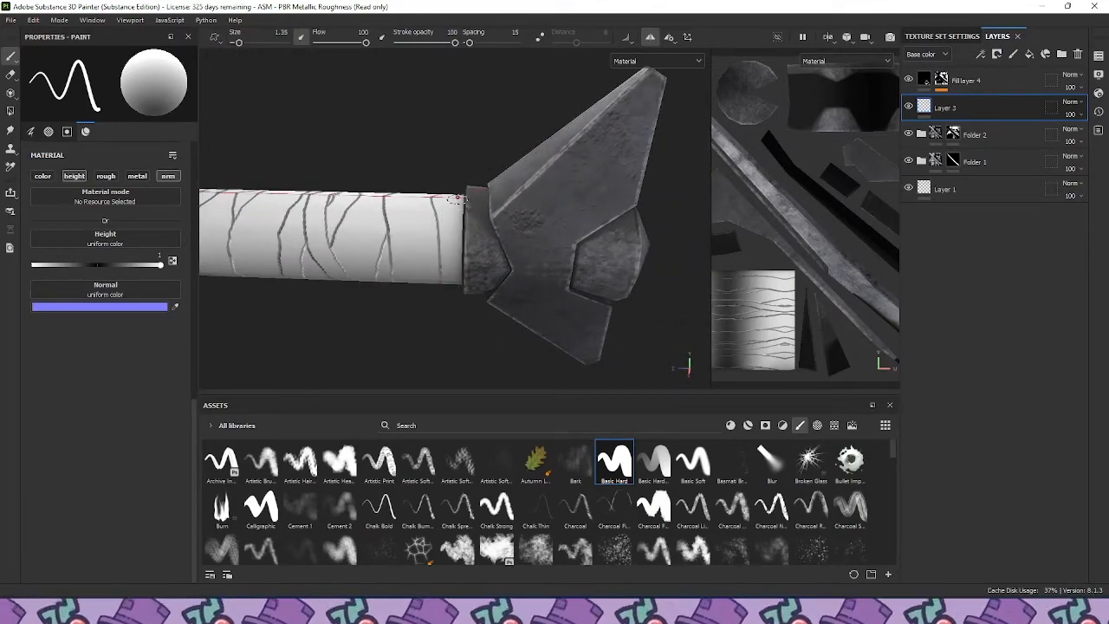
pyautogui.hotkey('ctrl', 'z')
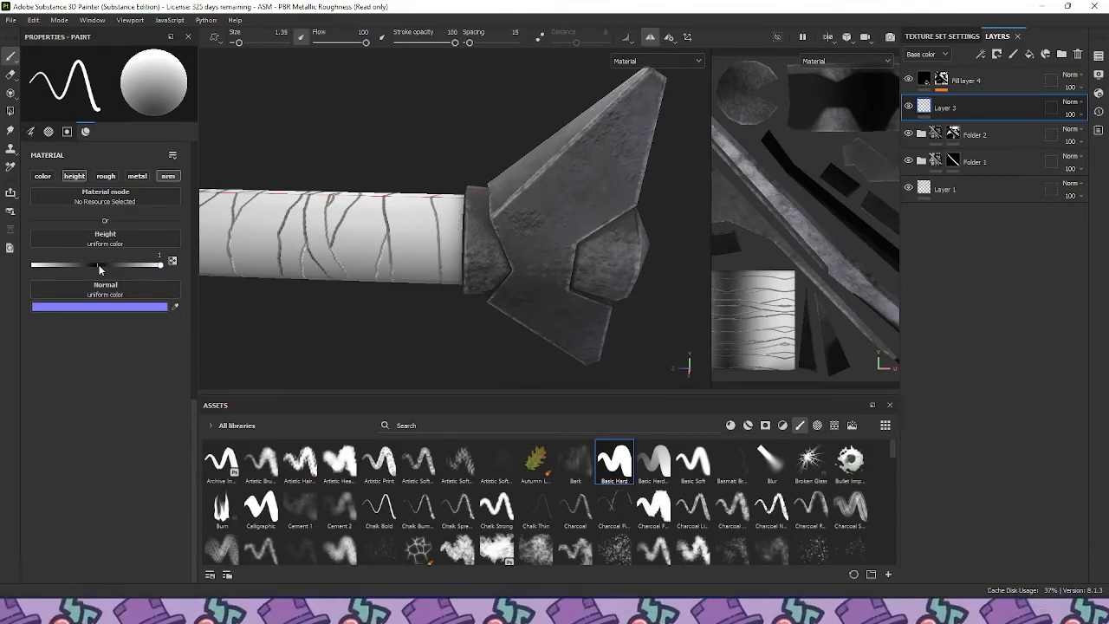
pyautogui.moveTo(120, 267); pyautogui.dragTo(31, 265)
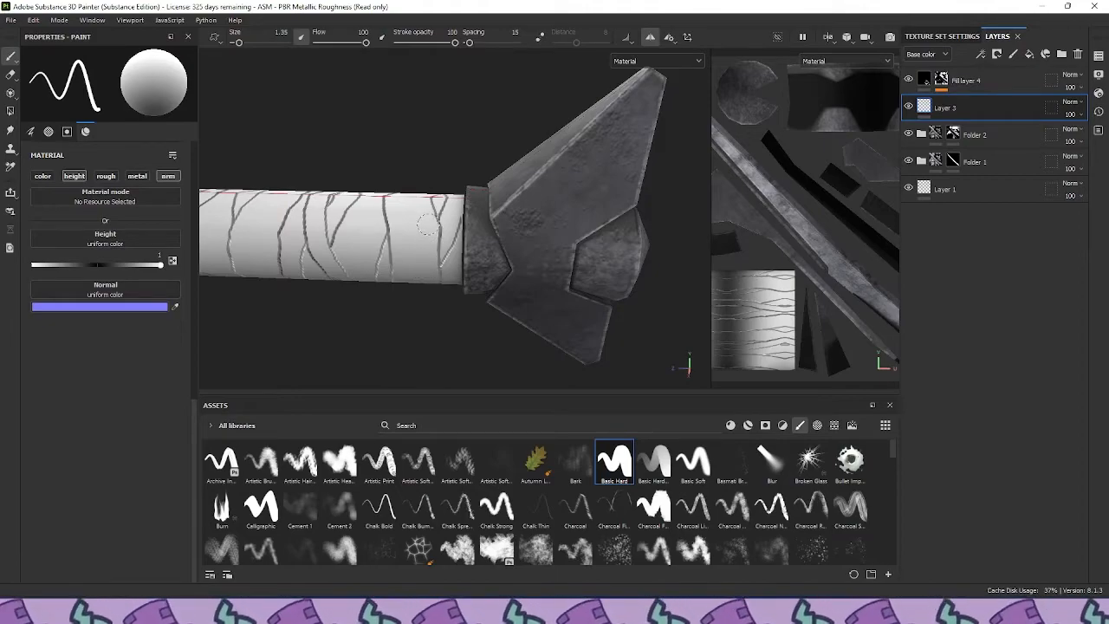
# Continue the height 1 wrap lines around the edge and far side of the grip's pommel end
pyautogui.keyDown('alt'); pyautogui.moveTo(427, 269); pyautogui.dragTo(450, 152); pyautogui.keyUp('alt')
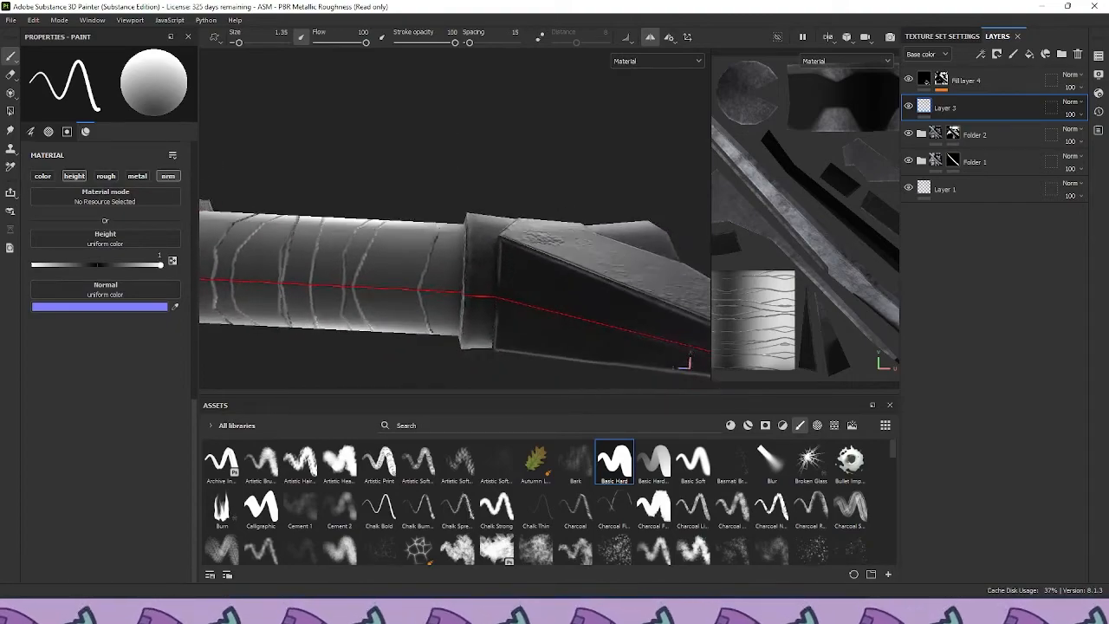
pyautogui.moveTo(452, 293); pyautogui.dragTo(421, 239)
pyautogui.moveTo(152, 268); pyautogui.dragTo(170, 266)
pyautogui.keyDown('alt'); pyautogui.moveTo(416, 218); pyautogui.dragTo(430, 269); pyautogui.keyUp('alt')
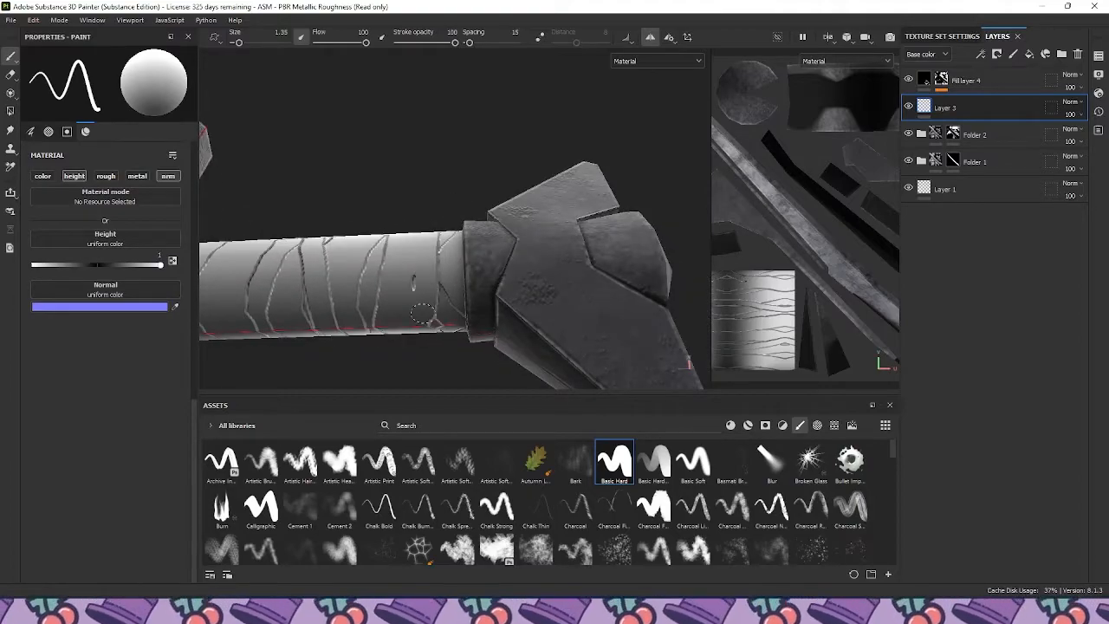
pyautogui.keyDown('alt'); pyautogui.moveTo(447, 352); pyautogui.dragTo(620, 313); pyautogui.keyUp('alt')
pyautogui.scroll(3, 463, 245)
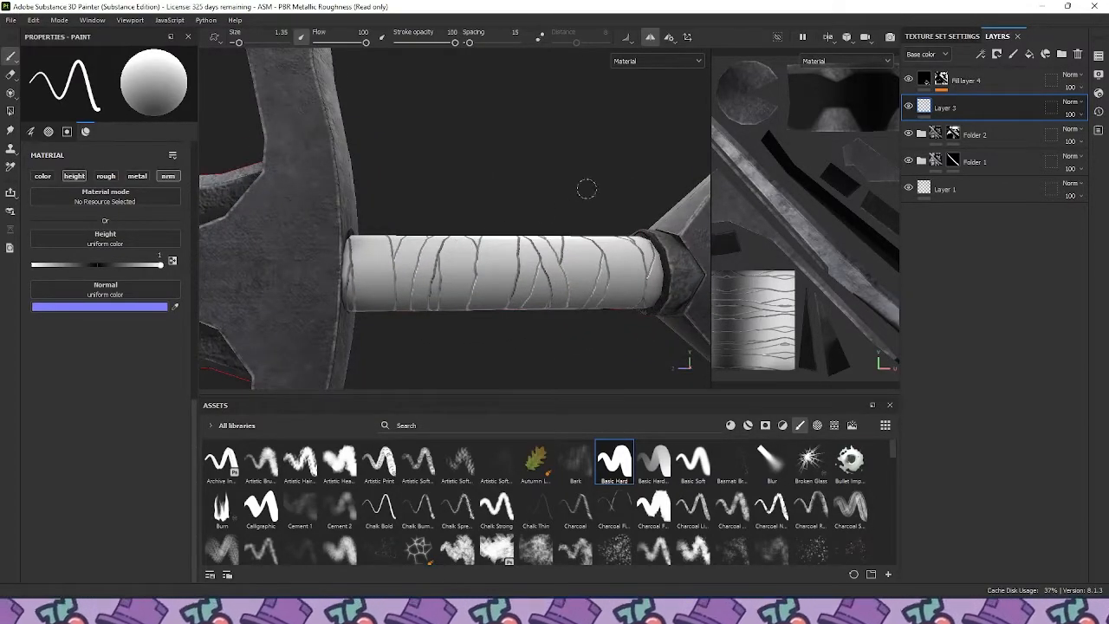
# Add a paint layer beneath Layer 3 and load the Artistic Heavy Sponge brush, painting color instead of height
pyautogui.click(1012, 56)
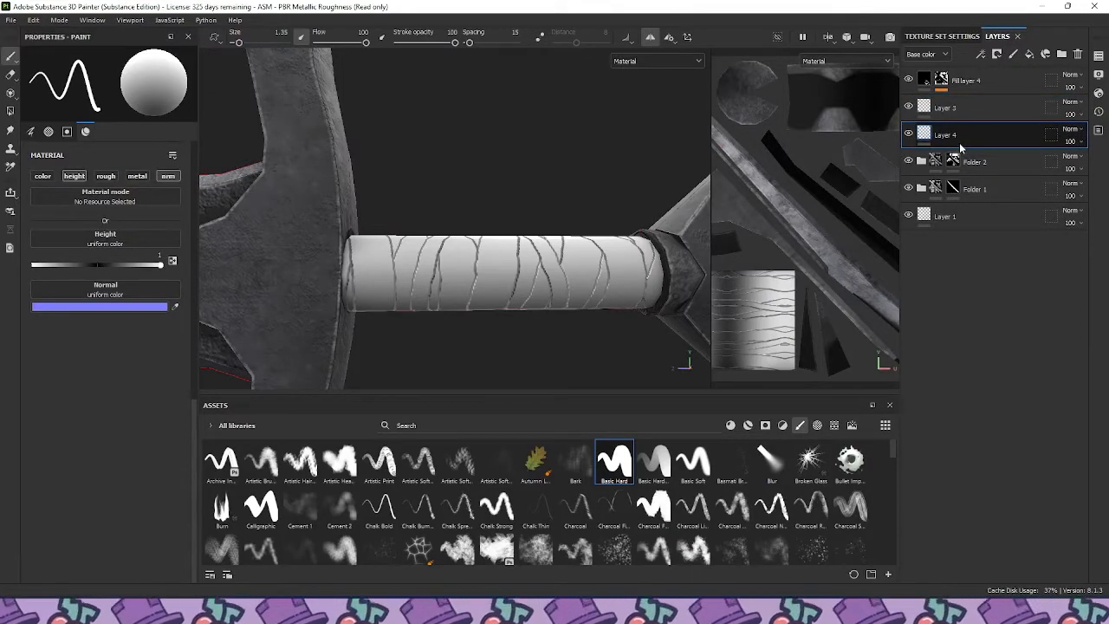
pyautogui.click(339, 459)
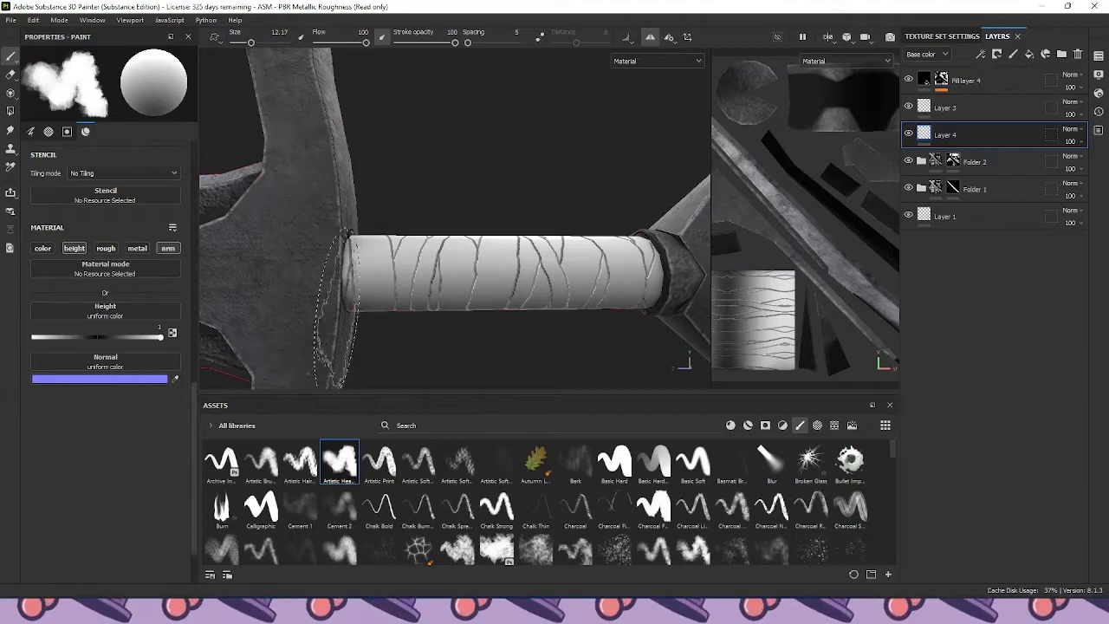
pyautogui.click(74, 248)
pyautogui.click(45, 249)
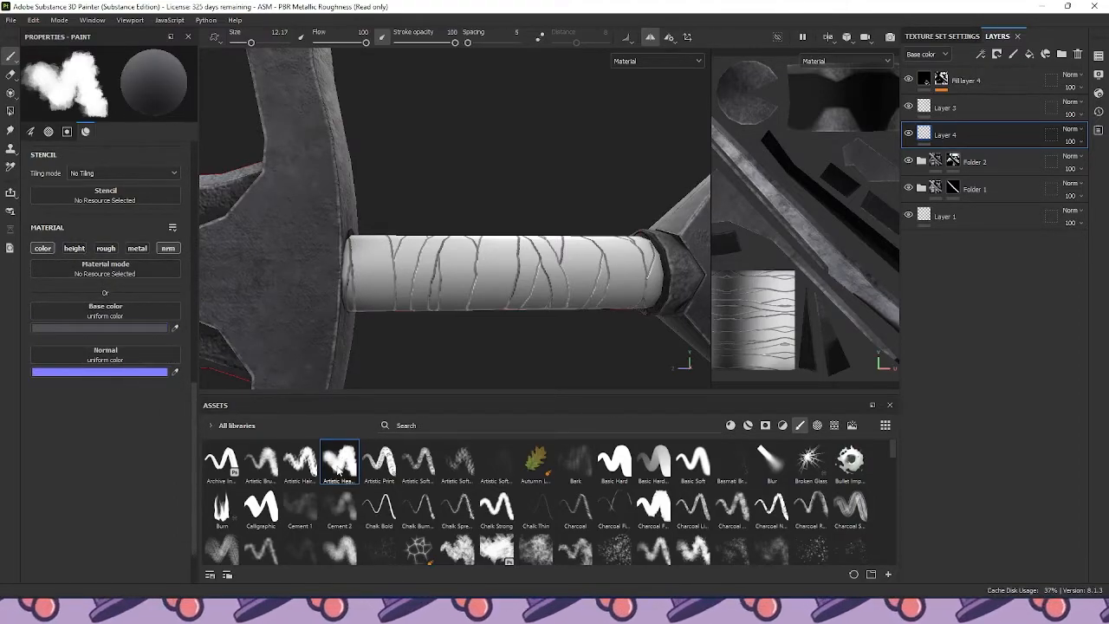
pyautogui.moveTo(340, 471)
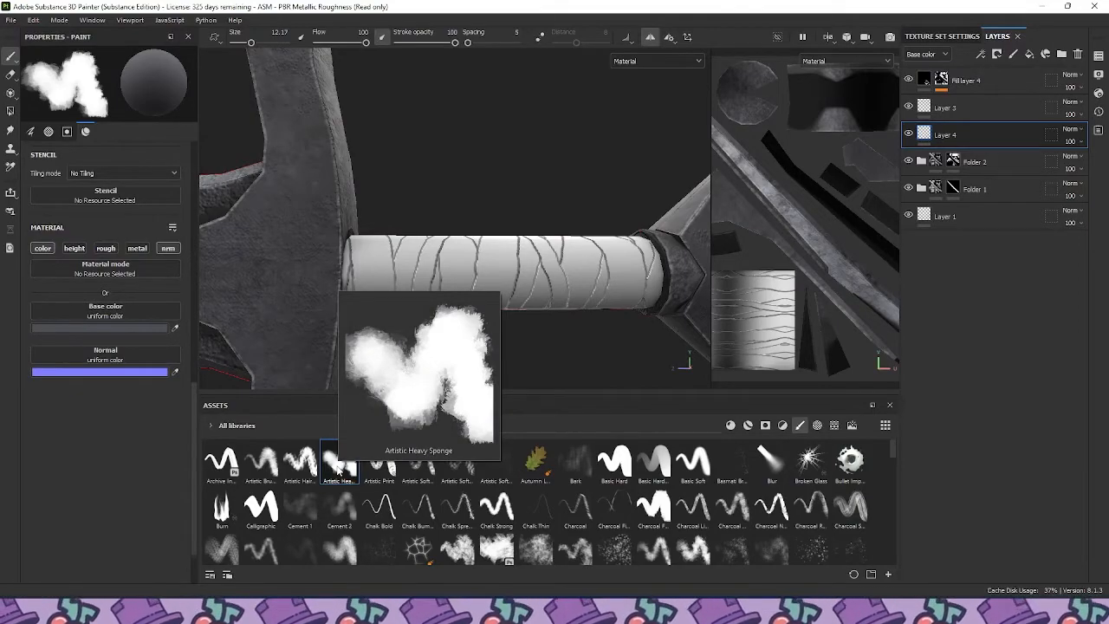
# Set the base color to the muted brown 7E6C67 and paint it over the whole grip from all sides
pyautogui.click(137, 327)
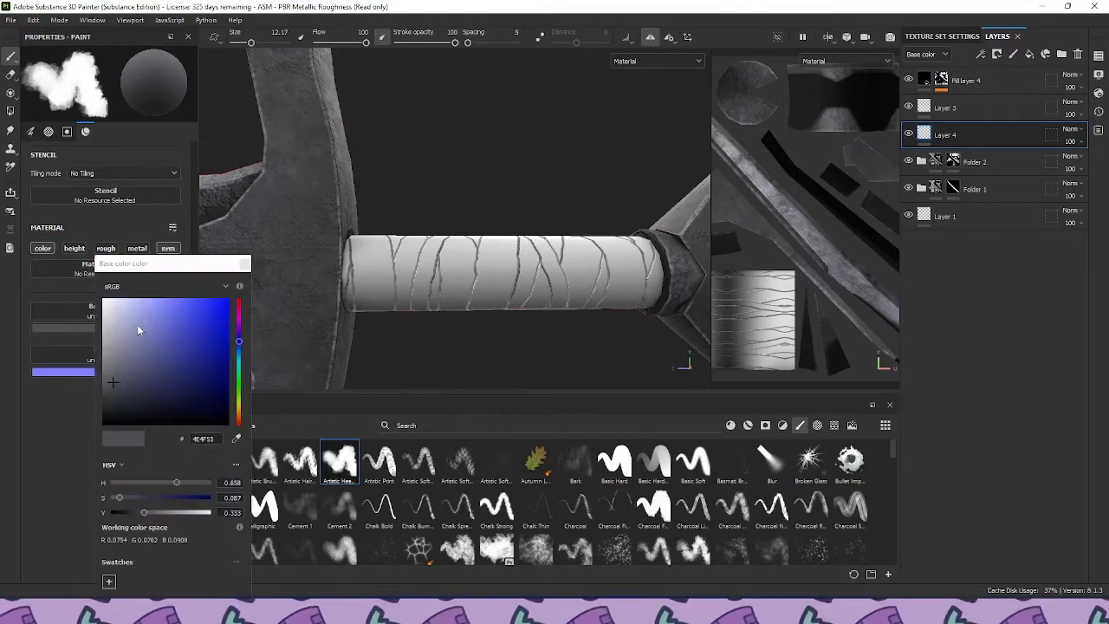
pyautogui.click(239, 419)
pyautogui.moveTo(240, 422); pyautogui.dragTo(240, 424)
pyautogui.moveTo(115, 373); pyautogui.dragTo(125, 362)
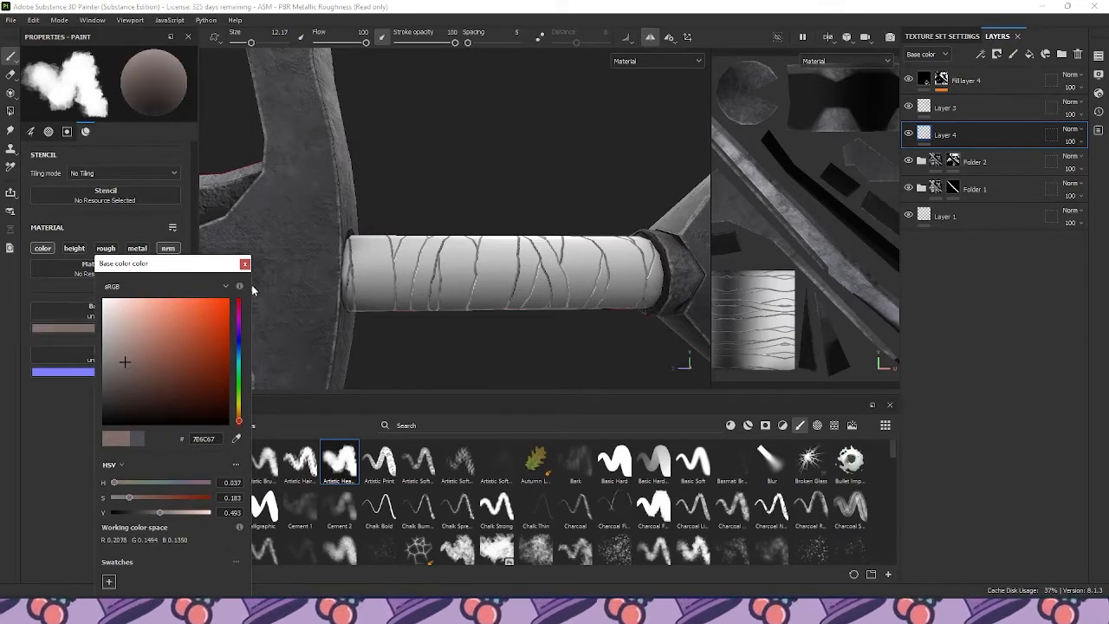
pyautogui.moveTo(365, 268)
pyautogui.mouseDown()
pyautogui.moveTo(468, 279)
pyautogui.moveTo(361, 279)
pyautogui.moveTo(381, 277)
pyautogui.mouseUp()
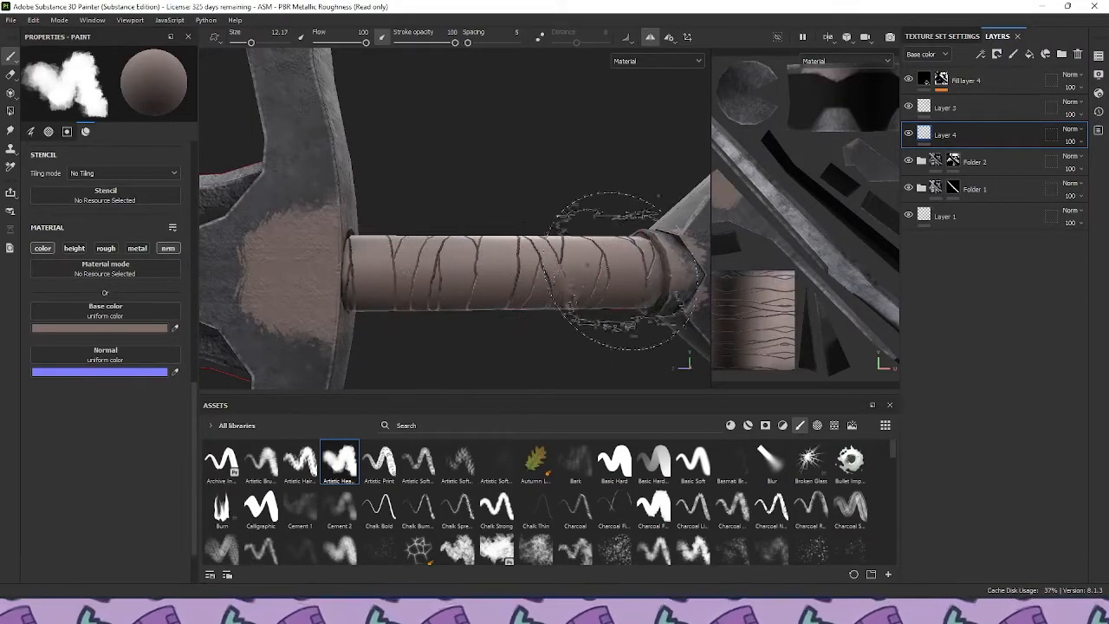
pyautogui.keyDown('alt'); pyautogui.moveTo(625, 274); pyautogui.dragTo(557, 243); pyautogui.keyUp('alt')
pyautogui.moveTo(660, 206); pyautogui.dragTo(678, 193)
pyautogui.moveTo(608, 267)
pyautogui.keyDown('alt'); pyautogui.mouseDown()
pyautogui.moveTo(574, 165)
pyautogui.moveTo(649, 232)
pyautogui.mouseUp(); pyautogui.keyUp('alt')
pyautogui.moveTo(674, 284)
pyautogui.mouseDown()
pyautogui.moveTo(651, 285)
pyautogui.moveTo(645, 184)
pyautogui.moveTo(347, 316)
pyautogui.mouseUp()
pyautogui.moveTo(515, 163)
pyautogui.keyDown('alt'); pyautogui.mouseDown()
pyautogui.moveTo(515, 310)
pyautogui.moveTo(519, 296)
pyautogui.mouseUp(); pyautogui.keyUp('alt')
# Darken the base color to a deep brown and lower the brush's stroke opacity to 26 and flow to about 18
pyautogui.click(105, 329)
pyautogui.click(129, 378)
pyautogui.moveTo(130, 379); pyautogui.dragTo(134, 393)
pyautogui.click(245, 264)
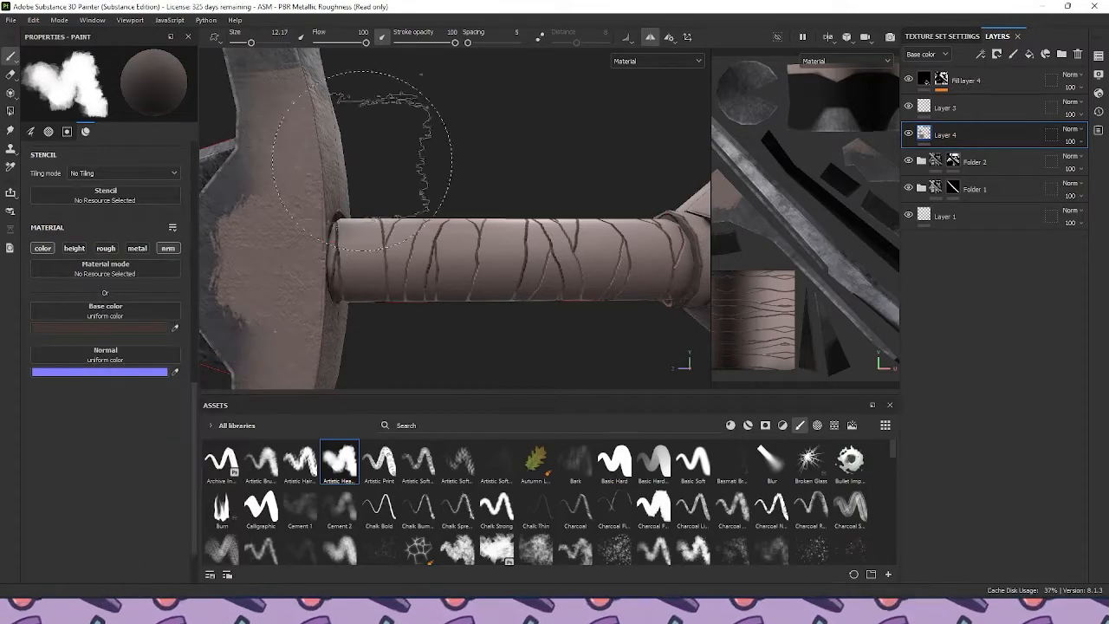
pyautogui.moveTo(427, 42); pyautogui.dragTo(326, 42)
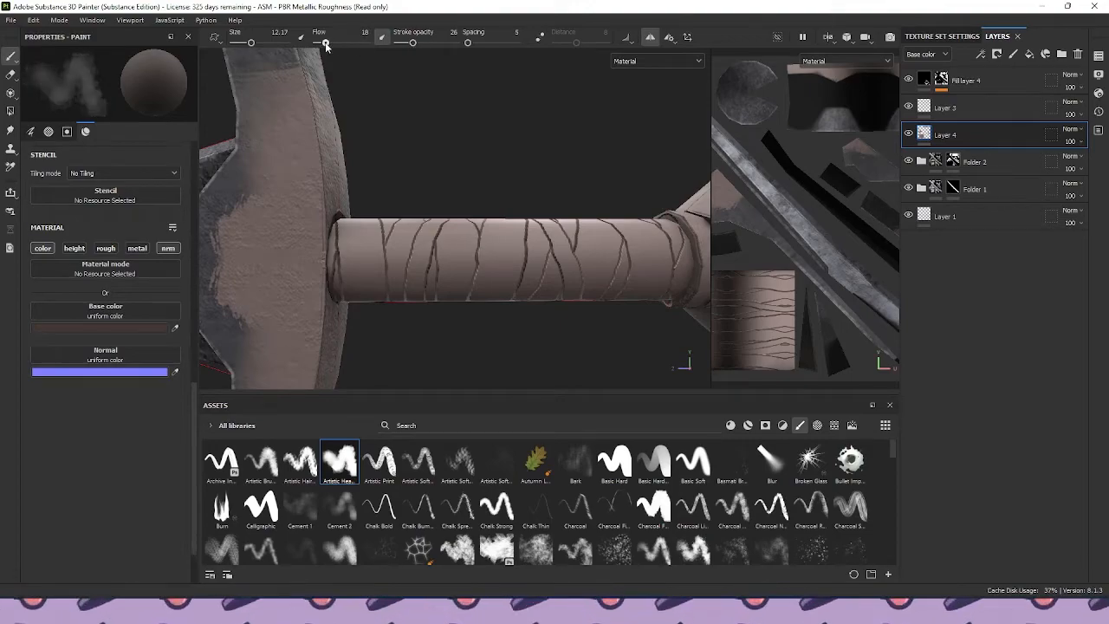
# Shade the grip with soft dark brown strokes, starting at the guard end and continuing around its other sides
pyautogui.moveTo(351, 226)
pyautogui.mouseDown()
pyautogui.moveTo(336, 323)
pyautogui.moveTo(337, 264)
pyautogui.mouseUp()
pyautogui.keyDown('alt'); pyautogui.moveTo(345, 328); pyautogui.dragTo(366, 352); pyautogui.keyUp('alt')
pyautogui.scroll(-4, 367, 351)
pyautogui.moveTo(411, 217)
pyautogui.mouseDown()
pyautogui.moveTo(405, 310)
pyautogui.moveTo(396, 291)
pyautogui.mouseUp()
pyautogui.keyDown('alt'); pyautogui.moveTo(397, 290); pyautogui.dragTo(468, 264); pyautogui.keyUp('alt')
pyautogui.keyDown('alt'); pyautogui.moveTo(573, 290); pyautogui.dragTo(454, 303, button='middle'); pyautogui.keyUp('alt')
pyautogui.moveTo(454, 303)
pyautogui.keyDown('alt'); pyautogui.mouseDown()
pyautogui.moveTo(460, 362)
pyautogui.moveTo(459, 222)
pyautogui.moveTo(428, 374)
pyautogui.mouseUp(); pyautogui.keyUp('alt')
# Lighten the base color to a pale pinkish brown and brush soft highlights along the grip from several sides
pyautogui.click(125, 327)
pyautogui.moveTo(125, 364); pyautogui.dragTo(125, 332)
pyautogui.click(245, 264)
pyautogui.moveTo(391, 281)
pyautogui.keyDown('alt'); pyautogui.mouseDown()
pyautogui.moveTo(440, 257)
pyautogui.moveTo(435, 345)
pyautogui.moveTo(408, 279)
pyautogui.mouseUp(); pyautogui.keyUp('alt')
pyautogui.moveTo(441, 348)
pyautogui.keyDown('alt'); pyautogui.mouseDown()
pyautogui.moveTo(455, 319)
pyautogui.moveTo(454, 405)
pyautogui.mouseUp(); pyautogui.keyUp('alt')
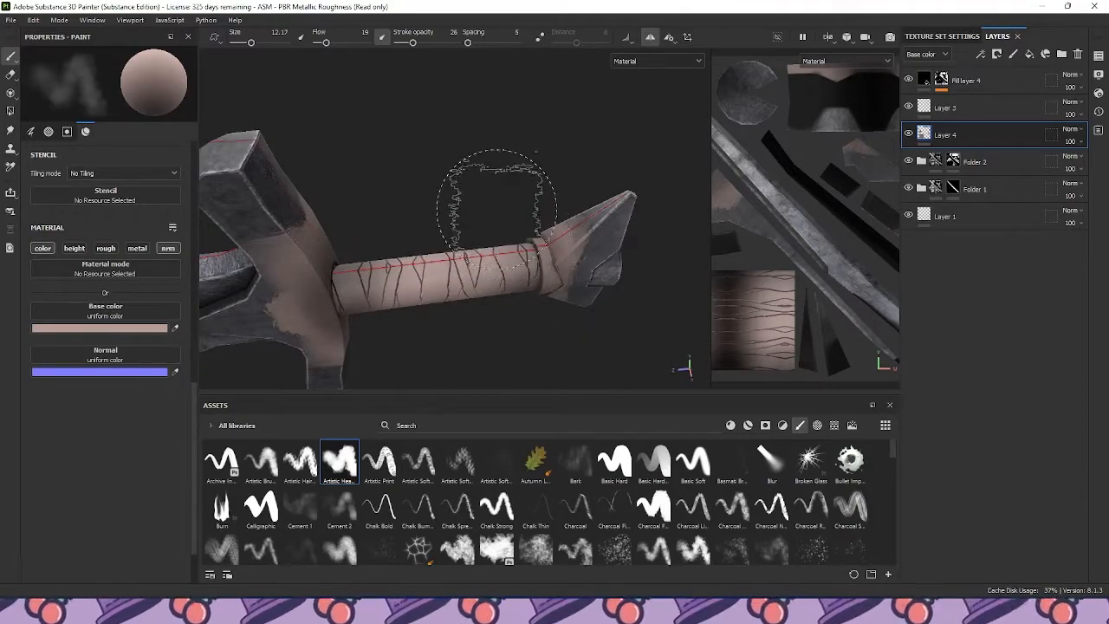
pyautogui.keyDown('alt'); pyautogui.moveTo(500, 210); pyautogui.dragTo(468, 134); pyautogui.keyUp('alt')
pyautogui.keyDown('alt'); pyautogui.moveTo(468, 134); pyautogui.dragTo(478, 194, button='right'); pyautogui.keyUp('alt')
pyautogui.keyDown('alt'); pyautogui.moveTo(441, 266); pyautogui.dragTo(459, 202, button='middle'); pyautogui.keyUp('alt')
pyautogui.keyDown('alt'); pyautogui.moveTo(459, 202); pyautogui.dragTo(504, 187, button='right'); pyautogui.keyUp('alt')
pyautogui.moveTo(456, 194)
pyautogui.keyDown('alt'); pyautogui.mouseDown()
pyautogui.moveTo(479, 139)
pyautogui.moveTo(459, 193)
pyautogui.mouseUp(); pyautogui.keyUp('alt')
pyautogui.keyDown('alt'); pyautogui.moveTo(459, 193); pyautogui.dragTo(463, 230, button='right'); pyautogui.keyUp('alt')
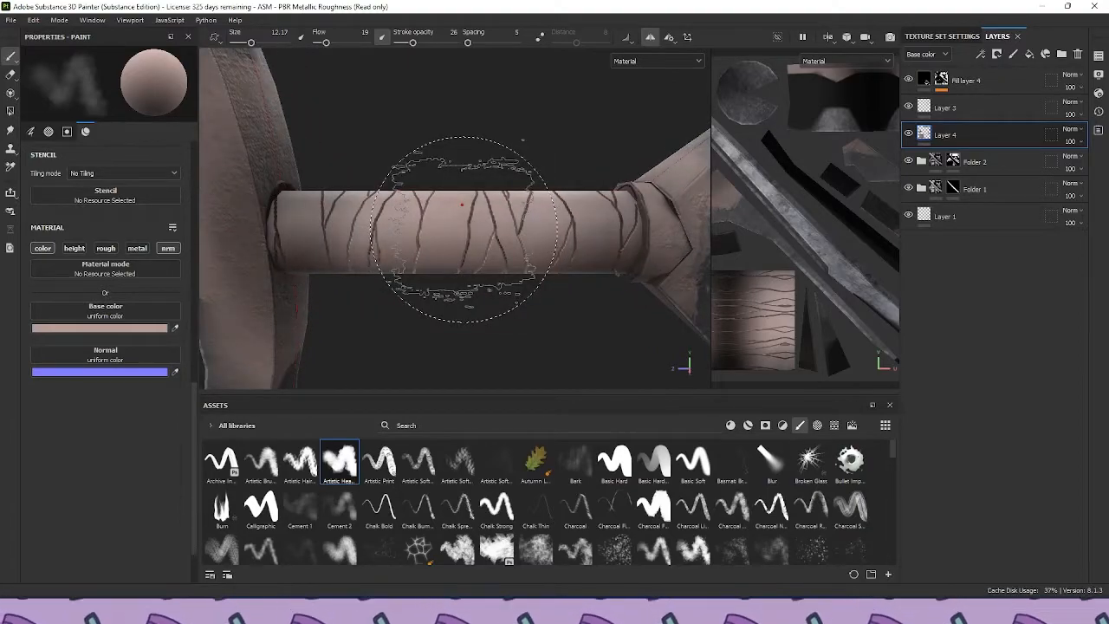
# Select Layer 3 and set up a Charcoal brush to paint height at -0.4626 with stroke opacity 35 and flow 12
pyautogui.click(957, 104)
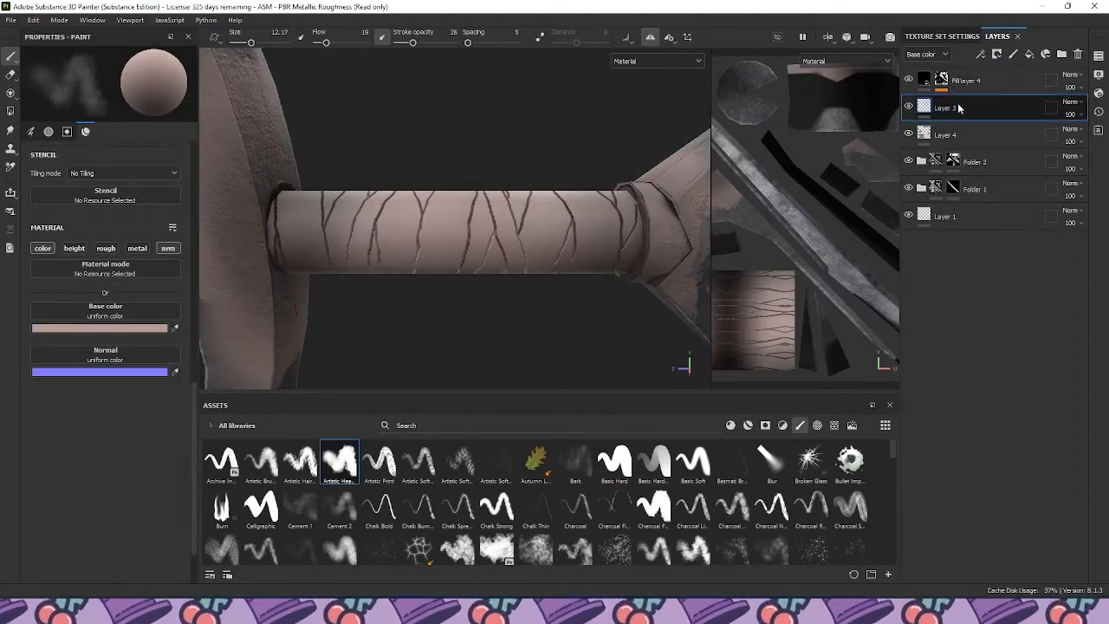
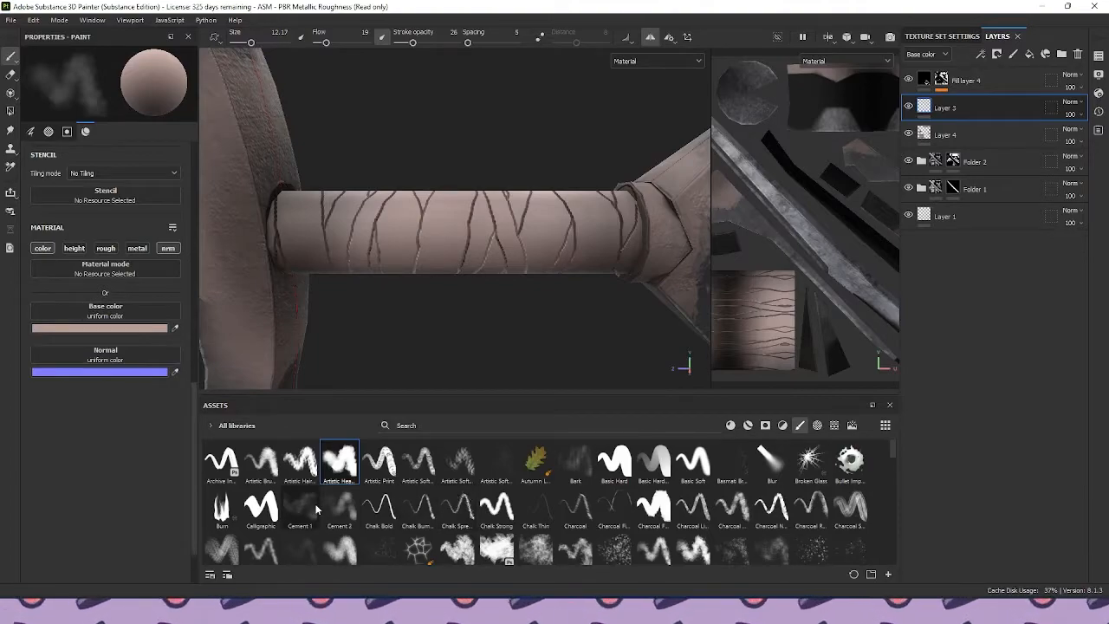
pyautogui.click(744, 516)
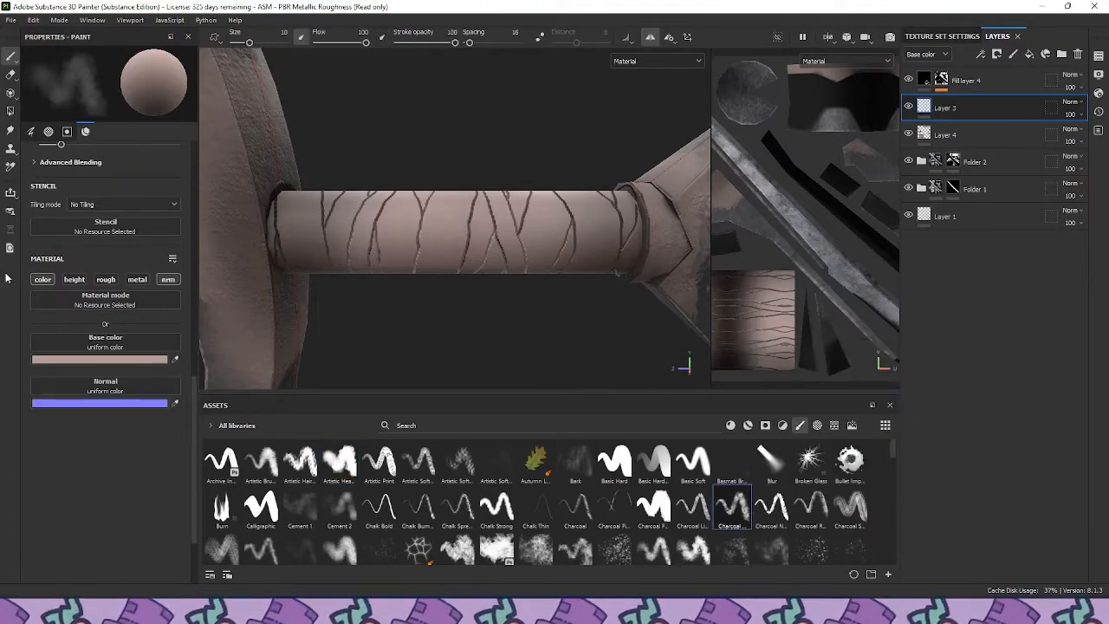
pyautogui.click(75, 279)
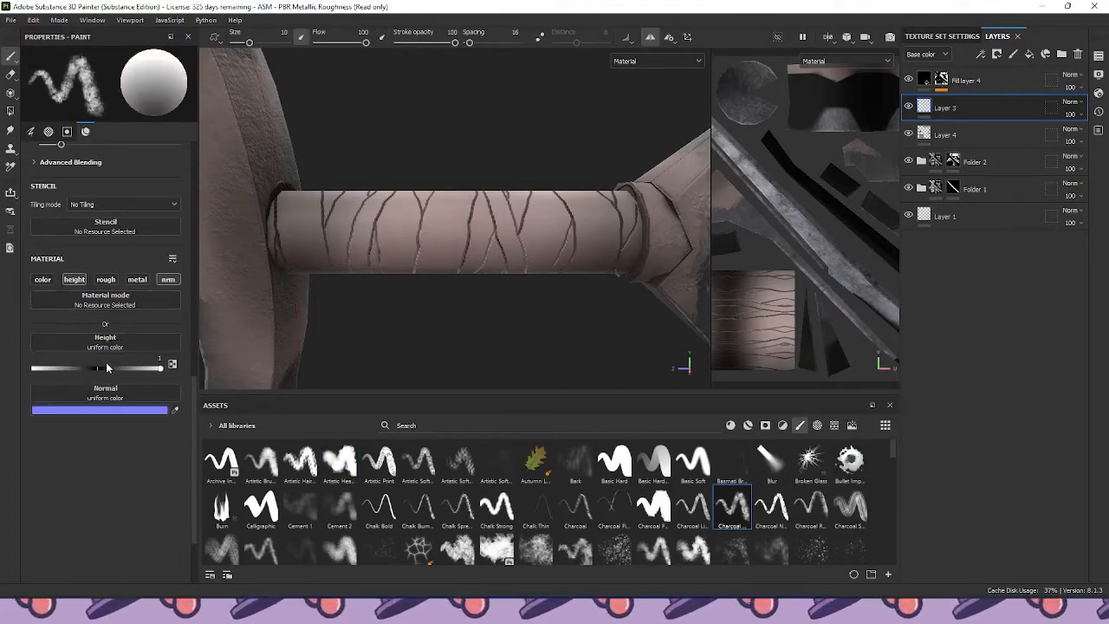
pyautogui.moveTo(76, 371)
pyautogui.mouseDown()
pyautogui.moveTo(19, 374)
pyautogui.moveTo(65, 373)
pyautogui.mouseUp()
pyautogui.moveTo(414, 43); pyautogui.dragTo(321, 42)
# Set the brush size to 2.44 and stipple a rough height band around the grip beside the guard
pyautogui.scroll(3, 453, 136)
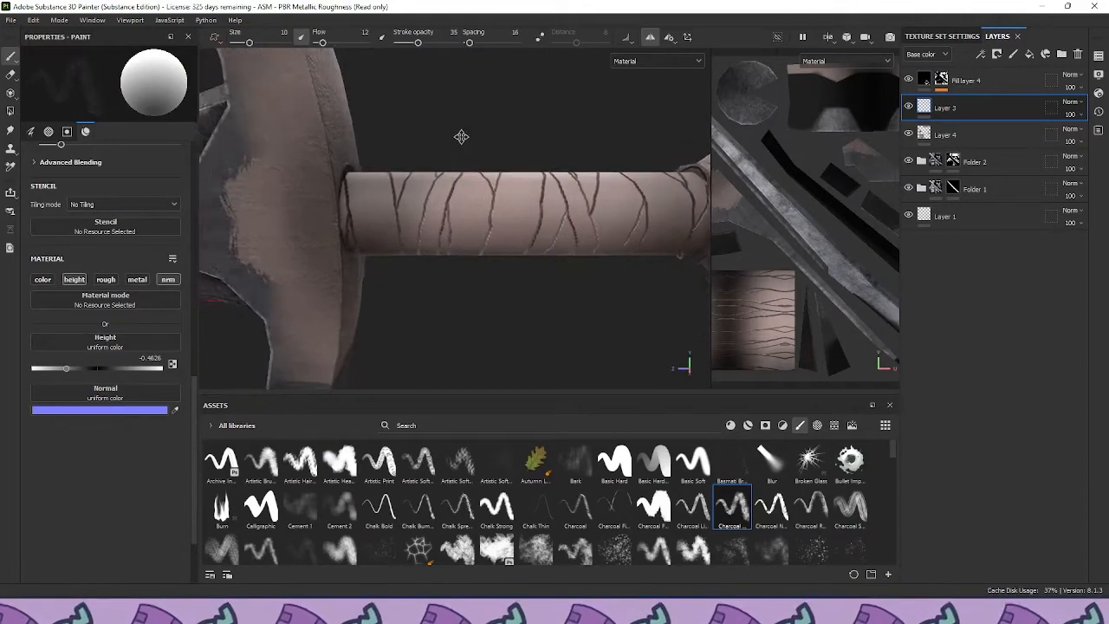
pyautogui.keyDown('alt'); pyautogui.moveTo(410, 156); pyautogui.dragTo(589, 165, button='middle'); pyautogui.keyUp('alt')
pyautogui.keyDown('ctrl'); pyautogui.moveTo(513, 224); pyautogui.dragTo(443, 190, button='right'); pyautogui.keyUp('ctrl')
pyautogui.keyDown('alt'); pyautogui.moveTo(470, 145); pyautogui.dragTo(450, 165); pyautogui.keyUp('alt')
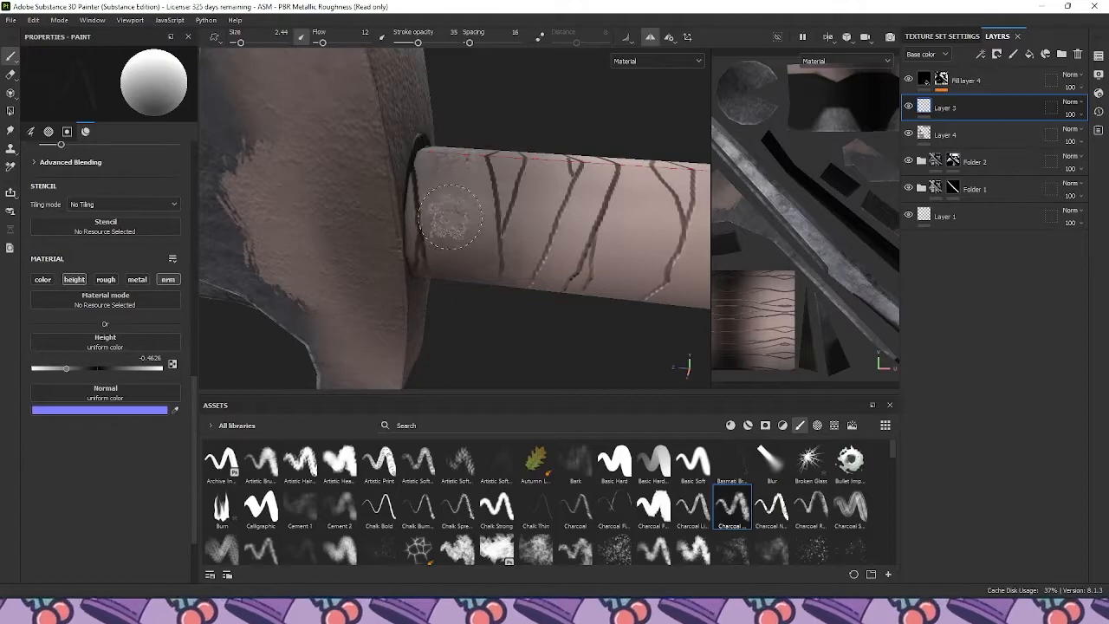
pyautogui.keyDown('alt'); pyautogui.moveTo(459, 255); pyautogui.dragTo(466, 147); pyautogui.keyUp('alt')
pyautogui.moveTo(470, 235)
pyautogui.keyDown('alt'); pyautogui.mouseDown()
pyautogui.moveTo(458, 260)
pyautogui.moveTo(491, 364)
pyautogui.mouseUp(); pyautogui.keyUp('alt')
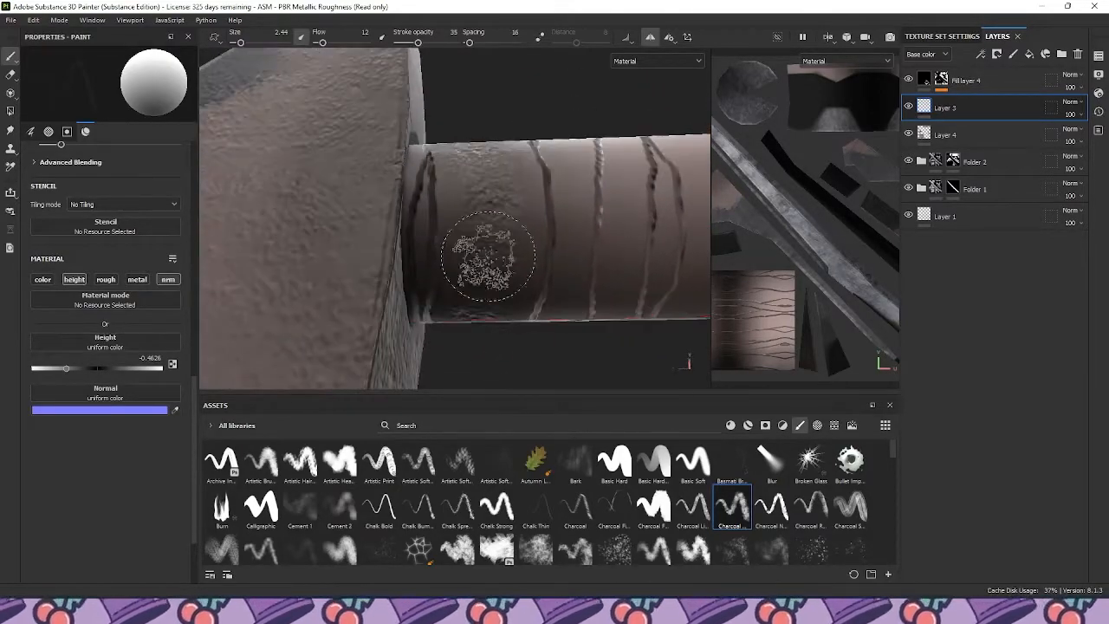
# Stipple another rough height band around the middle of the grip between two wrap lines
pyautogui.keyDown('alt'); pyautogui.moveTo(494, 300); pyautogui.dragTo(495, 267); pyautogui.keyUp('alt')
pyautogui.keyDown('alt'); pyautogui.moveTo(494, 267); pyautogui.dragTo(362, 268, button='middle'); pyautogui.keyUp('alt')
pyautogui.scroll(-3, 381, 273)
pyautogui.keyDown('alt'); pyautogui.moveTo(398, 277); pyautogui.dragTo(422, 266); pyautogui.keyUp('alt')
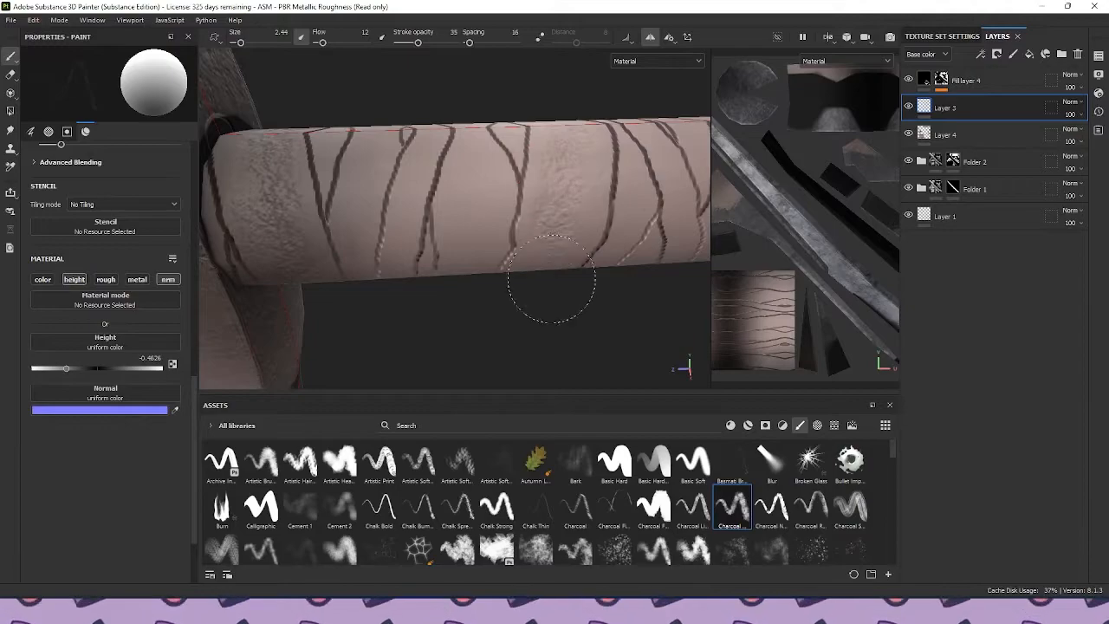
pyautogui.keyDown('alt'); pyautogui.moveTo(553, 273); pyautogui.dragTo(515, 181); pyautogui.keyUp('alt')
# Stipple rough height texture into the wide gap between wrap lines near the pommel end of the grip
pyautogui.moveTo(517, 332)
pyautogui.keyDown('alt'); pyautogui.mouseDown()
pyautogui.moveTo(507, 315)
pyautogui.moveTo(543, 249)
pyautogui.moveTo(519, 227)
pyautogui.moveTo(456, 231)
pyautogui.mouseUp(); pyautogui.keyUp('alt')
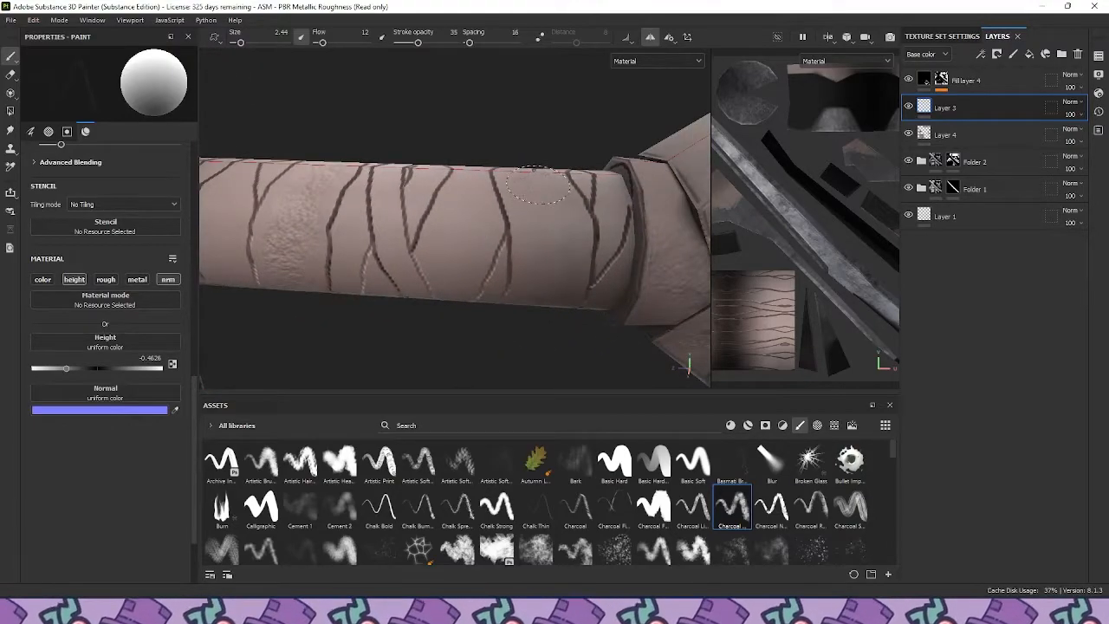
pyautogui.moveTo(544, 191)
pyautogui.mouseDown()
pyautogui.moveTo(557, 274)
pyautogui.moveTo(541, 215)
pyautogui.mouseUp()
pyautogui.moveTo(537, 231); pyautogui.dragTo(536, 274)
# Reduce the brush size to 1.35 and stipple rough height into the narrow gaps between wrap lines on the guard half of the grip
pyautogui.moveTo(508, 366)
pyautogui.keyDown('alt'); pyautogui.mouseDown()
pyautogui.moveTo(453, 280)
pyautogui.moveTo(491, 372)
pyautogui.moveTo(421, 302)
pyautogui.moveTo(419, 245)
pyautogui.mouseUp(); pyautogui.keyUp('alt')
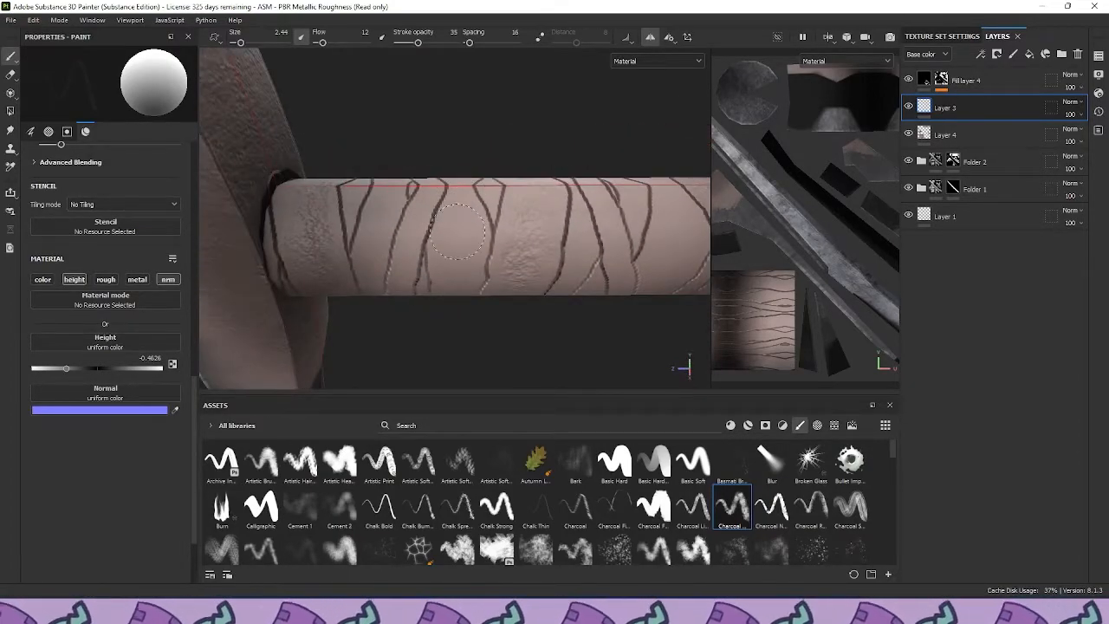
pyautogui.keyDown('alt'); pyautogui.moveTo(445, 334); pyautogui.dragTo(450, 232); pyautogui.keyUp('alt')
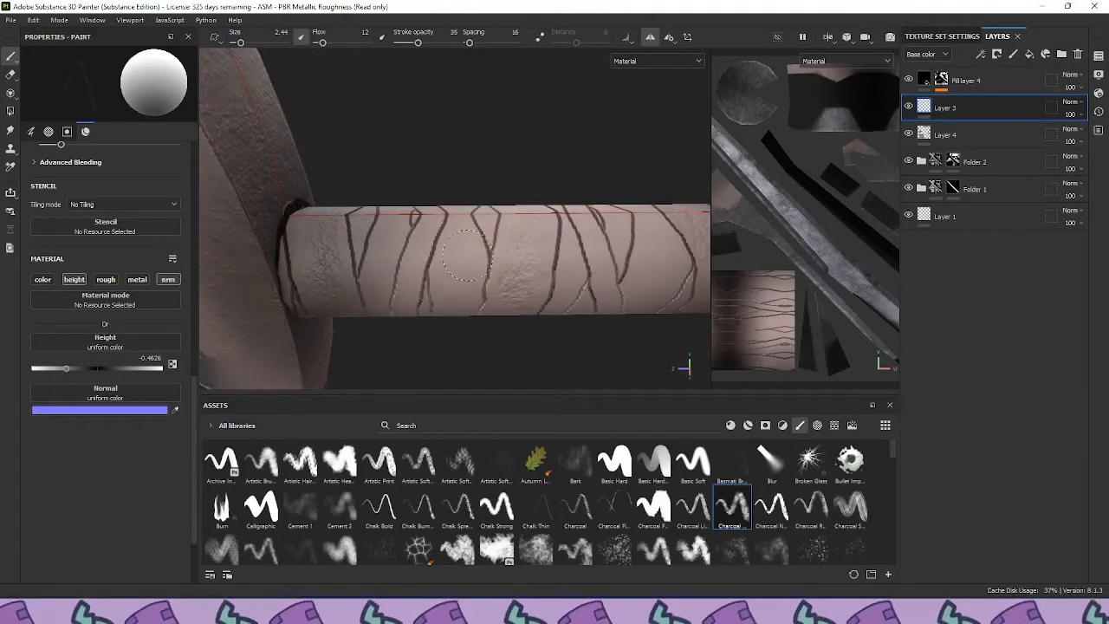
pyautogui.keyDown('ctrl'); pyautogui.moveTo(405, 248); pyautogui.dragTo(396, 247, button='right'); pyautogui.keyUp('ctrl')
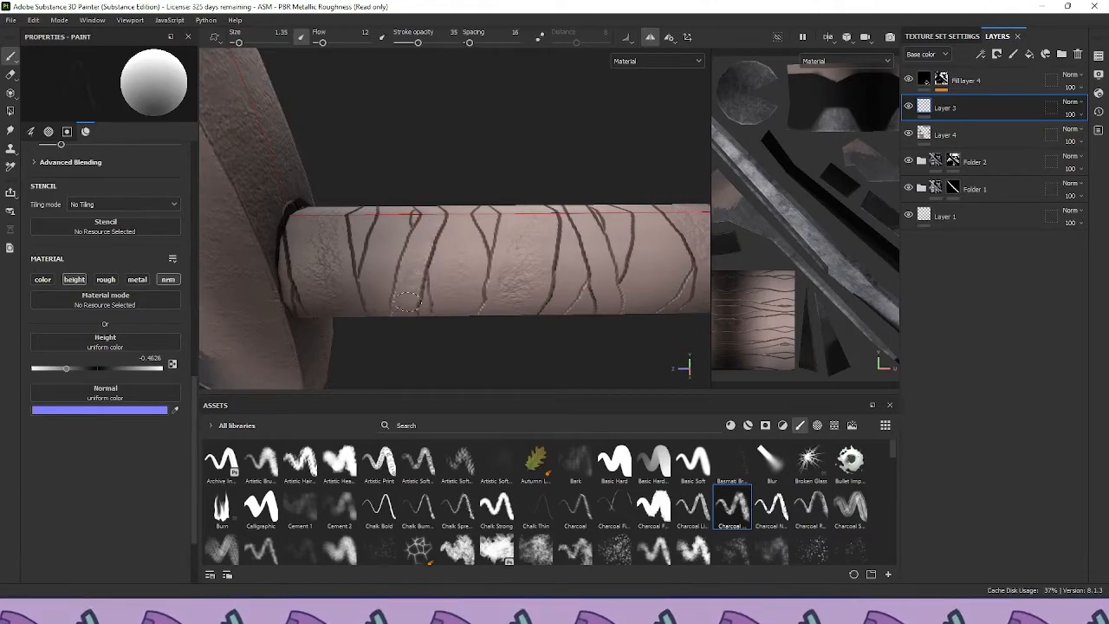
pyautogui.keyDown('alt'); pyautogui.moveTo(402, 332); pyautogui.dragTo(395, 311); pyautogui.keyUp('alt')
pyautogui.keyDown('alt'); pyautogui.moveTo(391, 351); pyautogui.dragTo(389, 252); pyautogui.keyUp('alt')
pyautogui.keyDown('alt'); pyautogui.moveTo(440, 216); pyautogui.dragTo(468, 161); pyautogui.keyUp('alt')
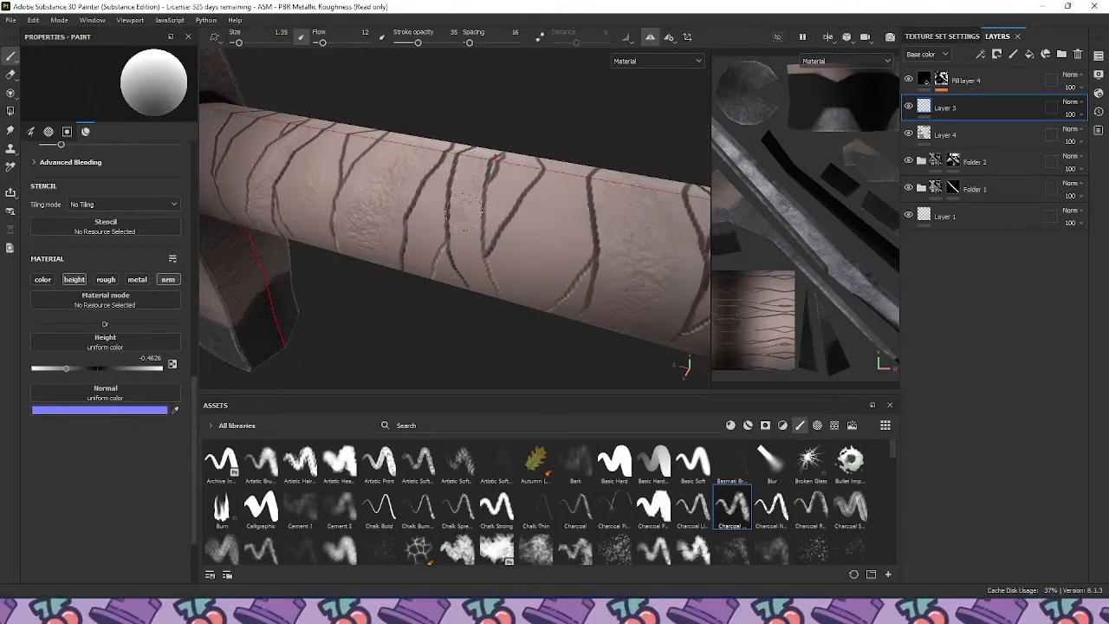
# Stipple rough height into the narrow gaps between wrap lines from the middle of the grip to the pommel
pyautogui.moveTo(472, 282)
pyautogui.keyDown('alt'); pyautogui.mouseDown()
pyautogui.moveTo(489, 236)
pyautogui.moveTo(522, 210)
pyautogui.mouseUp(); pyautogui.keyUp('alt')
pyautogui.keyDown('alt'); pyautogui.moveTo(446, 187); pyautogui.dragTo(664, 213); pyautogui.keyUp('alt')
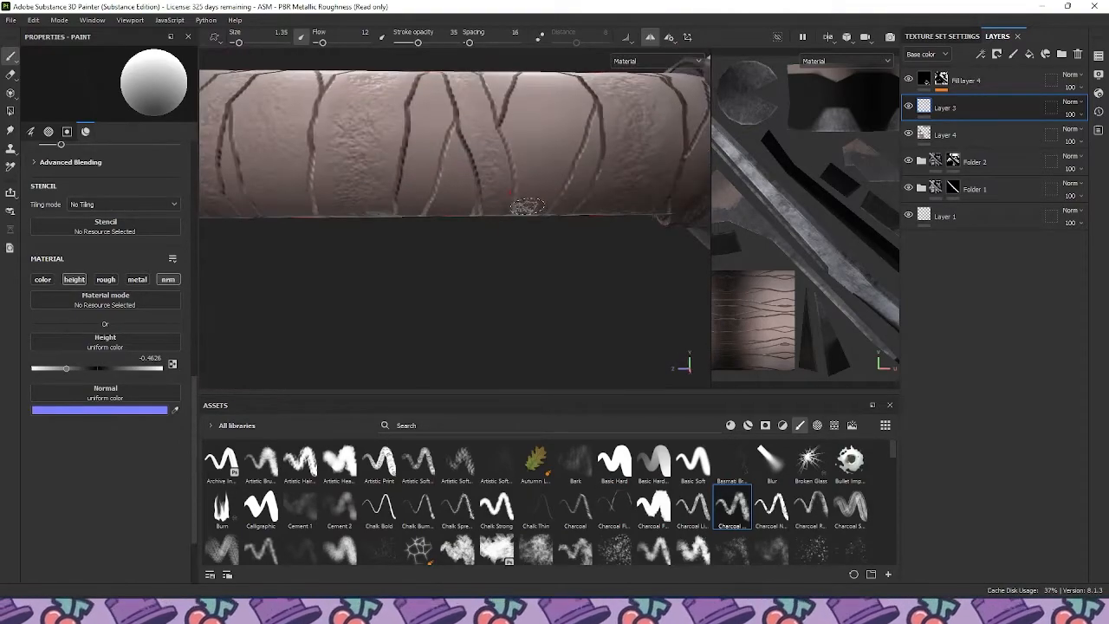
pyautogui.keyDown('alt'); pyautogui.moveTo(664, 213); pyautogui.dragTo(436, 236, button='middle'); pyautogui.keyUp('alt')
# Set the brush height to 0.6123 and stipple raised texture on the pommel half of the grip, using size 0.93 beside the pommel
pyautogui.keyDown('alt'); pyautogui.moveTo(435, 233); pyautogui.dragTo(485, 229); pyautogui.keyUp('alt')
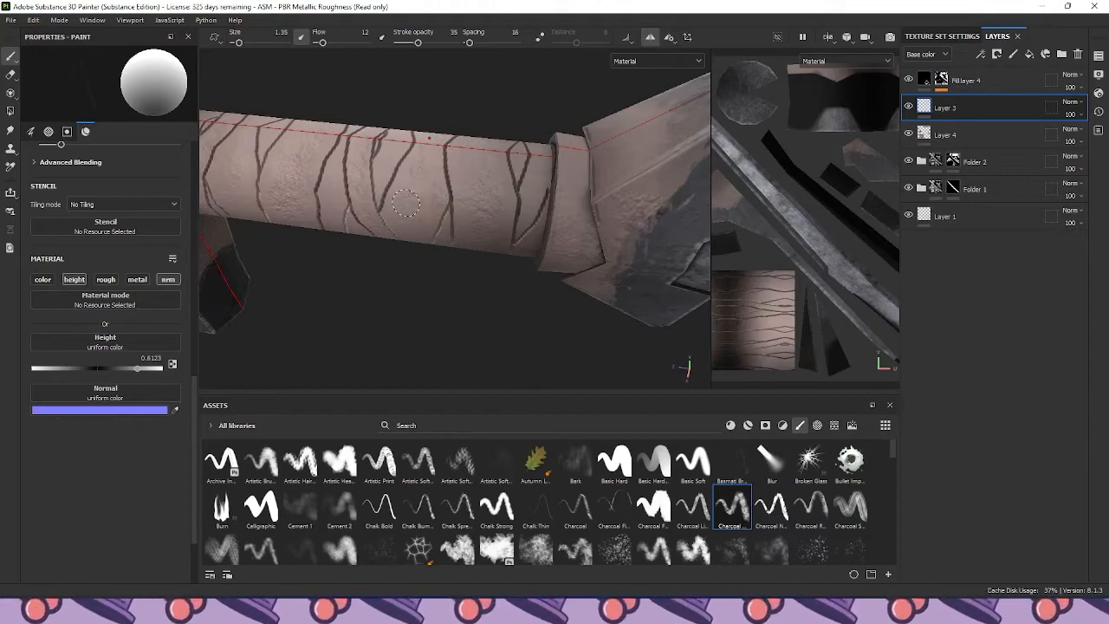
pyautogui.moveTo(403, 251)
pyautogui.keyDown('alt'); pyautogui.mouseDown()
pyautogui.moveTo(400, 226)
pyautogui.moveTo(402, 237)
pyautogui.mouseUp(); pyautogui.keyUp('alt')
pyautogui.moveTo(401, 237)
pyautogui.keyDown('alt'); pyautogui.mouseDown()
pyautogui.moveTo(395, 232)
pyautogui.moveTo(385, 260)
pyautogui.moveTo(329, 297)
pyautogui.moveTo(447, 204)
pyautogui.mouseUp(); pyautogui.keyUp('alt')
pyautogui.keyDown('alt'); pyautogui.moveTo(511, 244); pyautogui.dragTo(425, 206, button='middle'); pyautogui.keyUp('alt')
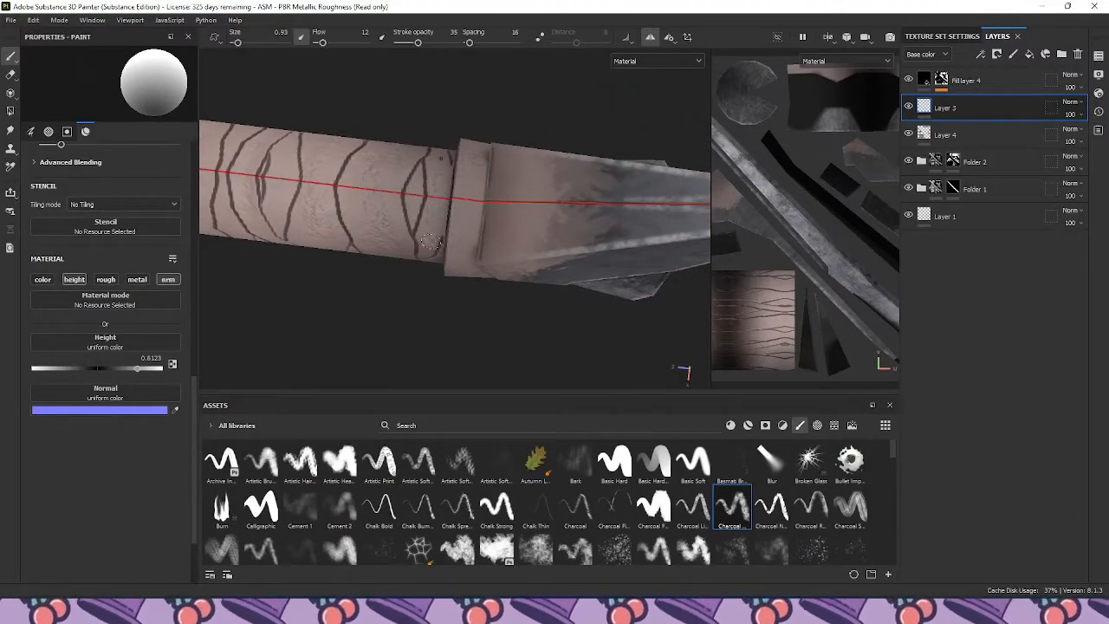
pyautogui.moveTo(421, 261)
pyautogui.keyDown('alt'); pyautogui.mouseDown()
pyautogui.moveTo(429, 157)
pyautogui.moveTo(413, 241)
pyautogui.moveTo(422, 242)
pyautogui.moveTo(433, 171)
pyautogui.mouseUp(); pyautogui.keyUp('alt')
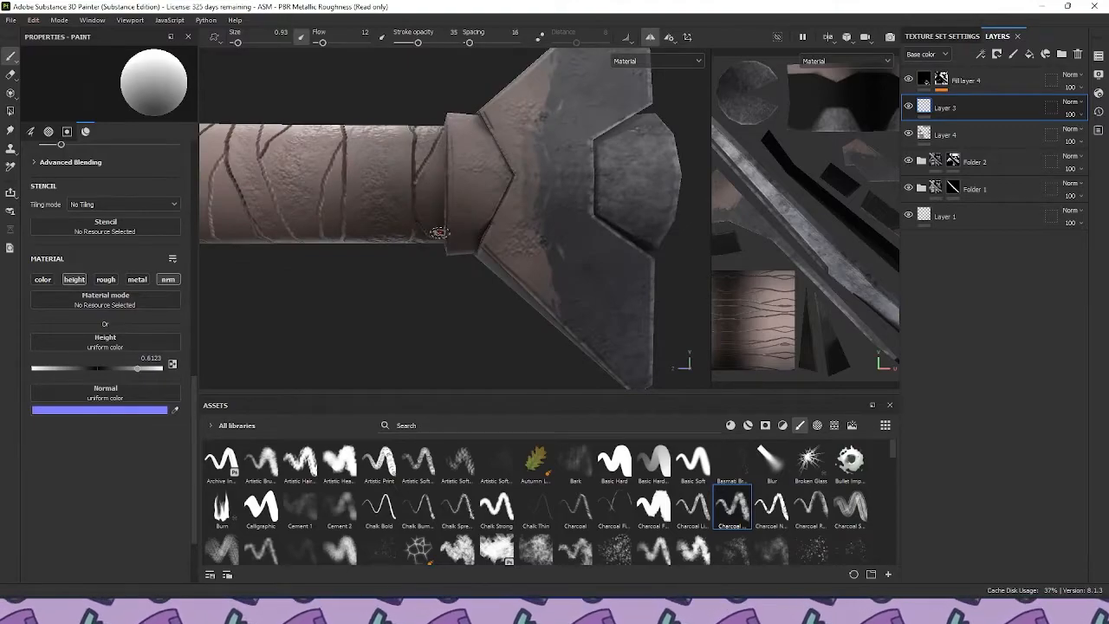
# Enlarge the brush to 1.87 and stipple raised texture between the wrap lines from the middle of the grip to the guard
pyautogui.keyDown('alt'); pyautogui.moveTo(286, 213); pyautogui.dragTo(480, 180, button='middle'); pyautogui.keyUp('alt')
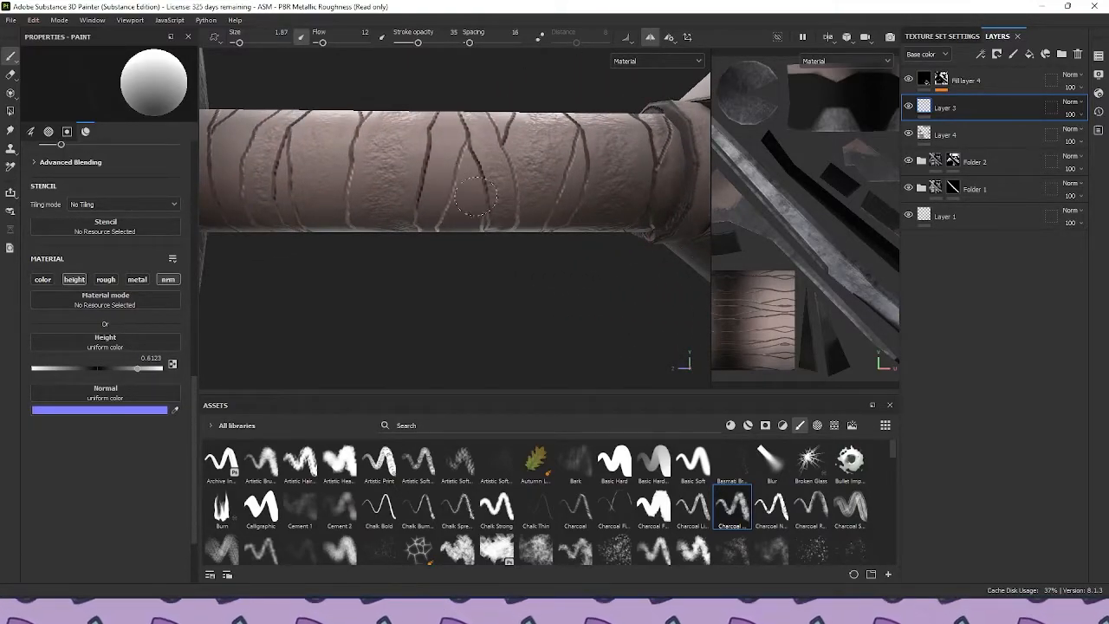
pyautogui.moveTo(453, 243)
pyautogui.keyDown('alt'); pyautogui.mouseDown()
pyautogui.moveTo(446, 234)
pyautogui.moveTo(422, 342)
pyautogui.mouseUp(); pyautogui.keyUp('alt')
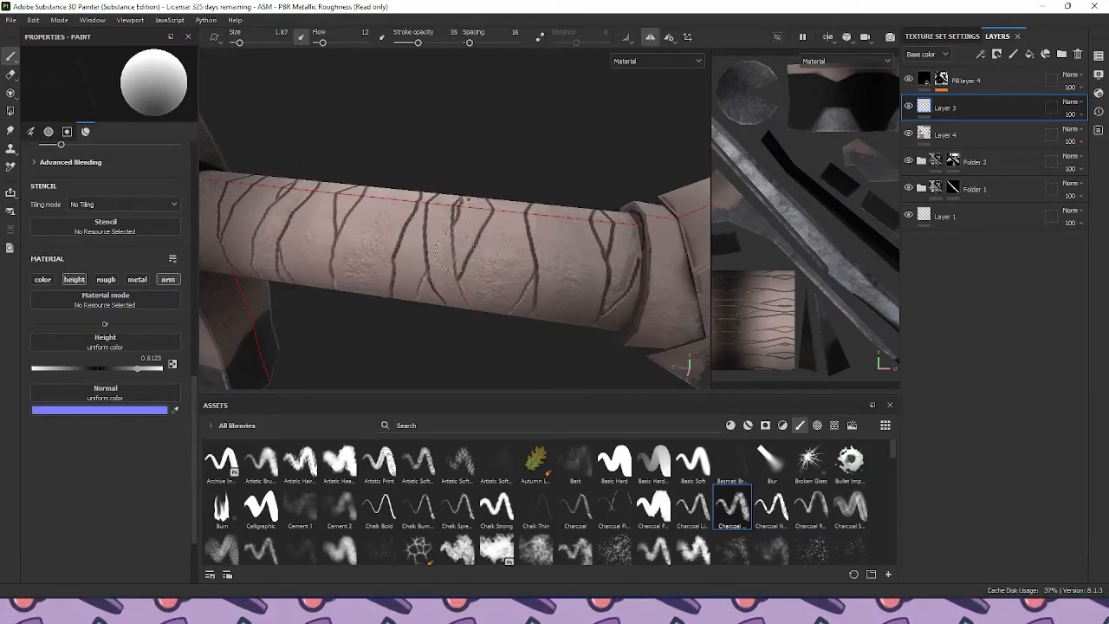
pyautogui.moveTo(403, 309)
pyautogui.keyDown('alt'); pyautogui.mouseDown()
pyautogui.moveTo(414, 277)
pyautogui.moveTo(395, 316)
pyautogui.mouseUp(); pyautogui.keyUp('alt')
pyautogui.moveTo(422, 195)
pyautogui.keyDown('alt'); pyautogui.mouseDown()
pyautogui.moveTo(490, 191)
pyautogui.moveTo(503, 227)
pyautogui.mouseUp(); pyautogui.keyUp('alt')
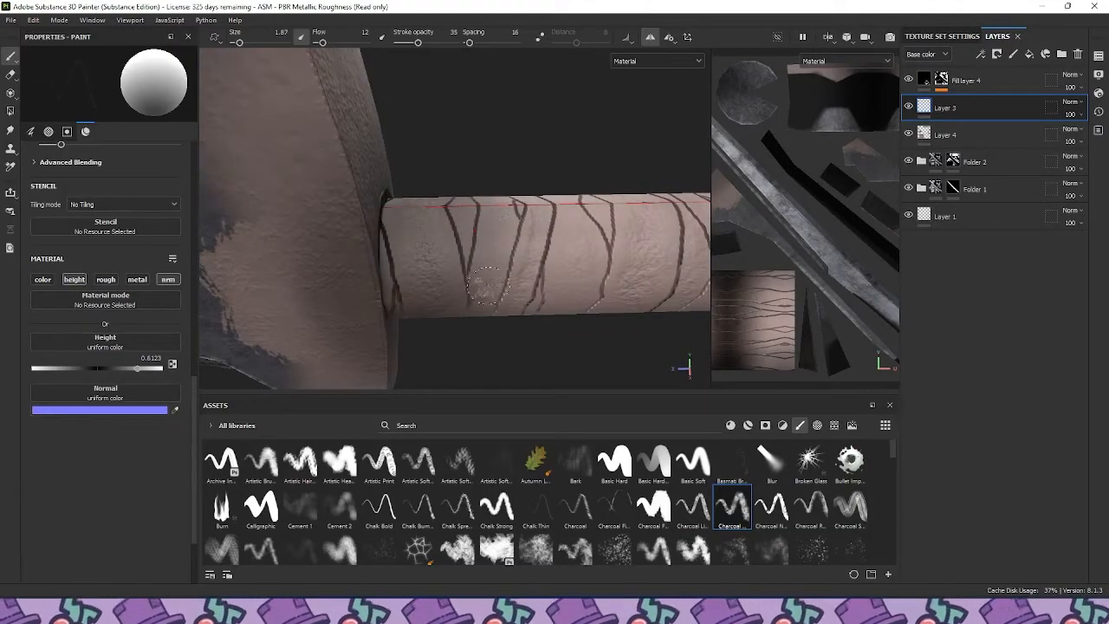
pyautogui.keyDown('alt'); pyautogui.moveTo(495, 184); pyautogui.dragTo(503, 169); pyautogui.keyUp('alt')
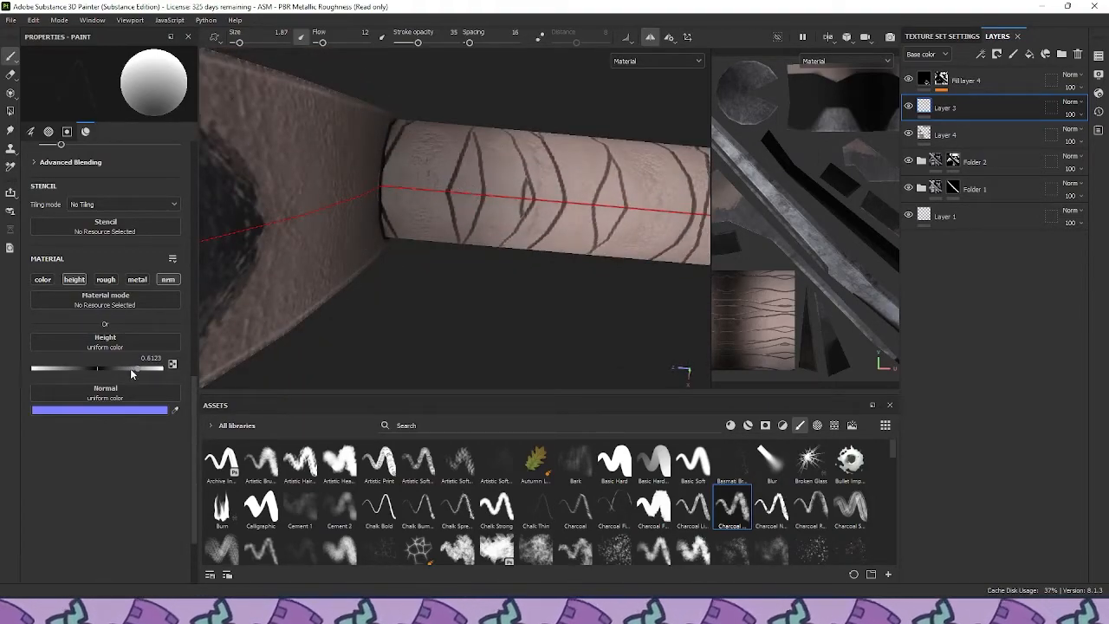
# Set the brush height to -0.4537 and size to 0.93, and stipple recessed texture between the wrap lines near the guard
pyautogui.moveTo(74, 369); pyautogui.dragTo(67, 369)
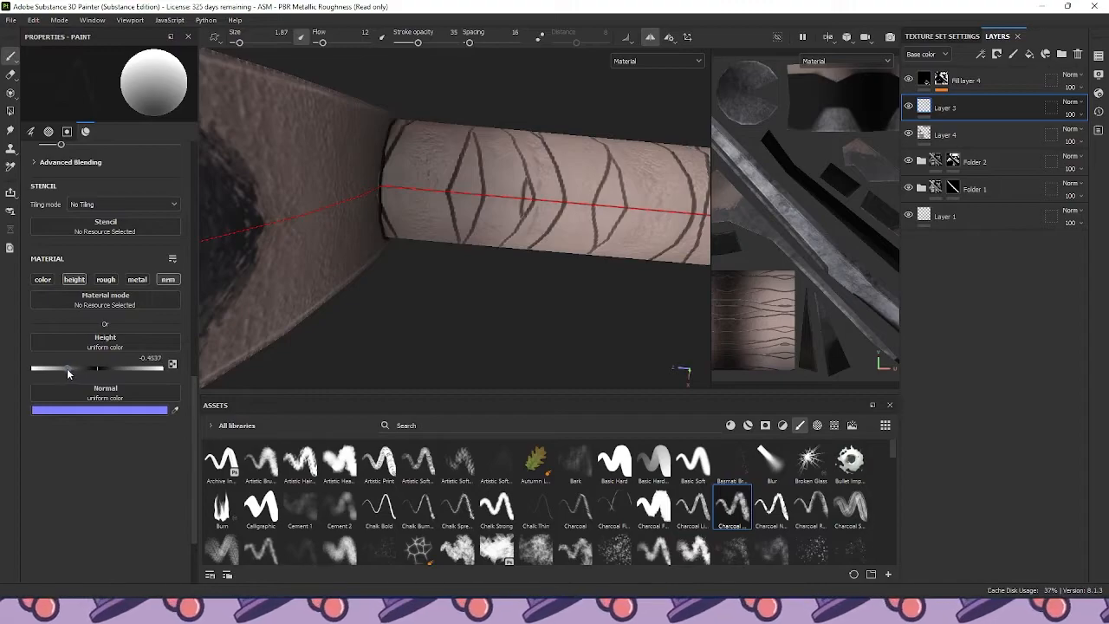
pyautogui.press('[')
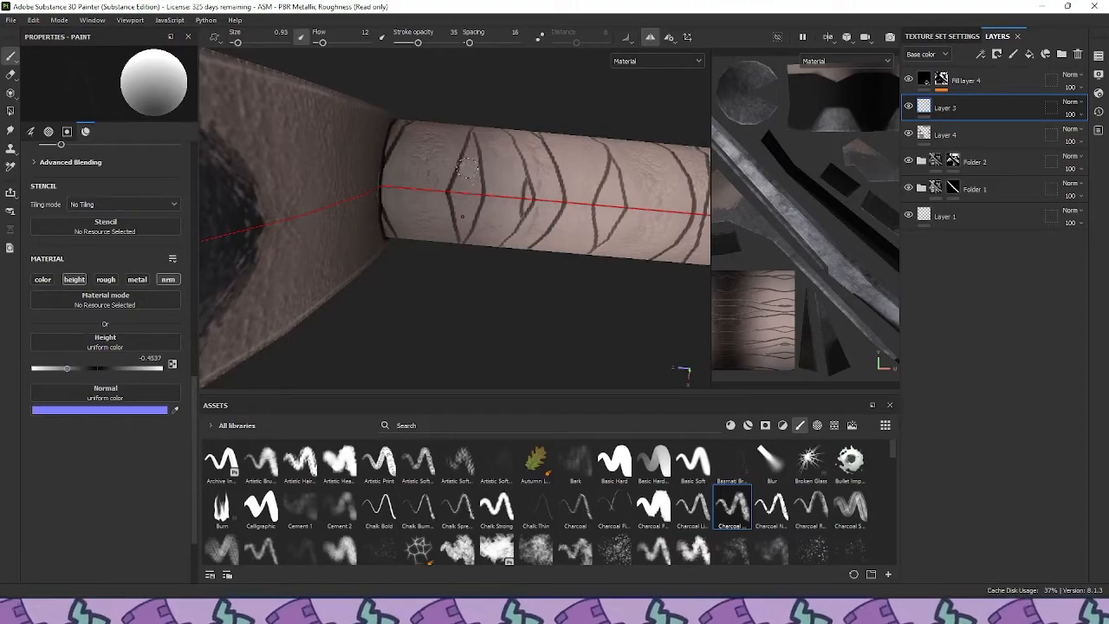
pyautogui.moveTo(466, 196)
pyautogui.keyDown('alt'); pyautogui.mouseDown()
pyautogui.moveTo(503, 91)
pyautogui.moveTo(364, 198)
pyautogui.mouseUp(); pyautogui.keyUp('alt')
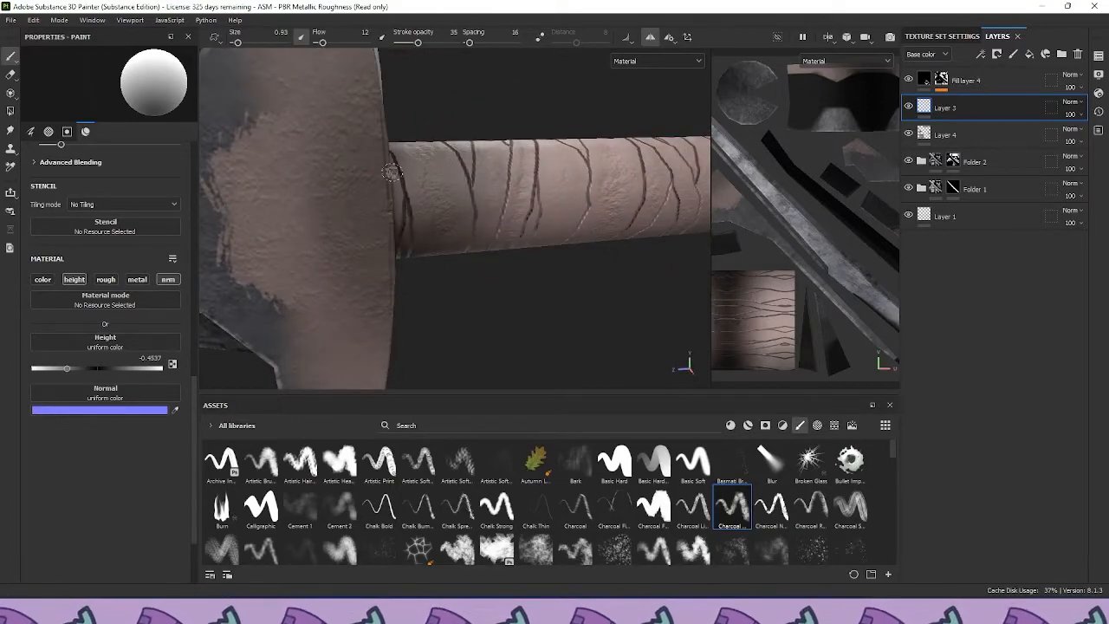
pyautogui.keyDown('alt'); pyautogui.moveTo(414, 231); pyautogui.dragTo(452, 179); pyautogui.keyUp('alt')
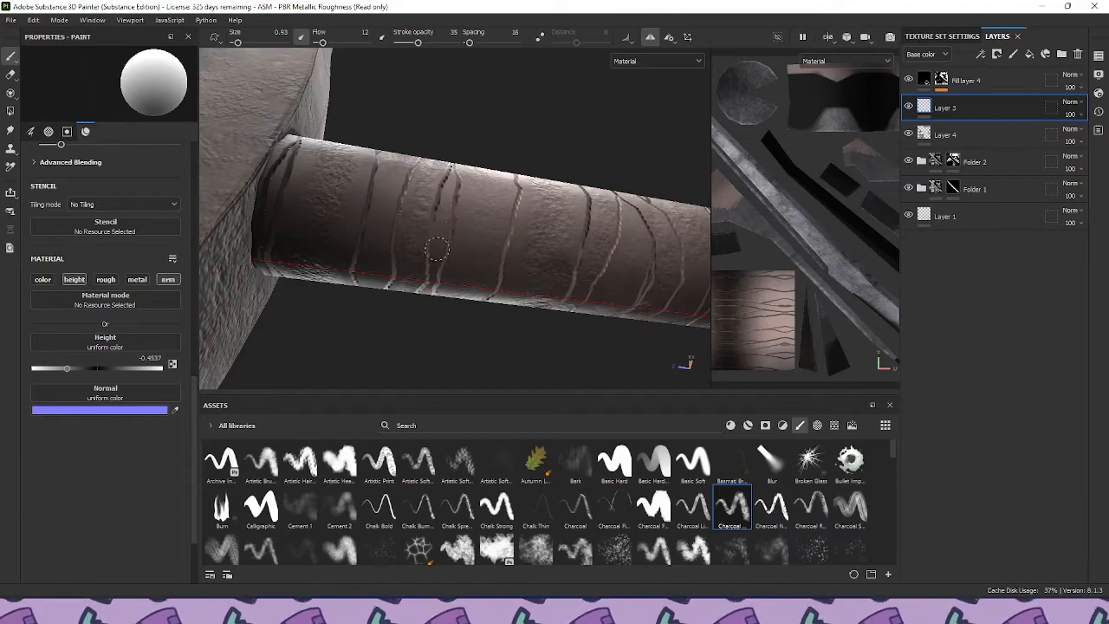
pyautogui.moveTo(429, 275)
pyautogui.keyDown('alt'); pyautogui.mouseDown()
pyautogui.moveTo(438, 302)
pyautogui.moveTo(502, 188)
pyautogui.moveTo(472, 212)
pyautogui.mouseUp(); pyautogui.keyUp('alt')
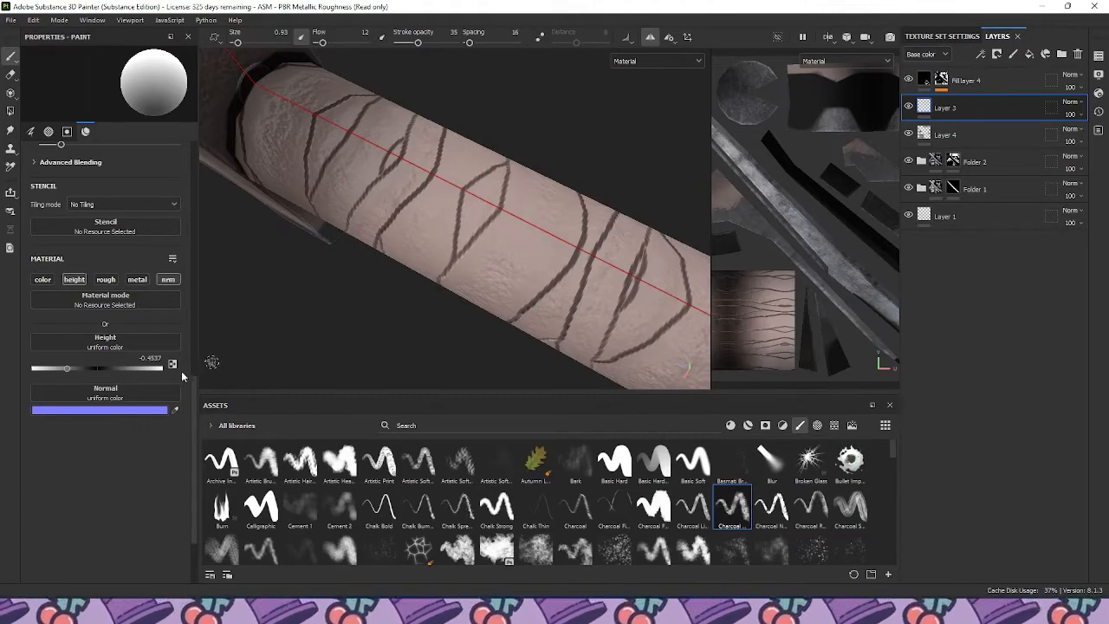
# Set the brush height to 0.4978 and stipple raised texture into the gaps between wrap lines at the pommel end of the grip
pyautogui.moveTo(528, 287)
pyautogui.keyDown('alt'); pyautogui.mouseDown()
pyautogui.moveTo(368, 178)
pyautogui.moveTo(376, 240)
pyautogui.moveTo(428, 193)
pyautogui.moveTo(431, 248)
pyautogui.moveTo(364, 281)
pyautogui.mouseUp(); pyautogui.keyUp('alt')
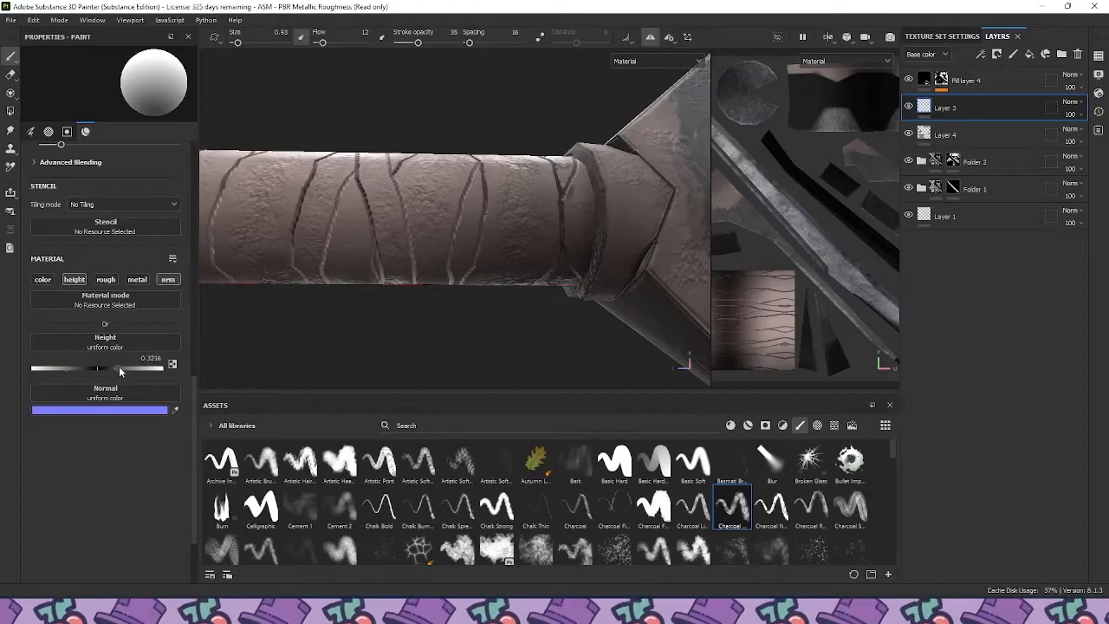
pyautogui.scroll(2, 460, 189)
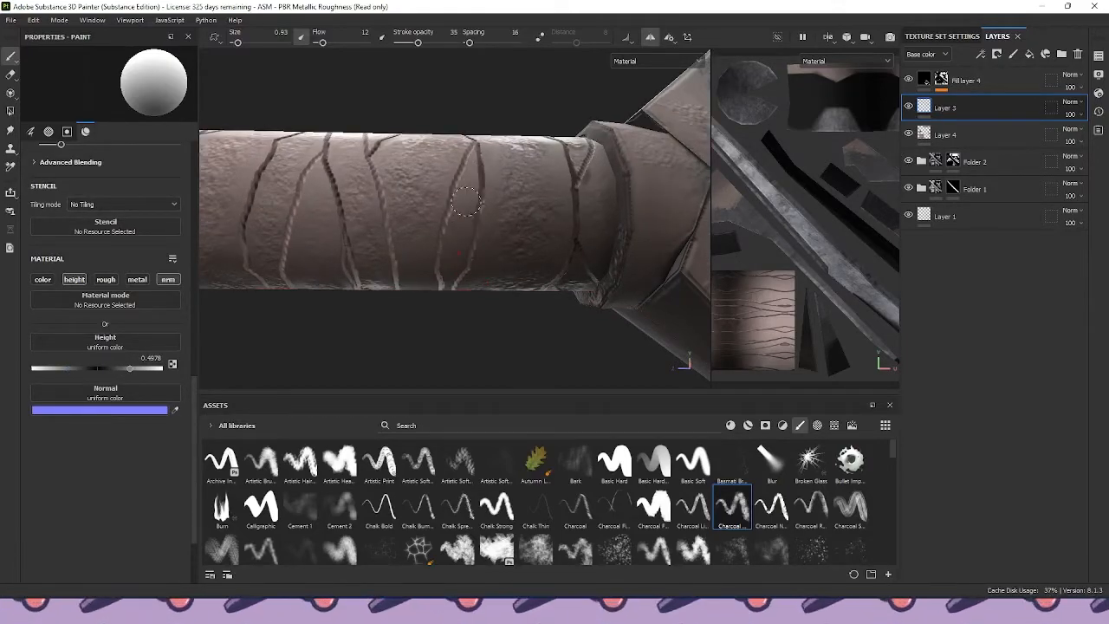
pyautogui.keyDown('alt'); pyautogui.moveTo(463, 230); pyautogui.dragTo(455, 183); pyautogui.keyUp('alt')
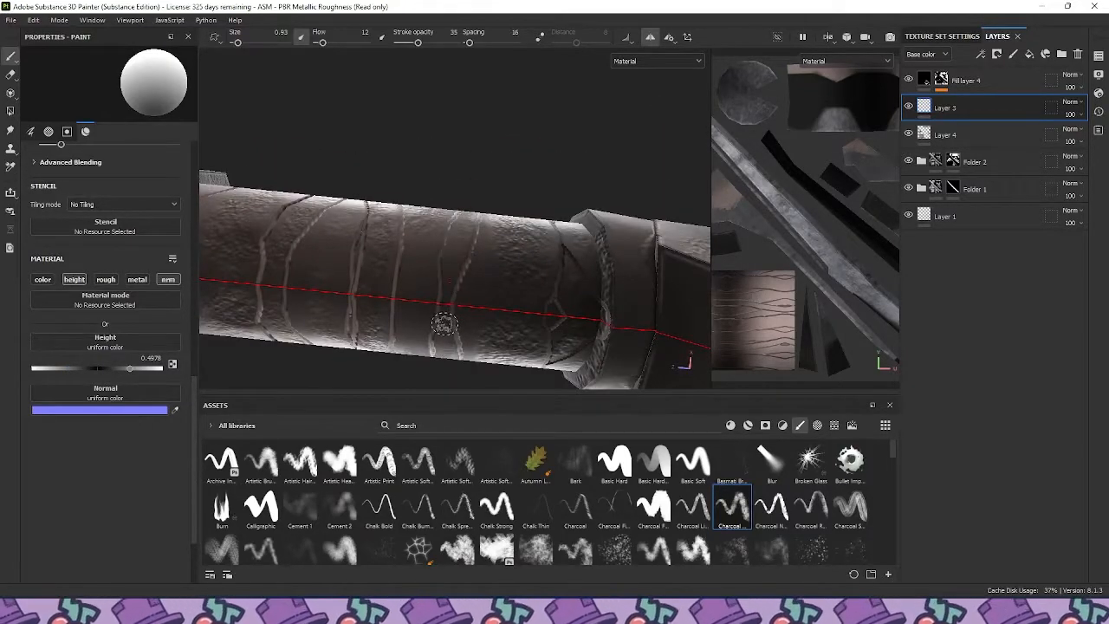
pyautogui.moveTo(404, 290)
pyautogui.keyDown('alt'); pyautogui.mouseDown()
pyautogui.moveTo(426, 346)
pyautogui.moveTo(470, 317)
pyautogui.moveTo(543, 231)
pyautogui.moveTo(490, 275)
pyautogui.moveTo(470, 272)
pyautogui.moveTo(526, 185)
pyautogui.moveTo(504, 223)
pyautogui.mouseUp(); pyautogui.keyUp('alt')
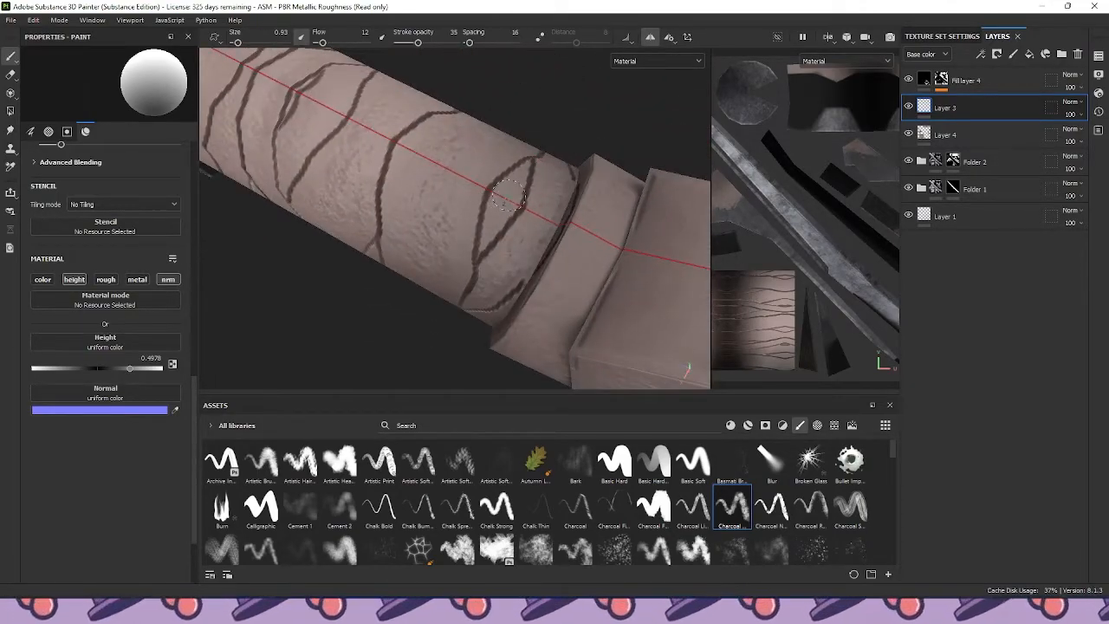
pyautogui.moveTo(414, 264)
pyautogui.keyDown('alt'); pyautogui.mouseDown()
pyautogui.moveTo(540, 144)
pyautogui.moveTo(477, 151)
pyautogui.moveTo(528, 239)
pyautogui.moveTo(522, 213)
pyautogui.moveTo(545, 245)
pyautogui.mouseUp(); pyautogui.keyUp('alt')
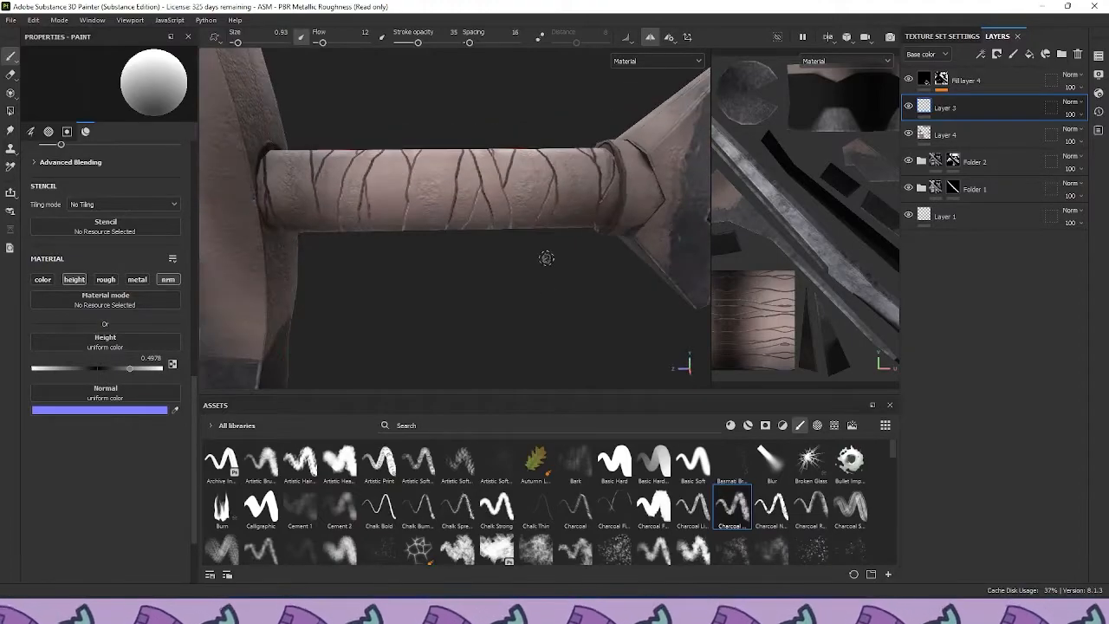
# Add a paint layer above Layer 3 and set up the Fibers Soft brush with stroke opacity 61 and height 0.4273
pyautogui.keyDown('alt'); pyautogui.moveTo(524, 284); pyautogui.dragTo(520, 255); pyautogui.keyUp('alt')
pyautogui.scroll(-3, 493, 520)
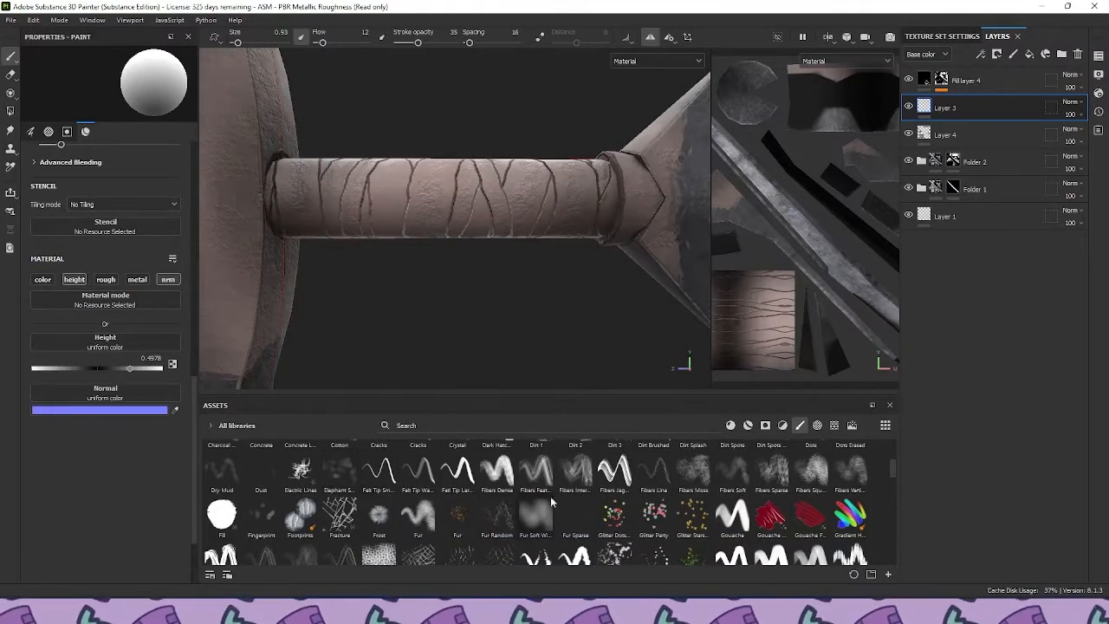
pyautogui.click(752, 478)
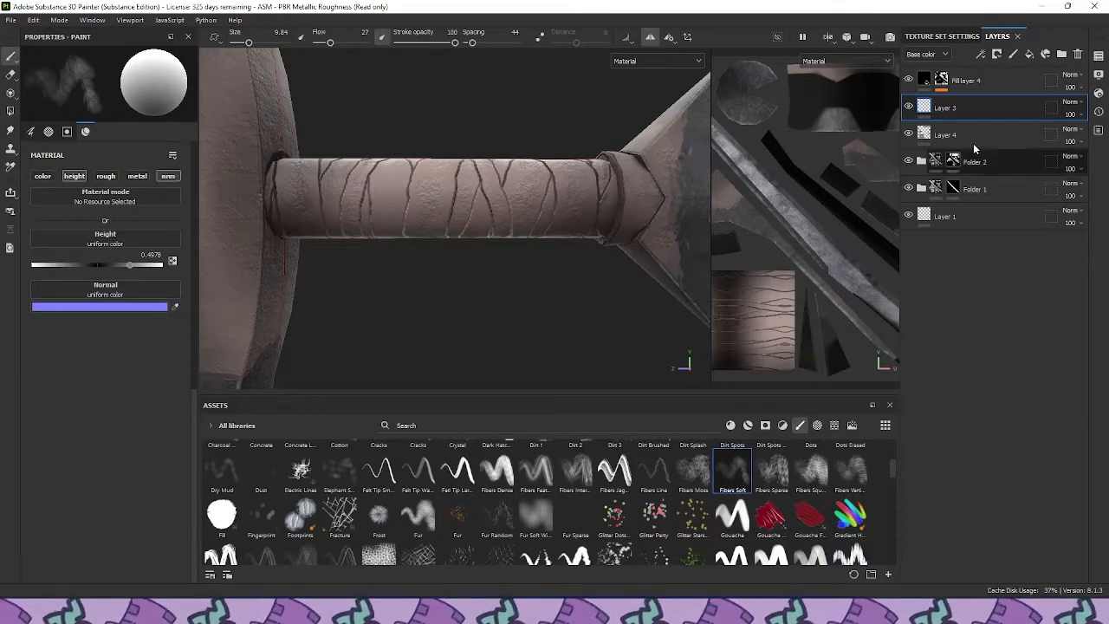
pyautogui.click(1011, 55)
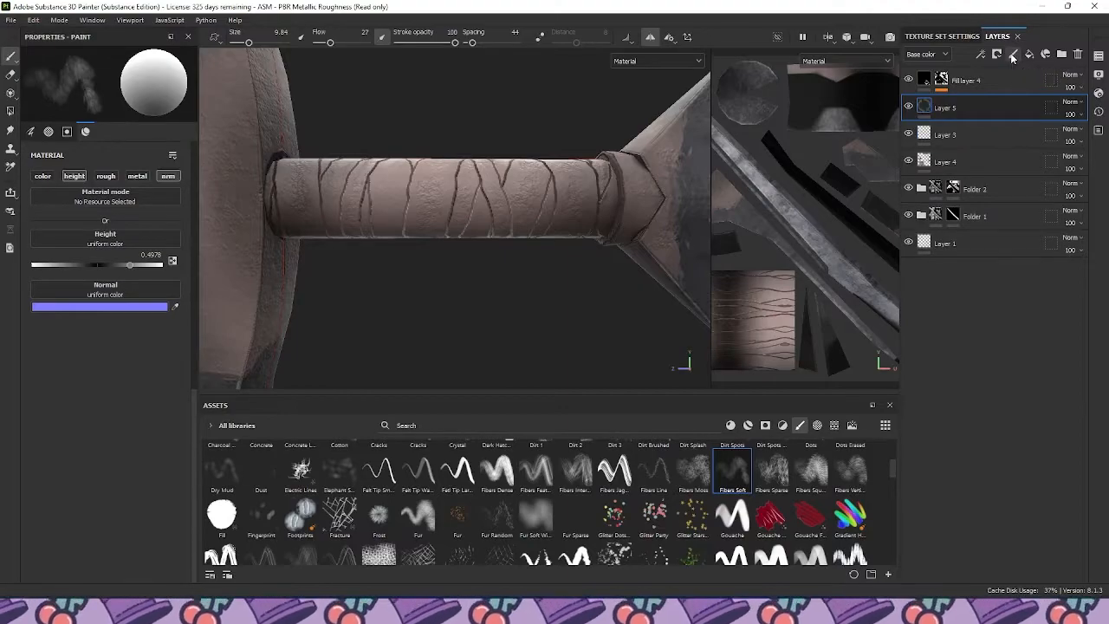
pyautogui.keyDown('alt'); pyautogui.moveTo(488, 230); pyautogui.dragTo(477, 265); pyautogui.keyUp('alt')
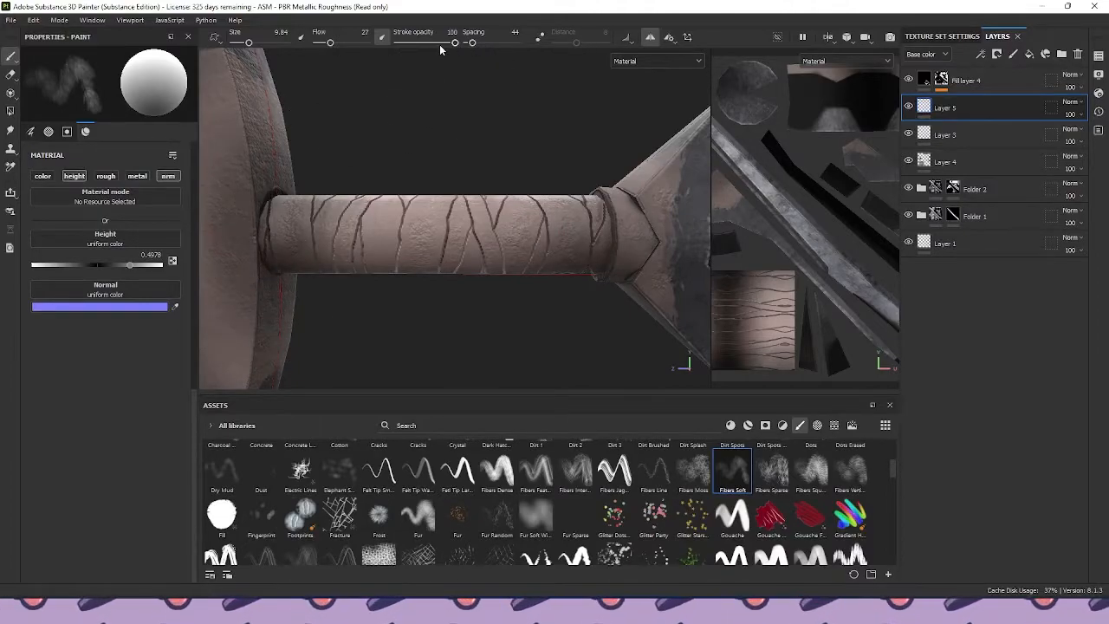
pyautogui.moveTo(454, 42); pyautogui.dragTo(430, 43)
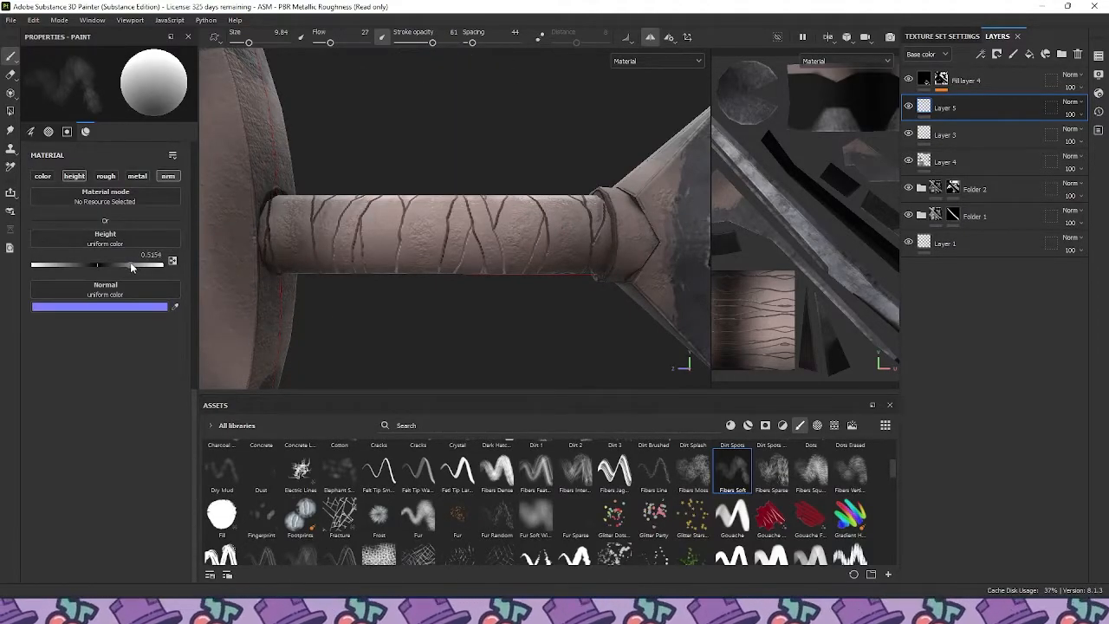
pyautogui.keyDown('alt'); pyautogui.moveTo(325, 190); pyautogui.dragTo(408, 176, button='middle'); pyautogui.keyUp('alt')
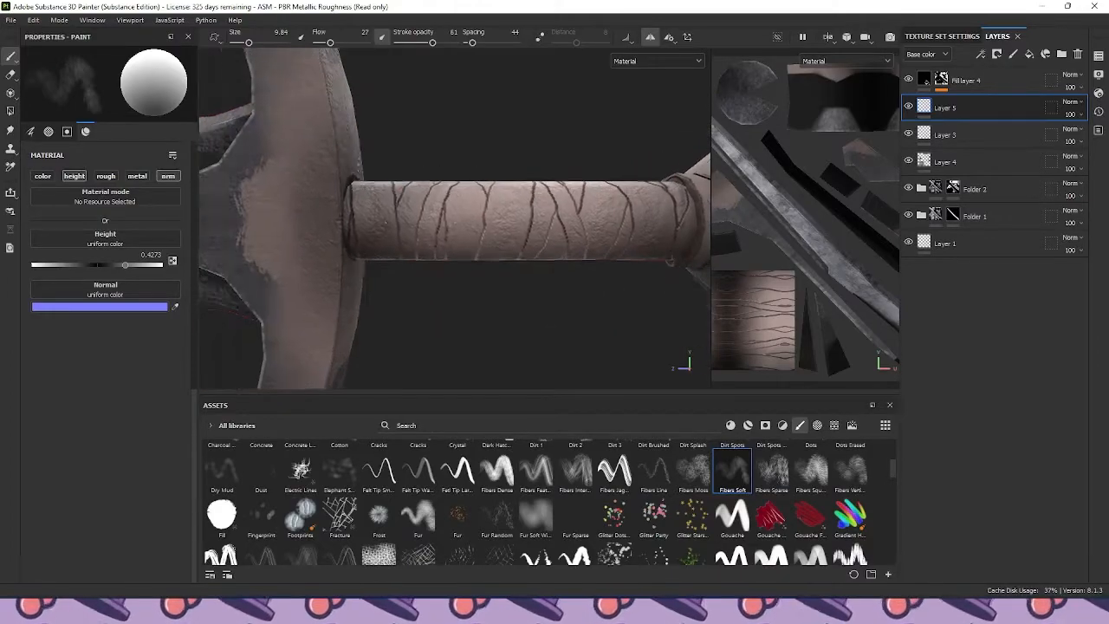
# Brush Fibers Soft height texture at size 9.84 over the grip between the guard and the pommel
pyautogui.keyDown('alt'); pyautogui.moveTo(335, 233); pyautogui.dragTo(636, 259); pyautogui.keyUp('alt')
pyautogui.keyDown('alt'); pyautogui.moveTo(398, 261); pyautogui.dragTo(468, 182); pyautogui.keyUp('alt')
pyautogui.keyDown('alt'); pyautogui.moveTo(665, 211); pyautogui.dragTo(561, 215, button='middle'); pyautogui.keyUp('alt')
pyautogui.keyDown('alt'); pyautogui.moveTo(586, 250); pyautogui.dragTo(513, 293); pyautogui.keyUp('alt')
pyautogui.scroll(-2, 557, 223)
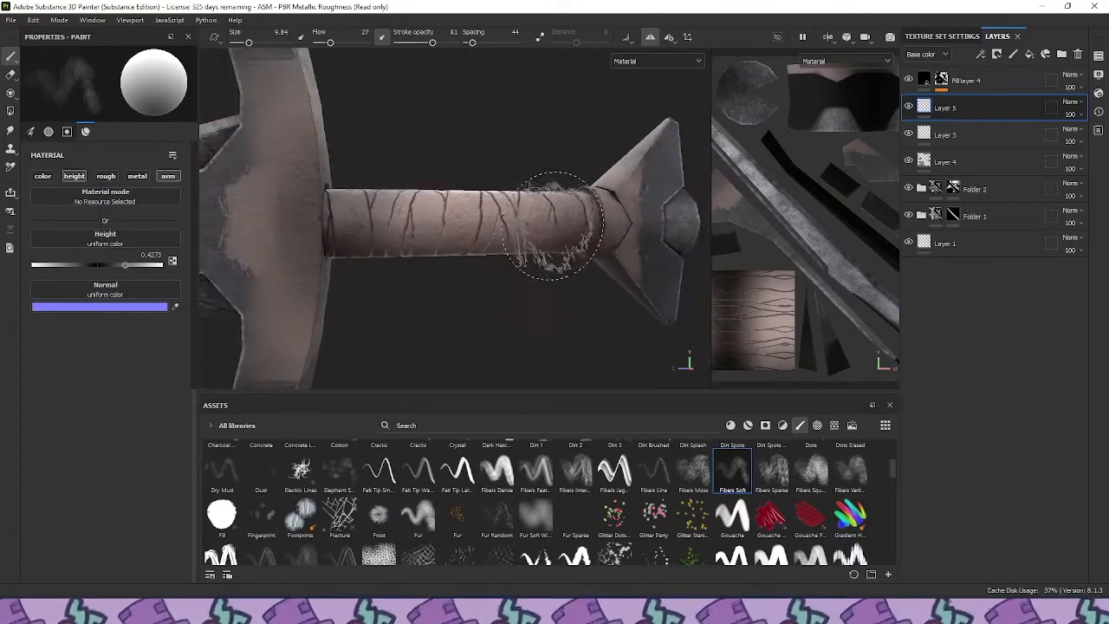
pyautogui.keyDown('alt'); pyautogui.moveTo(546, 227); pyautogui.dragTo(561, 209, button='middle'); pyautogui.keyUp('alt')
pyautogui.scroll(1, 561, 308)
pyautogui.keyDown('alt'); pyautogui.moveTo(559, 306); pyautogui.dragTo(509, 317); pyautogui.keyUp('alt')
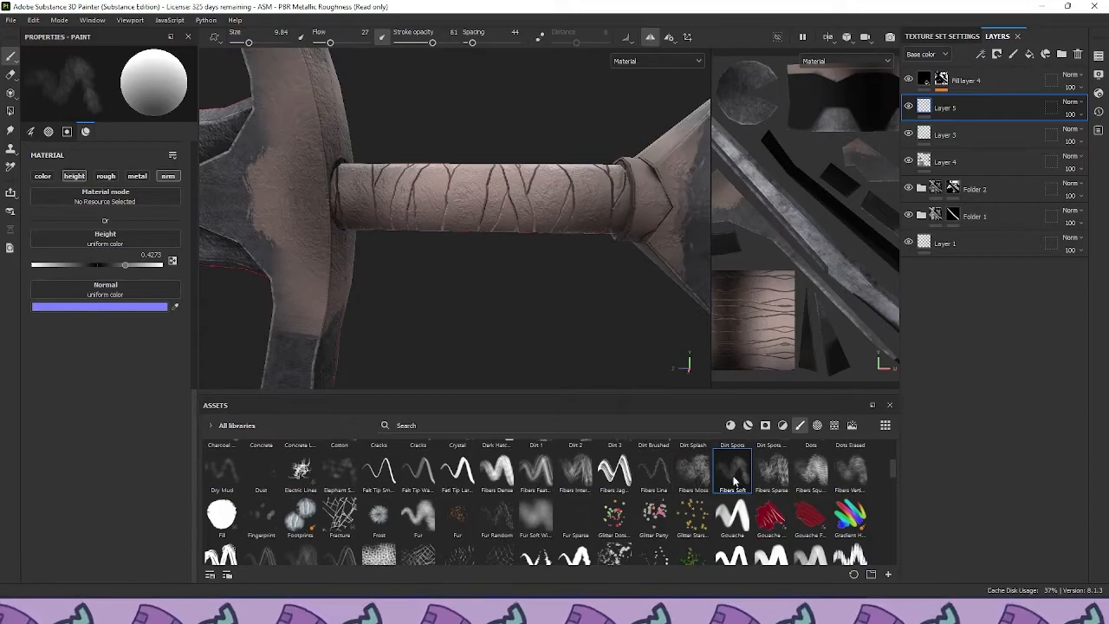
# Try the Fur Soft brush on the grip at size 9.74 with the height set to -0.5859
pyautogui.scroll(-3, 552, 501)
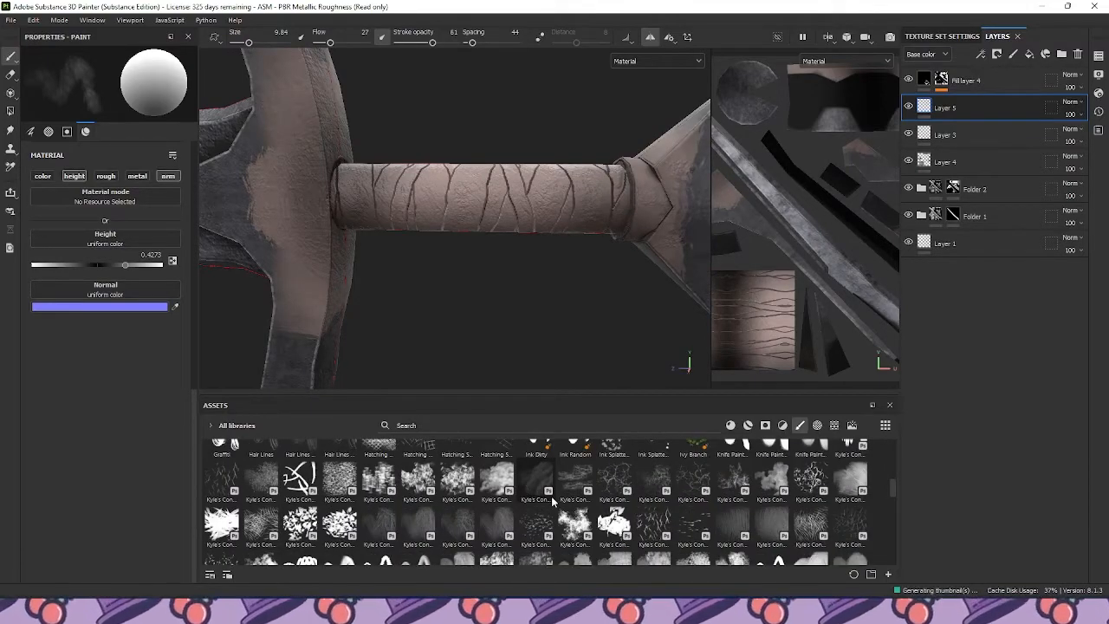
pyautogui.scroll(3, 552, 500)
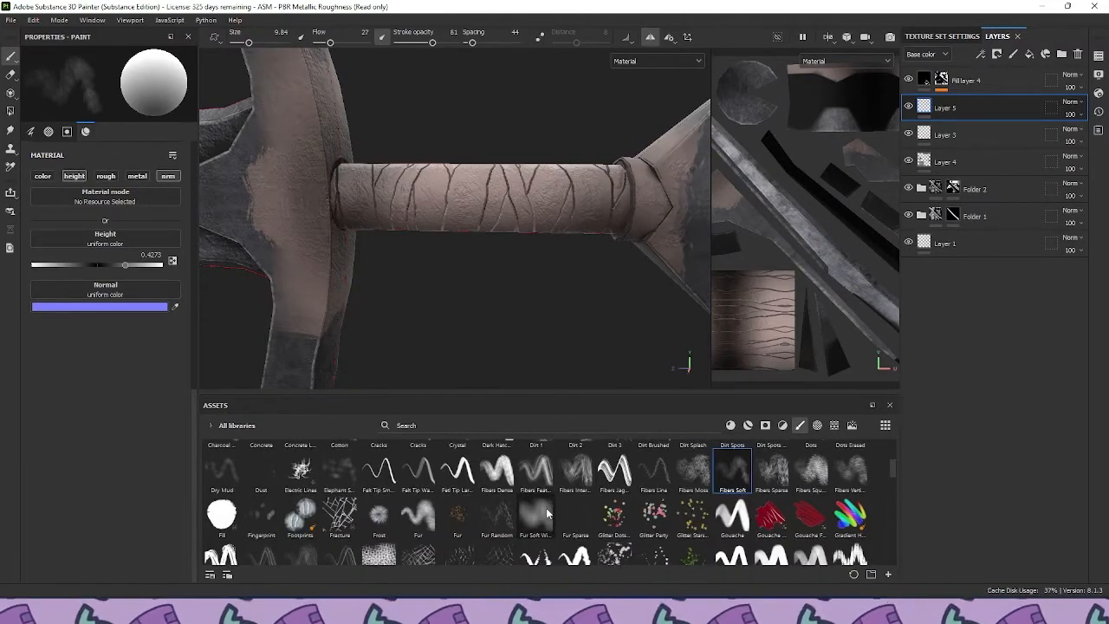
pyautogui.click(536, 515)
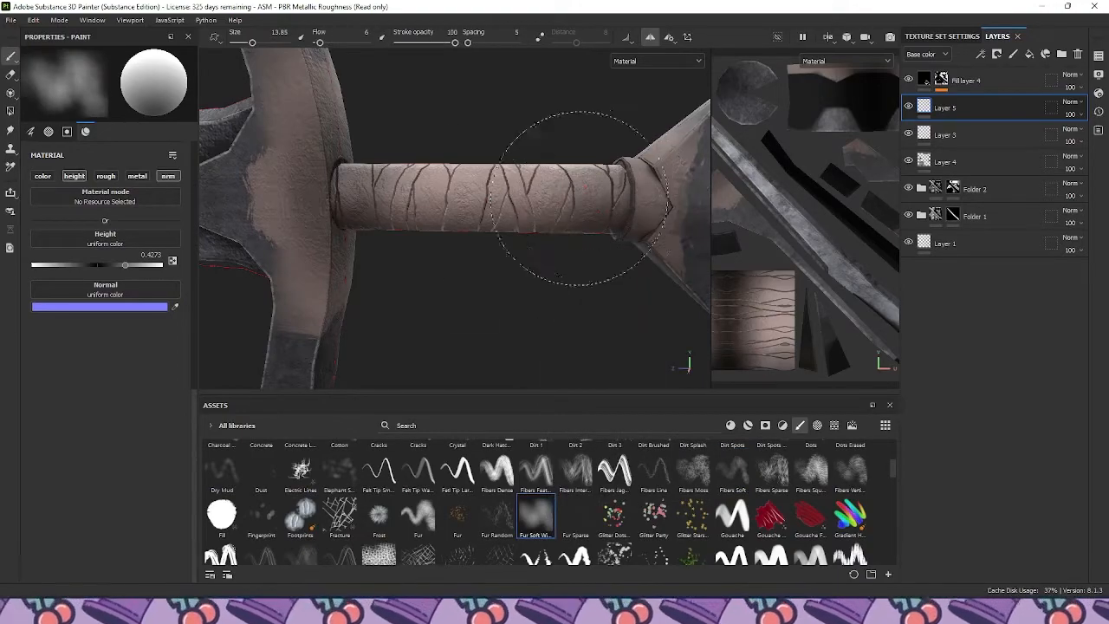
pyautogui.press('[')
pyautogui.press('[')
pyautogui.moveTo(515, 272)
pyautogui.keyDown('alt'); pyautogui.mouseDown()
pyautogui.moveTo(581, 248)
pyautogui.moveTo(531, 222)
pyautogui.moveTo(509, 171)
pyautogui.moveTo(453, 242)
pyautogui.mouseUp(); pyautogui.keyUp('alt')
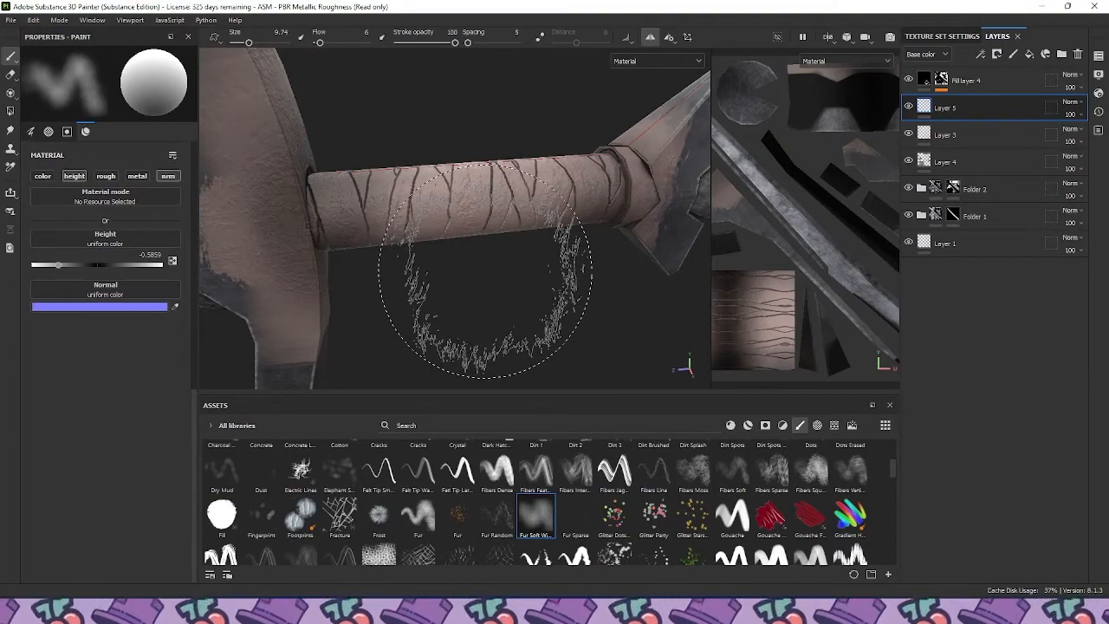
pyautogui.press('ctrl')
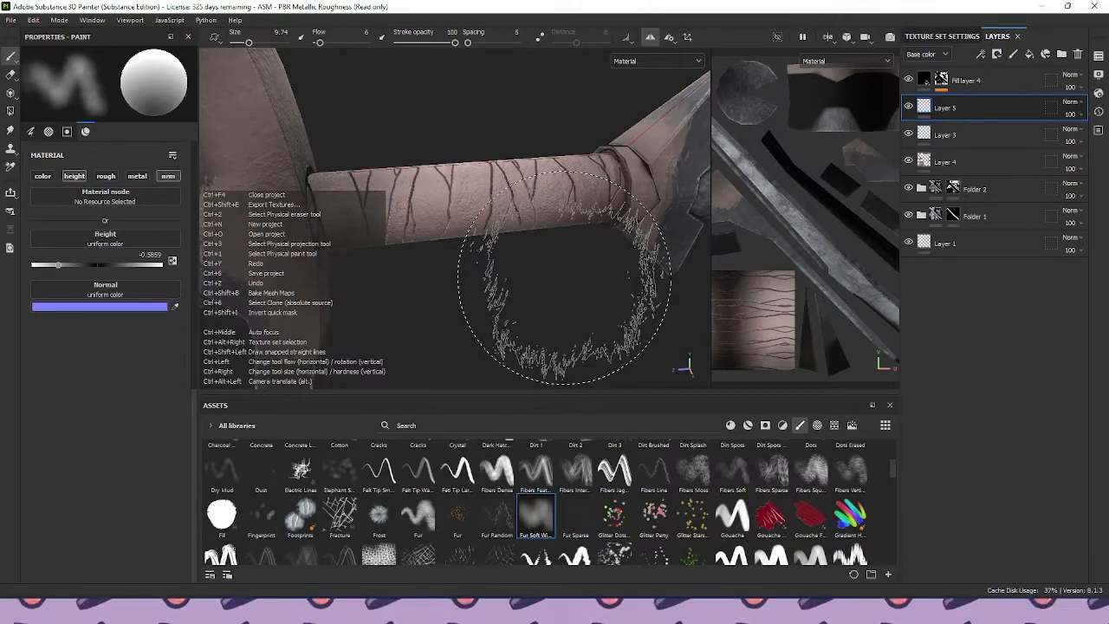
pyautogui.keyDown('alt'); pyautogui.moveTo(582, 270); pyautogui.dragTo(503, 258); pyautogui.keyUp('alt')
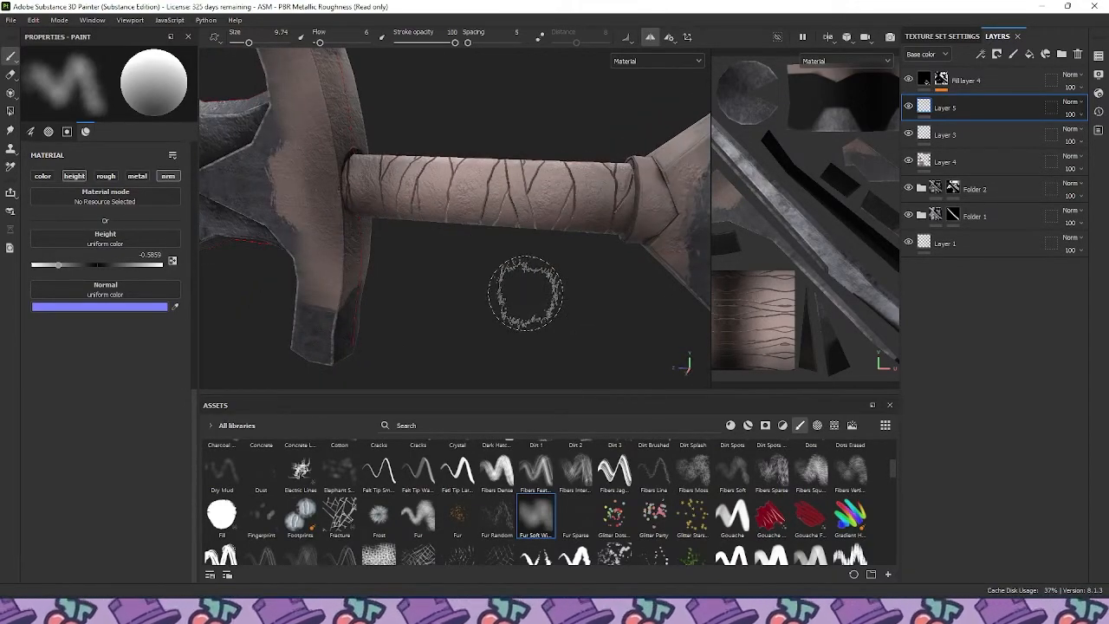
pyautogui.moveTo(540, 303)
pyautogui.keyDown('alt'); pyautogui.mouseDown()
pyautogui.moveTo(520, 282)
pyautogui.moveTo(533, 269)
pyautogui.moveTo(549, 279)
pyautogui.moveTo(532, 215)
pyautogui.moveTo(549, 141)
pyautogui.moveTo(532, 374)
pyautogui.moveTo(562, 275)
pyautogui.moveTo(550, 205)
pyautogui.moveTo(555, 303)
pyautogui.mouseUp(); pyautogui.keyUp('alt')
pyautogui.scroll(3, 534, 269)
pyautogui.scroll(-5, 548, 280)
pyautogui.keyDown('alt'); pyautogui.moveTo(579, 161); pyautogui.dragTo(848, 151, button='right'); pyautogui.keyUp('alt')
# On Layer 4, set up the Artistic Heavy brush to paint color instead of height, with near-black brown base color 24201F
pyautogui.click(948, 162)
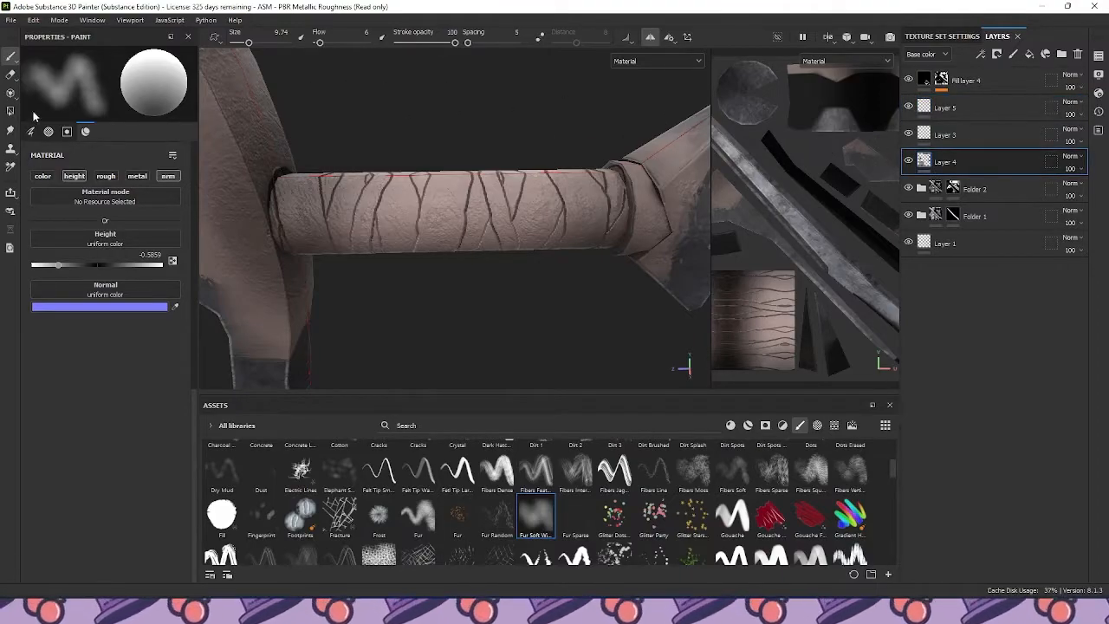
pyautogui.scroll(4, 314, 459)
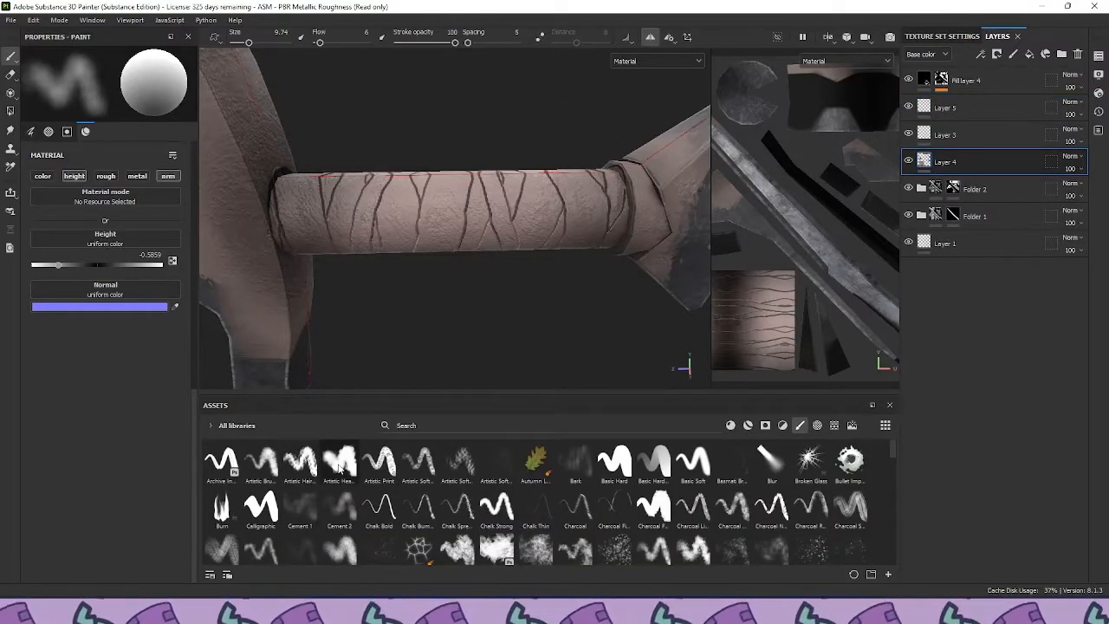
pyautogui.click(339, 463)
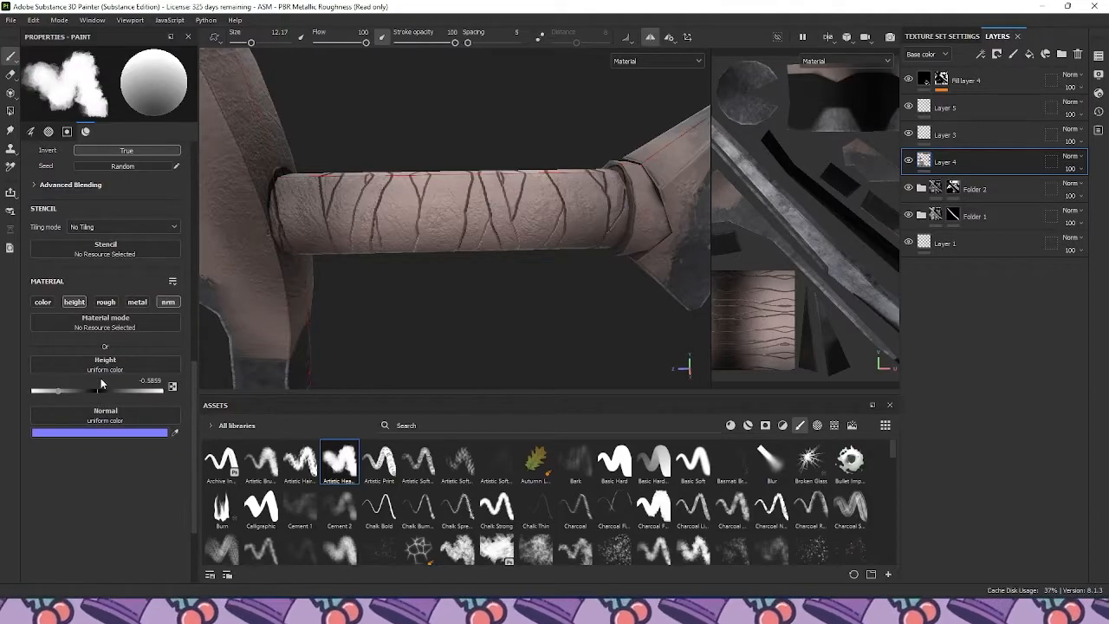
pyautogui.click(43, 301)
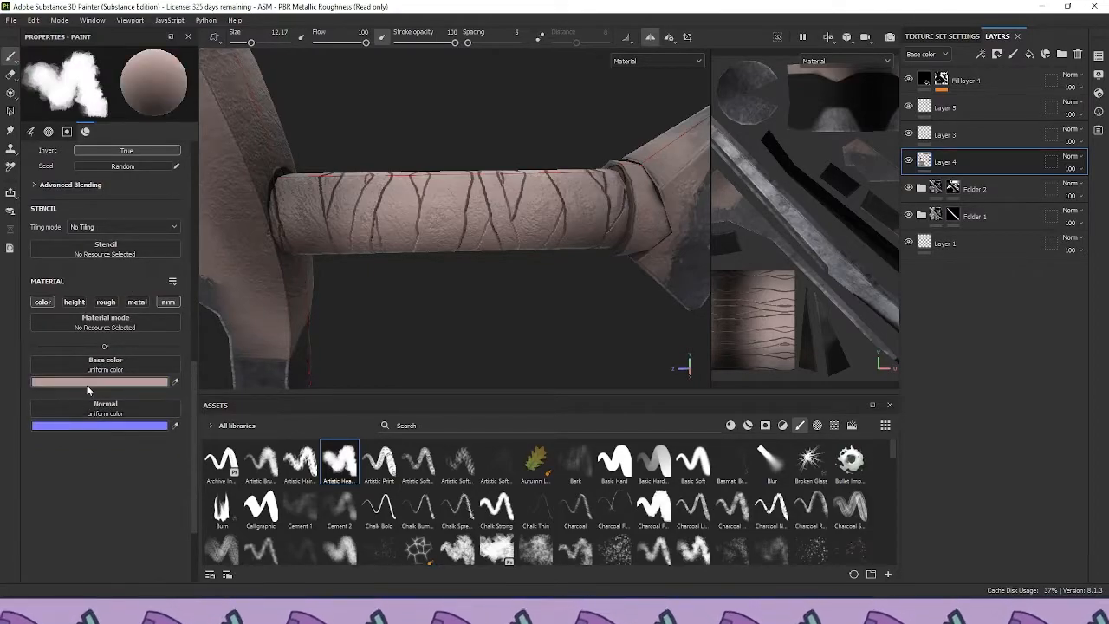
pyautogui.click(87, 382)
pyautogui.moveTo(117, 367); pyautogui.dragTo(120, 405)
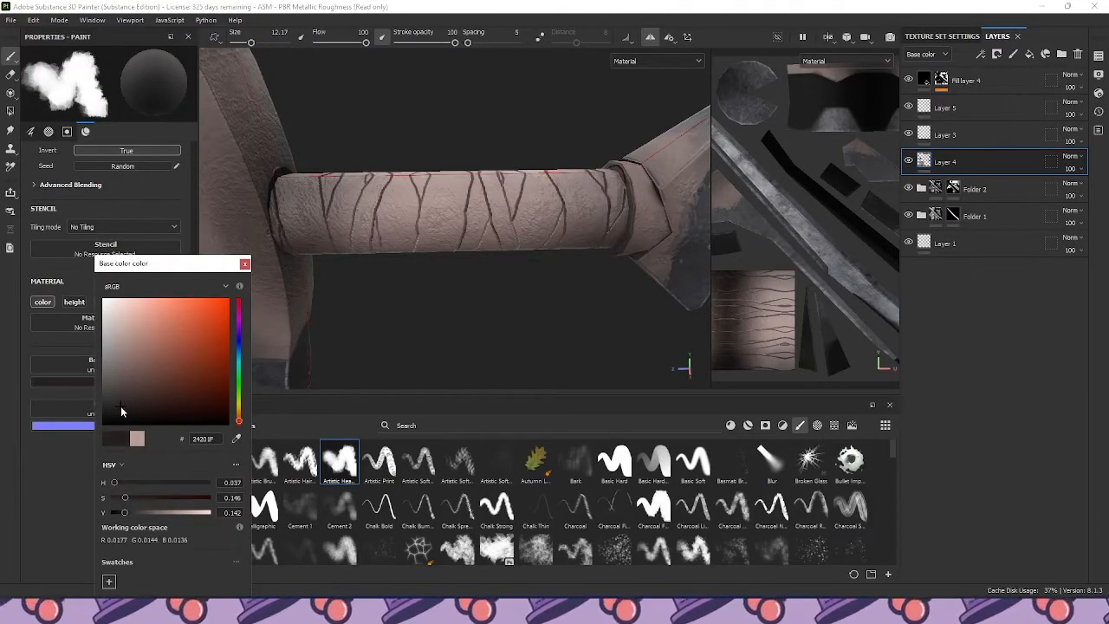
pyautogui.click(244, 263)
# Reduce the brush to size 0.79 for the grip's wrap lines, with flow 23 and stroke opacity 13
pyautogui.keyDown('alt'); pyautogui.moveTo(293, 242); pyautogui.dragTo(376, 256, button='middle'); pyautogui.keyUp('alt')
pyautogui.scroll(3, 381, 249)
pyautogui.keyDown('ctrl'); pyautogui.moveTo(410, 225); pyautogui.dragTo(381, 224, button='right'); pyautogui.keyUp('ctrl')
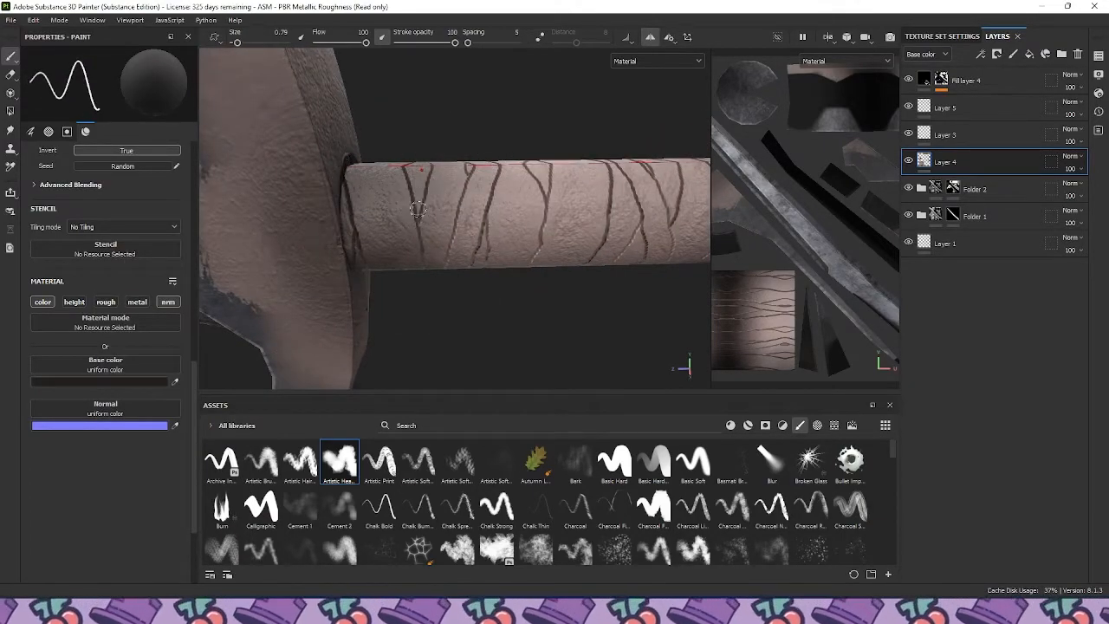
pyautogui.keyDown('alt'); pyautogui.moveTo(393, 174); pyautogui.dragTo(408, 273); pyautogui.keyUp('alt')
pyautogui.scroll(2, 408, 274)
pyautogui.moveTo(446, 42); pyautogui.dragTo(317, 43)
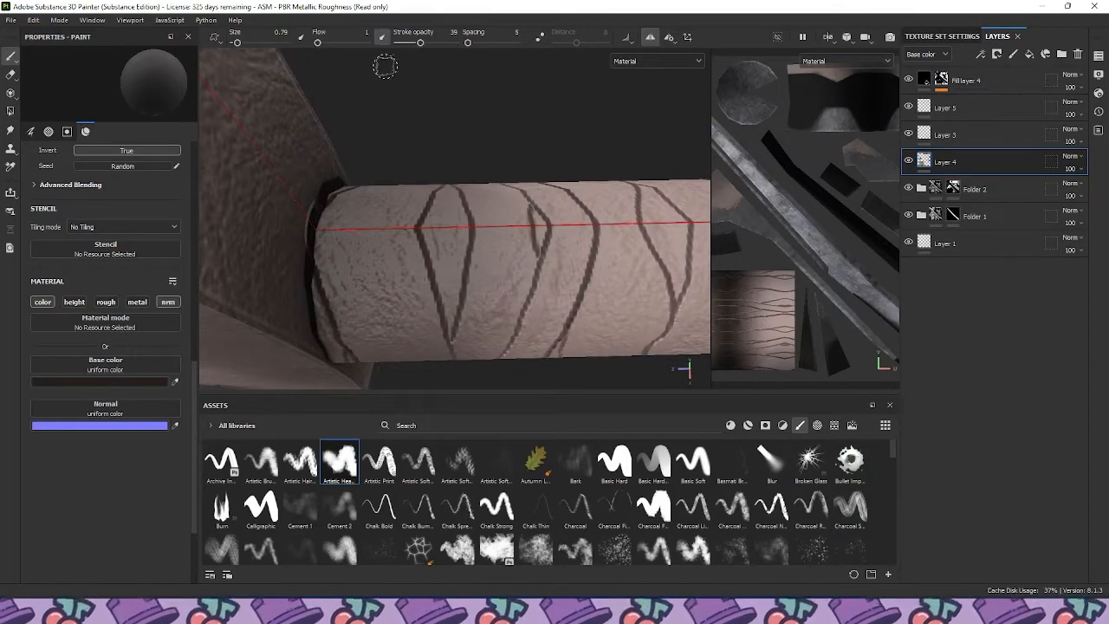
pyautogui.click(338, 44)
# Paint faint dark shading along and between the crossing wrap lines at the guard end of the grip
pyautogui.moveTo(456, 275)
pyautogui.mouseDown()
pyautogui.moveTo(451, 323)
pyautogui.moveTo(463, 238)
pyautogui.moveTo(441, 275)
pyautogui.mouseUp()
pyautogui.moveTo(442, 234)
pyautogui.mouseDown()
pyautogui.moveTo(455, 307)
pyautogui.moveTo(448, 340)
pyautogui.mouseUp()
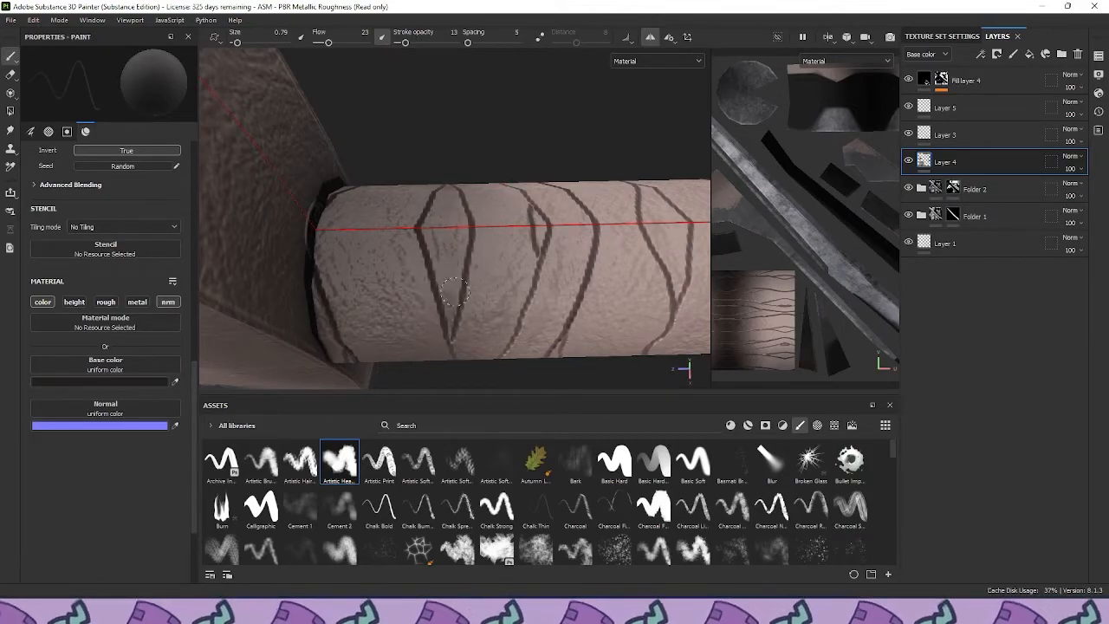
pyautogui.moveTo(461, 273); pyautogui.dragTo(462, 247)
pyautogui.moveTo(539, 227)
pyautogui.mouseDown()
pyautogui.moveTo(541, 251)
pyautogui.moveTo(347, 231)
pyautogui.moveTo(520, 240)
pyautogui.moveTo(441, 244)
pyautogui.moveTo(456, 287)
pyautogui.moveTo(465, 95)
pyautogui.moveTo(456, 139)
pyautogui.moveTo(450, 63)
pyautogui.mouseUp()
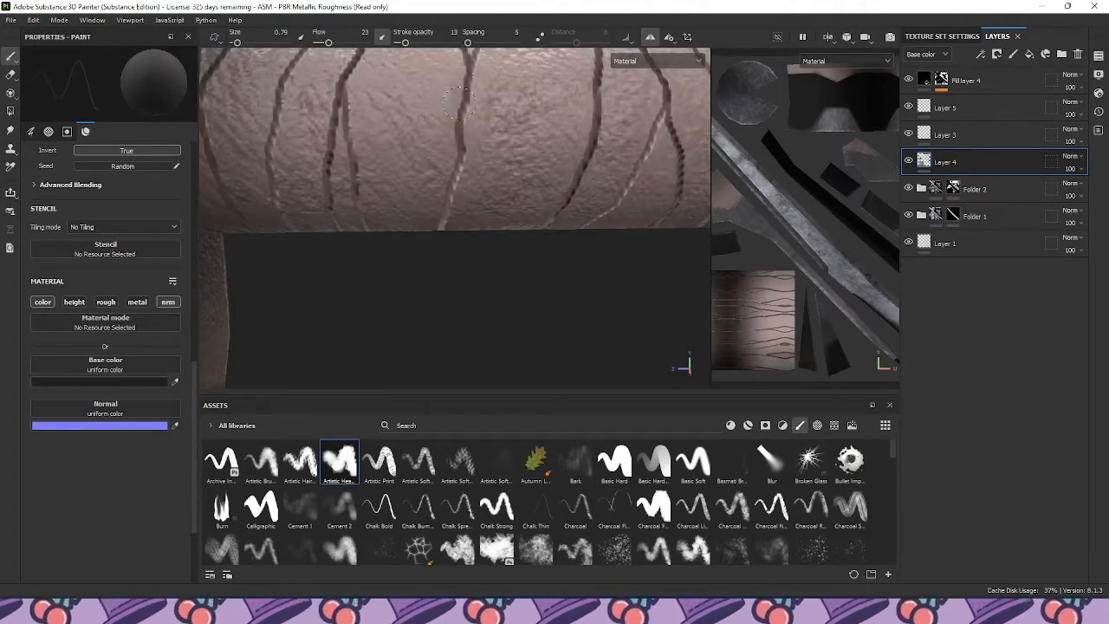
# Shade the diamond-shaped wrap lines around the middle of the grip with the faint dark color
pyautogui.keyDown('alt'); pyautogui.moveTo(427, 246); pyautogui.dragTo(417, 169); pyautogui.keyUp('alt')
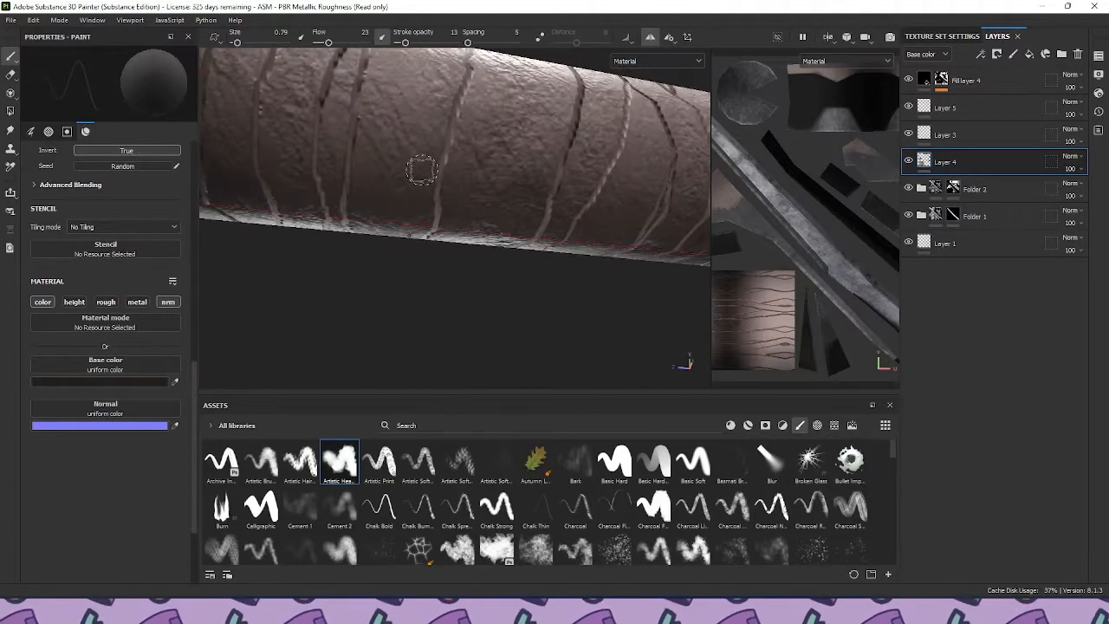
pyautogui.keyDown('alt'); pyautogui.moveTo(421, 227); pyautogui.dragTo(427, 205); pyautogui.keyUp('alt')
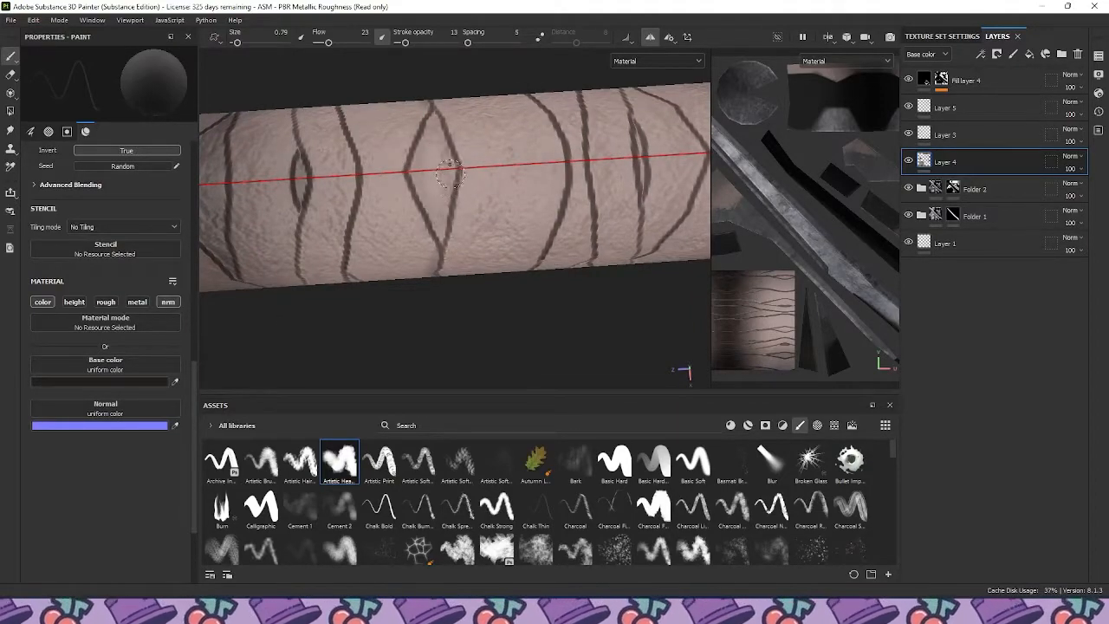
pyautogui.moveTo(452, 172); pyautogui.dragTo(436, 247)
pyautogui.keyDown('alt'); pyautogui.moveTo(384, 237); pyautogui.dragTo(447, 201, button='middle'); pyautogui.keyUp('alt')
pyautogui.moveTo(482, 130); pyautogui.dragTo(484, 183)
# Brush dark shading along the wrap lines on the side and underside of the grip beside the guard
pyautogui.keyDown('alt'); pyautogui.moveTo(318, 178); pyautogui.dragTo(523, 156, button='middle'); pyautogui.keyUp('alt')
pyautogui.keyDown('alt'); pyautogui.moveTo(524, 156); pyautogui.dragTo(390, 225); pyautogui.keyUp('alt')
pyautogui.keyDown('alt'); pyautogui.moveTo(388, 244); pyautogui.dragTo(397, 204, button='middle'); pyautogui.keyUp('alt')
pyautogui.moveTo(396, 203)
pyautogui.mouseDown()
pyautogui.moveTo(392, 178)
pyautogui.moveTo(379, 281)
pyautogui.moveTo(493, 251)
pyautogui.moveTo(448, 152)
pyautogui.moveTo(479, 169)
pyautogui.mouseUp()
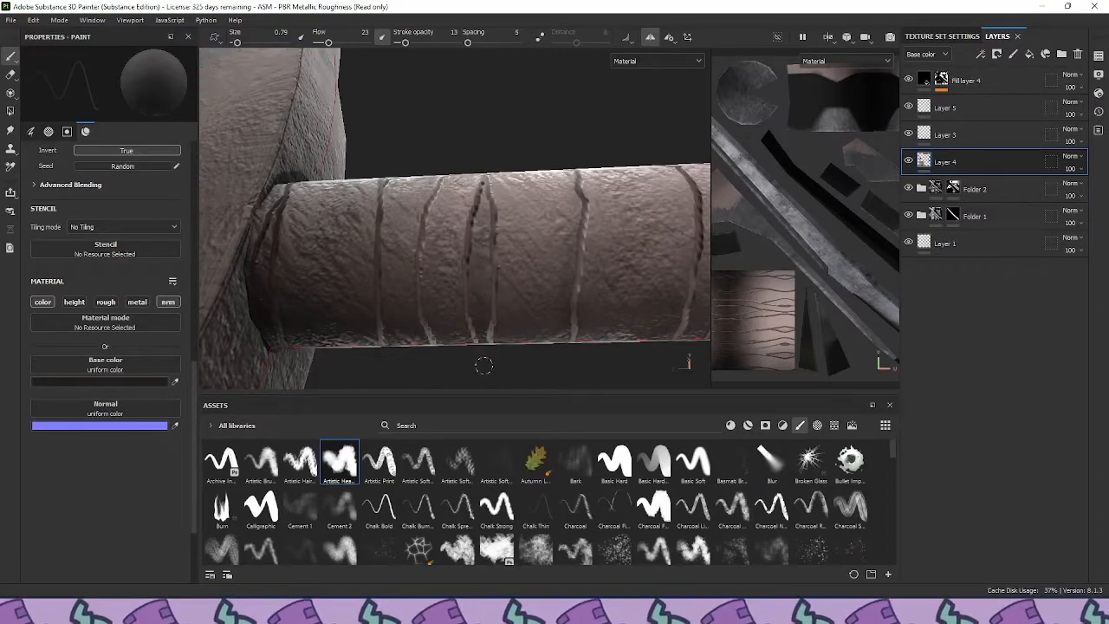
pyautogui.moveTo(492, 180)
pyautogui.keyDown('alt'); pyautogui.mouseDown()
pyautogui.moveTo(441, 354)
pyautogui.moveTo(486, 286)
pyautogui.mouseUp(); pyautogui.keyUp('alt')
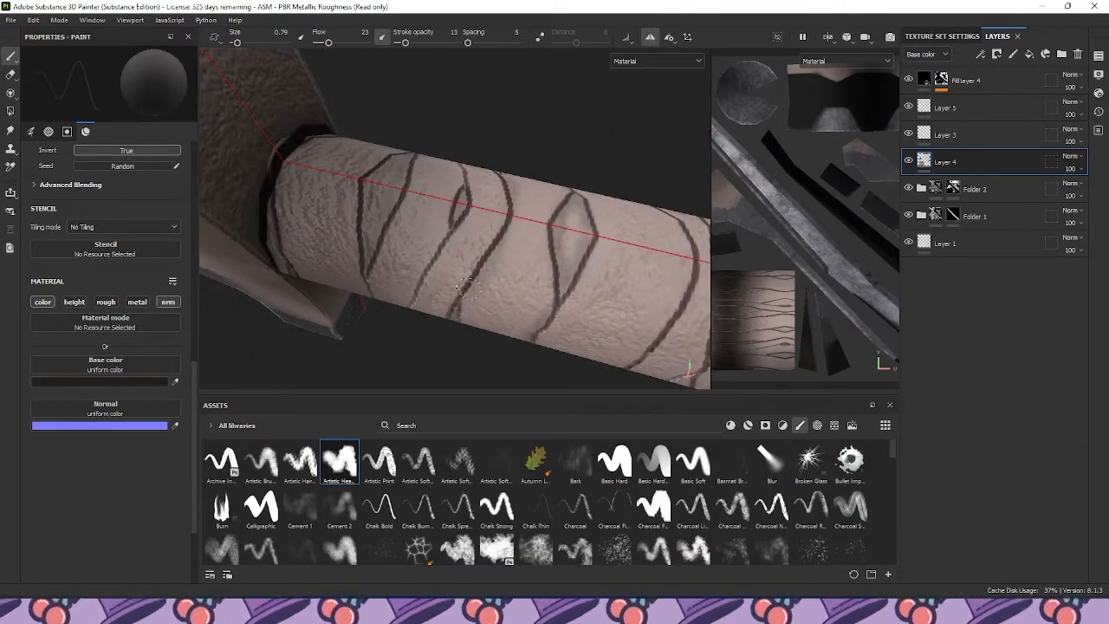
# Build up dark shading in the remaining wrap-line creases from the guard toward the middle of the grip
pyautogui.moveTo(403, 295)
pyautogui.keyDown('alt'); pyautogui.mouseDown()
pyautogui.moveTo(440, 264)
pyautogui.moveTo(473, 160)
pyautogui.mouseUp(); pyautogui.keyUp('alt')
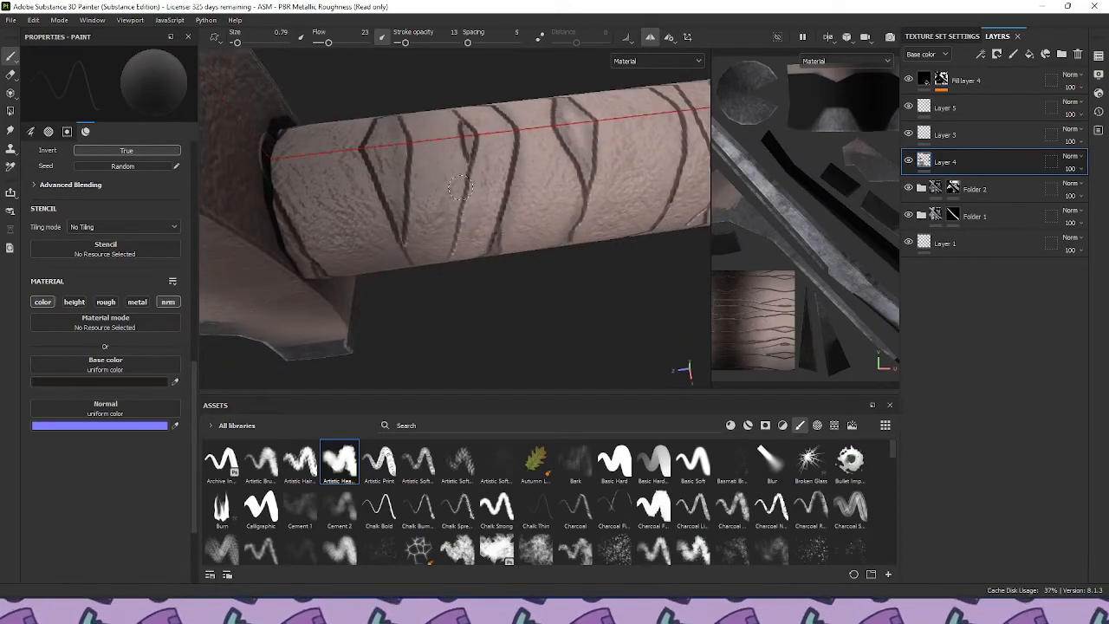
pyautogui.moveTo(454, 236); pyautogui.dragTo(450, 253)
pyautogui.keyDown('alt'); pyautogui.moveTo(450, 253); pyautogui.dragTo(470, 173); pyautogui.keyUp('alt')
pyautogui.moveTo(463, 164); pyautogui.dragTo(445, 197)
pyautogui.keyDown('alt'); pyautogui.moveTo(445, 197); pyautogui.dragTo(479, 147); pyautogui.keyUp('alt')
pyautogui.moveTo(485, 150); pyautogui.dragTo(463, 234)
pyautogui.moveTo(447, 284)
pyautogui.keyDown('alt'); pyautogui.mouseDown()
pyautogui.moveTo(453, 218)
pyautogui.moveTo(433, 148)
pyautogui.moveTo(445, 214)
pyautogui.mouseUp(); pyautogui.keyUp('alt')
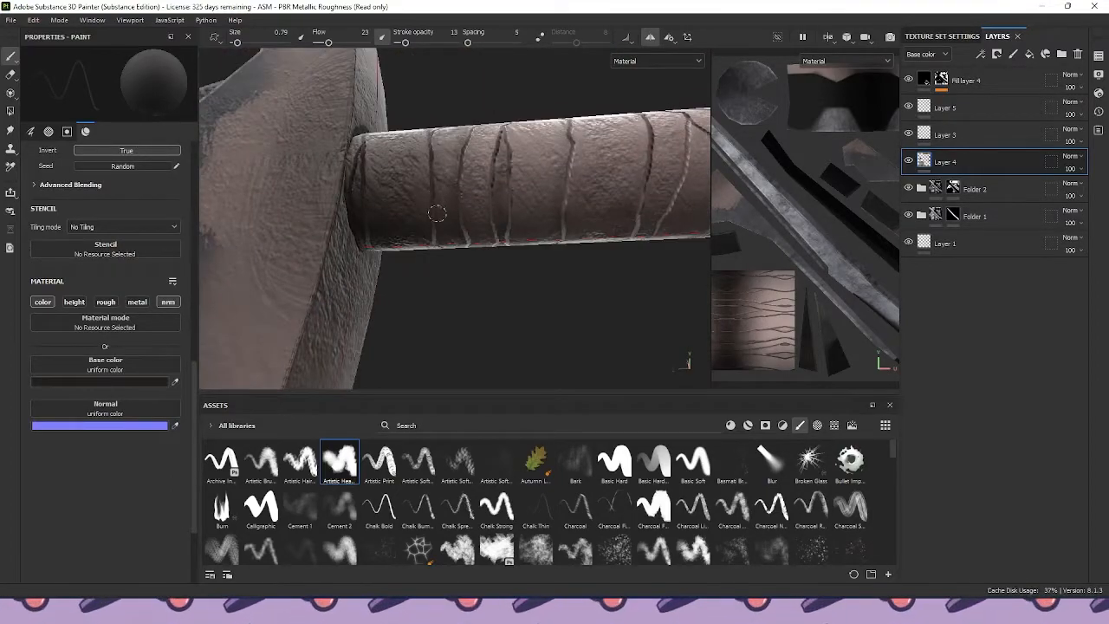
pyautogui.keyDown('alt'); pyautogui.moveTo(436, 237); pyautogui.dragTo(500, 186); pyautogui.keyUp('alt')
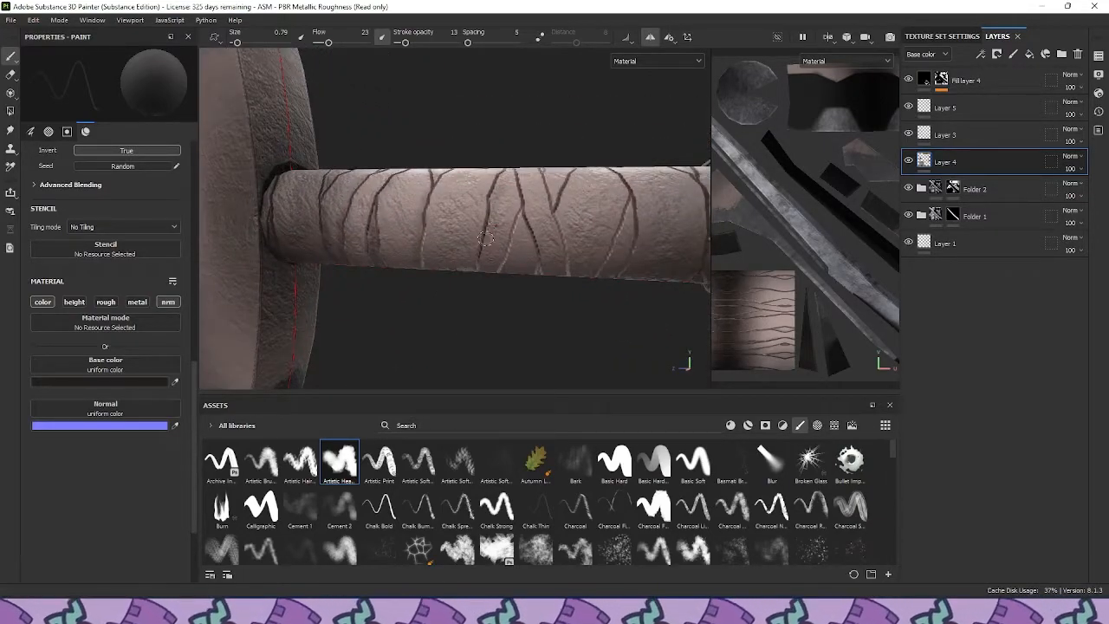
pyautogui.keyDown('alt'); pyautogui.moveTo(478, 278); pyautogui.dragTo(479, 218); pyautogui.keyUp('alt')
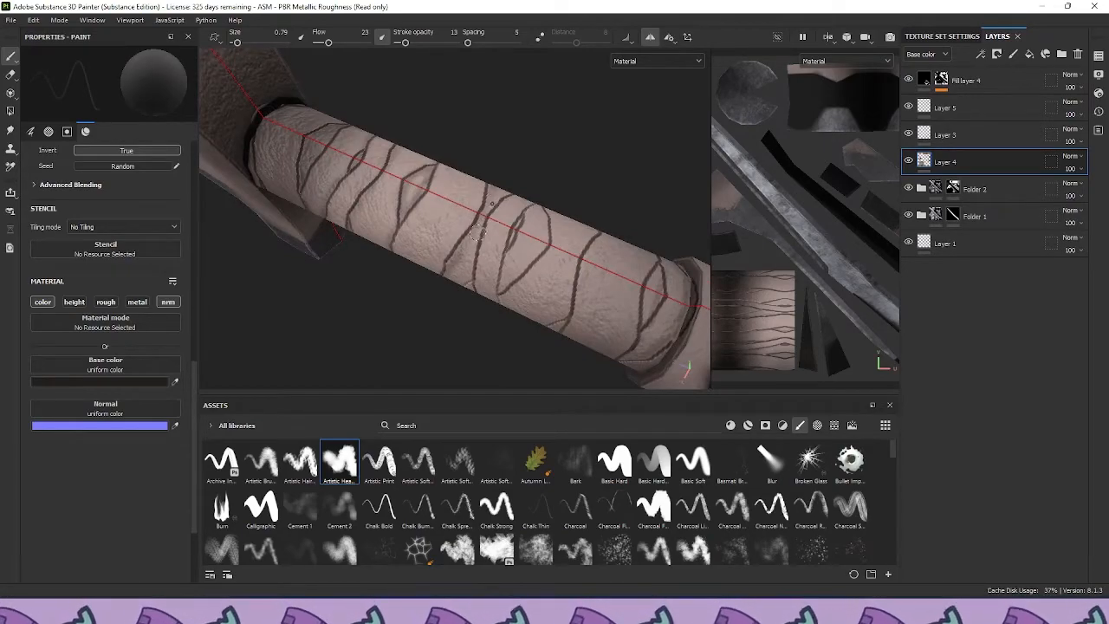
# Paint dark brown lines into the creases between the wraps along the middle of the grip on Layer 4
pyautogui.keyDown('alt'); pyautogui.moveTo(471, 285); pyautogui.dragTo(493, 222); pyautogui.keyUp('alt')
pyautogui.scroll(4, 490, 225)
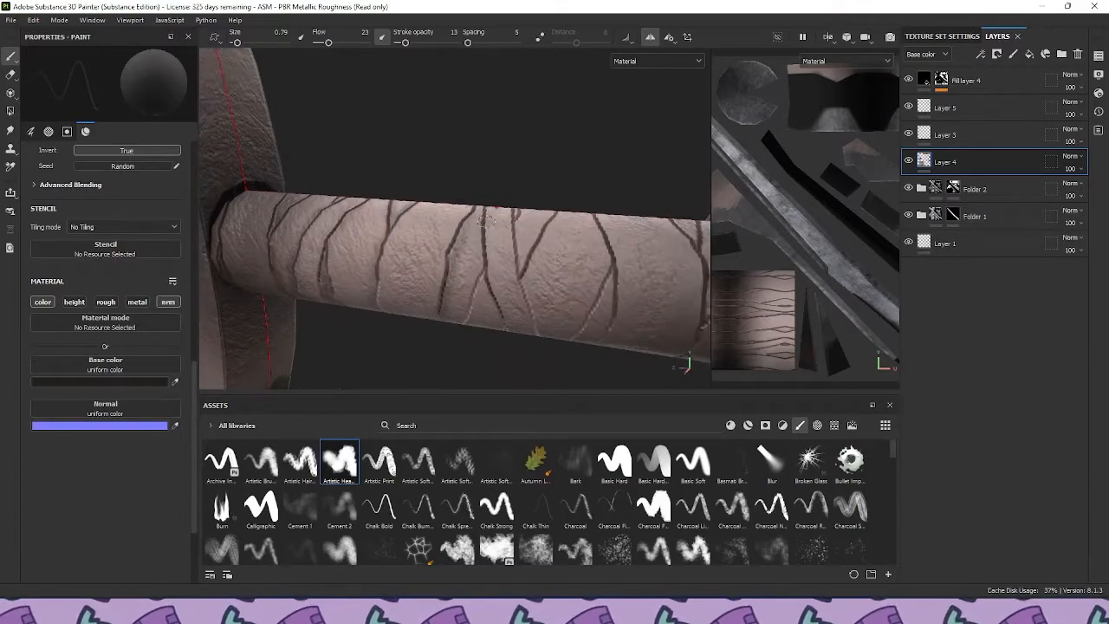
pyautogui.keyDown('alt'); pyautogui.moveTo(488, 279); pyautogui.dragTo(487, 224); pyautogui.keyUp('alt')
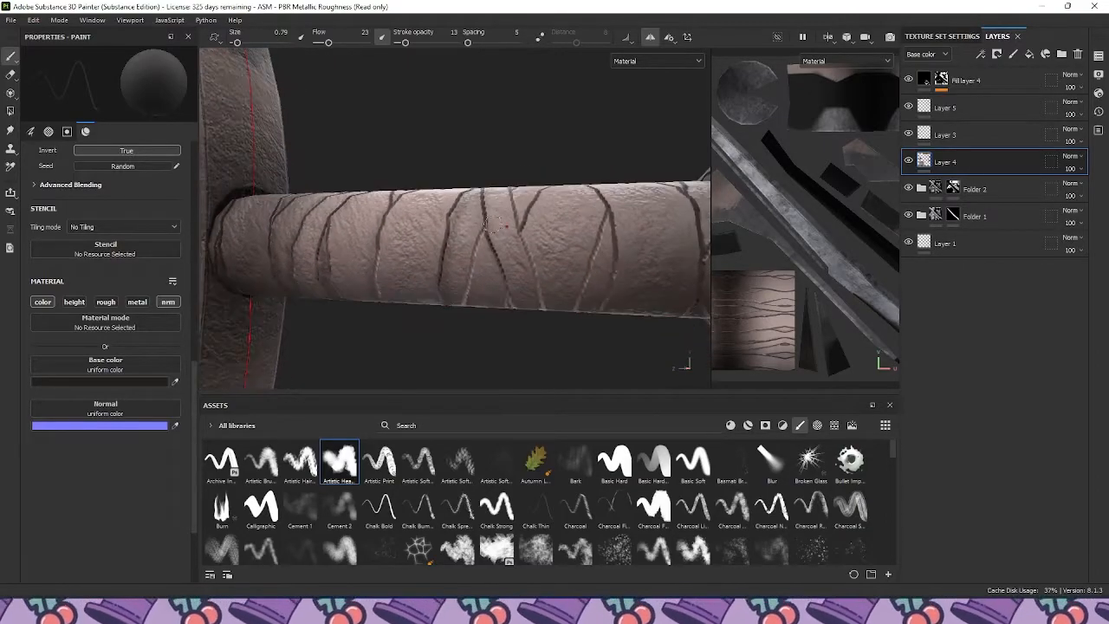
pyautogui.keyDown('alt'); pyautogui.moveTo(506, 310); pyautogui.dragTo(499, 277); pyautogui.keyUp('alt')
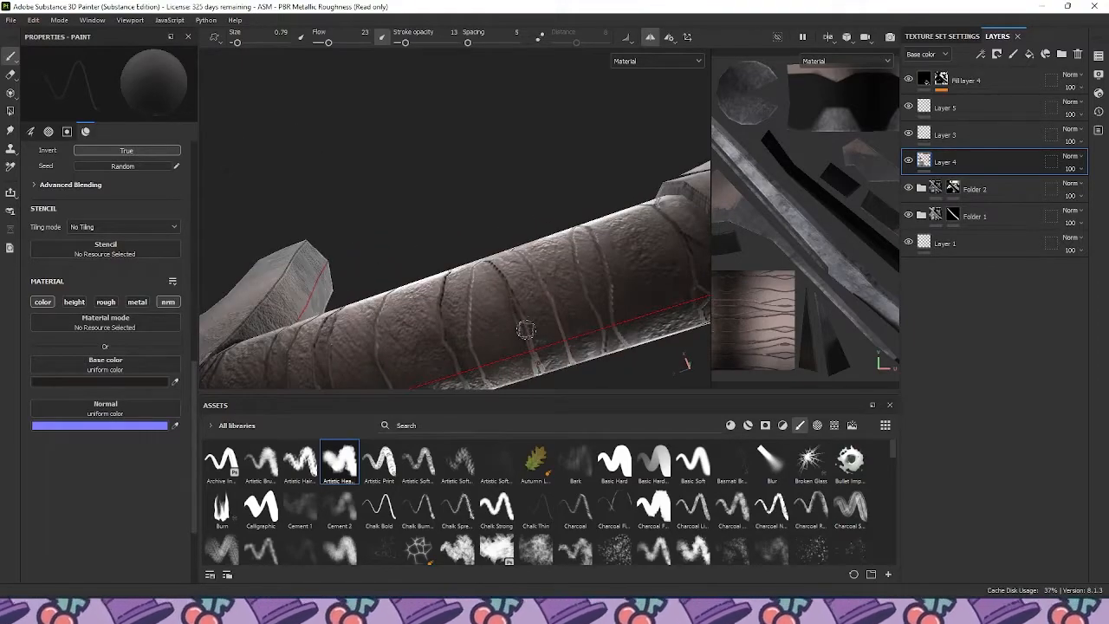
pyautogui.keyDown('alt'); pyautogui.moveTo(527, 334); pyautogui.dragTo(474, 235, button='middle'); pyautogui.keyUp('alt')
pyautogui.scroll(3, 475, 235)
pyautogui.keyDown('alt'); pyautogui.moveTo(497, 284); pyautogui.dragTo(455, 298); pyautogui.keyUp('alt')
pyautogui.keyDown('alt'); pyautogui.moveTo(471, 358); pyautogui.dragTo(412, 179); pyautogui.keyUp('alt')
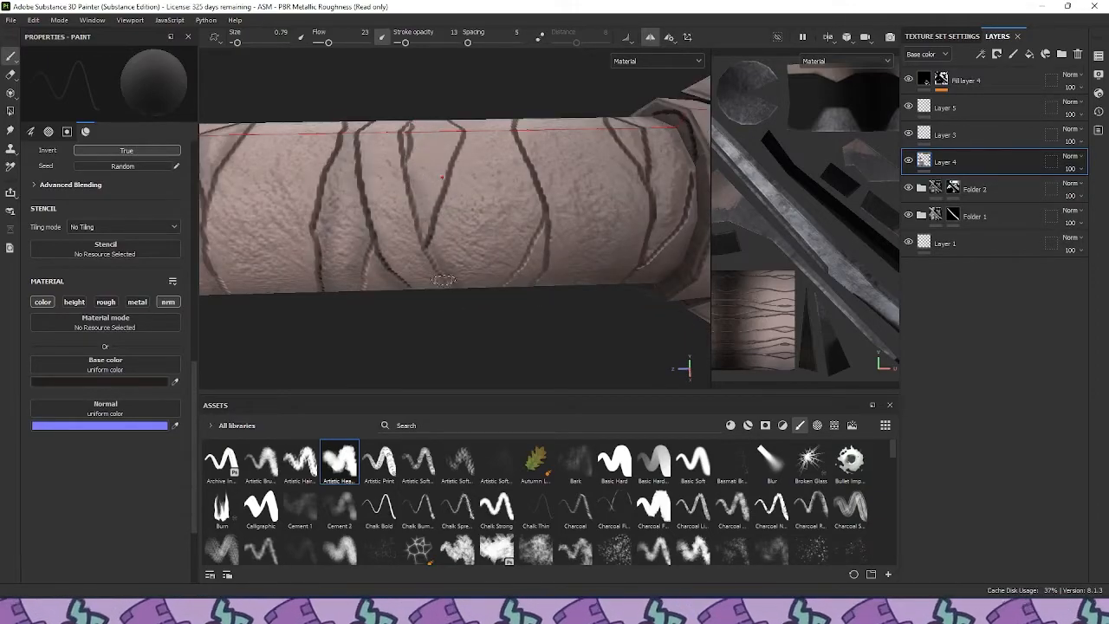
# Darken the wrap creases around the pommel half of the grip, including its underside
pyautogui.keyDown('alt'); pyautogui.moveTo(414, 119); pyautogui.dragTo(426, 208); pyautogui.keyUp('alt')
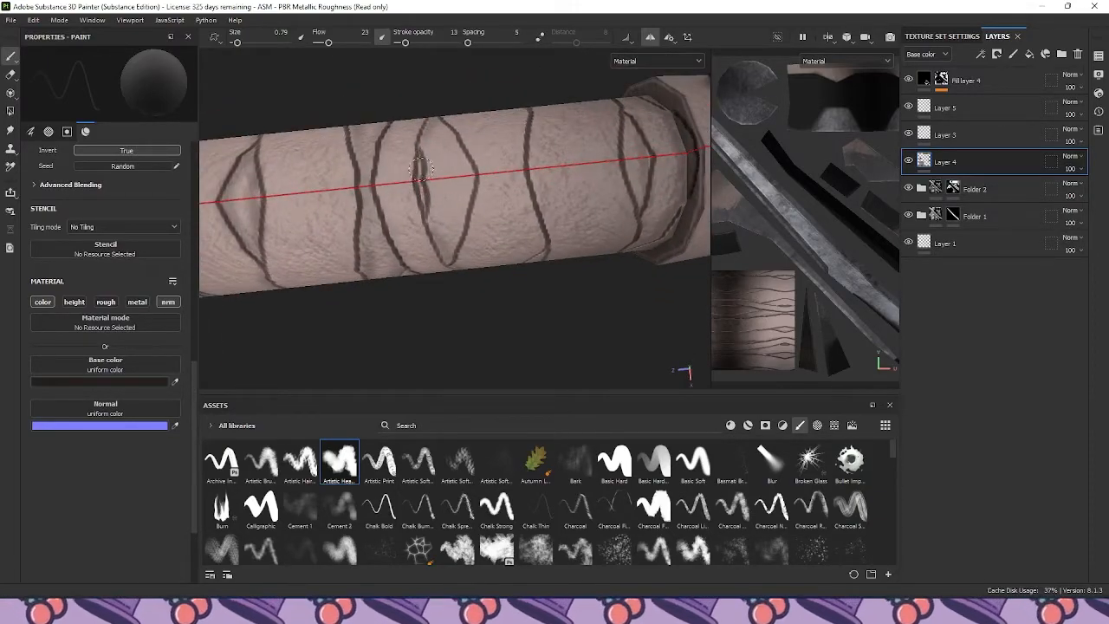
pyautogui.keyDown('alt'); pyautogui.moveTo(430, 282); pyautogui.dragTo(413, 299); pyautogui.keyUp('alt')
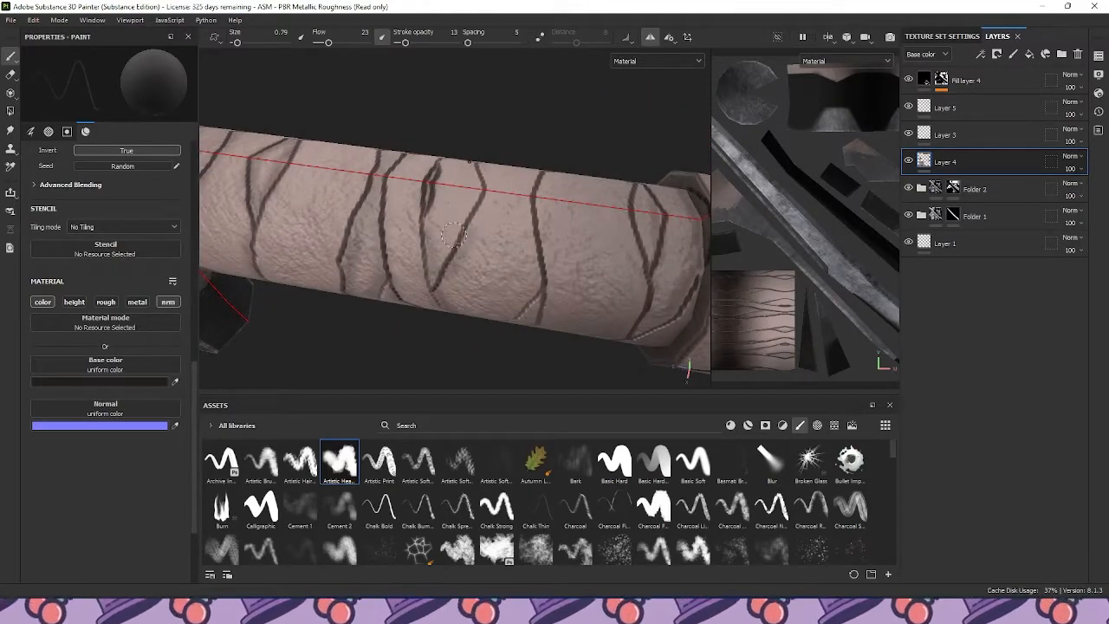
pyautogui.keyDown('alt'); pyautogui.moveTo(497, 282); pyautogui.dragTo(489, 229); pyautogui.keyUp('alt')
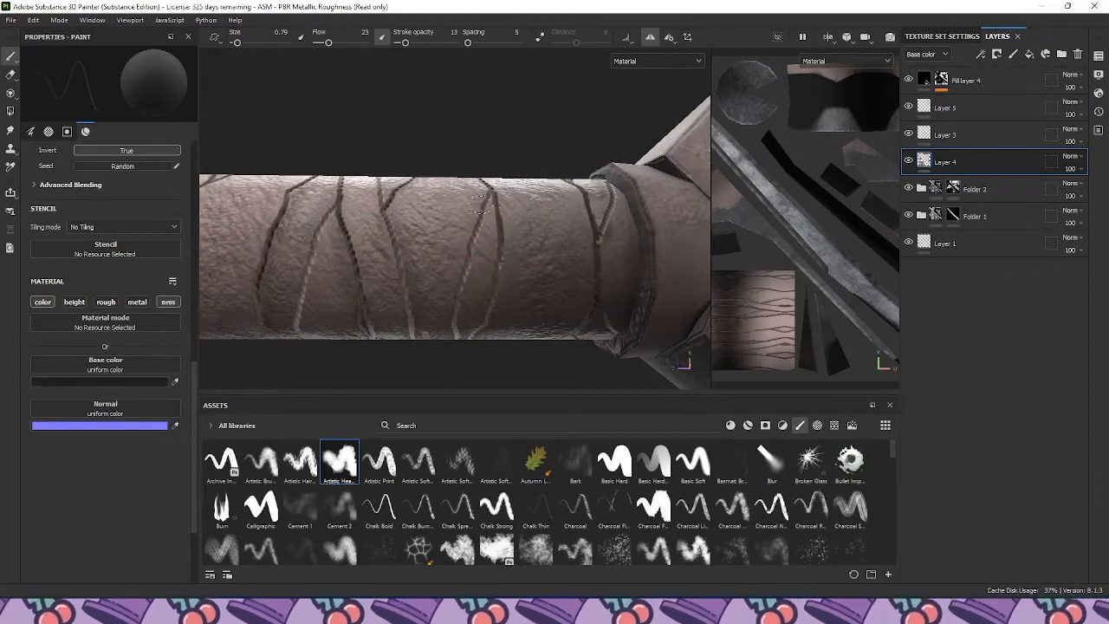
pyautogui.keyDown('alt'); pyautogui.moveTo(454, 282); pyautogui.dragTo(463, 245); pyautogui.keyUp('alt')
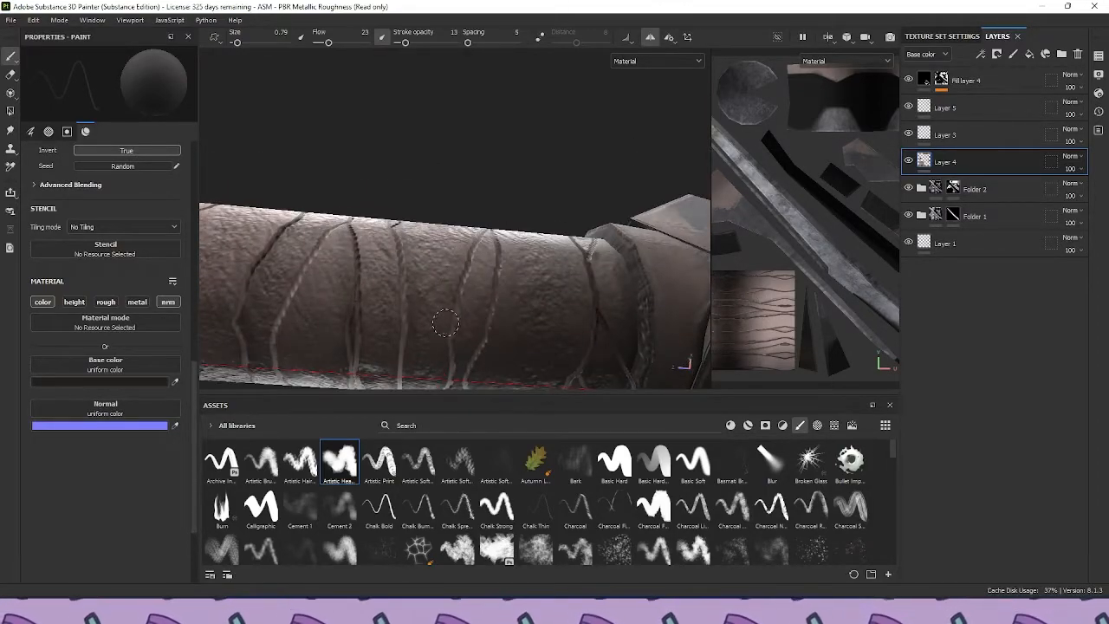
pyautogui.keyDown('alt'); pyautogui.moveTo(446, 334); pyautogui.dragTo(491, 118); pyautogui.keyUp('alt')
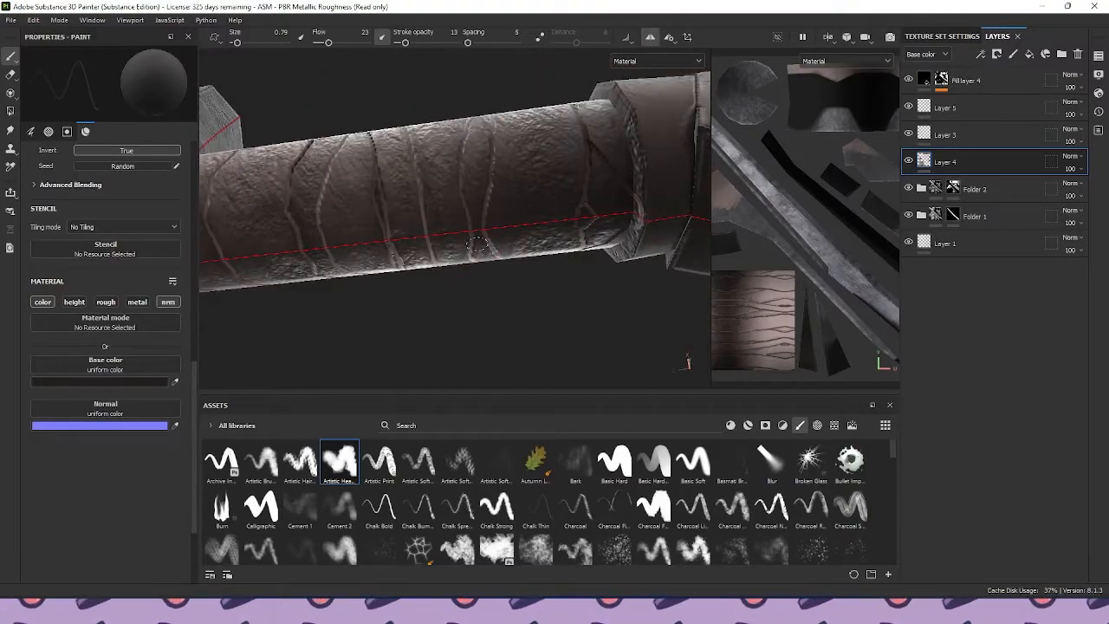
# Darken the remaining wrap creases right beside the pommel collar, on both the top and underside
pyautogui.keyDown('alt'); pyautogui.moveTo(456, 190); pyautogui.dragTo(420, 267); pyautogui.keyUp('alt')
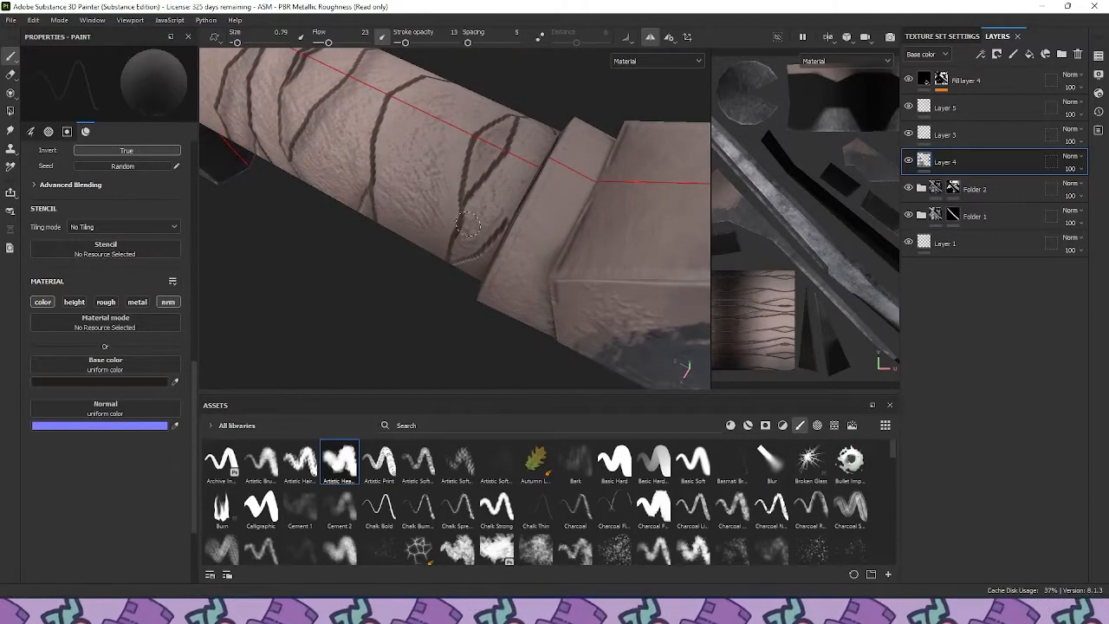
pyautogui.moveTo(463, 249)
pyautogui.keyDown('alt'); pyautogui.mouseDown()
pyautogui.moveTo(454, 264)
pyautogui.moveTo(450, 187)
pyautogui.mouseUp(); pyautogui.keyUp('alt')
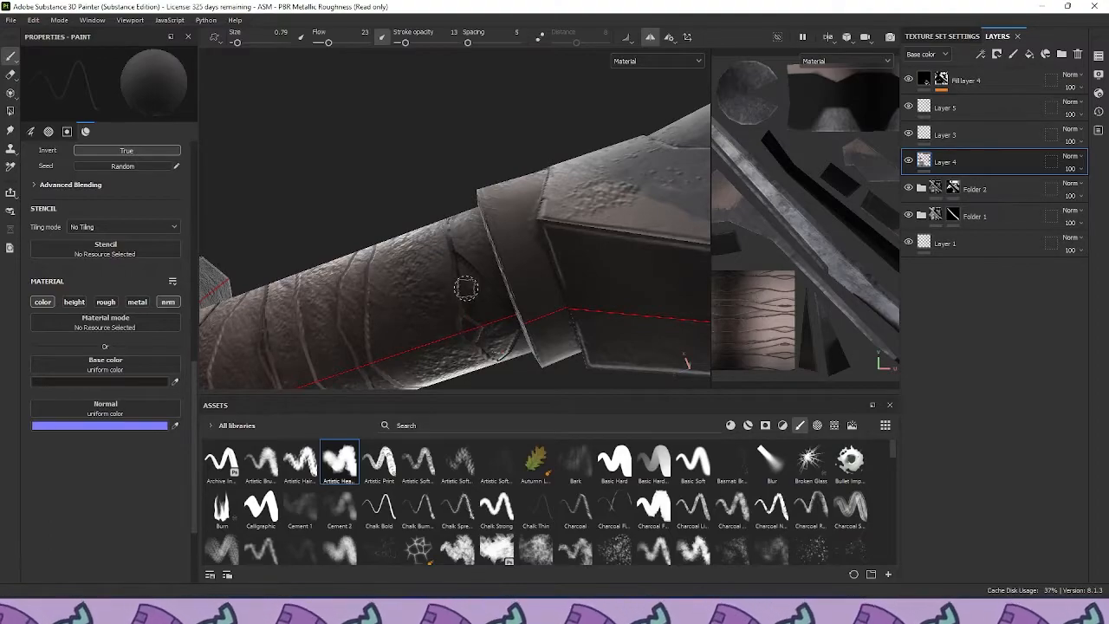
pyautogui.keyDown('alt'); pyautogui.moveTo(468, 286); pyautogui.dragTo(470, 328); pyautogui.keyUp('alt')
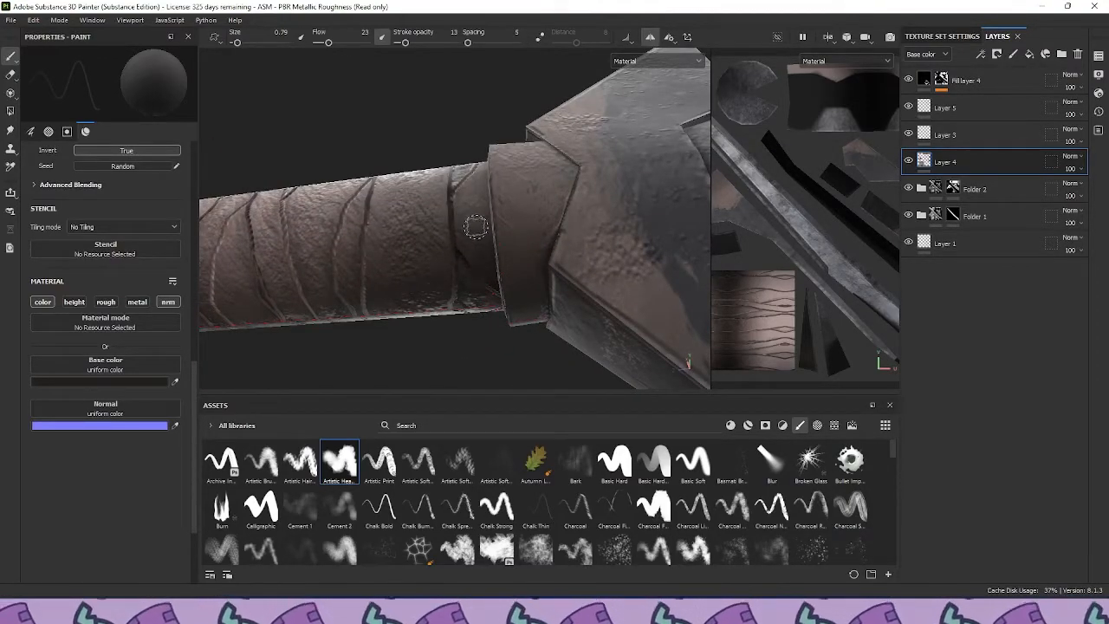
pyautogui.keyDown('alt'); pyautogui.moveTo(475, 227); pyautogui.dragTo(475, 161); pyautogui.keyUp('alt')
pyautogui.keyDown('alt'); pyautogui.moveTo(424, 137); pyautogui.dragTo(428, 240, button='right'); pyautogui.keyUp('alt')
pyautogui.keyDown('alt'); pyautogui.moveTo(427, 240); pyautogui.dragTo(537, 265, button='middle'); pyautogui.keyUp('alt')
pyautogui.keyDown('alt'); pyautogui.moveTo(537, 265); pyautogui.dragTo(525, 227); pyautogui.keyUp('alt')
pyautogui.keyDown('alt'); pyautogui.moveTo(525, 227); pyautogui.dragTo(530, 208, button='right'); pyautogui.keyUp('alt')
pyautogui.keyDown('alt'); pyautogui.moveTo(530, 208); pyautogui.dragTo(456, 218, button='middle'); pyautogui.keyUp('alt')
pyautogui.keyDown('alt'); pyautogui.moveTo(442, 229); pyautogui.dragTo(472, 265); pyautogui.keyUp('alt')
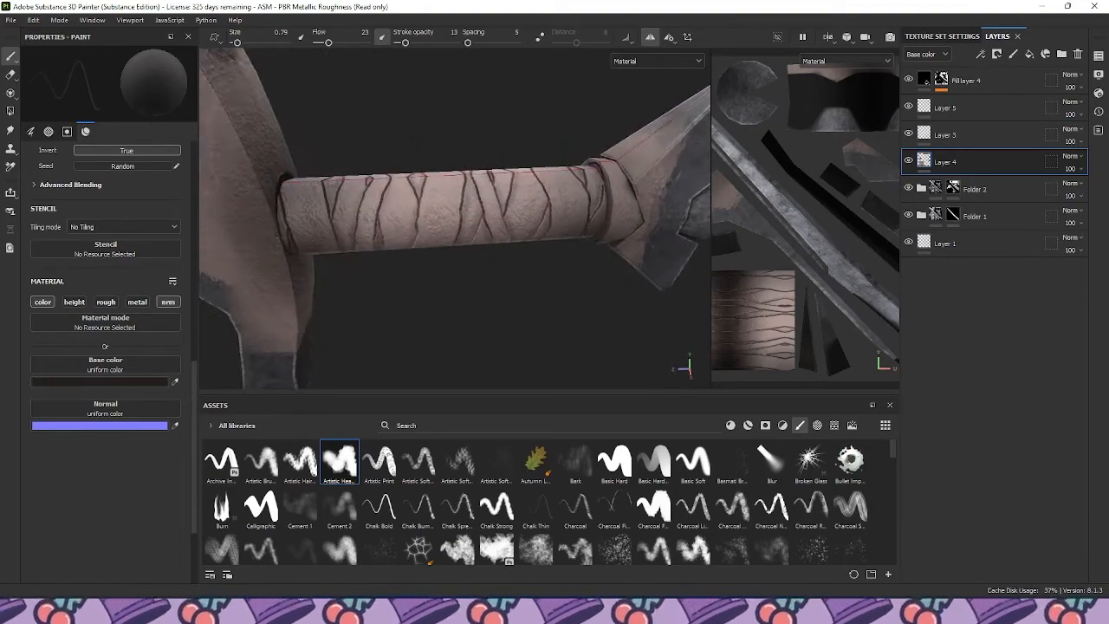
# Set the base color to light beige B99F98 and the brush size to 2.23, and paint highlights on the mid-grip wraps
pyautogui.click(109, 382)
pyautogui.moveTo(116, 366); pyautogui.dragTo(123, 333)
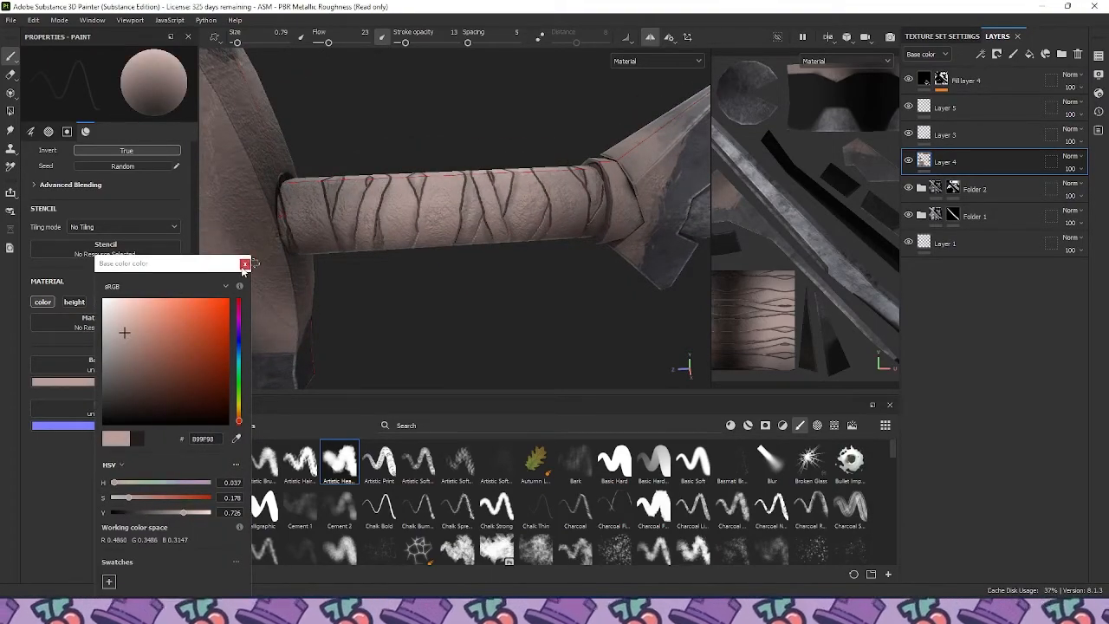
pyautogui.click(245, 264)
pyautogui.scroll(5, 427, 169)
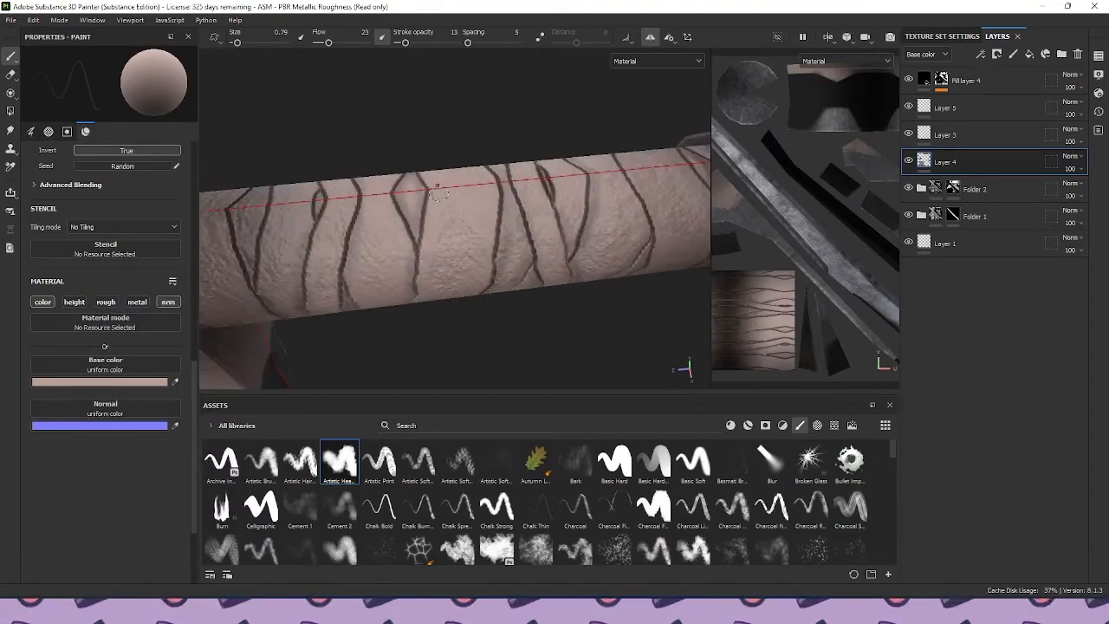
pyautogui.keyDown('ctrl'); pyautogui.moveTo(439, 193); pyautogui.dragTo(452, 203, button='right'); pyautogui.keyUp('ctrl')
pyautogui.moveTo(453, 202)
pyautogui.mouseDown()
pyautogui.moveTo(447, 292)
pyautogui.moveTo(454, 215)
pyautogui.mouseUp()
pyautogui.keyDown('alt'); pyautogui.moveTo(459, 288); pyautogui.dragTo(457, 233); pyautogui.keyUp('alt')
pyautogui.keyDown('alt'); pyautogui.moveTo(446, 341); pyautogui.dragTo(446, 248, button='middle'); pyautogui.keyUp('alt')
pyautogui.keyDown('alt'); pyautogui.keyDown('shift'); pyautogui.moveTo(438, 289); pyautogui.dragTo(399, 290); pyautogui.keyUp('shift'); pyautogui.keyUp('alt')
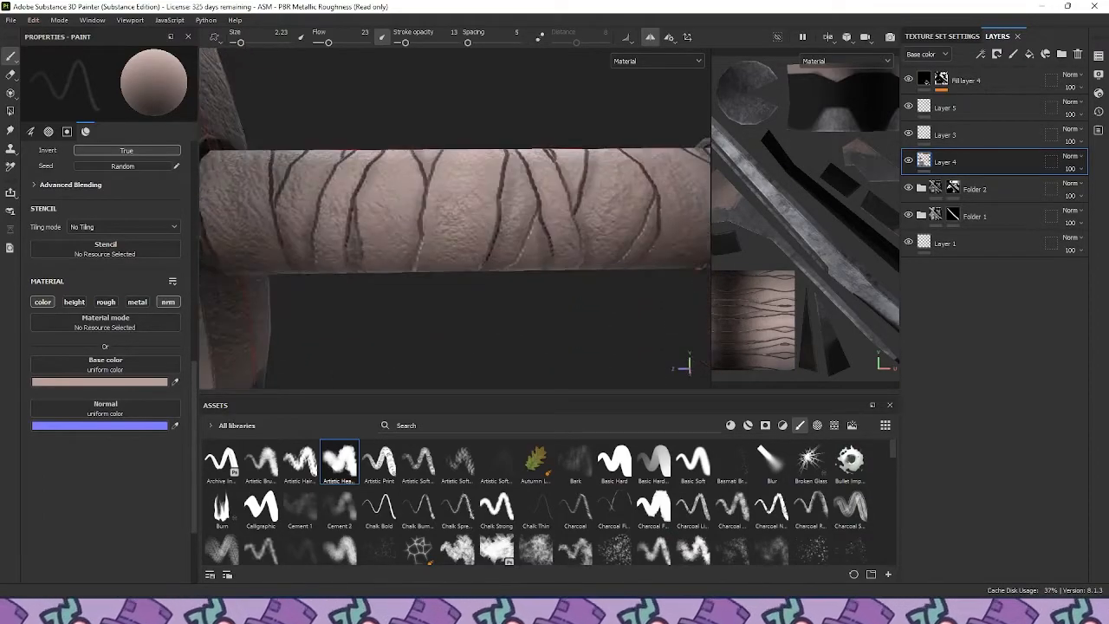
pyautogui.keyDown('alt'); pyautogui.moveTo(399, 216); pyautogui.dragTo(459, 291, button='middle'); pyautogui.keyUp('alt')
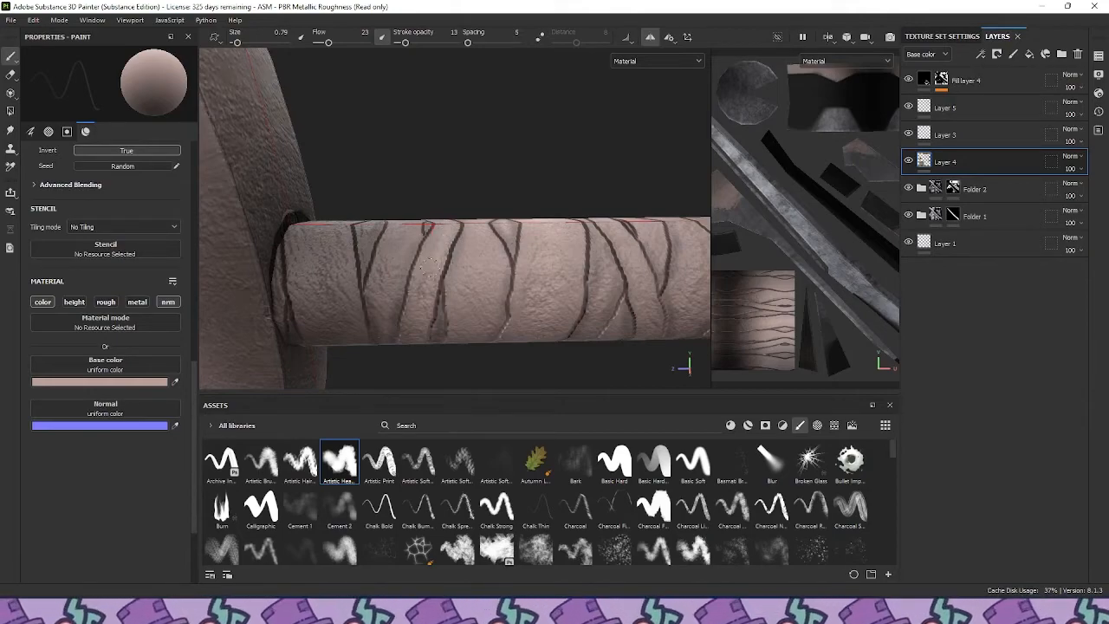
# Brush the light beige highlights onto the wraps at the crossguard end of the grip
pyautogui.moveTo(425, 286)
pyautogui.keyDown('alt'); pyautogui.mouseDown()
pyautogui.moveTo(470, 201)
pyautogui.moveTo(446, 286)
pyautogui.mouseUp(); pyautogui.keyUp('alt')
pyautogui.keyDown('alt'); pyautogui.moveTo(433, 354); pyautogui.dragTo(451, 311); pyautogui.keyUp('alt')
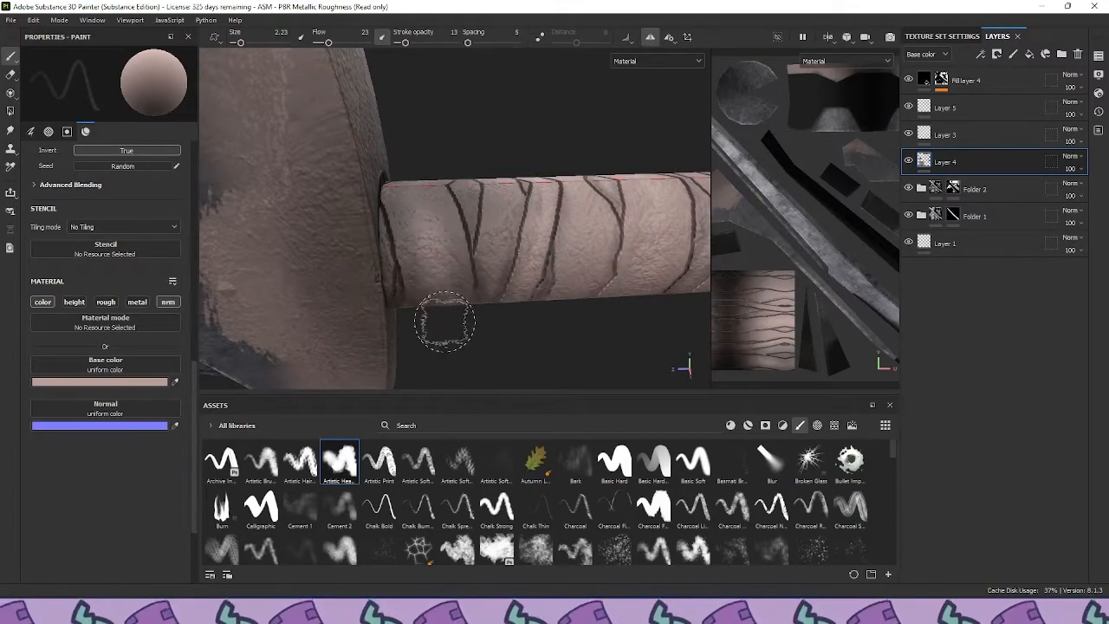
pyautogui.keyDown('alt'); pyautogui.moveTo(441, 321); pyautogui.dragTo(433, 320); pyautogui.keyUp('alt')
pyautogui.keyDown('alt'); pyautogui.moveTo(428, 375); pyautogui.dragTo(431, 322); pyautogui.keyUp('alt')
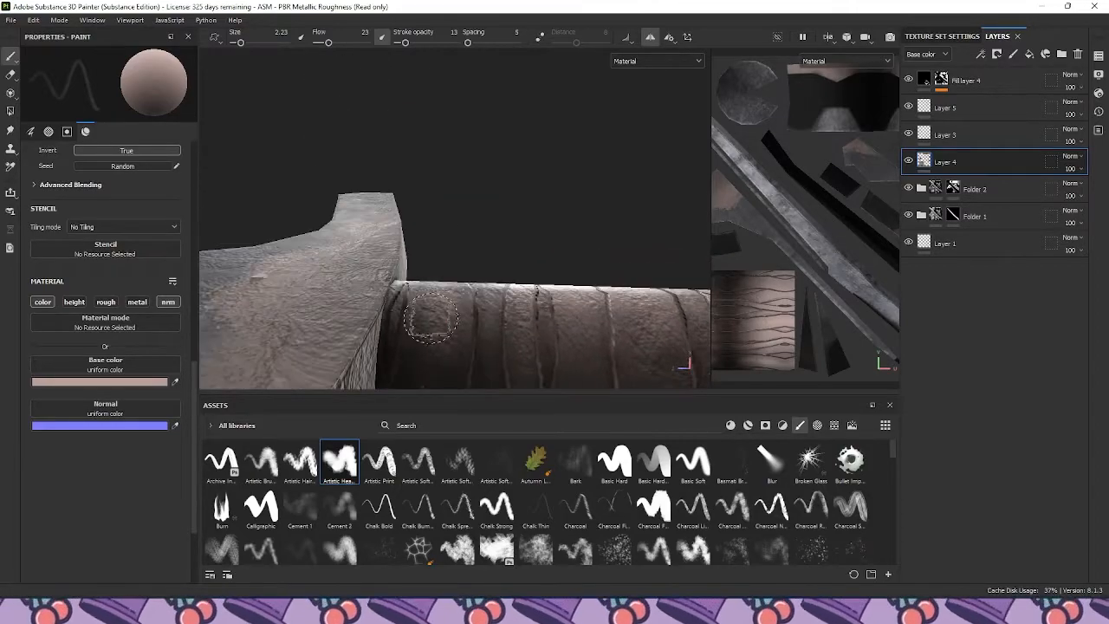
pyautogui.keyDown('alt'); pyautogui.moveTo(429, 384); pyautogui.dragTo(445, 356); pyautogui.keyUp('alt')
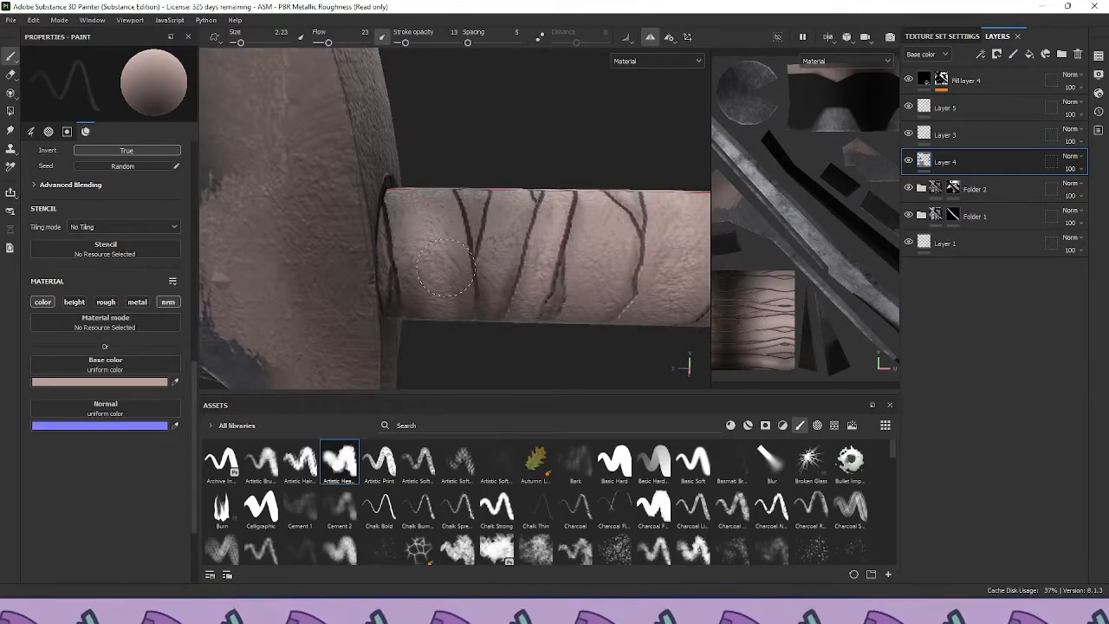
# Brush light beige highlights onto the wraps from the middle of the grip to the pommel collar
pyautogui.keyDown('alt'); pyautogui.moveTo(483, 307); pyautogui.dragTo(374, 297, button='middle'); pyautogui.keyUp('alt')
pyautogui.scroll(-3, 373, 297)
pyautogui.keyDown('alt'); pyautogui.moveTo(579, 313); pyautogui.dragTo(458, 312, button='middle'); pyautogui.keyUp('alt')
pyautogui.keyDown('alt'); pyautogui.moveTo(457, 311); pyautogui.dragTo(476, 226); pyautogui.keyUp('alt')
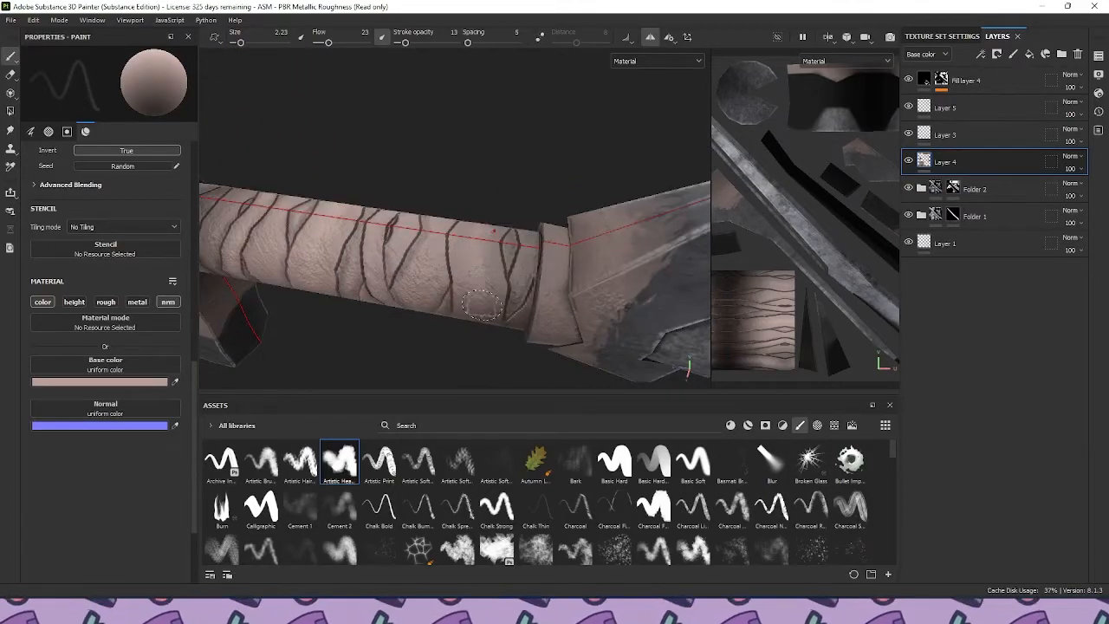
pyautogui.moveTo(495, 280)
pyautogui.keyDown('alt'); pyautogui.mouseDown()
pyautogui.moveTo(473, 325)
pyautogui.moveTo(481, 264)
pyautogui.mouseUp(); pyautogui.keyUp('alt')
pyautogui.keyDown('alt'); pyautogui.moveTo(480, 343); pyautogui.dragTo(384, 228); pyautogui.keyUp('alt')
pyautogui.keyDown('alt'); pyautogui.moveTo(384, 228); pyautogui.dragTo(247, 259, button='right'); pyautogui.keyUp('alt')
pyautogui.keyDown('alt'); pyautogui.moveTo(527, 309); pyautogui.dragTo(549, 314); pyautogui.keyUp('alt')
pyautogui.scroll(5, 549, 313)
# Set the base color to grey-brown 766864 and the brush size to 1.67, and paint shading on the mid-grip wraps
pyautogui.click(119, 383)
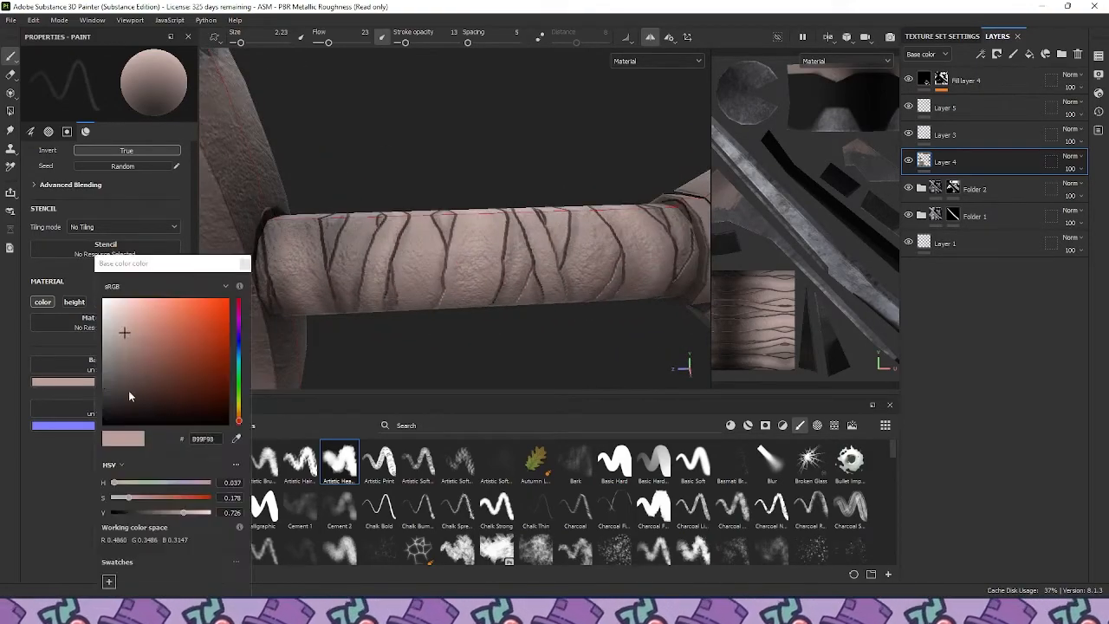
pyautogui.moveTo(124, 341); pyautogui.dragTo(120, 368)
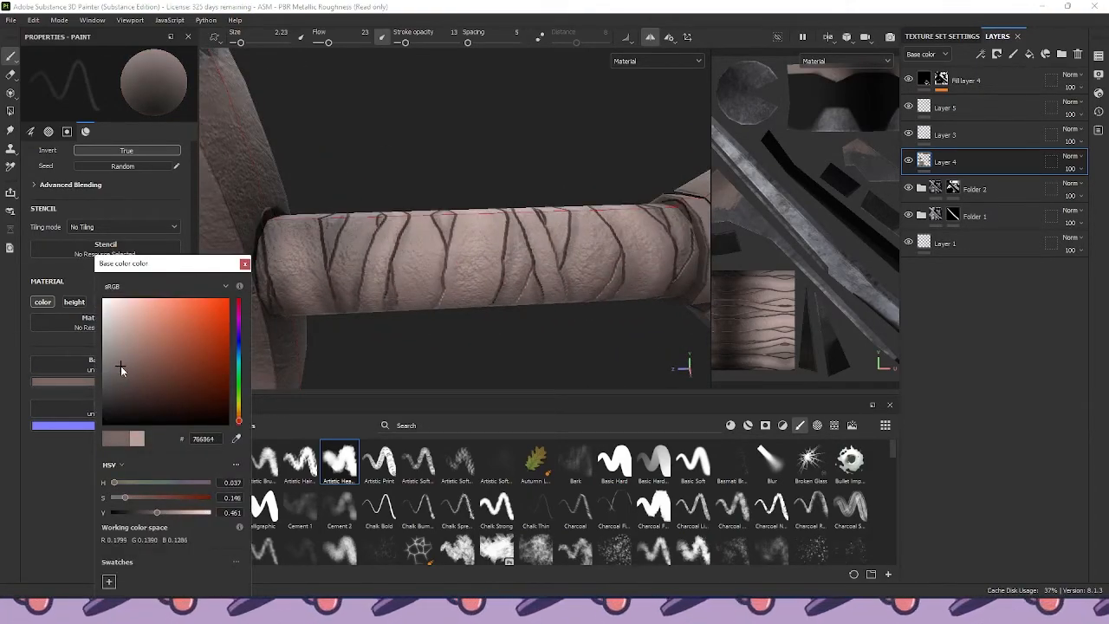
pyautogui.click(246, 264)
pyautogui.scroll(3, 439, 307)
pyautogui.keyDown('ctrl'); pyautogui.moveTo(428, 306); pyautogui.dragTo(415, 306, button='right'); pyautogui.keyUp('ctrl')
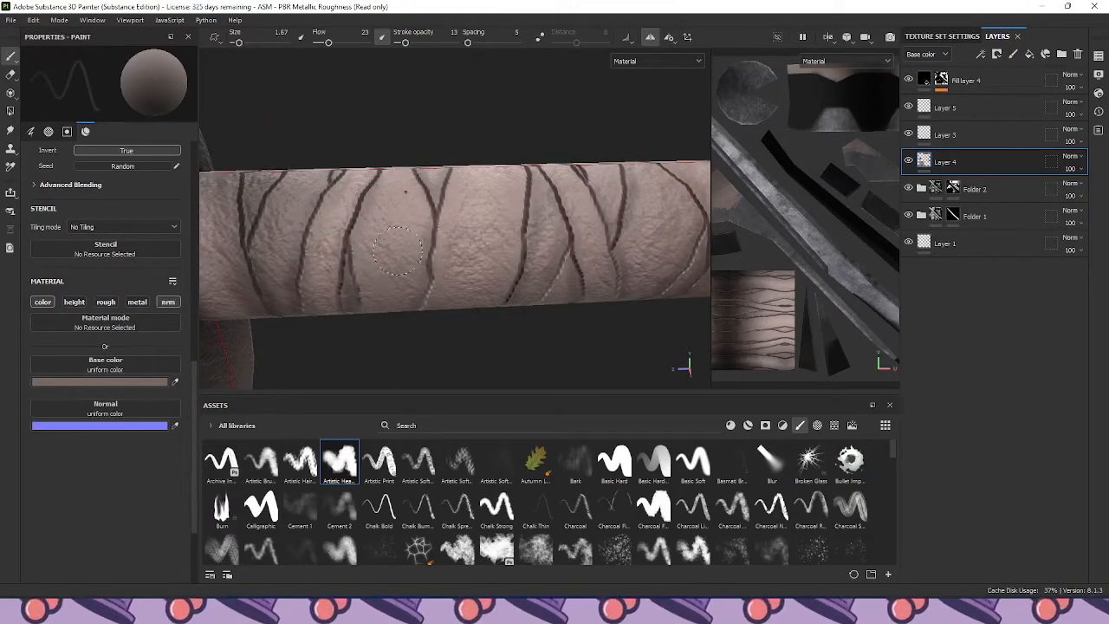
pyautogui.keyDown('alt'); pyautogui.moveTo(403, 216); pyautogui.dragTo(395, 158); pyautogui.keyUp('alt')
# Set the base color to darker brown 5C4F4C and deepen the shading beside the mid-grip creases
pyautogui.click(127, 379)
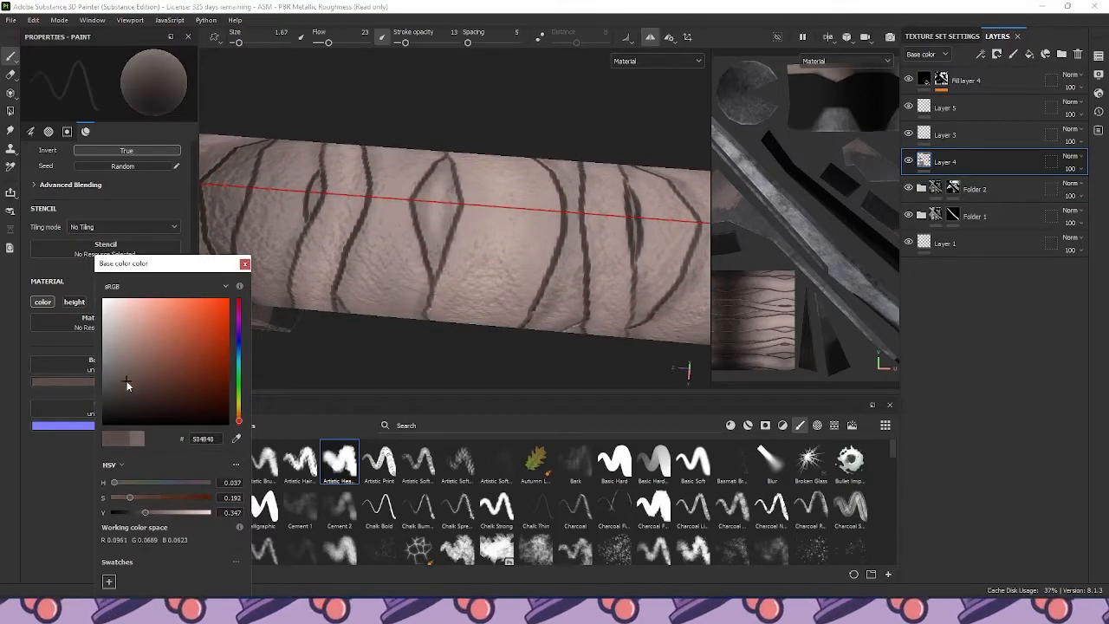
pyautogui.click(245, 264)
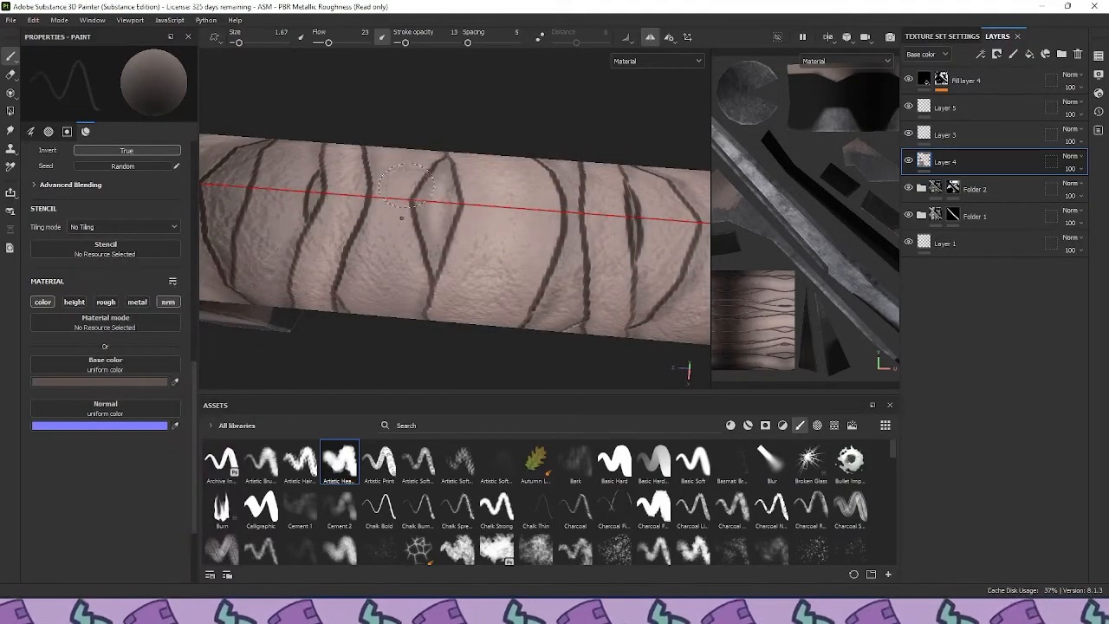
pyautogui.moveTo(429, 286)
pyautogui.keyDown('alt'); pyautogui.mouseDown()
pyautogui.moveTo(370, 312)
pyautogui.moveTo(384, 346)
pyautogui.moveTo(390, 147)
pyautogui.mouseUp(); pyautogui.keyUp('alt')
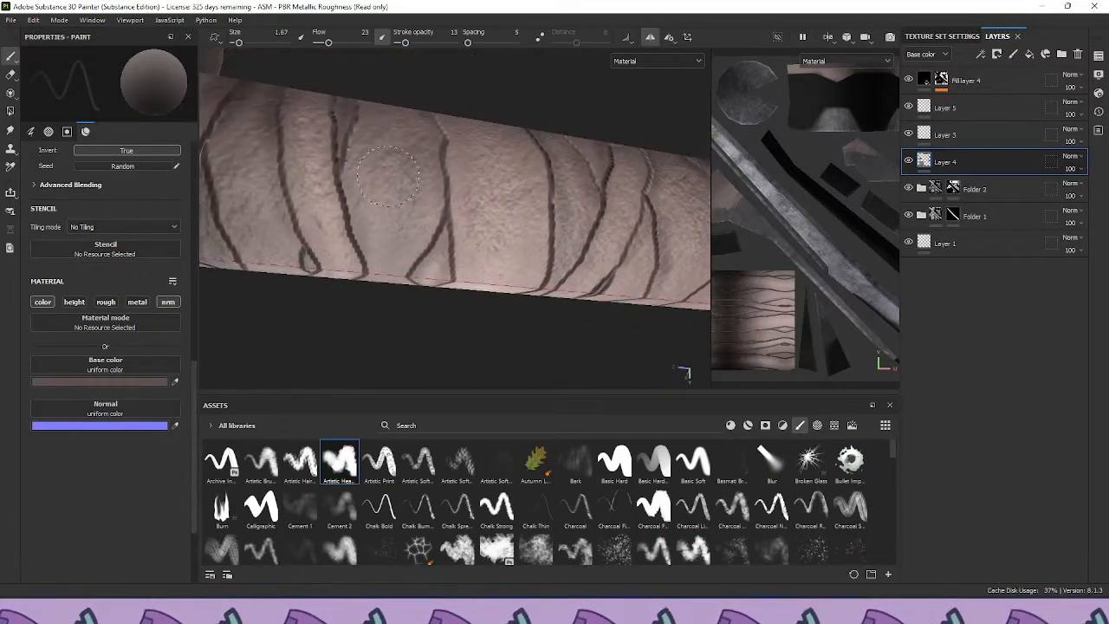
pyautogui.moveTo(398, 252)
pyautogui.keyDown('alt'); pyautogui.mouseDown()
pyautogui.moveTo(477, 282)
pyautogui.moveTo(477, 208)
pyautogui.moveTo(504, 152)
pyautogui.moveTo(502, 173)
pyautogui.mouseUp(); pyautogui.keyUp('alt')
# Paint the dark brown shading beside the creases toward the pommel collar
pyautogui.keyDown('alt'); pyautogui.moveTo(407, 216); pyautogui.dragTo(495, 287, button='right'); pyautogui.keyUp('alt')
pyautogui.moveTo(494, 287)
pyautogui.keyDown('alt'); pyautogui.mouseDown()
pyautogui.moveTo(482, 234)
pyautogui.moveTo(516, 215)
pyautogui.moveTo(451, 267)
pyautogui.moveTo(503, 223)
pyautogui.moveTo(514, 164)
pyautogui.mouseUp(); pyautogui.keyUp('alt')
pyautogui.moveTo(500, 227)
pyautogui.keyDown('alt'); pyautogui.mouseDown()
pyautogui.moveTo(468, 280)
pyautogui.moveTo(520, 205)
pyautogui.moveTo(468, 215)
pyautogui.mouseUp(); pyautogui.keyUp('alt')
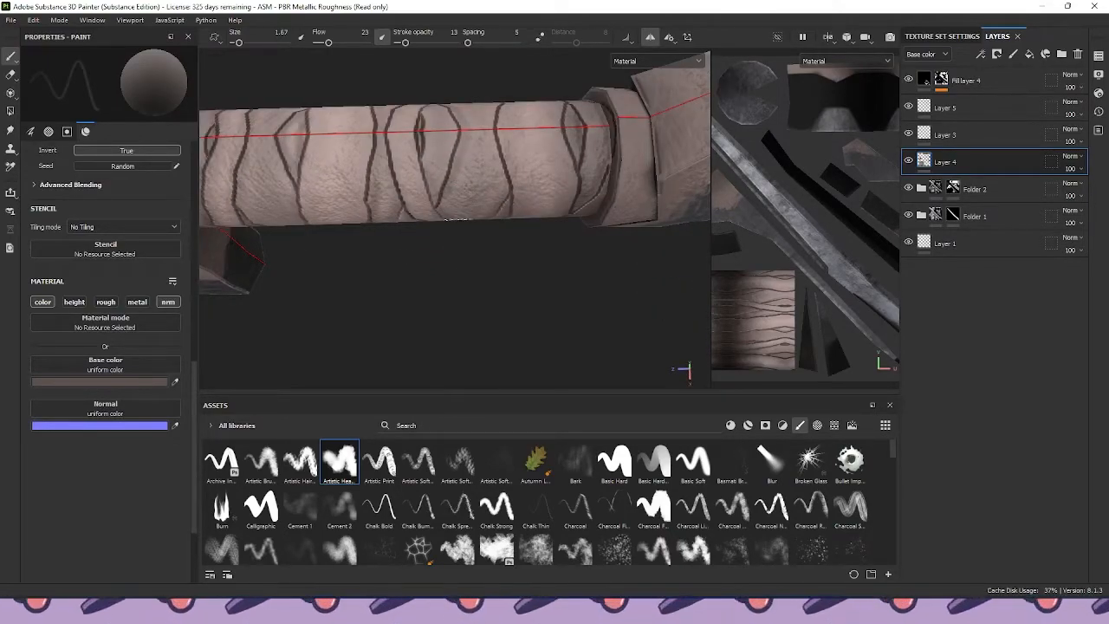
# Set the base color to medium brown 726562 and shade the wraps at the crossguard end of the grip
pyautogui.moveTo(462, 260)
pyautogui.keyDown('alt'); pyautogui.mouseDown()
pyautogui.moveTo(452, 211)
pyautogui.moveTo(488, 193)
pyautogui.moveTo(534, 311)
pyautogui.mouseUp(); pyautogui.keyUp('alt')
pyautogui.scroll(-5, 452, 212)
pyautogui.scroll(5, 442, 186)
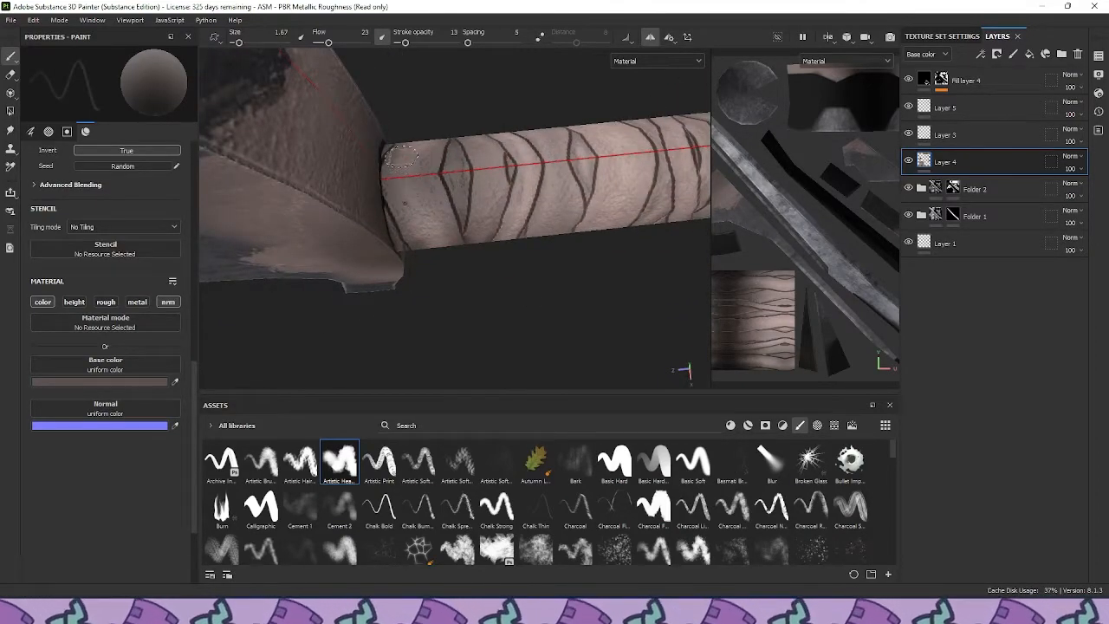
pyautogui.click(130, 381)
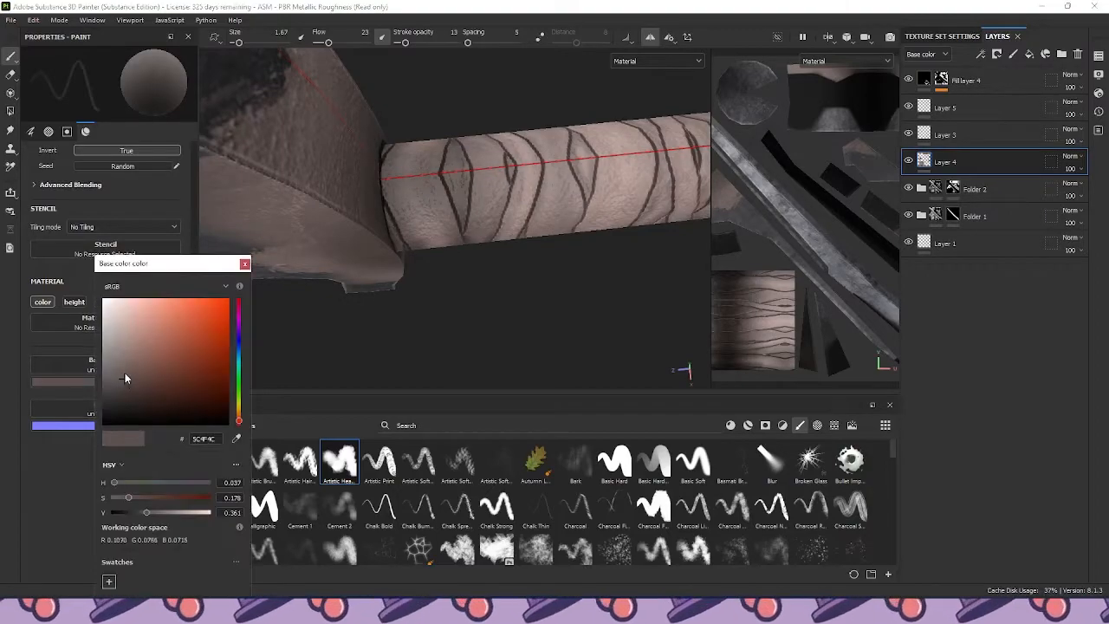
pyautogui.moveTo(117, 365); pyautogui.dragTo(120, 372)
pyautogui.click(244, 264)
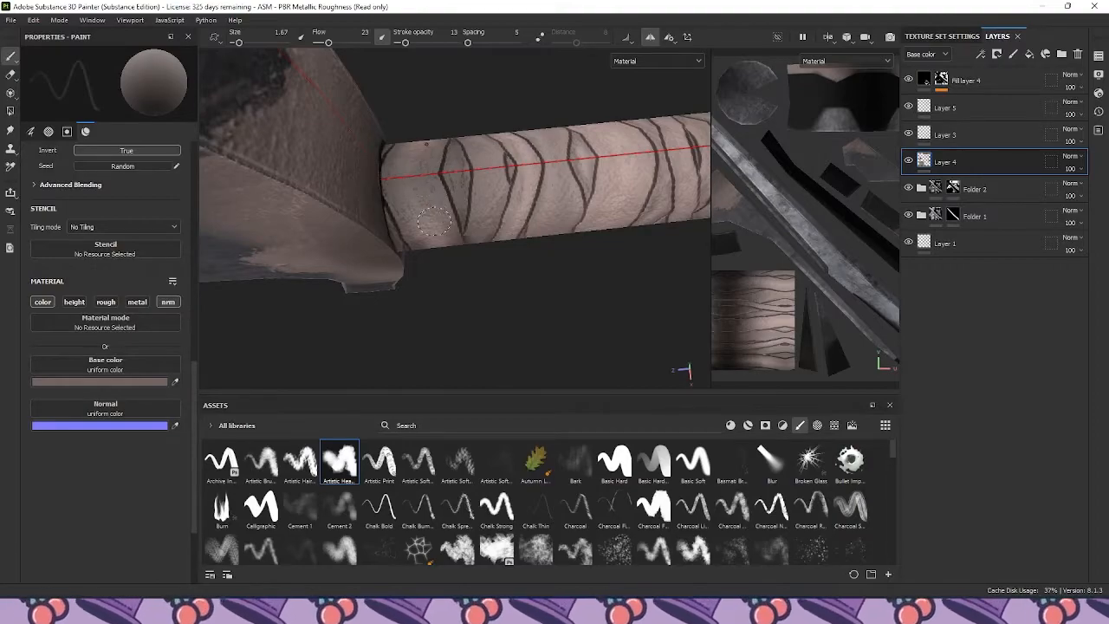
pyautogui.keyDown('alt'); pyautogui.moveTo(421, 247); pyautogui.dragTo(403, 200); pyautogui.keyUp('alt')
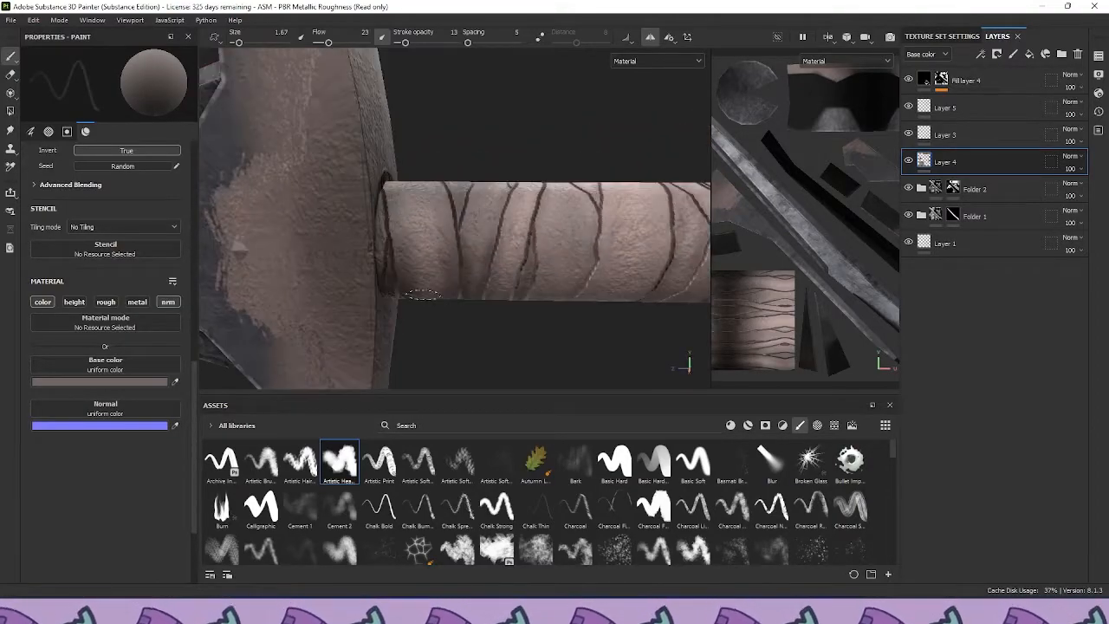
pyautogui.keyDown('alt'); pyautogui.moveTo(448, 315); pyautogui.dragTo(430, 376); pyautogui.keyUp('alt')
pyautogui.scroll(-5, 424, 285)
pyautogui.keyDown('alt'); pyautogui.moveTo(422, 286); pyautogui.dragTo(435, 345); pyautogui.keyUp('alt')
pyautogui.scroll(2, 373, 340)
# Set the base color to a light beige and paint highlights on the wraps at the crossguard end of the grip
pyautogui.click(162, 381)
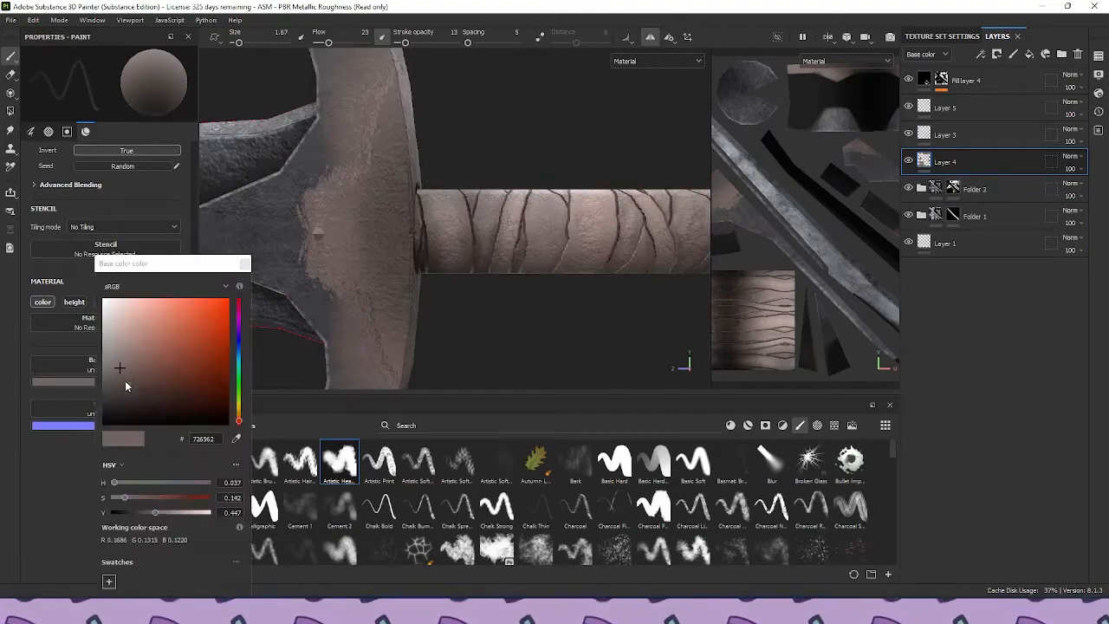
pyautogui.moveTo(118, 373); pyautogui.dragTo(119, 335)
pyautogui.click(245, 263)
pyautogui.scroll(3, 450, 295)
pyautogui.keyDown('alt'); pyautogui.moveTo(453, 292); pyautogui.dragTo(500, 130); pyautogui.keyUp('alt')
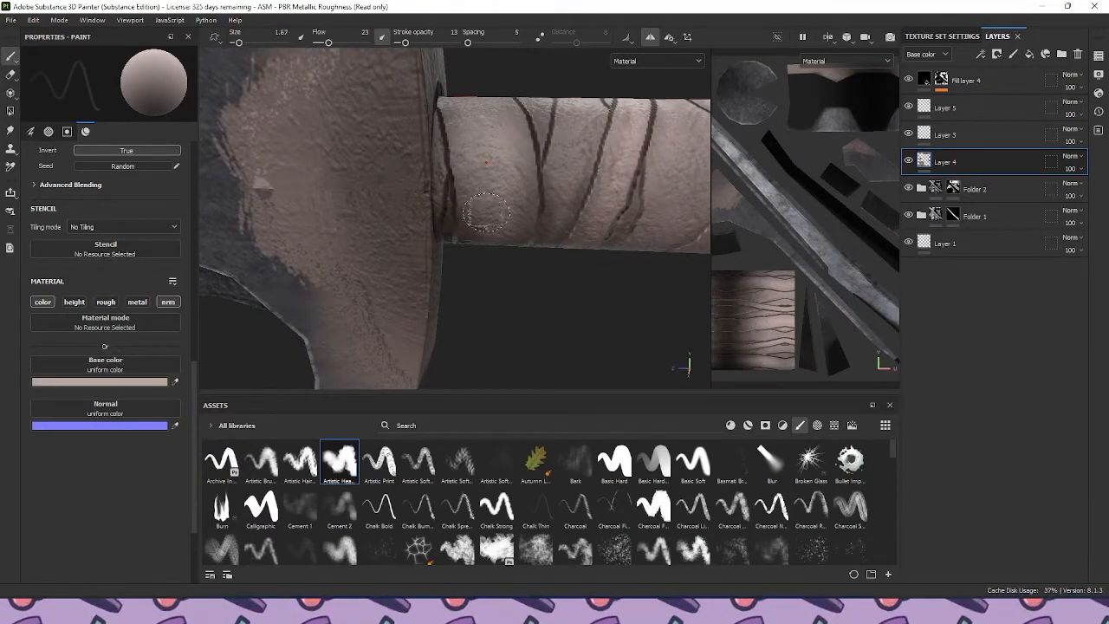
pyautogui.scroll(-3, 520, 266)
pyautogui.keyDown('alt'); pyautogui.moveTo(520, 265); pyautogui.dragTo(476, 208); pyautogui.keyUp('alt')
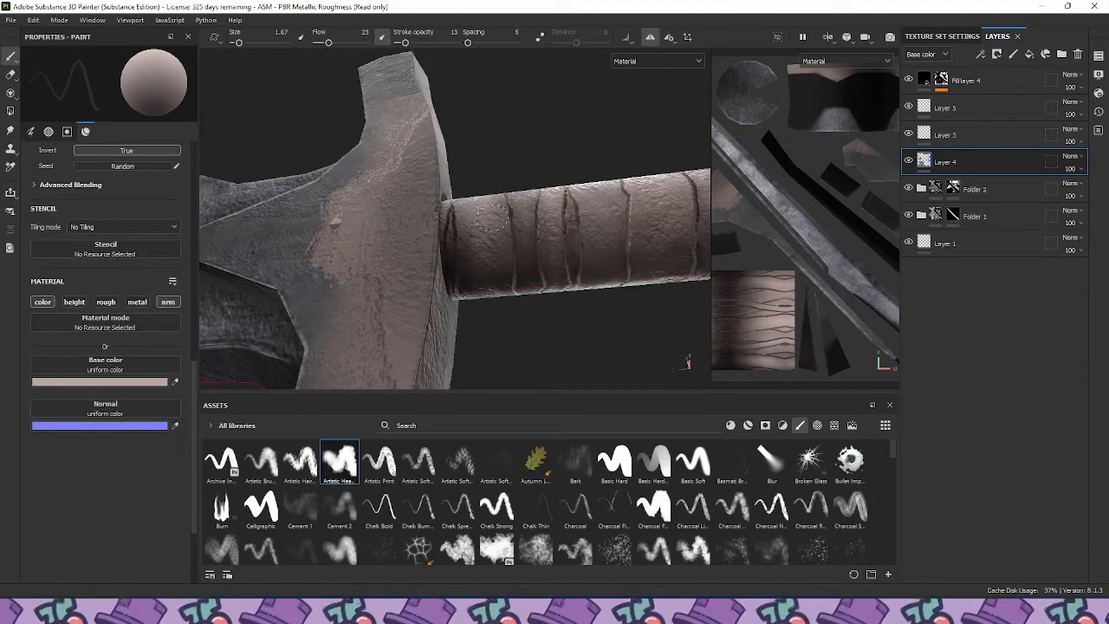
pyautogui.moveTo(486, 332)
pyautogui.keyDown('alt'); pyautogui.mouseDown()
pyautogui.moveTo(488, 285)
pyautogui.moveTo(477, 317)
pyautogui.mouseUp(); pyautogui.keyUp('alt')
pyautogui.keyDown('alt'); pyautogui.moveTo(477, 205); pyautogui.dragTo(482, 273); pyautogui.keyUp('alt')
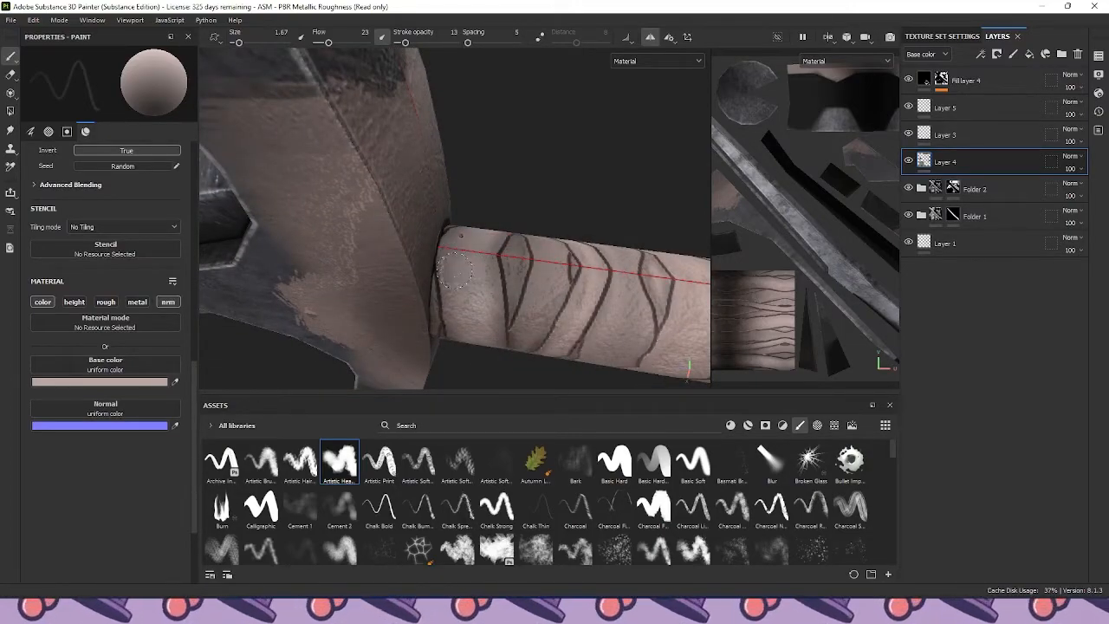
pyautogui.scroll(-5, 494, 350)
pyautogui.keyDown('alt'); pyautogui.moveTo(483, 327); pyautogui.dragTo(446, 304, button='middle'); pyautogui.keyUp('alt')
pyautogui.keyDown('alt'); pyautogui.moveTo(453, 317); pyautogui.dragTo(404, 290); pyautogui.keyUp('alt')
pyautogui.scroll(5, 404, 289)
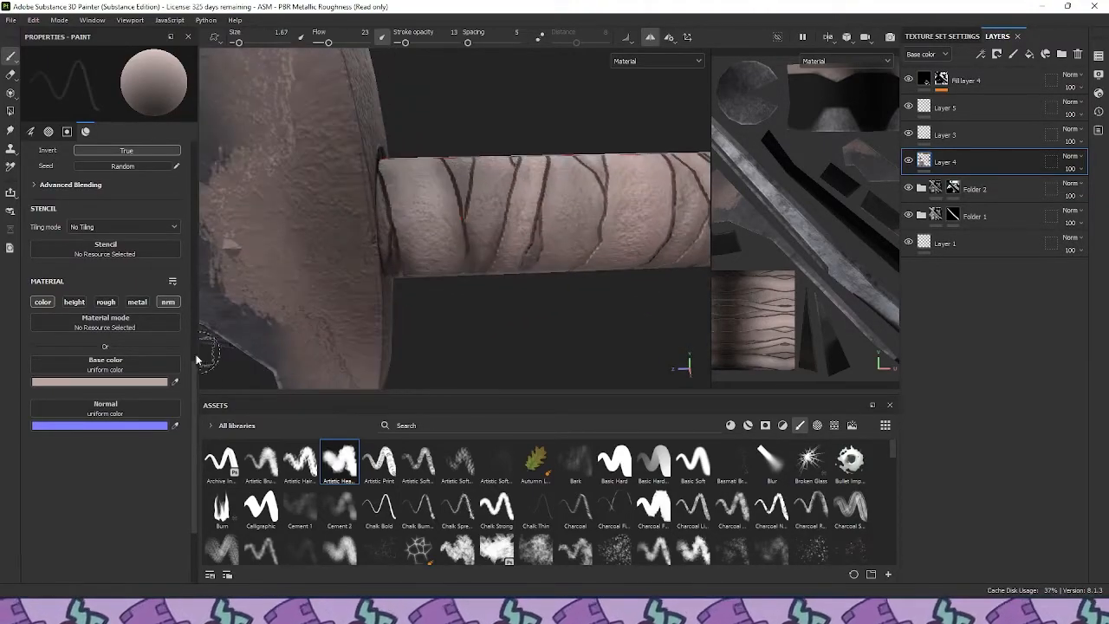
# Set the base color to pinkish beige BBA29B and brighten the raised wraps beside the crossguard
pyautogui.click(119, 381)
pyautogui.moveTo(116, 323); pyautogui.dragTo(123, 335)
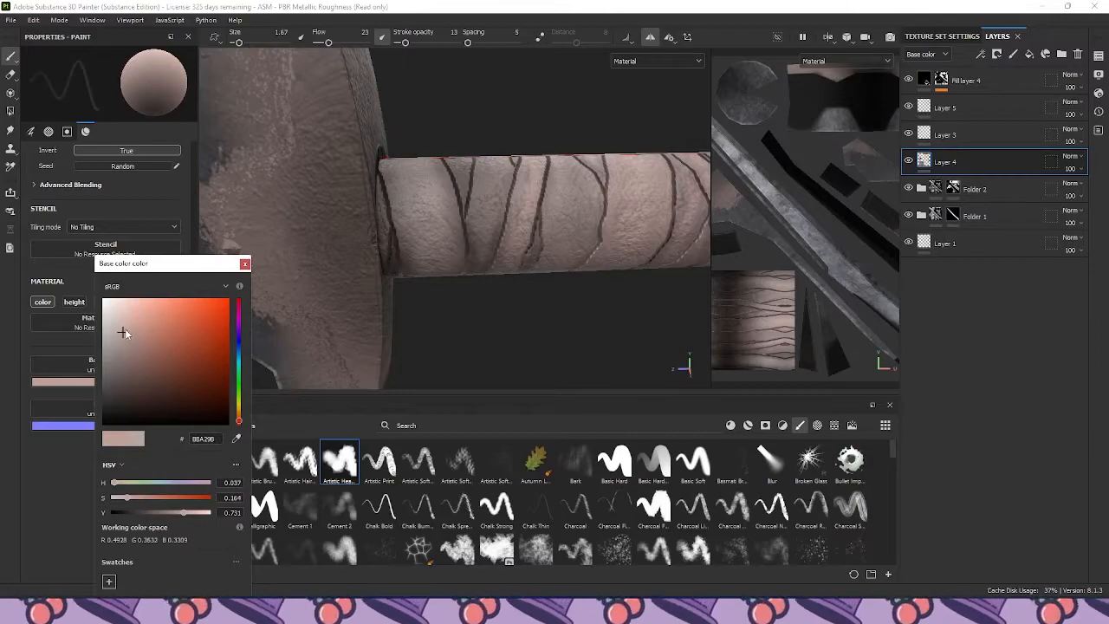
pyautogui.click(245, 264)
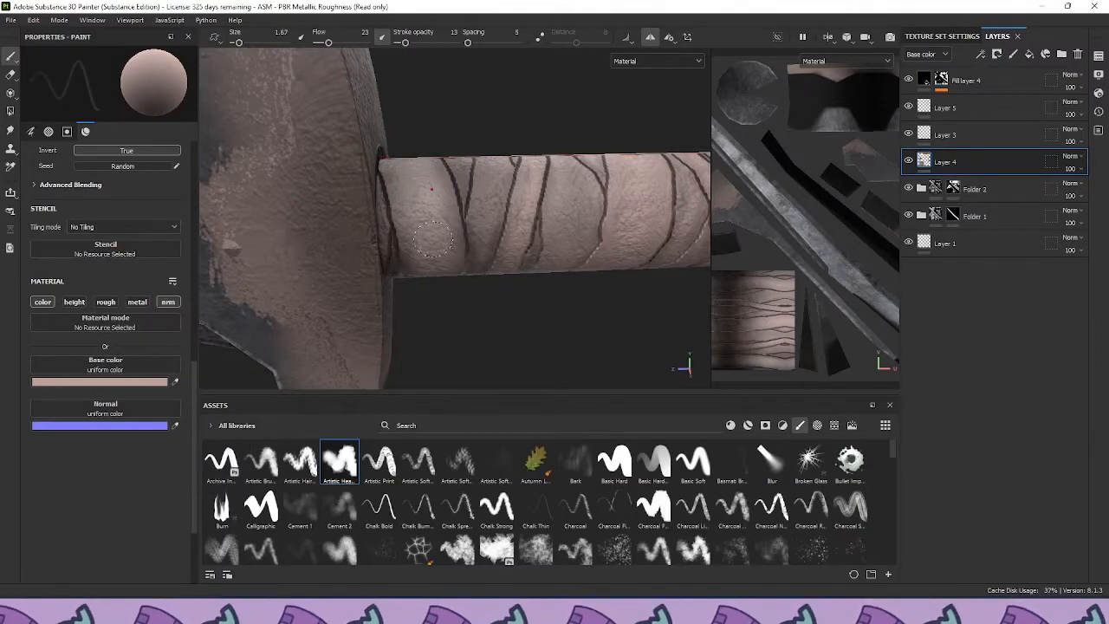
pyautogui.keyDown('alt'); pyautogui.moveTo(457, 302); pyautogui.dragTo(435, 272); pyautogui.keyUp('alt')
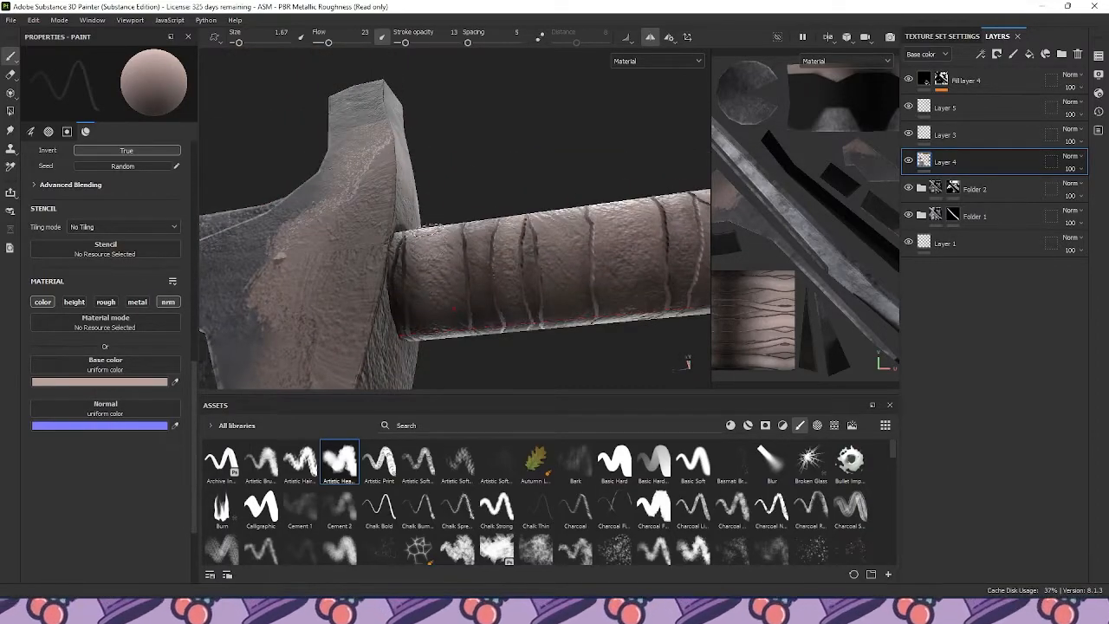
pyautogui.keyDown('alt'); pyautogui.moveTo(433, 228); pyautogui.dragTo(450, 330); pyautogui.keyUp('alt')
pyautogui.keyDown('alt'); pyautogui.moveTo(450, 330); pyautogui.dragTo(430, 315, button='right'); pyautogui.keyUp('alt')
pyautogui.keyDown('alt'); pyautogui.moveTo(431, 314); pyautogui.dragTo(420, 298, button='middle'); pyautogui.keyUp('alt')
pyautogui.keyDown('alt'); pyautogui.moveTo(420, 298); pyautogui.dragTo(419, 321); pyautogui.keyUp('alt')
pyautogui.scroll(4, 437, 274)
pyautogui.scroll(3, 419, 321)
# Set the base color to BEA39B and build up the highlights around the first wraps and the grip's narrow edge
pyautogui.click(145, 382)
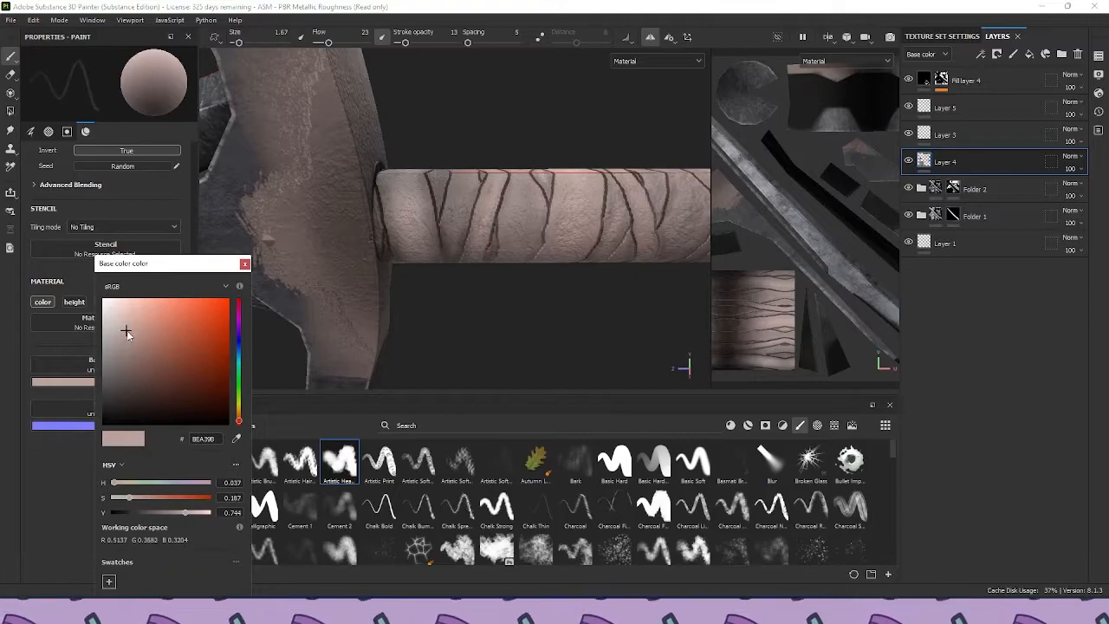
pyautogui.click(244, 264)
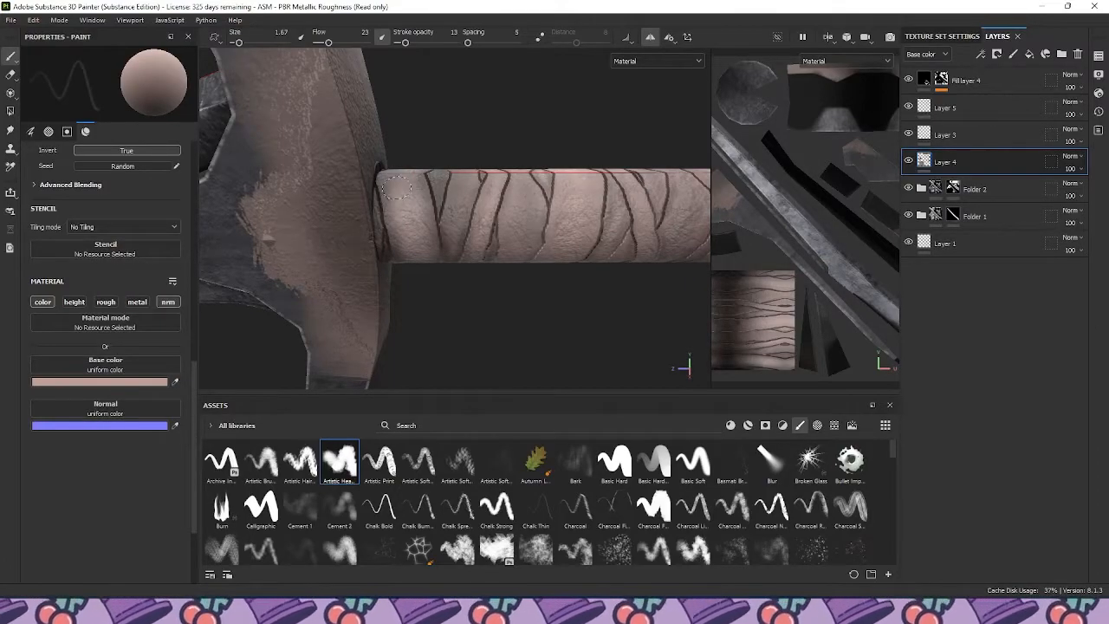
pyautogui.keyDown('alt'); pyautogui.moveTo(416, 277); pyautogui.dragTo(407, 191); pyautogui.keyUp('alt')
pyautogui.keyDown('alt'); pyautogui.moveTo(416, 312); pyautogui.dragTo(417, 365); pyautogui.keyUp('alt')
pyautogui.keyDown('alt'); pyautogui.moveTo(391, 201); pyautogui.dragTo(384, 292); pyautogui.keyUp('alt')
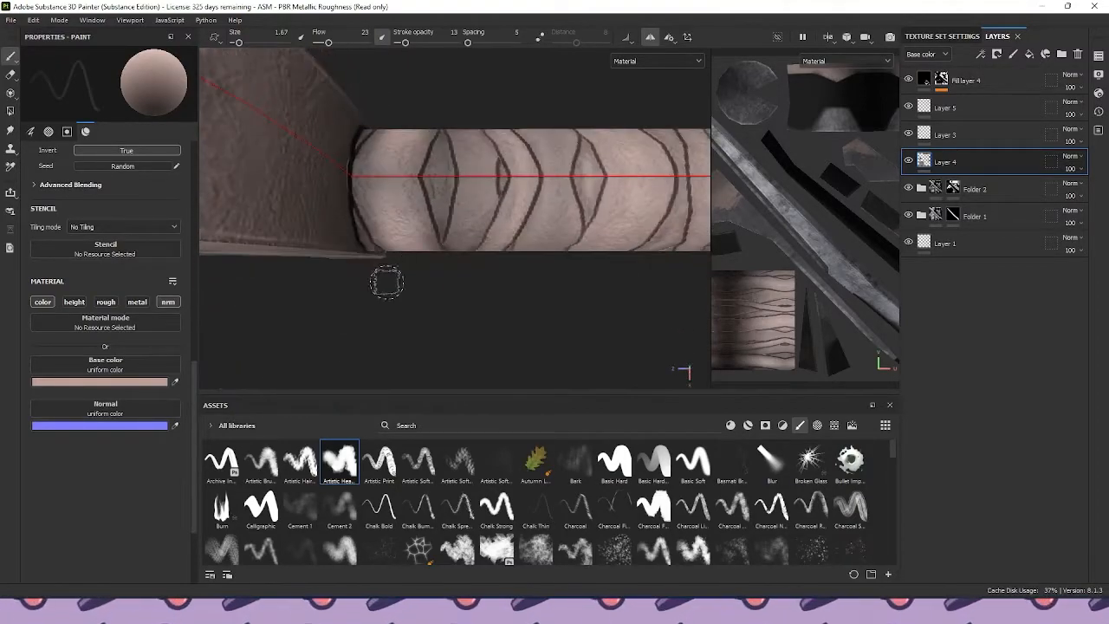
pyautogui.keyDown('alt'); pyautogui.moveTo(432, 235); pyautogui.dragTo(454, 292, button='right'); pyautogui.keyUp('alt')
pyautogui.keyDown('alt'); pyautogui.moveTo(454, 292); pyautogui.dragTo(453, 269, button='middle'); pyautogui.keyUp('alt')
pyautogui.keyDown('alt'); pyautogui.moveTo(450, 272); pyautogui.dragTo(450, 168); pyautogui.keyUp('alt')
pyautogui.scroll(2, 451, 168)
# Set the base color to a duller grey-beige and touch up the wraps beside the crossguard, checking the whole grip
pyautogui.click(142, 382)
pyautogui.moveTo(134, 340); pyautogui.dragTo(117, 346)
pyautogui.click(244, 264)
pyautogui.keyDown('alt'); pyautogui.moveTo(342, 225); pyautogui.dragTo(403, 203); pyautogui.keyUp('alt')
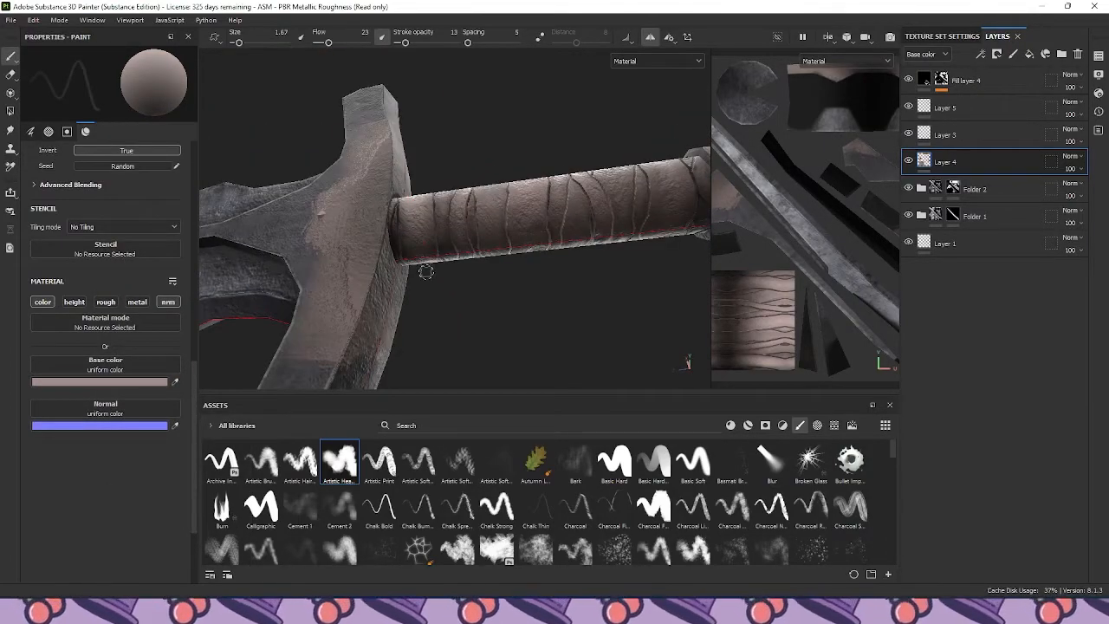
pyautogui.keyDown('alt'); pyautogui.moveTo(441, 273); pyautogui.dragTo(451, 308); pyautogui.keyUp('alt')
pyautogui.keyDown('alt'); pyautogui.moveTo(455, 295); pyautogui.dragTo(437, 283, button='middle'); pyautogui.keyUp('alt')
pyautogui.scroll(2, 426, 270)
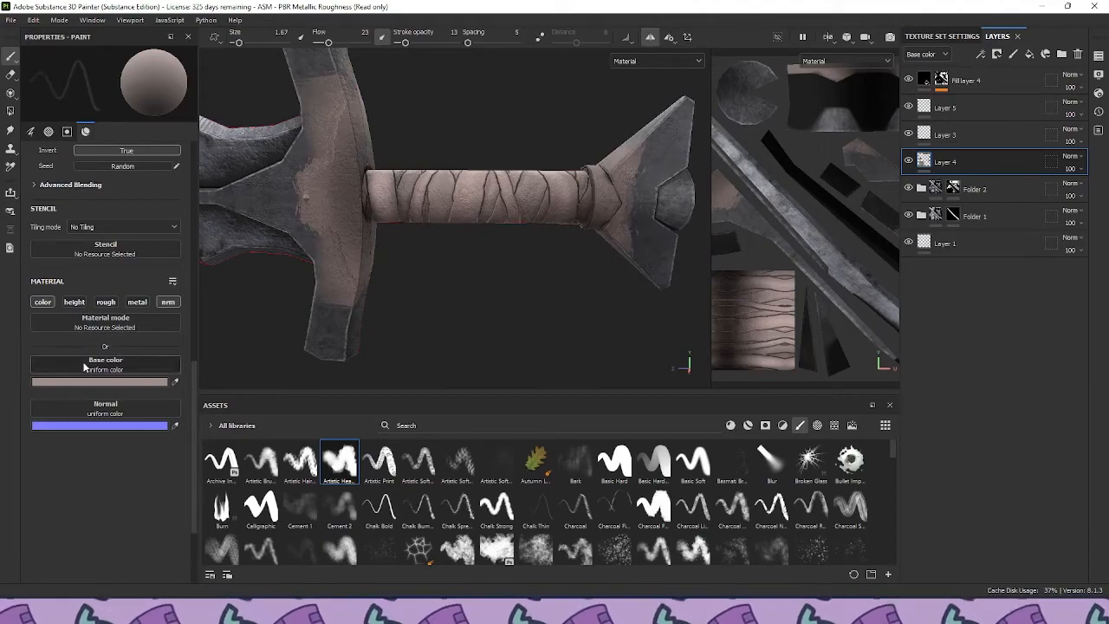
# Swap the brush's color channel for roughness, set roughness to 0.4185 and brush size to 10.87, and paint over the whole grip
pyautogui.click(42, 302)
pyautogui.click(106, 302)
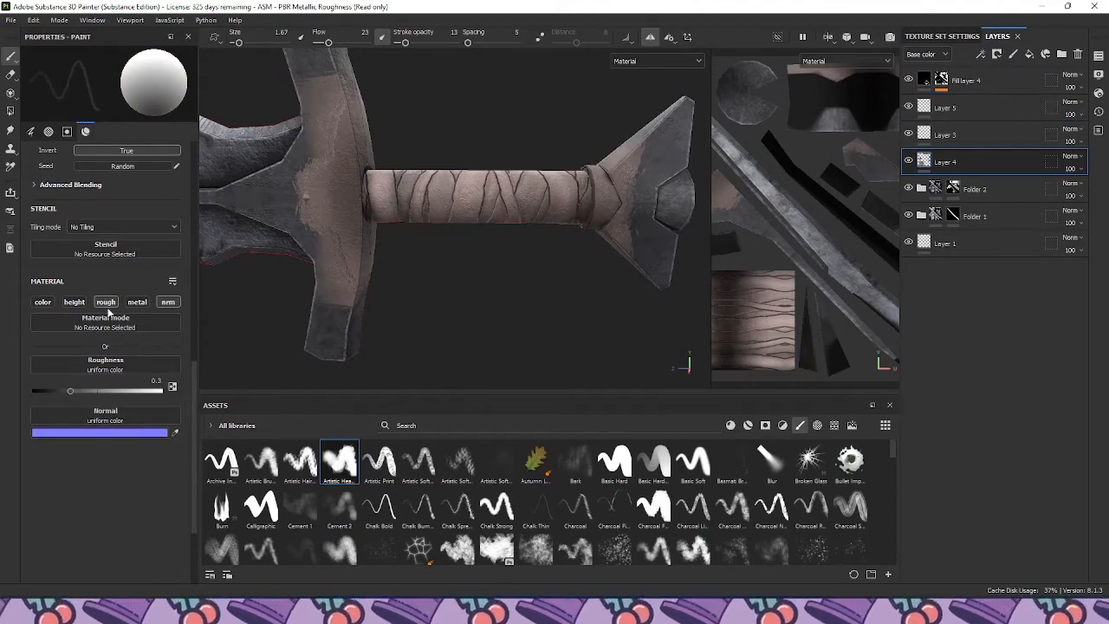
pyautogui.moveTo(76, 390); pyautogui.dragTo(86, 389)
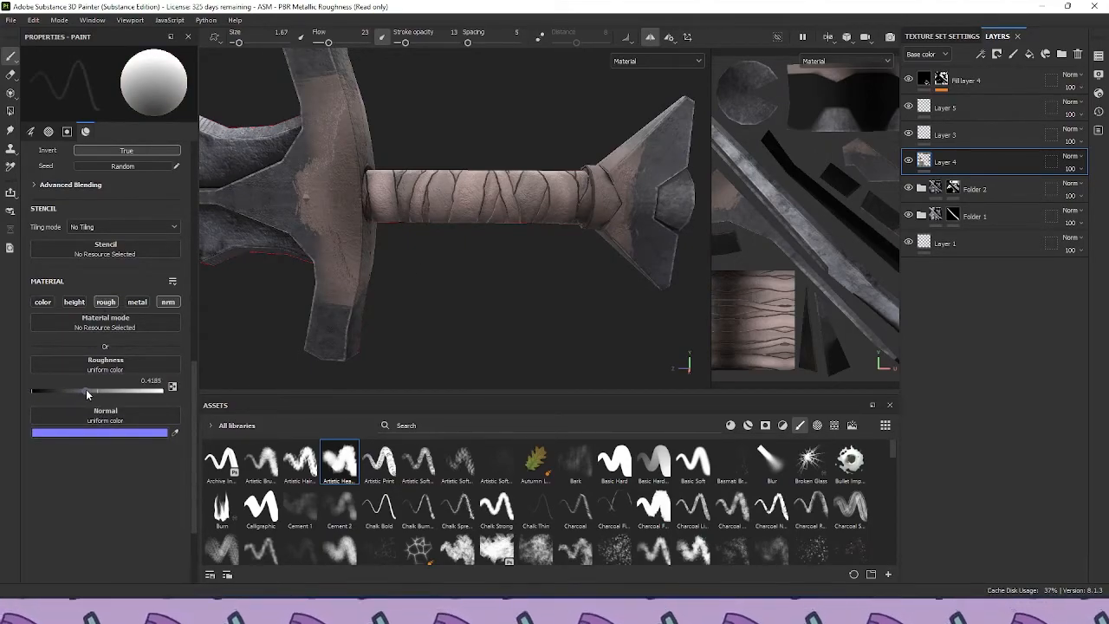
pyautogui.keyDown('ctrl'); pyautogui.moveTo(544, 206); pyautogui.dragTo(563, 203, button='right'); pyautogui.keyUp('ctrl')
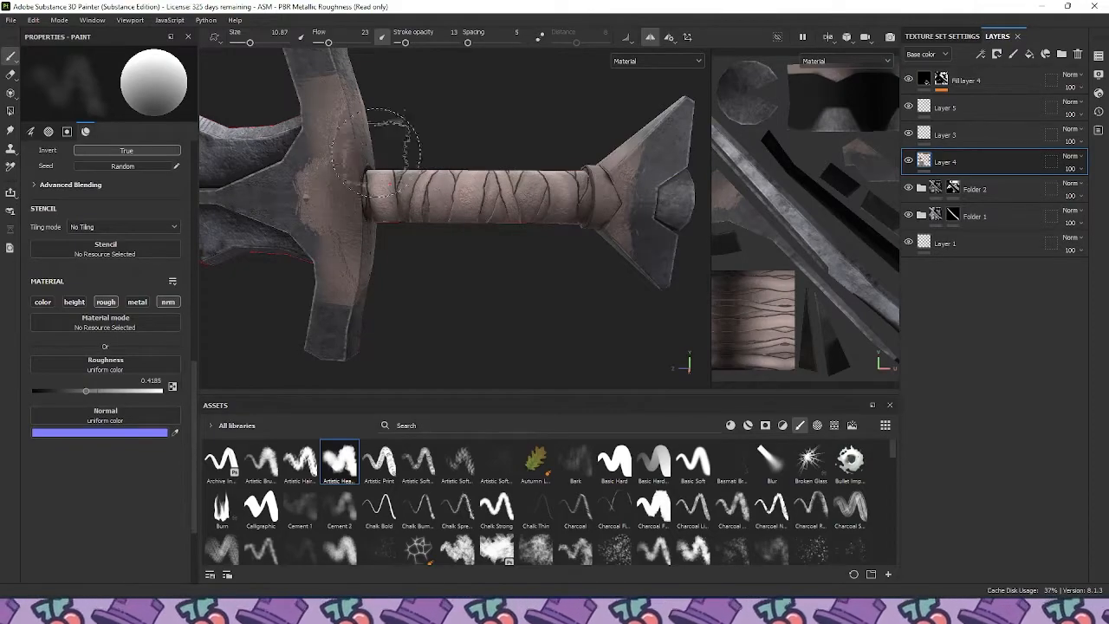
pyautogui.keyDown('alt'); pyautogui.moveTo(394, 149); pyautogui.dragTo(382, 230); pyautogui.keyUp('alt')
pyautogui.keyDown('alt'); pyautogui.moveTo(568, 161); pyautogui.dragTo(580, 239); pyautogui.keyUp('alt')
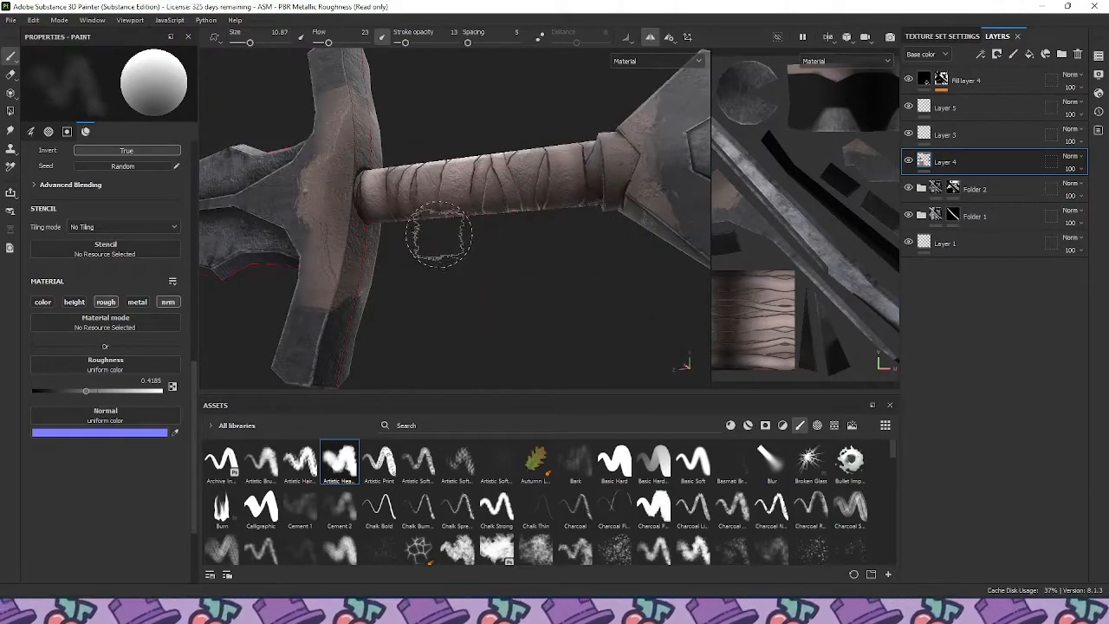
pyautogui.moveTo(346, 167)
pyautogui.keyDown('alt'); pyautogui.mouseDown()
pyautogui.moveTo(436, 149)
pyautogui.moveTo(463, 250)
pyautogui.mouseUp(); pyautogui.keyUp('alt')
pyautogui.scroll(1, 396, 248)
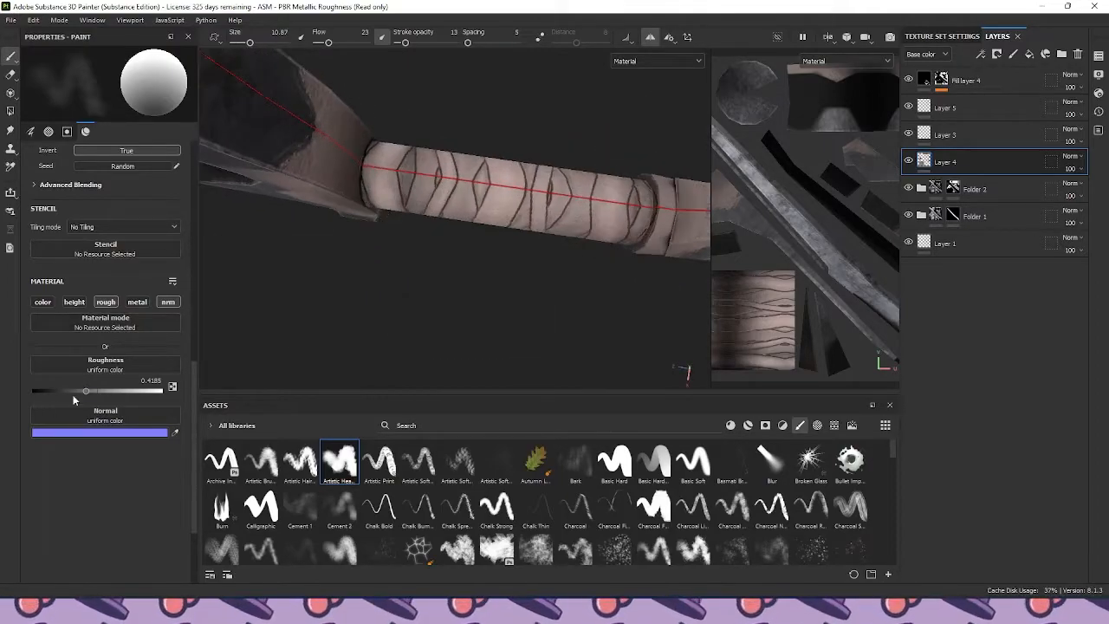
# Set the roughness to 0.6476 and the brush size to 1.19, and paint the recessed areas between the creases
pyautogui.moveTo(84, 392); pyautogui.dragTo(118, 392)
pyautogui.scroll(6, 399, 275)
pyautogui.keyDown('ctrl'); pyautogui.moveTo(399, 272); pyautogui.dragTo(393, 271, button='right'); pyautogui.keyUp('ctrl')
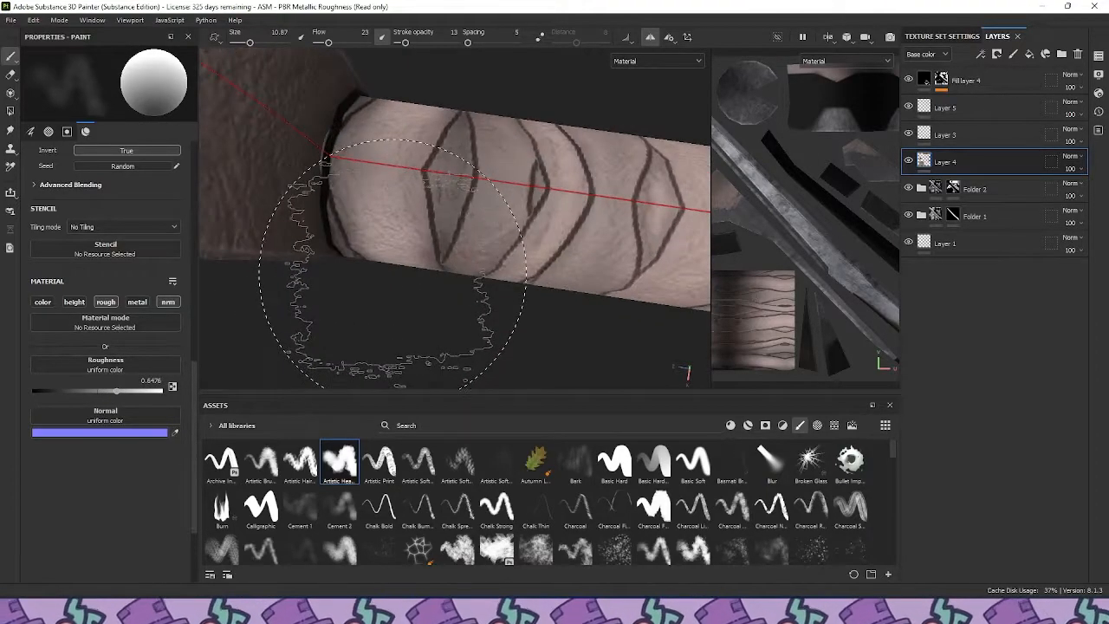
pyautogui.keyDown('ctrl'); pyautogui.moveTo(407, 199); pyautogui.dragTo(368, 198, button='right'); pyautogui.keyUp('ctrl')
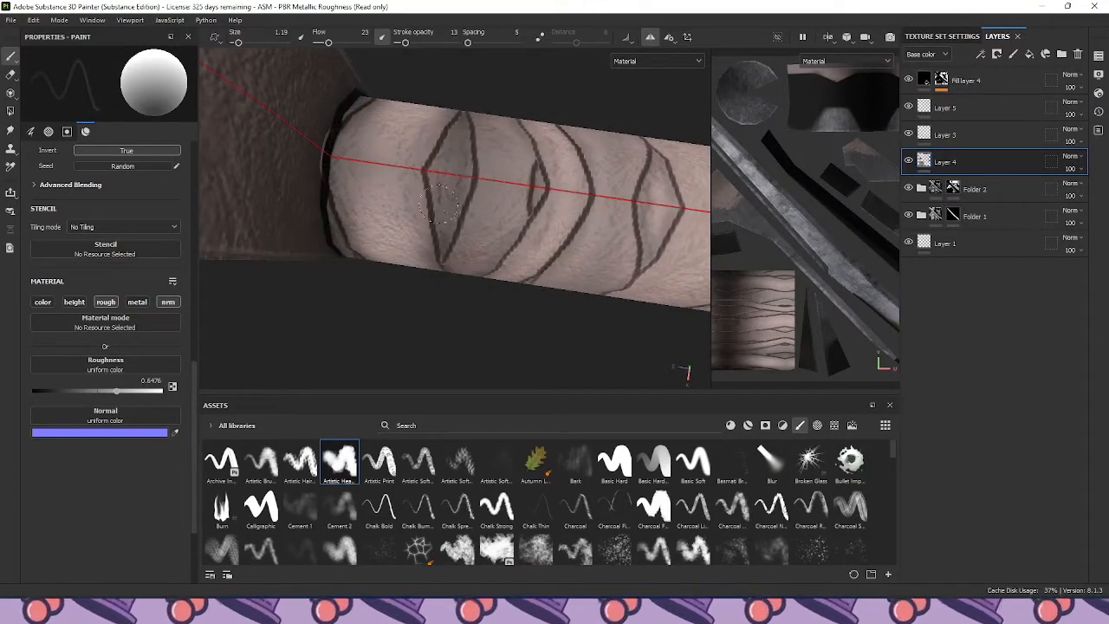
pyautogui.moveTo(473, 165)
pyautogui.keyDown('alt'); pyautogui.mouseDown()
pyautogui.moveTo(535, 168)
pyautogui.moveTo(482, 211)
pyautogui.mouseUp(); pyautogui.keyUp('alt')
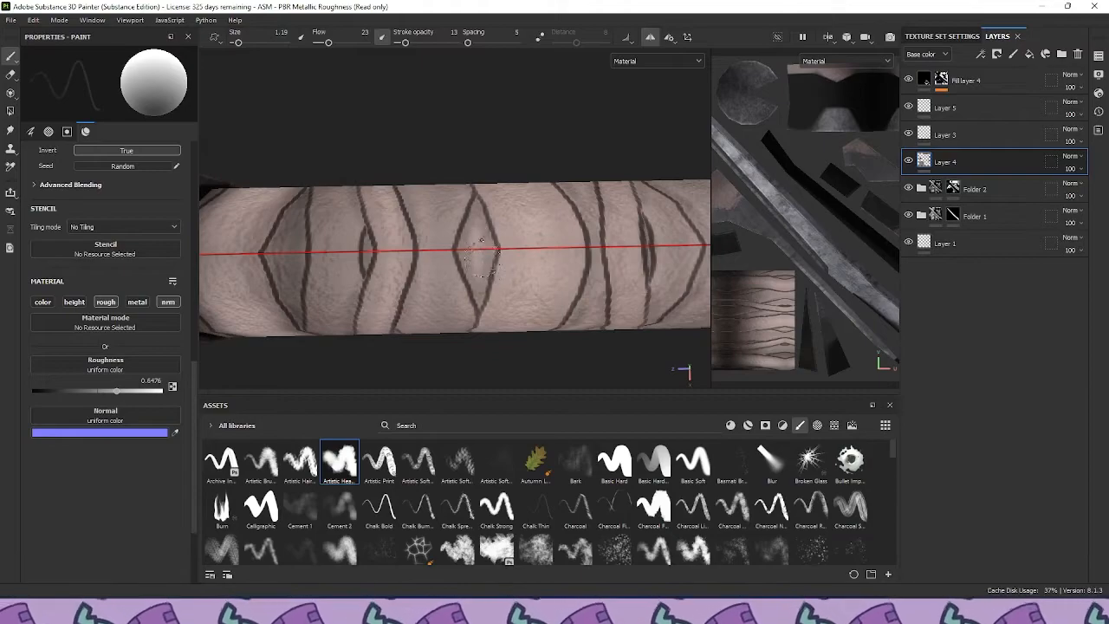
# Set stroke opacity and flow to 100, roughness to 0.4009 and brush size to 9.59, and paint an even roughness over the grip
pyautogui.moveTo(405, 42); pyautogui.dragTo(455, 43)
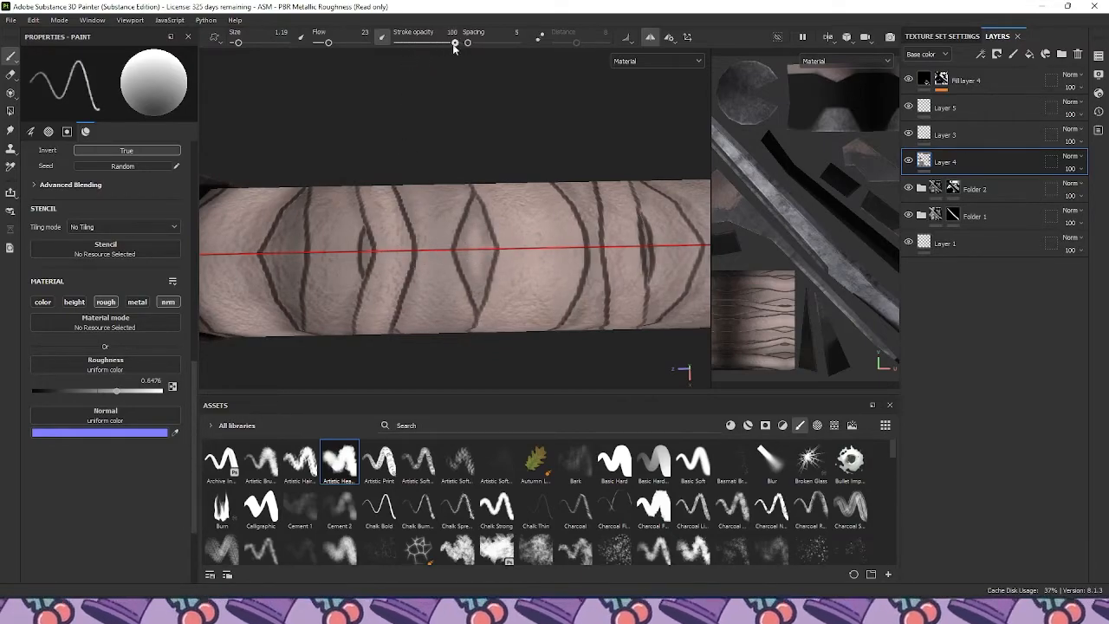
pyautogui.moveTo(327, 42); pyautogui.dragTo(367, 44)
pyautogui.moveTo(86, 391); pyautogui.dragTo(83, 390)
pyautogui.scroll(-3, 356, 251)
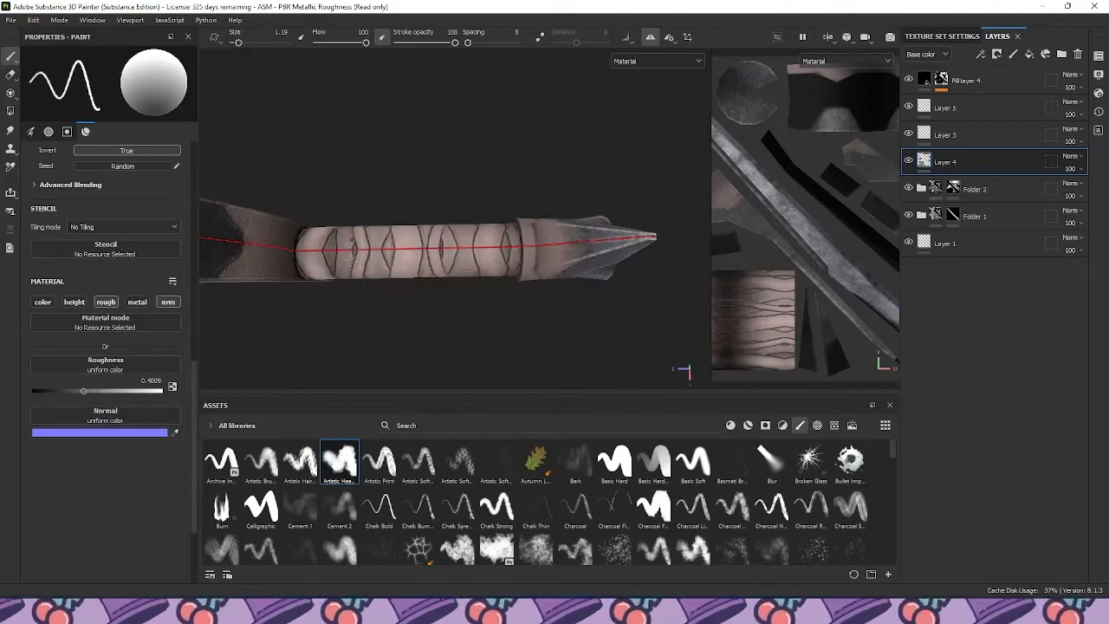
pyautogui.keyDown('alt'); pyautogui.moveTo(351, 262); pyautogui.dragTo(355, 254); pyautogui.keyUp('alt')
pyautogui.keyDown('ctrl'); pyautogui.moveTo(355, 203); pyautogui.dragTo(375, 202, button='right'); pyautogui.keyUp('ctrl')
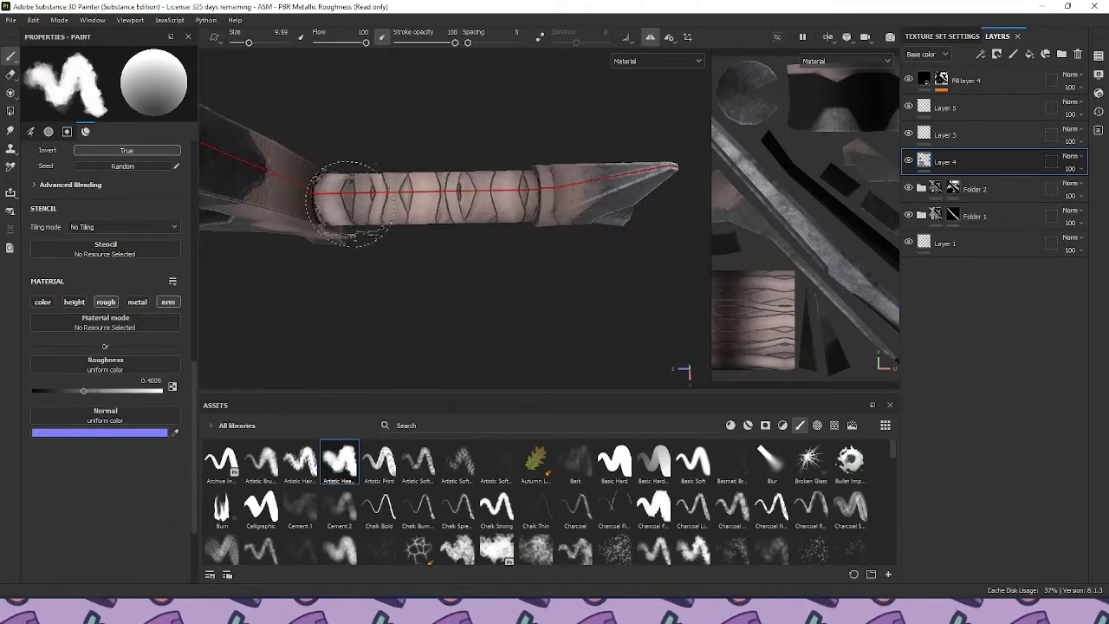
pyautogui.moveTo(371, 238)
pyautogui.keyDown('alt'); pyautogui.mouseDown()
pyautogui.moveTo(338, 212)
pyautogui.moveTo(321, 238)
pyautogui.mouseUp(); pyautogui.keyUp('alt')
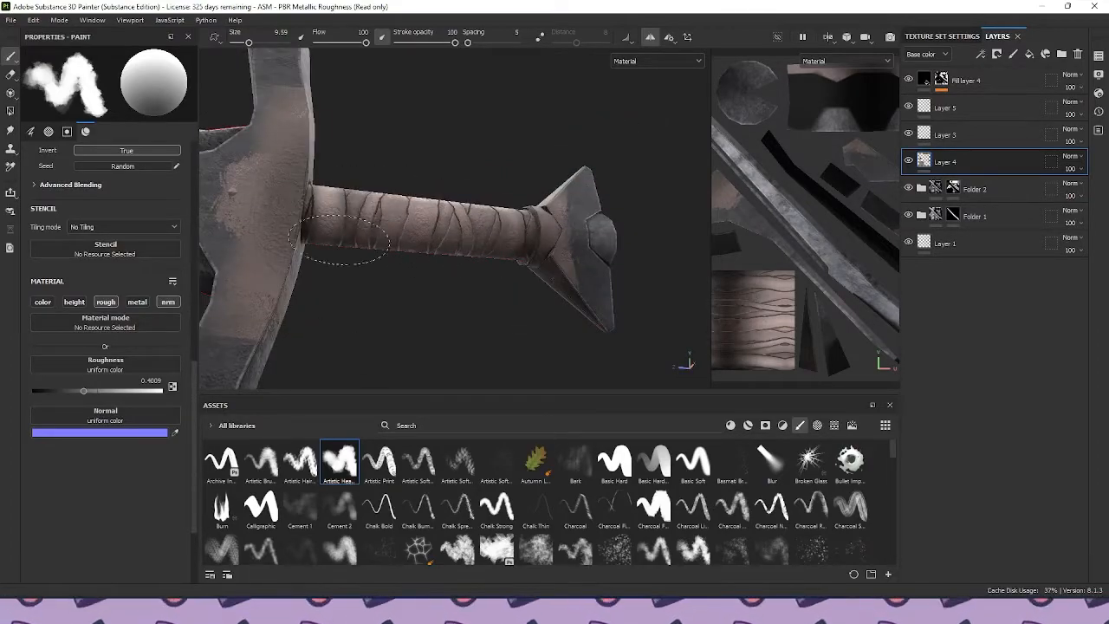
pyautogui.moveTo(508, 217)
pyautogui.keyDown('alt'); pyautogui.mouseDown()
pyautogui.moveTo(520, 186)
pyautogui.moveTo(579, 179)
pyautogui.mouseUp(); pyautogui.keyUp('alt')
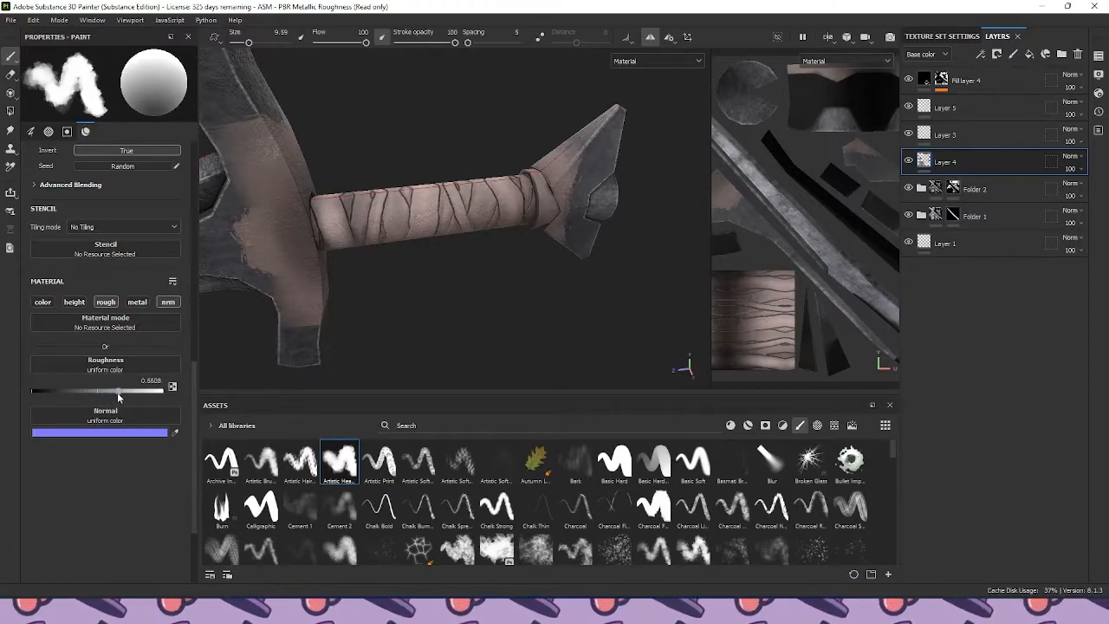
# Set roughness to 0.7489, stroke opacity to 43, flow to 36 and brush size to 0.47, and paint the creases near the crossguard
pyautogui.keyDown('ctrl'); pyautogui.moveTo(383, 206); pyautogui.dragTo(357, 203, button='right'); pyautogui.keyUp('ctrl')
pyautogui.scroll(5, 379, 196)
pyautogui.scroll(5, 360, 182)
pyautogui.click(423, 42)
pyautogui.click(342, 43)
pyautogui.keyDown('alt'); pyautogui.moveTo(370, 125); pyautogui.dragTo(390, 221); pyautogui.keyUp('alt')
pyautogui.keyDown('ctrl'); pyautogui.moveTo(397, 248); pyautogui.dragTo(381, 233, button='right'); pyautogui.keyUp('ctrl')
pyautogui.moveTo(389, 229)
pyautogui.mouseDown()
pyautogui.moveTo(400, 258)
pyautogui.moveTo(525, 230)
pyautogui.mouseUp()
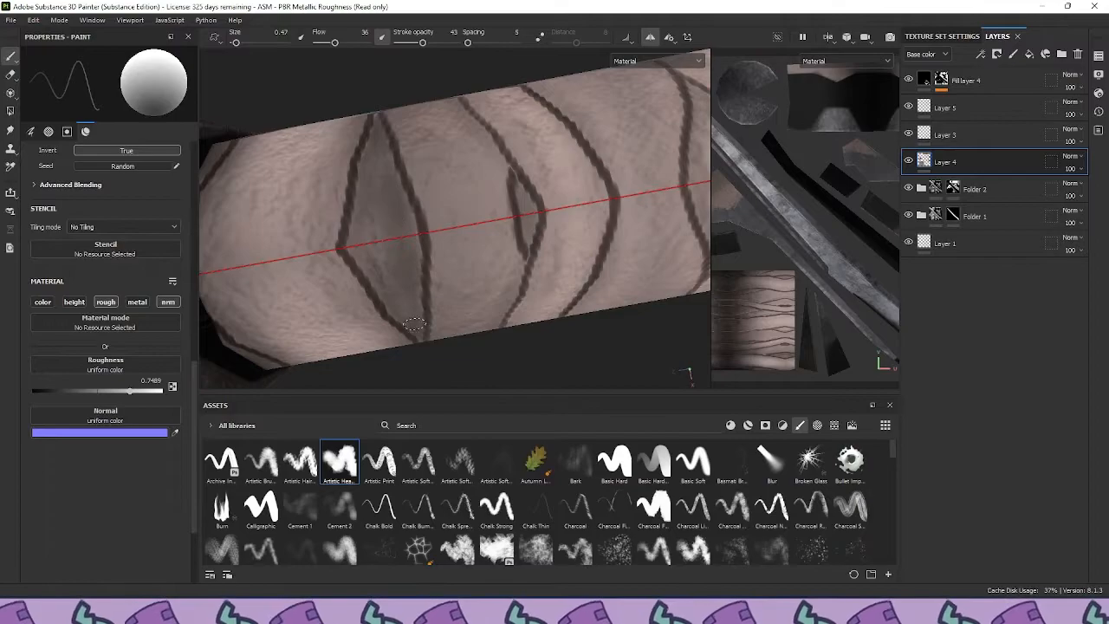
# Paint the higher roughness into the creases on the grip's narrow edge, from the crossguard to the pommel collar
pyautogui.keyDown('alt'); pyautogui.moveTo(415, 251); pyautogui.dragTo(325, 105); pyautogui.keyUp('alt')
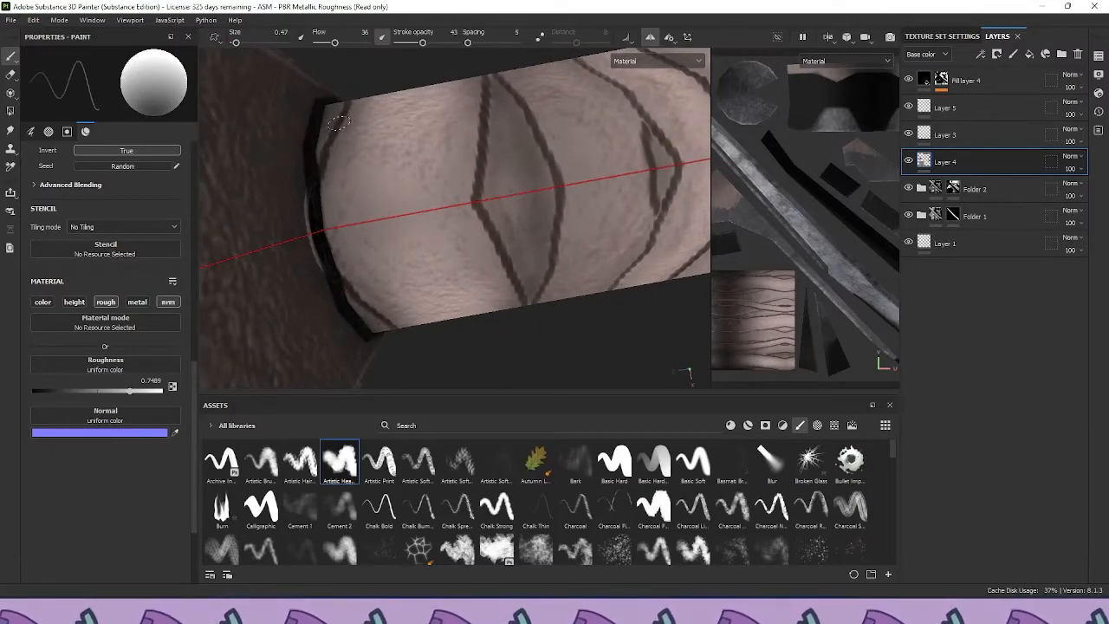
pyautogui.keyDown('alt'); pyautogui.moveTo(341, 110); pyautogui.dragTo(460, 67); pyautogui.keyUp('alt')
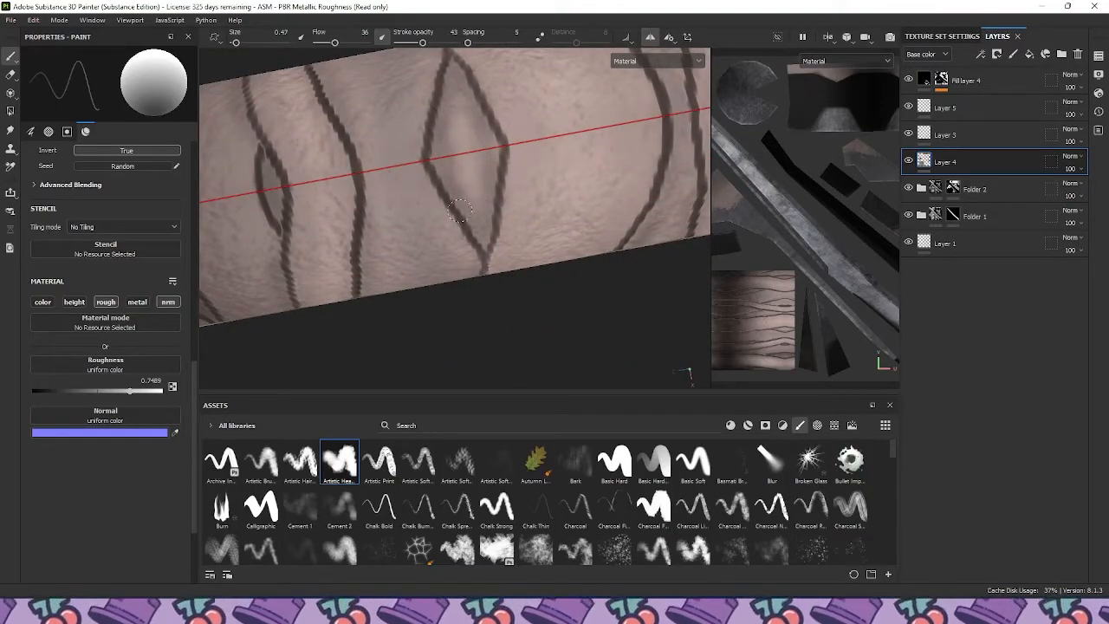
pyautogui.moveTo(499, 172)
pyautogui.keyDown('alt'); pyautogui.mouseDown()
pyautogui.moveTo(428, 164)
pyautogui.moveTo(436, 137)
pyautogui.mouseUp(); pyautogui.keyUp('alt')
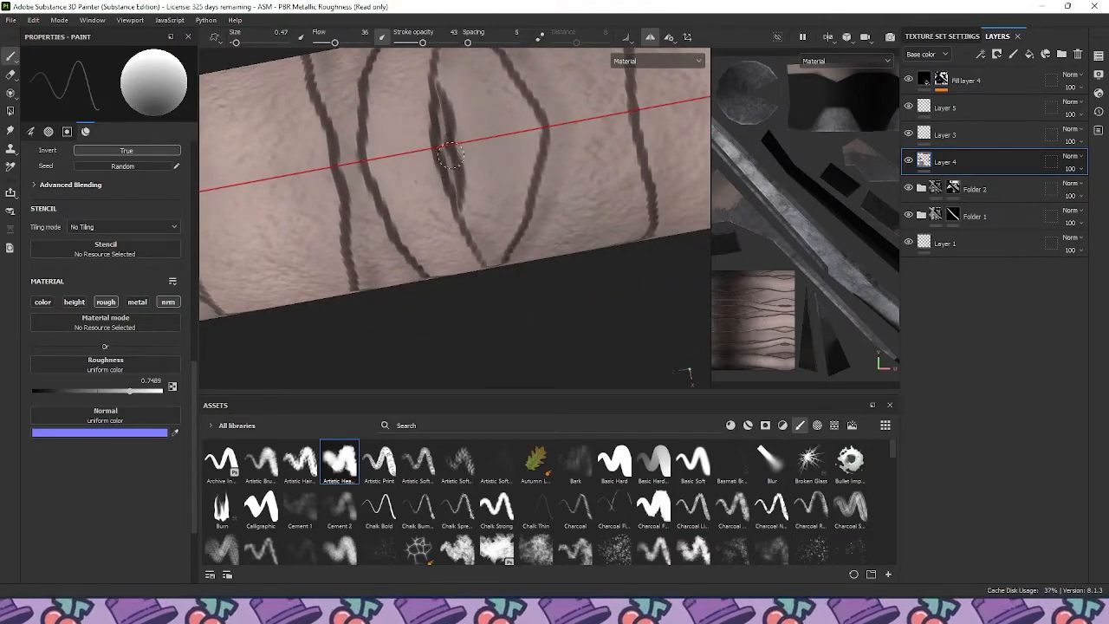
pyautogui.moveTo(456, 173)
pyautogui.keyDown('alt'); pyautogui.mouseDown()
pyautogui.moveTo(473, 230)
pyautogui.moveTo(590, 208)
pyautogui.mouseUp(); pyautogui.keyUp('alt')
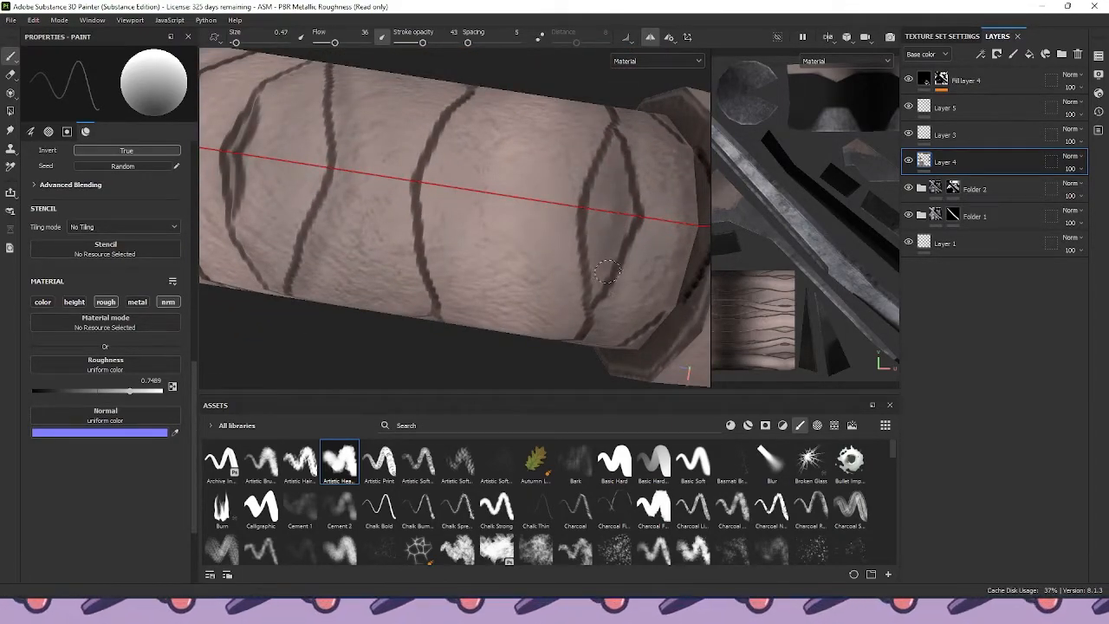
# Paint the higher roughness along the creases on the grip's broad side, from the pommel collar back to the crossguard
pyautogui.keyDown('alt'); pyautogui.moveTo(600, 274); pyautogui.dragTo(524, 124); pyautogui.keyUp('alt')
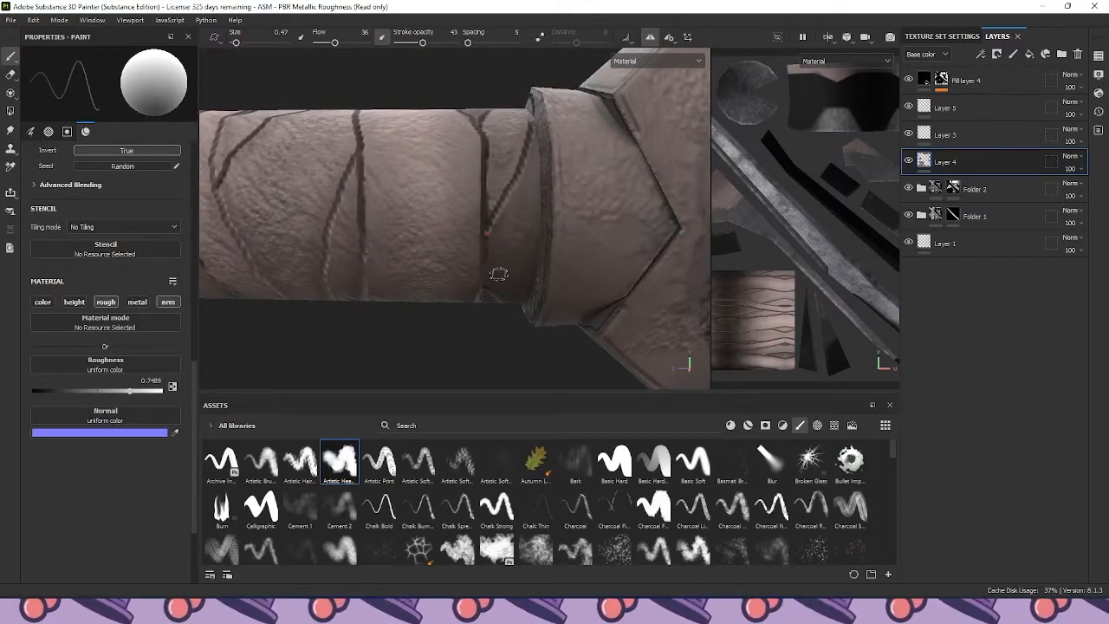
pyautogui.keyDown('alt'); pyautogui.moveTo(512, 223); pyautogui.dragTo(424, 119); pyautogui.keyUp('alt')
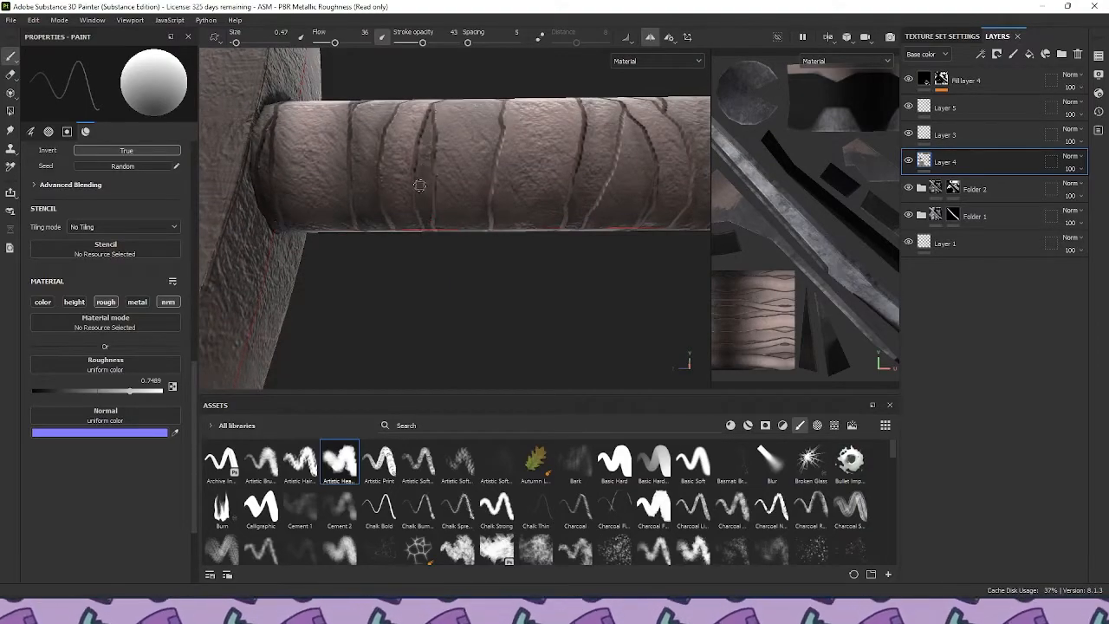
pyautogui.keyDown('alt'); pyautogui.moveTo(418, 170); pyautogui.dragTo(366, 111); pyautogui.keyUp('alt')
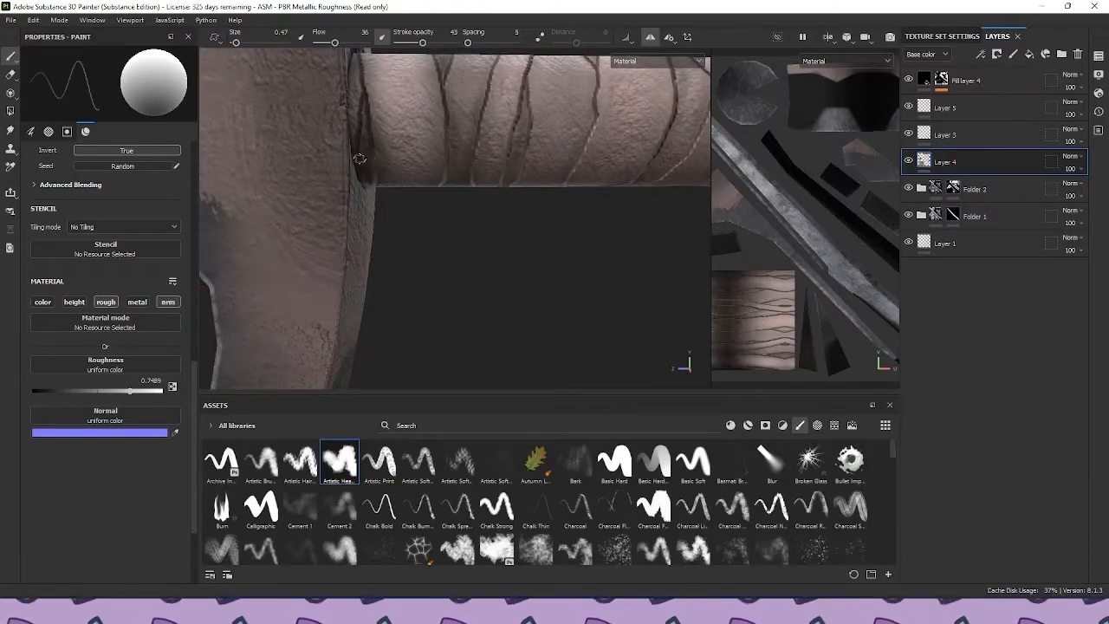
pyautogui.keyDown('alt'); pyautogui.moveTo(365, 167); pyautogui.dragTo(407, 195); pyautogui.keyUp('alt')
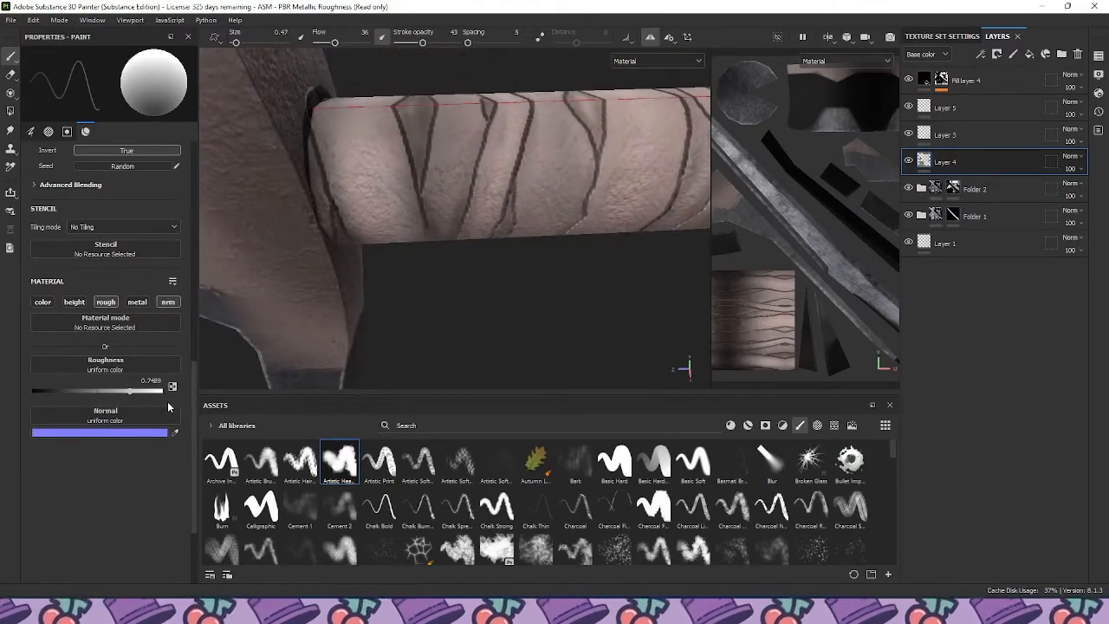
# Set roughness to about 0.30 and brush size to 1.17, and paint the raised wraps near the crossguard
pyautogui.moveTo(130, 391); pyautogui.dragTo(71, 391)
pyautogui.keyDown('alt'); pyautogui.moveTo(308, 191); pyautogui.dragTo(340, 233); pyautogui.keyUp('alt')
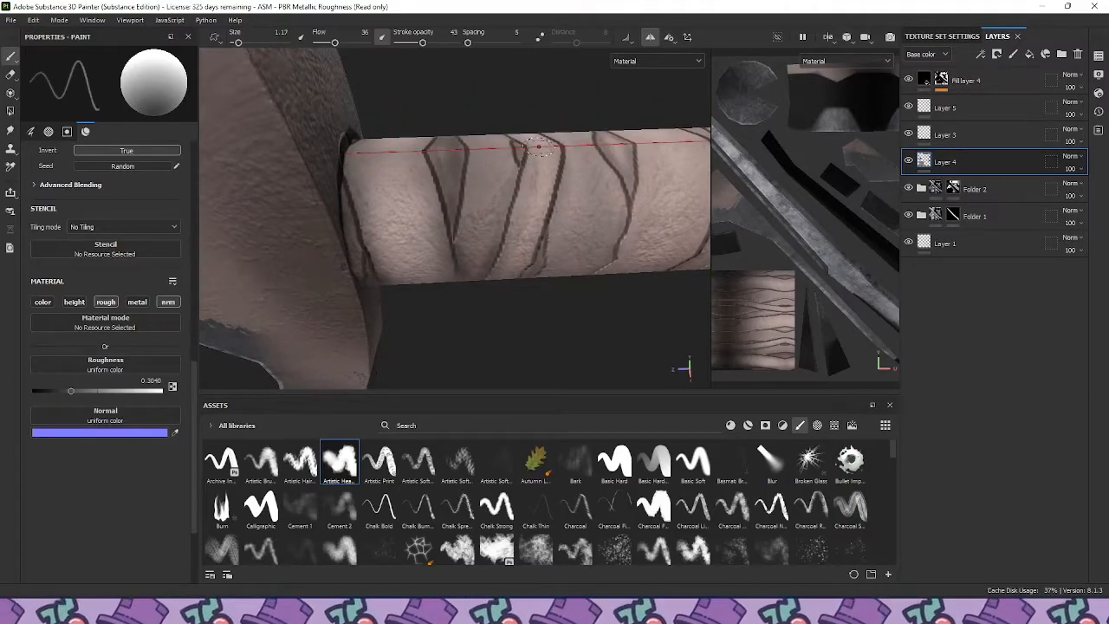
pyautogui.press('[')
pyautogui.keyDown('alt'); pyautogui.moveTo(521, 232); pyautogui.dragTo(530, 218); pyautogui.keyUp('alt')
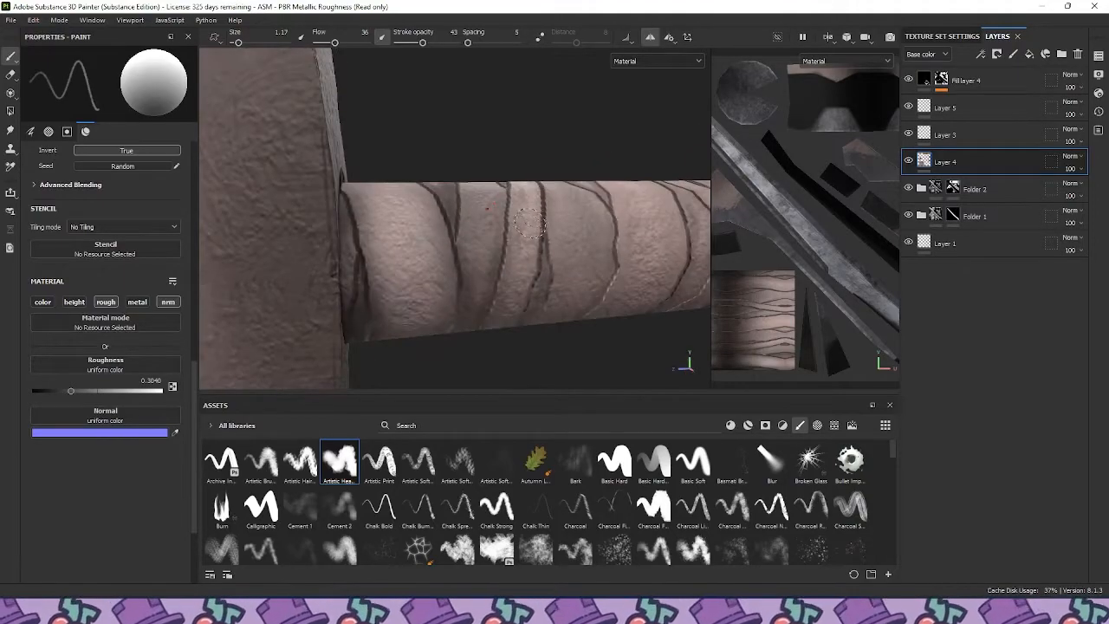
pyautogui.moveTo(522, 257)
pyautogui.keyDown('alt'); pyautogui.mouseDown()
pyautogui.moveTo(544, 150)
pyautogui.moveTo(465, 149)
pyautogui.mouseUp(); pyautogui.keyUp('alt')
pyautogui.keyDown('alt'); pyautogui.moveTo(539, 155); pyautogui.dragTo(353, 154, button='right'); pyautogui.keyUp('alt')
# Paint the lower roughness over the raised wraps around the grip's remaining sides, up to the pommel collar
pyautogui.keyDown('alt'); pyautogui.moveTo(354, 154); pyautogui.dragTo(534, 182); pyautogui.keyUp('alt')
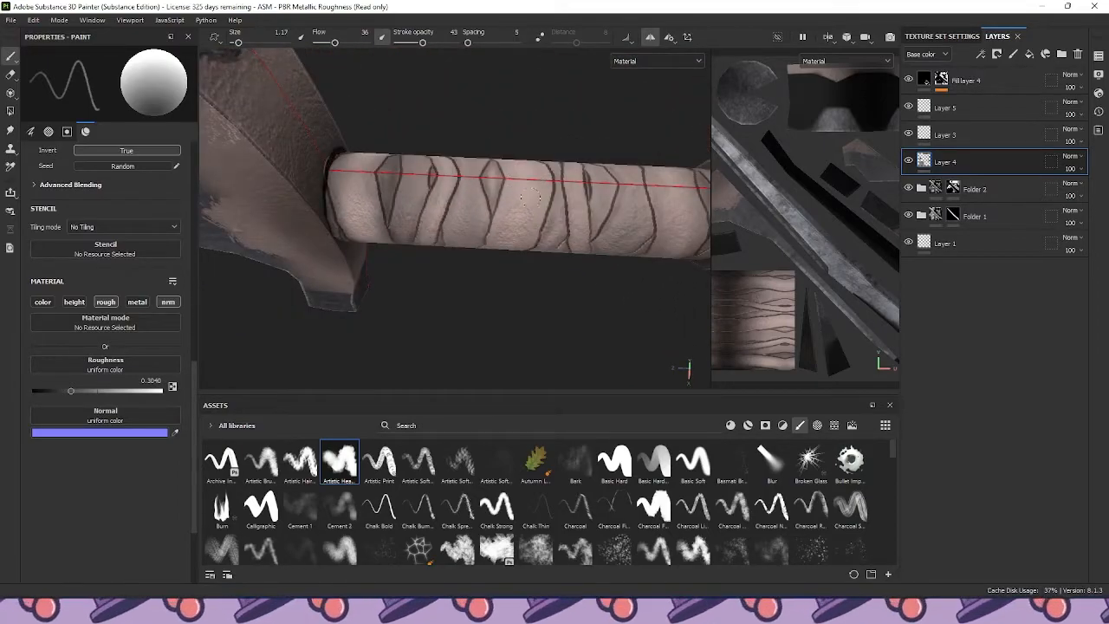
pyautogui.keyDown('alt'); pyautogui.moveTo(492, 263); pyautogui.dragTo(509, 213); pyautogui.keyUp('alt')
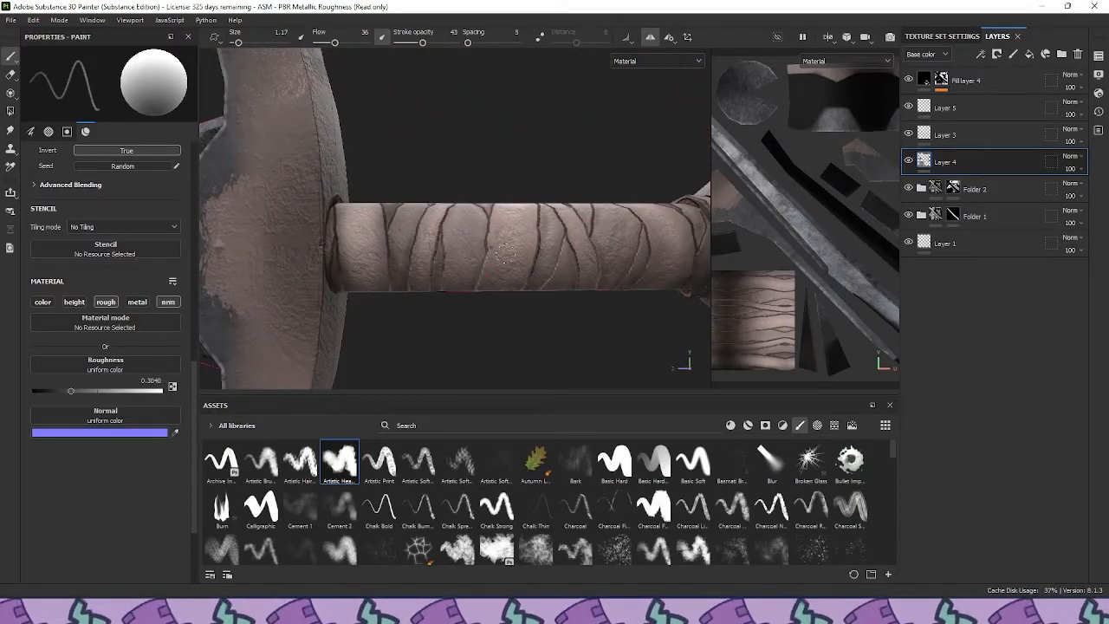
pyautogui.keyDown('alt'); pyautogui.moveTo(512, 295); pyautogui.dragTo(537, 229); pyautogui.keyUp('alt')
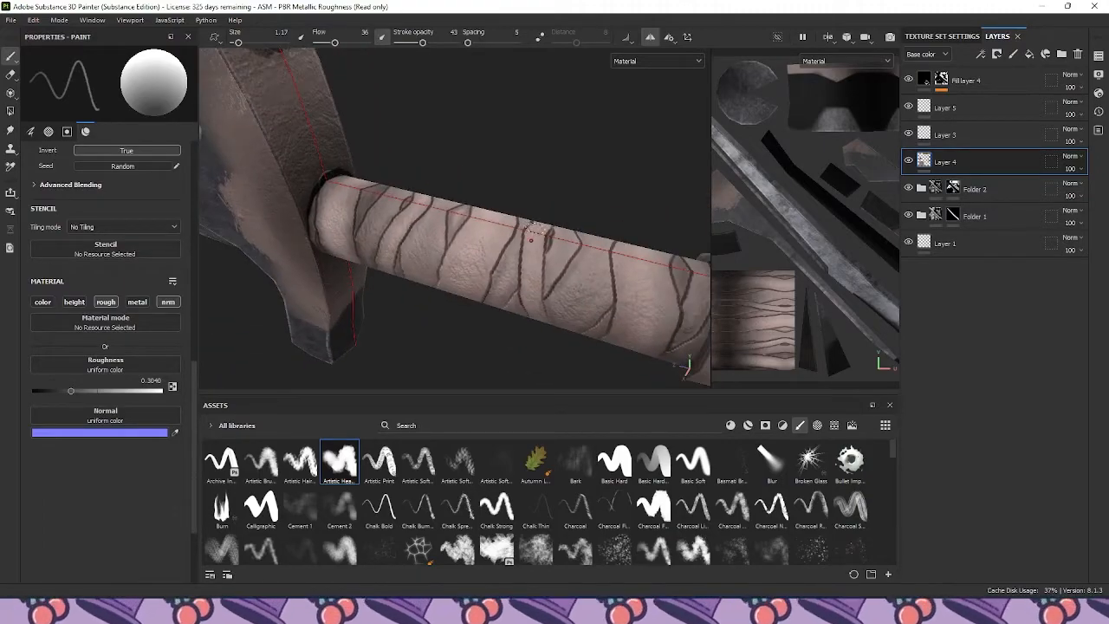
pyautogui.keyDown('alt'); pyautogui.moveTo(530, 285); pyautogui.dragTo(528, 291); pyautogui.keyUp('alt')
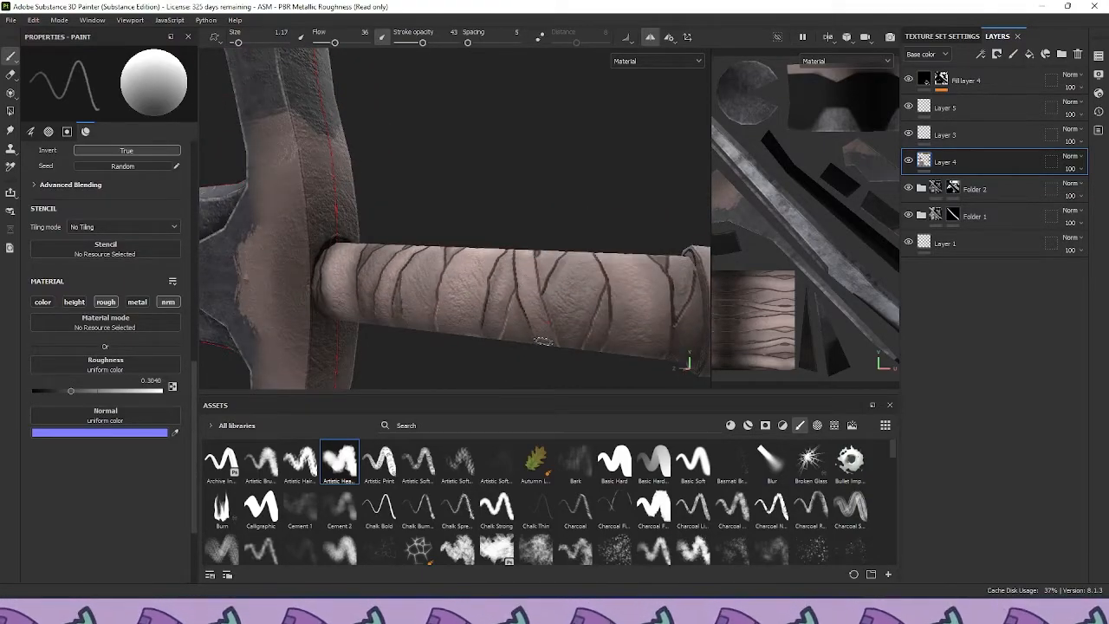
pyautogui.keyDown('alt'); pyautogui.moveTo(541, 339); pyautogui.dragTo(532, 290); pyautogui.keyUp('alt')
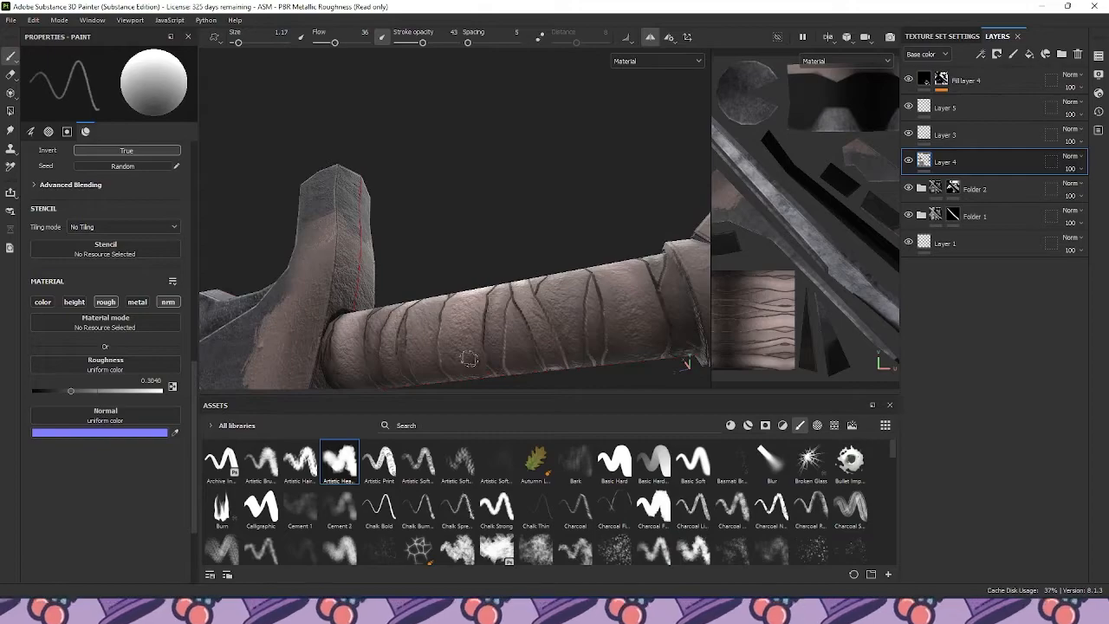
pyautogui.keyDown('alt'); pyautogui.moveTo(486, 379); pyautogui.dragTo(572, 190); pyautogui.keyUp('alt')
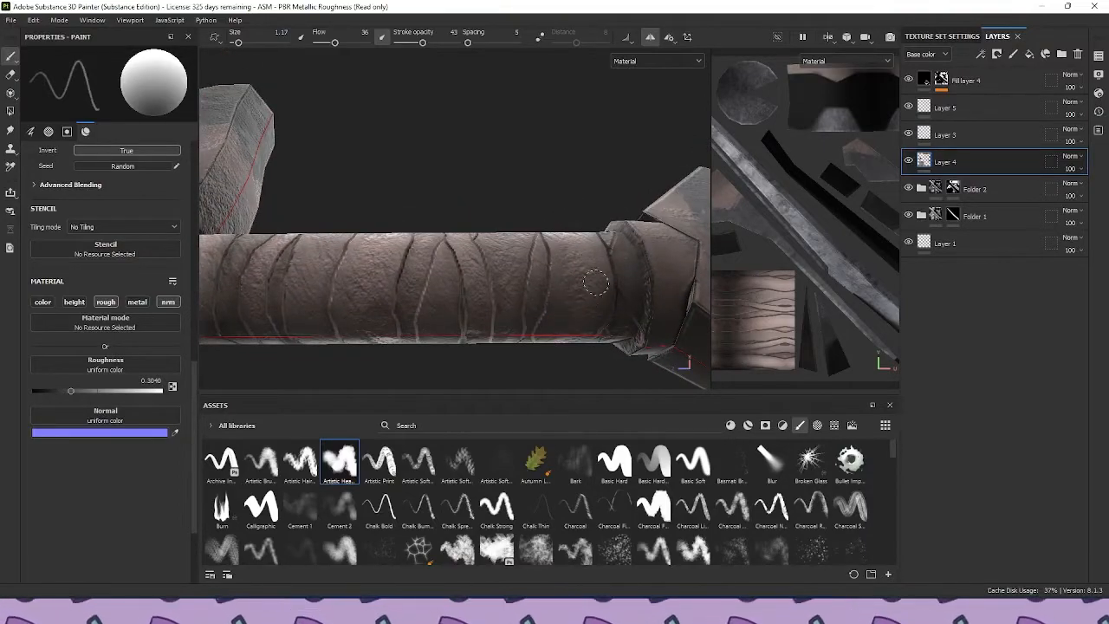
# Examine the grip's roughness from near and far, and compare it with Layer 3 hidden and shown
pyautogui.keyDown('alt'); pyautogui.moveTo(422, 254); pyautogui.dragTo(449, 255); pyautogui.keyUp('alt')
pyautogui.scroll(-6, 491, 255)
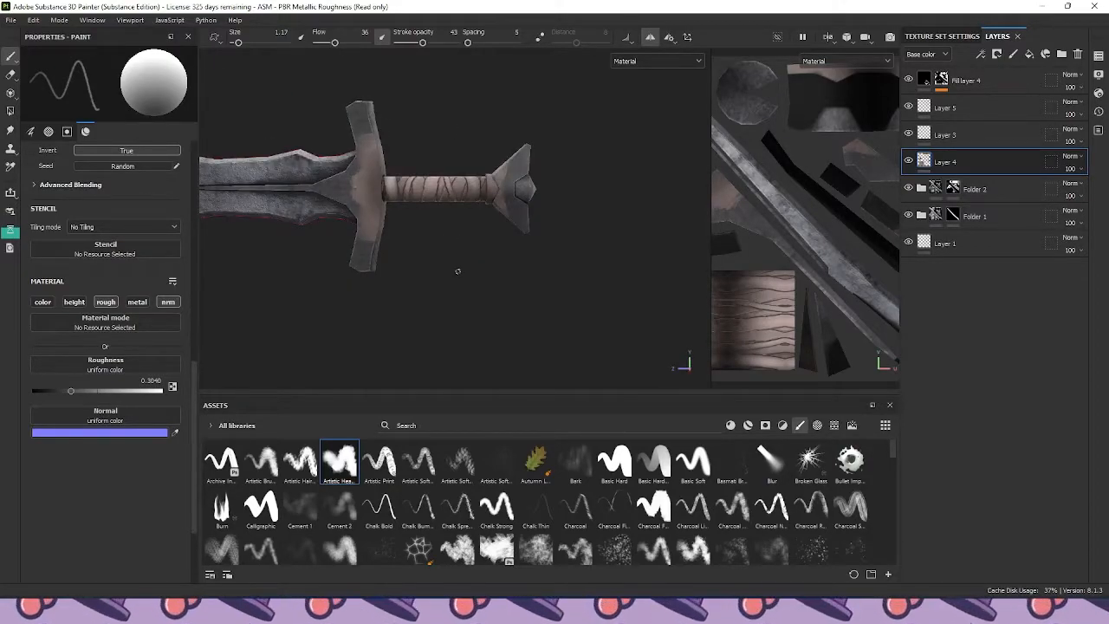
pyautogui.scroll(10, 459, 252)
pyautogui.keyDown('alt'); pyautogui.moveTo(472, 152); pyautogui.dragTo(461, 86); pyautogui.keyUp('alt')
pyautogui.scroll(-8, 497, 206)
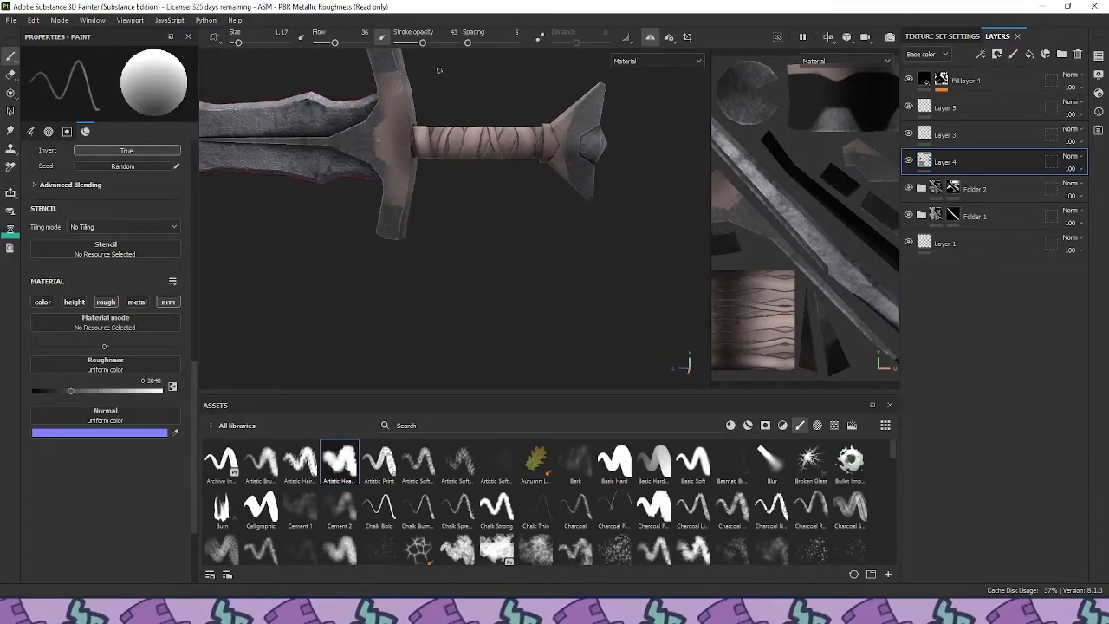
pyautogui.scroll(10, 442, 78)
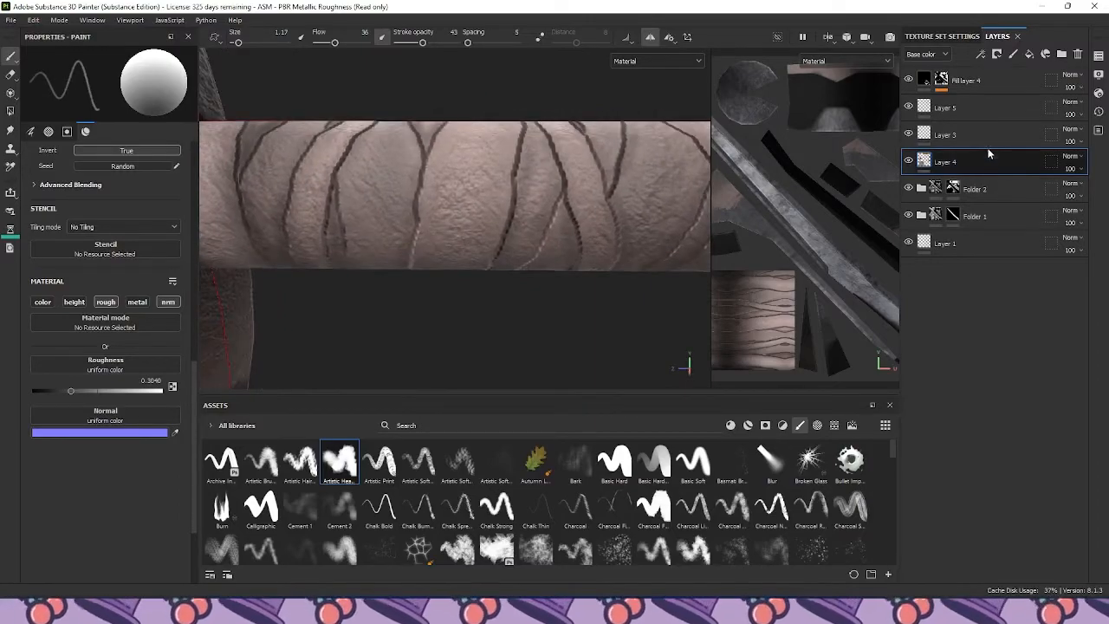
pyautogui.click(907, 135)
pyautogui.click(908, 135)
pyautogui.click(908, 135)
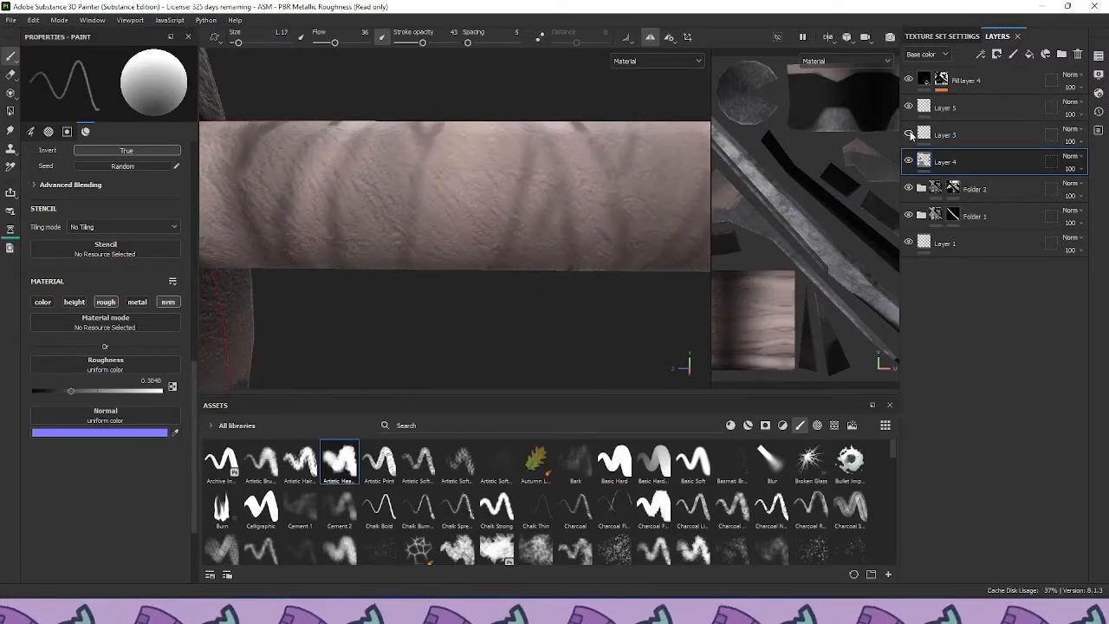
# Save the project and make Layer 3 visible again
pyautogui.scroll(-10, 548, 122)
pyautogui.keyDown('alt'); pyautogui.moveTo(551, 104); pyautogui.dragTo(547, 51); pyautogui.keyUp('alt')
pyautogui.hotkey('ctrl', 's')
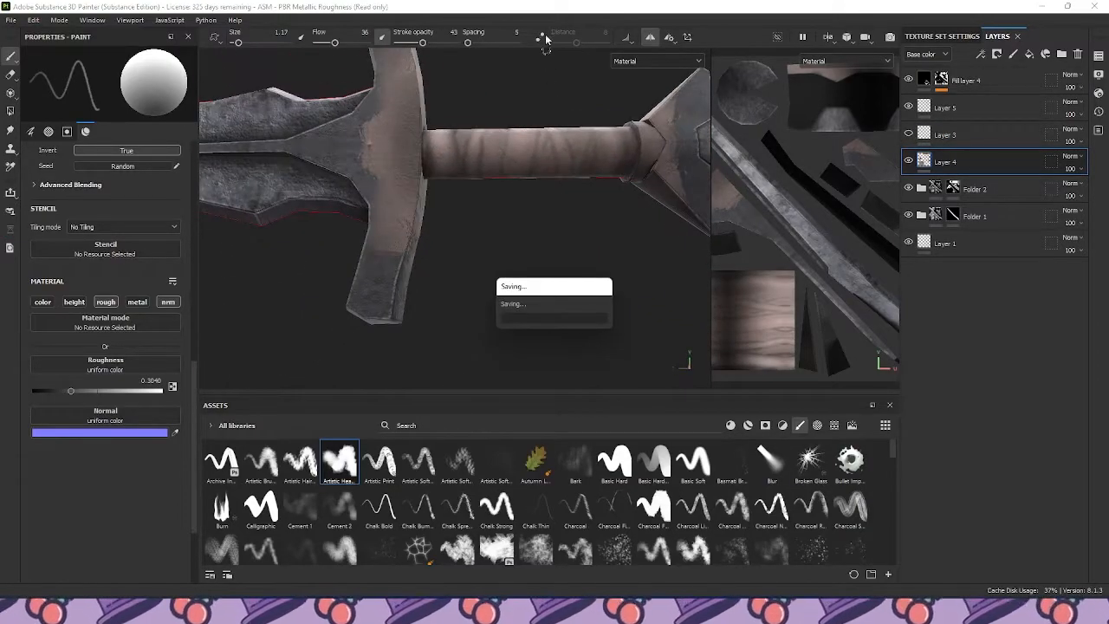
pyautogui.moveTo(551, 100)
pyautogui.keyDown('alt'); pyautogui.mouseDown()
pyautogui.moveTo(544, 275)
pyautogui.moveTo(548, 107)
pyautogui.mouseUp(); pyautogui.keyUp('alt')
pyautogui.keyDown('alt'); pyautogui.moveTo(547, 107); pyautogui.dragTo(515, 155, button='middle'); pyautogui.keyUp('alt')
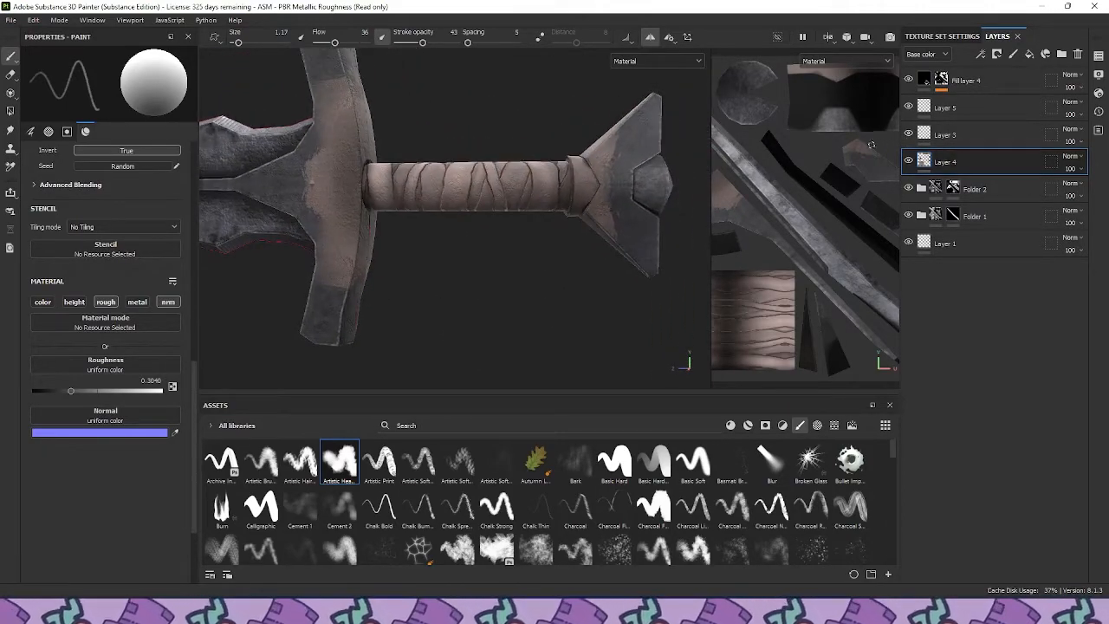
# Select Layer 5, enlarge the brush library and choose the Kyle's Concept Brushes - Sir Hairy 2 brush
pyautogui.click(909, 108)
pyautogui.click(985, 112)
pyautogui.scroll(3, 443, 161)
pyautogui.scroll(-3, 578, 525)
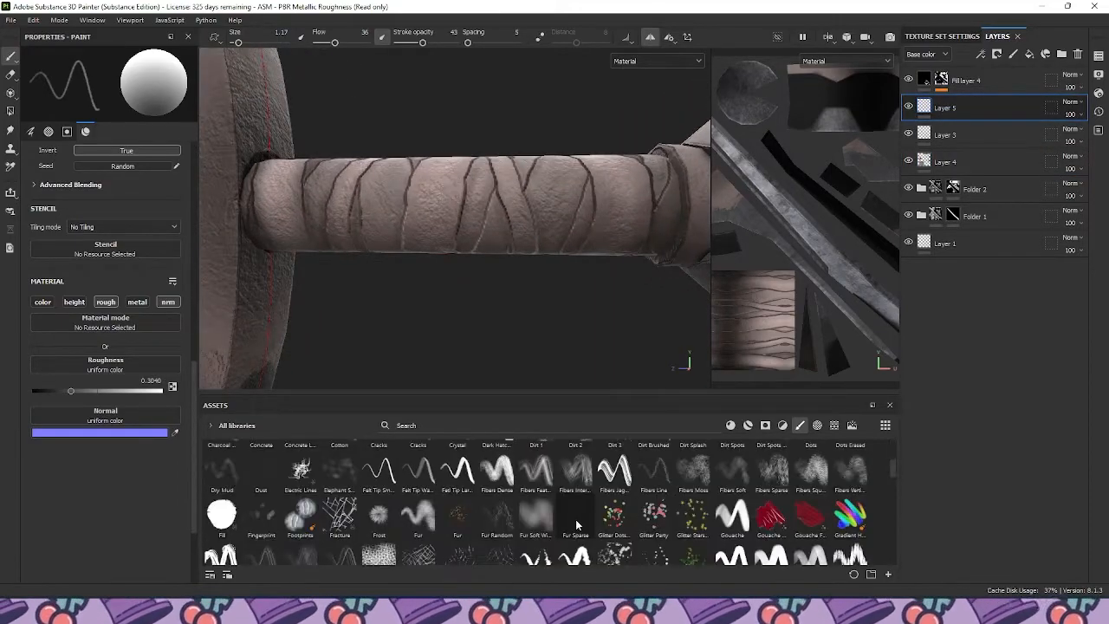
pyautogui.scroll(-5, 576, 524)
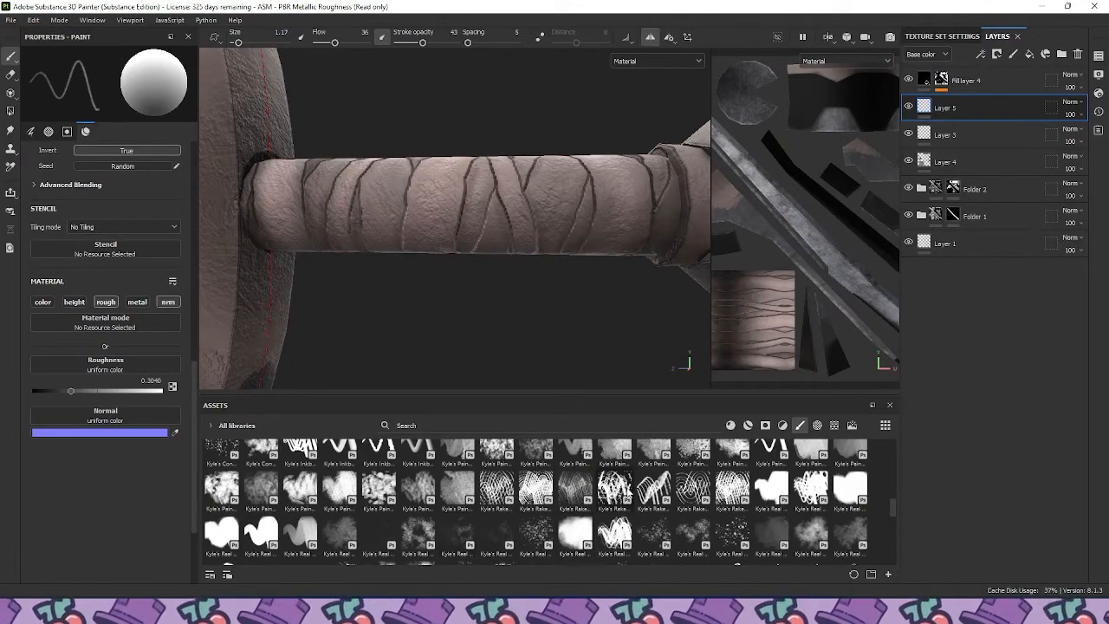
pyautogui.scroll(-3, 531, 452)
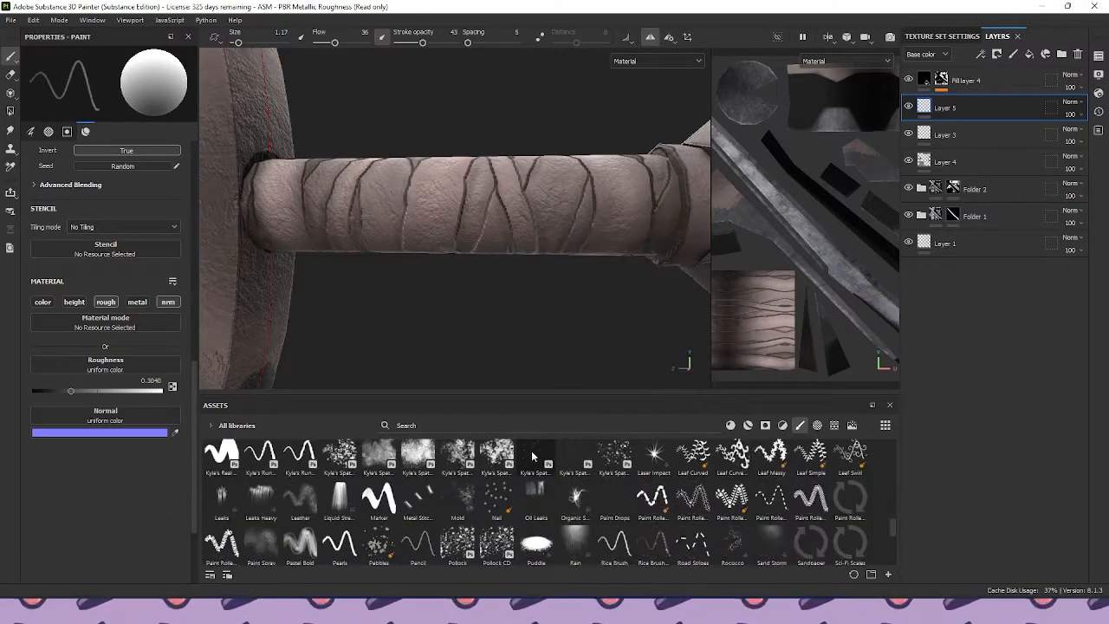
pyautogui.scroll(-3, 664, 502)
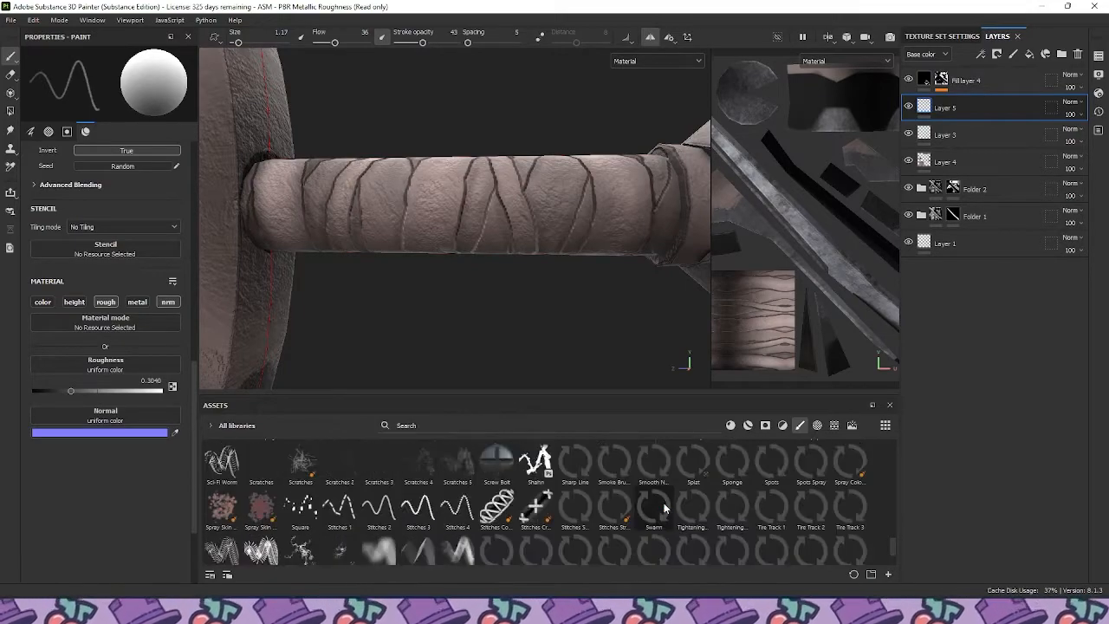
pyautogui.scroll(-1, 664, 507)
pyautogui.scroll(5, 391, 504)
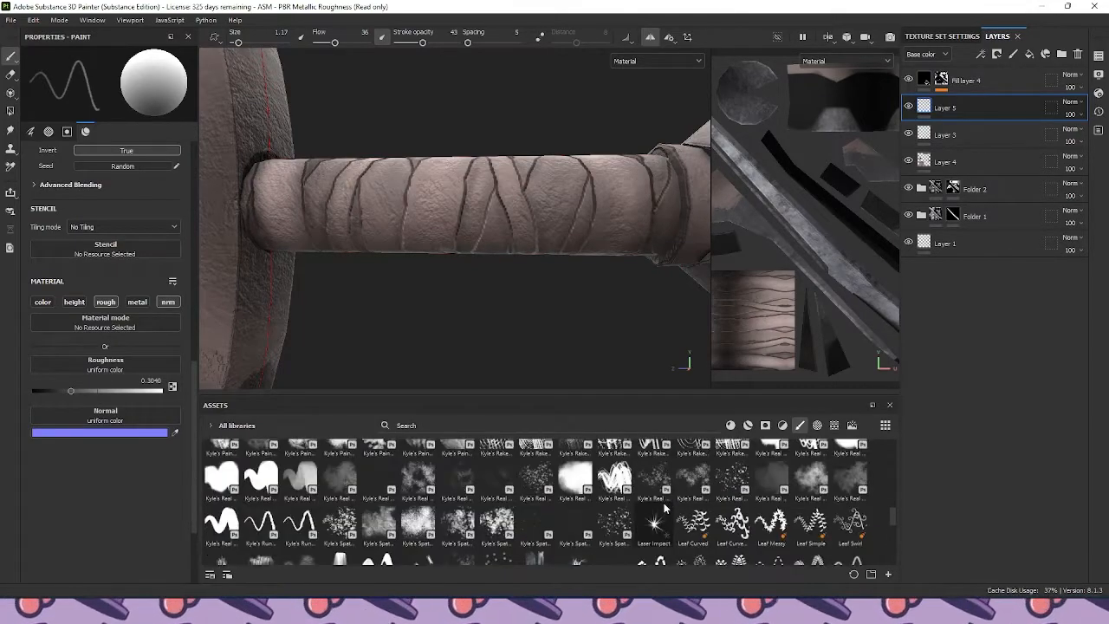
pyautogui.scroll(3, 391, 504)
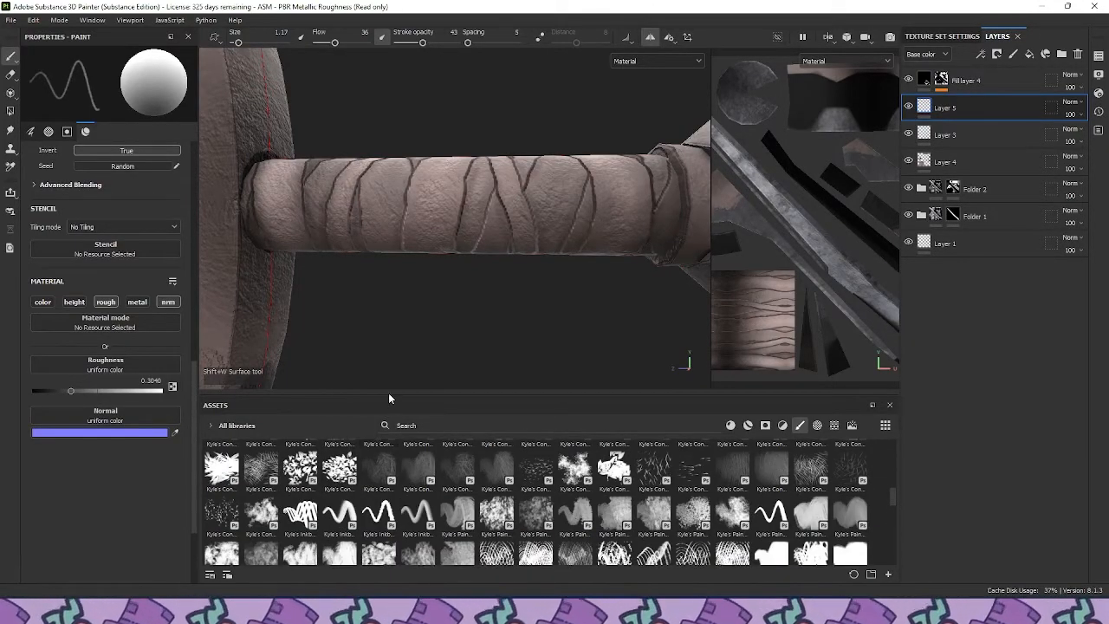
pyautogui.moveTo(387, 395); pyautogui.dragTo(399, 328)
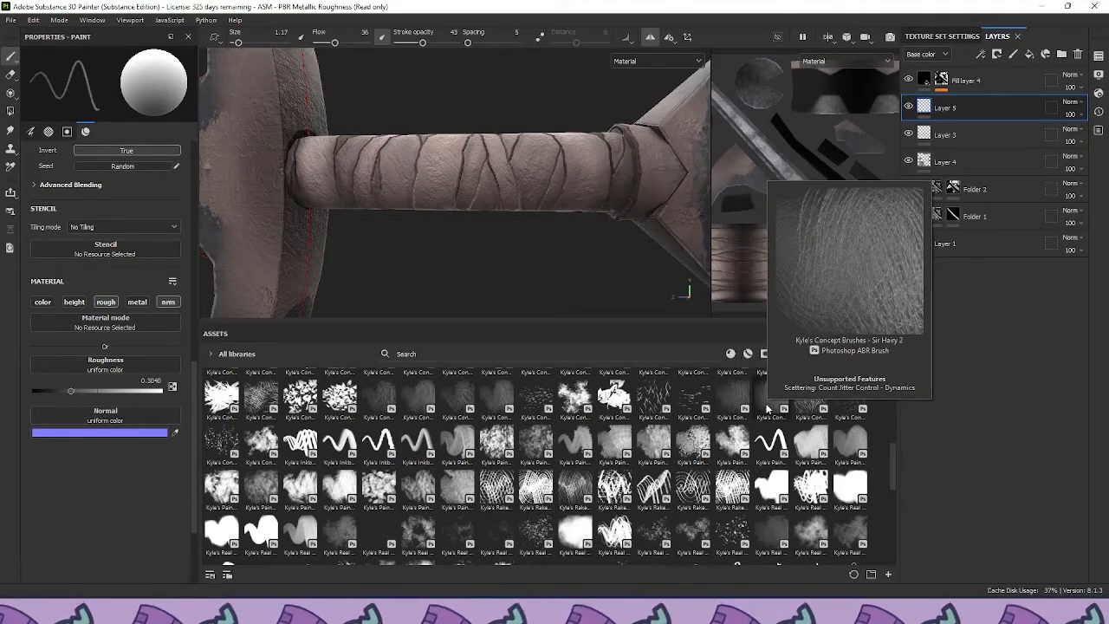
pyautogui.click(767, 403)
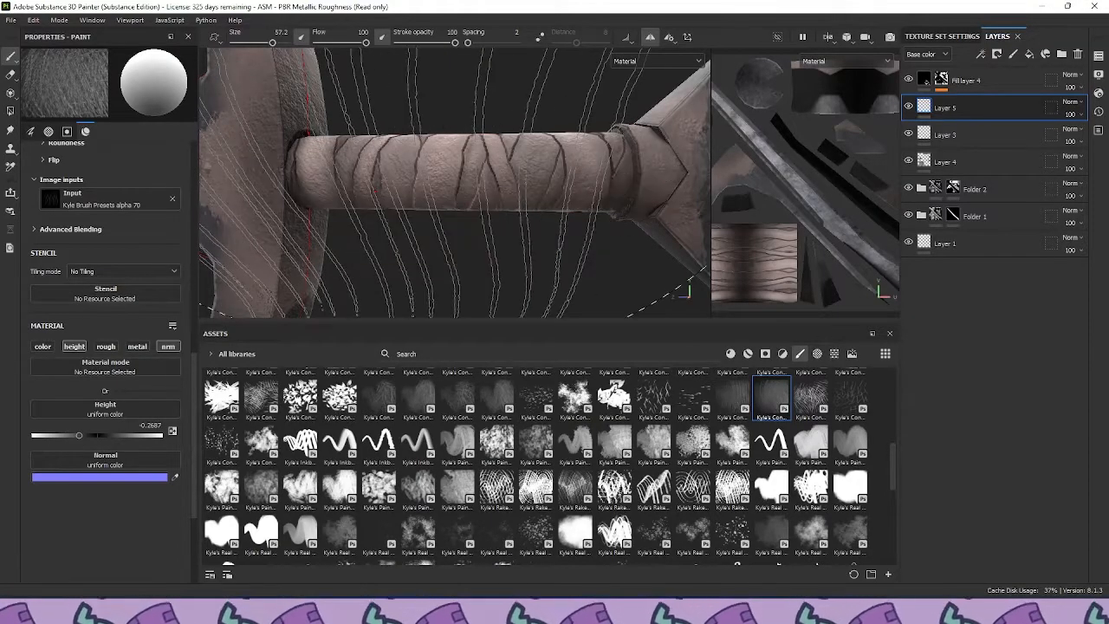
# Set flow to 40, stroke opacity to 48 and brush size to 14.16, and paint fine sunken fibre lines across the grip
pyautogui.keyDown('ctrl'); pyautogui.moveTo(375, 192); pyautogui.dragTo(320, 191, button='right'); pyautogui.keyUp('ctrl')
pyautogui.moveTo(381, 178)
pyautogui.mouseDown()
pyautogui.moveTo(463, 168)
pyautogui.moveTo(568, 182)
pyautogui.mouseUp()
pyautogui.moveTo(455, 43); pyautogui.dragTo(336, 42)
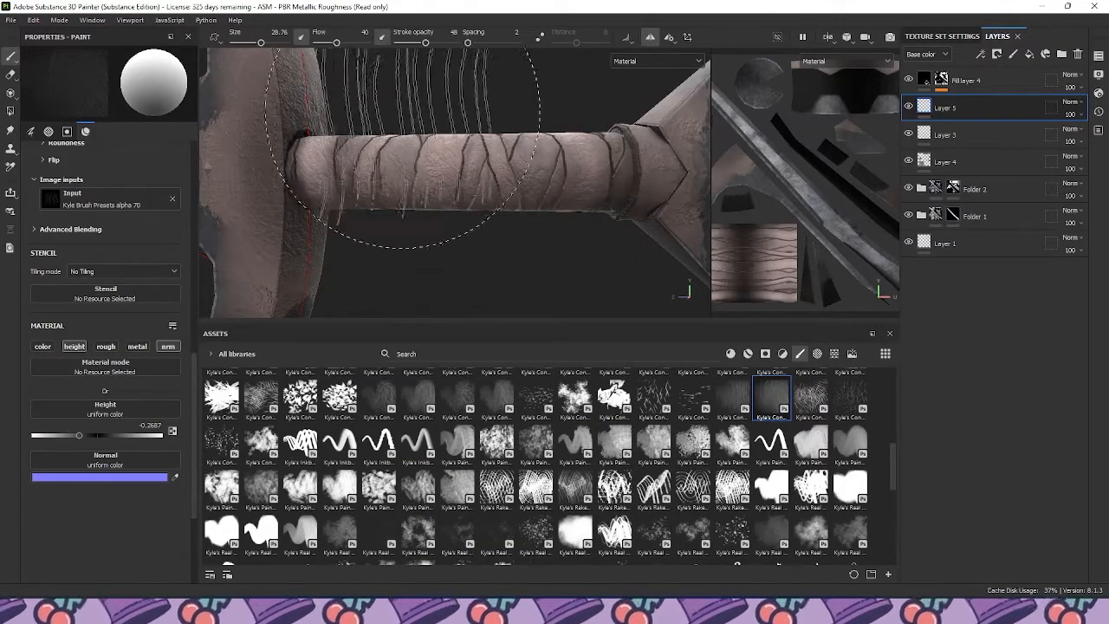
pyautogui.keyDown('ctrl'); pyautogui.moveTo(442, 182); pyautogui.dragTo(423, 180, button='right'); pyautogui.keyUp('ctrl')
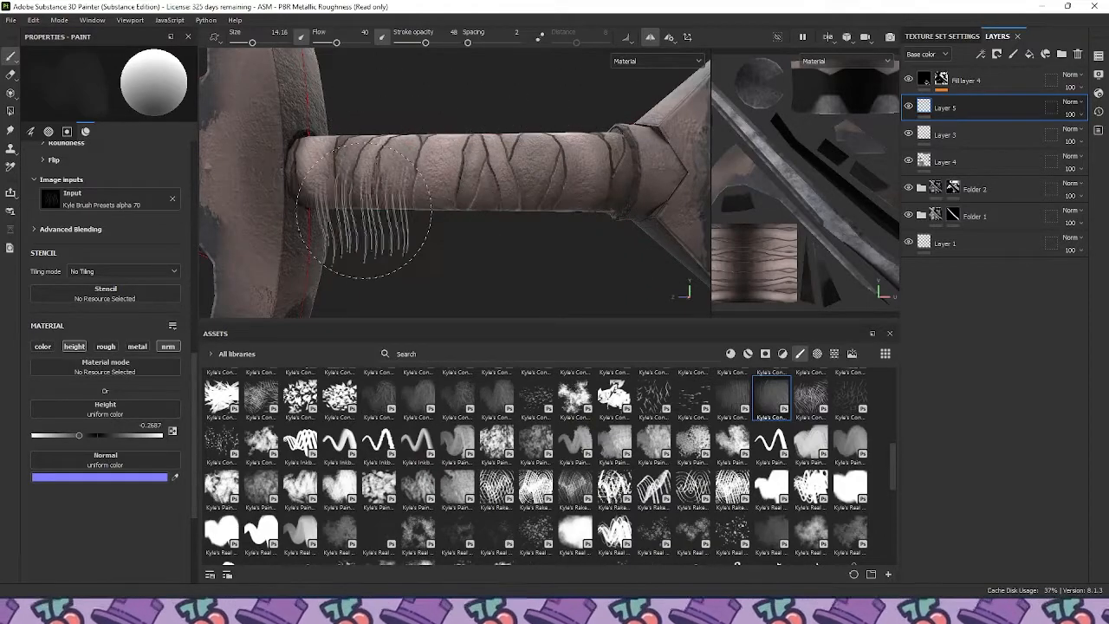
pyautogui.keyDown('alt'); pyautogui.moveTo(412, 117); pyautogui.dragTo(388, 128); pyautogui.keyUp('alt')
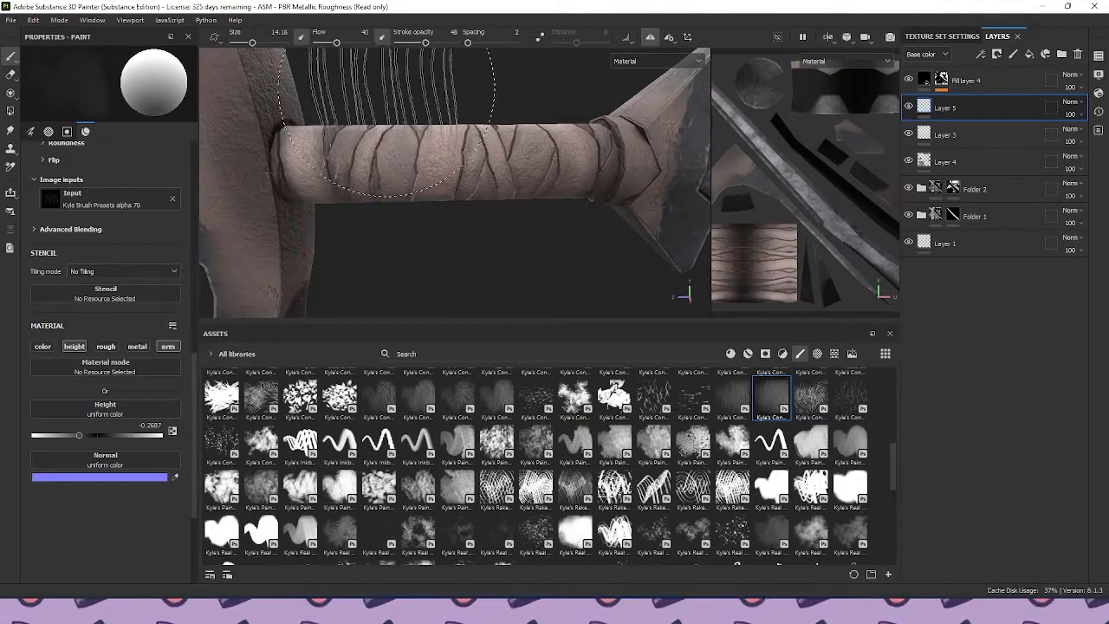
# Set stroke opacity to 55 and height to 0.5507, and paint raised fibre lines around the grip
pyautogui.moveTo(426, 42); pyautogui.dragTo(430, 42)
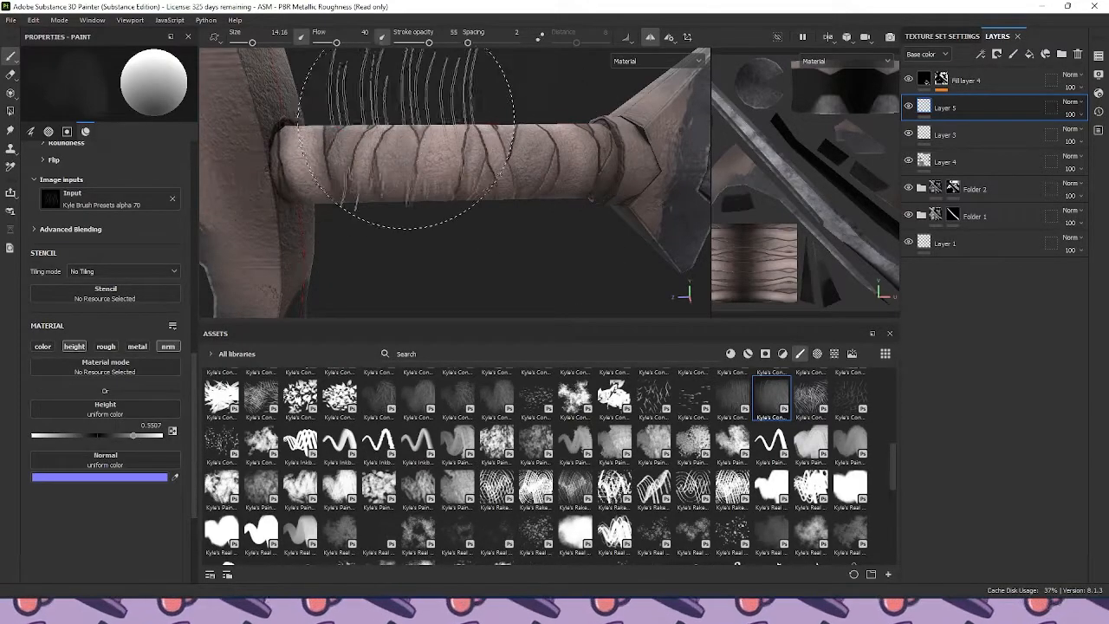
pyautogui.moveTo(563, 162)
pyautogui.keyDown('alt'); pyautogui.mouseDown()
pyautogui.moveTo(504, 302)
pyautogui.moveTo(446, 182)
pyautogui.mouseUp(); pyautogui.keyUp('alt')
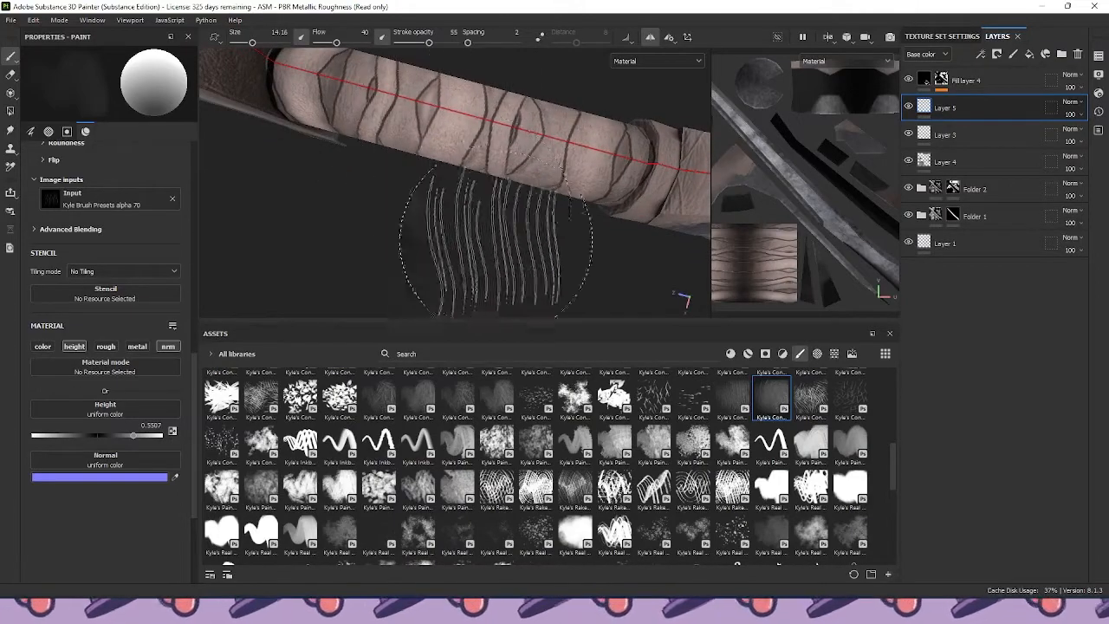
pyautogui.moveTo(511, 286)
pyautogui.keyDown('alt'); pyautogui.mouseDown()
pyautogui.moveTo(572, 169)
pyautogui.moveTo(636, 136)
pyautogui.moveTo(687, 133)
pyautogui.moveTo(573, 96)
pyautogui.moveTo(576, 192)
pyautogui.mouseUp(); pyautogui.keyUp('alt')
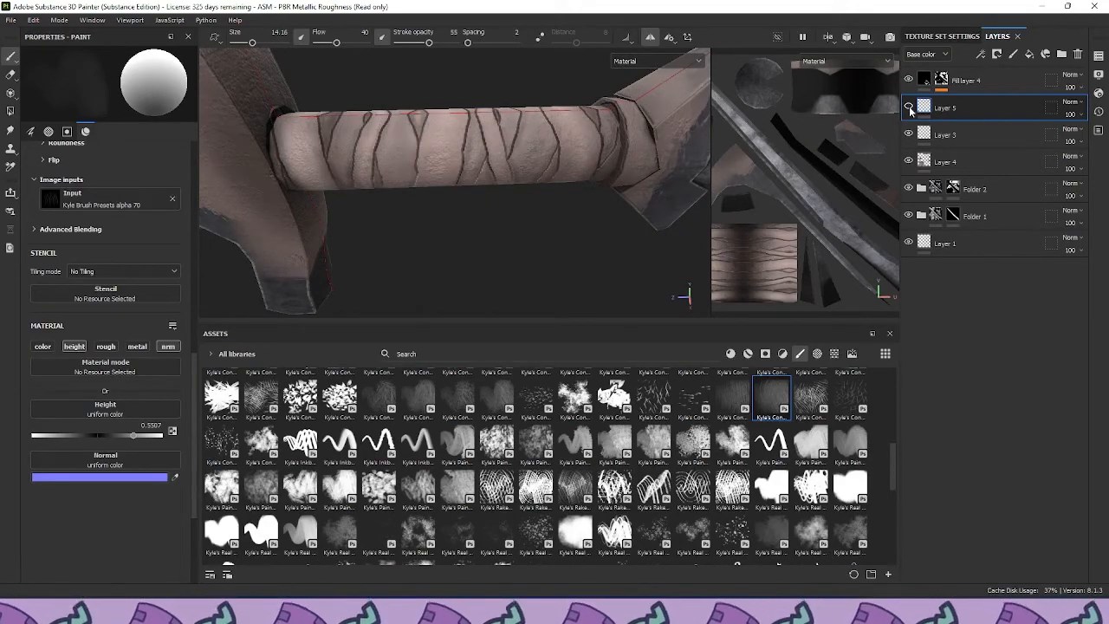
pyautogui.keyDown('alt'); pyautogui.moveTo(596, 226); pyautogui.dragTo(543, 199); pyautogui.keyUp('alt')
pyautogui.scroll(-4, 537, 223)
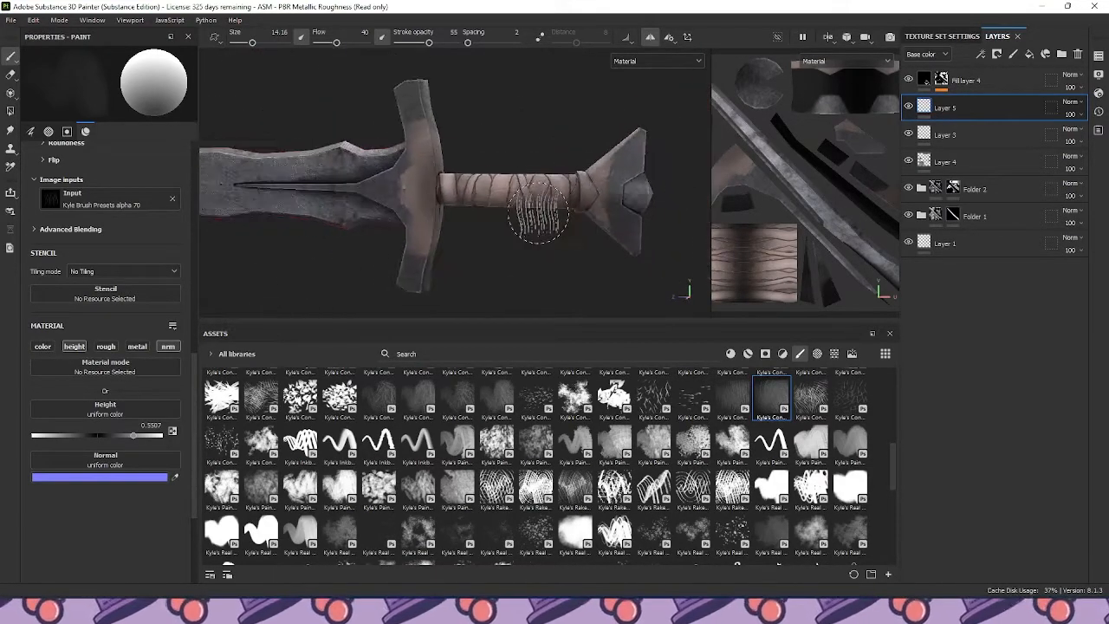
pyautogui.scroll(5, 541, 253)
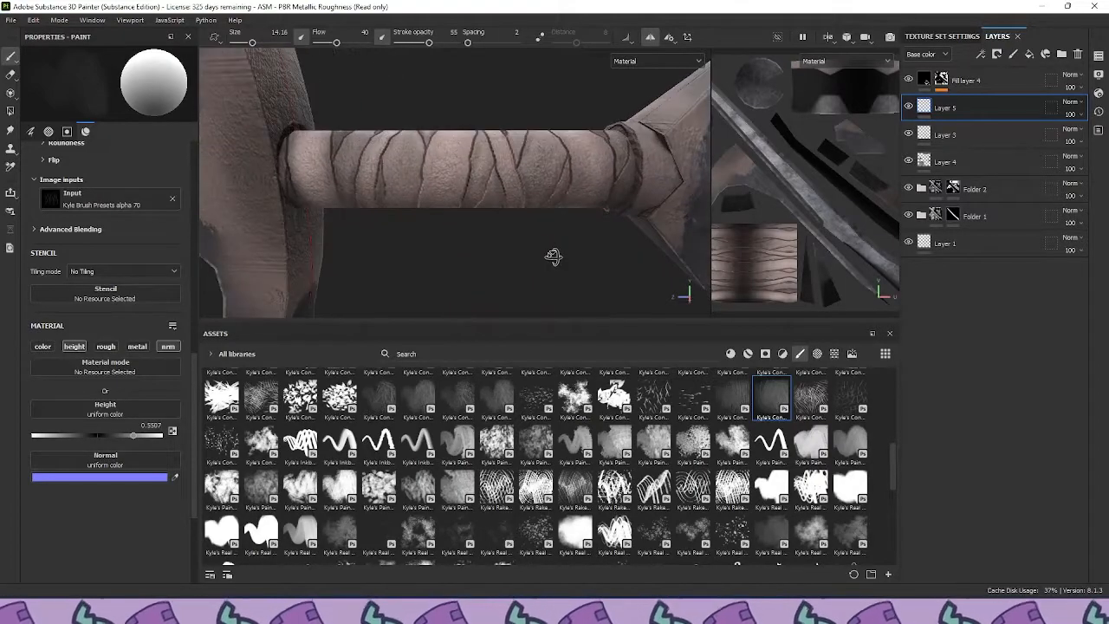
pyautogui.scroll(-5, 554, 260)
pyautogui.keyDown('alt'); pyautogui.moveTo(554, 257); pyautogui.dragTo(559, 227); pyautogui.keyUp('alt')
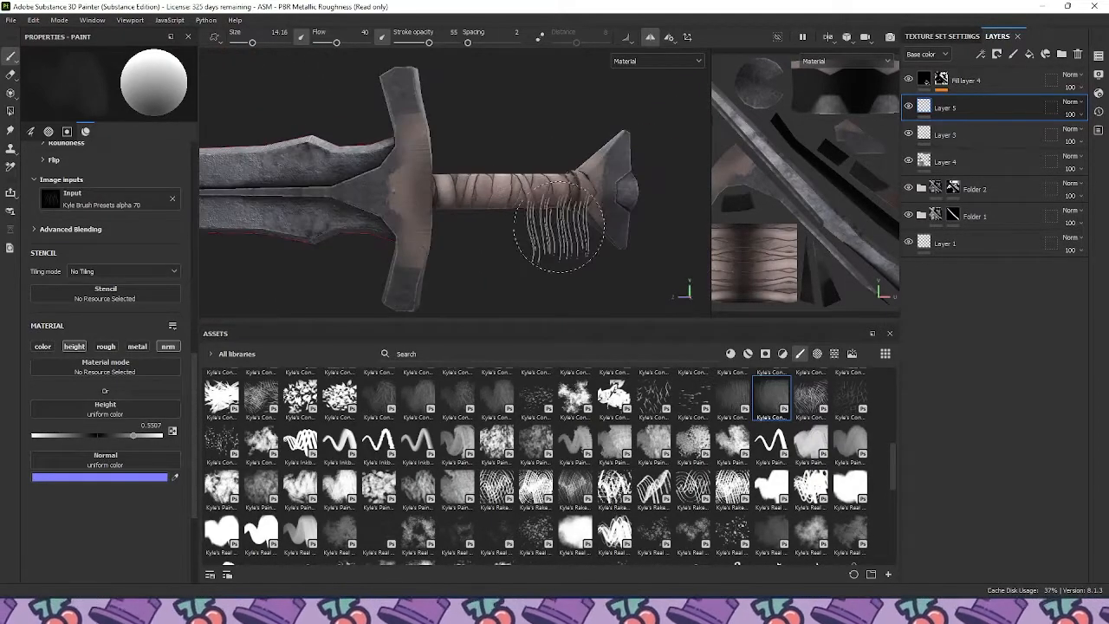
# Group Layer 5, Layer 3 and Layer 4 into a folder and add a black mask to it
pyautogui.keyDown('shift'); pyautogui.click(968, 163); pyautogui.keyUp('shift')
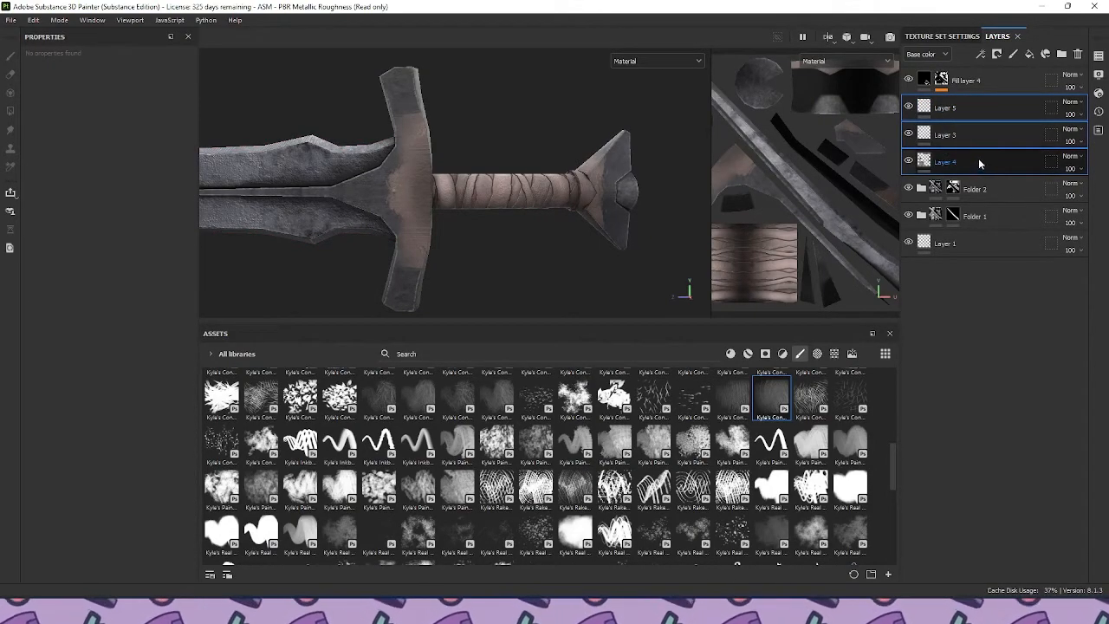
pyautogui.scroll(3, 585, 175)
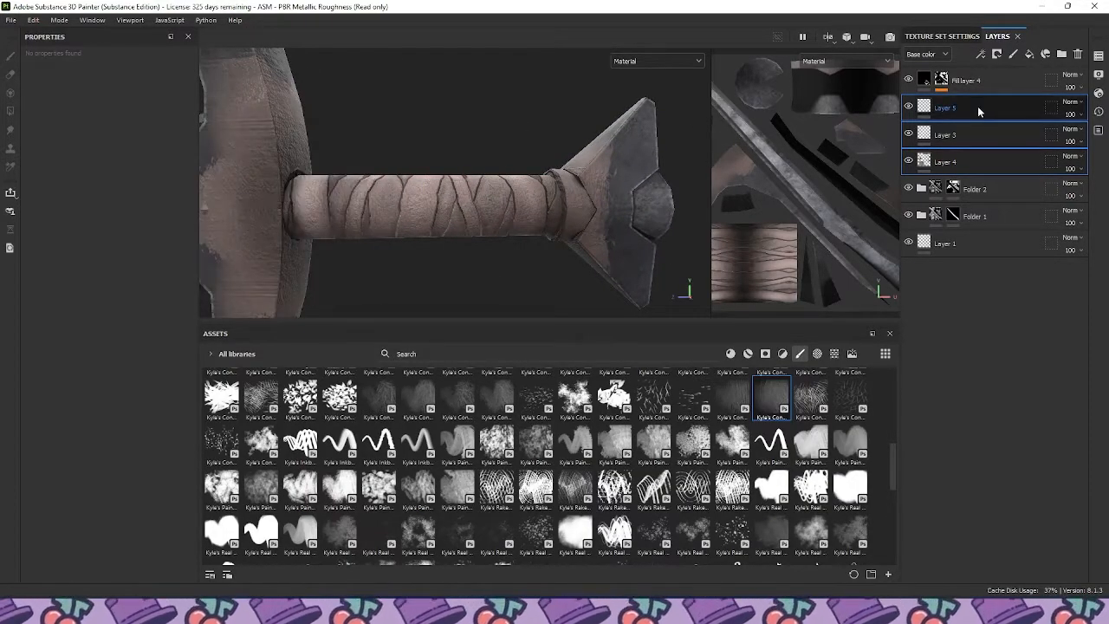
pyautogui.hotkey('ctrl', 'g')
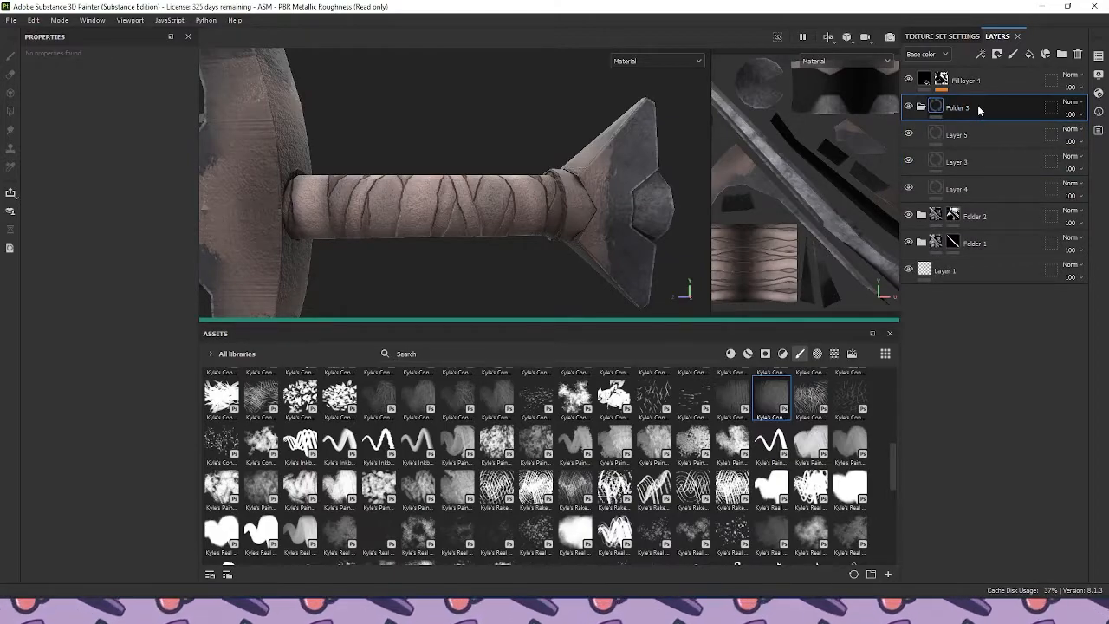
pyautogui.click(997, 54)
pyautogui.click(1014, 83)
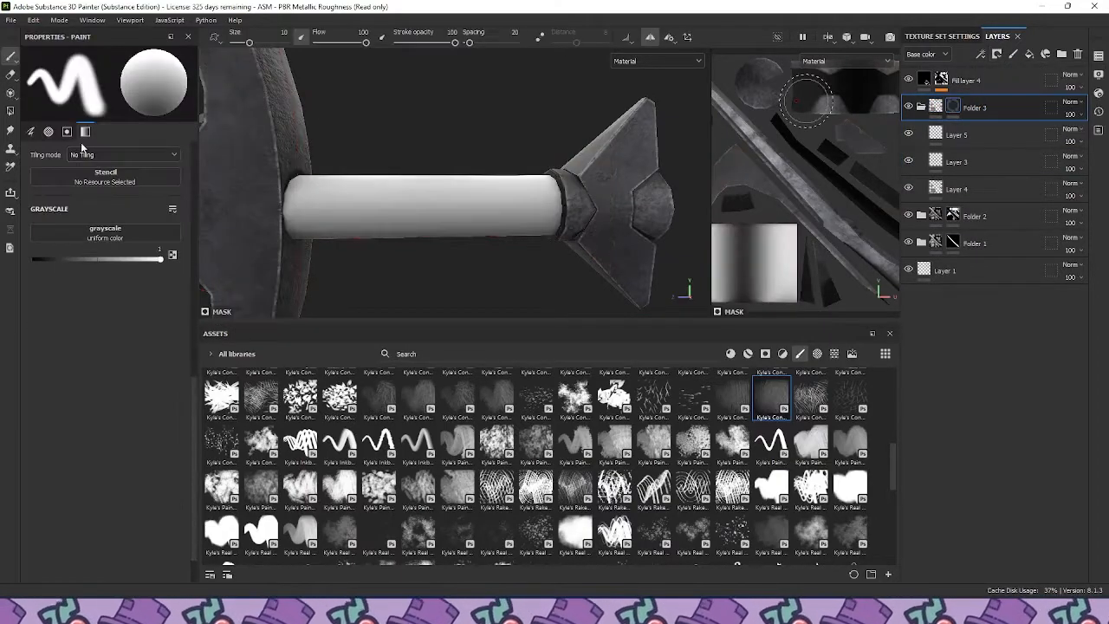
# Use Polygon Fill to fill the grip's faces with white in Folder 3's mask
pyautogui.click(10, 111)
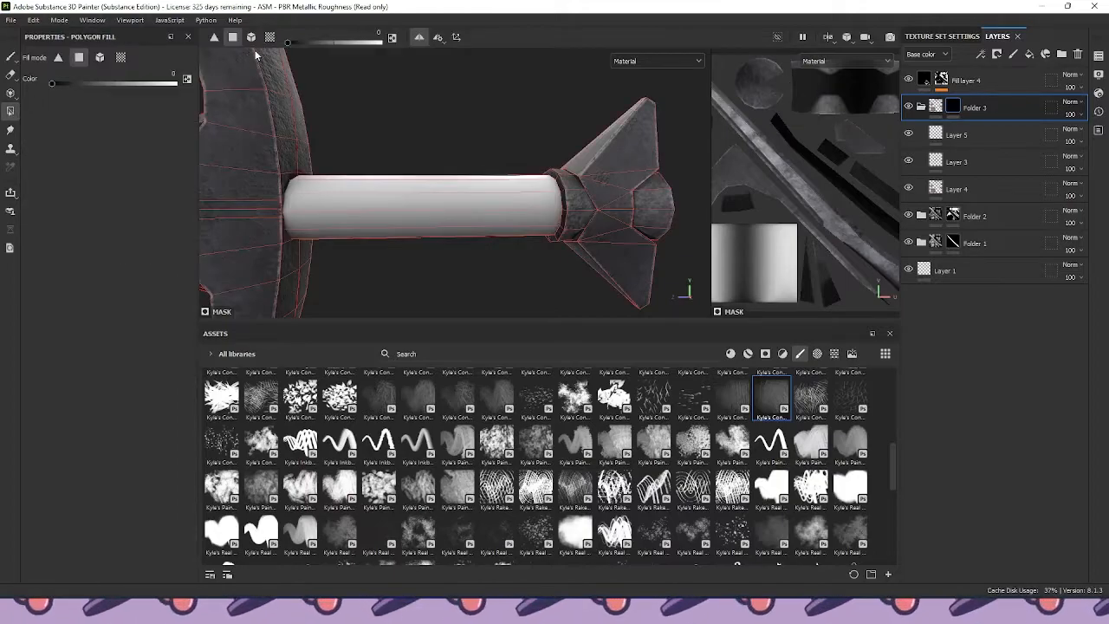
pyautogui.scroll(-3, 431, 137)
pyautogui.moveTo(419, 123); pyautogui.dragTo(519, 265)
pyautogui.click(9, 58)
pyautogui.moveTo(658, 102)
pyautogui.keyDown('alt'); pyautogui.mouseDown()
pyautogui.moveTo(490, 144)
pyautogui.moveTo(381, 107)
pyautogui.moveTo(712, 97)
pyautogui.moveTo(673, 105)
pyautogui.mouseUp(); pyautogui.keyUp('alt')
pyautogui.click(907, 80)
pyautogui.moveTo(487, 197)
pyautogui.keyDown('alt'); pyautogui.mouseDown()
pyautogui.moveTo(511, 109)
pyautogui.moveTo(508, 182)
pyautogui.moveTo(511, 107)
pyautogui.moveTo(518, 168)
pyautogui.moveTo(508, 129)
pyautogui.moveTo(517, 96)
pyautogui.mouseUp(); pyautogui.keyUp('alt')
pyautogui.scroll(5, 507, 182)
pyautogui.scroll(-6, 518, 166)
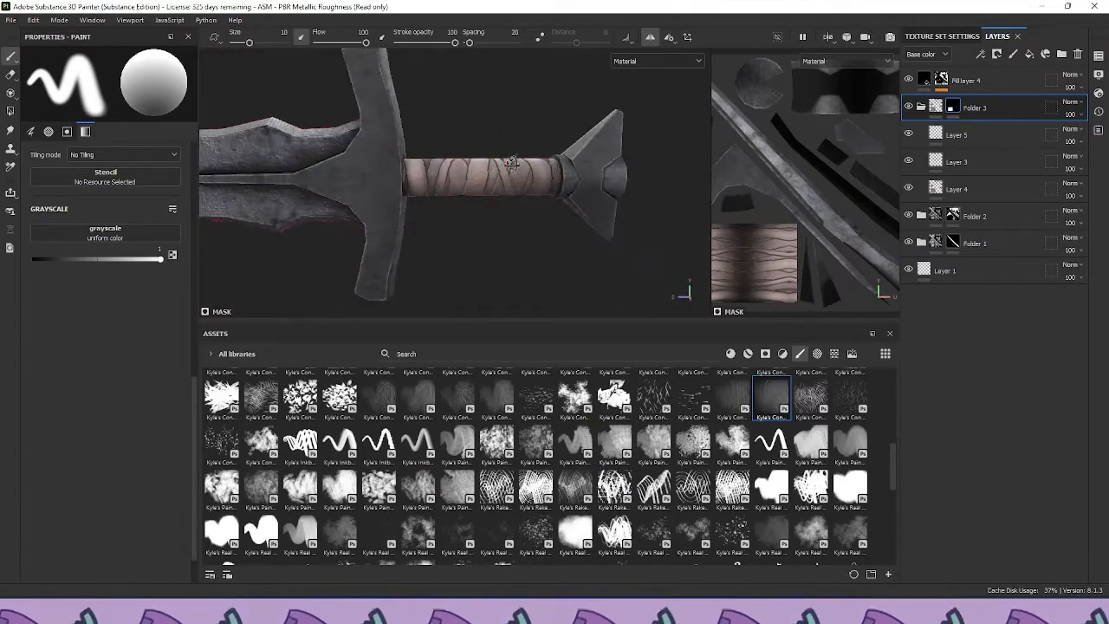
# Add a fill layer above Layer 5 inside Folder 3 and apply the Dirt Spots smart mask to it
pyautogui.scroll(3, 517, 96)
pyautogui.click(922, 112)
pyautogui.click(921, 111)
pyautogui.click(975, 134)
pyautogui.click(1030, 54)
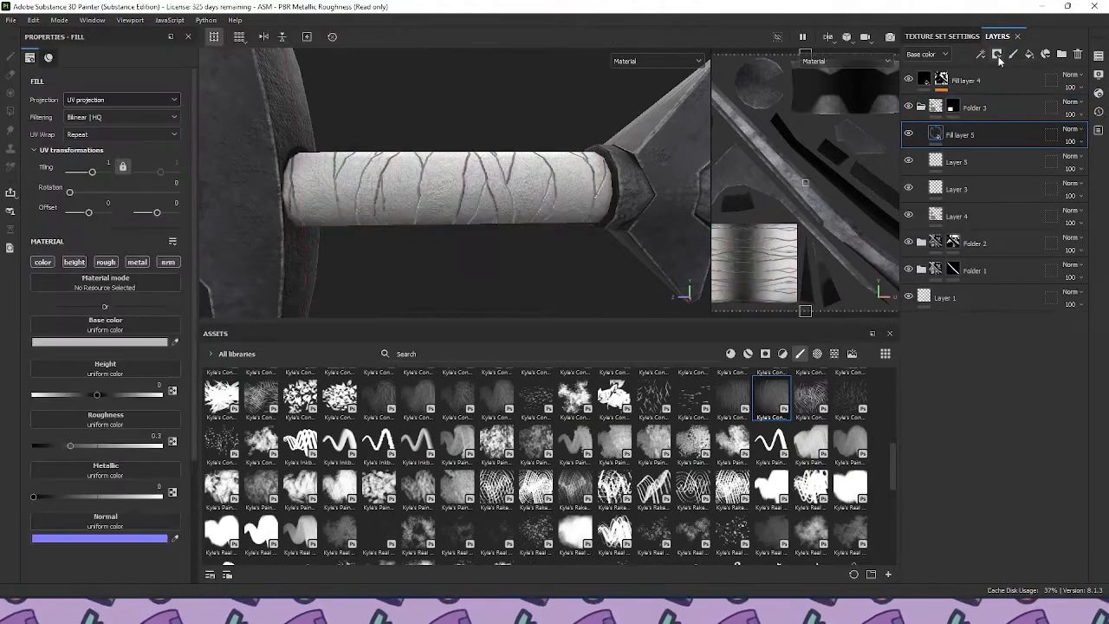
pyautogui.click(770, 354)
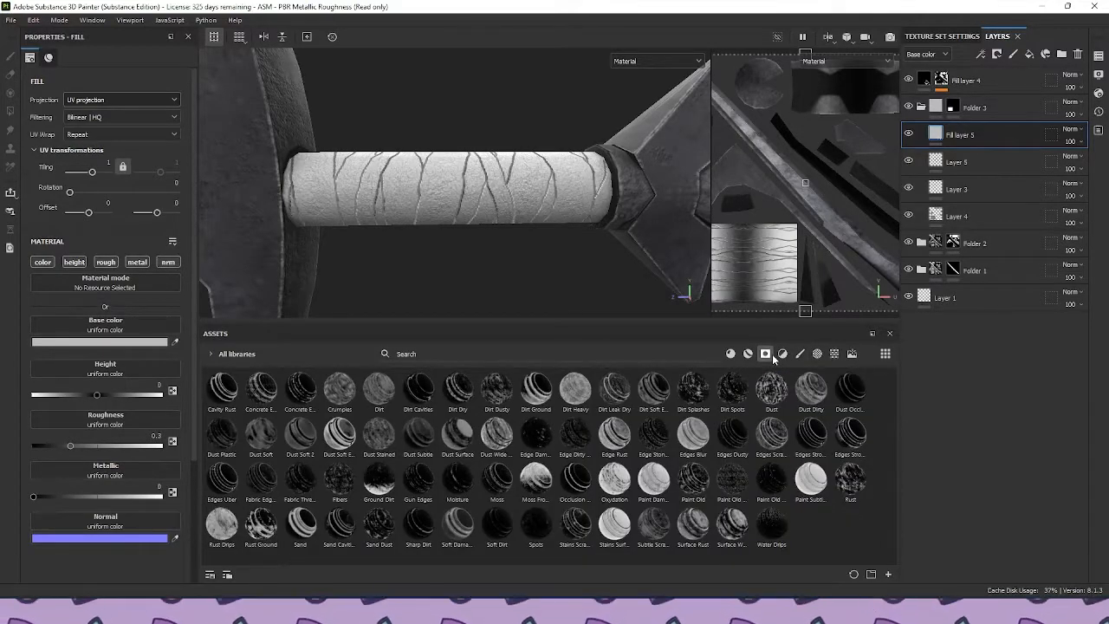
pyautogui.moveTo(744, 392)
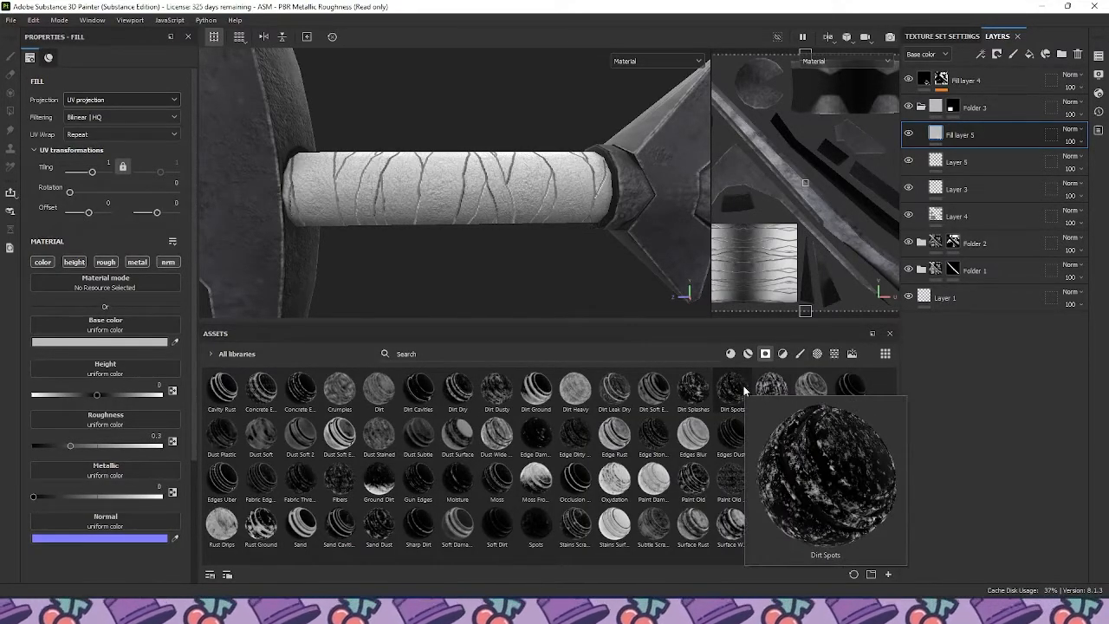
pyautogui.moveTo(738, 391); pyautogui.dragTo(964, 139)
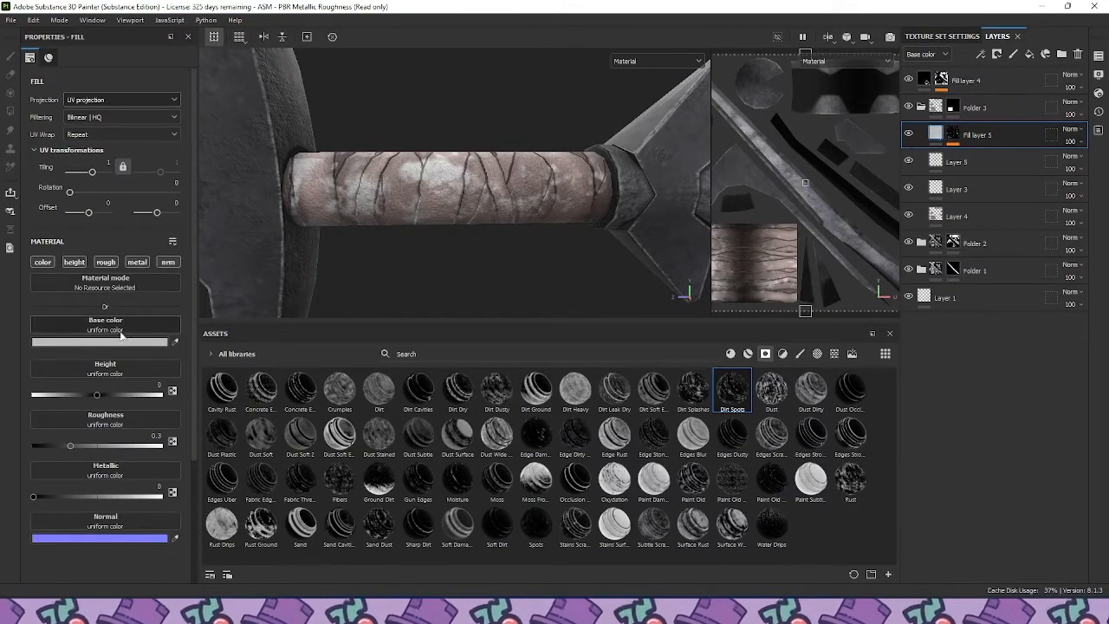
# Set Fill layer 5's base color to black and try Multiply blending at about 60 opacity
pyautogui.click(120, 338)
pyautogui.moveTo(123, 346); pyautogui.dragTo(90, 434)
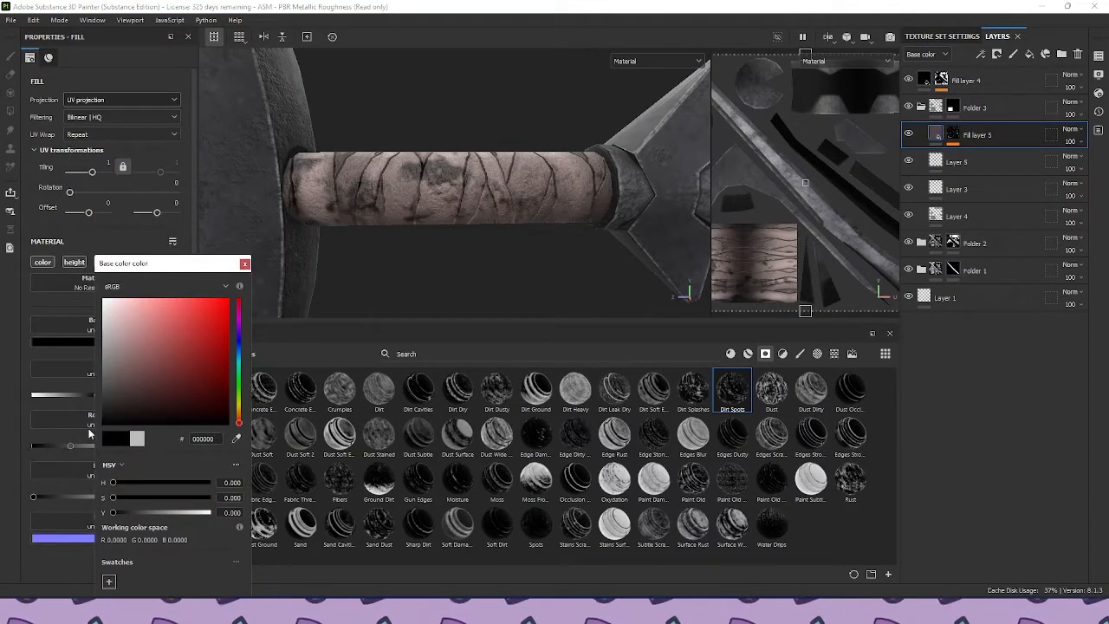
pyautogui.click(244, 263)
pyautogui.click(1072, 129)
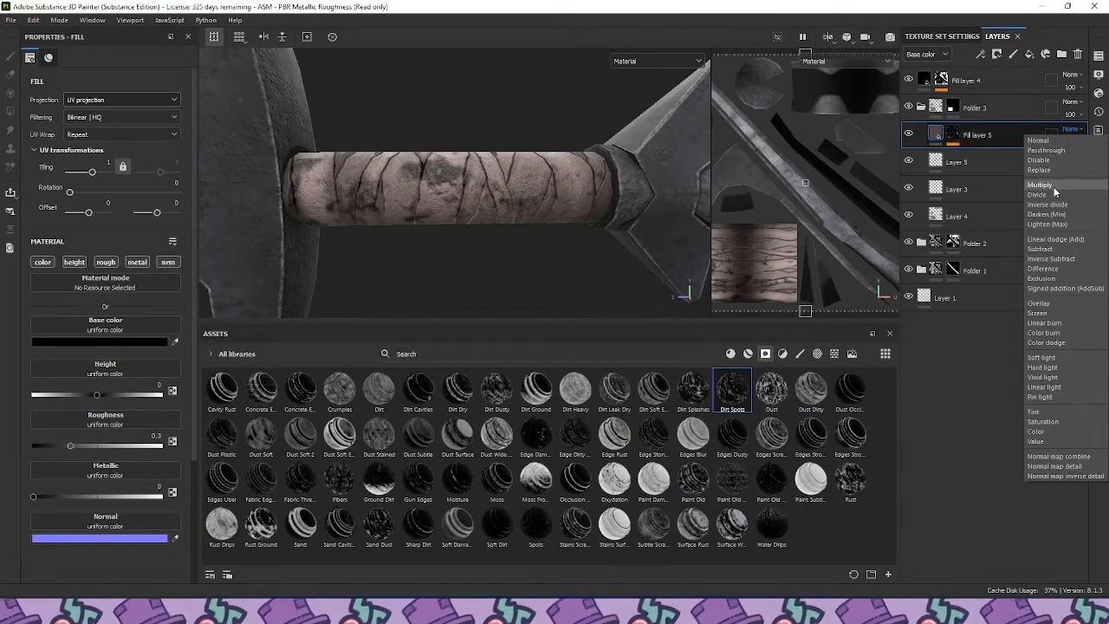
pyautogui.click(1055, 186)
pyautogui.click(1084, 162)
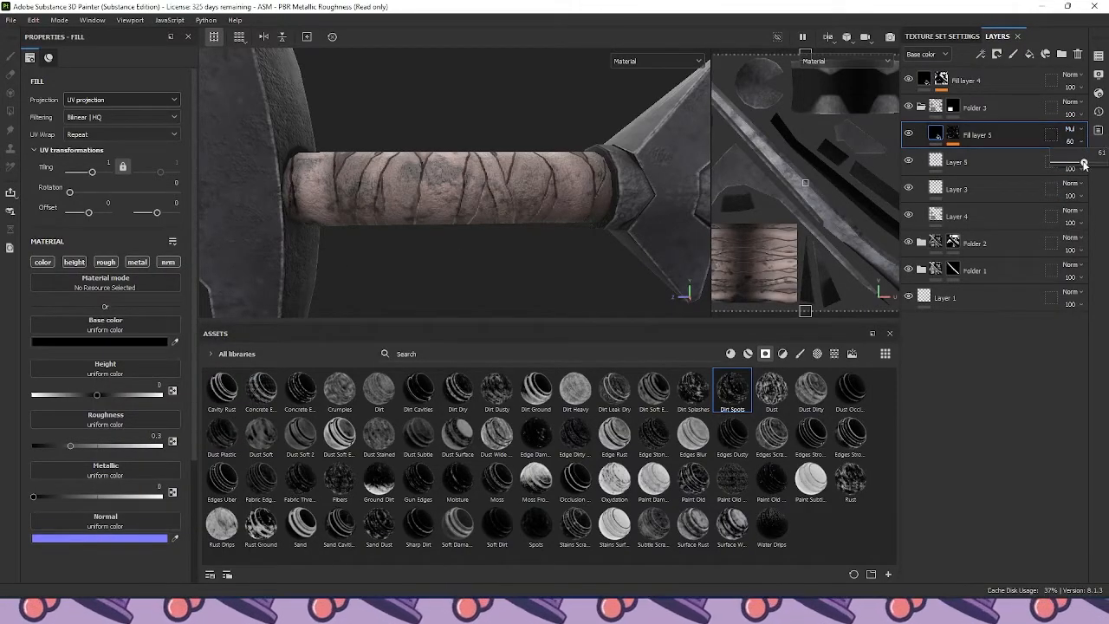
# Try Overlay blending on Fill layer 5, return it to Normal and set its opacity to 58
pyautogui.click(953, 132)
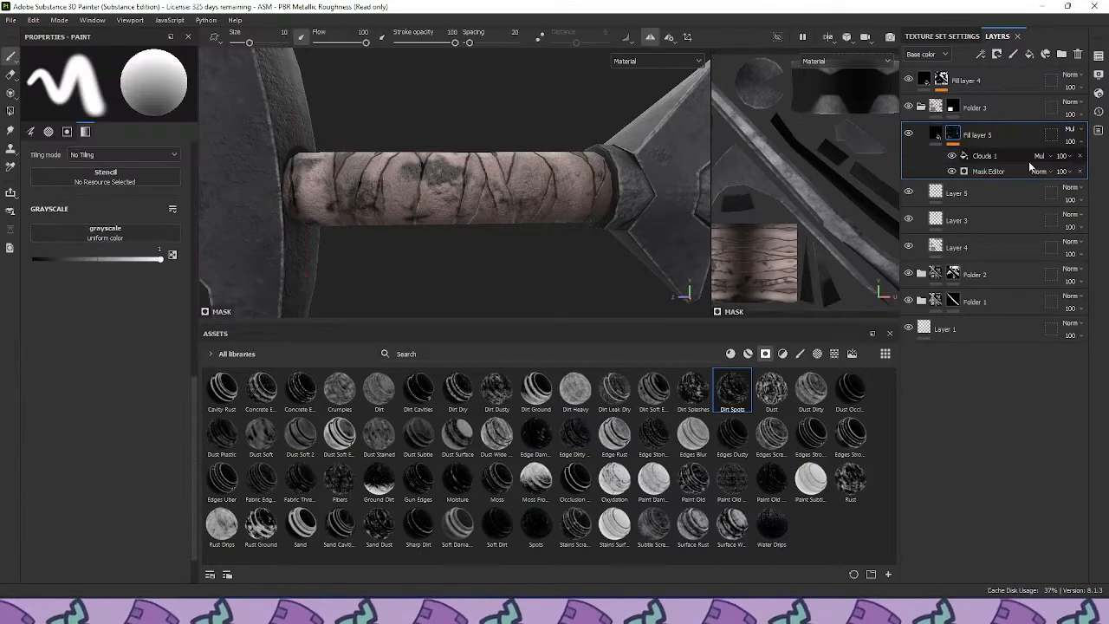
pyautogui.keyDown('alt'); pyautogui.moveTo(590, 137); pyautogui.dragTo(568, 212); pyautogui.keyUp('alt')
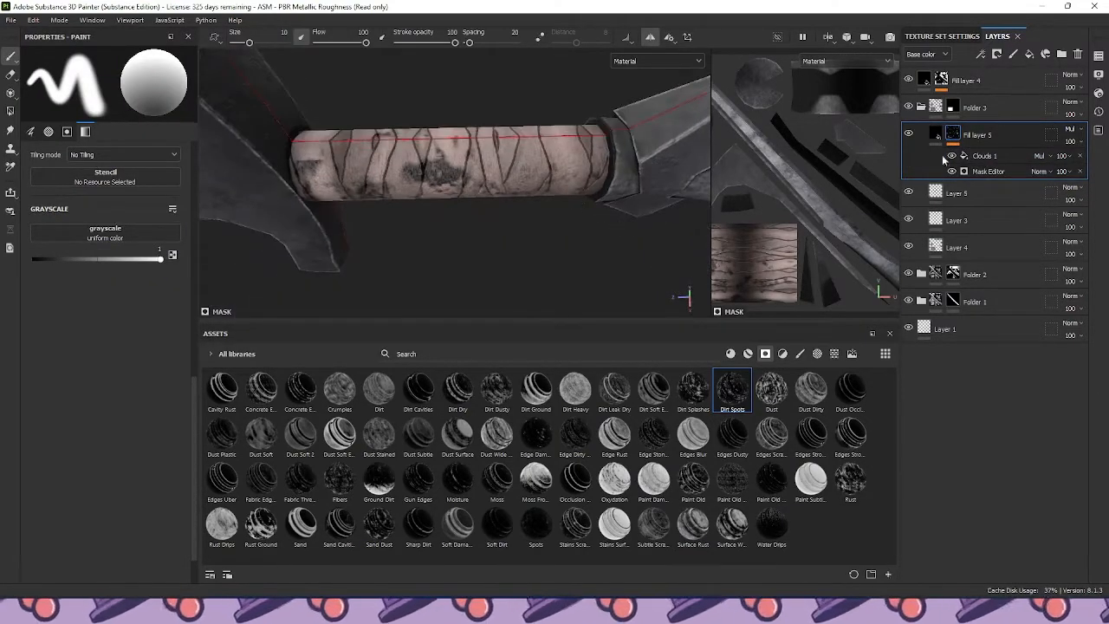
pyautogui.click(1063, 137)
pyautogui.click(1059, 307)
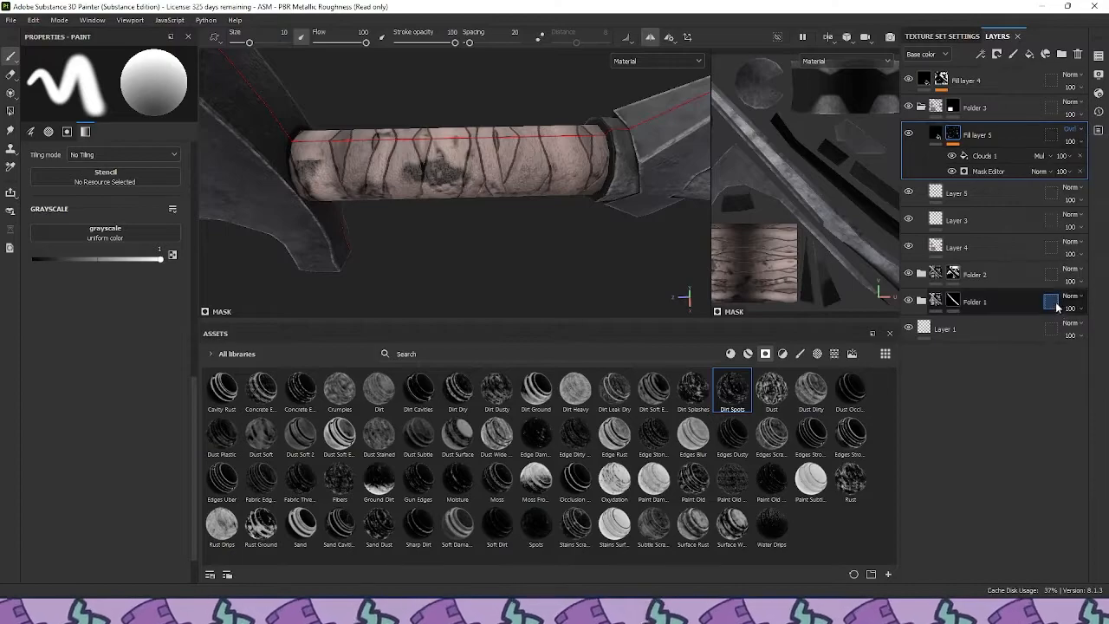
pyautogui.click(1075, 132)
pyautogui.click(1074, 133)
pyautogui.click(1073, 132)
pyautogui.click(1080, 143)
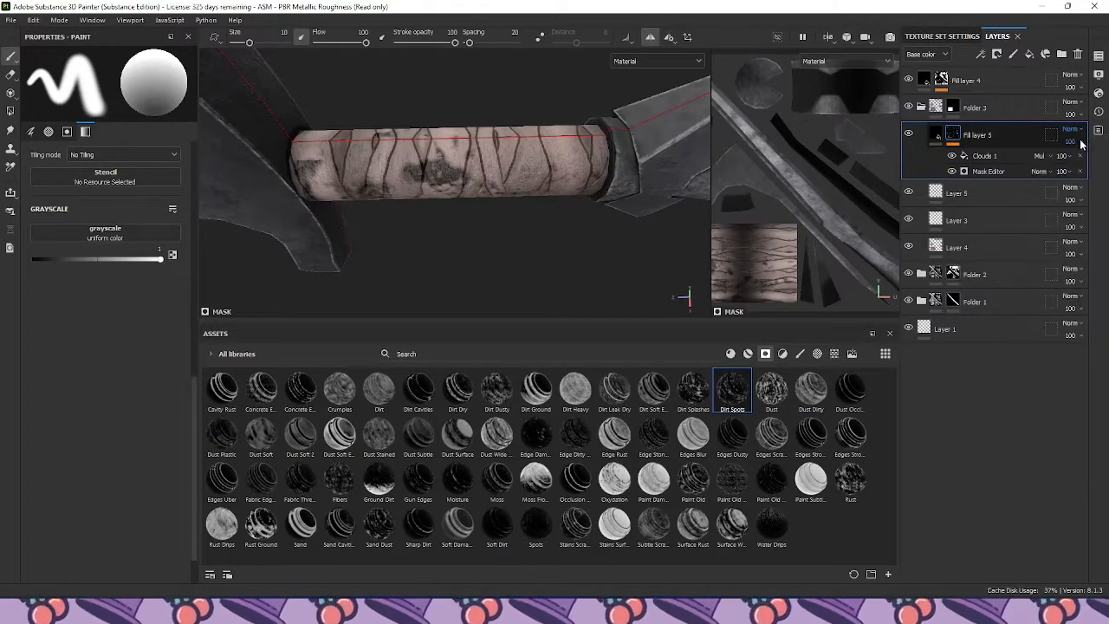
pyautogui.moveTo(1089, 166); pyautogui.dragTo(1079, 165)
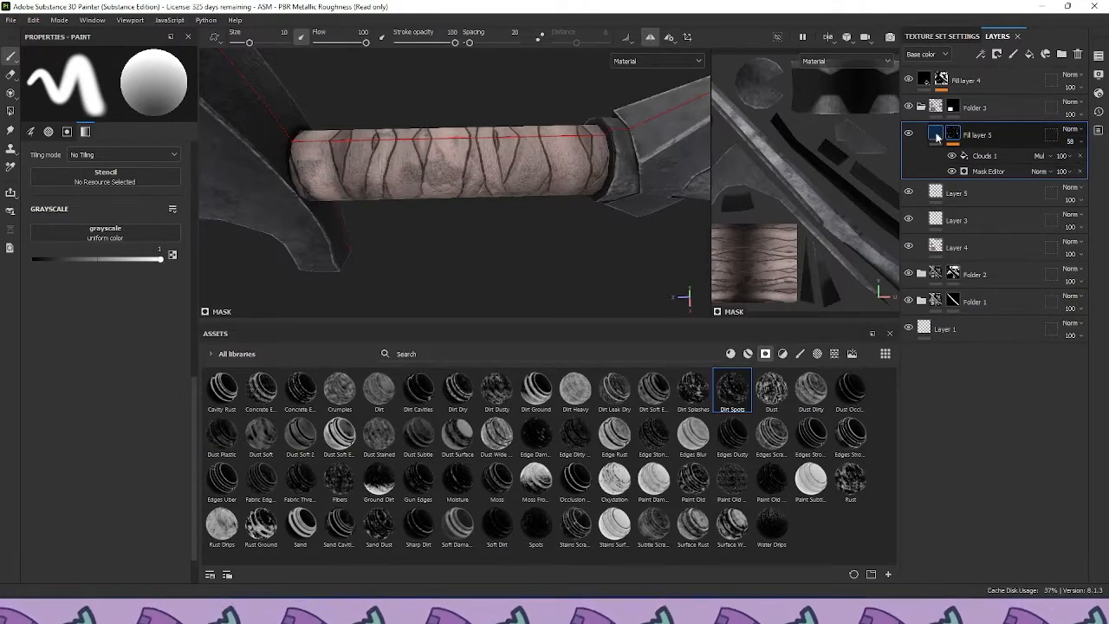
# Change Fill layer 5's base color to a dark brown
pyautogui.click(936, 134)
pyautogui.click(62, 341)
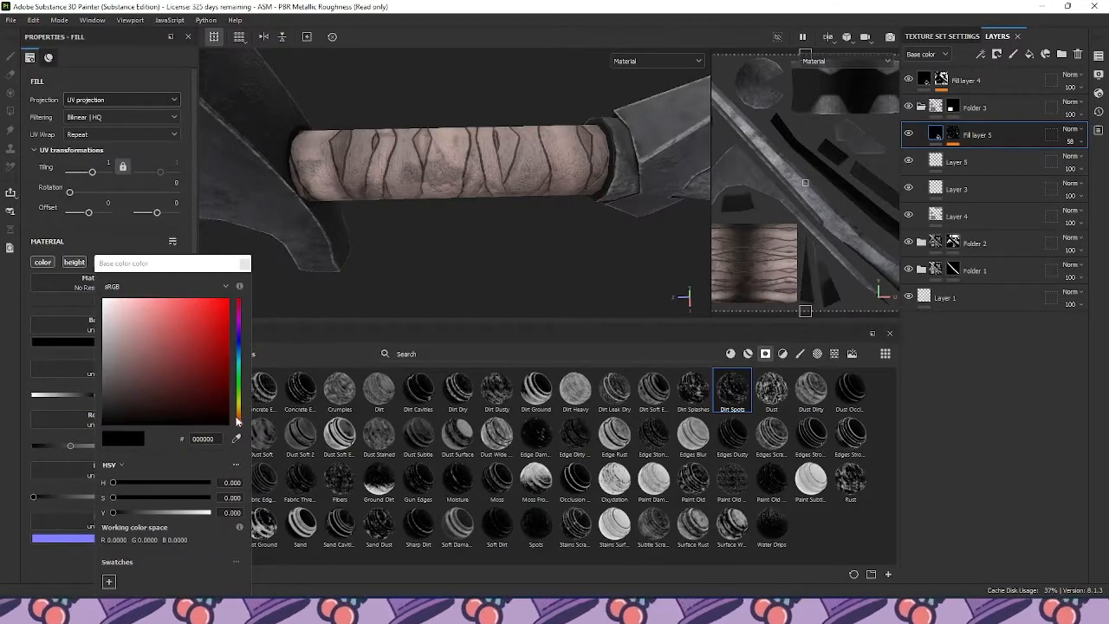
pyautogui.click(238, 418)
pyautogui.moveTo(198, 404); pyautogui.dragTo(129, 404)
pyautogui.click(272, 275)
pyautogui.keyDown('alt'); pyautogui.moveTo(272, 271); pyautogui.dragTo(338, 212); pyautogui.keyUp('alt')
pyautogui.keyDown('alt'); pyautogui.moveTo(337, 212); pyautogui.dragTo(315, 216, button='right'); pyautogui.keyUp('alt')
pyautogui.keyDown('alt'); pyautogui.moveTo(408, 161); pyautogui.dragTo(412, 197, button='middle'); pyautogui.keyUp('alt')
# Set Fill layer 5's height to 0.0749 and roughness to 0.5374
pyautogui.click(953, 137)
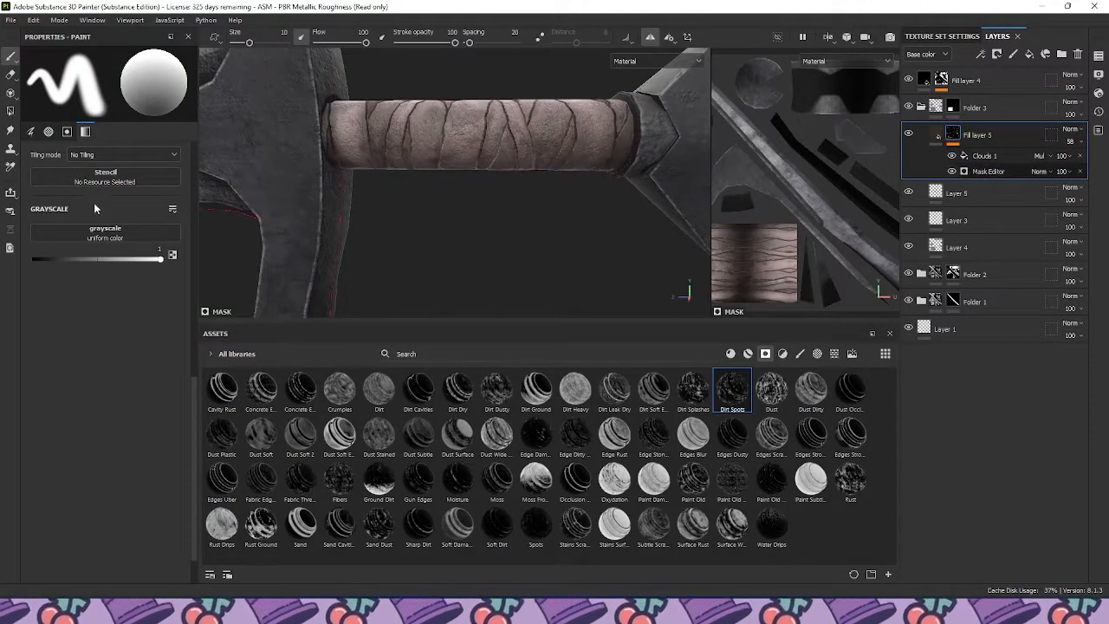
pyautogui.moveTo(108, 186); pyautogui.dragTo(93, 185)
pyautogui.click(934, 136)
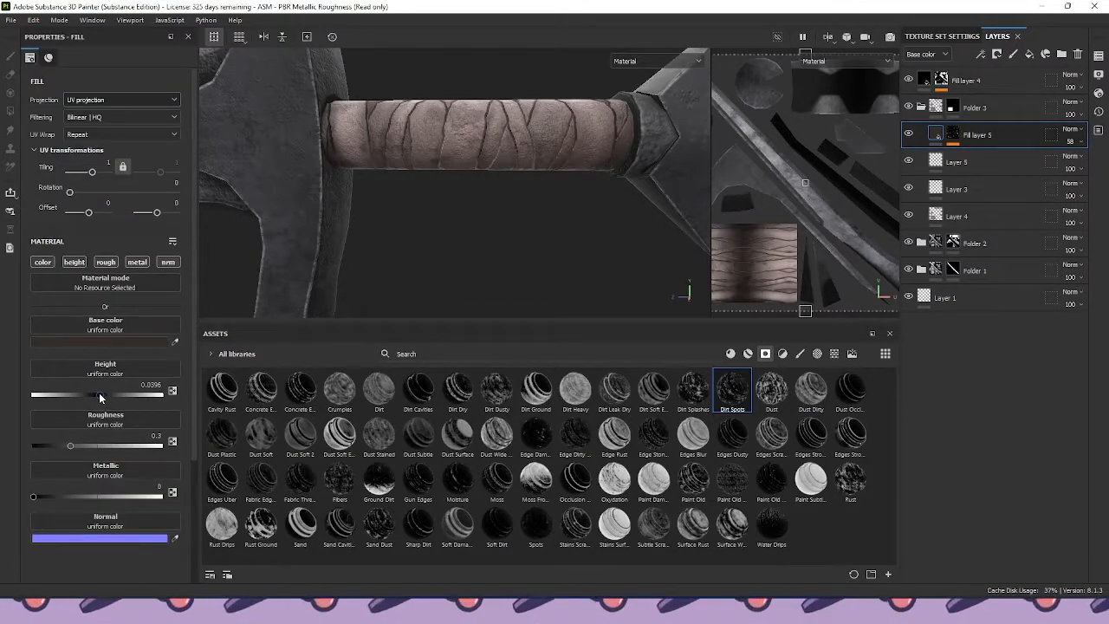
pyautogui.moveTo(99, 393); pyautogui.dragTo(101, 392)
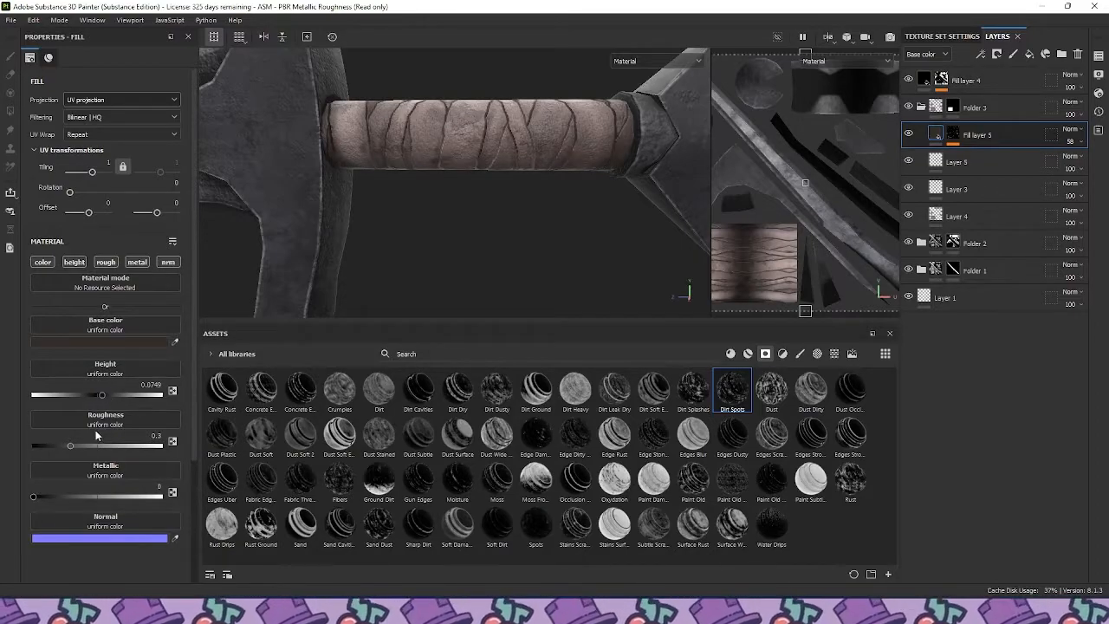
pyautogui.moveTo(74, 446); pyautogui.dragTo(130, 448)
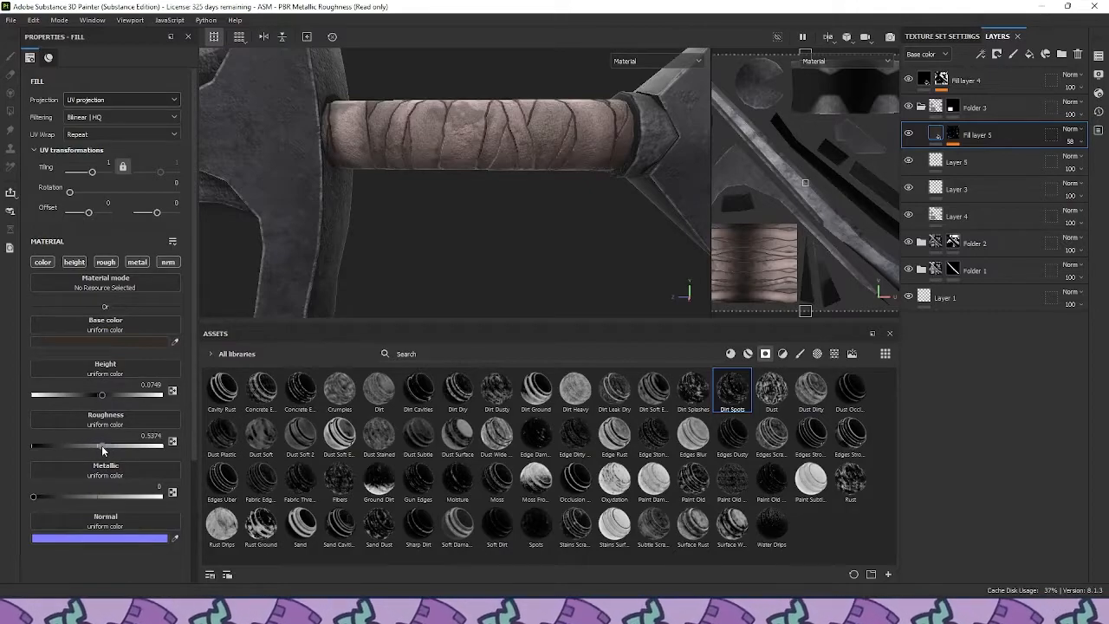
# Switch Fill layer 5's material projection to Tri-planar projection
pyautogui.keyDown('alt'); pyautogui.moveTo(421, 275); pyautogui.dragTo(443, 293); pyautogui.keyUp('alt')
pyautogui.scroll(-4, 456, 312)
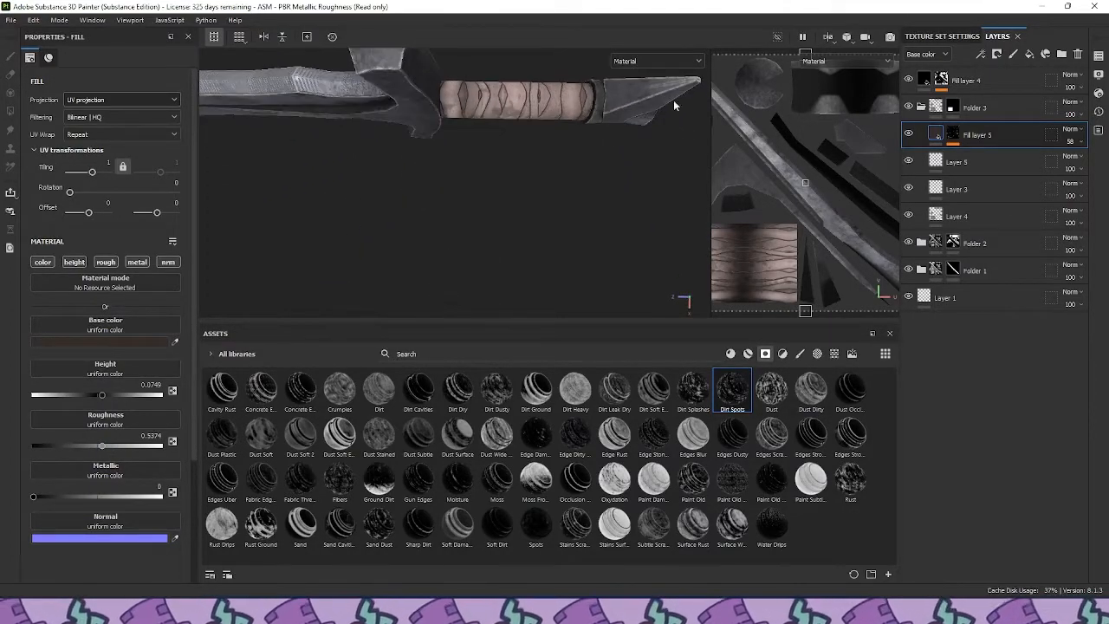
pyautogui.click(95, 98)
pyautogui.click(110, 140)
pyautogui.scroll(2, 632, 129)
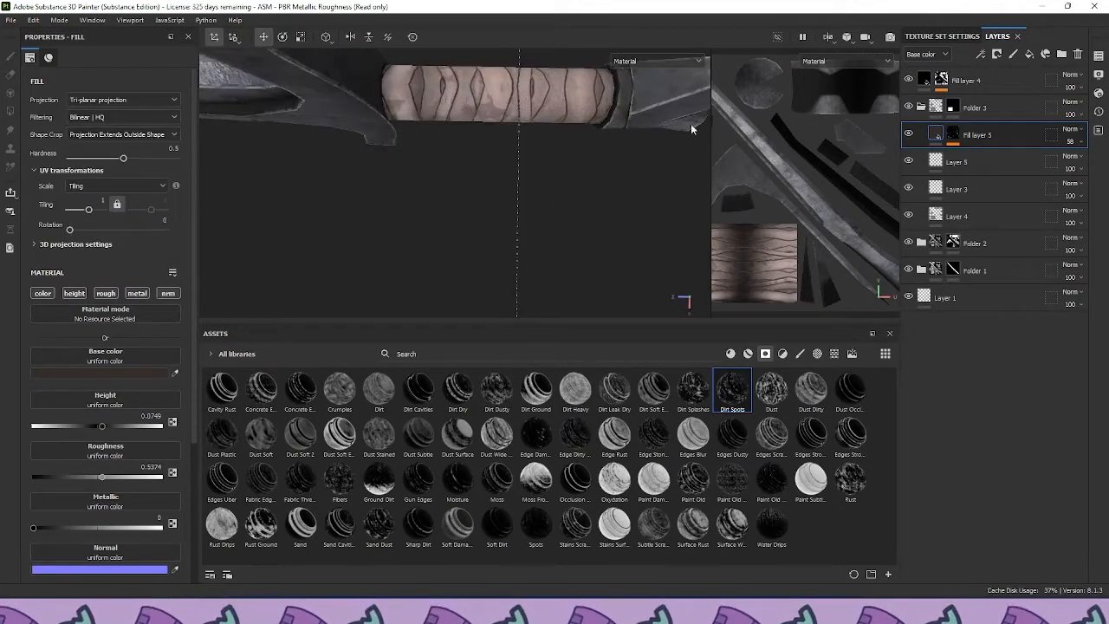
pyautogui.click(956, 162)
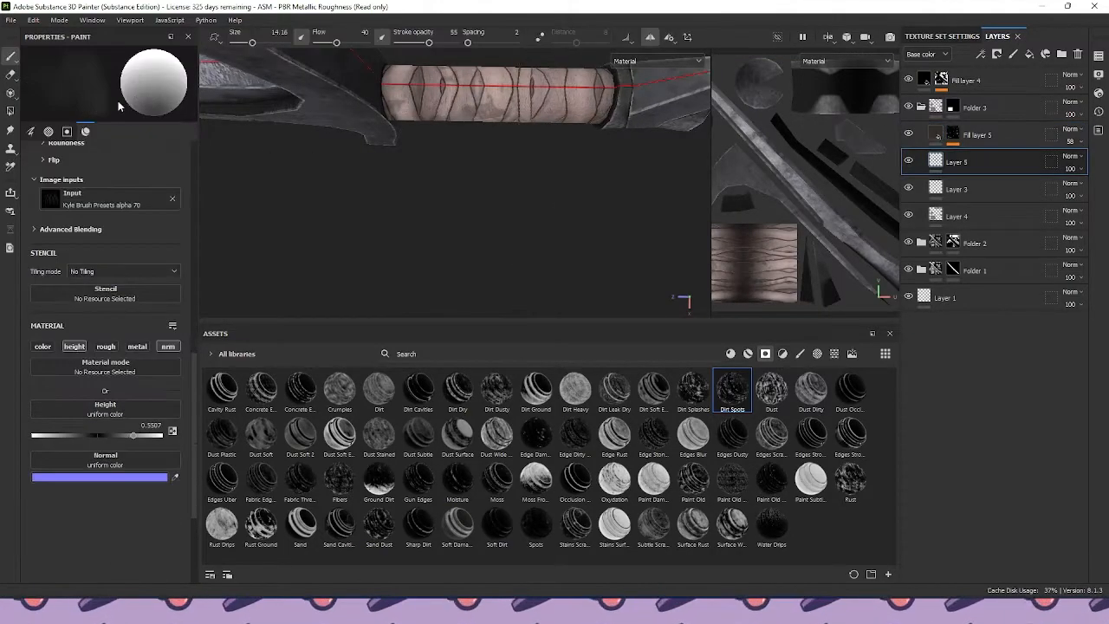
pyautogui.click(956, 189)
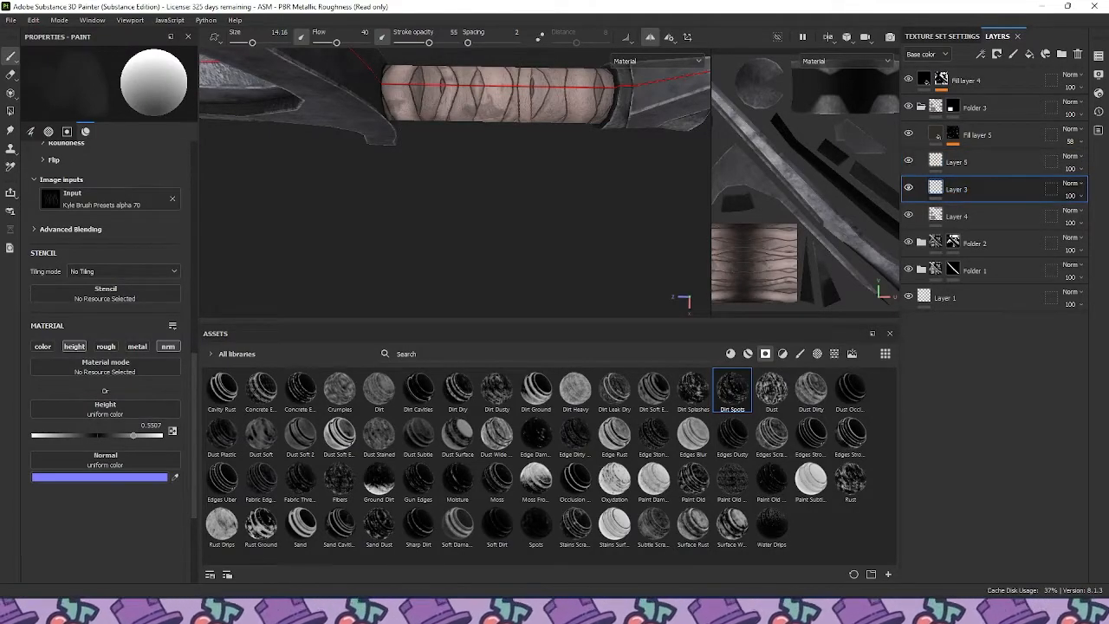
pyautogui.click(908, 134)
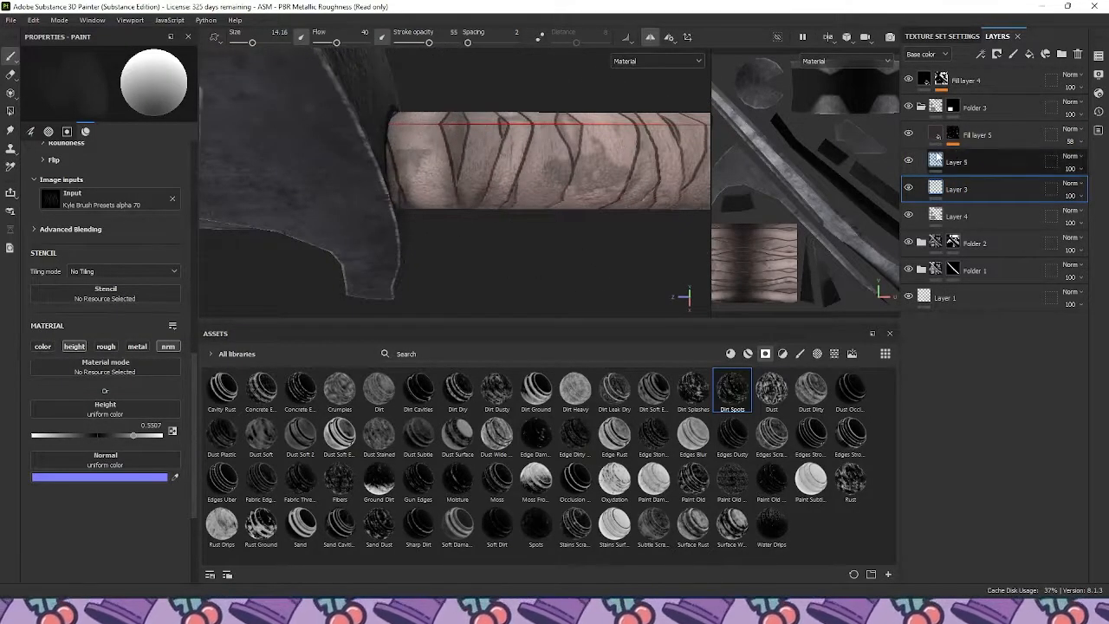
# Compare UV and Tri-planar projection for the Clouds 1 fill in Fill layer 5's mask, and keep Tri-planar
pyautogui.click(953, 135)
pyautogui.click(953, 135)
pyautogui.click(984, 155)
pyautogui.click(122, 100)
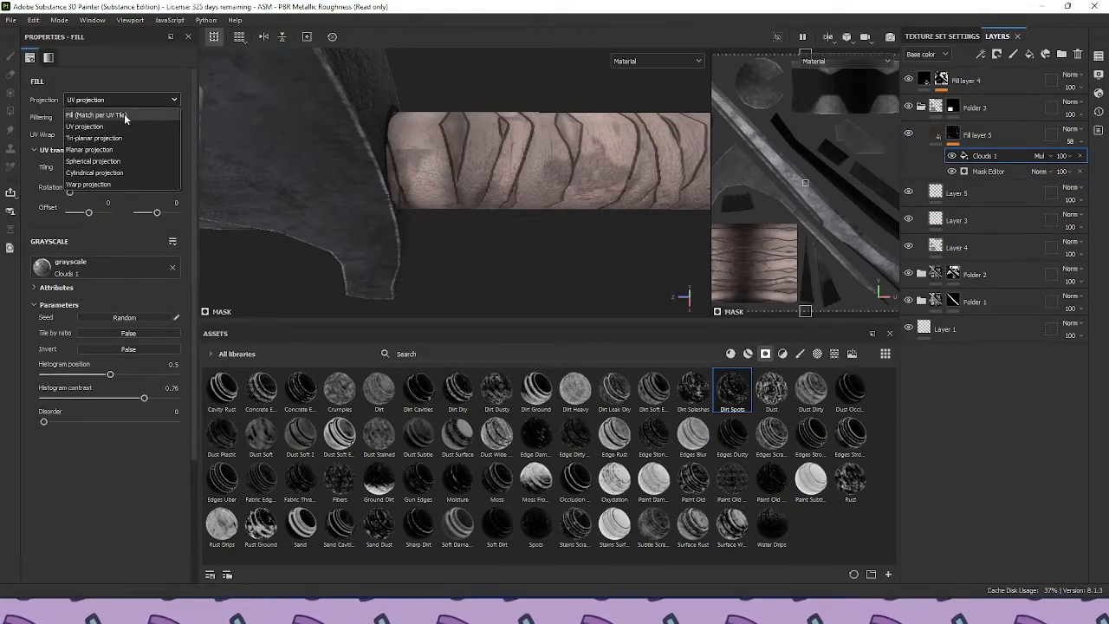
pyautogui.click(122, 139)
pyautogui.click(122, 99)
pyautogui.click(115, 123)
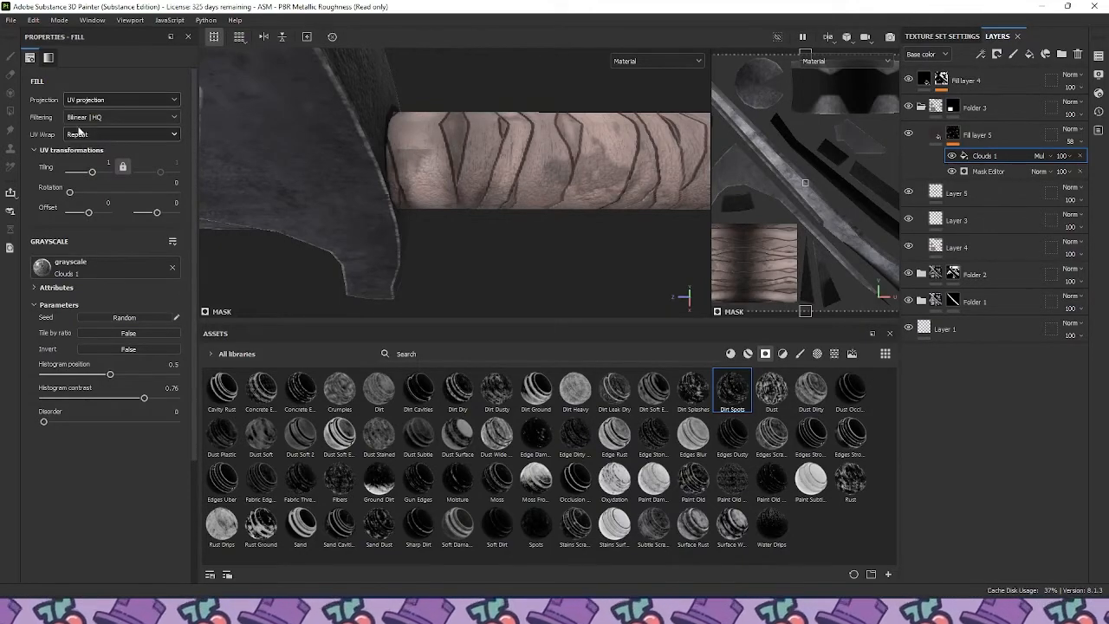
pyautogui.click(91, 101)
pyautogui.click(104, 138)
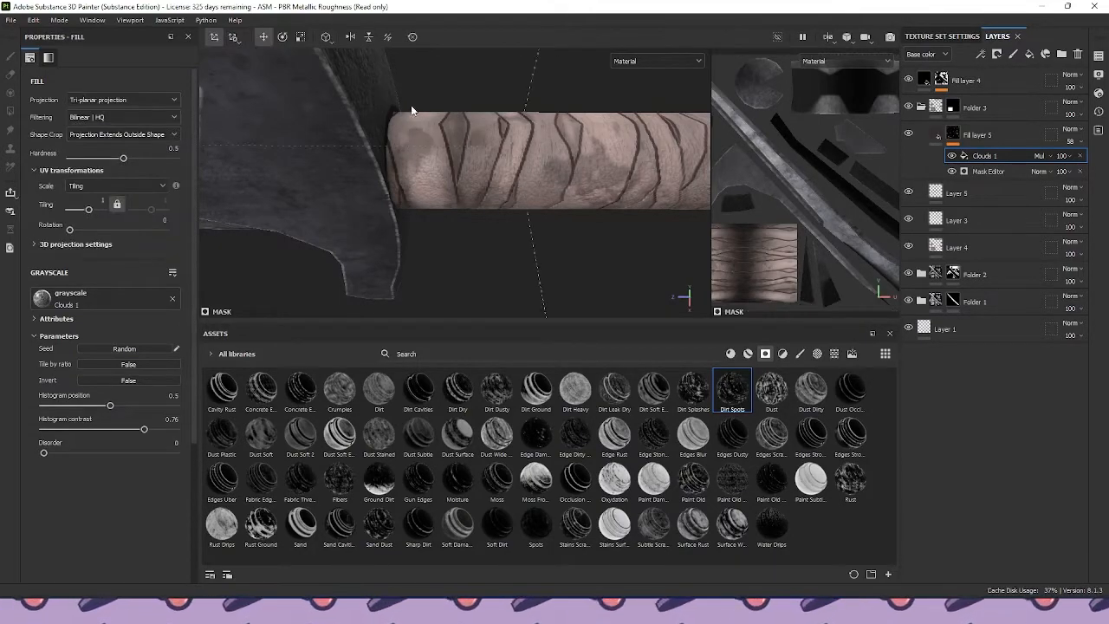
# Lower Fill layer 5's opacity to 44 and collapse Folder 3
pyautogui.scroll(-3, 526, 141)
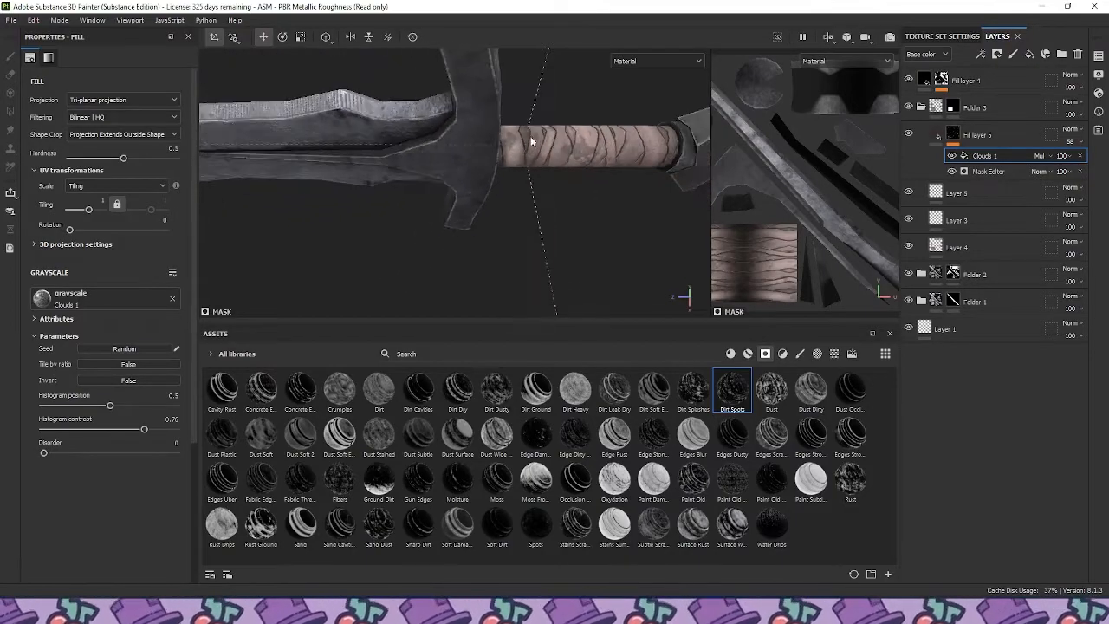
pyautogui.moveTo(627, 137)
pyautogui.keyDown('alt'); pyautogui.mouseDown()
pyautogui.moveTo(610, 181)
pyautogui.moveTo(613, 125)
pyautogui.moveTo(606, 137)
pyautogui.mouseUp(); pyautogui.keyUp('alt')
pyautogui.scroll(4, 613, 125)
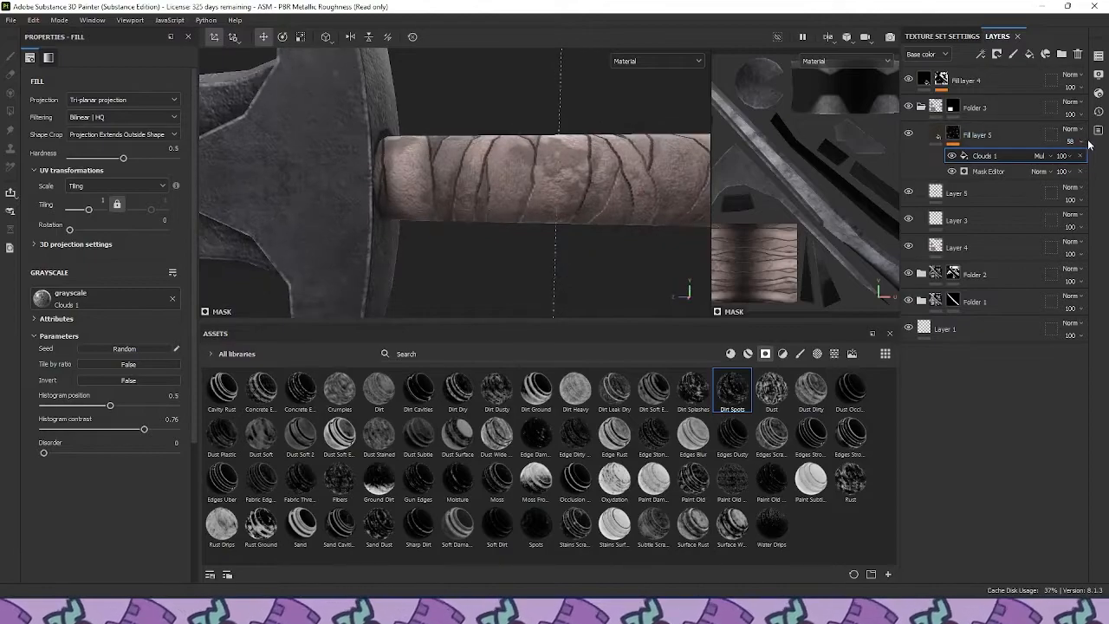
pyautogui.click(1082, 143)
pyautogui.moveTo(1082, 162); pyautogui.dragTo(1071, 163)
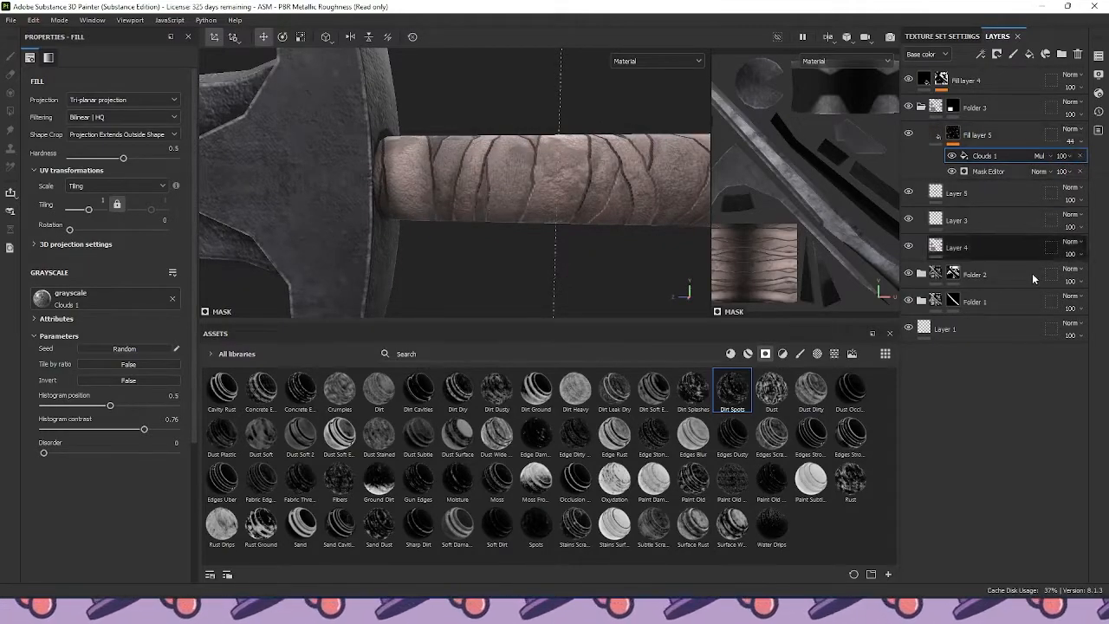
pyautogui.scroll(-5, 516, 172)
pyautogui.keyDown('alt'); pyautogui.moveTo(534, 198); pyautogui.dragTo(480, 149); pyautogui.keyUp('alt')
pyautogui.scroll(3, 485, 146)
pyautogui.click(920, 107)
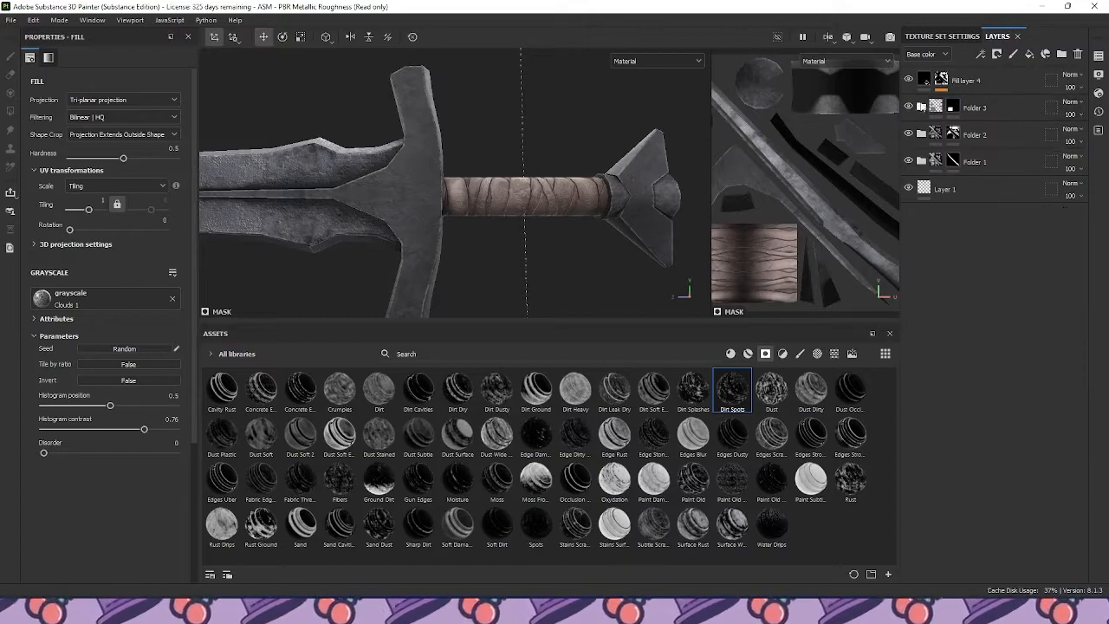
# Add a new paint layer above Folder 3 and choose the Basic Hard brush
pyautogui.click(995, 110)
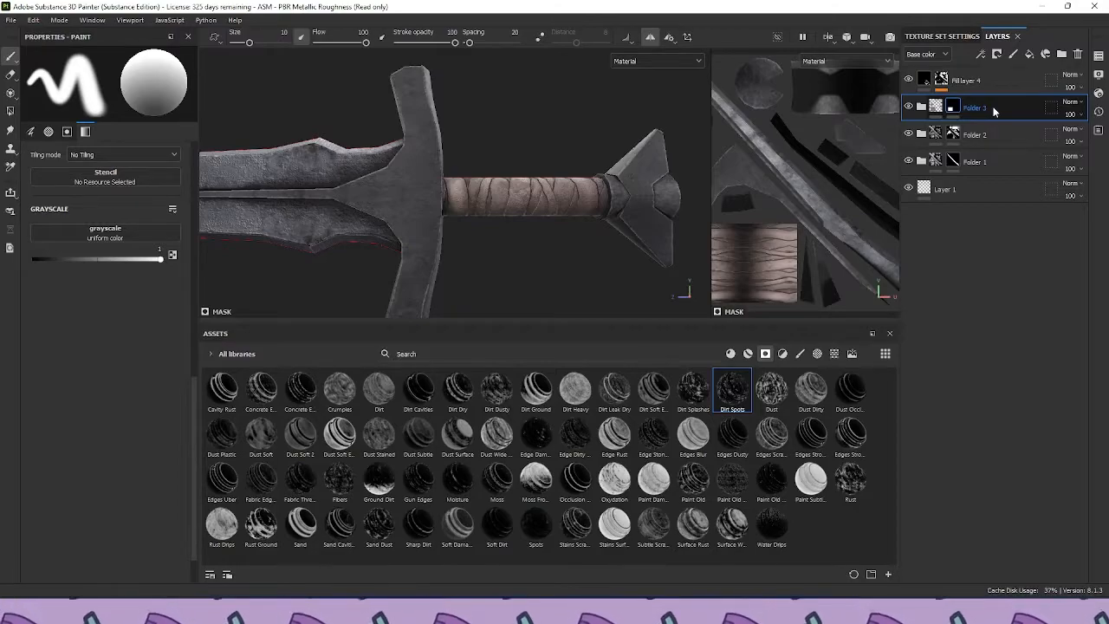
pyautogui.click(1012, 54)
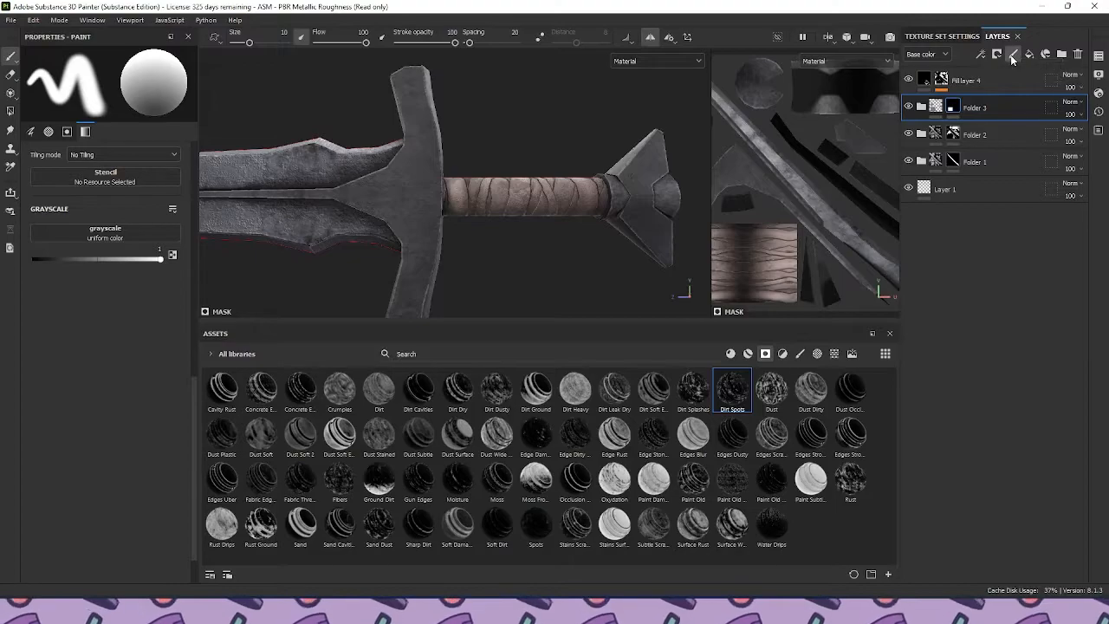
pyautogui.click(799, 353)
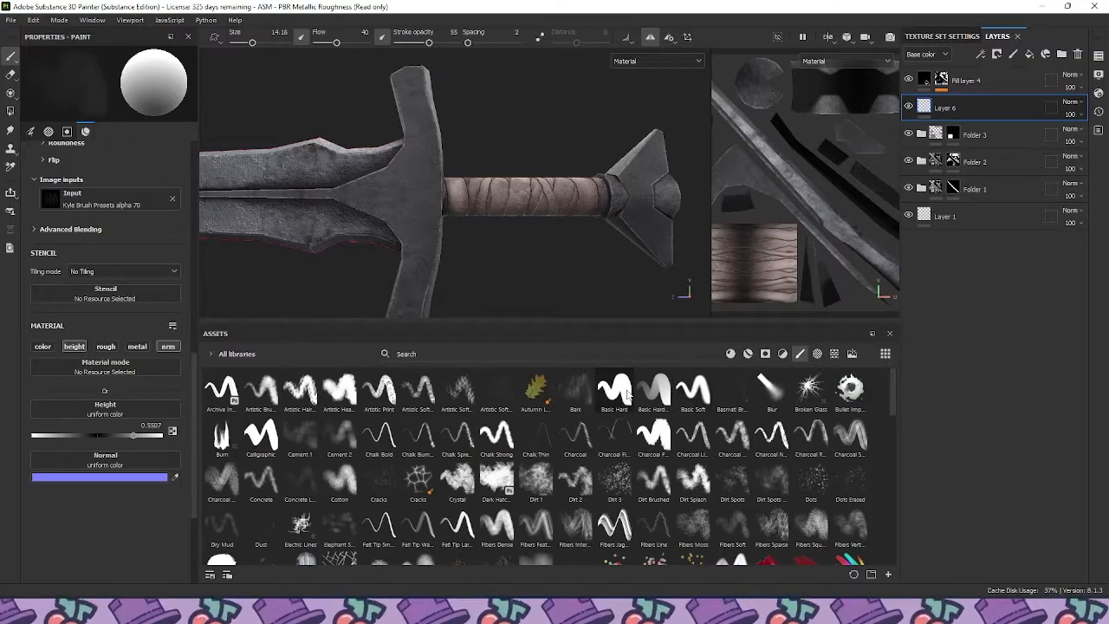
pyautogui.click(627, 394)
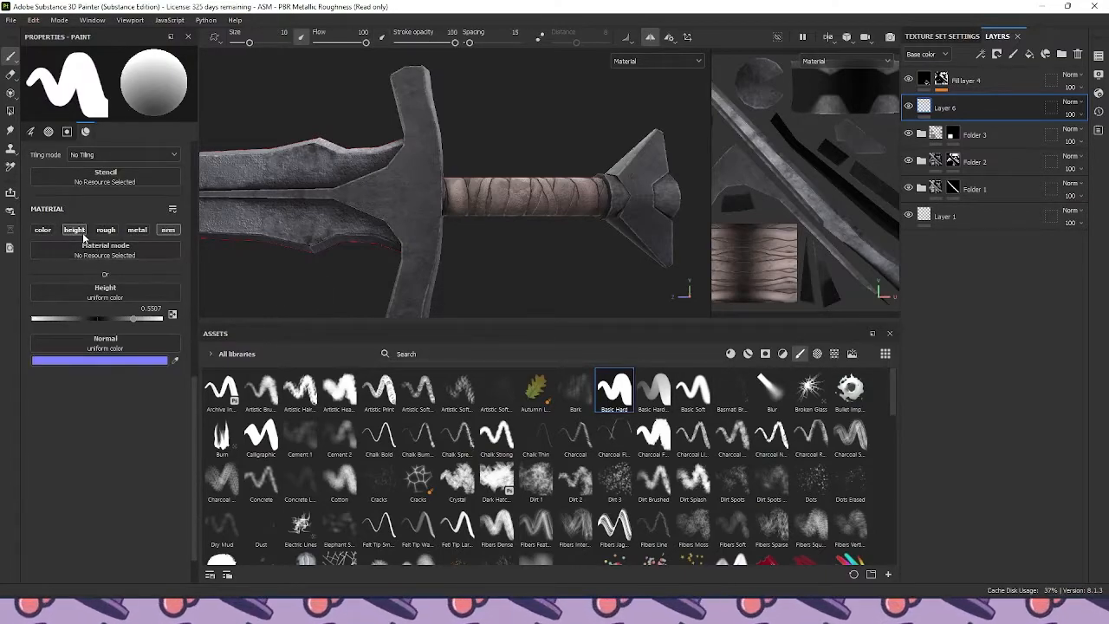
# Set the brush's height to -1 and reduce its size to 2.44 for engraving the crossguard
pyautogui.moveTo(96, 322); pyautogui.dragTo(2, 336)
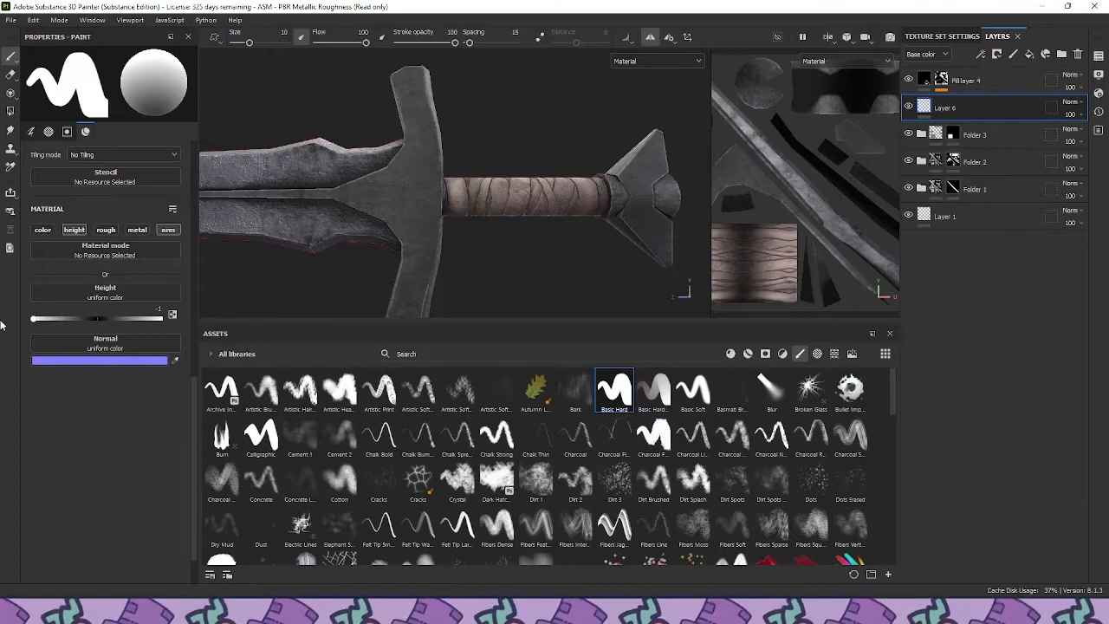
pyautogui.keyDown('alt'); pyautogui.moveTo(439, 94); pyautogui.dragTo(481, 145, button='middle'); pyautogui.keyUp('alt')
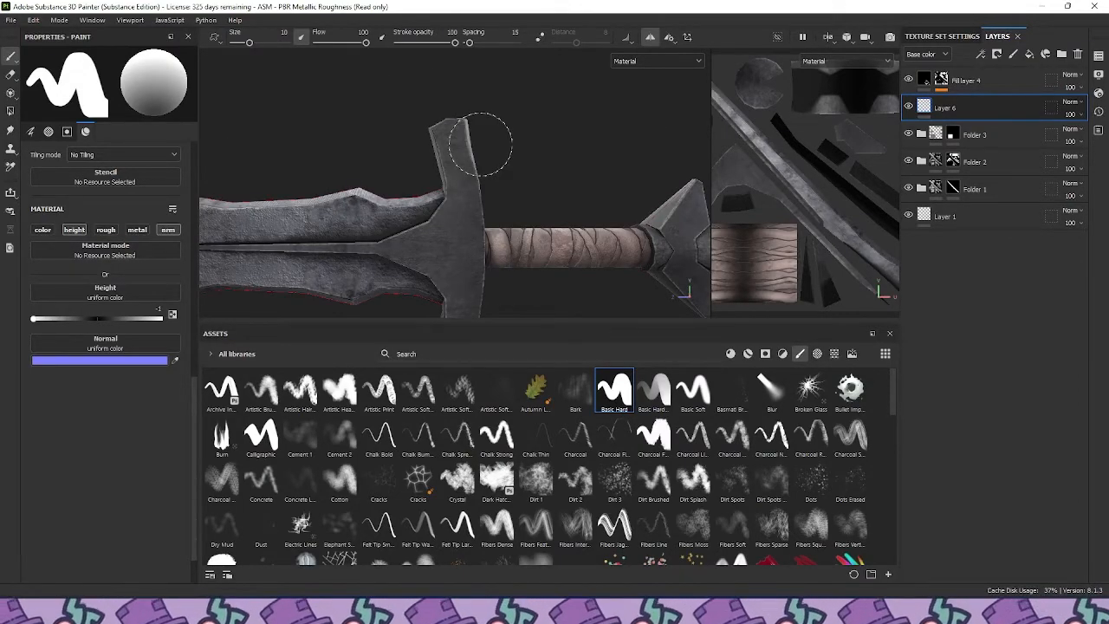
pyautogui.scroll(3, 481, 144)
pyautogui.press('[')
pyautogui.press('[')
pyautogui.press('[')
pyautogui.press('[')
pyautogui.press('[')
pyautogui.press('[')
pyautogui.press('[')
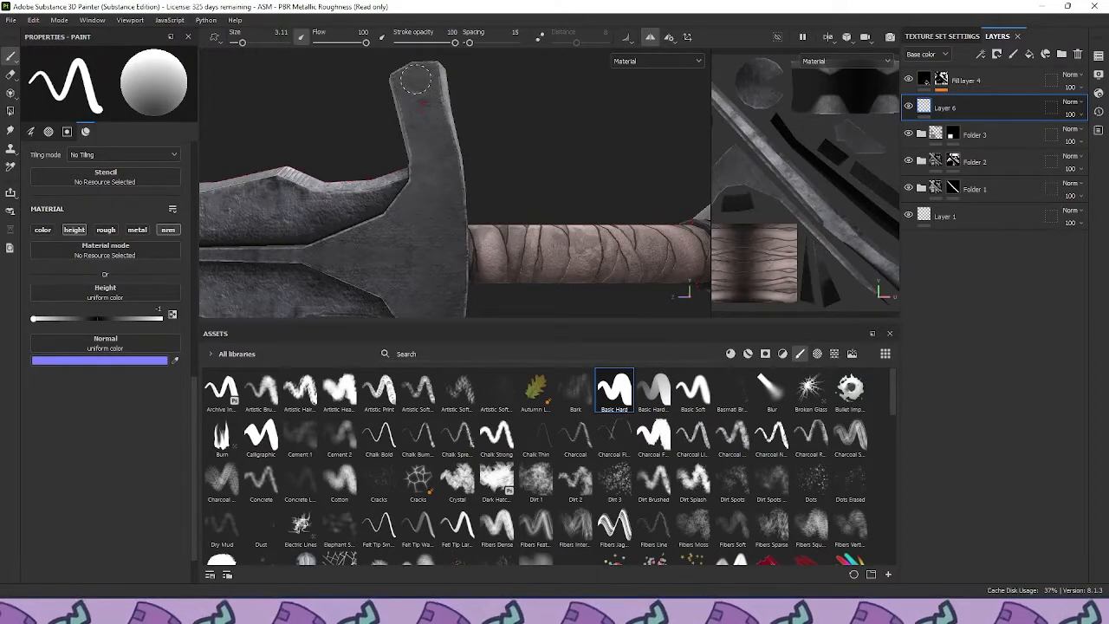
pyautogui.press('[')
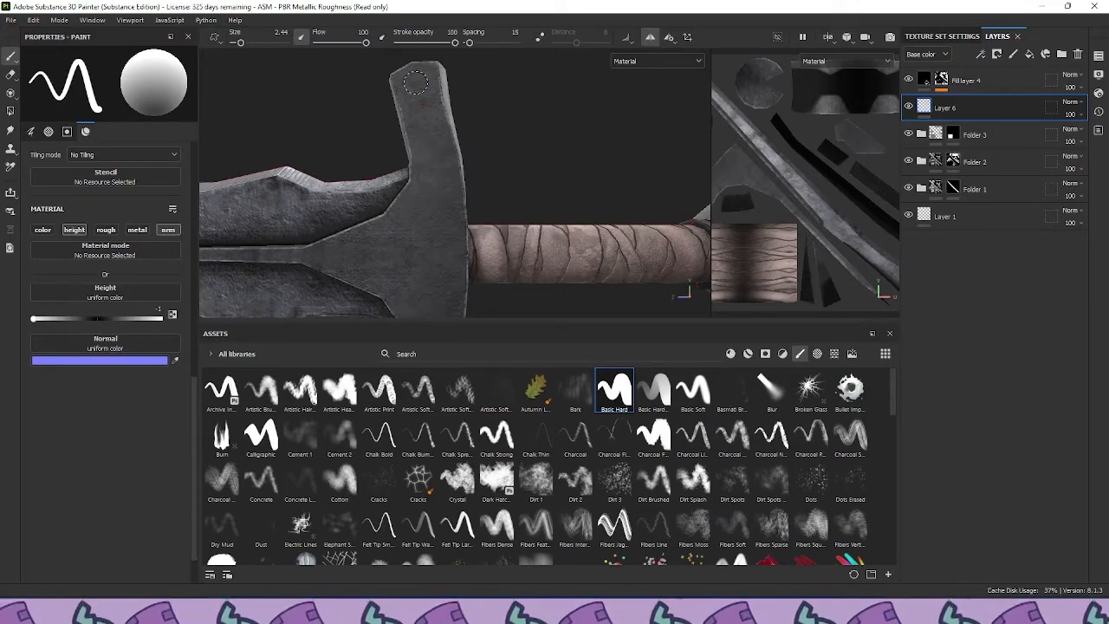
pyautogui.press('shift')
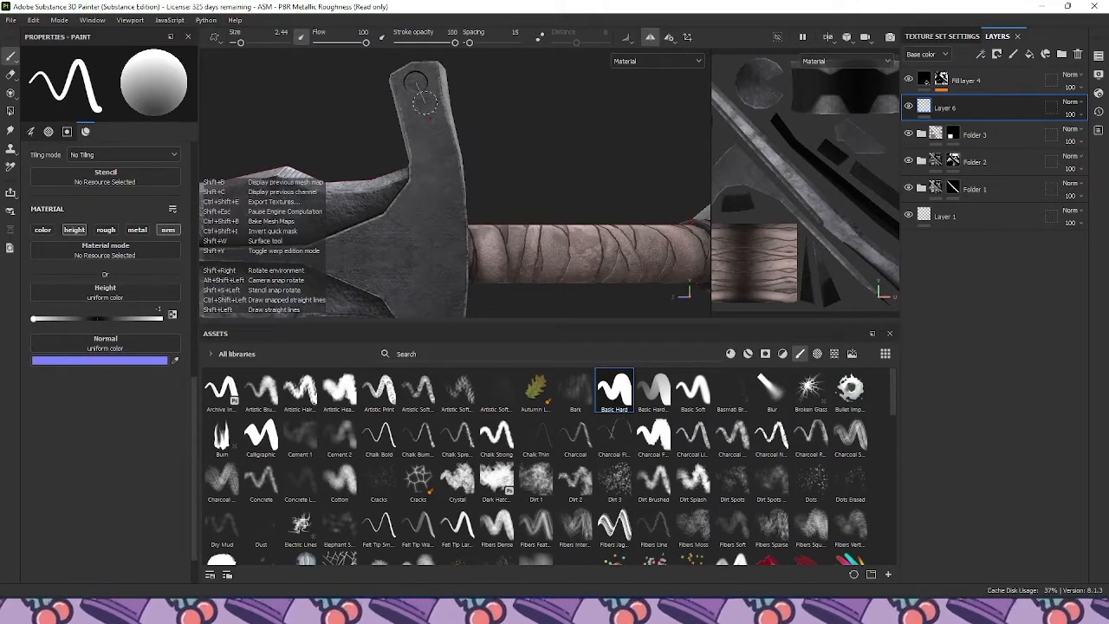
pyautogui.keyDown('shift'); pyautogui.click(425, 121); pyautogui.keyUp('shift')
pyautogui.keyDown('shift'); pyautogui.click(437, 175); pyautogui.keyUp('shift')
pyautogui.keyDown('shift'); pyautogui.click(440, 253); pyautogui.keyUp('shift')
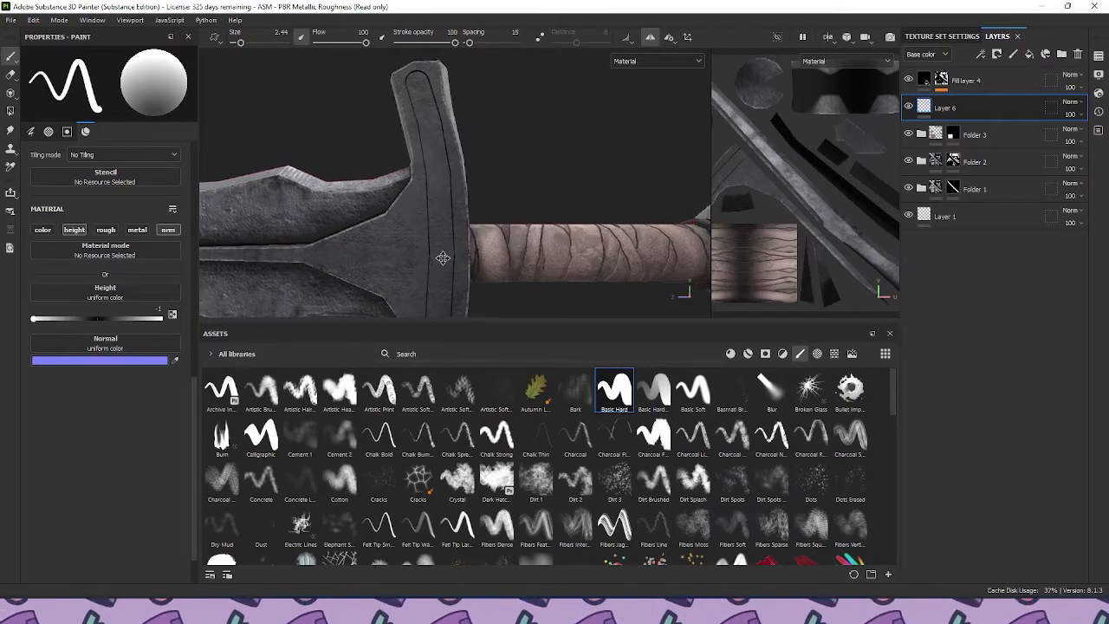
pyautogui.keyDown('alt'); pyautogui.moveTo(441, 258); pyautogui.dragTo(465, 249, button='middle'); pyautogui.keyUp('alt')
pyautogui.hotkey('ctrl', 'z')
pyautogui.hotkey('ctrl', 'z')
pyautogui.hotkey('ctrl', 'z')
# Engrave a groove from the tip of the crossguard's arm along its grip-side edge to the centre, using connected straight strokes
pyautogui.keyDown('alt'); pyautogui.moveTo(454, 179); pyautogui.dragTo(450, 165); pyautogui.keyUp('alt')
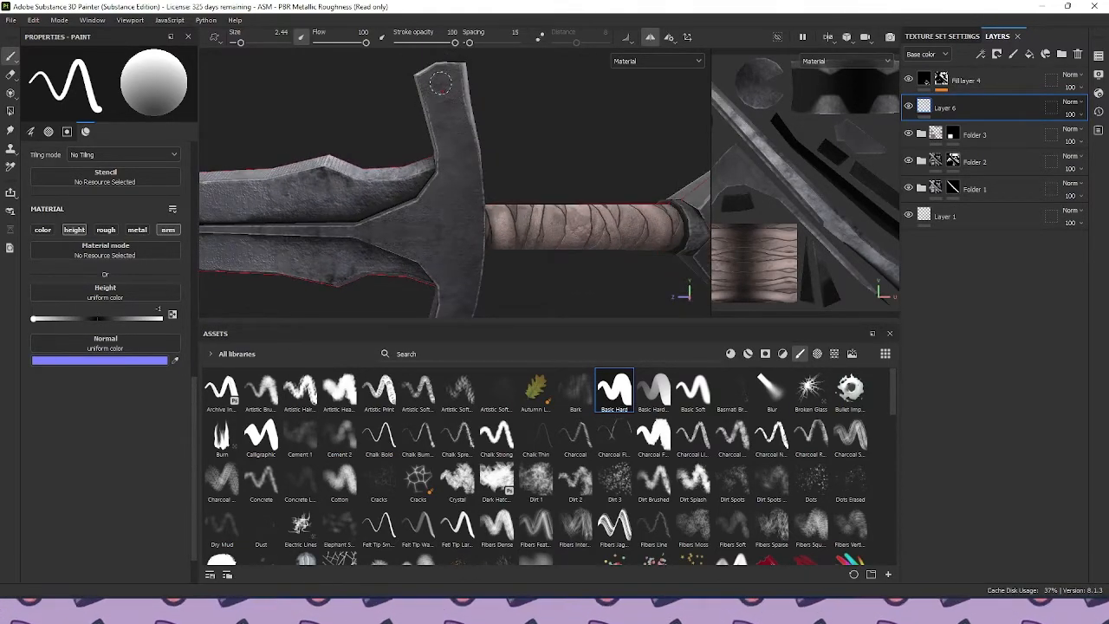
pyautogui.click(440, 83)
pyautogui.keyDown('shift'); pyautogui.click(446, 97); pyautogui.keyUp('shift')
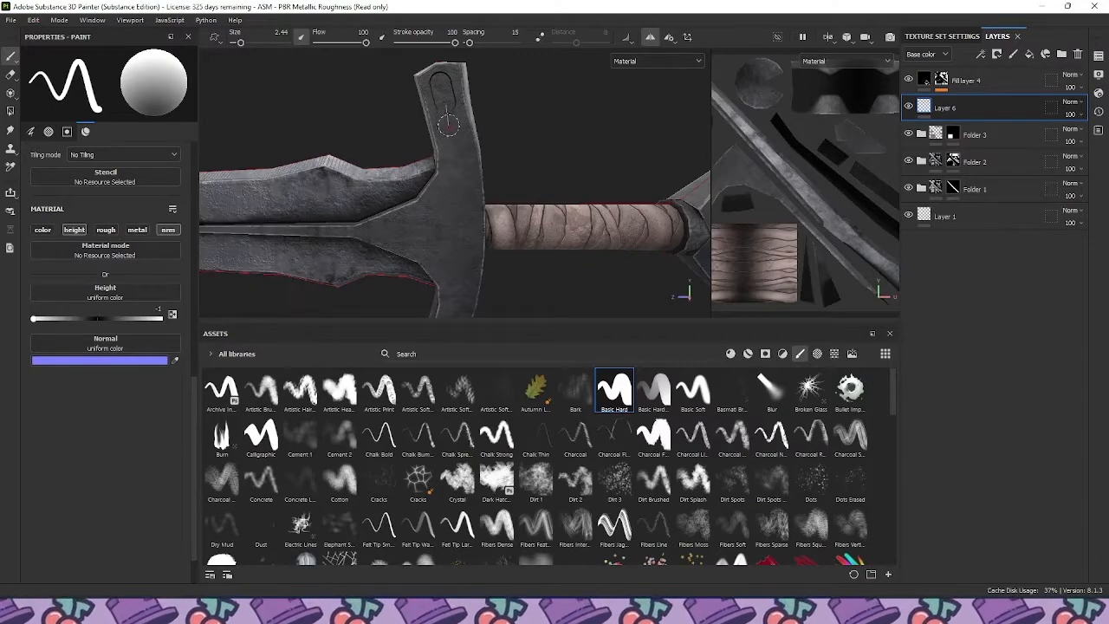
pyautogui.keyDown('shift'); pyautogui.click(458, 147); pyautogui.keyUp('shift')
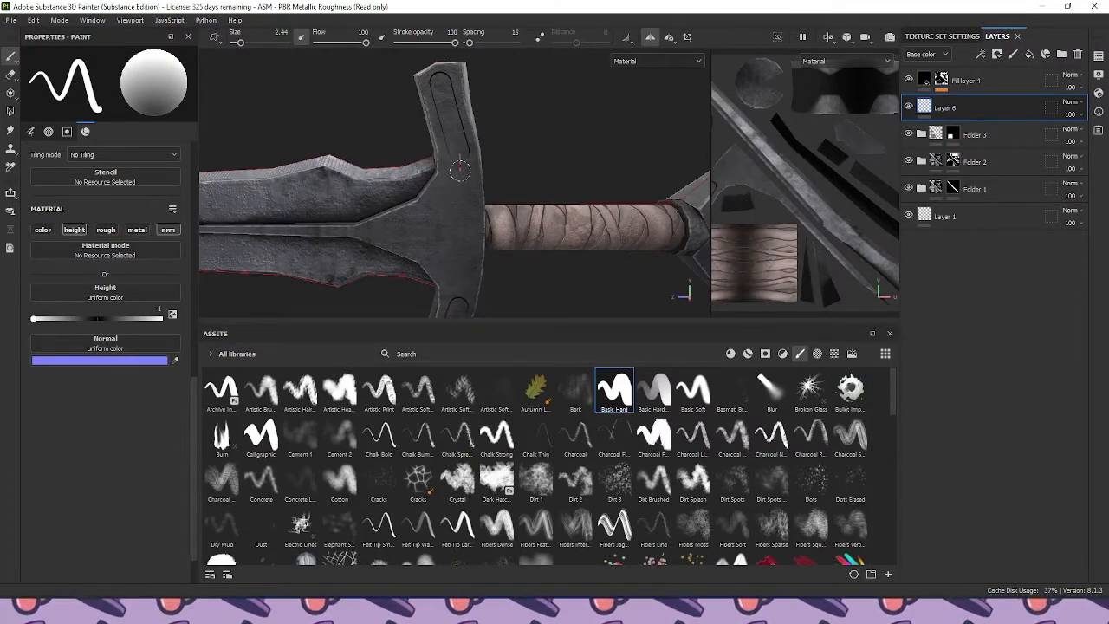
pyautogui.keyDown('shift'); pyautogui.click(462, 232); pyautogui.keyUp('shift')
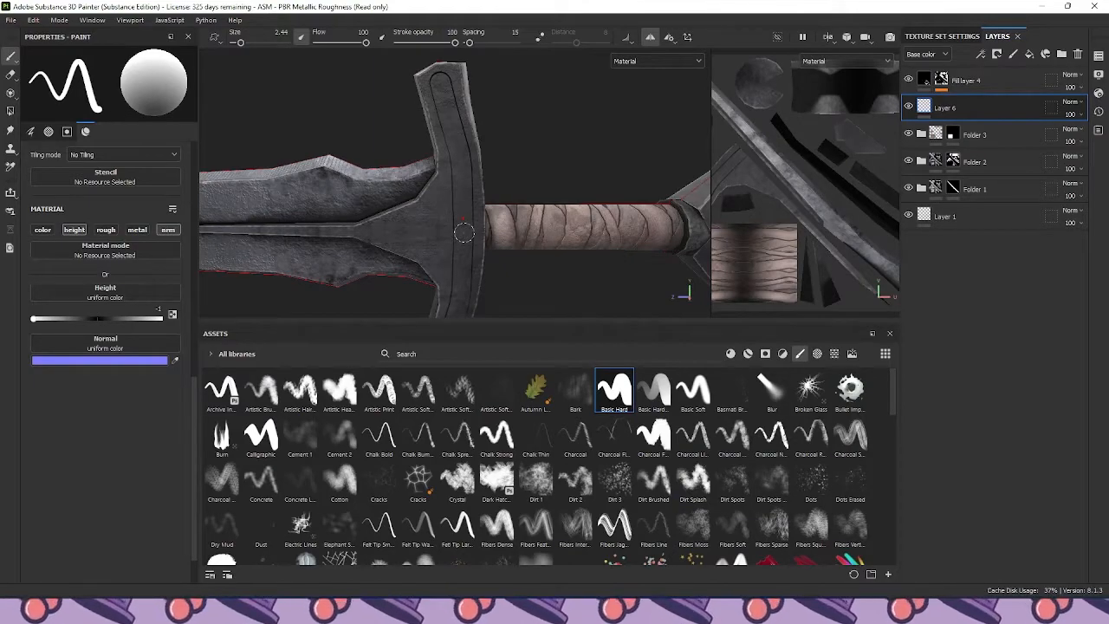
# Engrave the crossguard's blade-side groove parallel to its edge towards the central point, undoing the stray closing strokes
pyautogui.keyDown('alt'); pyautogui.moveTo(460, 232); pyautogui.dragTo(482, 185, button='middle'); pyautogui.keyUp('alt')
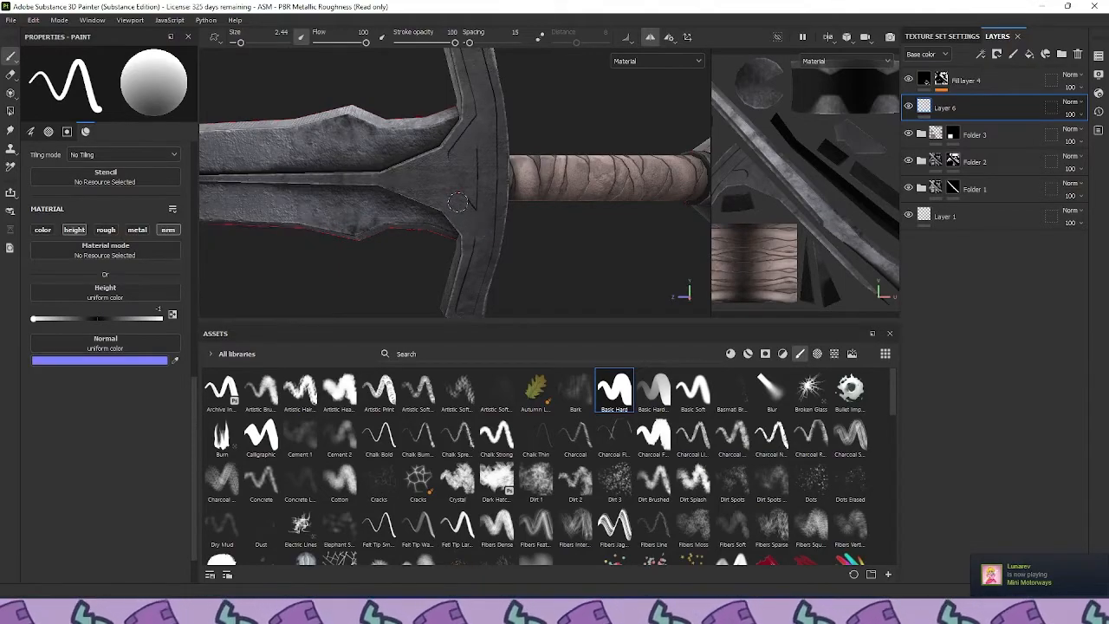
pyautogui.keyDown('shift'); pyautogui.click(409, 181); pyautogui.keyUp('shift')
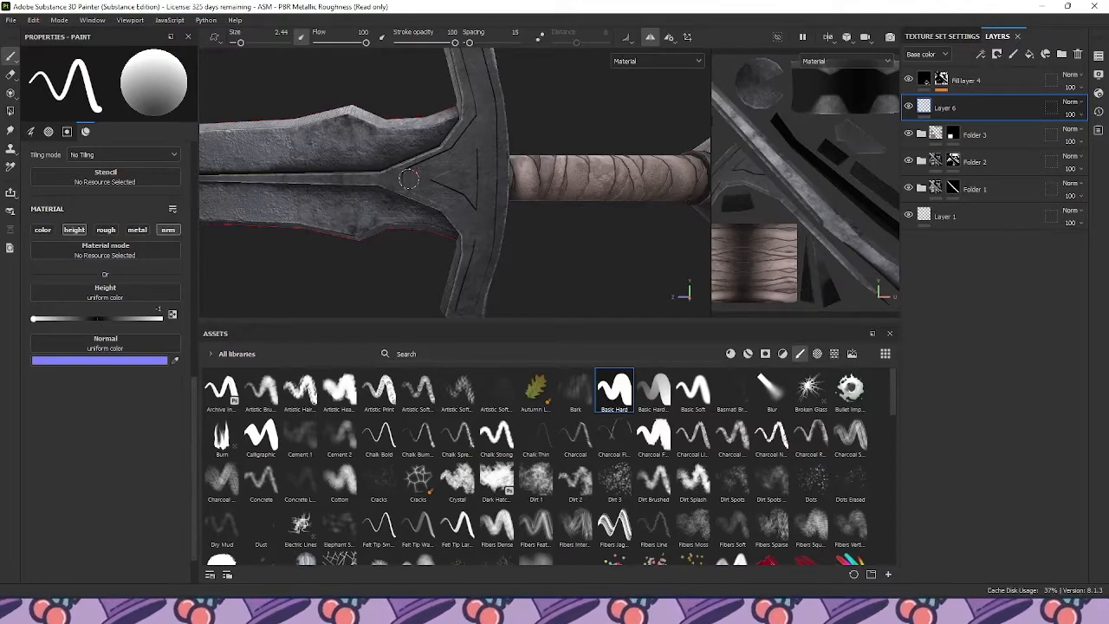
pyautogui.hotkey('ctrl', 'z')
pyautogui.click(460, 192)
pyautogui.hotkey('ctrl', 'z')
pyautogui.keyDown('alt'); pyautogui.moveTo(461, 171); pyautogui.dragTo(470, 145); pyautogui.keyUp('alt')
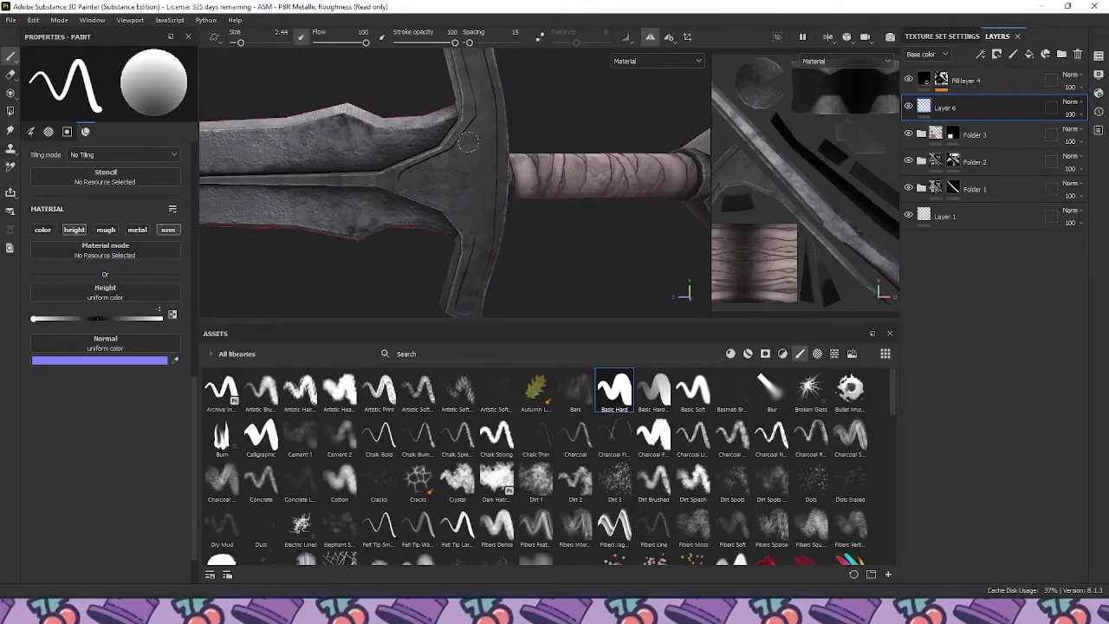
pyautogui.scroll(4, 469, 146)
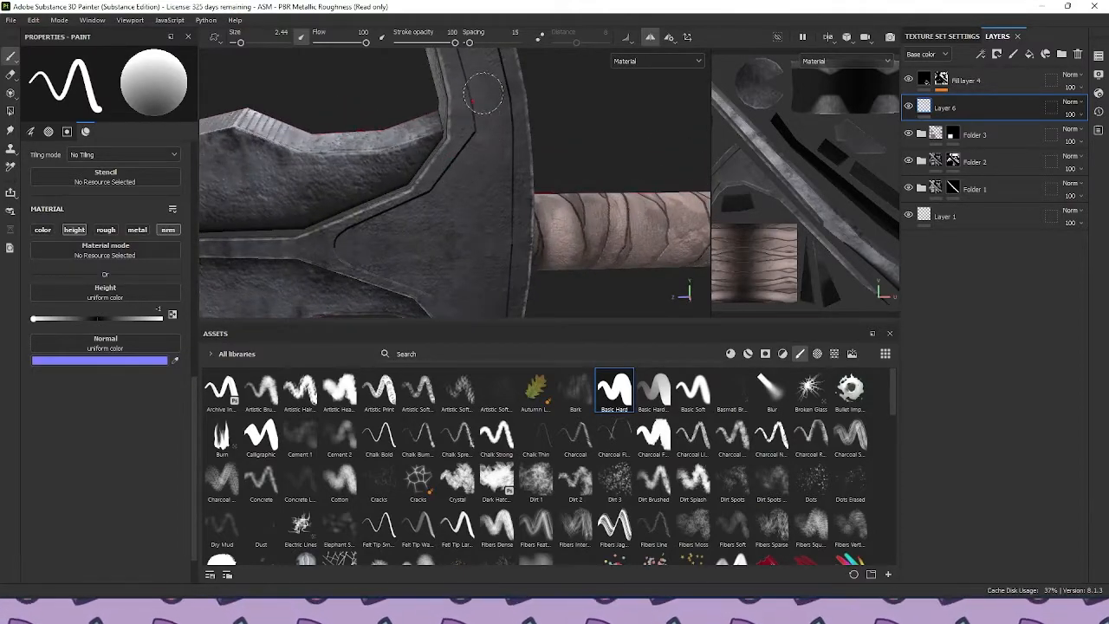
pyautogui.scroll(-3, 485, 76)
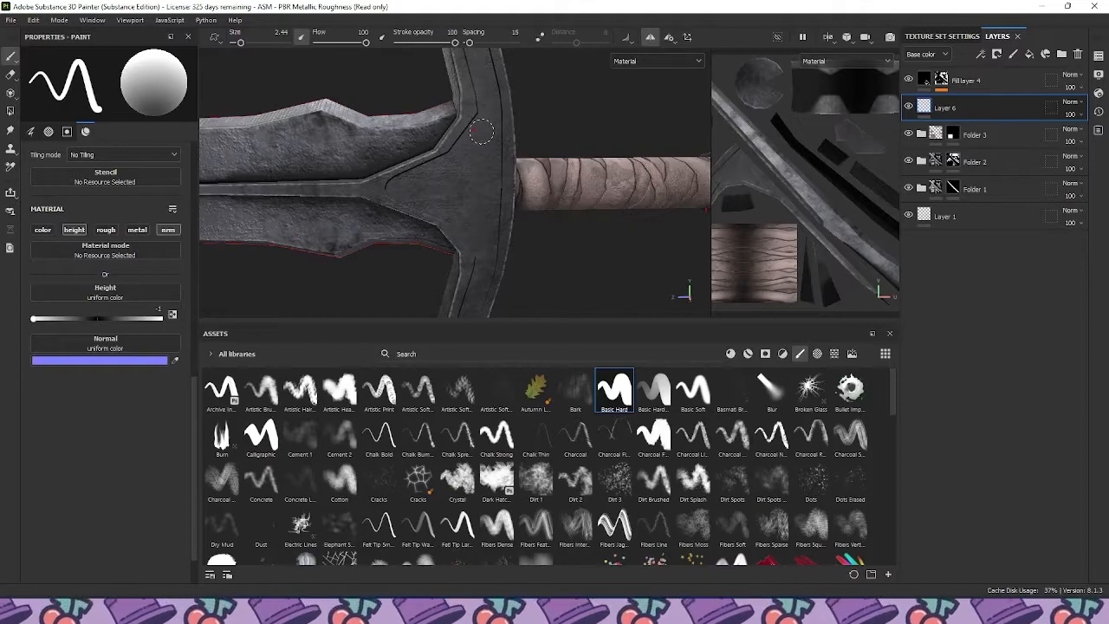
# Reduce the brush size to 1.35 and set its height to -1 for the crossguard grooves
pyautogui.press('[')
pyautogui.press('p')
pyautogui.click(477, 127)
pyautogui.press('[')
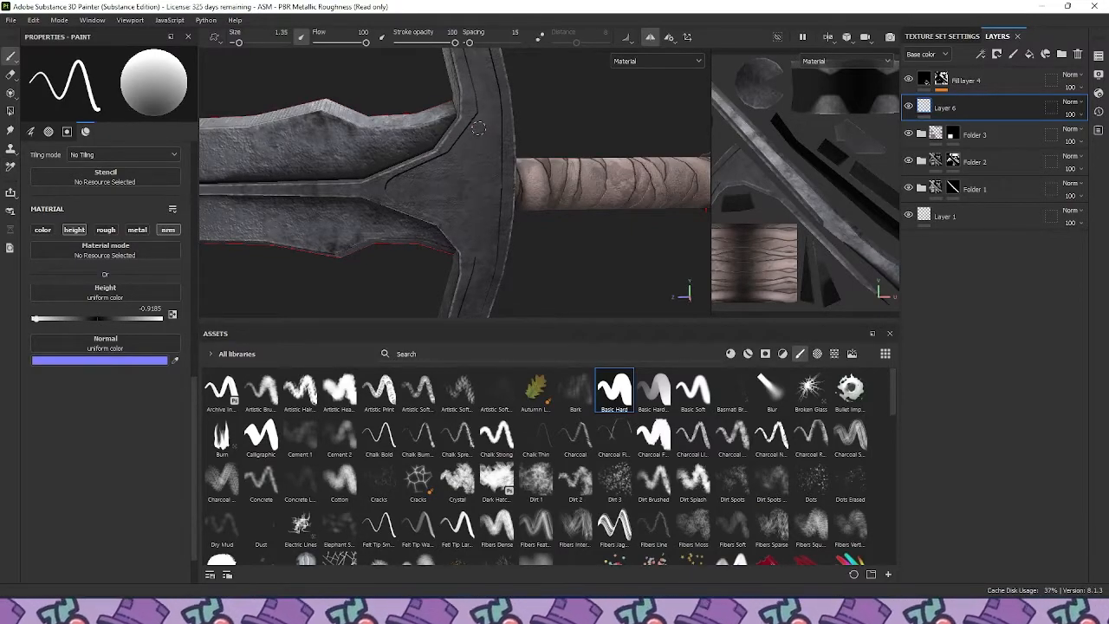
pyautogui.moveTo(34, 319); pyautogui.dragTo(3, 324)
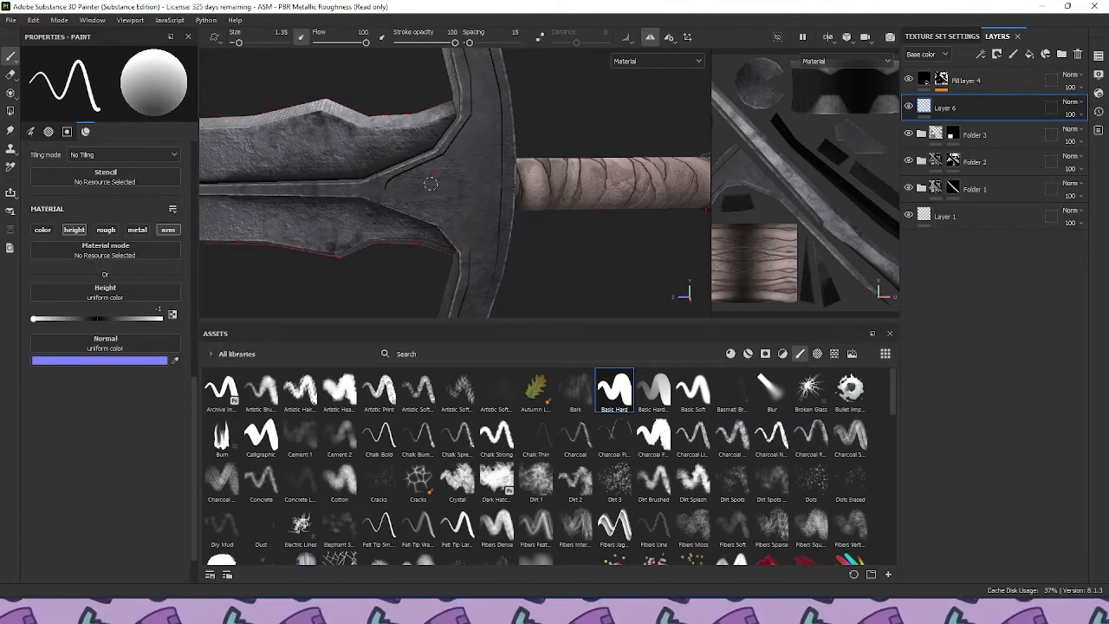
# Try to engrave an outline groove on the pommel's fin with connected straight strokes, and undo those strokes
pyautogui.scroll(-4, 431, 183)
pyautogui.keyDown('alt'); pyautogui.moveTo(455, 82); pyautogui.dragTo(463, 90, button='middle'); pyautogui.keyUp('alt')
pyautogui.moveTo(463, 90)
pyautogui.keyDown('alt'); pyautogui.mouseDown()
pyautogui.moveTo(505, 98)
pyautogui.moveTo(525, 77)
pyautogui.moveTo(472, 49)
pyautogui.moveTo(480, 116)
pyautogui.mouseUp(); pyautogui.keyUp('alt')
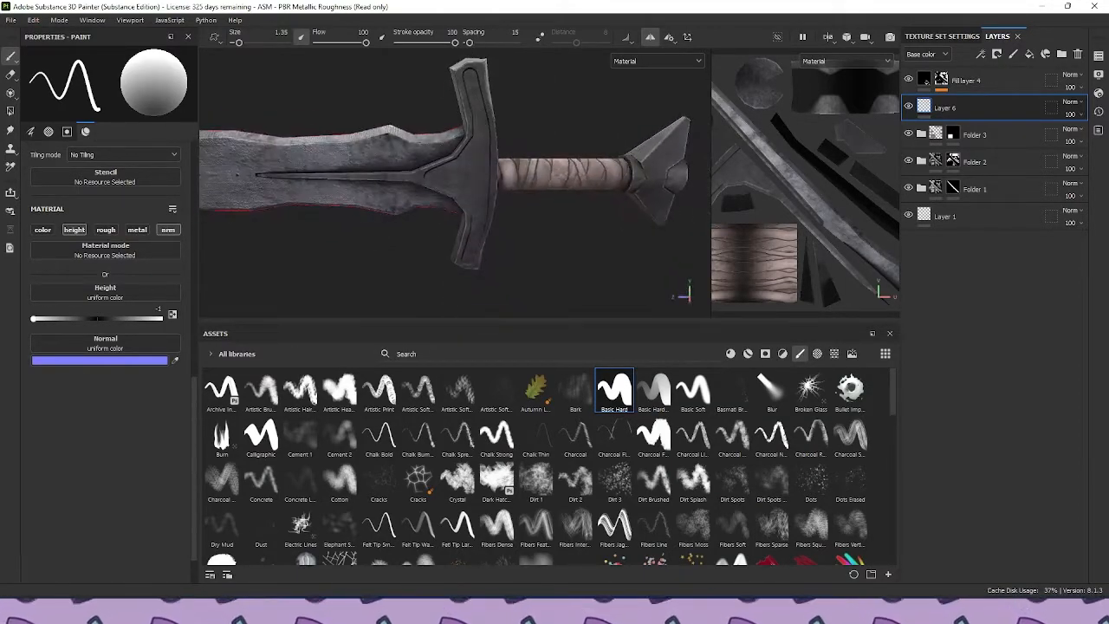
pyautogui.keyDown('alt'); pyautogui.moveTo(488, 85); pyautogui.dragTo(453, 83, button='middle'); pyautogui.keyUp('alt')
pyautogui.scroll(3, 582, 105)
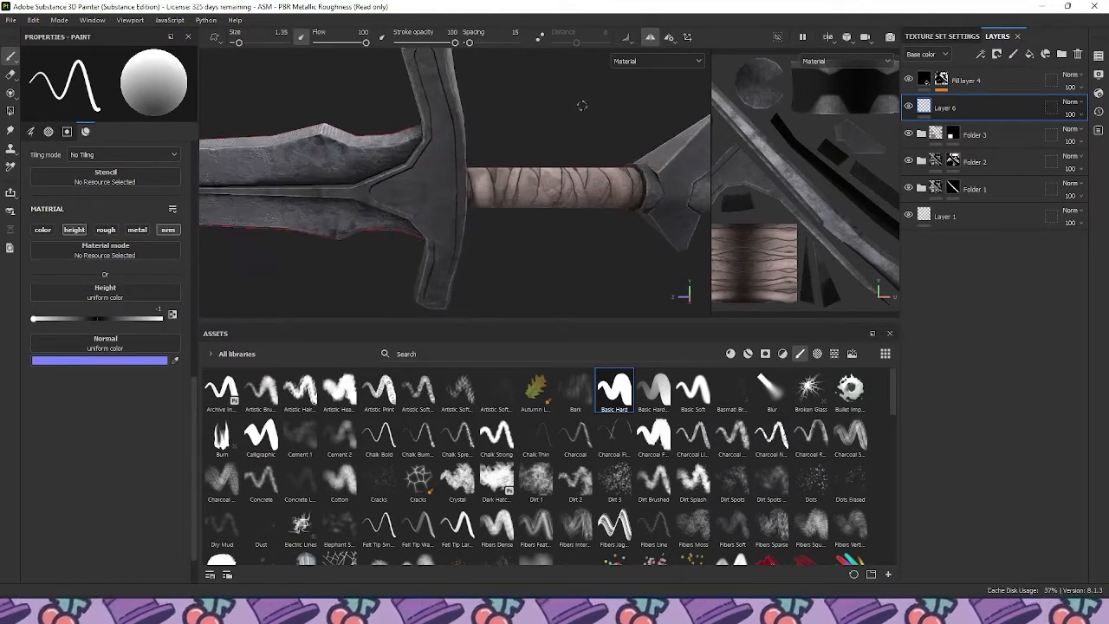
pyautogui.keyDown('alt'); pyautogui.moveTo(593, 116); pyautogui.dragTo(390, 117, button='middle'); pyautogui.keyUp('alt')
pyautogui.scroll(3, 437, 133)
pyautogui.keyDown('alt'); pyautogui.moveTo(522, 161); pyautogui.dragTo(347, 154, button='middle'); pyautogui.keyUp('alt')
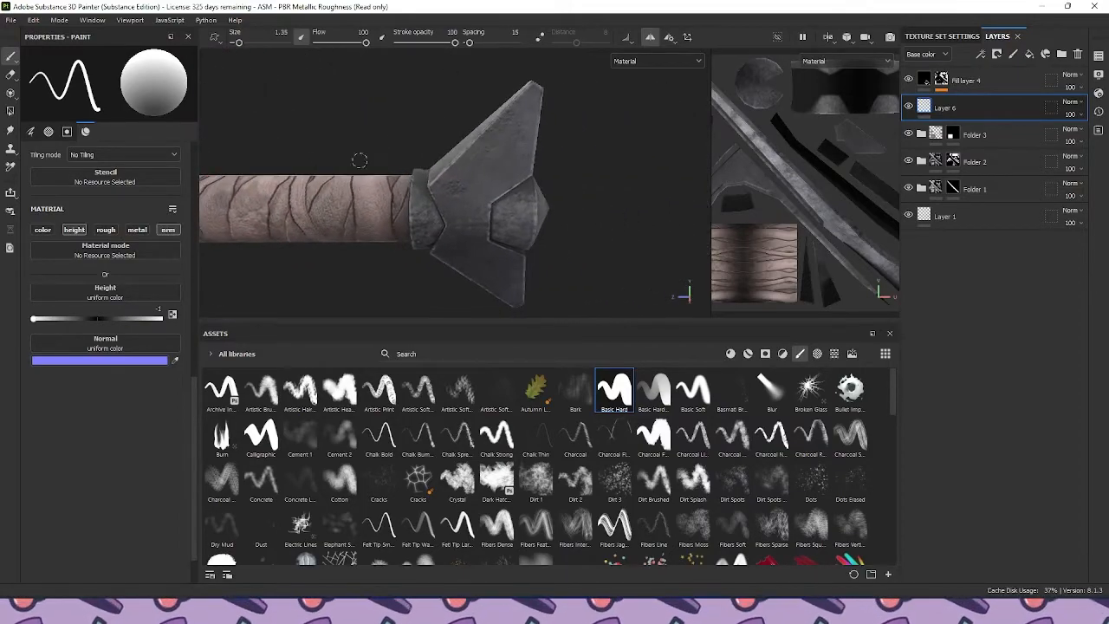
pyautogui.scroll(1, 458, 199)
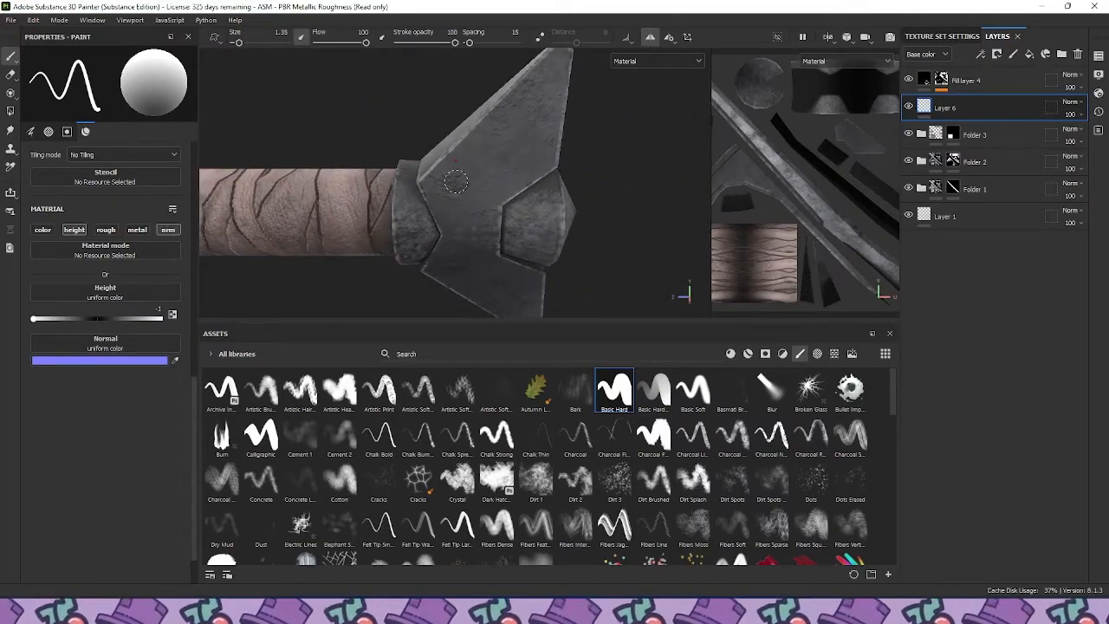
pyautogui.keyDown('alt'); pyautogui.moveTo(456, 184); pyautogui.dragTo(457, 182); pyautogui.keyUp('alt')
pyautogui.scroll(-1, 457, 182)
pyautogui.click(457, 182)
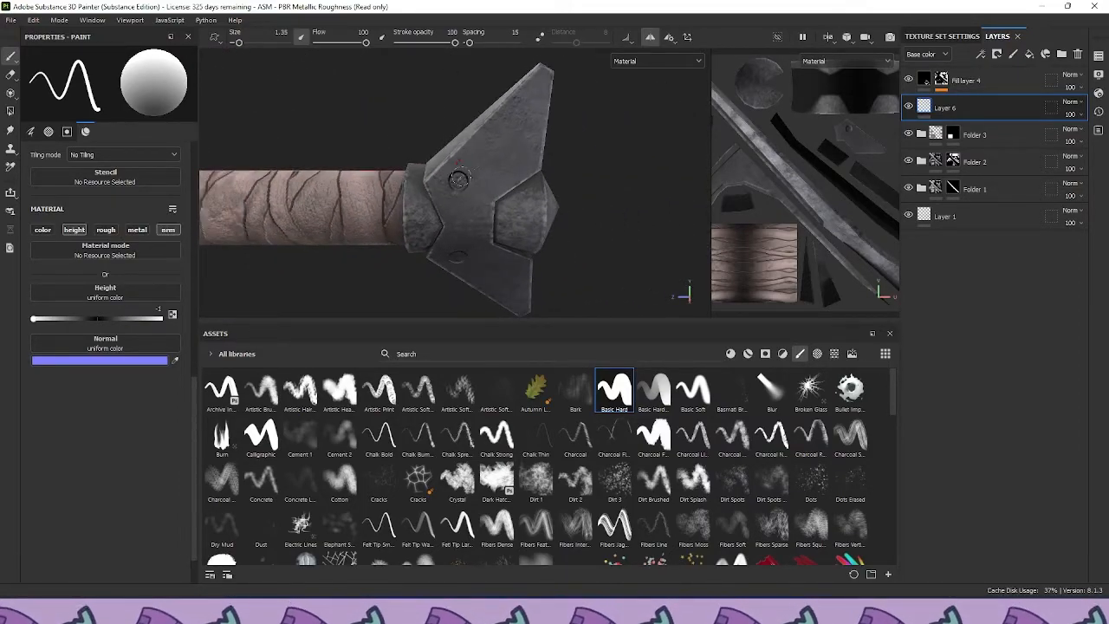
pyautogui.keyDown('shift'); pyautogui.click(538, 89); pyautogui.keyUp('shift')
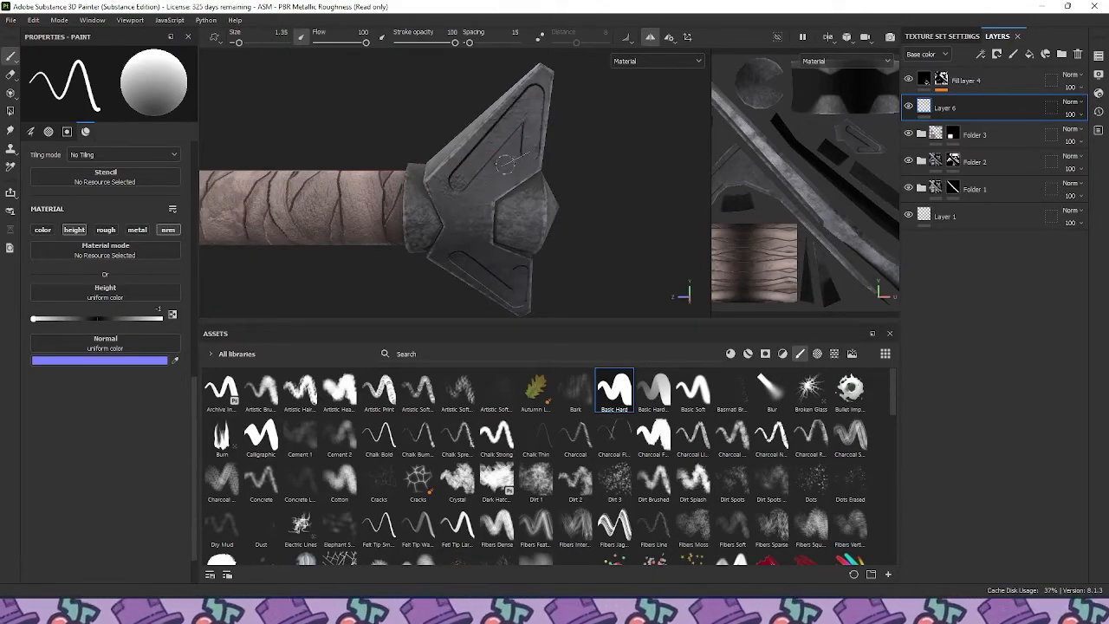
pyautogui.keyDown('shift'); pyautogui.click(480, 192); pyautogui.keyUp('shift')
pyautogui.hotkey('ctrl', 'z')
pyautogui.hotkey('ctrl', 'z')
pyautogui.hotkey('ctrl', 'z')
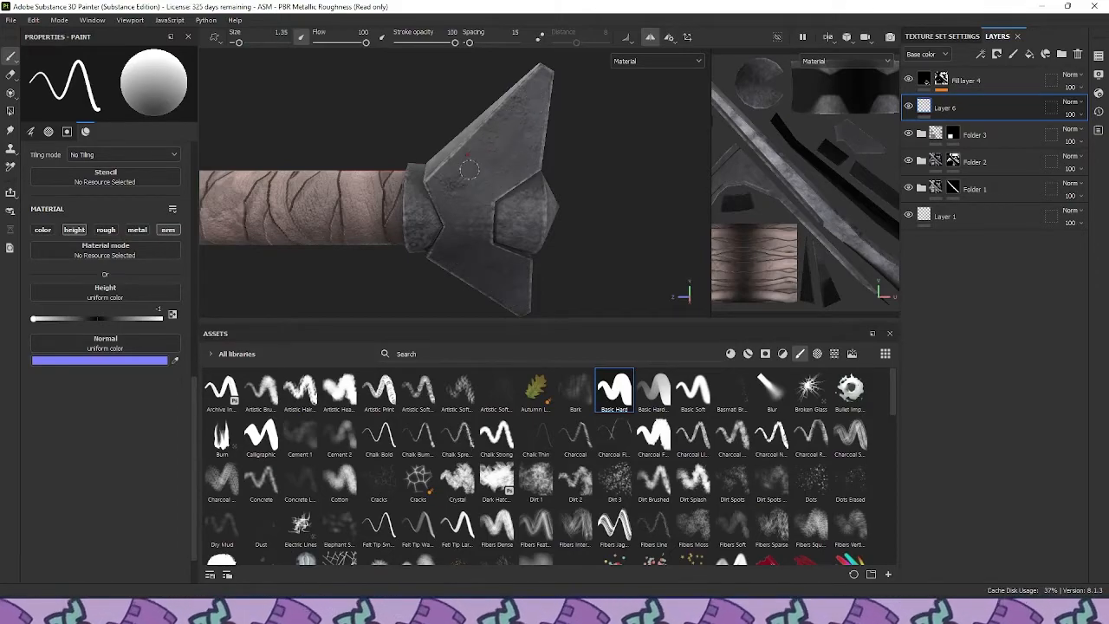
pyautogui.keyDown('alt'); pyautogui.moveTo(457, 180); pyautogui.dragTo(455, 183); pyautogui.keyUp('alt')
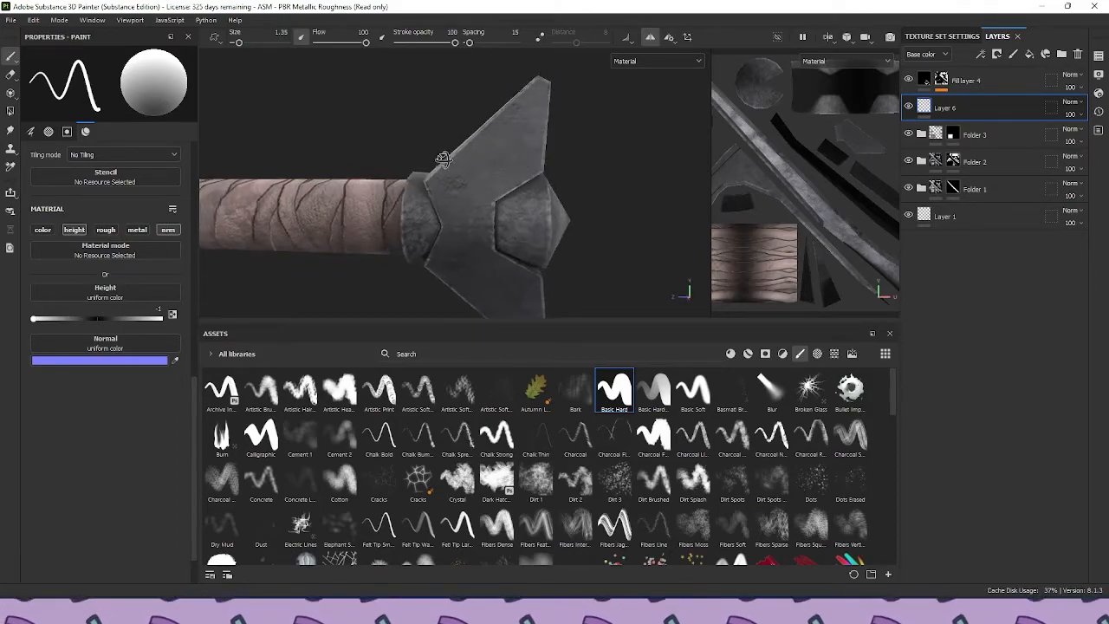
pyautogui.keyDown('shift'); pyautogui.click(525, 112); pyautogui.keyUp('shift')
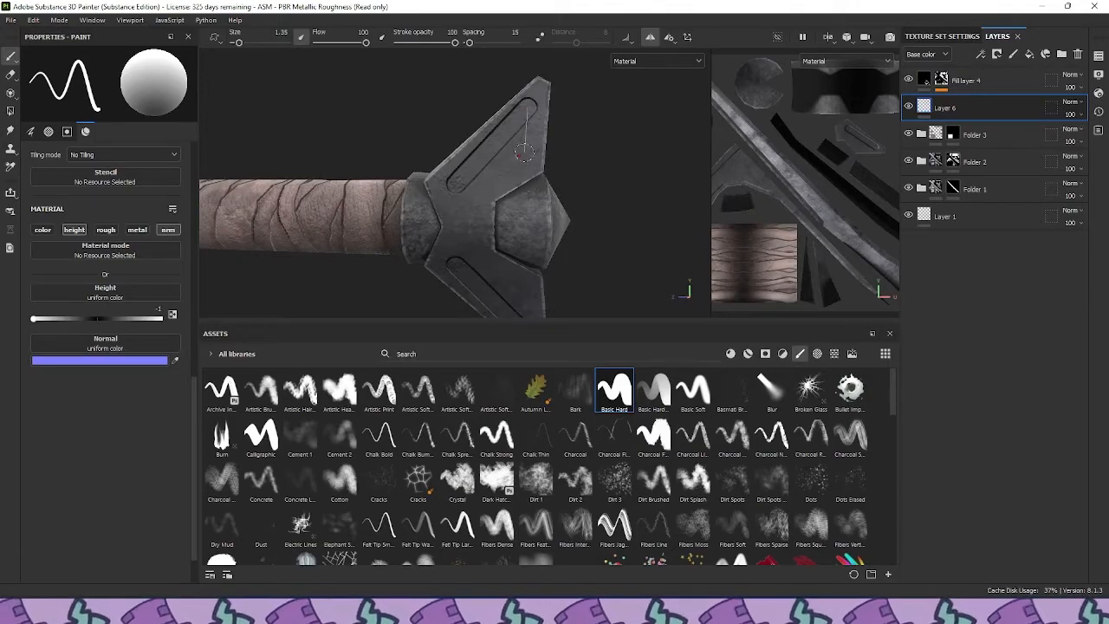
pyautogui.keyDown('shift'); pyautogui.click(524, 153); pyautogui.keyUp('shift')
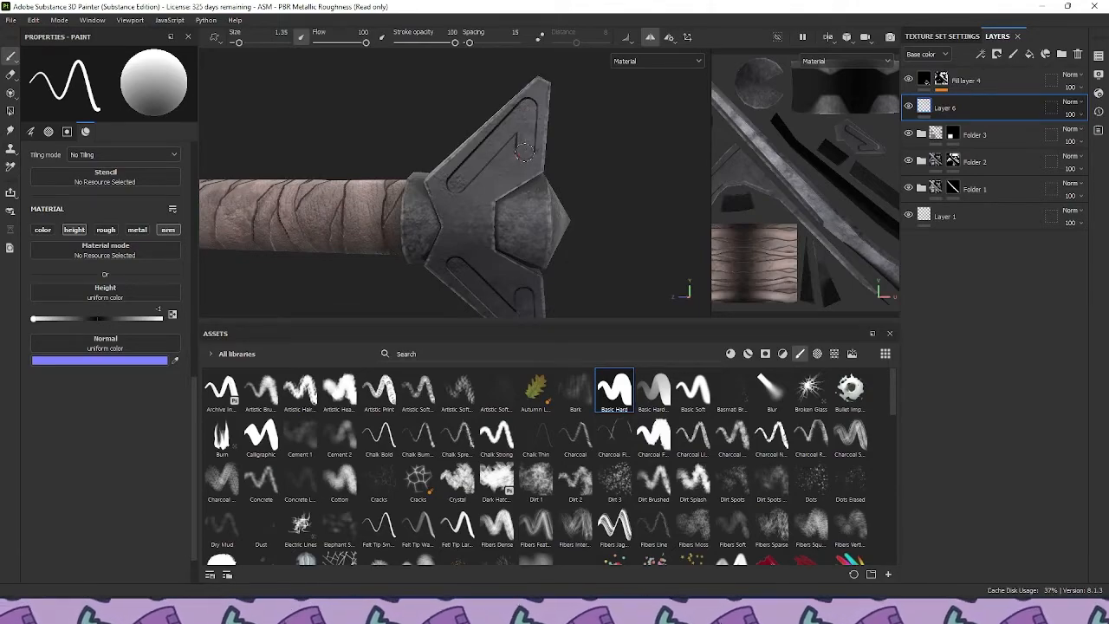
pyautogui.keyDown('shift'); pyautogui.click(475, 190); pyautogui.keyUp('shift')
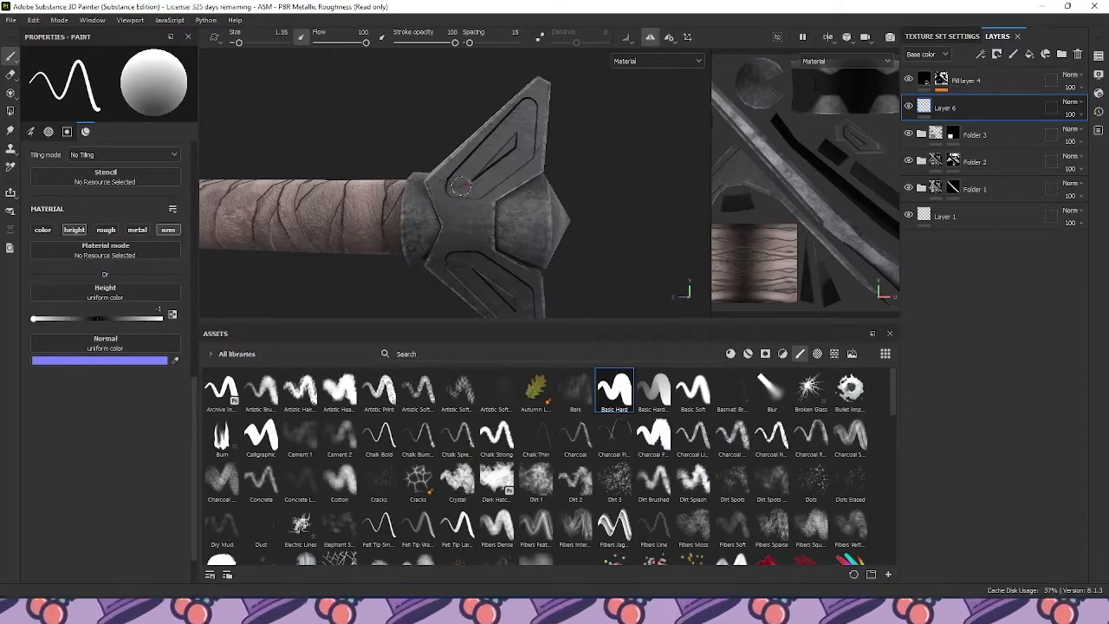
pyautogui.moveTo(514, 136)
pyautogui.keyDown('alt'); pyautogui.mouseDown()
pyautogui.moveTo(501, 168)
pyautogui.moveTo(509, 147)
pyautogui.mouseUp(); pyautogui.keyUp('alt')
pyautogui.hotkey('ctrl', 'z')
pyautogui.hotkey('ctrl', 'z')
pyautogui.hotkey('ctrl', 'z')
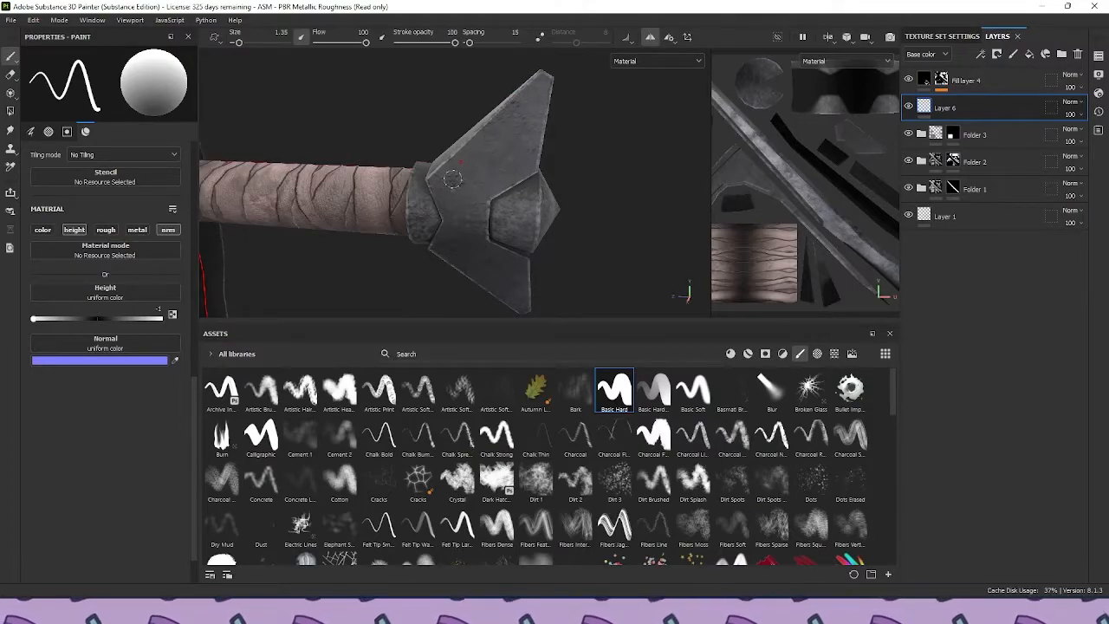
# Engrave a closed four-sided groove inside the pommel's fin, following its edges with connected straight strokes
pyautogui.press('shift')
pyautogui.keyDown('shift'); pyautogui.click(532, 103); pyautogui.keyUp('shift')
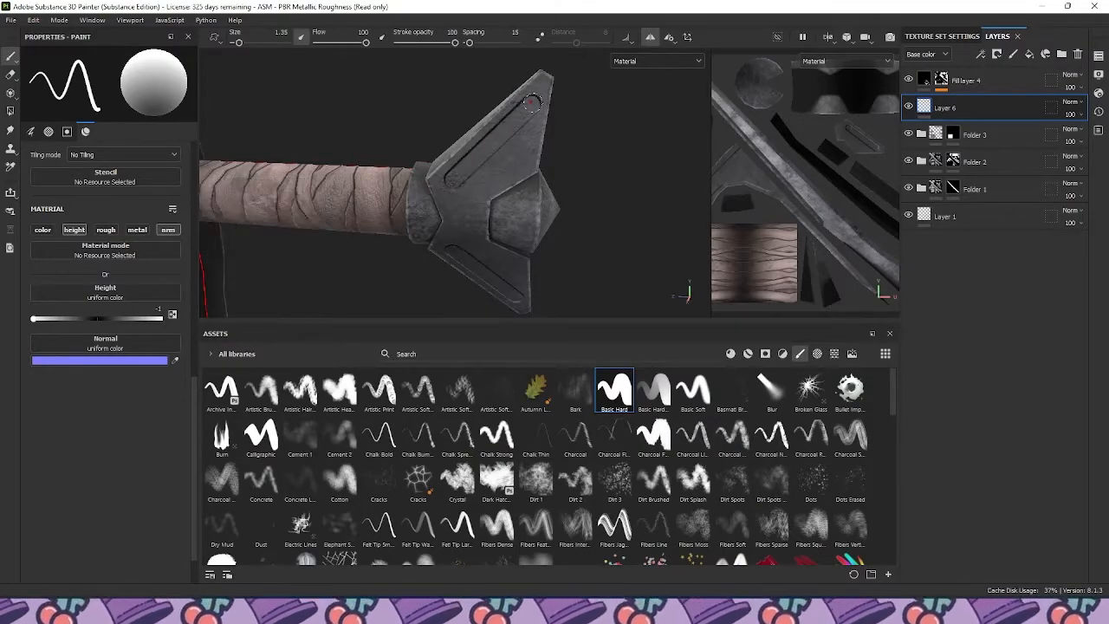
pyautogui.keyDown('shift'); pyautogui.click(519, 154); pyautogui.keyUp('shift')
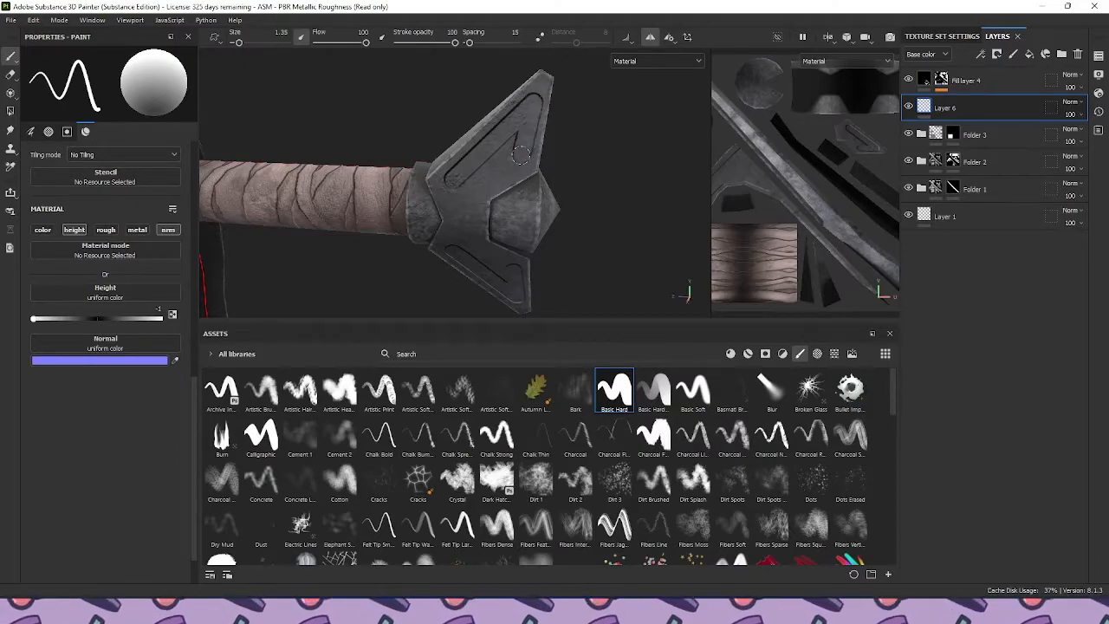
pyautogui.keyDown('shift'); pyautogui.click(478, 188); pyautogui.keyUp('shift')
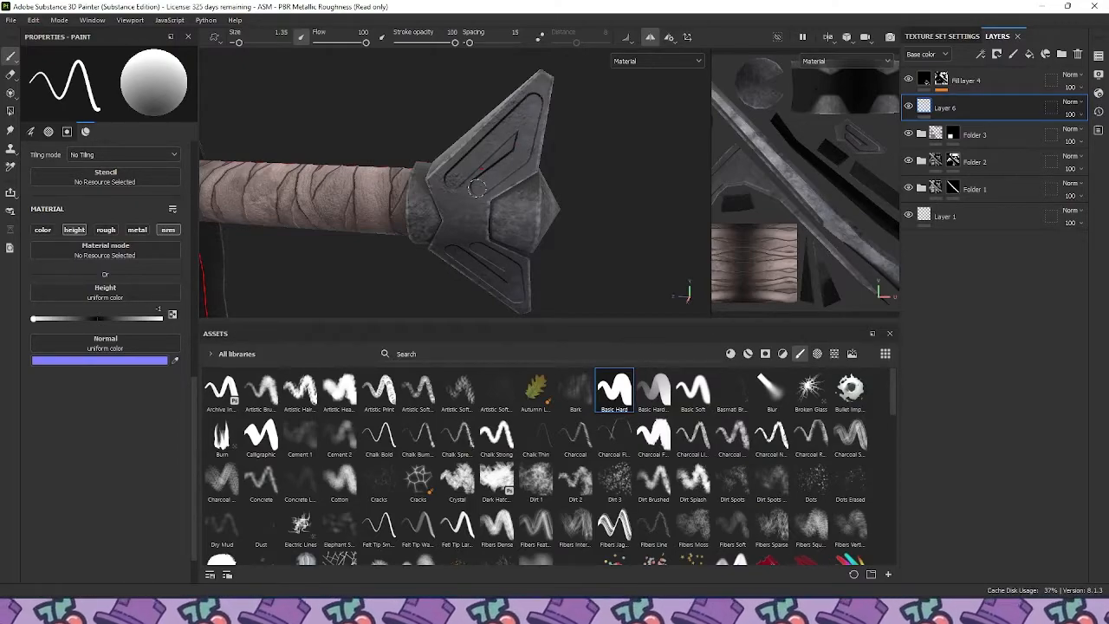
pyautogui.keyDown('shift'); pyautogui.click(451, 184); pyautogui.keyUp('shift')
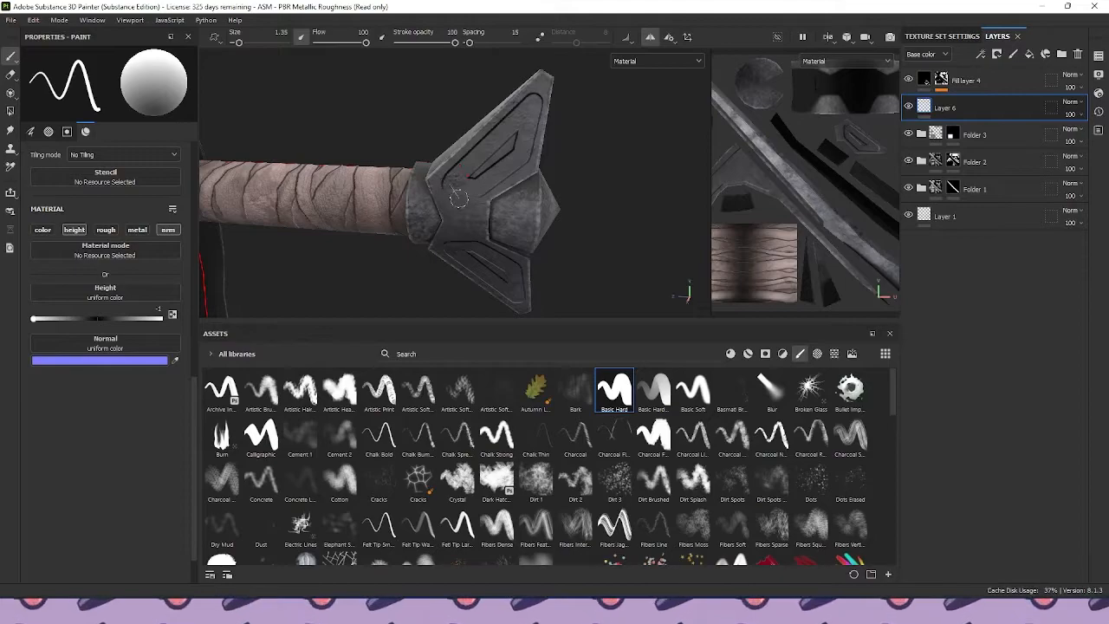
pyautogui.hotkey('ctrl', 'z')
pyautogui.hotkey('ctrl', 'z')
pyautogui.hotkey('ctrl', 'z')
# Set the brush's height to 0 for detailing the crossguard
pyautogui.moveTo(514, 140)
pyautogui.keyDown('alt'); pyautogui.mouseDown()
pyautogui.moveTo(532, 82)
pyautogui.moveTo(545, 151)
pyautogui.moveTo(527, 139)
pyautogui.mouseUp(); pyautogui.keyUp('alt')
pyautogui.scroll(-5, 512, 113)
pyautogui.keyDown('alt'); pyautogui.moveTo(475, 90); pyautogui.dragTo(574, 97, button='middle'); pyautogui.keyUp('alt')
pyautogui.scroll(5, 468, 112)
pyautogui.moveTo(84, 309); pyautogui.dragTo(162, 317)
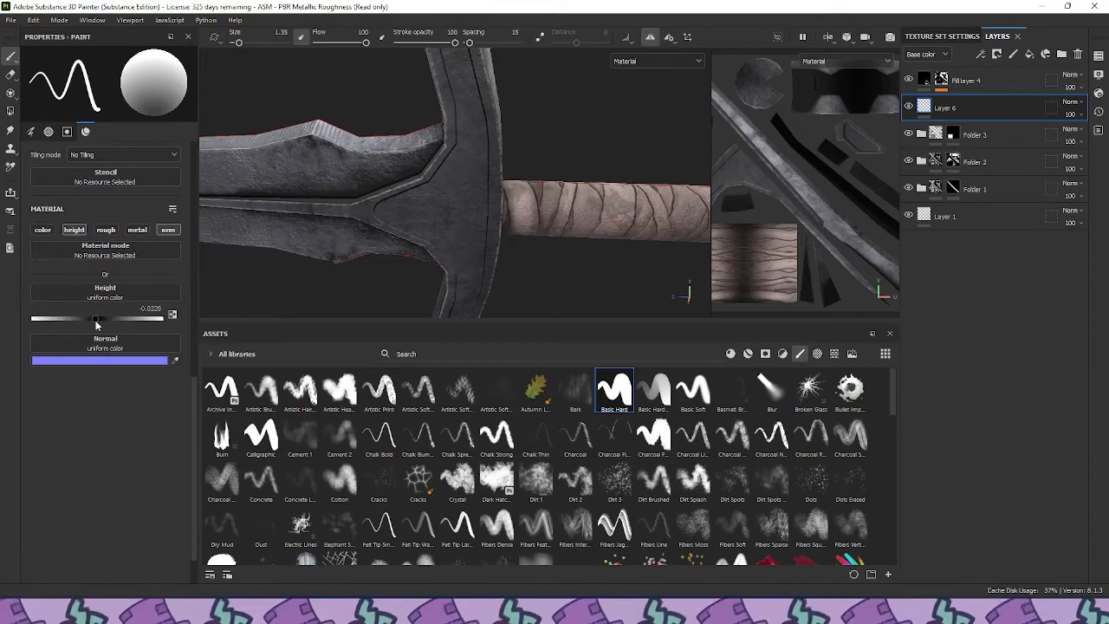
pyautogui.moveTo(95, 318); pyautogui.dragTo(196, 310)
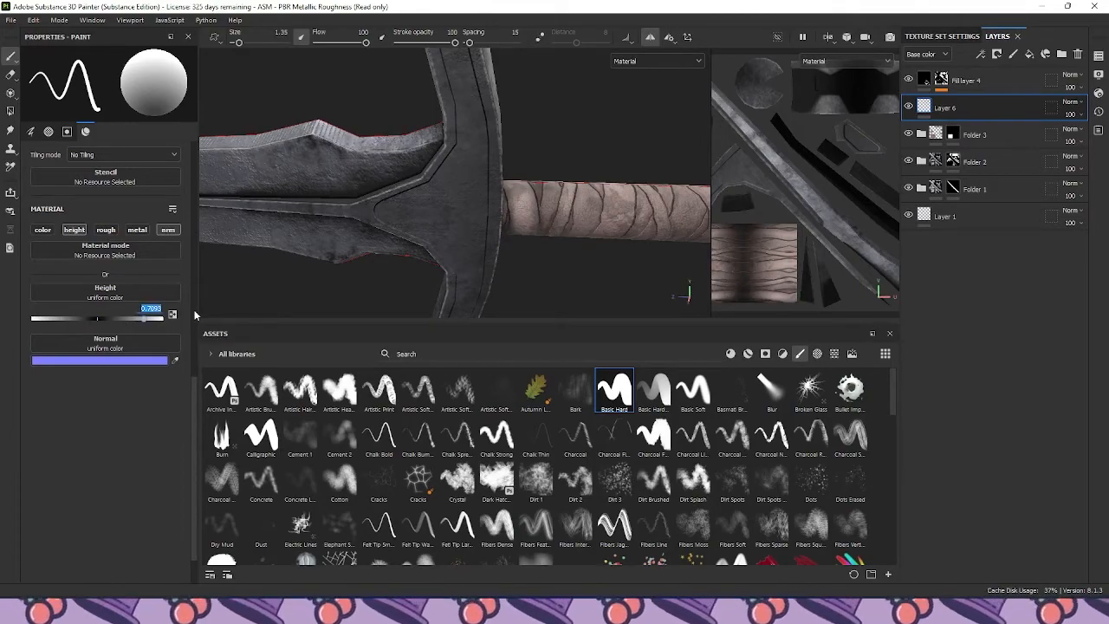
pyautogui.write('0')
# Reduce the brush size to 0.93 and paint a straight line along the crossguard's central axis to the grip-side groove
pyautogui.scroll(3, 390, 189)
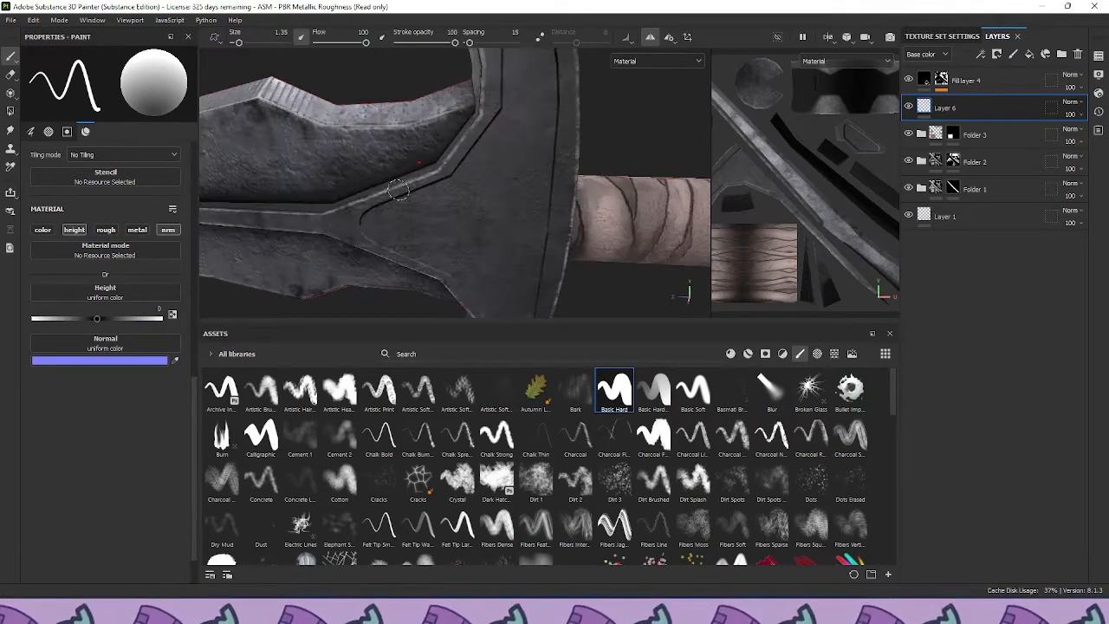
pyautogui.keyDown('ctrl'); pyautogui.moveTo(373, 214); pyautogui.dragTo(366, 214, button='right'); pyautogui.keyUp('ctrl')
pyautogui.click(360, 227)
pyautogui.keyDown('shift'); pyautogui.click(542, 227); pyautogui.keyUp('shift')
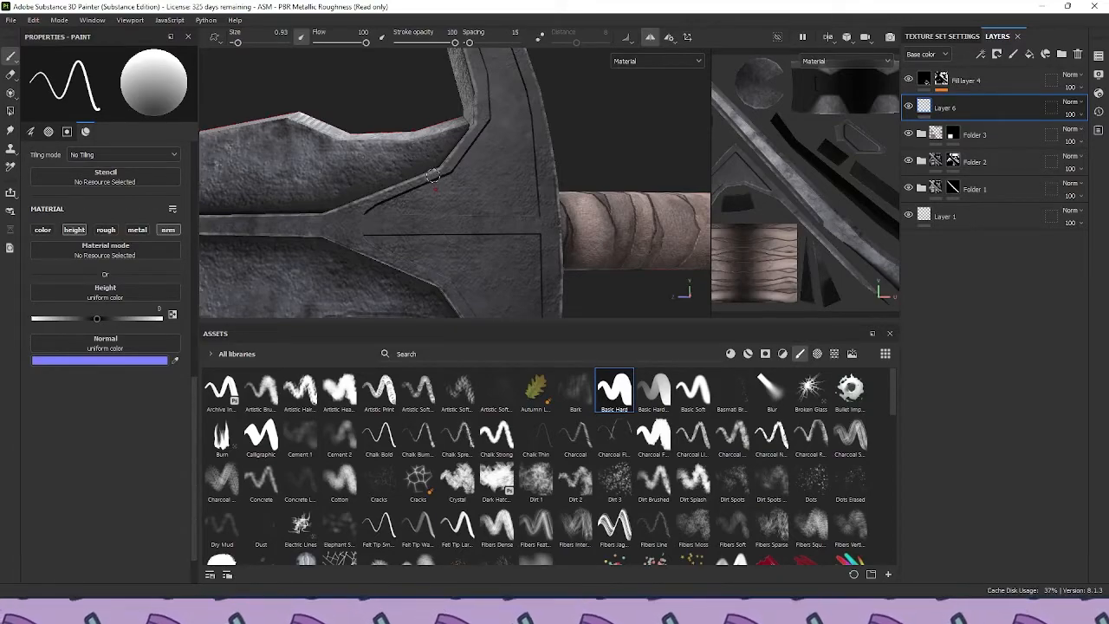
# Paint a pattern of short bars, curved lines and round dots on the crossguard's centre, undoing the stray strokes
pyautogui.moveTo(437, 175)
pyautogui.mouseDown()
pyautogui.moveTo(438, 222)
pyautogui.moveTo(516, 146)
pyautogui.moveTo(534, 149)
pyautogui.moveTo(509, 179)
pyautogui.moveTo(514, 212)
pyautogui.mouseUp()
pyautogui.moveTo(502, 124)
pyautogui.keyDown('alt'); pyautogui.mouseDown()
pyautogui.moveTo(482, 177)
pyautogui.moveTo(503, 165)
pyautogui.moveTo(506, 146)
pyautogui.moveTo(481, 124)
pyautogui.mouseUp(); pyautogui.keyUp('alt')
pyautogui.hotkey('ctrl', 'z')
pyautogui.moveTo(476, 179)
pyautogui.mouseDown()
pyautogui.moveTo(496, 163)
pyautogui.moveTo(483, 123)
pyautogui.moveTo(474, 122)
pyautogui.moveTo(494, 167)
pyautogui.moveTo(522, 161)
pyautogui.moveTo(472, 178)
pyautogui.mouseUp()
pyautogui.hotkey('ctrl', 'z')
pyautogui.hotkey('ctrl', 'z')
pyautogui.hotkey('ctrl', 'z')
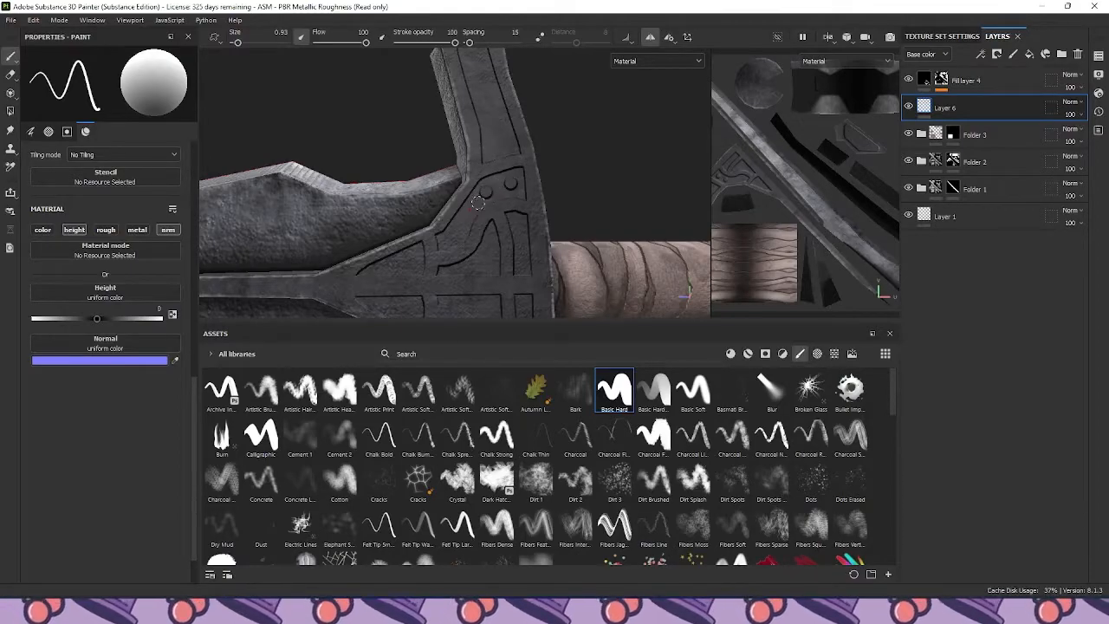
pyautogui.moveTo(468, 242); pyautogui.dragTo(448, 220)
pyautogui.keyDown('alt'); pyautogui.moveTo(485, 263); pyautogui.dragTo(451, 180, button='middle'); pyautogui.keyUp('alt')
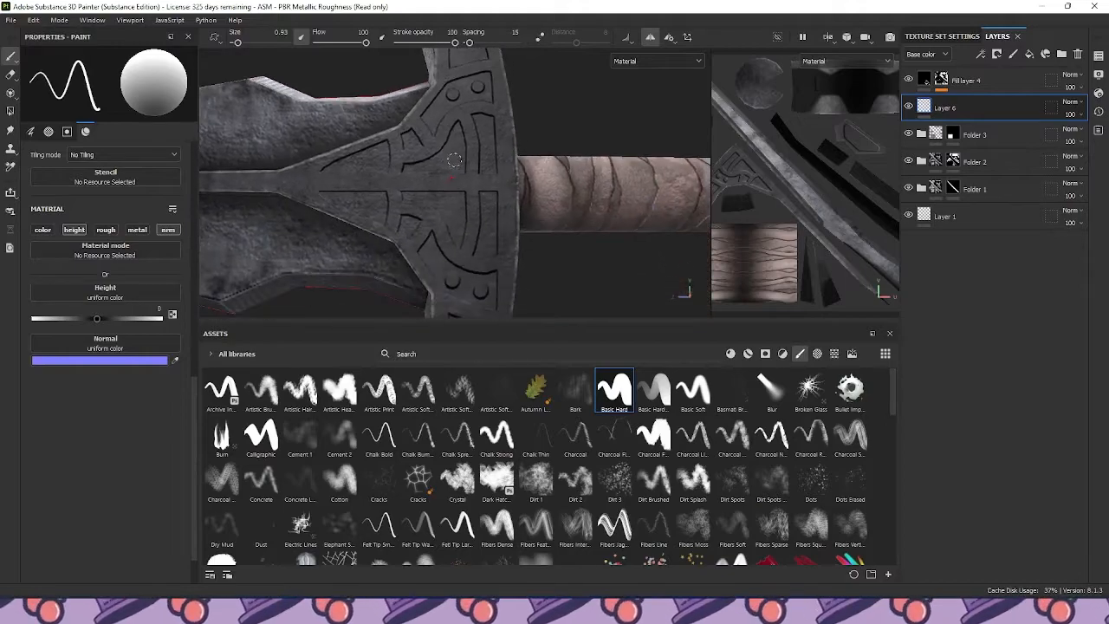
# Paint an angular panel and two parallel inner lines below the arched end of the crossguard's arm, undoing a stray stroke
pyautogui.scroll(-4, 451, 180)
pyautogui.keyDown('alt'); pyautogui.moveTo(433, 143); pyautogui.dragTo(442, 237, button='middle'); pyautogui.keyUp('alt')
pyautogui.scroll(4, 442, 237)
pyautogui.moveTo(437, 227)
pyautogui.mouseDown()
pyautogui.moveTo(465, 214)
pyautogui.moveTo(441, 172)
pyautogui.mouseUp()
pyautogui.hotkey('ctrl', 'z')
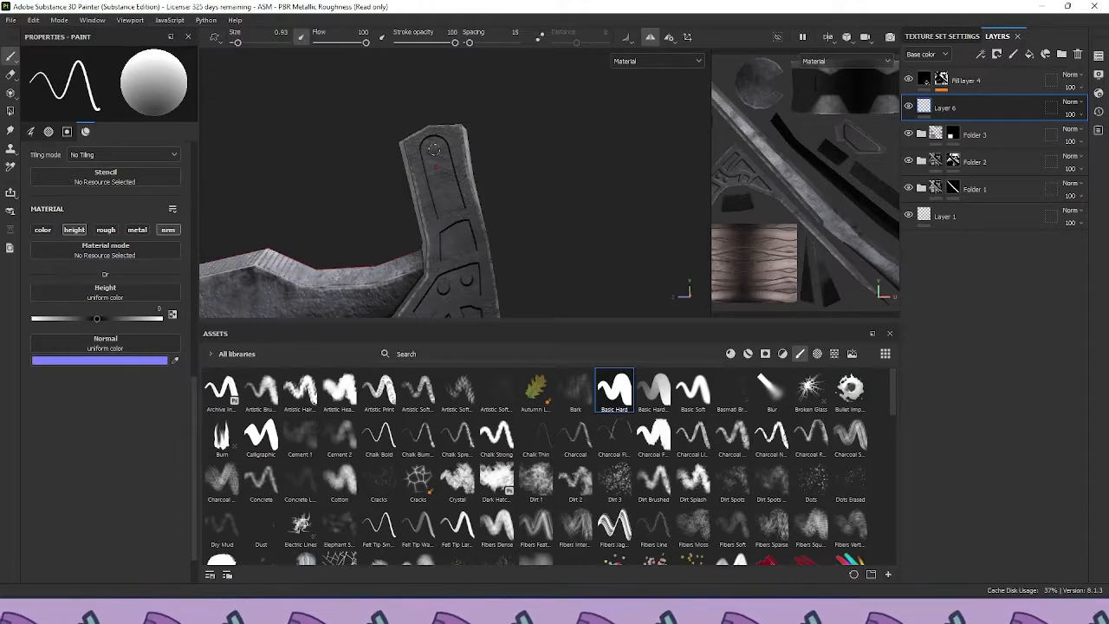
pyautogui.moveTo(433, 149); pyautogui.dragTo(450, 214)
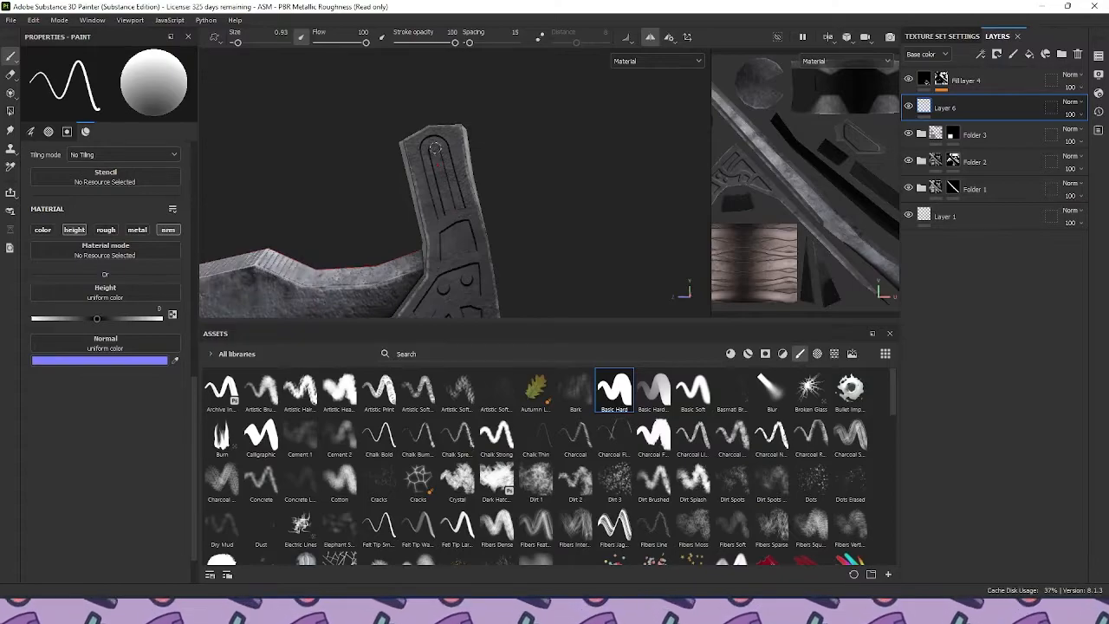
# Increase the brush size to 1.36 and stamp round dots at the arm's arched end and inside the panel below it
pyautogui.keyDown('ctrl'); pyautogui.moveTo(434, 149); pyautogui.dragTo(438, 149, button='right'); pyautogui.keyUp('ctrl')
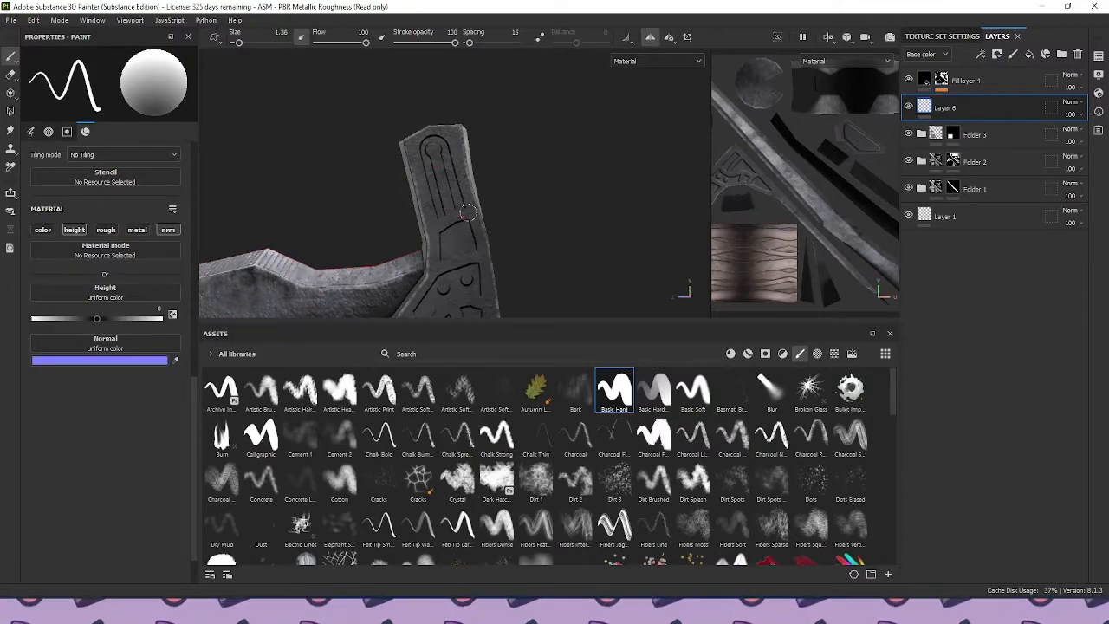
pyautogui.keyDown('alt'); pyautogui.moveTo(485, 204); pyautogui.dragTo(506, 187); pyautogui.keyUp('alt')
pyautogui.scroll(-3, 506, 186)
pyautogui.keyDown('alt'); pyautogui.moveTo(506, 187); pyautogui.dragTo(511, 145, button='middle'); pyautogui.keyUp('alt')
pyautogui.scroll(3, 509, 147)
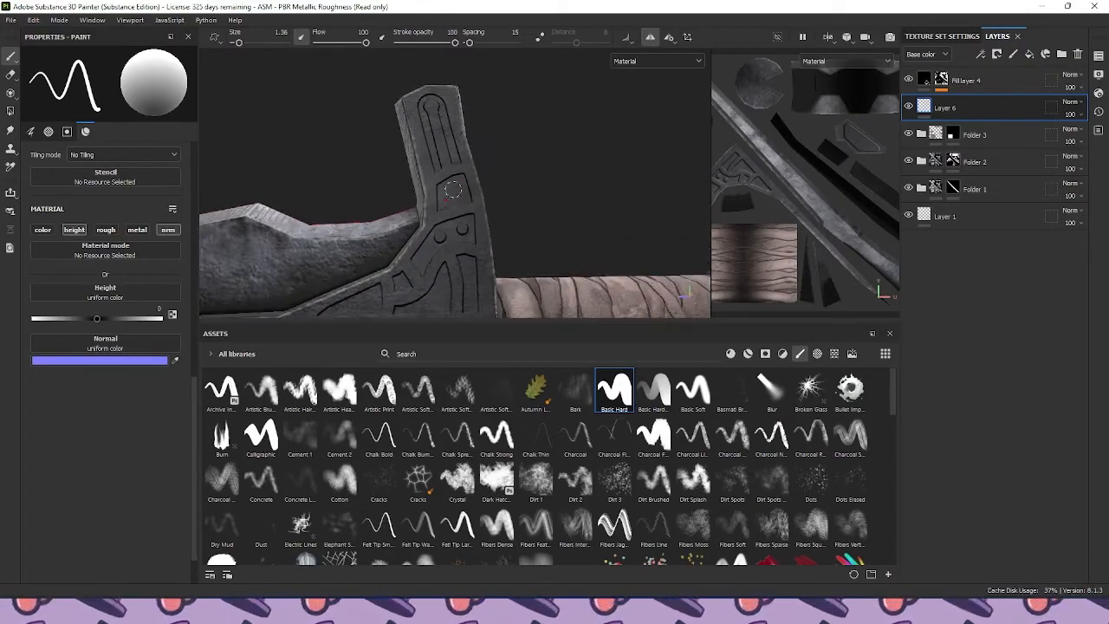
# Reduce the brush size to 0.58 and paint an inner line on the pommel's fin, forming a long slot along its edge
pyautogui.keyDown('alt'); pyautogui.moveTo(511, 198); pyautogui.dragTo(517, 131, button='middle'); pyautogui.keyUp('alt')
pyautogui.keyDown('alt'); pyautogui.moveTo(522, 176); pyautogui.dragTo(518, 121, button='middle'); pyautogui.keyUp('alt')
pyautogui.scroll(-3, 505, 158)
pyautogui.scroll(-3, 508, 157)
pyautogui.moveTo(537, 149)
pyautogui.keyDown('alt'); pyautogui.mouseDown()
pyautogui.moveTo(529, 203)
pyautogui.moveTo(515, 190)
pyautogui.moveTo(518, 154)
pyautogui.mouseUp(); pyautogui.keyUp('alt')
pyautogui.scroll(1, 518, 154)
pyautogui.scroll(3, 519, 154)
pyautogui.keyDown('alt'); pyautogui.moveTo(549, 113); pyautogui.dragTo(533, 139); pyautogui.keyUp('alt')
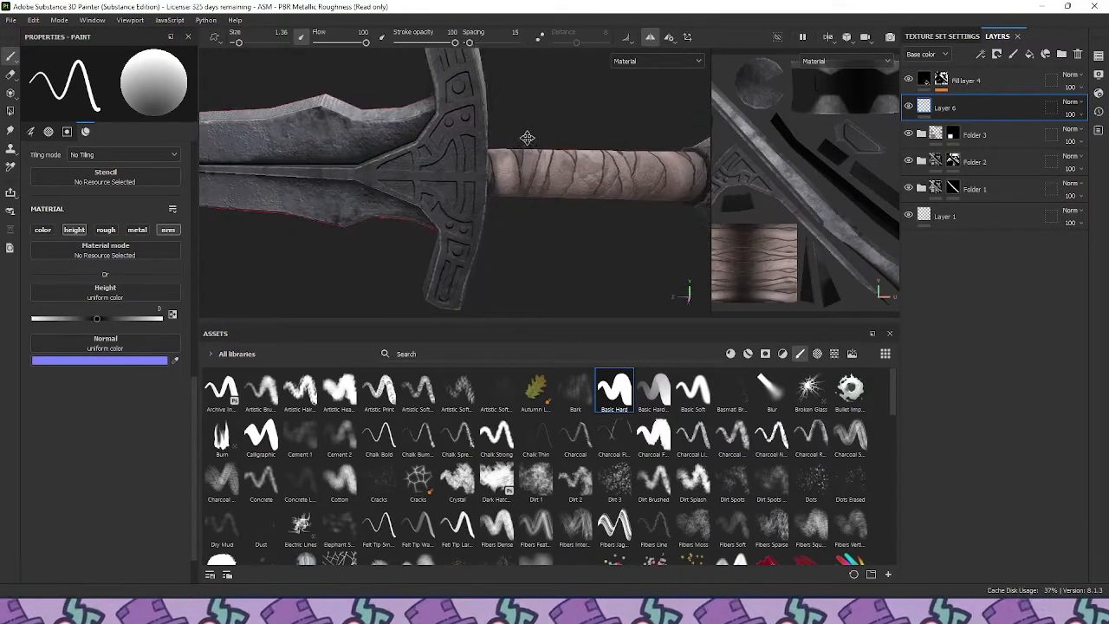
pyautogui.keyDown('alt'); pyautogui.moveTo(532, 139); pyautogui.dragTo(405, 143, button='middle'); pyautogui.keyUp('alt')
pyautogui.keyDown('alt'); pyautogui.moveTo(582, 132); pyautogui.dragTo(402, 117, button='middle'); pyautogui.keyUp('alt')
pyautogui.scroll(3, 402, 117)
pyautogui.keyDown('alt'); pyautogui.moveTo(433, 120); pyautogui.dragTo(458, 134); pyautogui.keyUp('alt')
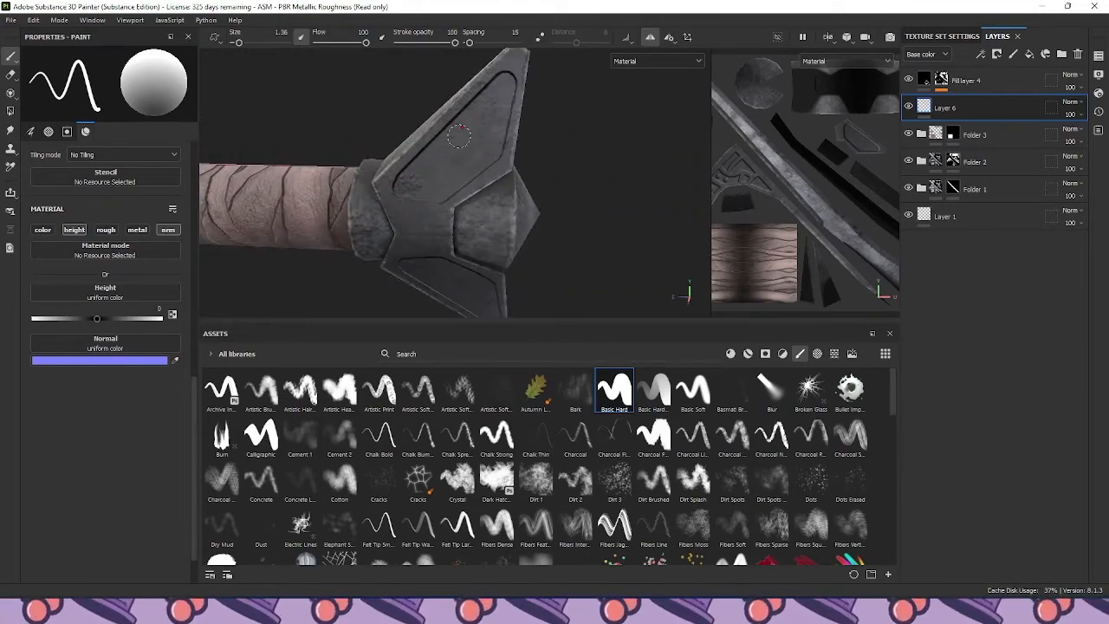
pyautogui.press('[')
pyautogui.press('[')
pyautogui.moveTo(385, 196); pyautogui.dragTo(431, 183)
pyautogui.keyDown('shift'); pyautogui.click(520, 69); pyautogui.keyUp('shift')
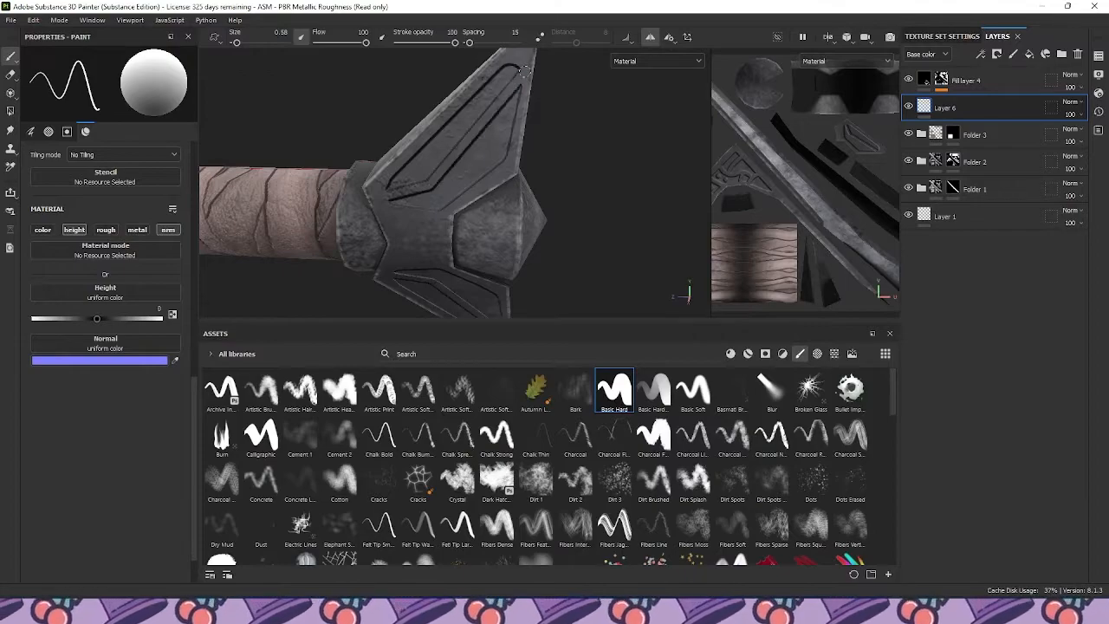
# Undo a trial dot on the pommel's fin, and fill the fin's slot with a ladder-like row of cells at brush size 0.32
pyautogui.click(499, 139)
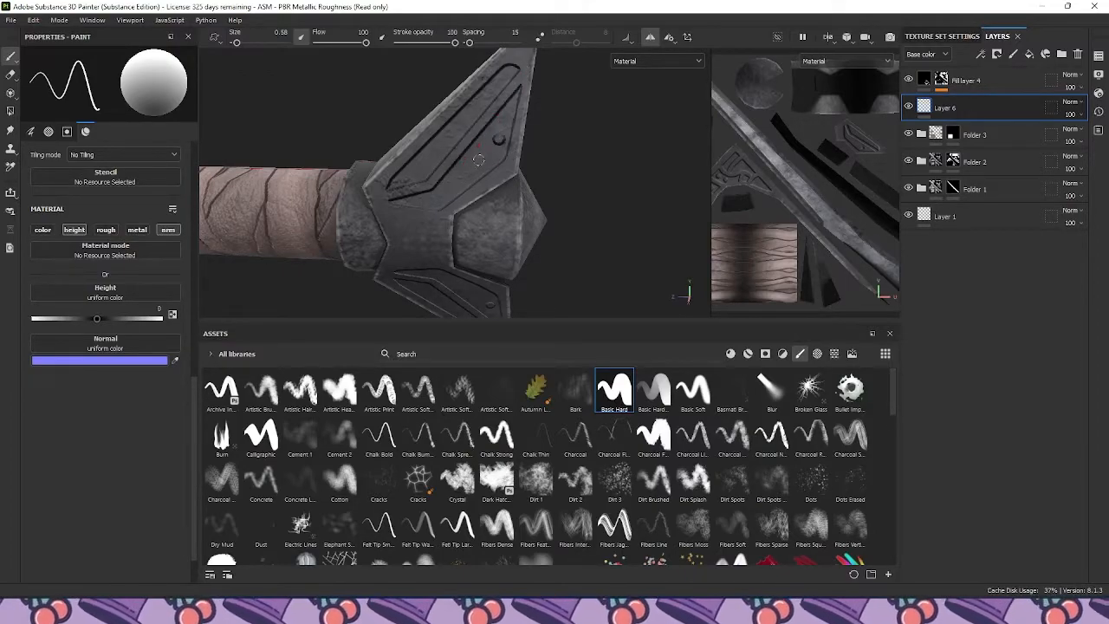
pyautogui.hotkey('ctrl', 'z')
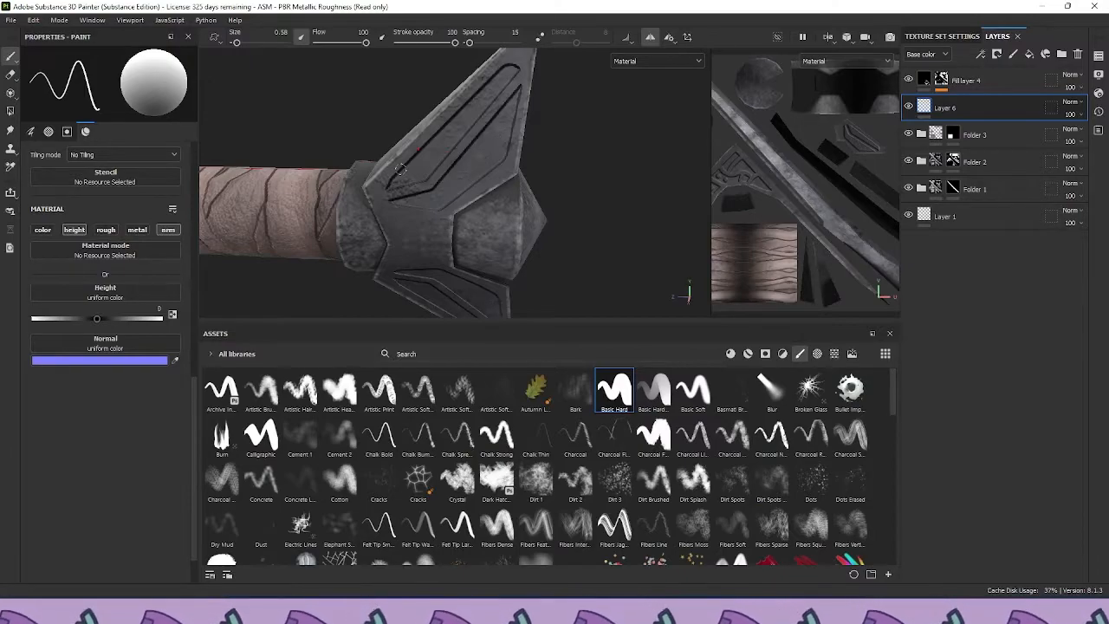
pyautogui.keyDown('ctrl'); pyautogui.moveTo(399, 169); pyautogui.dragTo(395, 169, button='right'); pyautogui.keyUp('ctrl')
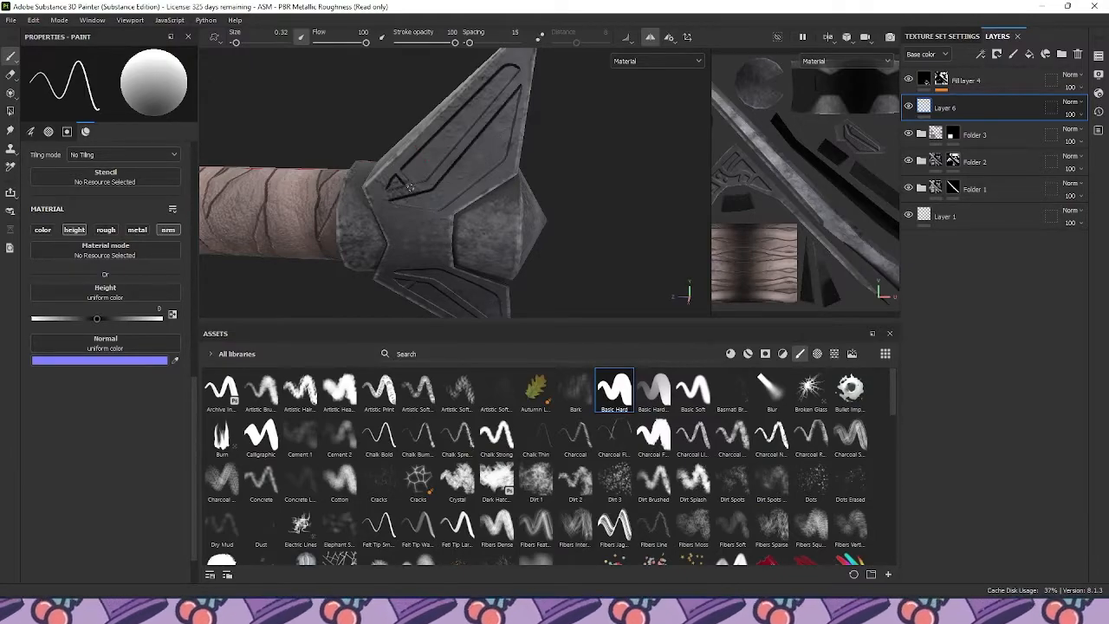
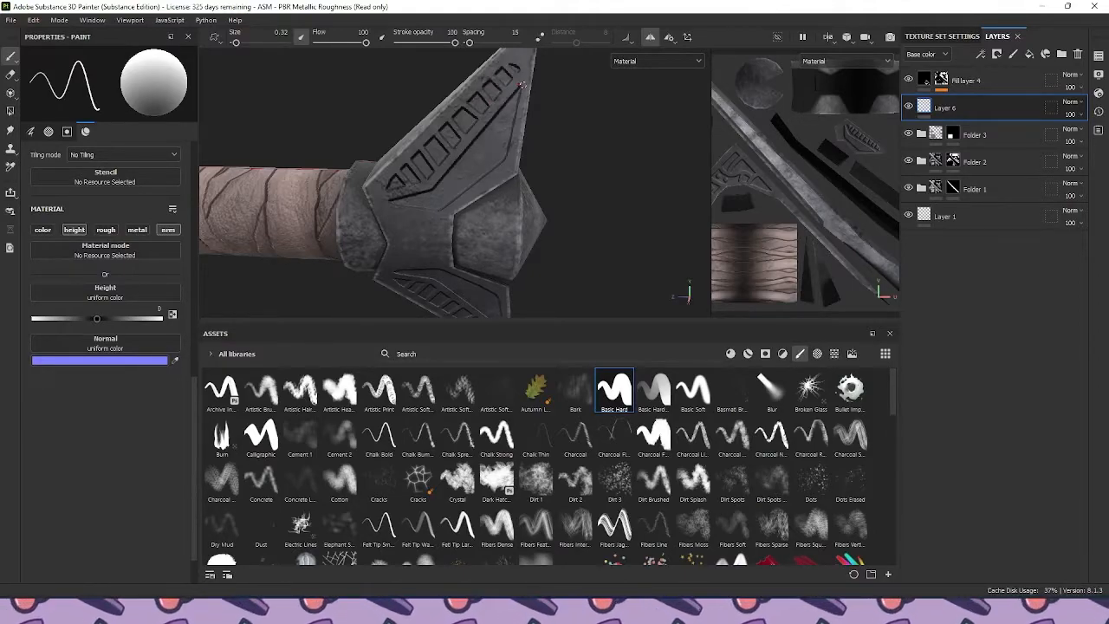
# Set the brush's height to 1 and its size to 0.59 for raised edge lines
pyautogui.scroll(-10, 520, 84)
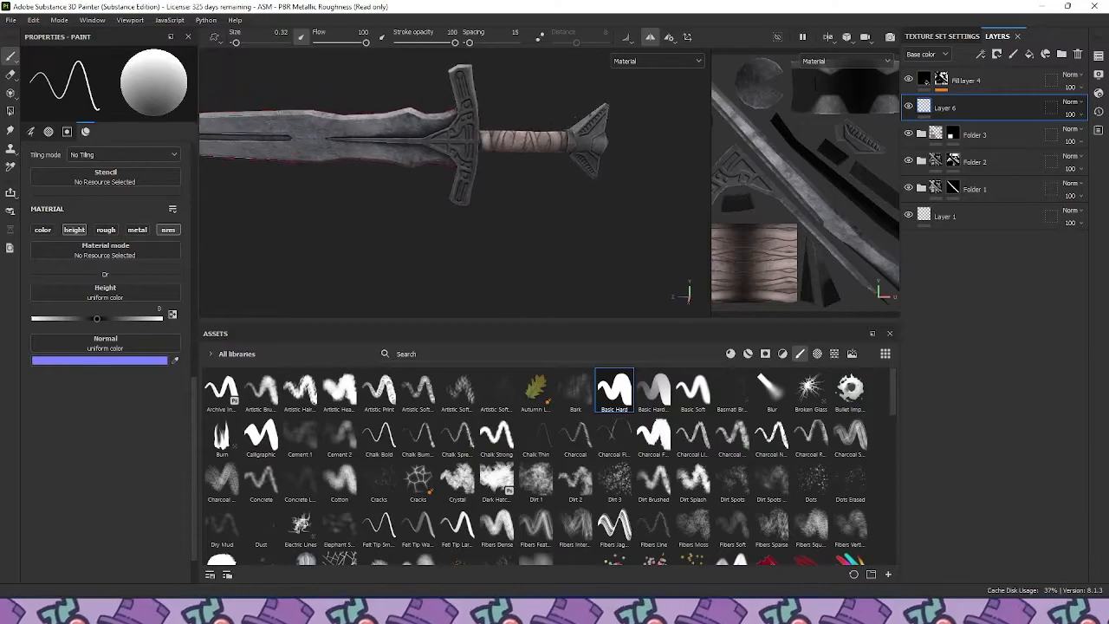
pyautogui.scroll(4, 478, 113)
pyautogui.moveTo(133, 320); pyautogui.dragTo(163, 319)
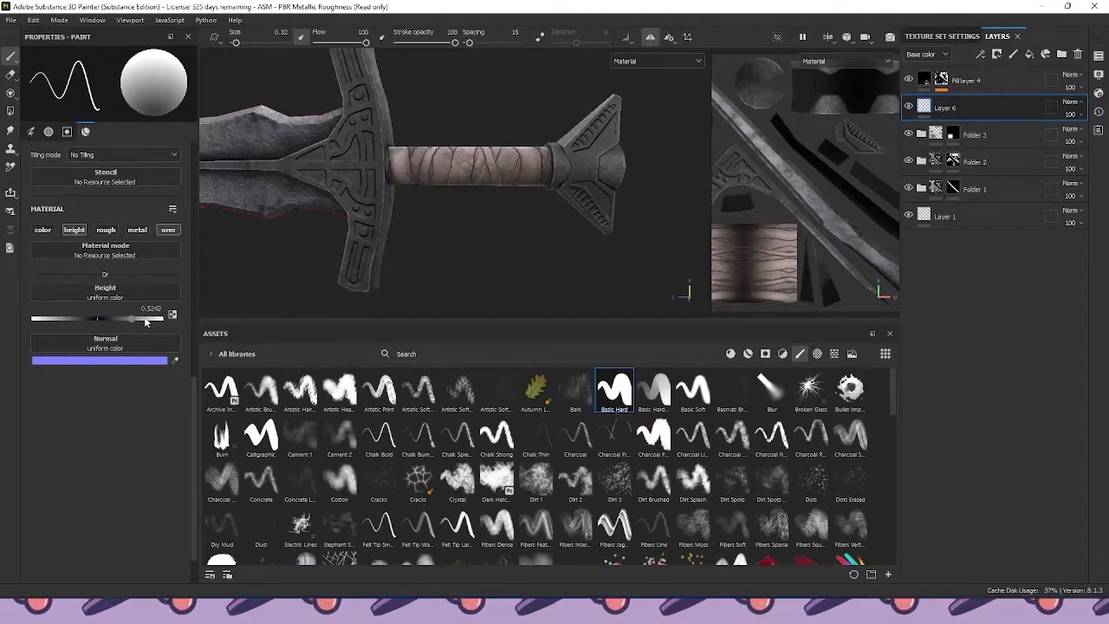
pyautogui.scroll(4, 338, 143)
pyautogui.scroll(1, 443, 134)
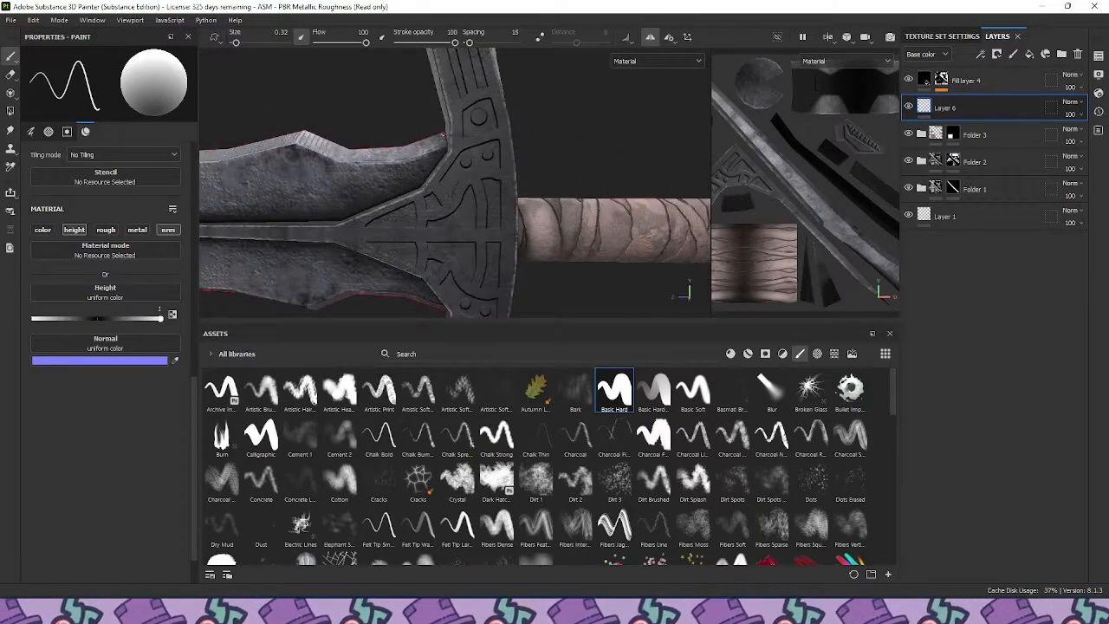
pyautogui.keyDown('ctrl'); pyautogui.moveTo(453, 124); pyautogui.dragTo(454, 127, button='right'); pyautogui.keyUp('ctrl')
# Paint a raised line along the crossguard's blade-side edge, from the arm's end to the central point, with connected straight strokes
pyautogui.keyDown('alt'); pyautogui.moveTo(453, 118); pyautogui.dragTo(448, 121); pyautogui.keyUp('alt')
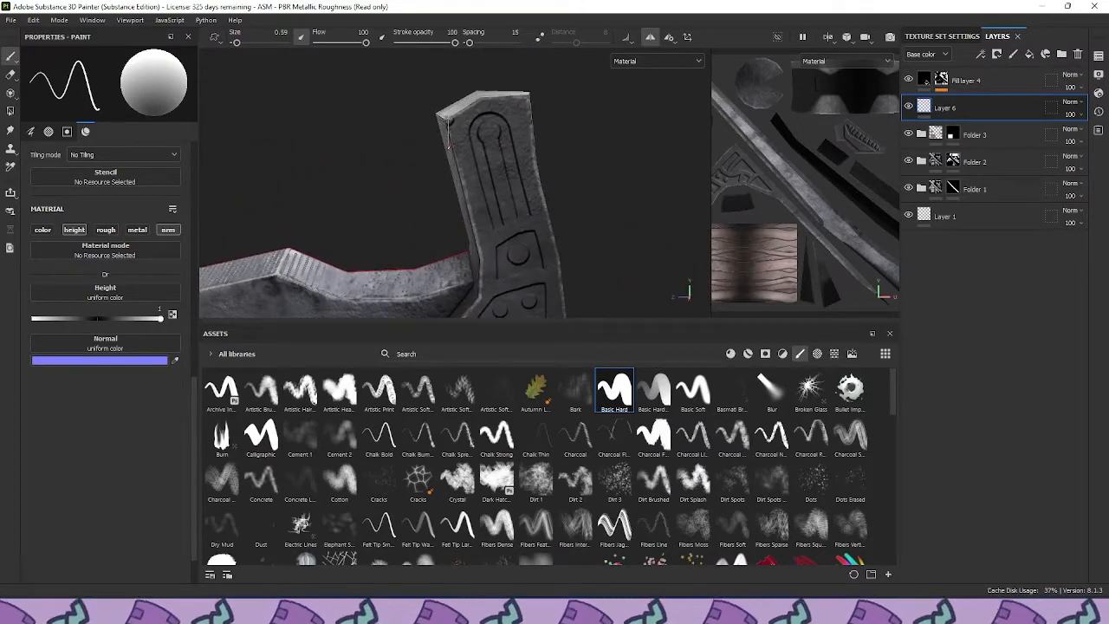
pyautogui.press('shift')
pyautogui.keyDown('shift'); pyautogui.click(479, 257); pyautogui.keyUp('shift')
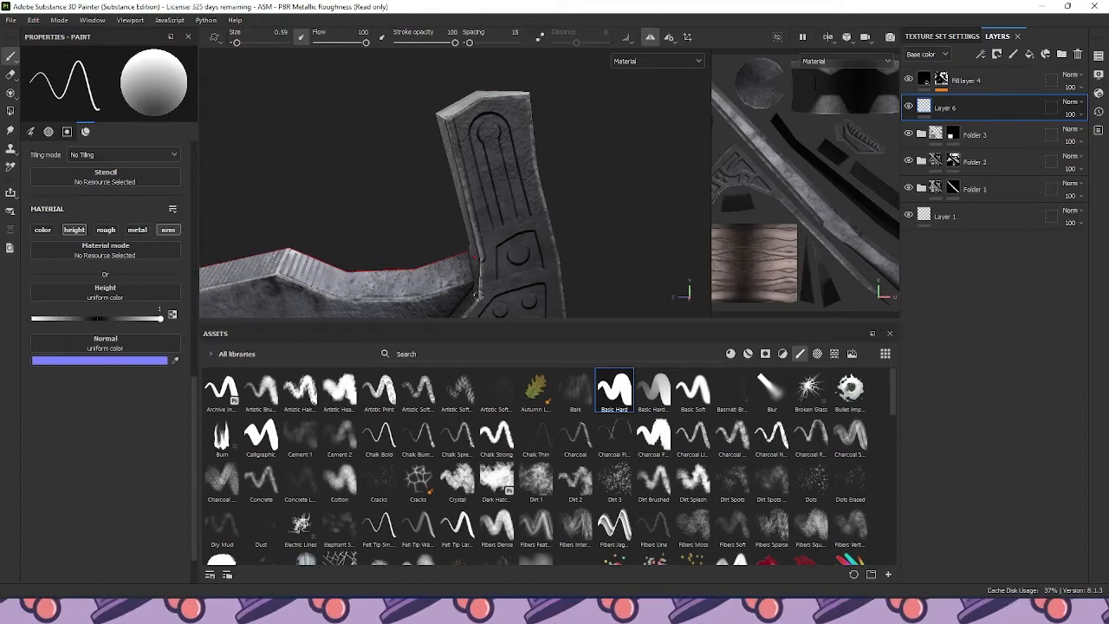
pyautogui.keyDown('alt'); pyautogui.moveTo(478, 297); pyautogui.dragTo(495, 112); pyautogui.keyUp('alt')
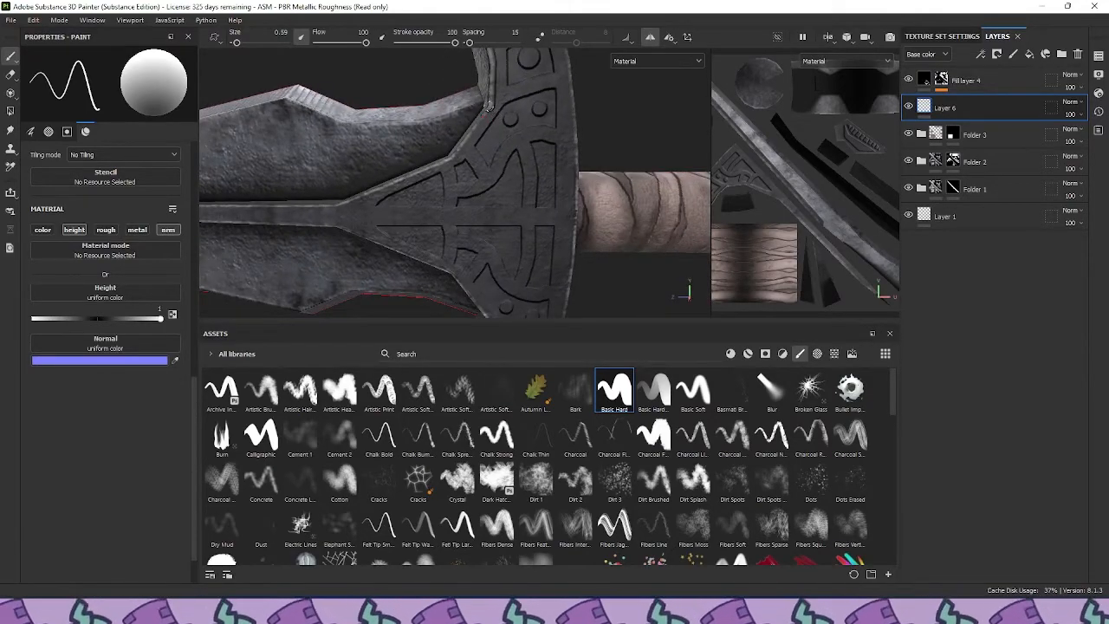
pyautogui.keyDown('shift'); pyautogui.click(450, 159); pyautogui.keyUp('shift')
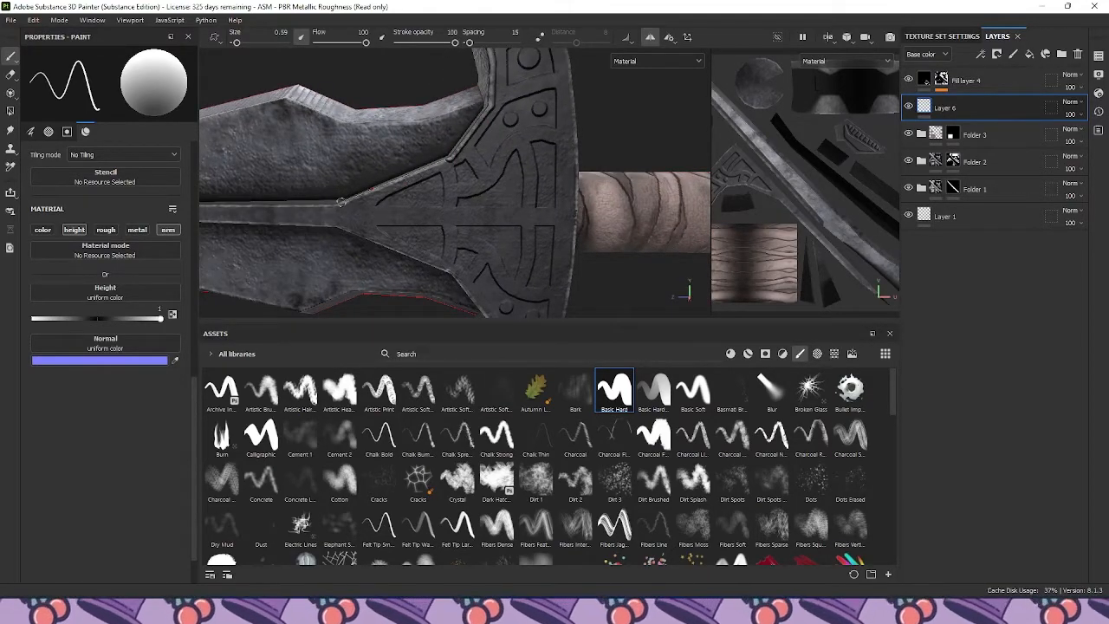
pyautogui.keyDown('shift'); pyautogui.click(338, 205); pyautogui.keyUp('shift')
# Continue the raised line from the crossguard's point along the edge of the blade's central ridge to its tip
pyautogui.keyDown('alt'); pyautogui.moveTo(339, 205); pyautogui.dragTo(512, 182, button='middle'); pyautogui.keyUp('alt')
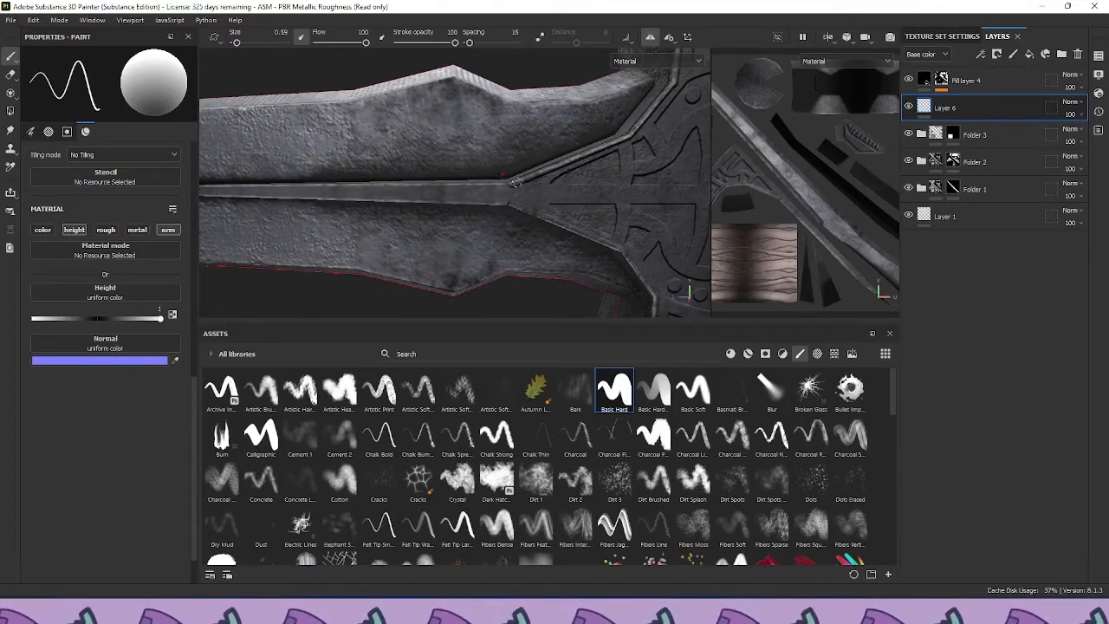
pyautogui.scroll(-2, 510, 183)
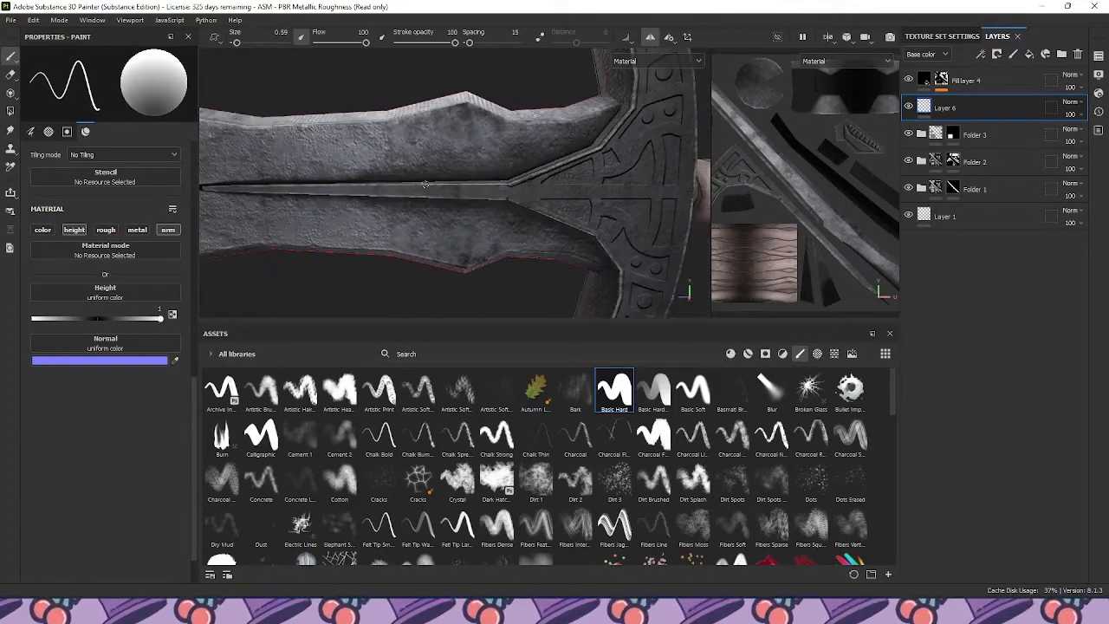
pyautogui.keyDown('shift'); pyautogui.click(203, 187); pyautogui.keyUp('shift')
# Paint a raised line along the crossguard's grip-side edge, from the arm's end down to the grip
pyautogui.keyDown('alt'); pyautogui.moveTo(501, 179); pyautogui.dragTo(342, 238, button='middle'); pyautogui.keyUp('alt')
pyautogui.scroll(2, 391, 168)
pyautogui.scroll(-5, 433, 204)
pyautogui.scroll(3, 440, 143)
pyautogui.keyDown('alt'); pyautogui.moveTo(433, 71); pyautogui.dragTo(363, 104); pyautogui.keyUp('alt')
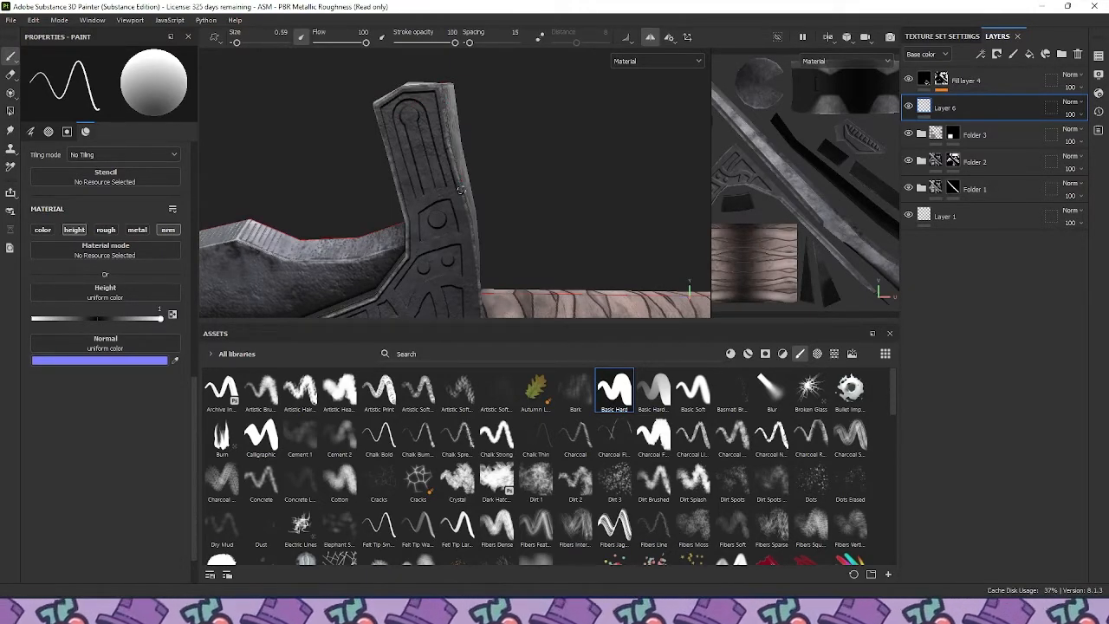
pyautogui.keyDown('alt'); pyautogui.moveTo(466, 151); pyautogui.dragTo(458, 126, button='middle'); pyautogui.keyUp('alt')
pyautogui.moveTo(474, 205)
pyautogui.keyDown('alt'); pyautogui.mouseDown(button='middle')
pyautogui.moveTo(475, 76)
pyautogui.moveTo(479, 185)
pyautogui.mouseUp(button='middle'); pyautogui.keyUp('alt')
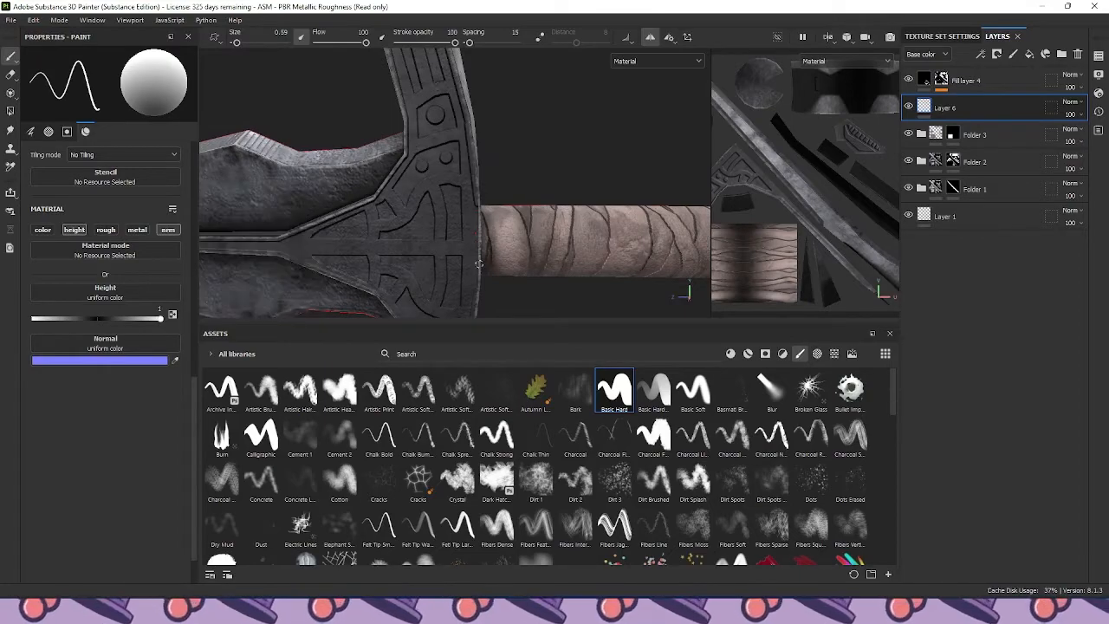
# Paint a raised line around the edge of the pommel's collar where it meets the grip
pyautogui.keyDown('alt'); pyautogui.moveTo(478, 283); pyautogui.dragTo(526, 179); pyautogui.keyUp('alt')
pyautogui.keyDown('alt'); pyautogui.moveTo(519, 180); pyautogui.dragTo(310, 151, button='middle'); pyautogui.keyUp('alt')
pyautogui.keyDown('alt'); pyautogui.moveTo(310, 152); pyautogui.dragTo(398, 165, button='right'); pyautogui.keyUp('alt')
pyautogui.moveTo(401, 166)
pyautogui.keyDown('alt'); pyautogui.mouseDown(button='middle')
pyautogui.moveTo(574, 185)
pyautogui.moveTo(342, 173)
pyautogui.mouseUp(button='middle'); pyautogui.keyUp('alt')
pyautogui.keyDown('alt'); pyautogui.moveTo(342, 173); pyautogui.dragTo(485, 217); pyautogui.keyUp('alt')
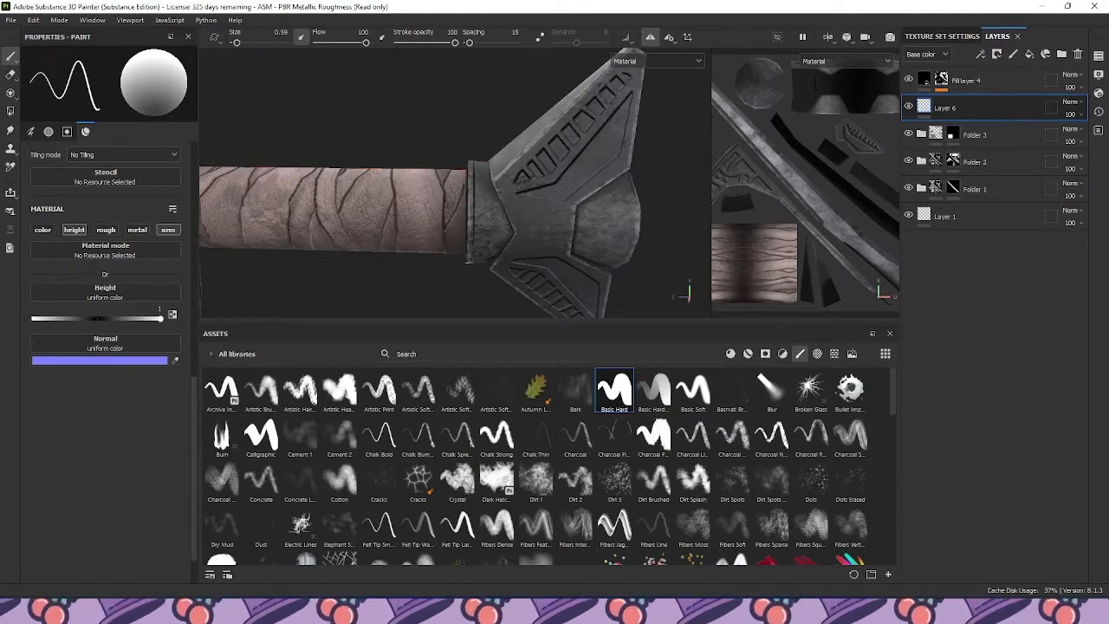
pyautogui.keyDown('alt'); pyautogui.moveTo(468, 261); pyautogui.dragTo(465, 119); pyautogui.keyUp('alt')
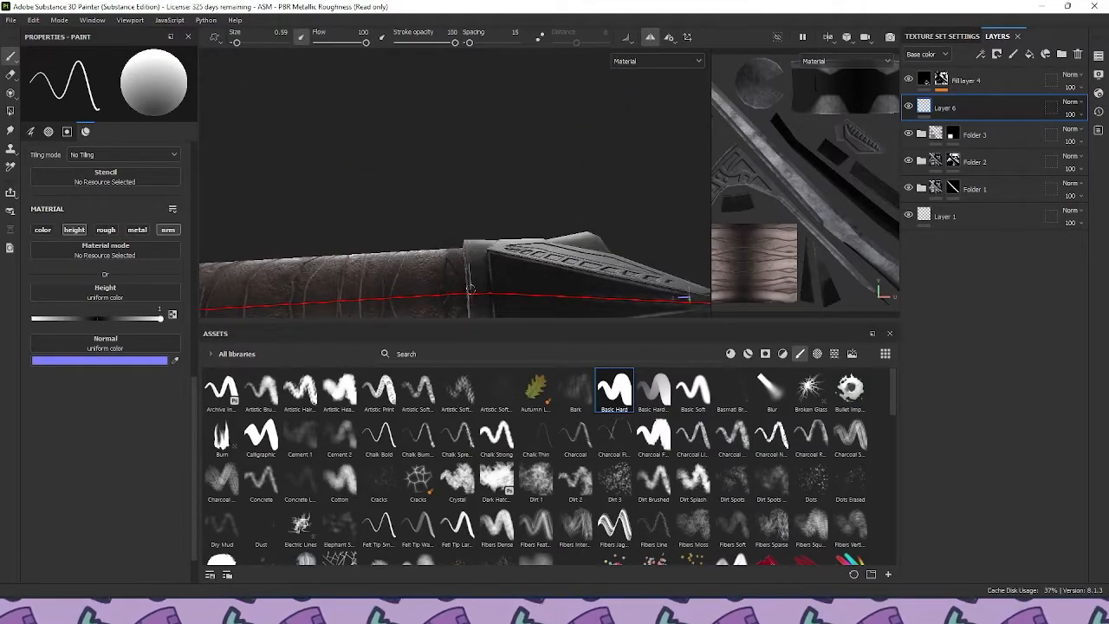
pyautogui.moveTo(499, 196)
pyautogui.keyDown('alt'); pyautogui.mouseDown()
pyautogui.moveTo(519, 218)
pyautogui.moveTo(419, 186)
pyautogui.mouseUp(); pyautogui.keyUp('alt')
# Outline the rim of the pommel's faceted end cap with connected raised strokes
pyautogui.scroll(2, 420, 185)
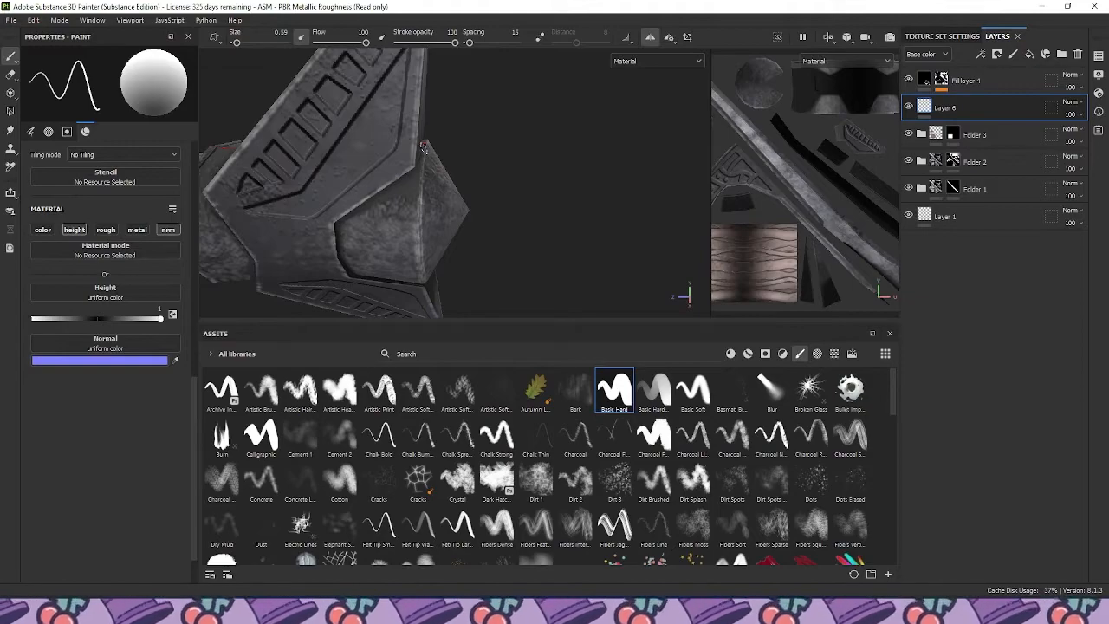
pyautogui.moveTo(422, 146)
pyautogui.mouseDown()
pyautogui.moveTo(422, 279)
pyautogui.moveTo(424, 171)
pyautogui.mouseUp()
pyautogui.keyDown('alt'); pyautogui.moveTo(424, 172); pyautogui.dragTo(434, 128, button='middle'); pyautogui.keyUp('alt')
pyautogui.press('shift')
pyautogui.keyDown('alt'); pyautogui.moveTo(502, 142); pyautogui.dragTo(463, 143); pyautogui.keyUp('alt')
pyautogui.keyDown('alt'); pyautogui.moveTo(462, 143); pyautogui.dragTo(455, 183, button='middle'); pyautogui.keyUp('alt')
pyautogui.keyDown('alt'); pyautogui.moveTo(445, 153); pyautogui.dragTo(442, 123); pyautogui.keyUp('alt')
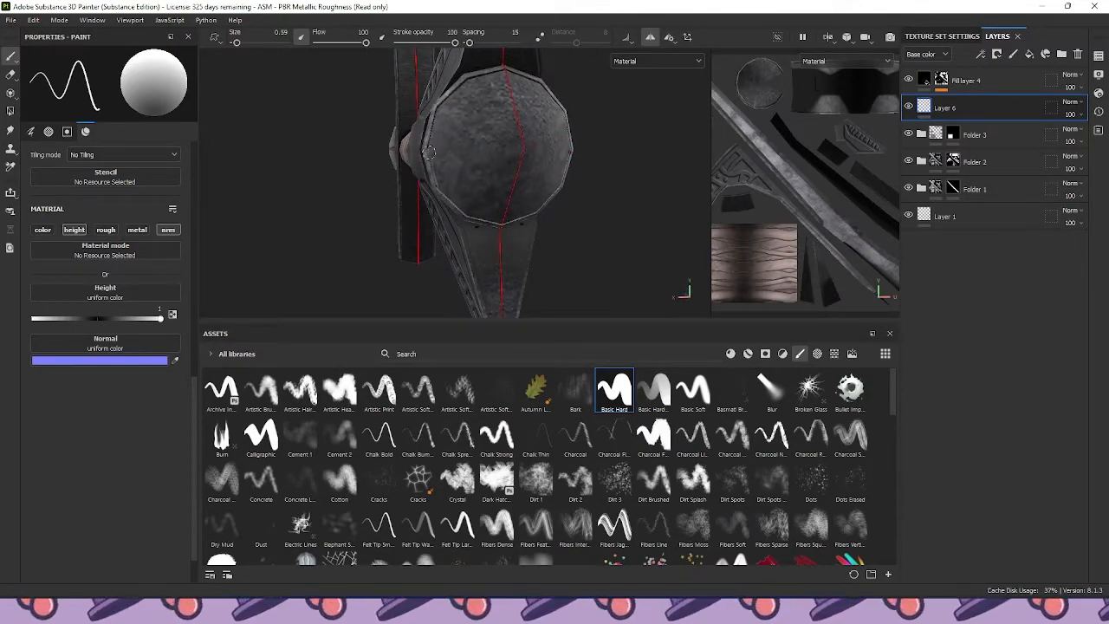
# Reduce the brush size to 0.32 and paint raised lines radiating from the pommel end cap's centre to its rim across the upper half
pyautogui.keyDown('ctrl'); pyautogui.moveTo(429, 149); pyautogui.dragTo(419, 149, button='right'); pyautogui.keyUp('ctrl')
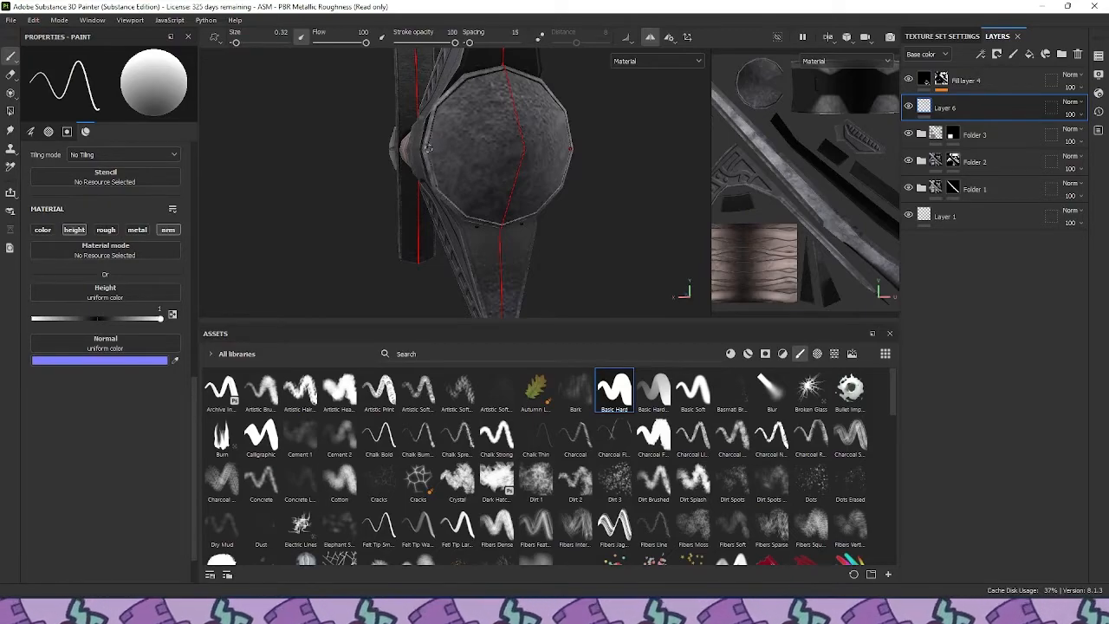
pyautogui.click(427, 149)
pyautogui.keyDown('shift'); pyautogui.click(524, 149); pyautogui.keyUp('shift')
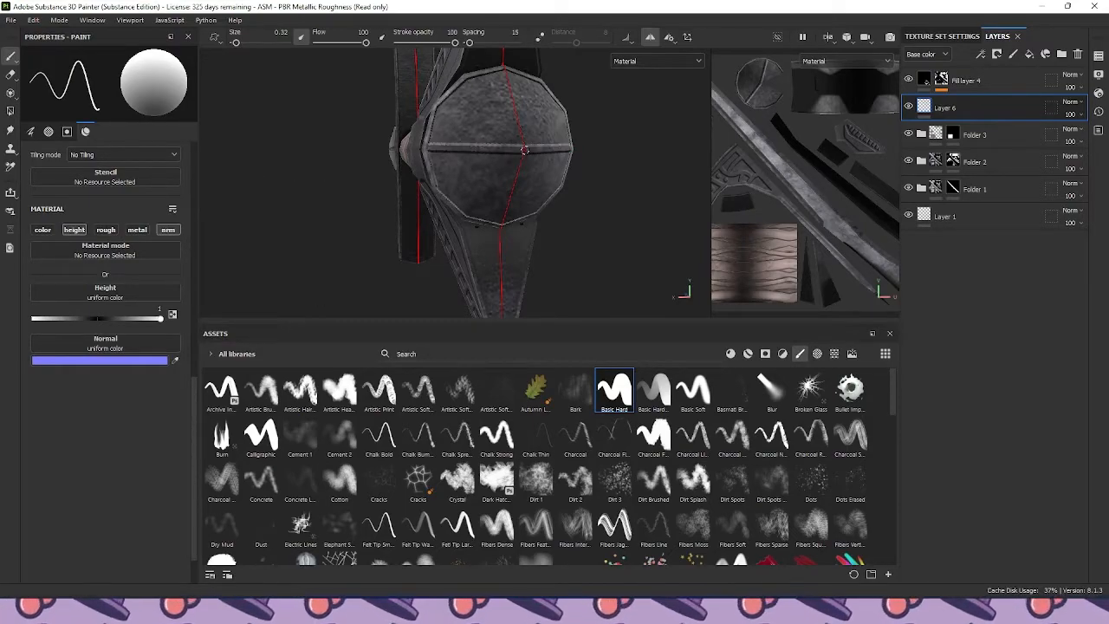
pyautogui.keyDown('shift'); pyautogui.click(431, 131); pyautogui.keyUp('shift')
pyautogui.keyDown('shift'); pyautogui.click(461, 119); pyautogui.keyUp('shift')
pyautogui.click(522, 149)
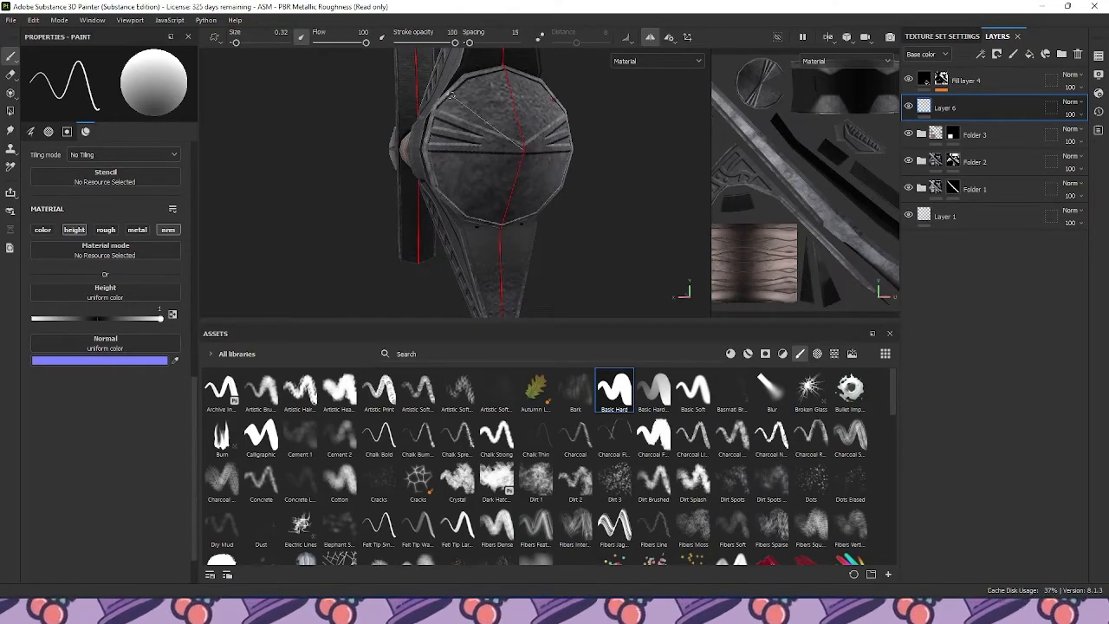
pyautogui.keyDown('shift'); pyautogui.click(445, 99); pyautogui.keyUp('shift')
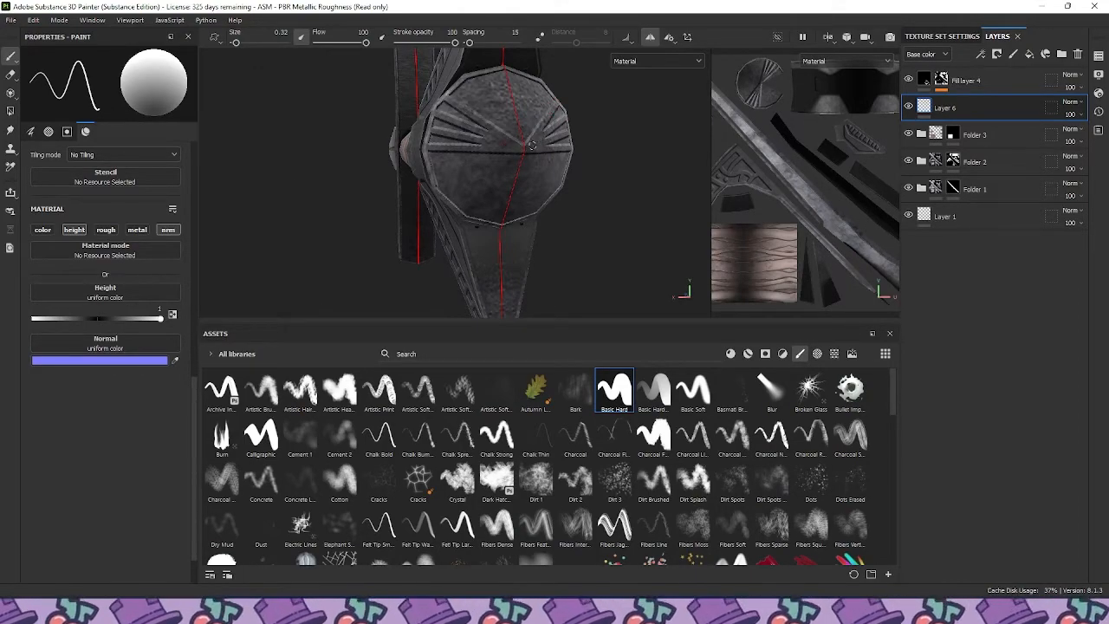
pyautogui.keyDown('shift'); pyautogui.click(460, 86); pyautogui.keyUp('shift')
pyautogui.click(522, 147)
pyautogui.keyDown('shift'); pyautogui.click(476, 78); pyautogui.keyUp('shift')
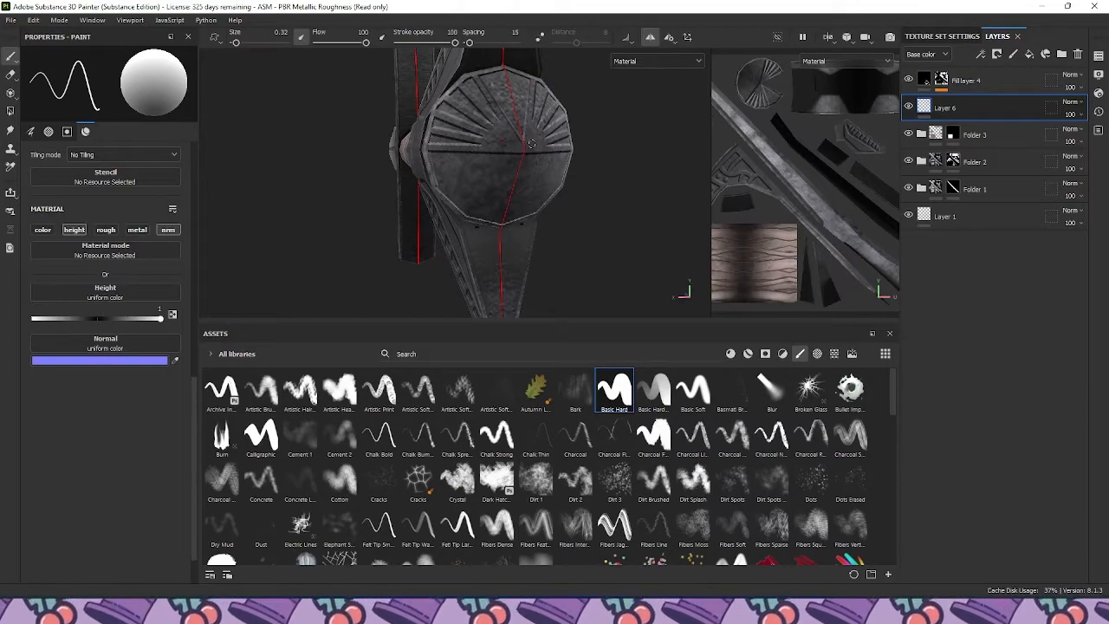
pyautogui.click(522, 149)
pyautogui.keyDown('shift'); pyautogui.click(492, 73); pyautogui.keyUp('shift')
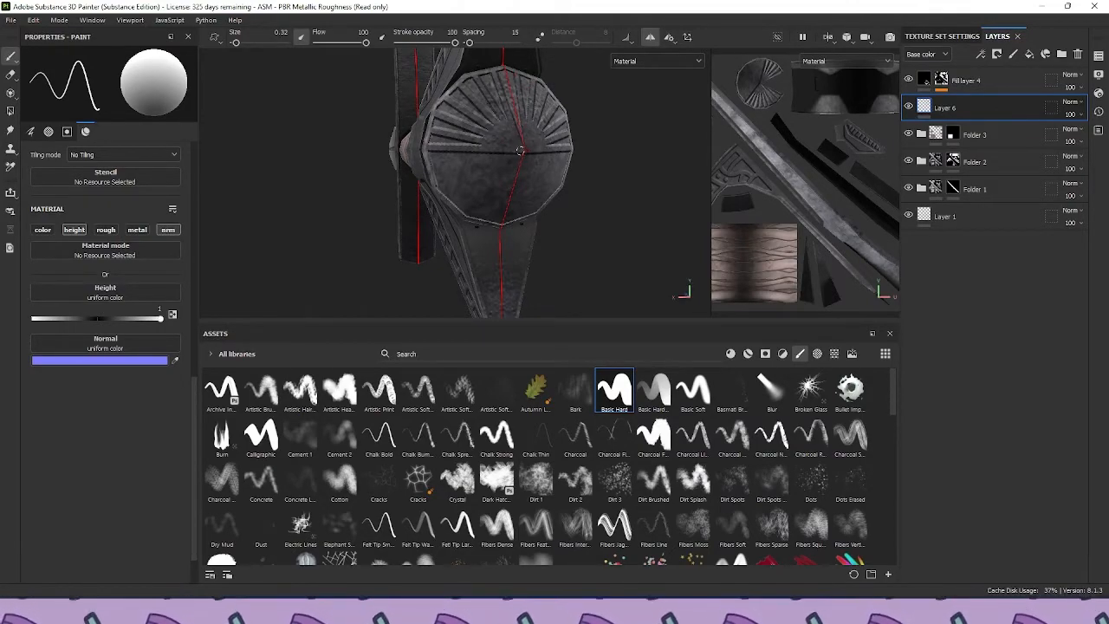
pyautogui.keyDown('shift'); pyautogui.click(503, 68); pyautogui.keyUp('shift')
# Complete the end cap's sunburst with raised lines running from its centre to the rim across the lower half
pyautogui.click(522, 155)
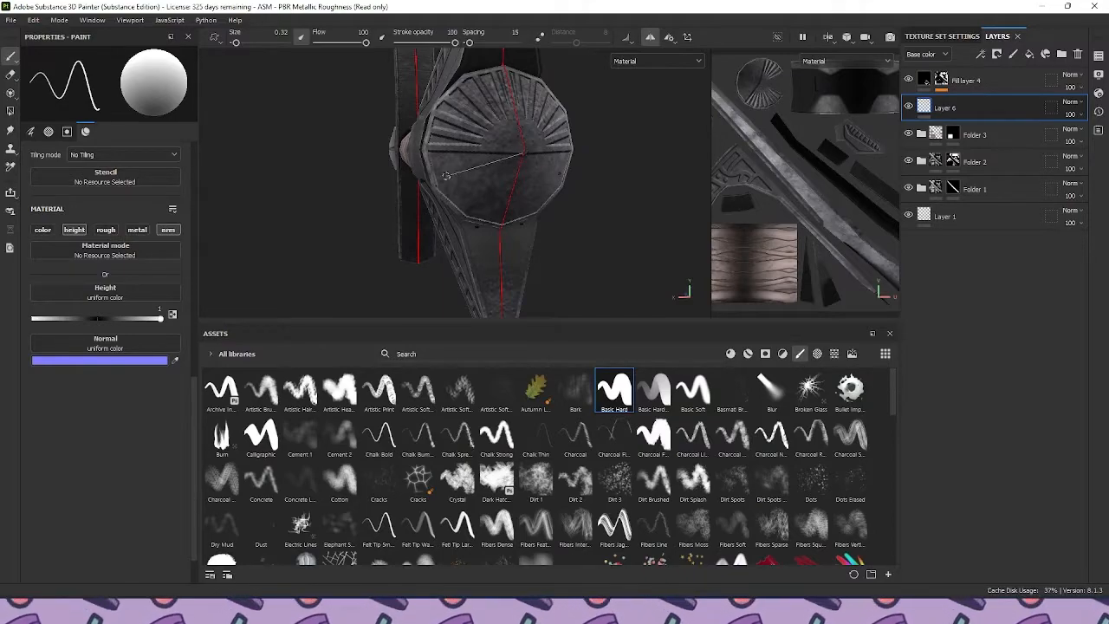
pyautogui.keyDown('shift'); pyautogui.click(431, 166); pyautogui.keyUp('shift')
pyautogui.click(522, 155)
pyautogui.keyDown('shift'); pyautogui.click(434, 182); pyautogui.keyUp('shift')
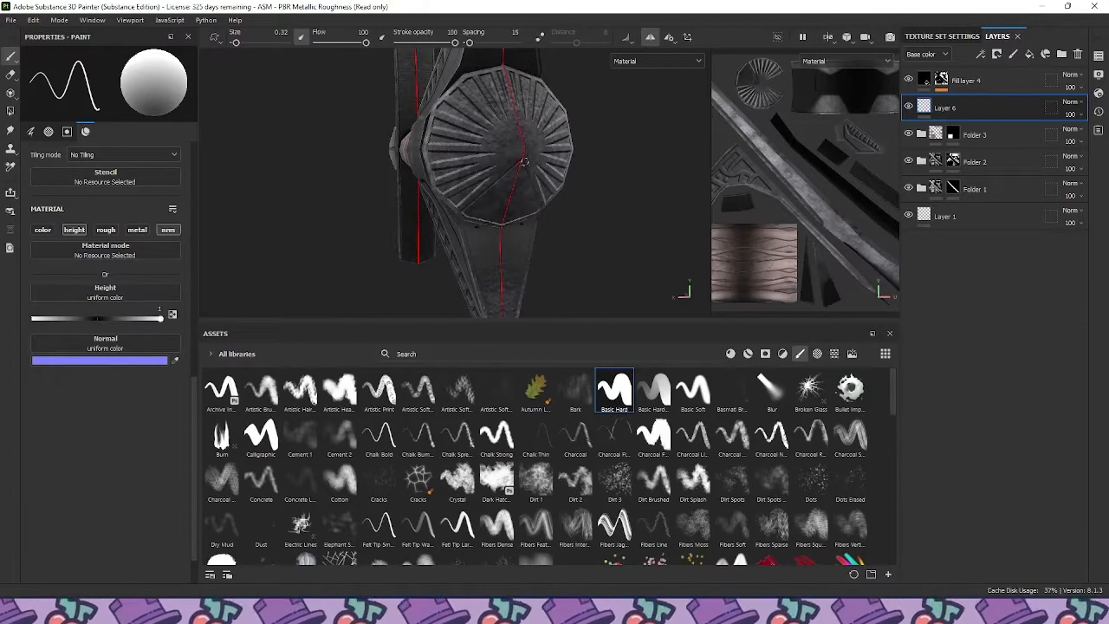
pyautogui.click(525, 151)
pyautogui.keyDown('shift'); pyautogui.click(480, 218); pyautogui.keyUp('shift')
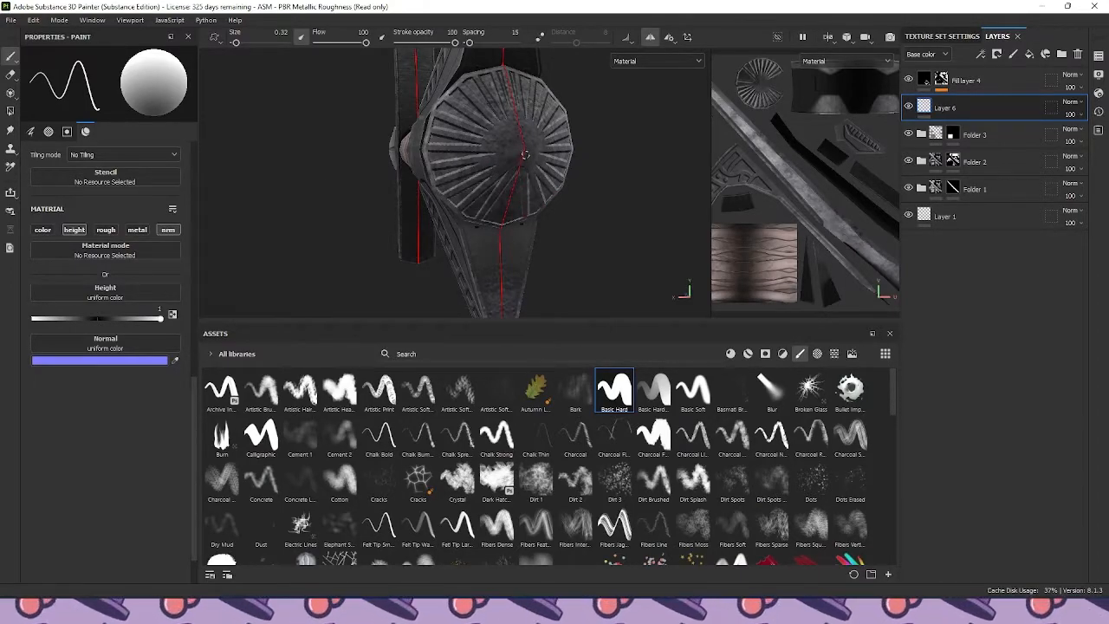
# Examine the pommel, grip and crossguard from several angles, and compare the sword with and without the Layer 6 height details
pyautogui.keyDown('alt'); pyautogui.moveTo(501, 203); pyautogui.dragTo(507, 175); pyautogui.keyUp('alt')
pyautogui.keyDown('alt'); pyautogui.moveTo(597, 230); pyautogui.dragTo(559, 122); pyautogui.keyUp('alt')
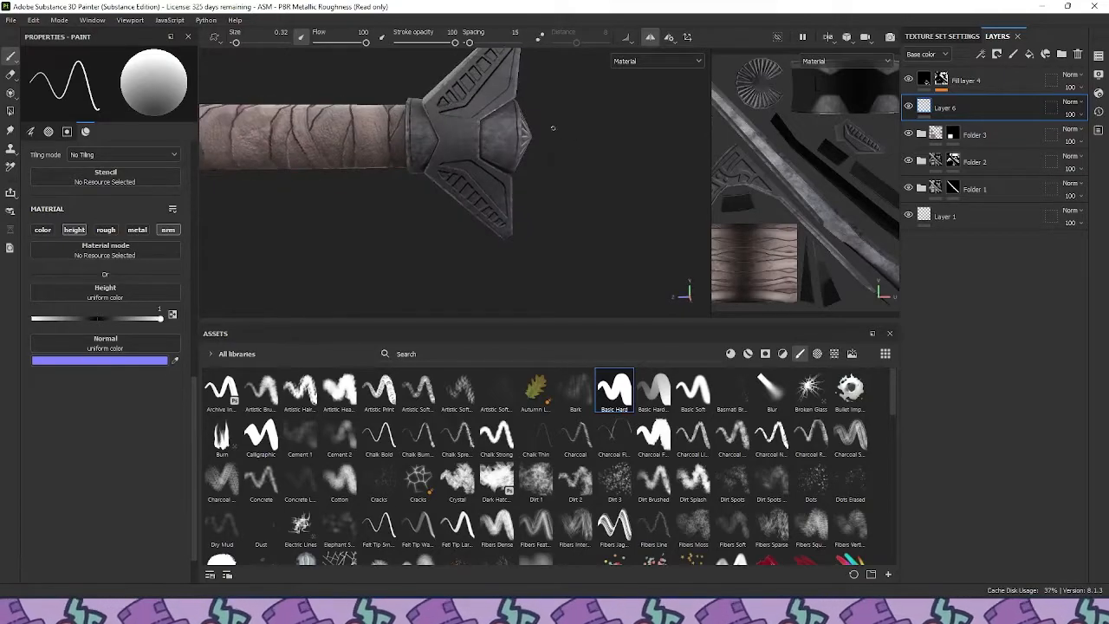
pyautogui.keyDown('alt'); pyautogui.moveTo(559, 122); pyautogui.dragTo(693, 120, button='middle'); pyautogui.keyUp('alt')
pyautogui.keyDown('alt'); pyautogui.moveTo(693, 120); pyautogui.dragTo(472, 106, button='right'); pyautogui.keyUp('alt')
pyautogui.keyDown('alt'); pyautogui.moveTo(472, 106); pyautogui.dragTo(528, 156, button='middle'); pyautogui.keyUp('alt')
pyautogui.keyDown('alt'); pyautogui.moveTo(528, 155); pyautogui.dragTo(555, 143); pyautogui.keyUp('alt')
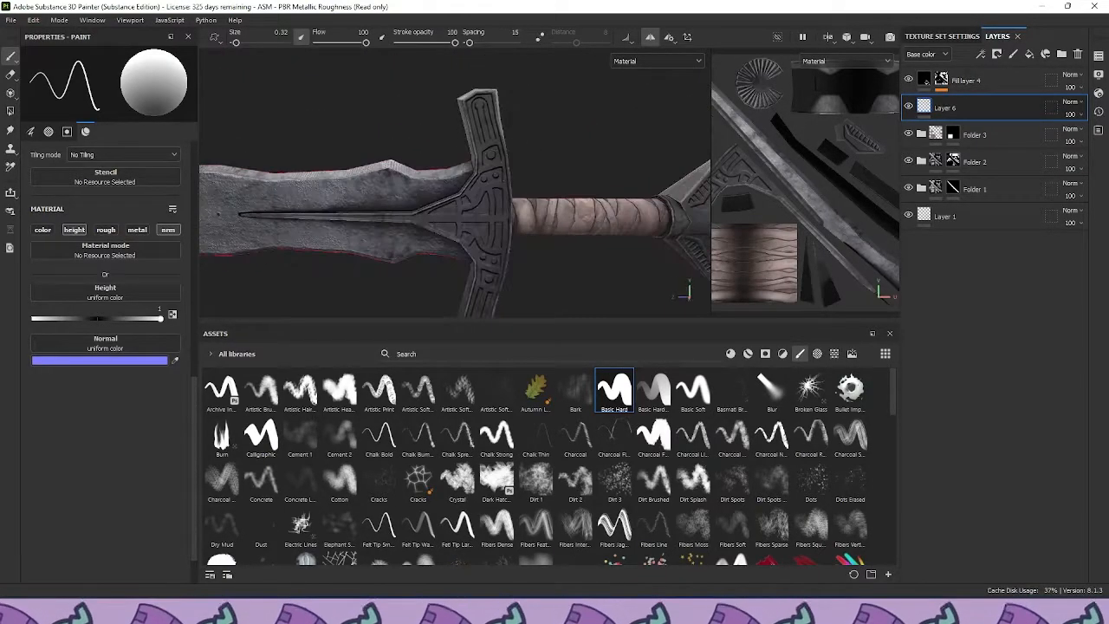
pyautogui.keyDown('alt'); pyautogui.moveTo(555, 143); pyautogui.dragTo(514, 151, button='right'); pyautogui.keyUp('alt')
pyautogui.keyDown('alt'); pyautogui.moveTo(514, 151); pyautogui.dragTo(471, 128, button='middle'); pyautogui.keyUp('alt')
pyautogui.keyDown('alt'); pyautogui.moveTo(470, 128); pyautogui.dragTo(518, 147); pyautogui.keyUp('alt')
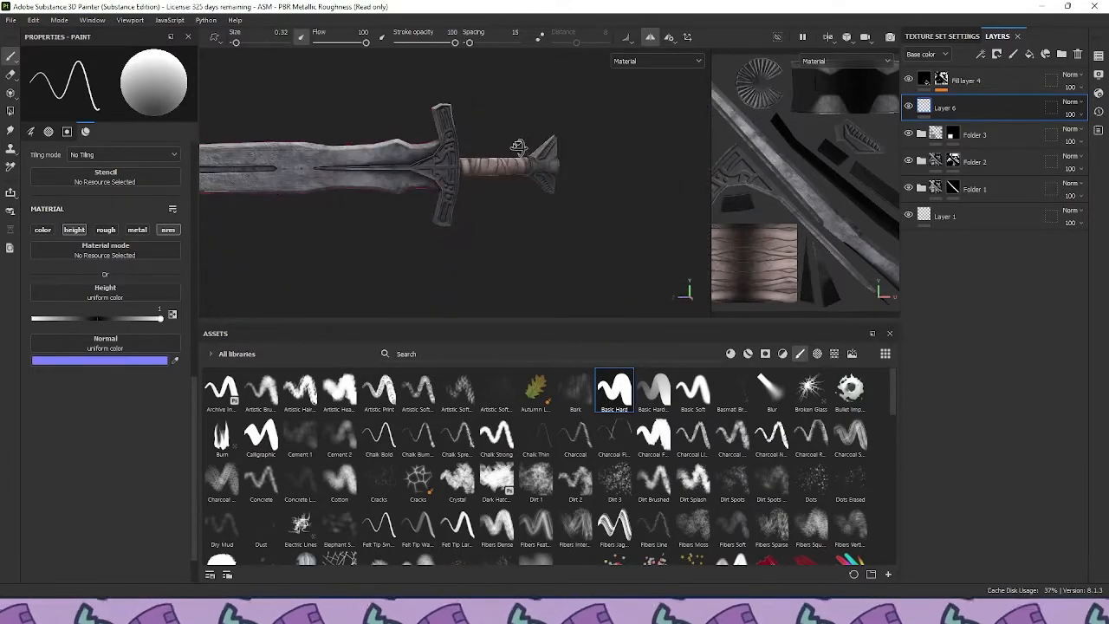
pyautogui.scroll(3, 508, 139)
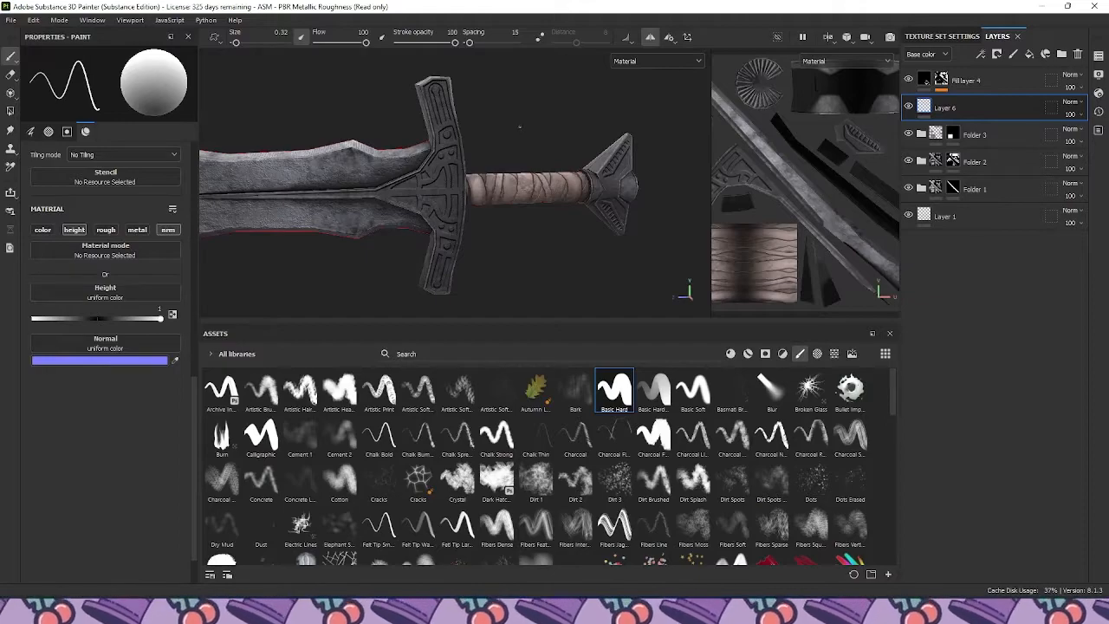
pyautogui.click(908, 106)
pyautogui.click(908, 106)
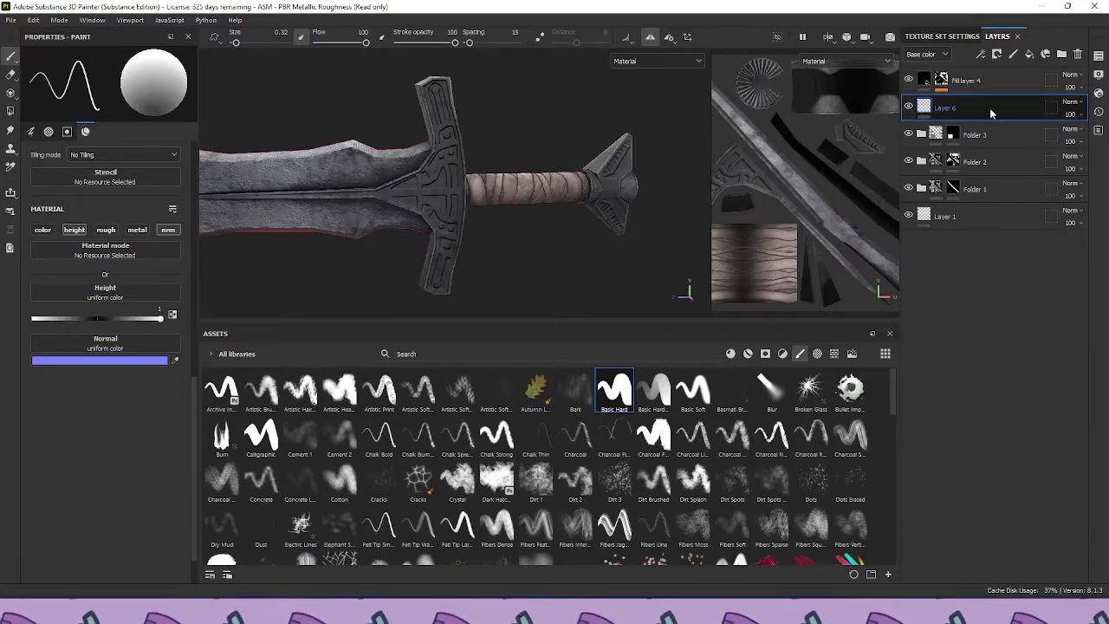
# Duplicate the height paint layer Layer 6 twice, then delete the topmost copy
pyautogui.hotkey('ctrl', 'd')
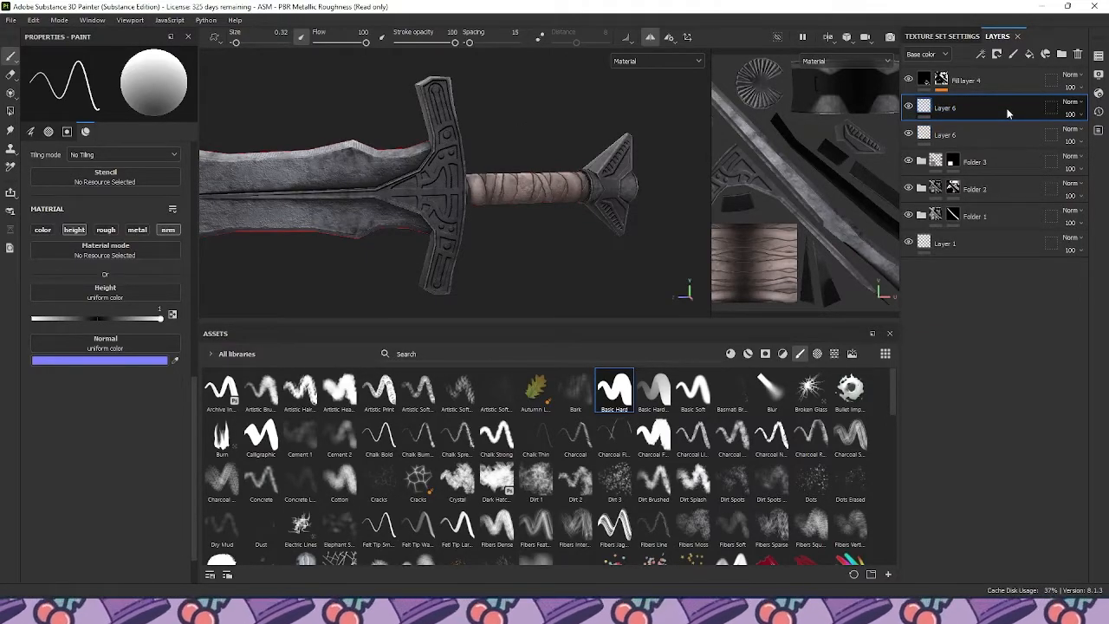
pyautogui.hotkey('ctrl', 'd')
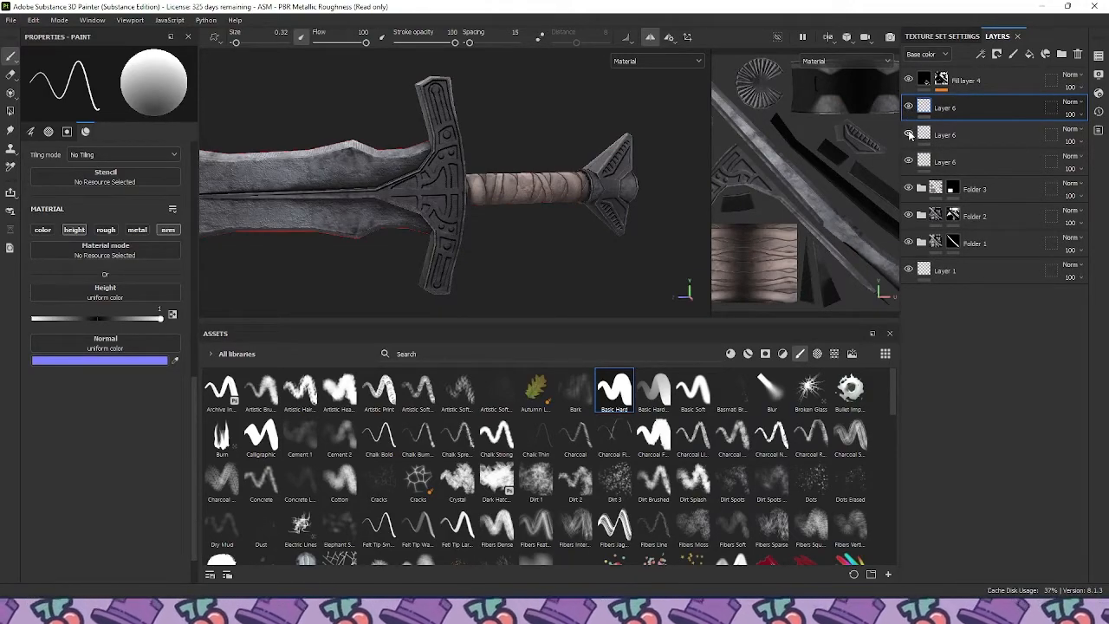
pyautogui.keyDown('alt'); pyautogui.moveTo(656, 108); pyautogui.dragTo(625, 103); pyautogui.keyUp('alt')
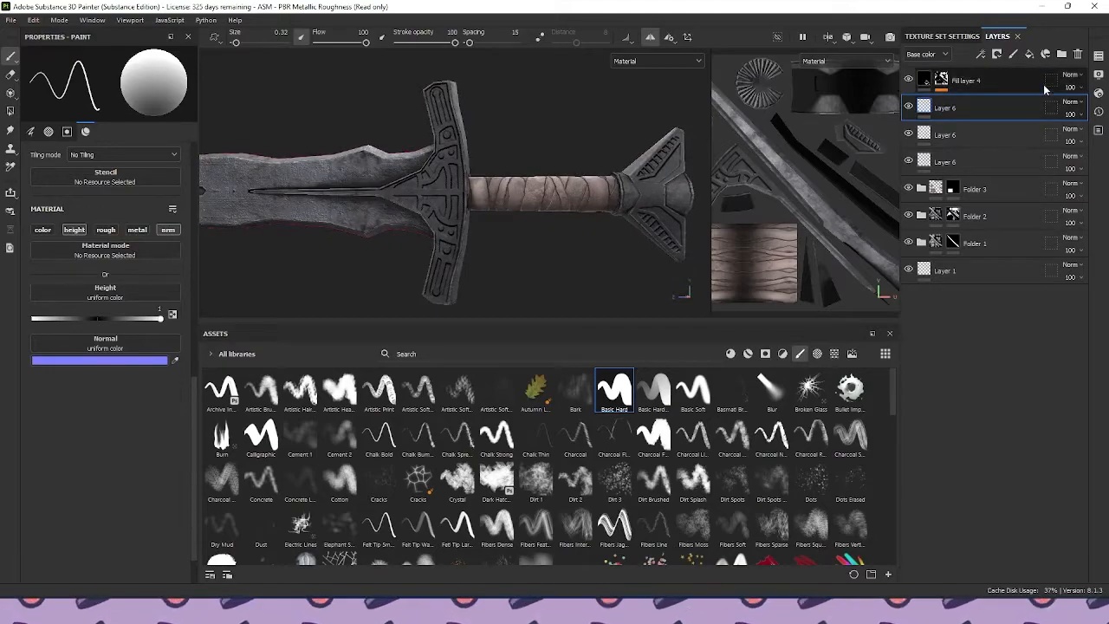
pyautogui.click(1077, 55)
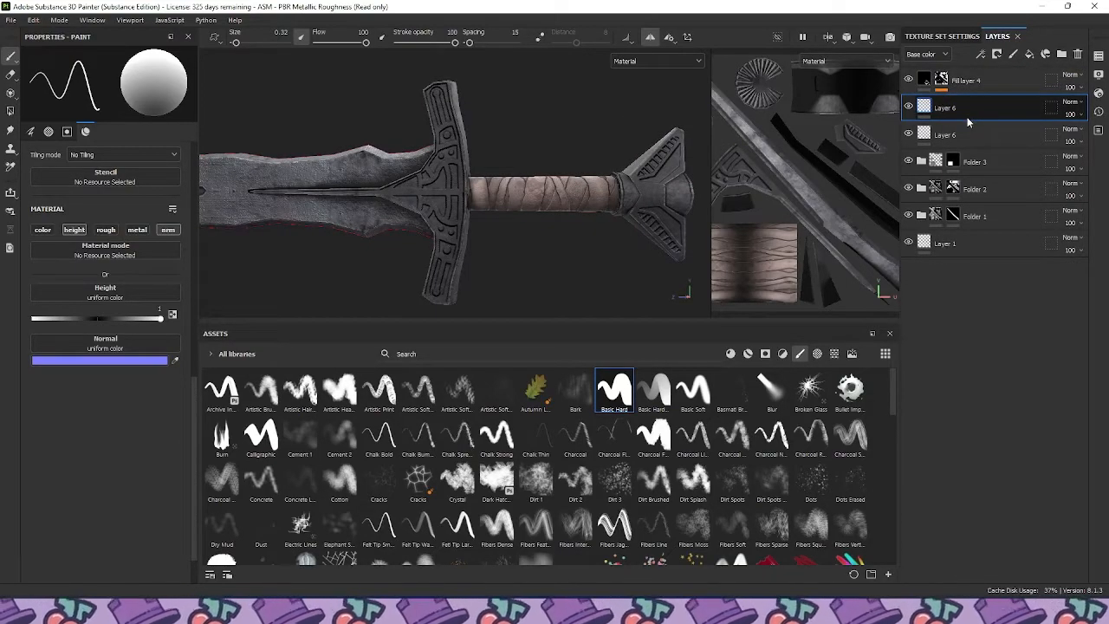
# Add a Color Correct filter layer at the top of Folder 1, above the Details 2 layer
pyautogui.keyDown('alt'); pyautogui.moveTo(511, 163); pyautogui.dragTo(567, 137); pyautogui.keyUp('alt')
pyautogui.scroll(-3, 548, 168)
pyautogui.scroll(6, 568, 137)
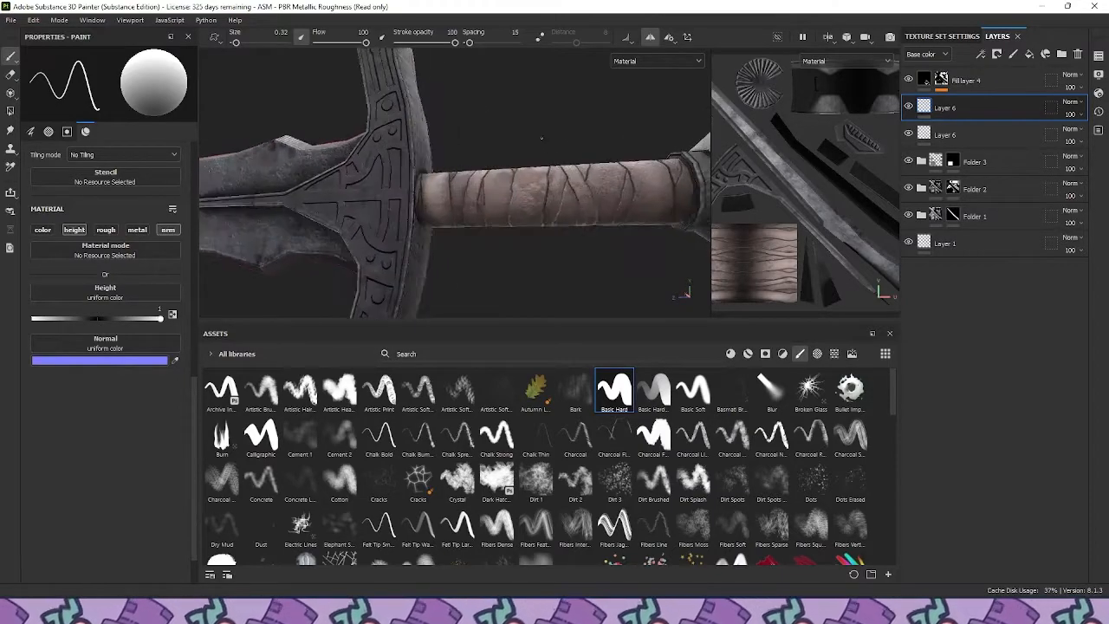
pyautogui.scroll(-6, 595, 143)
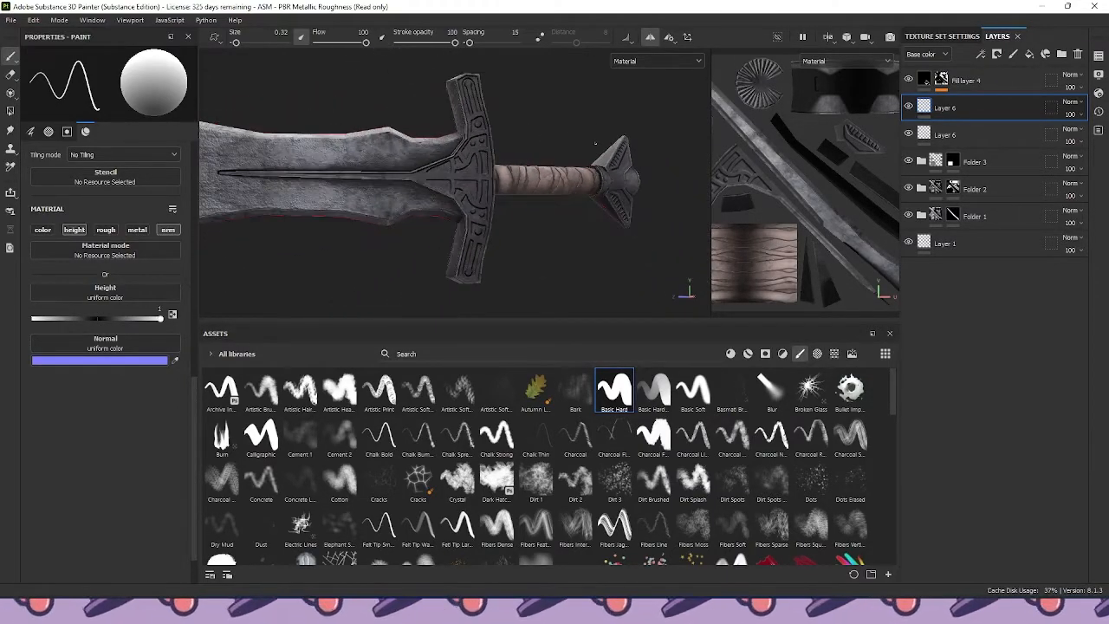
pyautogui.scroll(4, 418, 167)
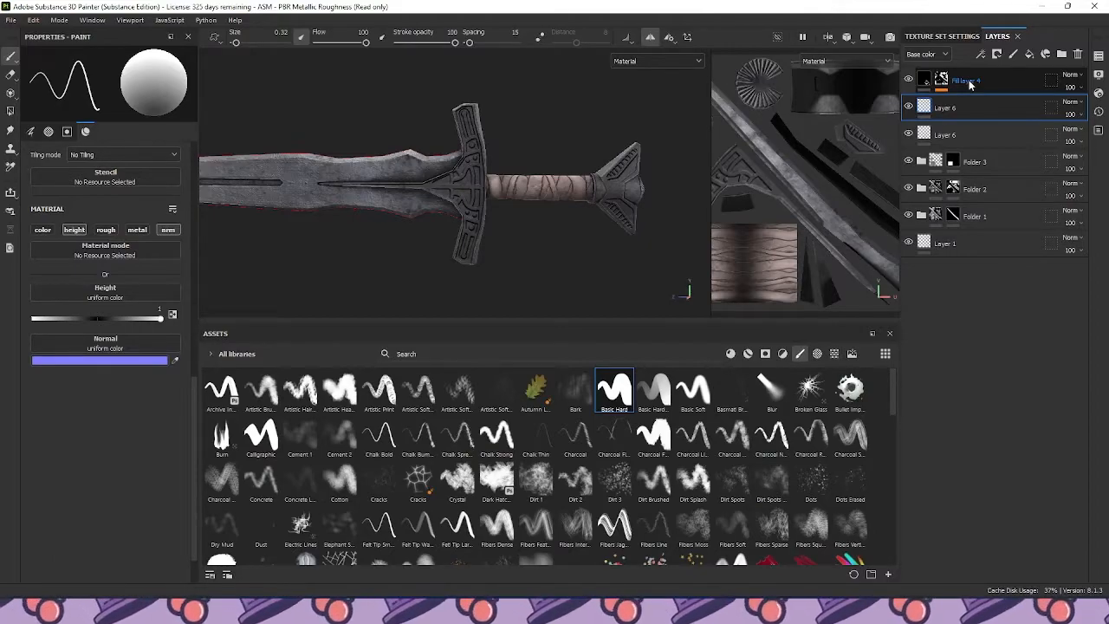
pyautogui.click(922, 216)
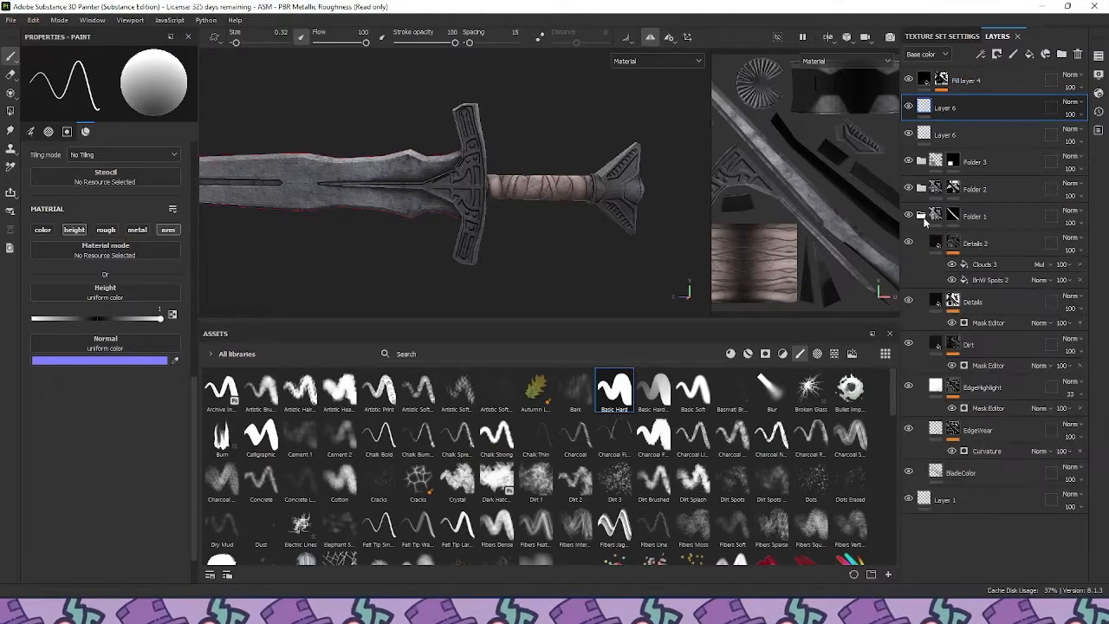
pyautogui.click(987, 241)
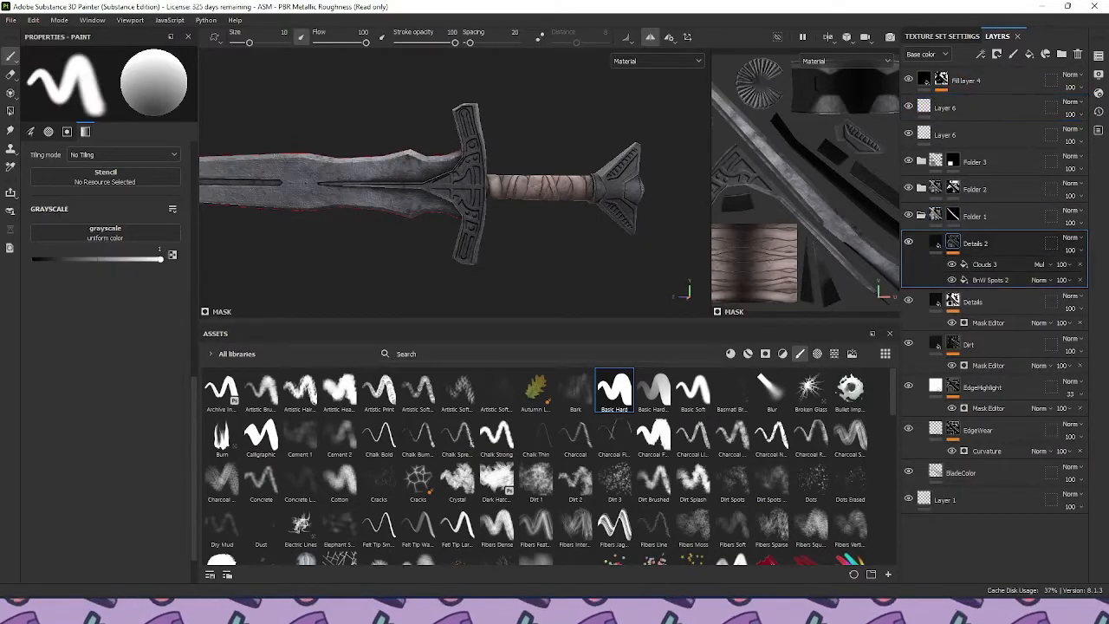
pyautogui.click(783, 355)
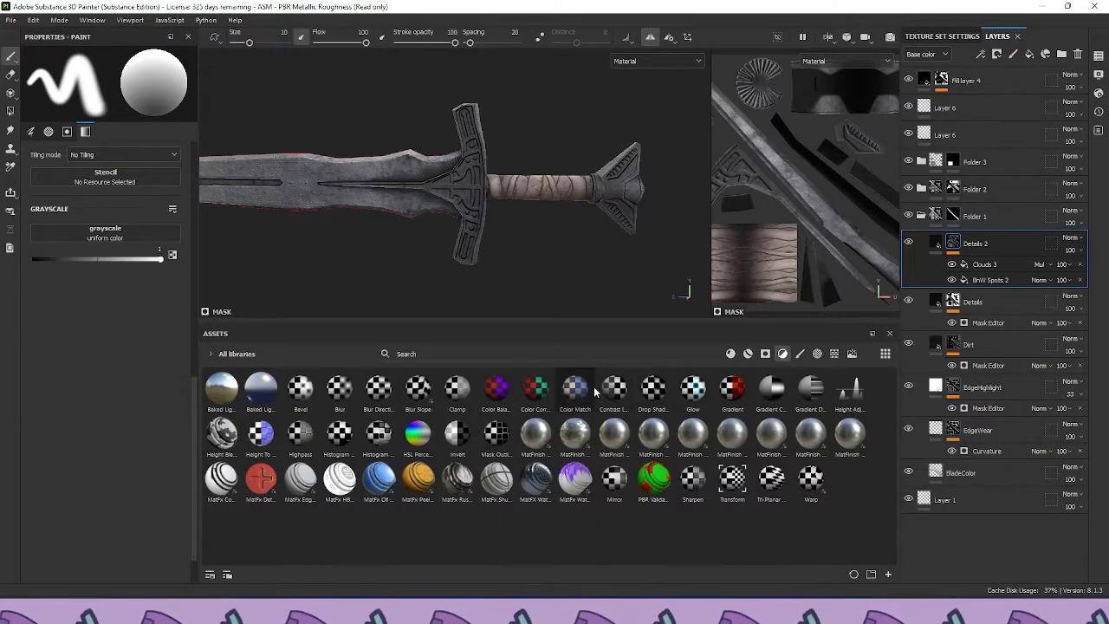
pyautogui.moveTo(550, 387); pyautogui.dragTo(972, 230)
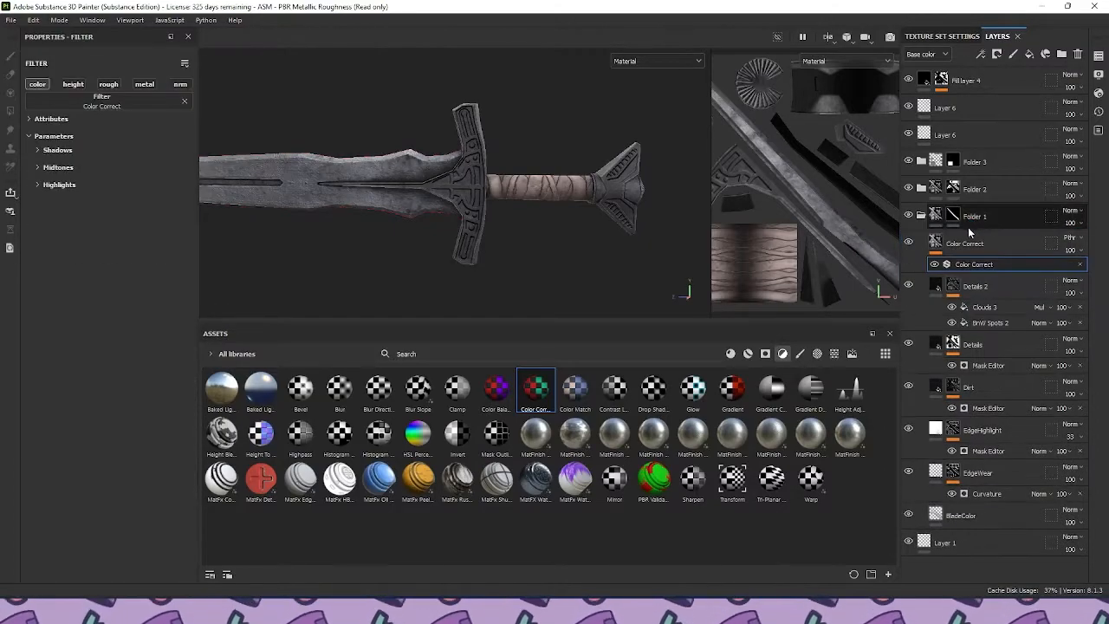
# Set Folder 1's Color Correct filter to Shadows contrast 0.1, Midtones contrast 0.28 and Midtones luminosity -0.21
pyautogui.scroll(3, 268, 168)
pyautogui.click(62, 152)
pyautogui.click(36, 237)
pyautogui.click(39, 326)
pyautogui.scroll(3, 384, 228)
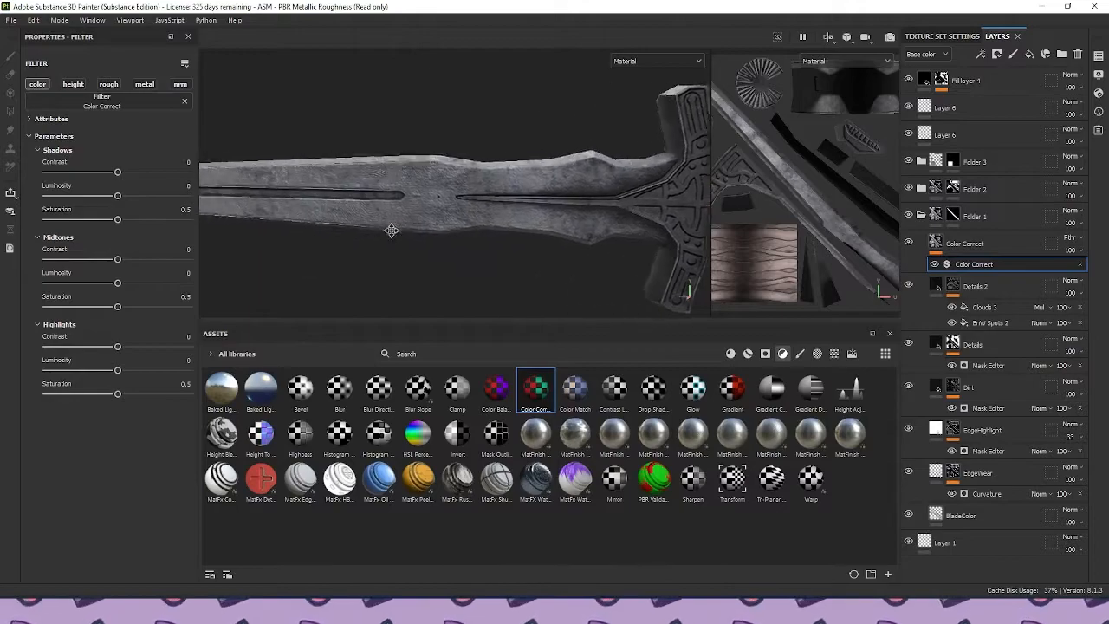
pyautogui.moveTo(118, 172)
pyautogui.mouseDown()
pyautogui.moveTo(89, 174)
pyautogui.moveTo(140, 175)
pyautogui.moveTo(122, 200)
pyautogui.mouseUp()
pyautogui.moveTo(118, 260)
pyautogui.mouseDown()
pyautogui.moveTo(155, 260)
pyautogui.moveTo(99, 286)
pyautogui.mouseUp()
pyautogui.scroll(-3, 378, 161)
pyautogui.keyDown('alt'); pyautogui.moveTo(378, 161); pyautogui.dragTo(434, 154); pyautogui.keyUp('alt')
pyautogui.scroll(2, 434, 158)
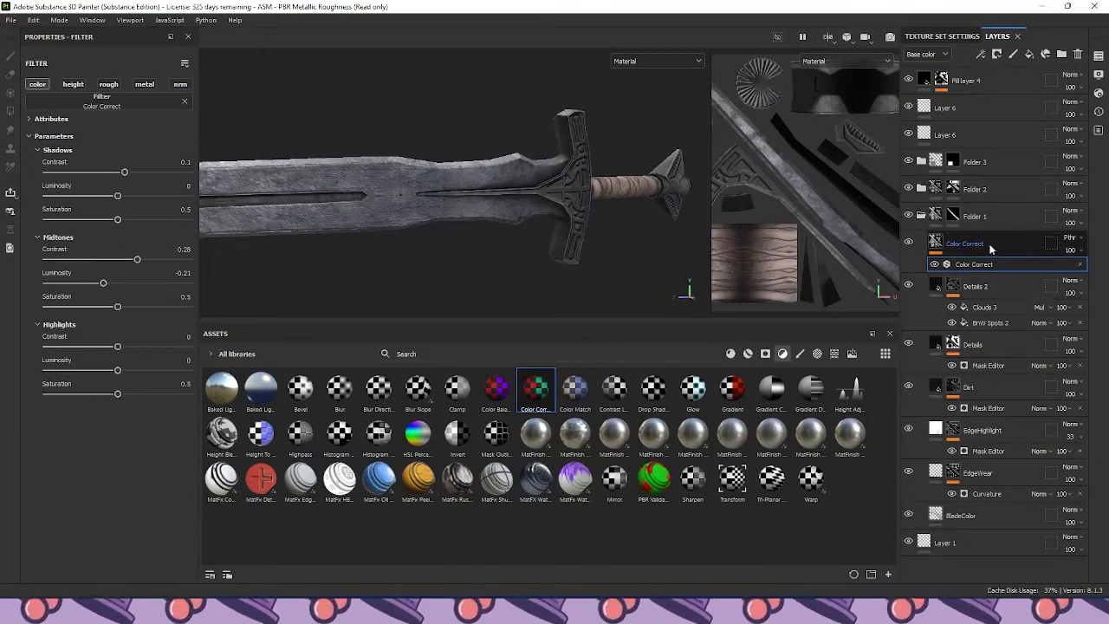
# Copy the Color Correct layer from Folder 1 into Folder 2, above its Details 2 layer
pyautogui.click(953, 241)
pyautogui.click(921, 189)
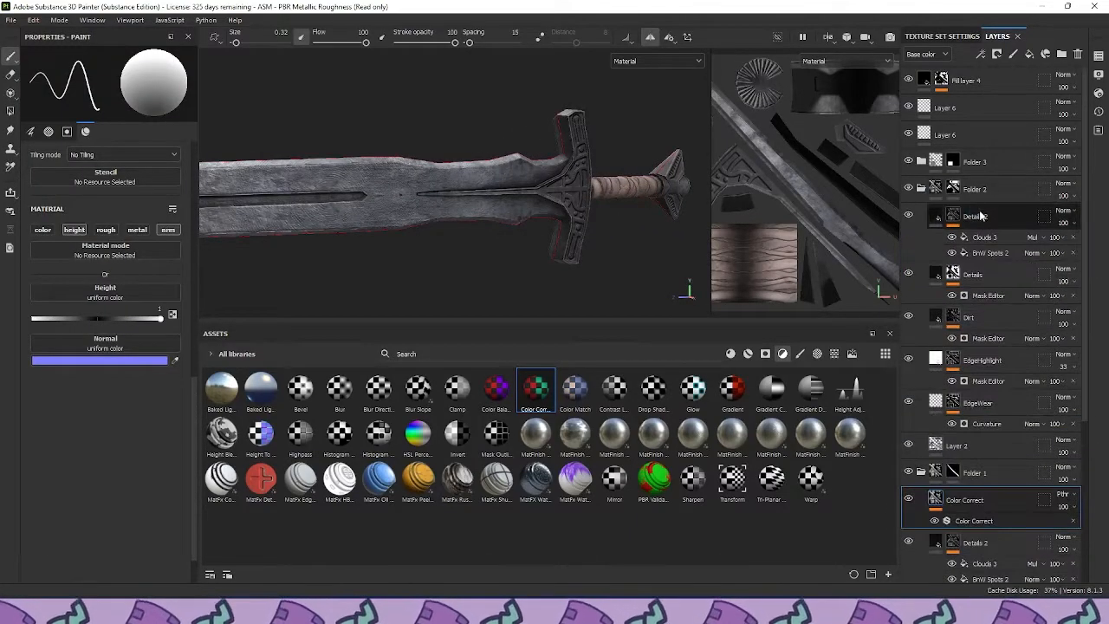
pyautogui.click(981, 218)
pyautogui.hotkey('ctrl', 'v')
pyautogui.keyDown('alt'); pyautogui.moveTo(667, 218); pyautogui.dragTo(3, 124); pyautogui.keyUp('alt')
# Set Folder 2's Color Correct filter to Shadows contrast 0.13, luminosity -0.25; Midtones contrast 0.08, luminosity 0.32; Highlights contrast 0.07, luminosity 0.19
pyautogui.click(981, 236)
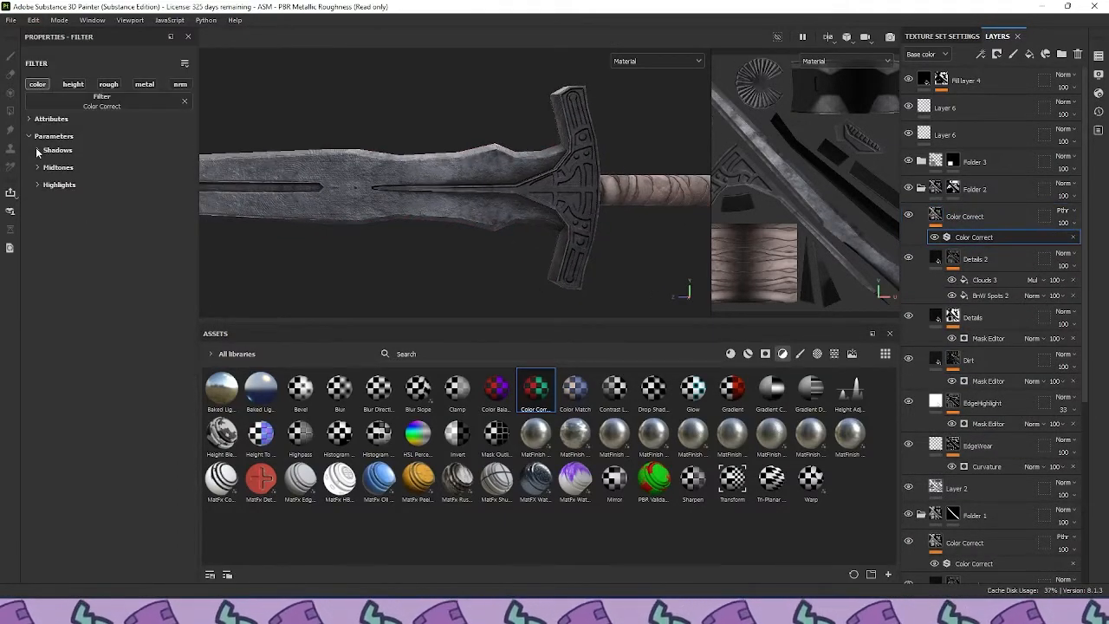
pyautogui.click(37, 150)
pyautogui.click(38, 237)
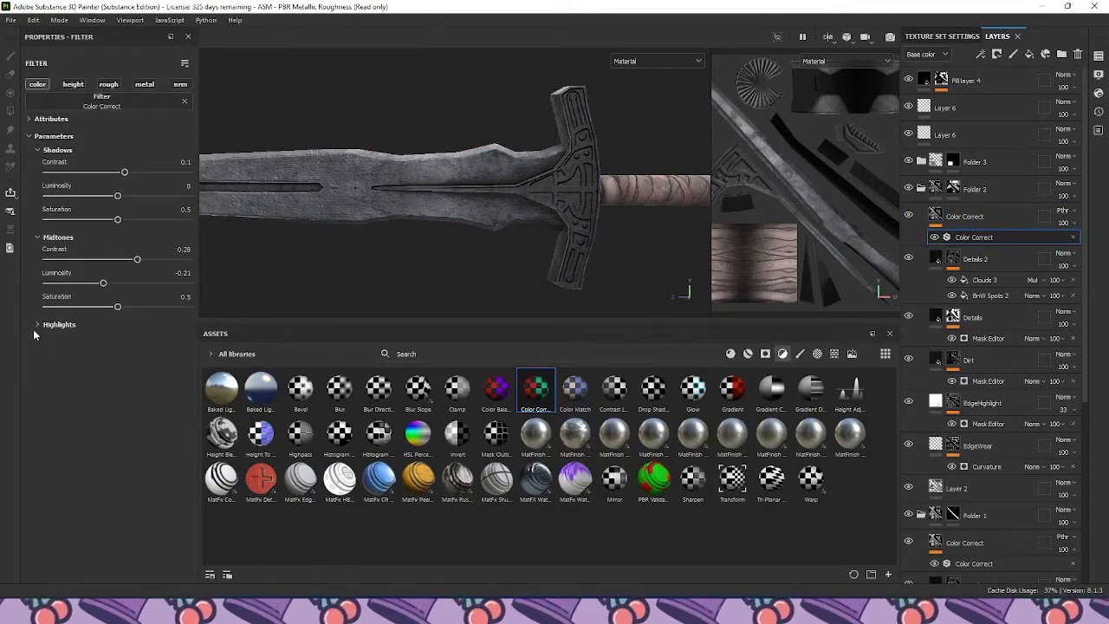
pyautogui.click(36, 324)
pyautogui.keyDown('alt'); pyautogui.moveTo(212, 199); pyautogui.dragTo(195, 192); pyautogui.keyUp('alt')
pyautogui.moveTo(132, 174); pyautogui.dragTo(100, 196)
pyautogui.moveTo(103, 283)
pyautogui.mouseDown()
pyautogui.moveTo(148, 283)
pyautogui.moveTo(123, 260)
pyautogui.mouseUp()
pyautogui.keyDown('alt'); pyautogui.moveTo(381, 225); pyautogui.dragTo(314, 245); pyautogui.keyUp('alt')
pyautogui.moveTo(117, 347); pyautogui.dragTo(131, 371)
pyautogui.keyDown('alt'); pyautogui.moveTo(364, 248); pyautogui.dragTo(632, 222); pyautogui.keyUp('alt')
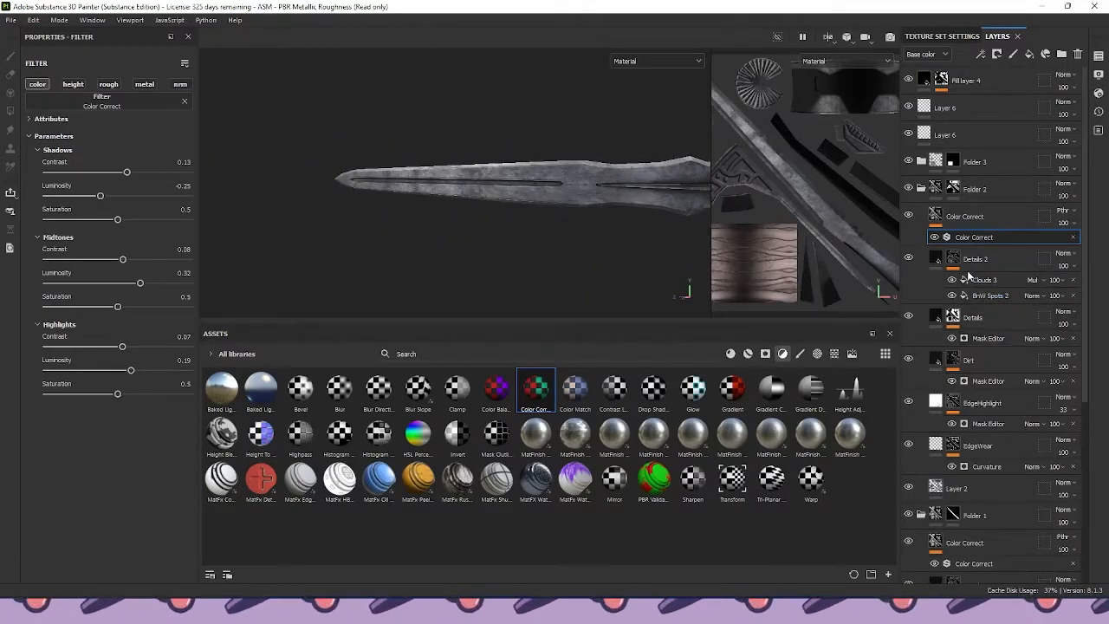
# Set the Highlights of Folder 1's Color Correct filter to contrast 0.12 and luminosity 0.08
pyautogui.click(974, 563)
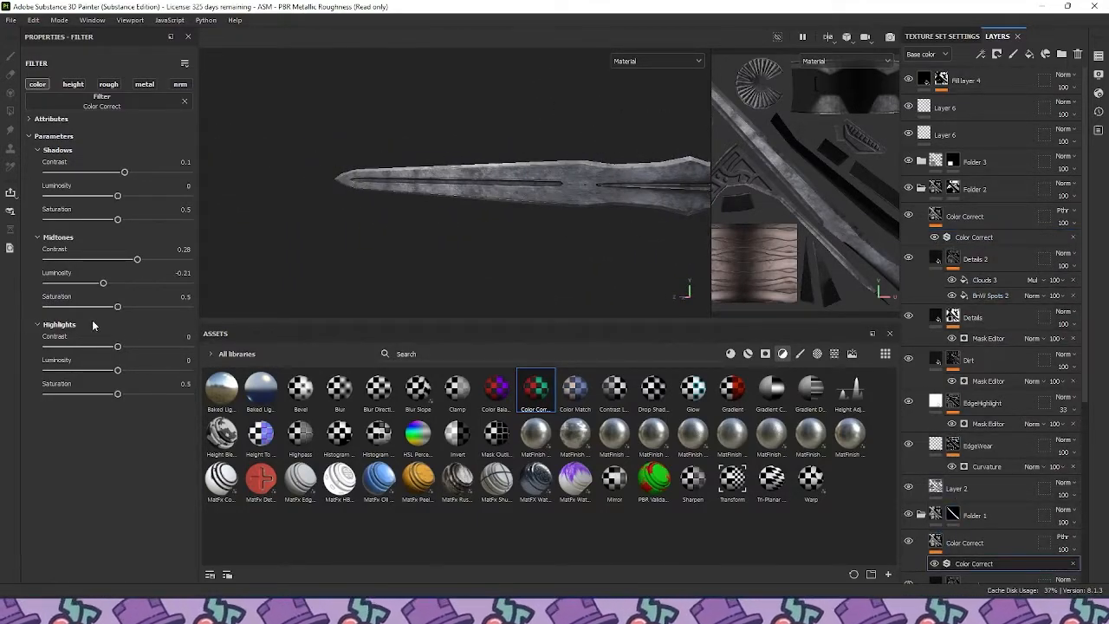
pyautogui.moveTo(117, 347); pyautogui.dragTo(122, 370)
pyautogui.keyDown('alt'); pyautogui.moveTo(385, 241); pyautogui.dragTo(409, 243); pyautogui.keyUp('alt')
pyautogui.keyDown('alt'); pyautogui.moveTo(409, 242); pyautogui.dragTo(213, 233, button='middle'); pyautogui.keyUp('alt')
pyautogui.keyDown('alt'); pyautogui.moveTo(455, 207); pyautogui.dragTo(312, 206, button='middle'); pyautogui.keyUp('alt')
pyautogui.scroll(2, 523, 173)
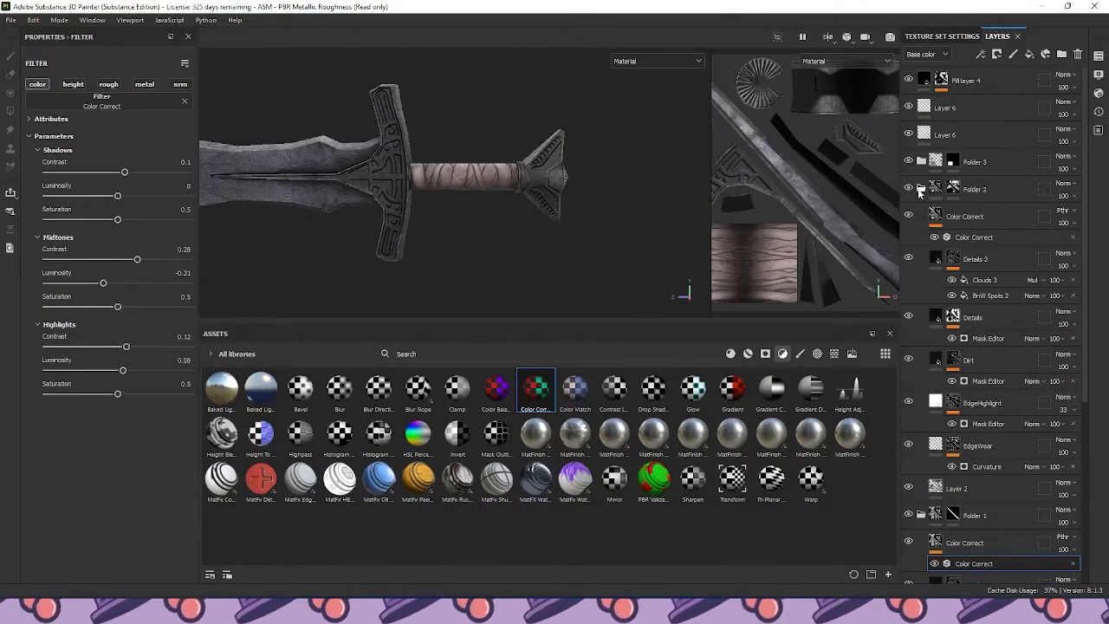
# Copy the Color Correct layer from Folder 2 into Folder 3, above Fill layer 5
pyautogui.click(934, 215)
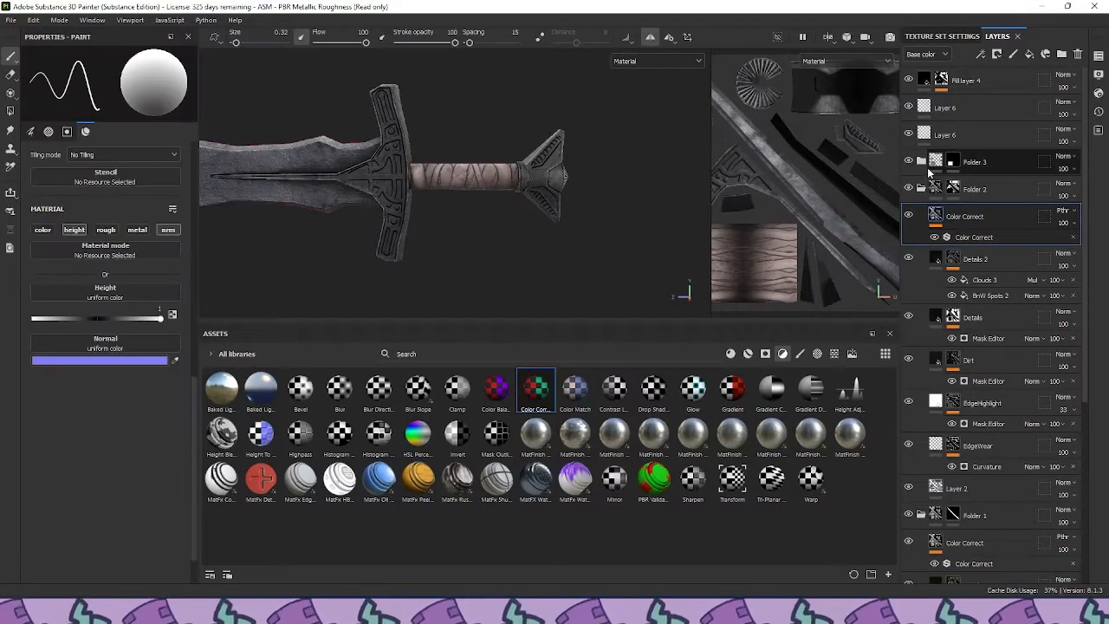
pyautogui.click(921, 162)
pyautogui.click(986, 188)
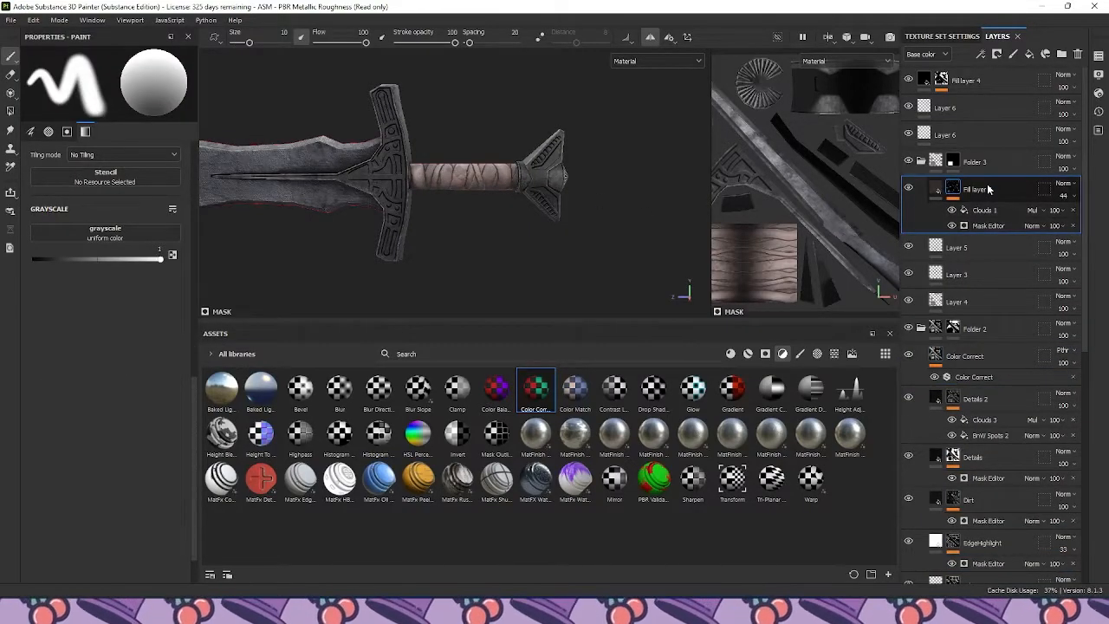
pyautogui.click(992, 394)
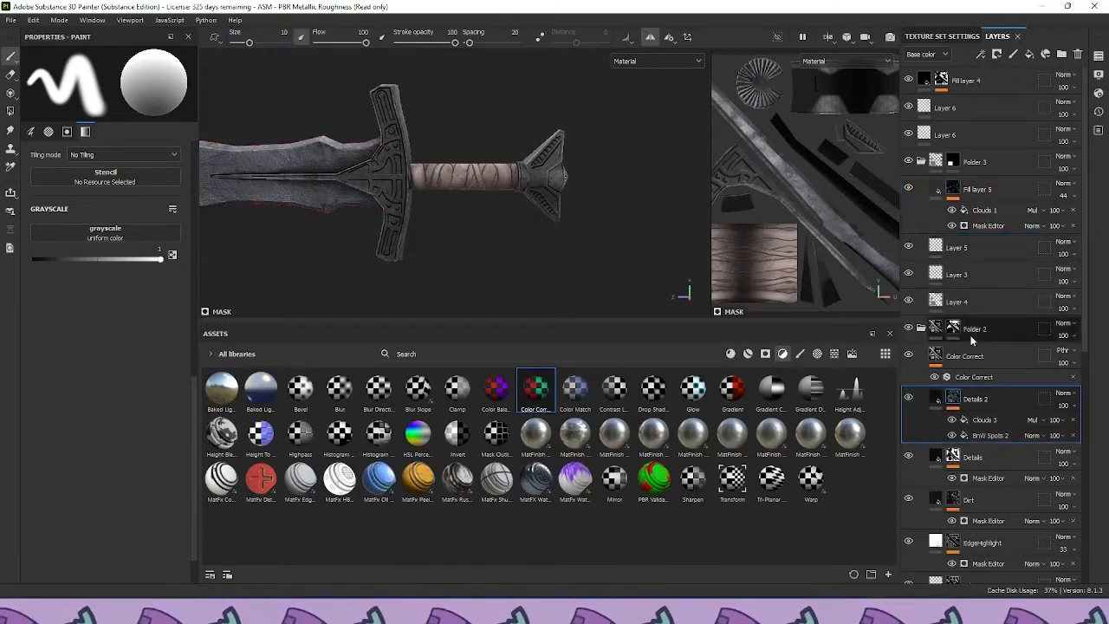
pyautogui.click(974, 355)
pyautogui.hotkey('ctrl', 'c')
pyautogui.click(976, 194)
pyautogui.hotkey('ctrl', 'v')
pyautogui.scroll(3, 529, 156)
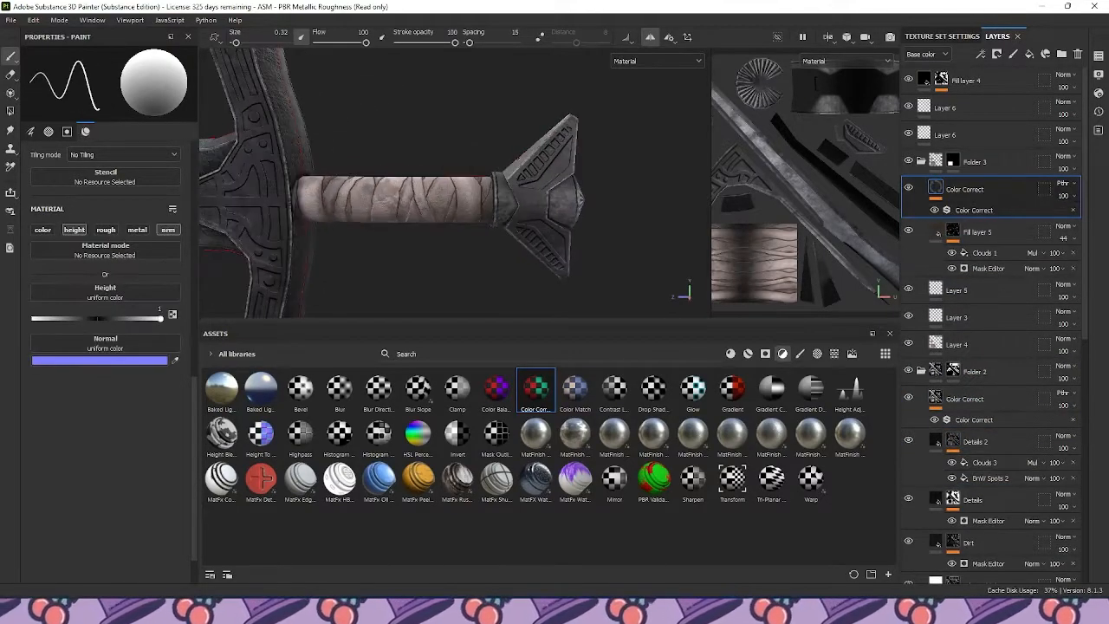
# Set Folder 3's Color Correct to Shadows contrast 0.23, luminosity -0.24, saturation 0.54; Midtones contrast 0.25, luminosity 0.09, saturation 0.48
pyautogui.click(974, 209)
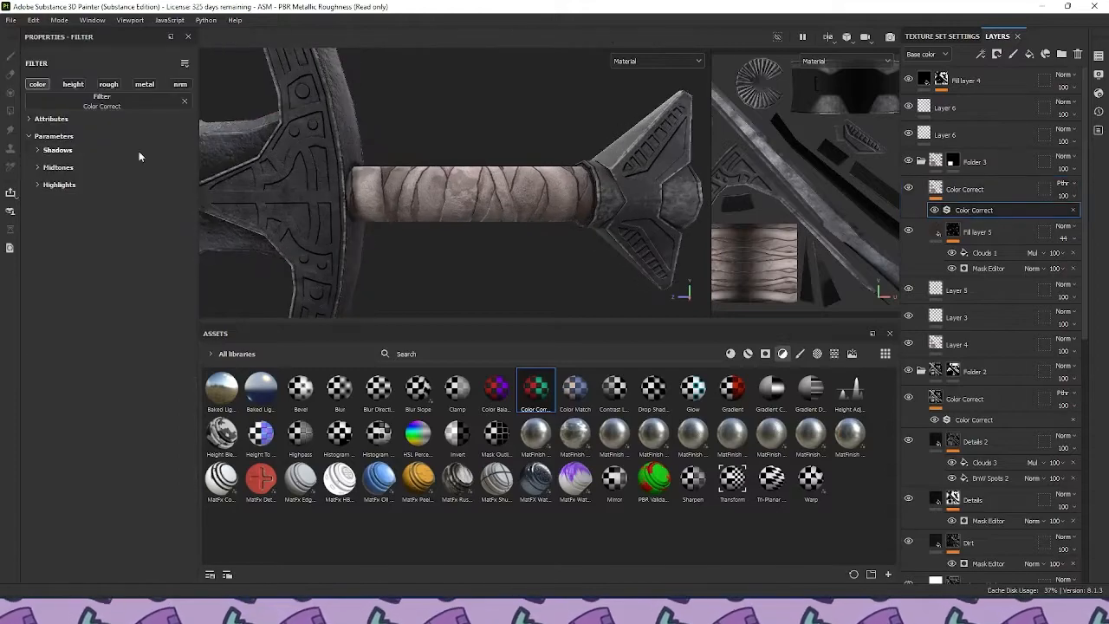
pyautogui.click(38, 151)
pyautogui.moveTo(98, 198)
pyautogui.mouseDown()
pyautogui.moveTo(137, 197)
pyautogui.moveTo(111, 200)
pyautogui.moveTo(111, 188)
pyautogui.mouseUp()
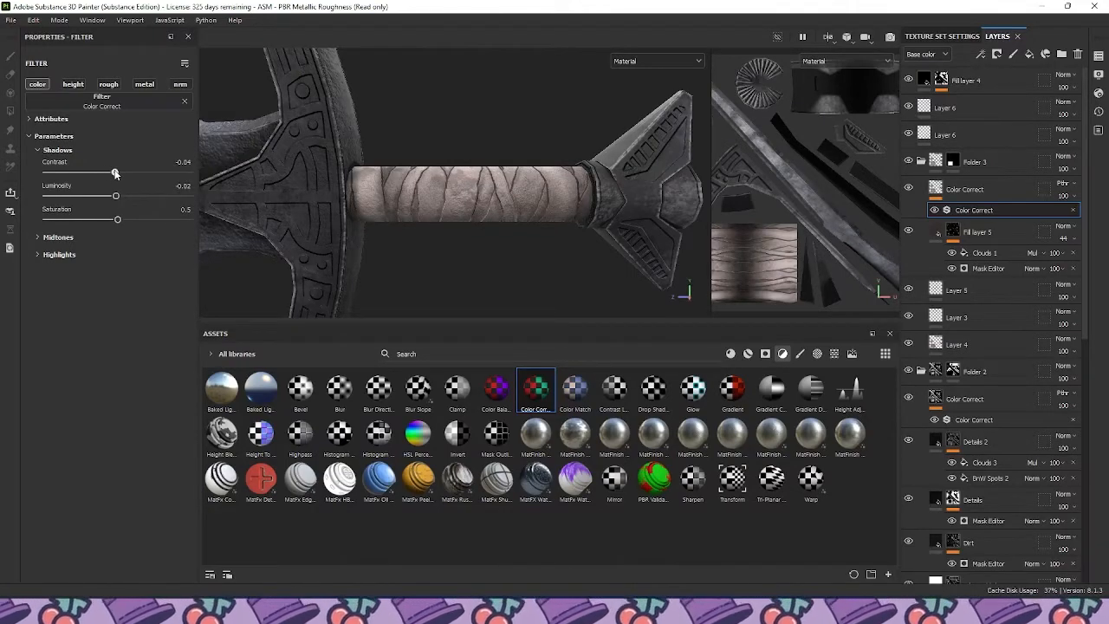
pyautogui.moveTo(118, 173); pyautogui.dragTo(141, 173)
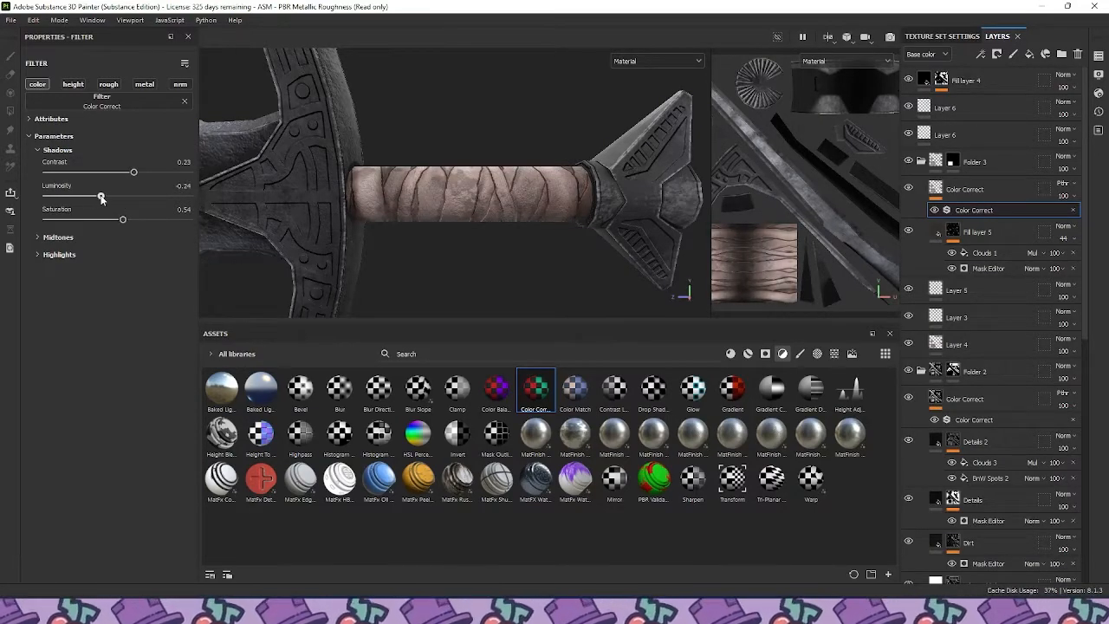
pyautogui.click(40, 238)
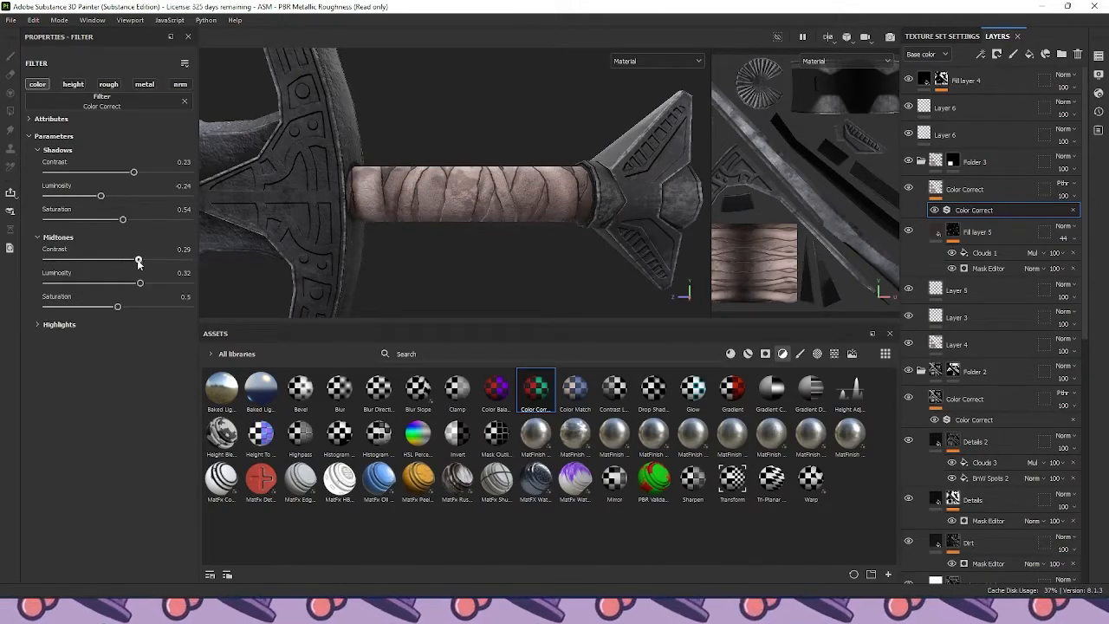
pyautogui.moveTo(140, 284); pyautogui.dragTo(122, 286)
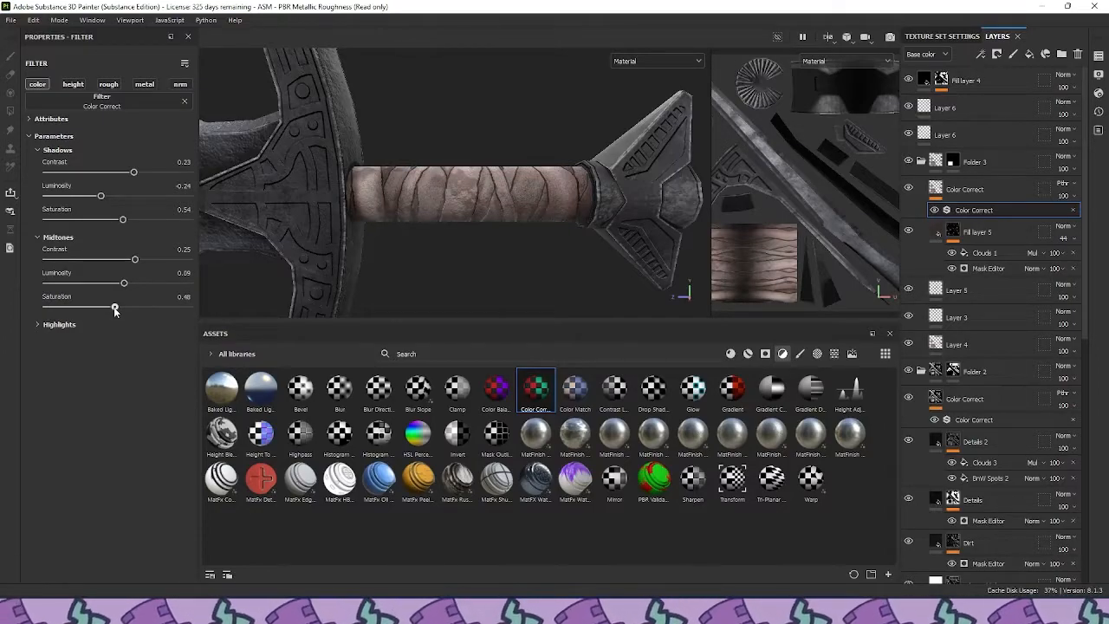
# Set Folder 3's Color Correct Highlights to contrast 0.03, luminosity 0.31, saturation 0.56, and its Shadows contrast to 0.25
pyautogui.click(41, 325)
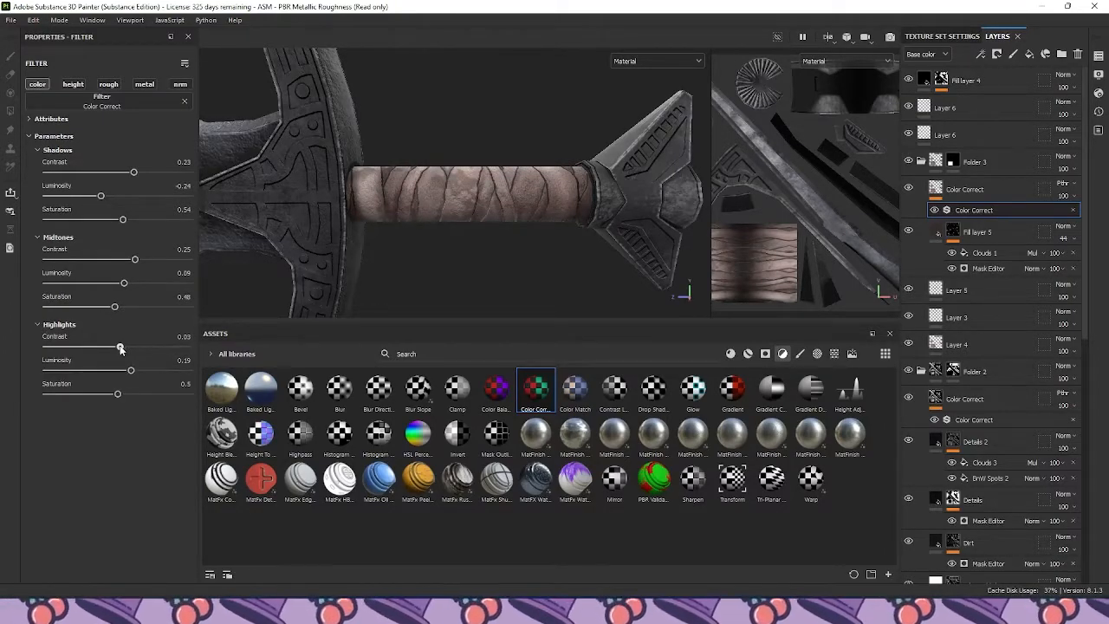
pyautogui.moveTo(169, 372); pyautogui.dragTo(145, 397)
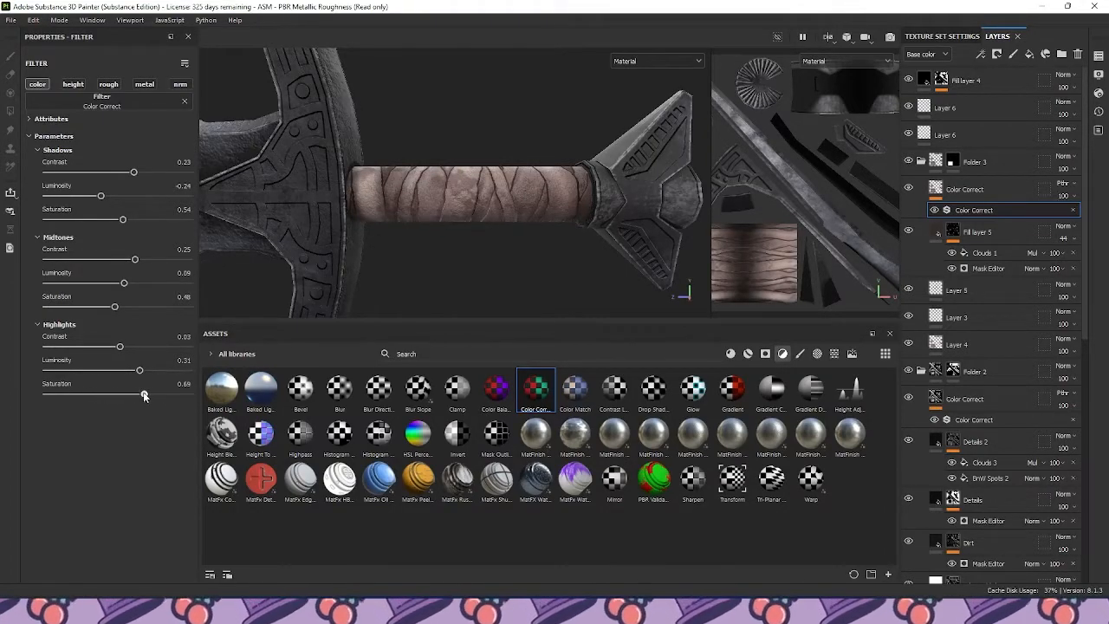
pyautogui.keyDown('alt'); pyautogui.moveTo(240, 260); pyautogui.dragTo(384, 153); pyautogui.keyUp('alt')
pyautogui.scroll(-6, 312, 275)
pyautogui.scroll(6, 384, 106)
pyautogui.scroll(-4, 384, 161)
pyautogui.scroll(4, 384, 153)
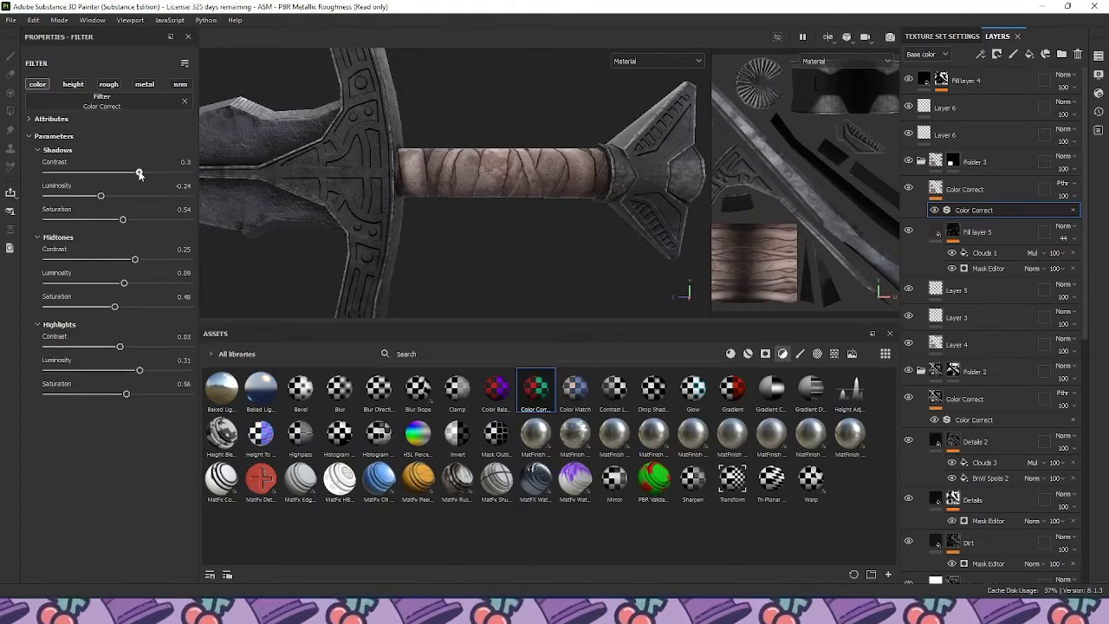
pyautogui.keyDown('alt'); pyautogui.moveTo(343, 181); pyautogui.dragTo(414, 213); pyautogui.keyUp('alt')
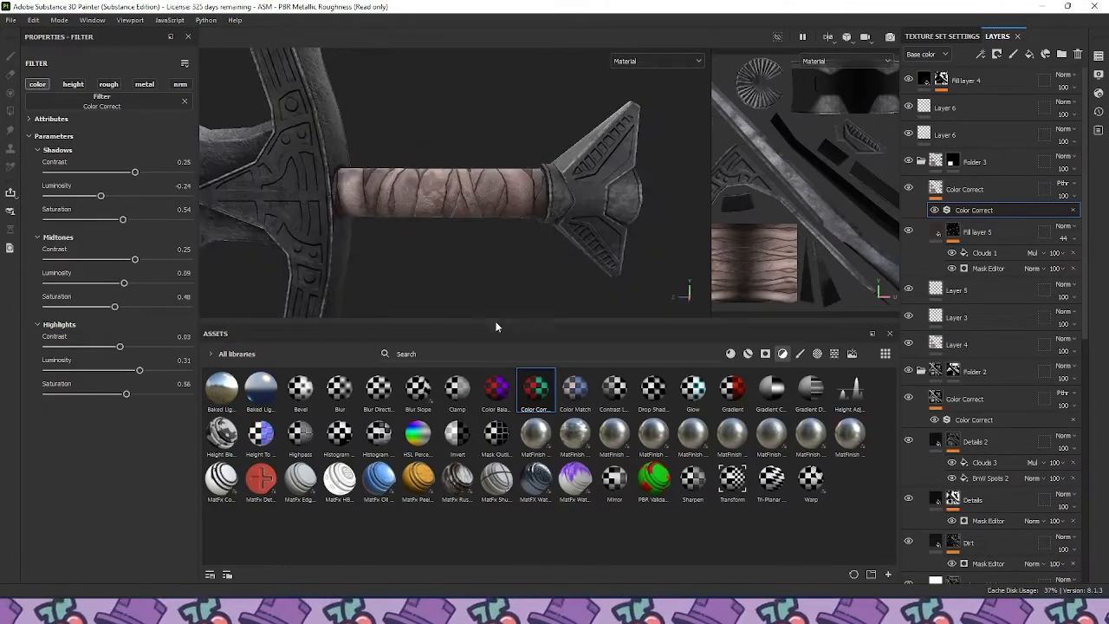
# Add an HSL Perceptive filter layer above Color Correct in Folder 3 with saturation 0.409 and lightness 0.425
pyautogui.moveTo(417, 430); pyautogui.dragTo(970, 210)
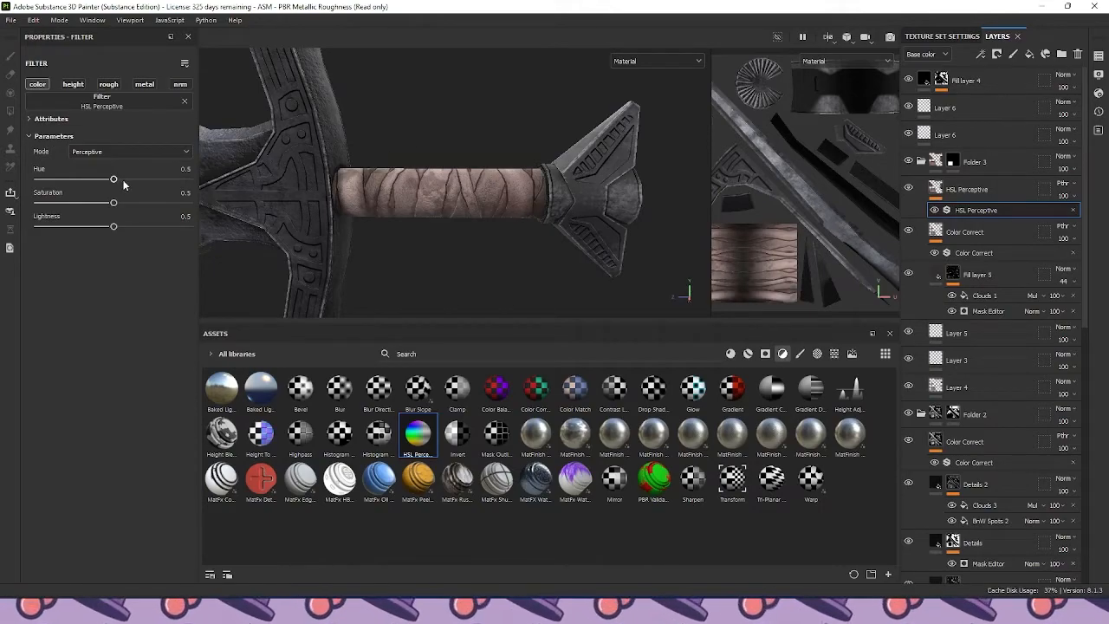
pyautogui.scroll(2, 313, 190)
pyautogui.moveTo(89, 179); pyautogui.dragTo(118, 175)
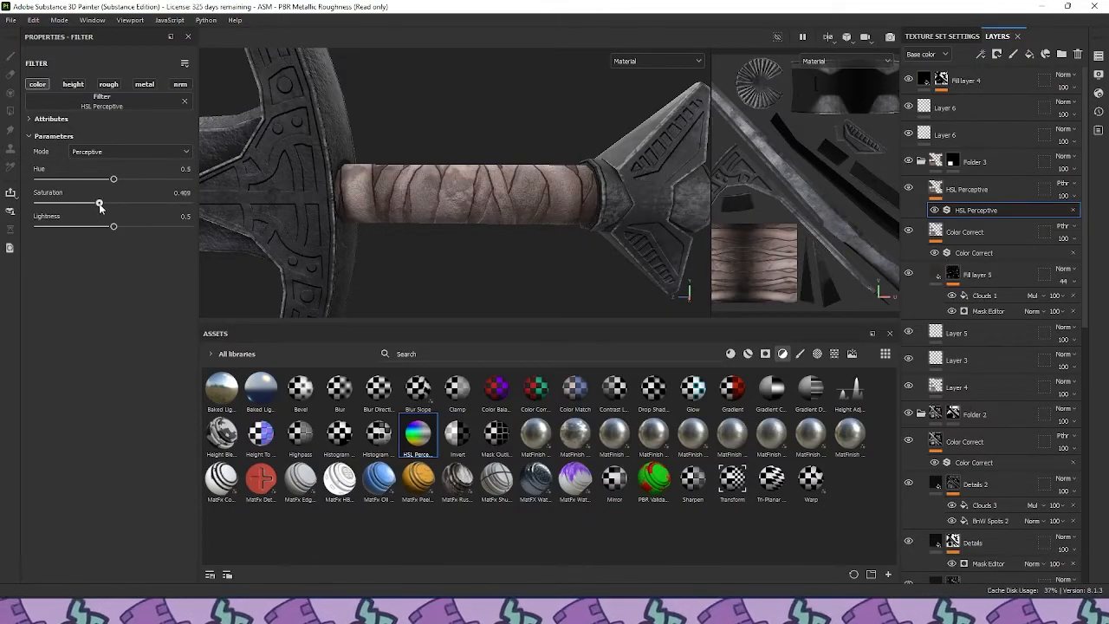
pyautogui.moveTo(112, 226); pyautogui.dragTo(102, 226)
pyautogui.scroll(-3, 407, 184)
pyautogui.keyDown('alt'); pyautogui.moveTo(423, 186); pyautogui.dragTo(485, 143, button='middle'); pyautogui.keyUp('alt')
pyautogui.moveTo(485, 144)
pyautogui.keyDown('alt'); pyautogui.mouseDown()
pyautogui.moveTo(497, 84)
pyautogui.moveTo(485, 152)
pyautogui.mouseUp(); pyautogui.keyUp('alt')
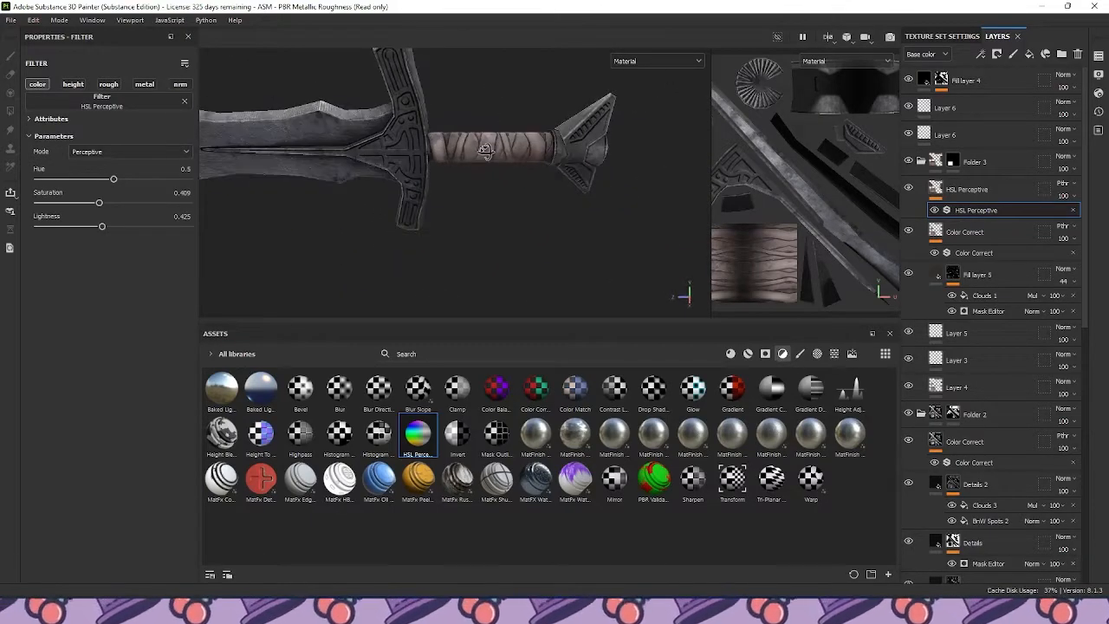
# Add an HSL Perceptive filter layer in Folder 1, above its Color Correct layer
pyautogui.keyDown('alt'); pyautogui.moveTo(454, 145); pyautogui.dragTo(573, 122, button='middle'); pyautogui.keyUp('alt')
pyautogui.keyDown('alt'); pyautogui.moveTo(574, 122); pyautogui.dragTo(499, 118); pyautogui.keyUp('alt')
pyautogui.scroll(-8, 909, 313)
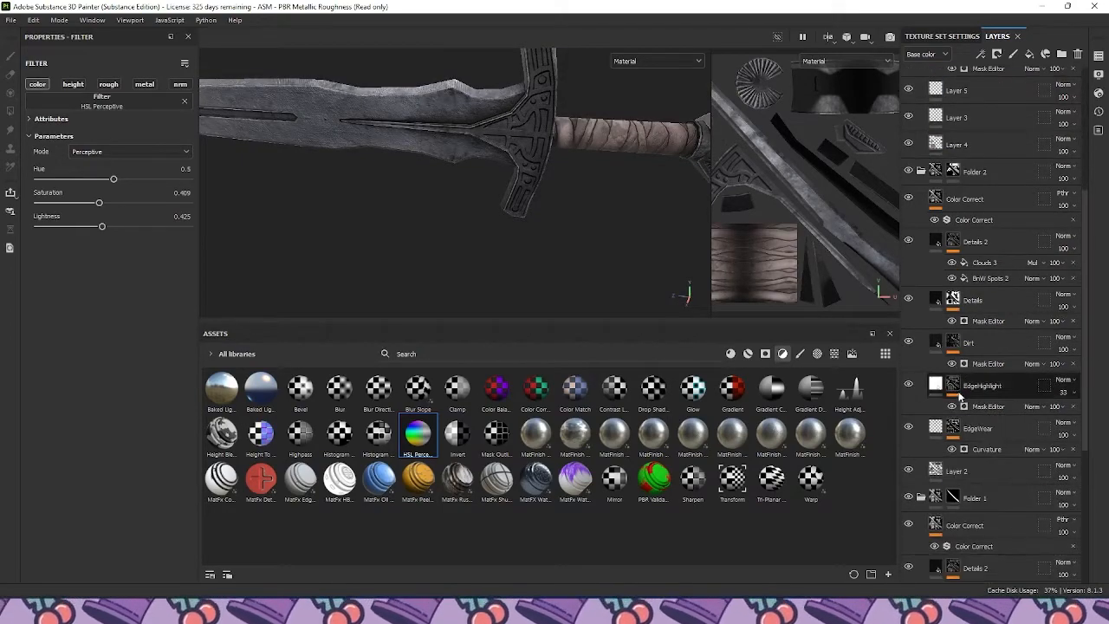
pyautogui.moveTo(414, 451); pyautogui.dragTo(976, 426)
pyautogui.click(977, 443)
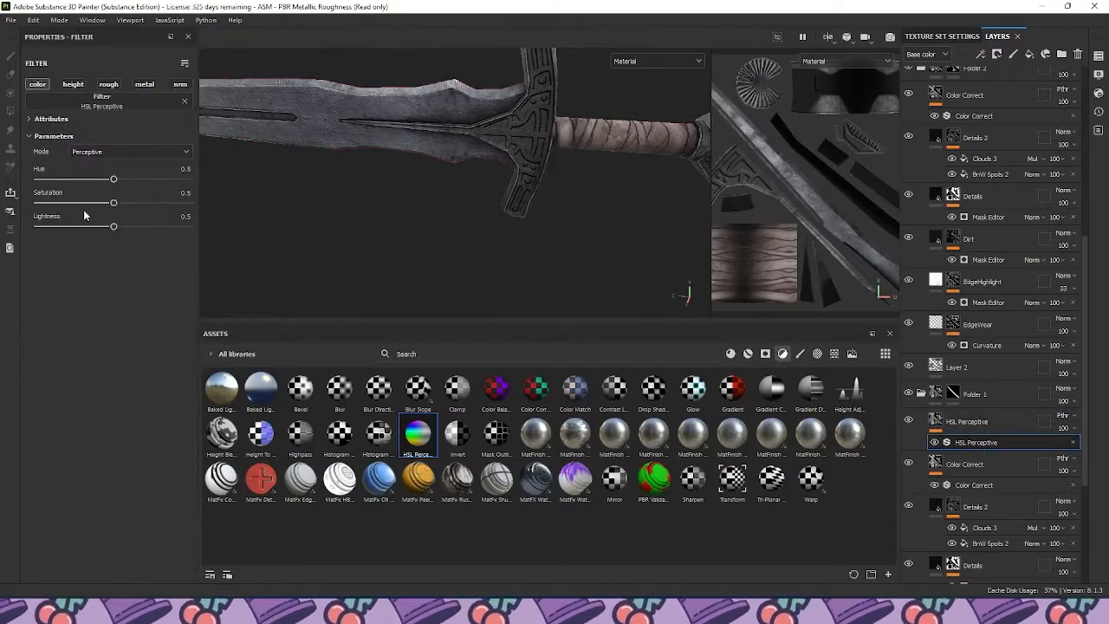
# Try a higher lightness in Folder 1's HSL Perceptive filter, and undo the change
pyautogui.moveTo(112, 229)
pyautogui.mouseDown()
pyautogui.moveTo(98, 229)
pyautogui.moveTo(131, 227)
pyautogui.mouseUp()
pyautogui.keyDown('alt'); pyautogui.moveTo(386, 227); pyautogui.dragTo(416, 175); pyautogui.keyUp('alt')
pyautogui.hotkey('ctrl', 'z')
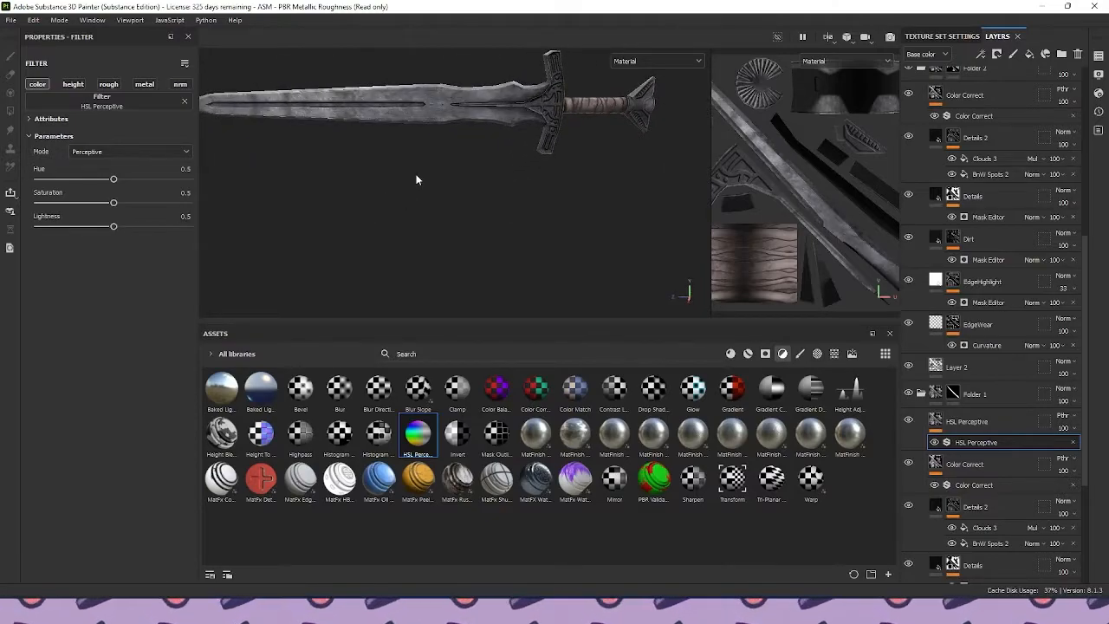
# Set the saturation of Folder 1's HSL Perceptive filter to 0.247 and collapse Folders 1, 2 and 3
pyautogui.keyDown('alt'); pyautogui.moveTo(416, 175); pyautogui.dragTo(381, 210, button='middle'); pyautogui.keyUp('alt')
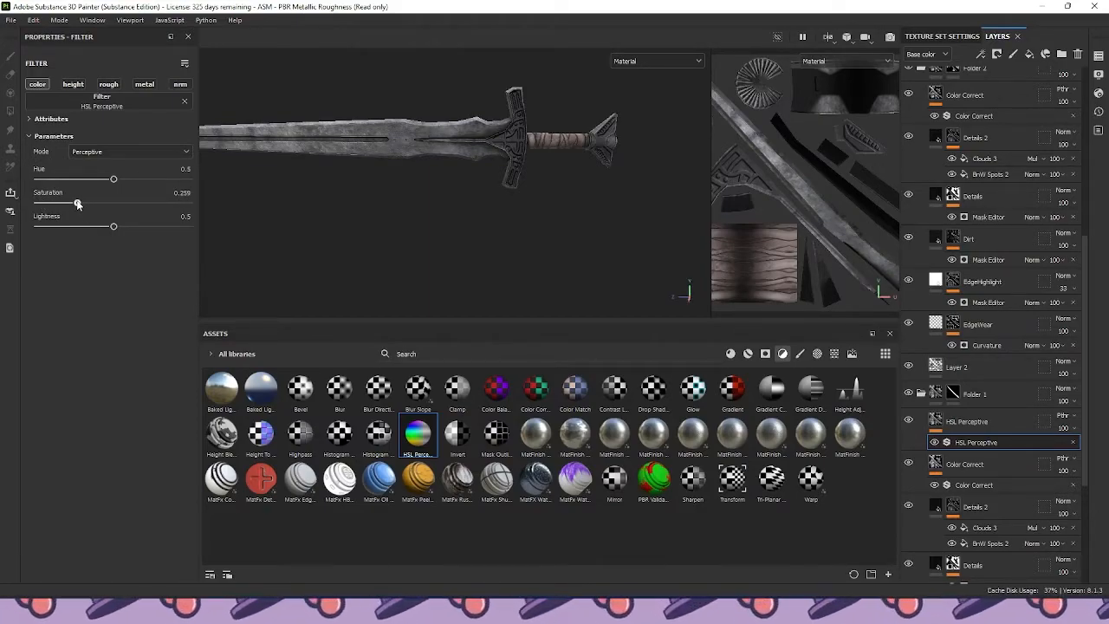
pyautogui.moveTo(510, 226)
pyautogui.keyDown('alt'); pyautogui.mouseDown()
pyautogui.moveTo(361, 223)
pyautogui.moveTo(488, 225)
pyautogui.mouseUp(); pyautogui.keyUp('alt')
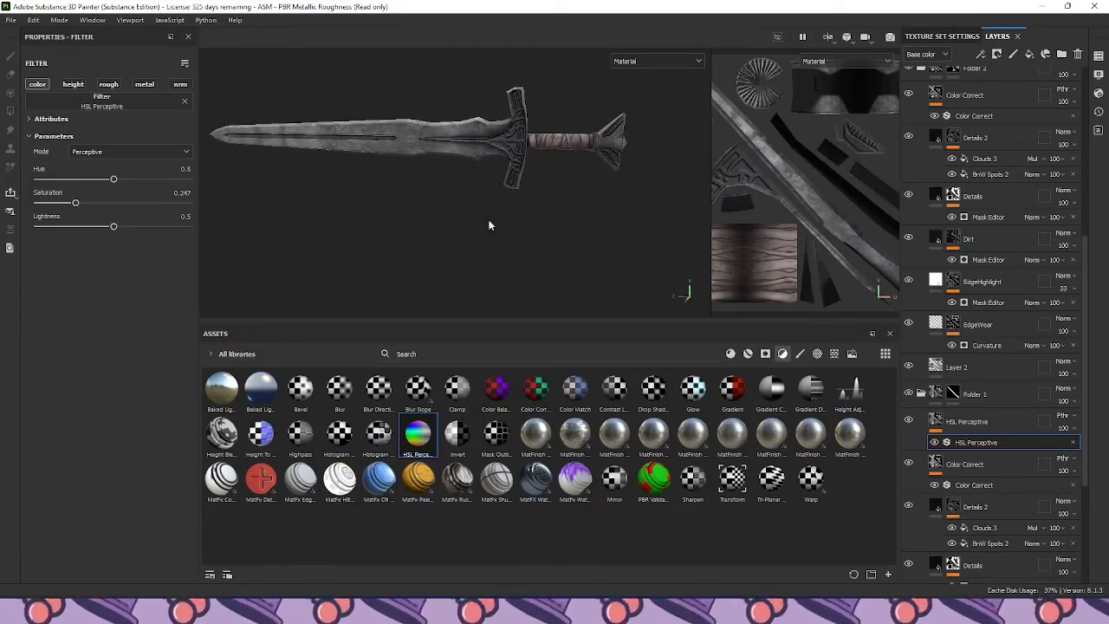
pyautogui.scroll(4, 918, 103)
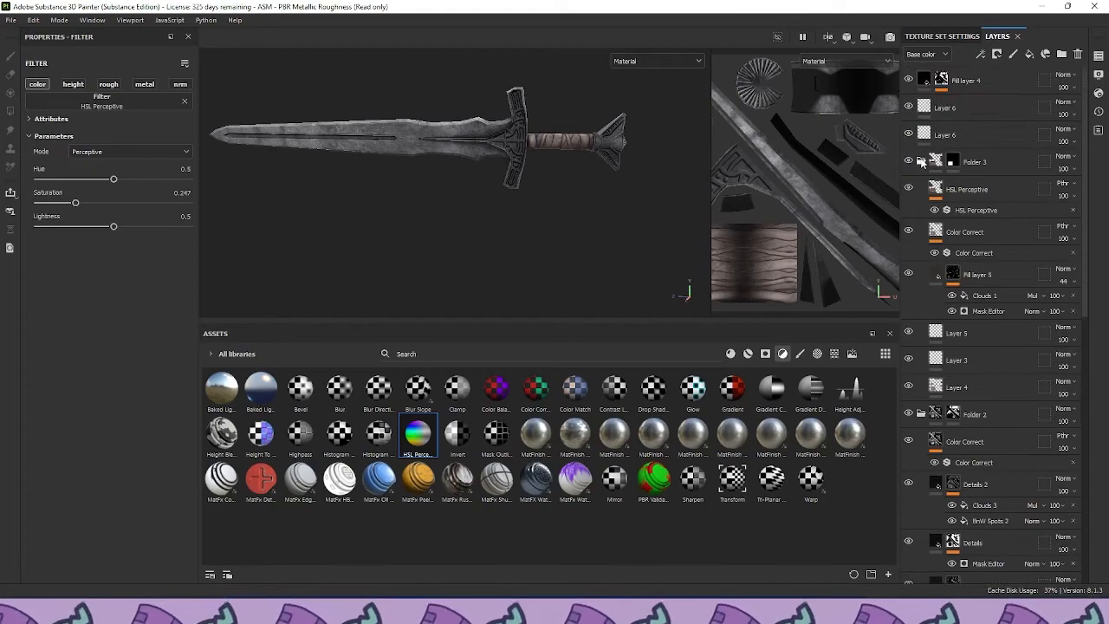
pyautogui.click(921, 188)
pyautogui.click(921, 217)
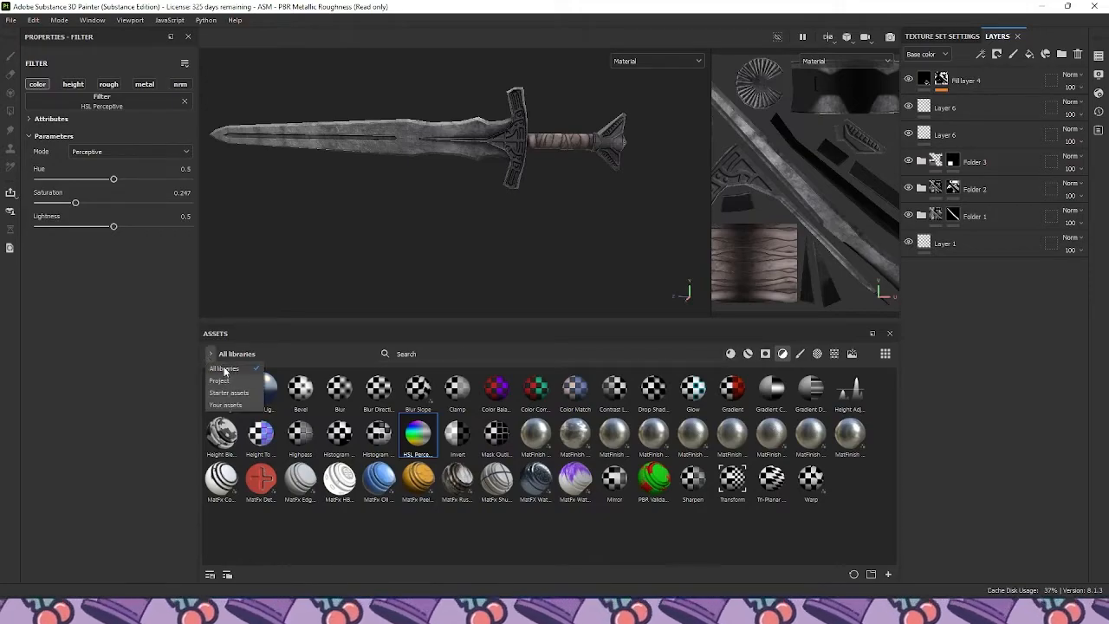
# Try applying the weathering smart material from Your assets to the sword, and expand its layer folder
pyautogui.click(224, 404)
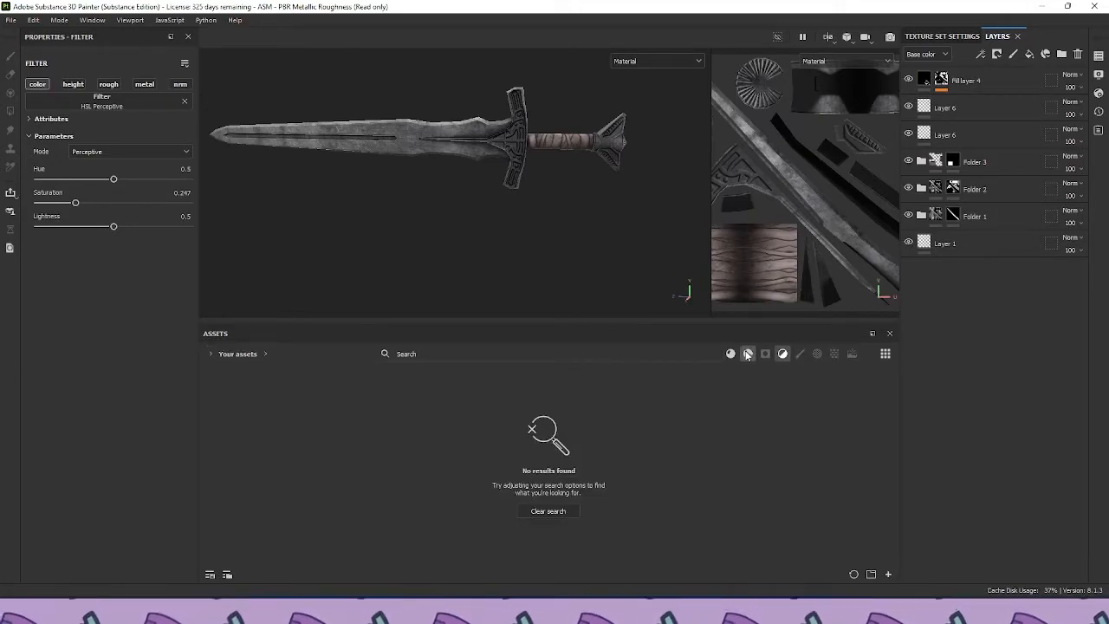
pyautogui.click(746, 353)
pyautogui.moveTo(574, 434); pyautogui.dragTo(526, 149)
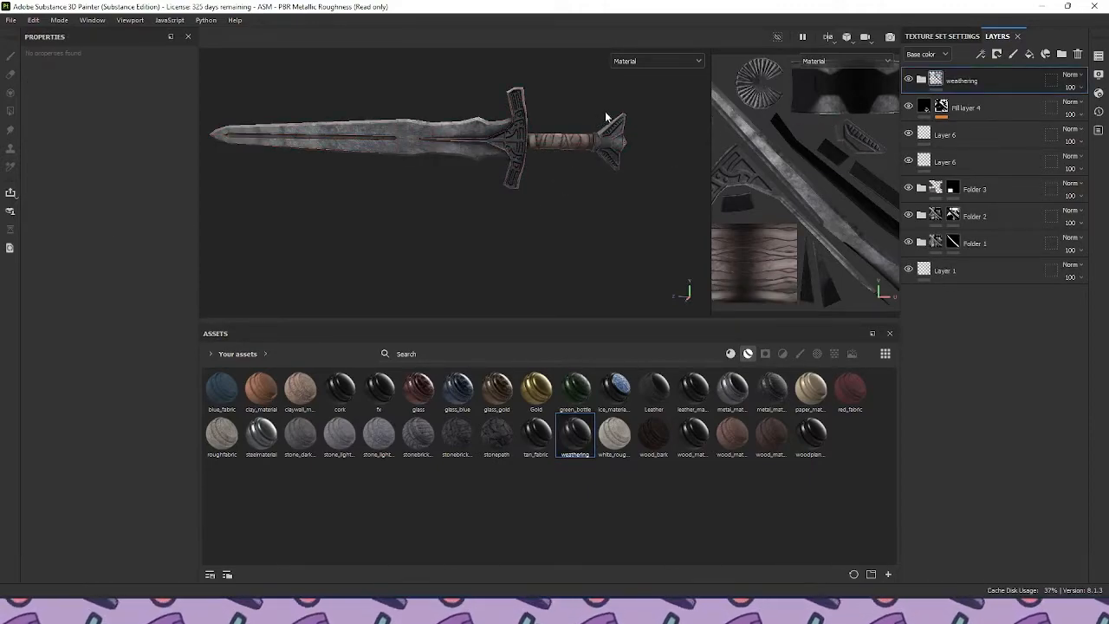
pyautogui.scroll(3, 603, 118)
pyautogui.click(921, 80)
pyautogui.scroll(3, 459, 80)
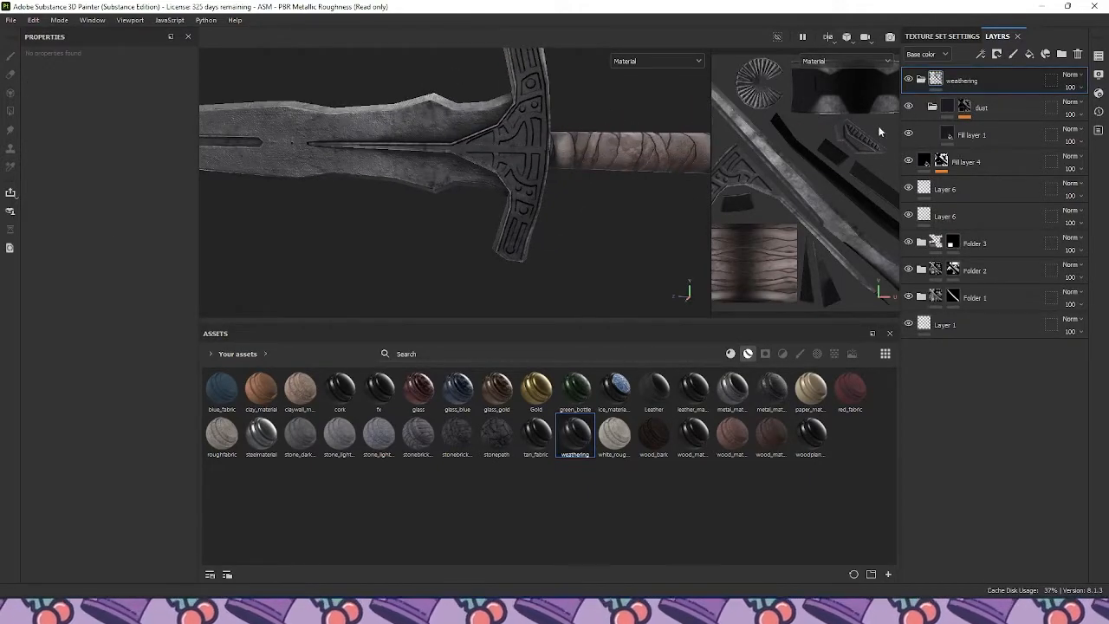
# Check the dust folder's mask editor in the weathering material, and delete the whole weathering folder
pyautogui.click(948, 109)
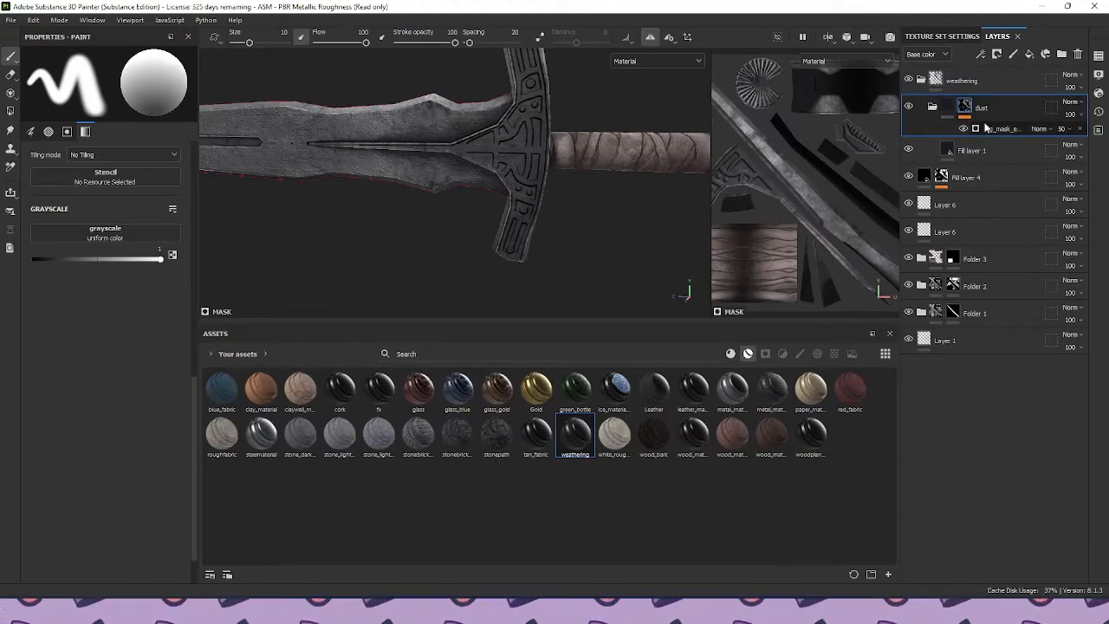
pyautogui.click(987, 128)
pyautogui.click(1023, 80)
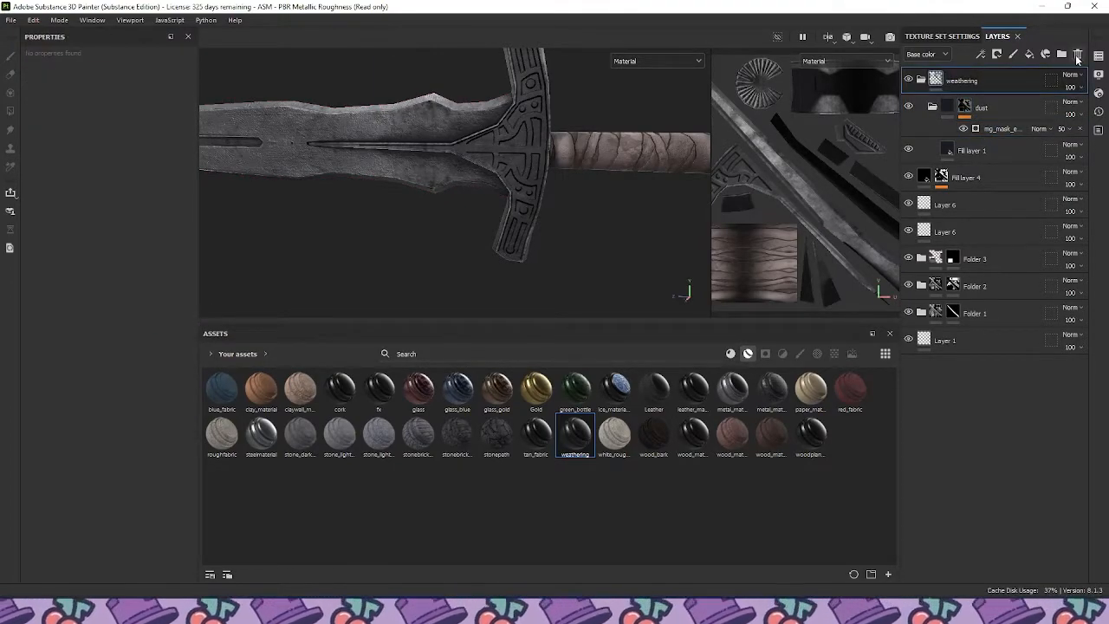
pyautogui.click(1078, 54)
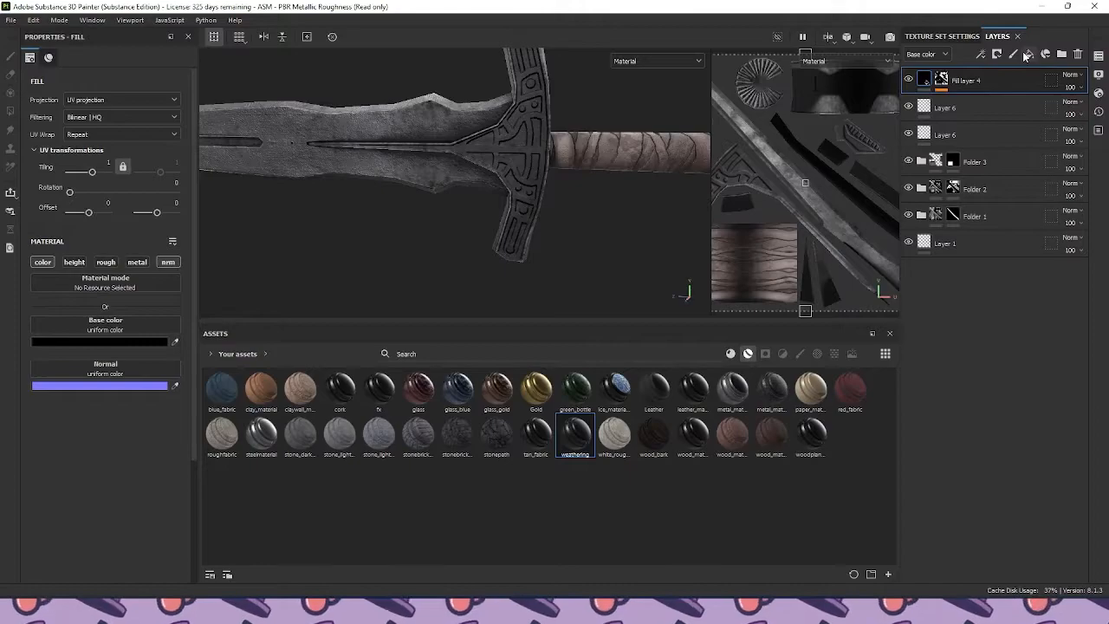
# Add a fill layer above Fill layer 4 and mask it with the Dust Subtle smart mask from all libraries
pyautogui.click(1027, 54)
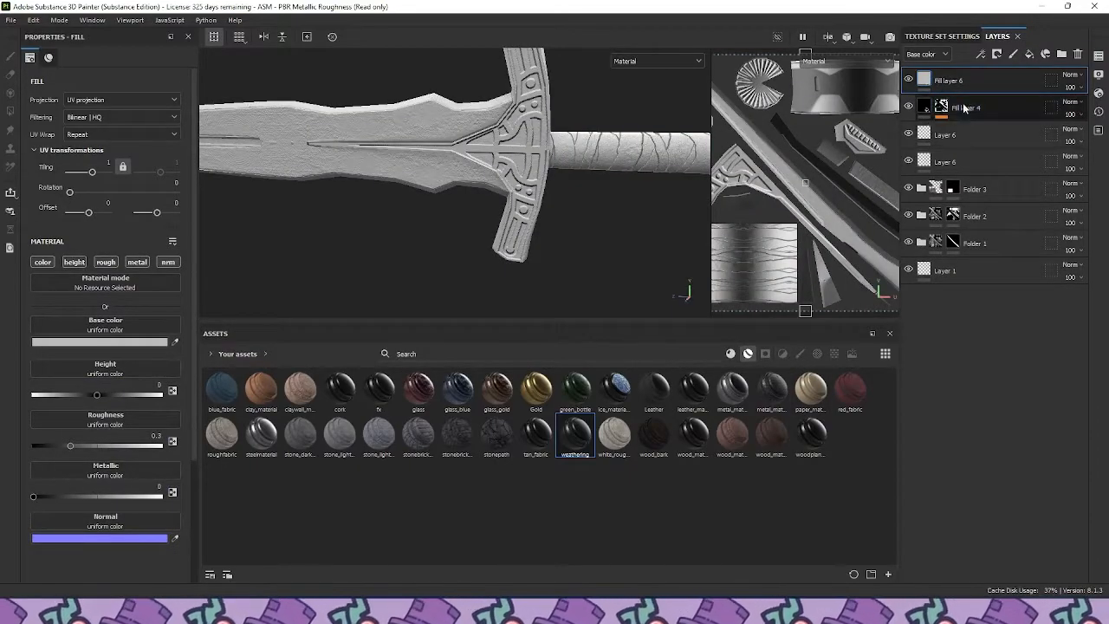
pyautogui.click(208, 354)
pyautogui.click(764, 353)
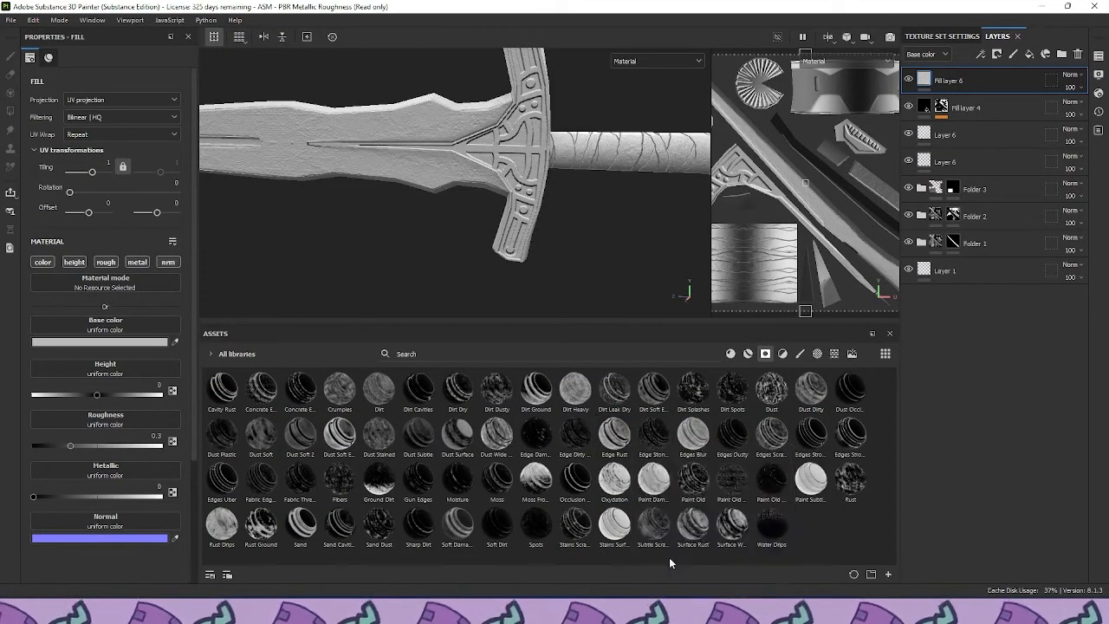
pyautogui.moveTo(424, 446)
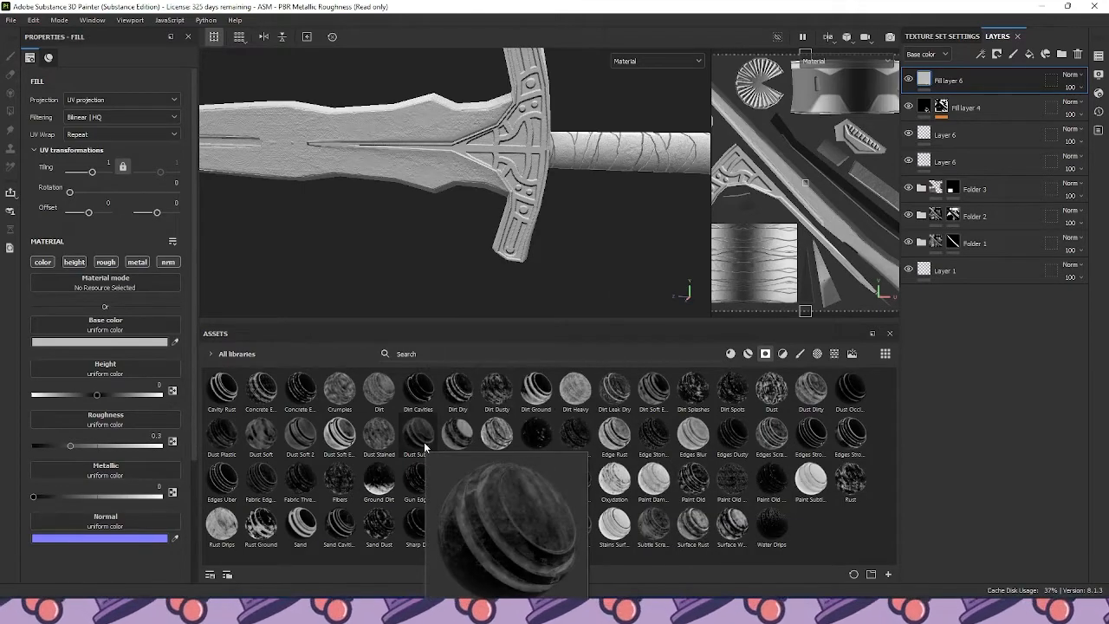
pyautogui.moveTo(425, 446)
pyautogui.mouseDown()
pyautogui.moveTo(631, 429)
pyautogui.moveTo(986, 144)
pyautogui.moveTo(944, 85)
pyautogui.mouseUp()
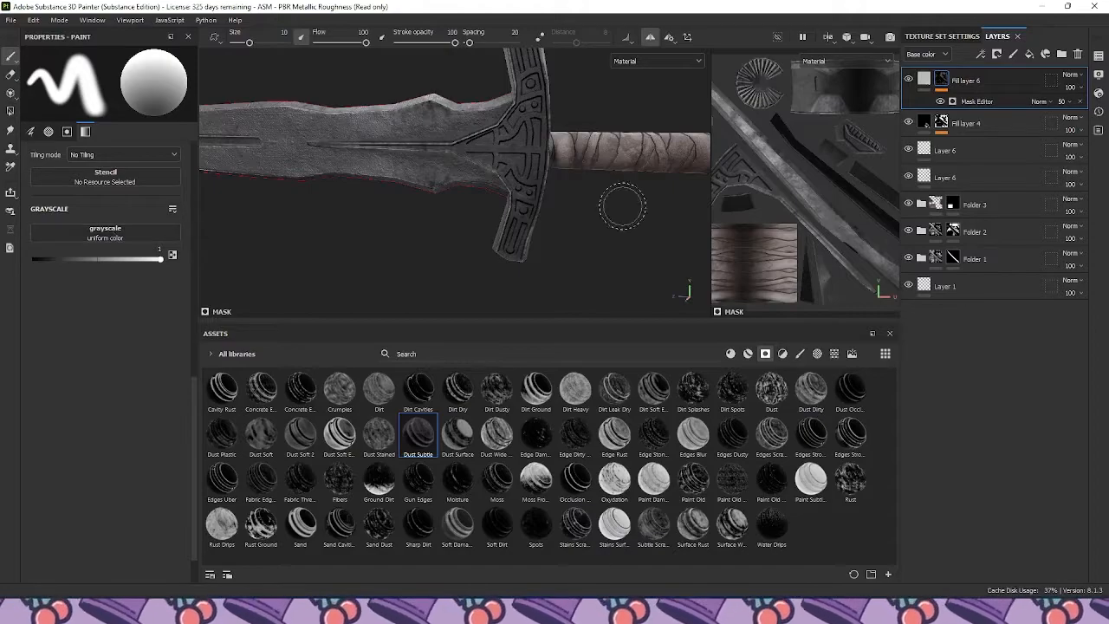
# Set the dust fill layer's base color to a dark blue-violet with hue 0.699, saturation 0.438 and value 0.174
pyautogui.click(923, 79)
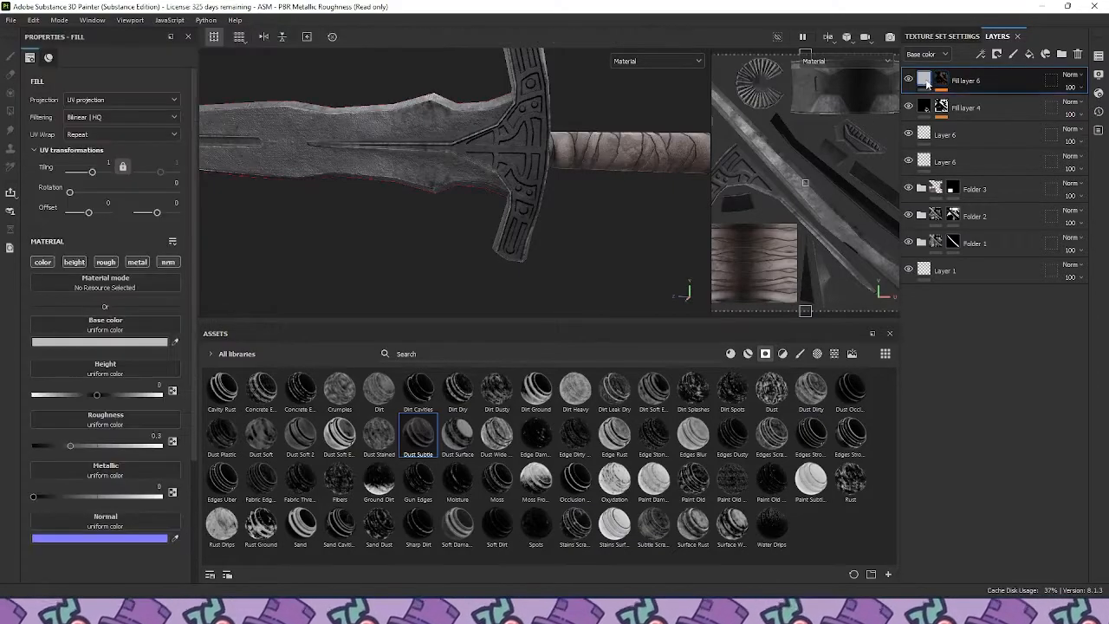
pyautogui.click(92, 343)
pyautogui.click(239, 337)
pyautogui.moveTo(150, 384); pyautogui.dragTo(158, 407)
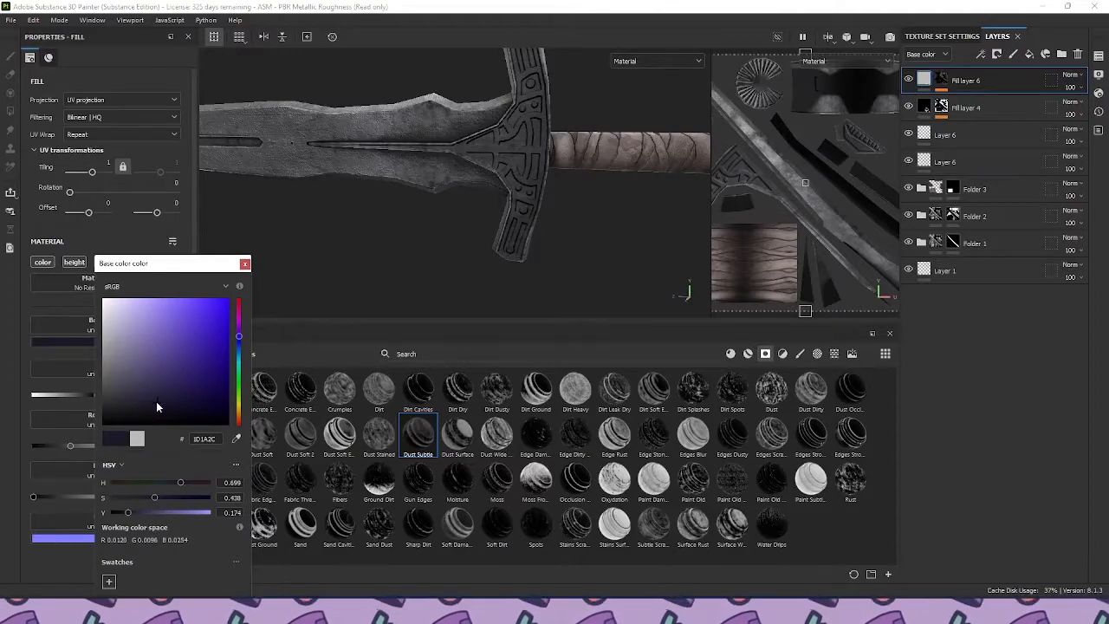
# Set the dust fill layer's roughness to about 0.38
pyautogui.click(245, 263)
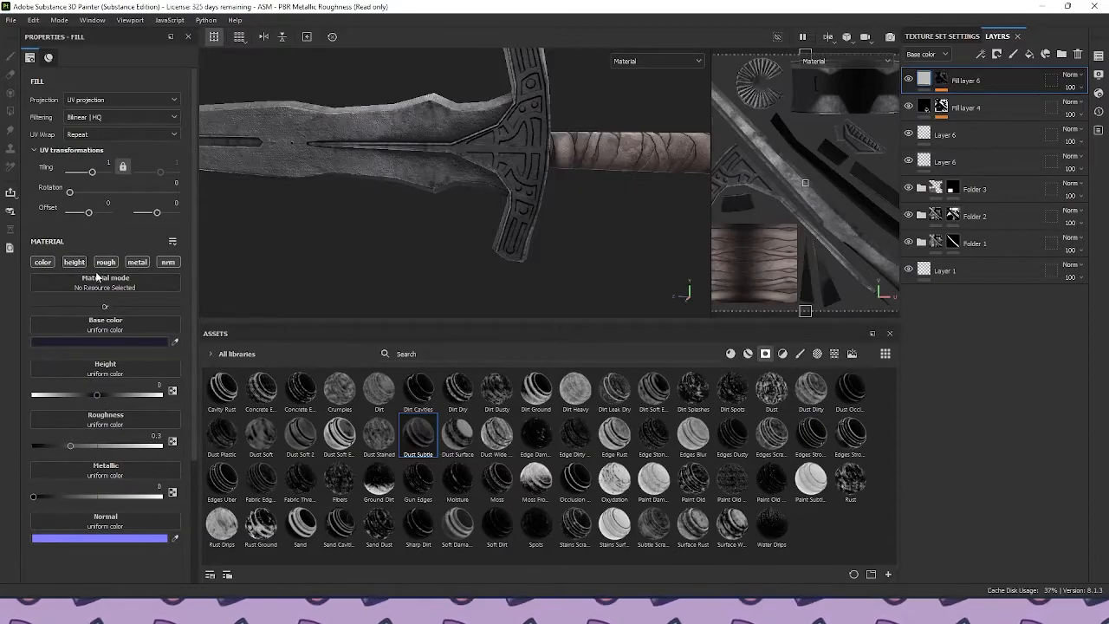
pyautogui.moveTo(159, 445); pyautogui.dragTo(84, 447)
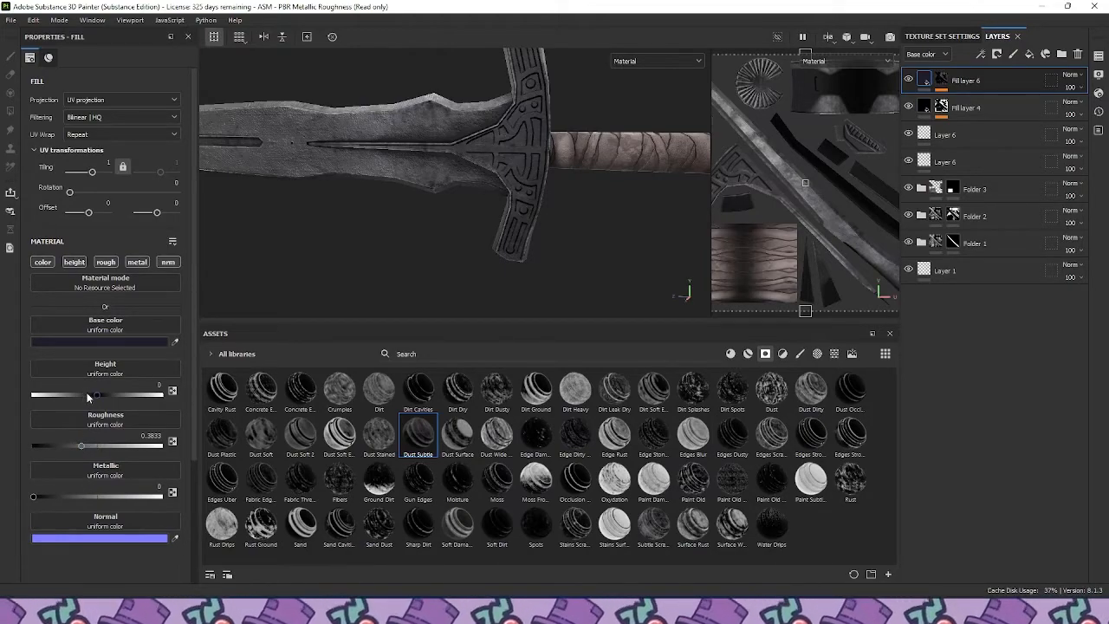
pyautogui.moveTo(348, 223)
pyautogui.keyDown('alt'); pyautogui.mouseDown()
pyautogui.moveTo(376, 226)
pyautogui.moveTo(381, 213)
pyautogui.mouseUp(); pyautogui.keyUp('alt')
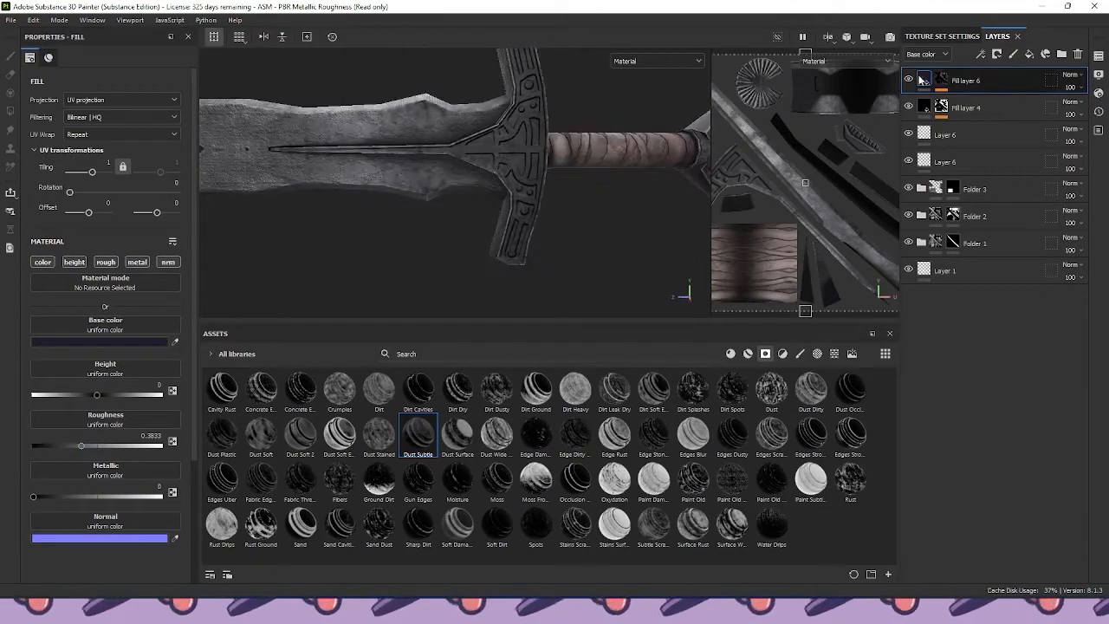
# Adjust the dust mask generator to Global Balance 0.55, Texture 0.39, Ambient Occlusion 1 and Curvature 0.79
pyautogui.click(942, 80)
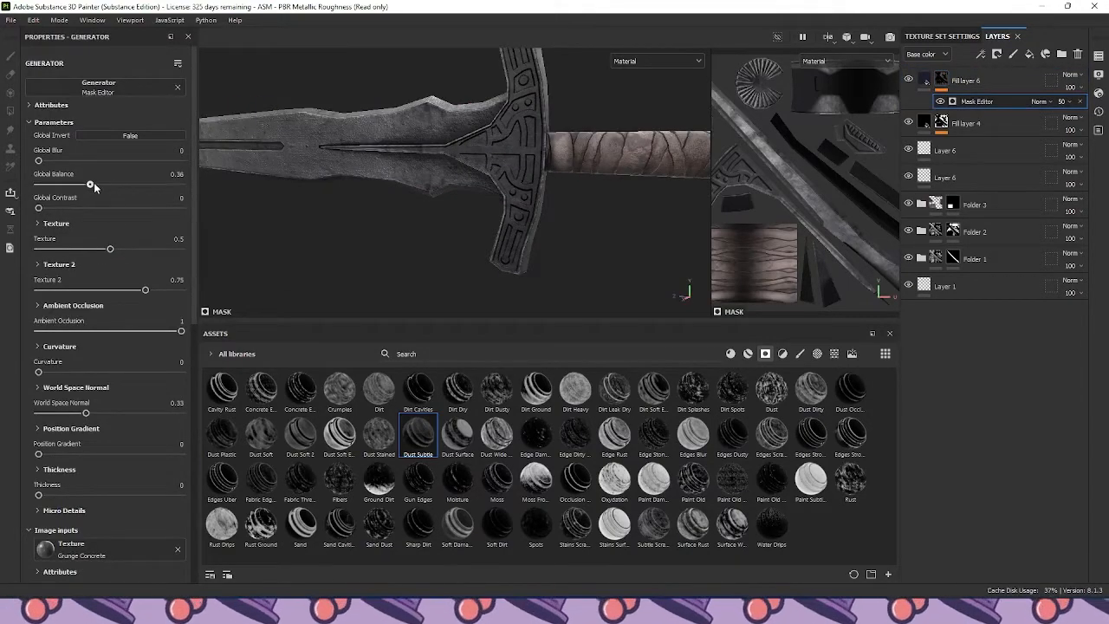
pyautogui.moveTo(150, 186); pyautogui.dragTo(89, 192)
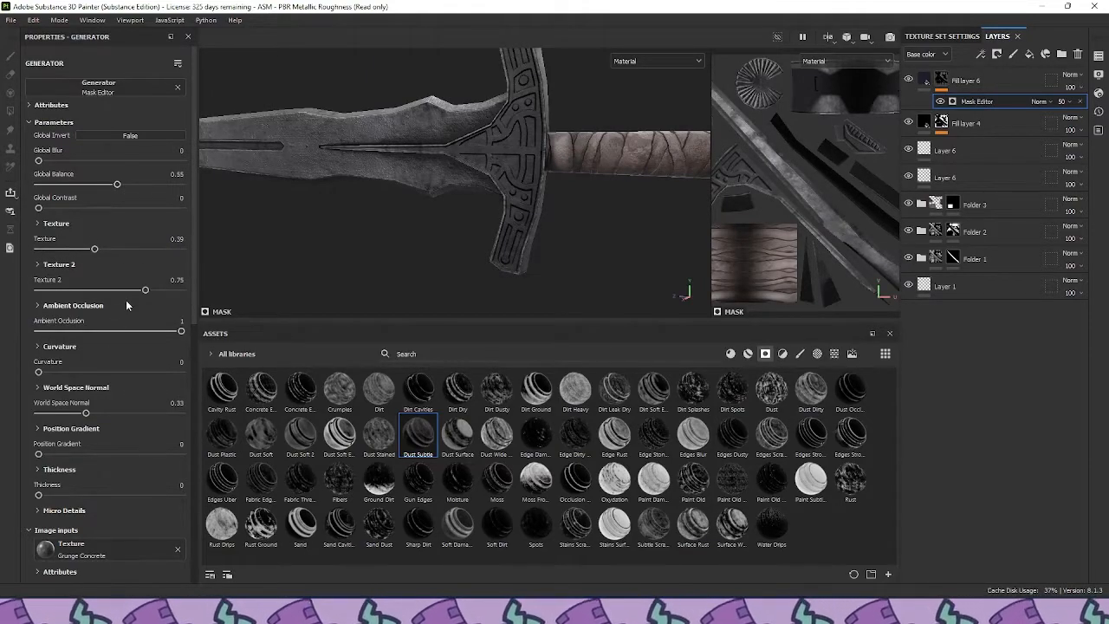
pyautogui.moveTo(73, 332); pyautogui.dragTo(204, 325)
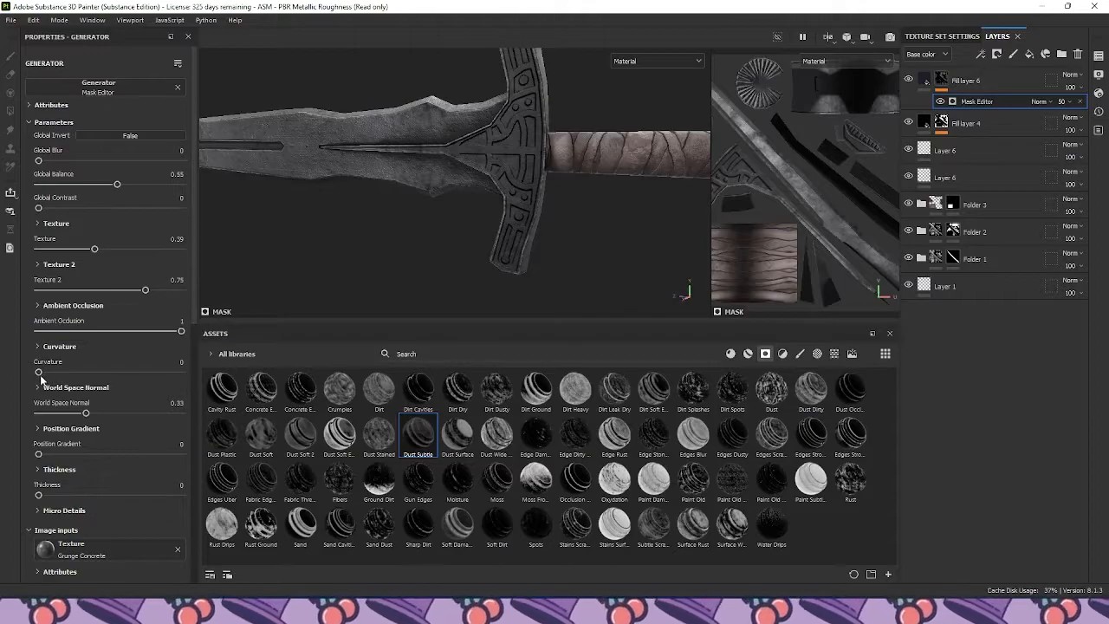
pyautogui.moveTo(88, 375); pyautogui.dragTo(135, 371)
# Examine the dust effect on the sword's grip, guard and blade up close and from a distance
pyautogui.keyDown('alt'); pyautogui.moveTo(234, 303); pyautogui.dragTo(508, 186); pyautogui.keyUp('alt')
pyautogui.scroll(8, 534, 142)
pyautogui.keyDown('alt'); pyautogui.moveTo(535, 142); pyautogui.dragTo(549, 175); pyautogui.keyUp('alt')
pyautogui.keyDown('alt'); pyautogui.moveTo(549, 175); pyautogui.dragTo(436, 170, button='middle'); pyautogui.keyUp('alt')
pyautogui.keyDown('alt'); pyautogui.moveTo(436, 171); pyautogui.dragTo(346, 133); pyautogui.keyUp('alt')
pyautogui.scroll(-3, 500, 179)
pyautogui.scroll(-6, 500, 179)
pyautogui.scroll(3, 453, 166)
pyautogui.scroll(-3, 453, 166)
# Open the texture export settings, choose the RBLX output template and review its output maps
pyautogui.click(8, 21)
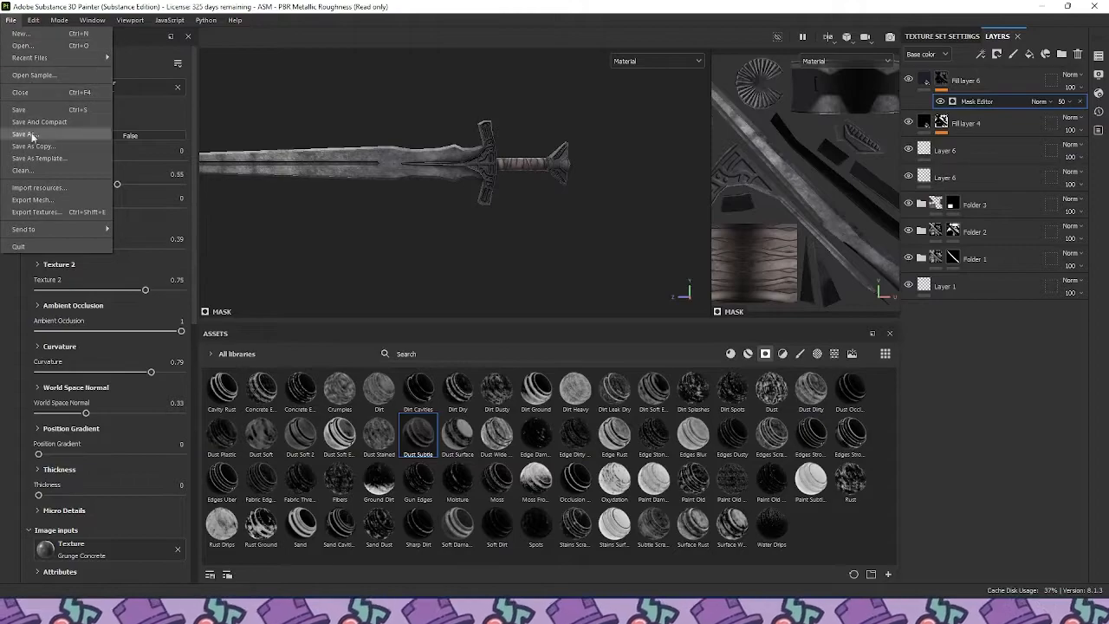
pyautogui.click(36, 213)
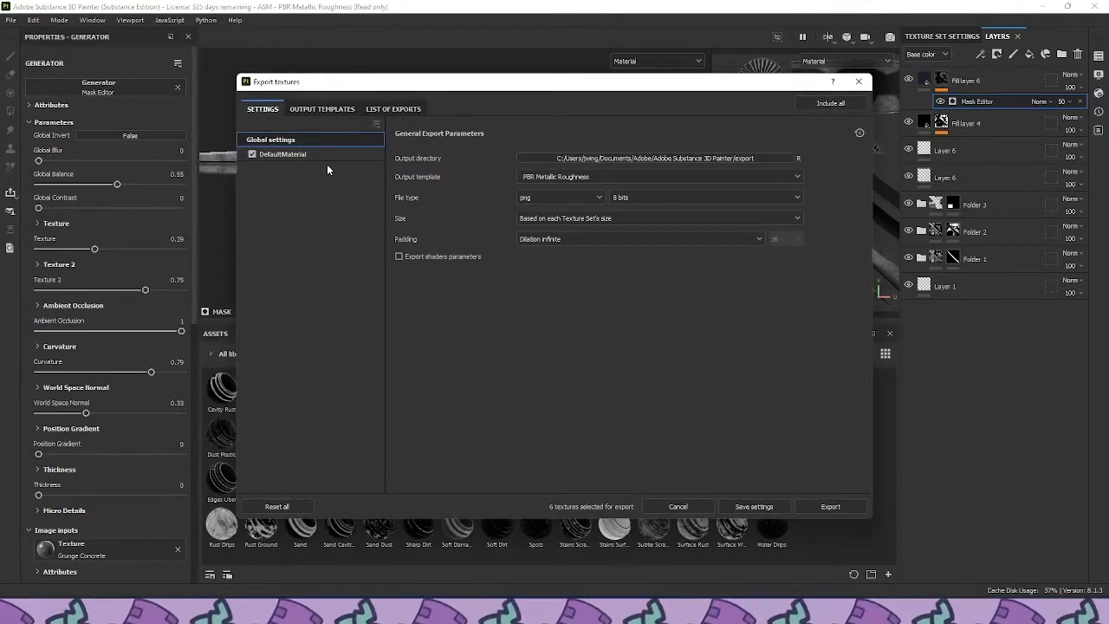
pyautogui.click(555, 177)
pyautogui.scroll(-6, 542, 198)
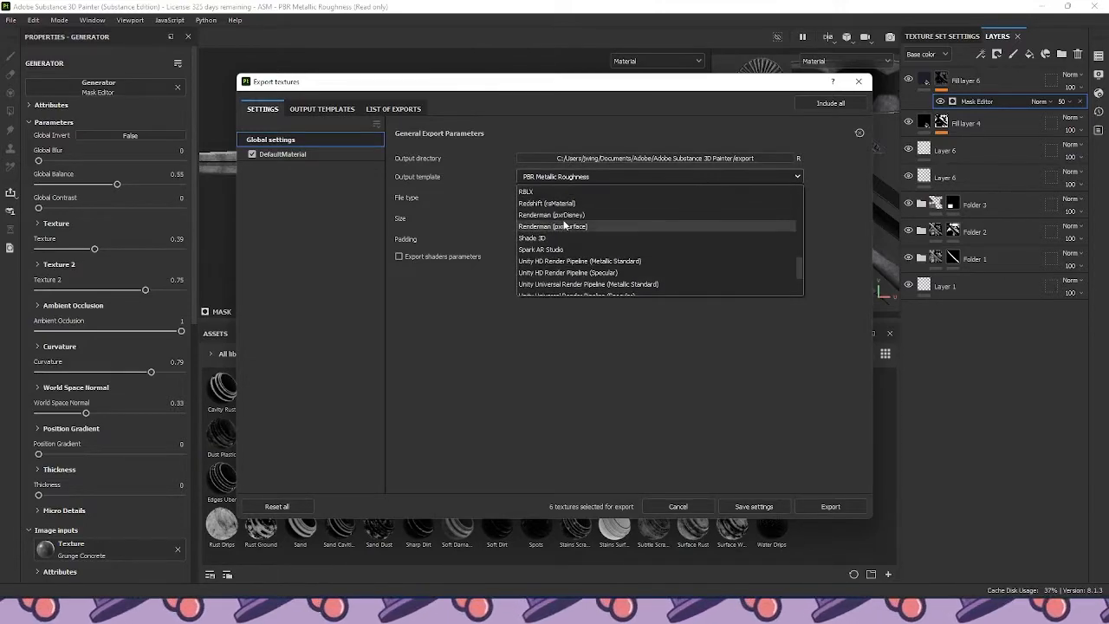
pyautogui.click(322, 111)
pyautogui.click(334, 110)
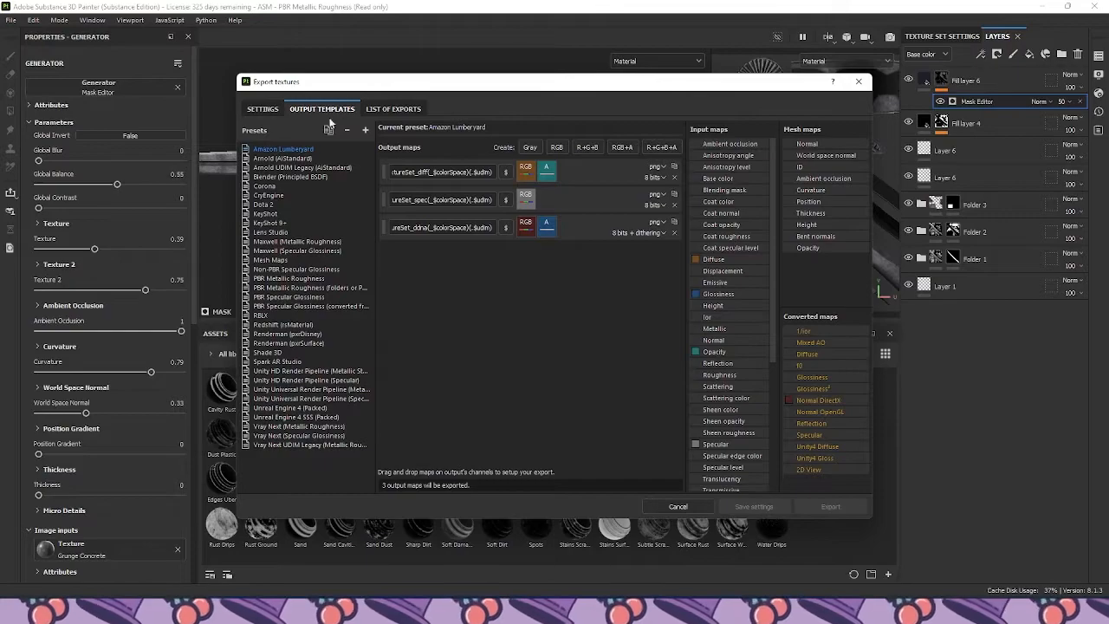
pyautogui.click(261, 316)
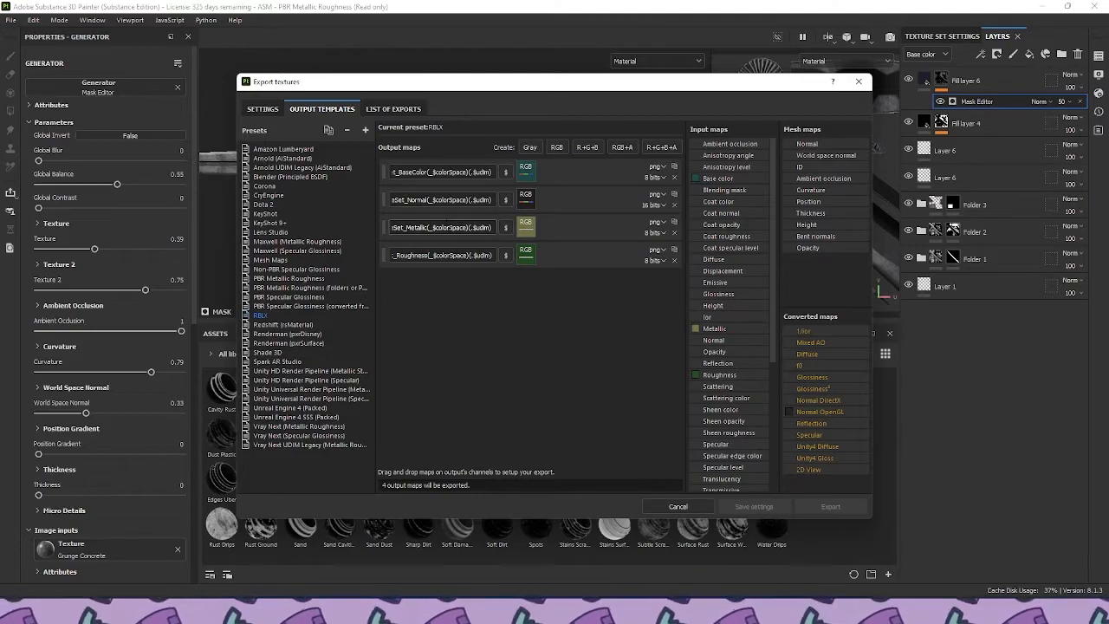
pyautogui.click(268, 112)
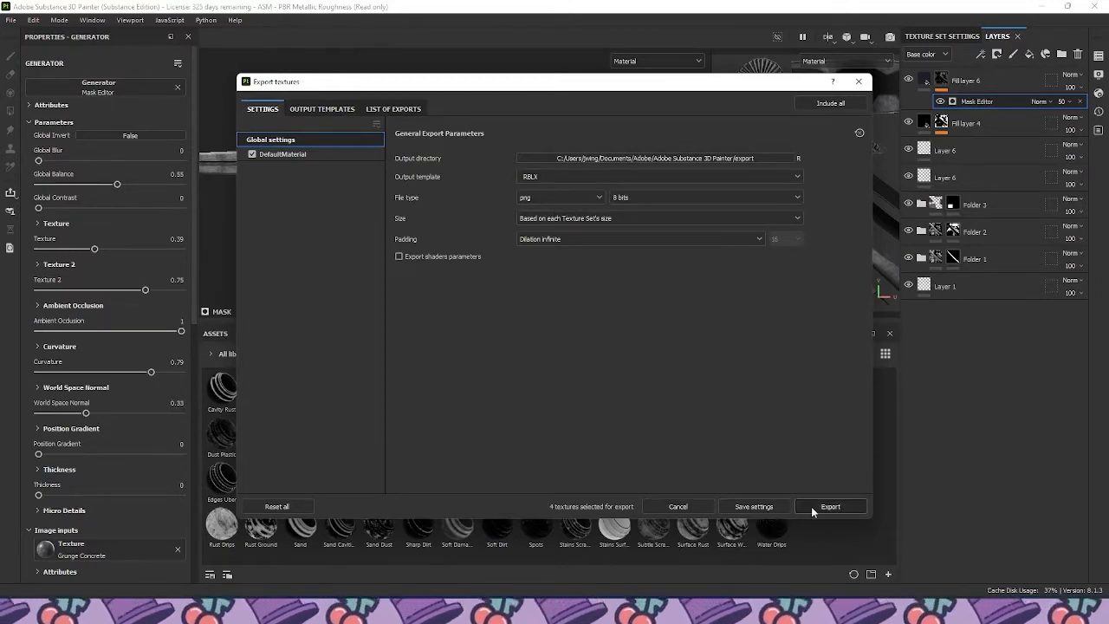
# Set the output directory to D:/Weapons, export the textures and close the export dialog
pyautogui.click(700, 158)
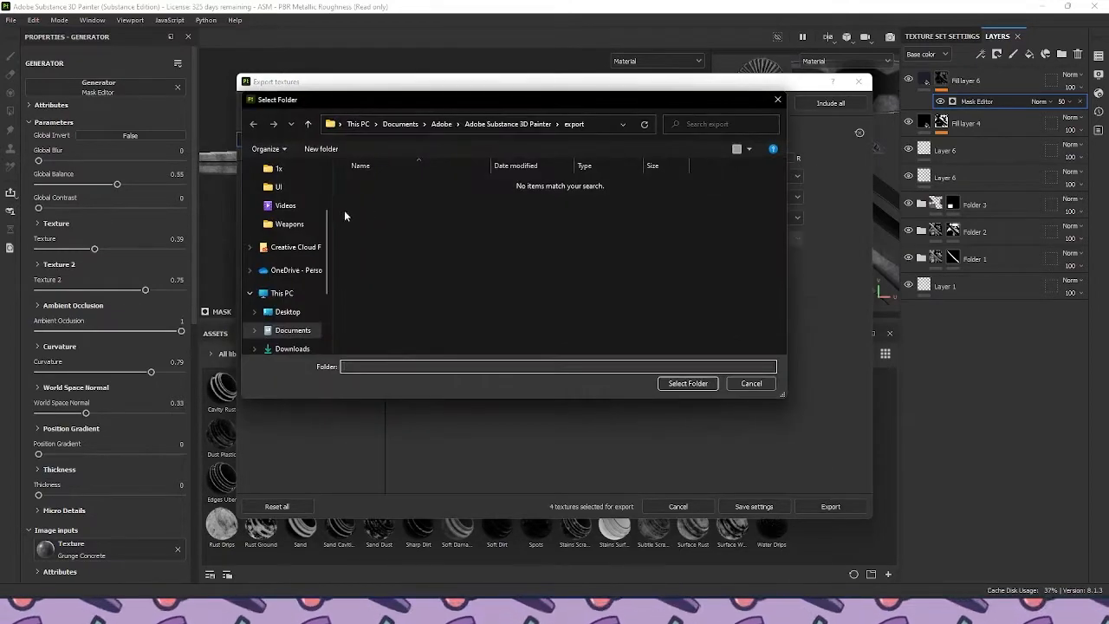
pyautogui.click(289, 224)
pyautogui.click(688, 383)
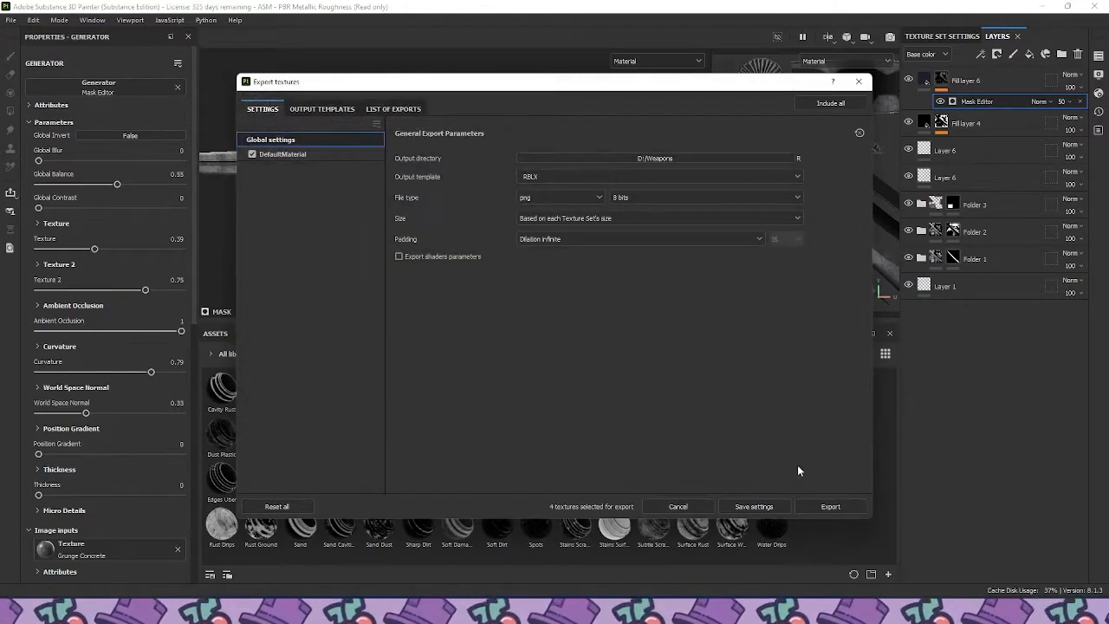
pyautogui.click(829, 507)
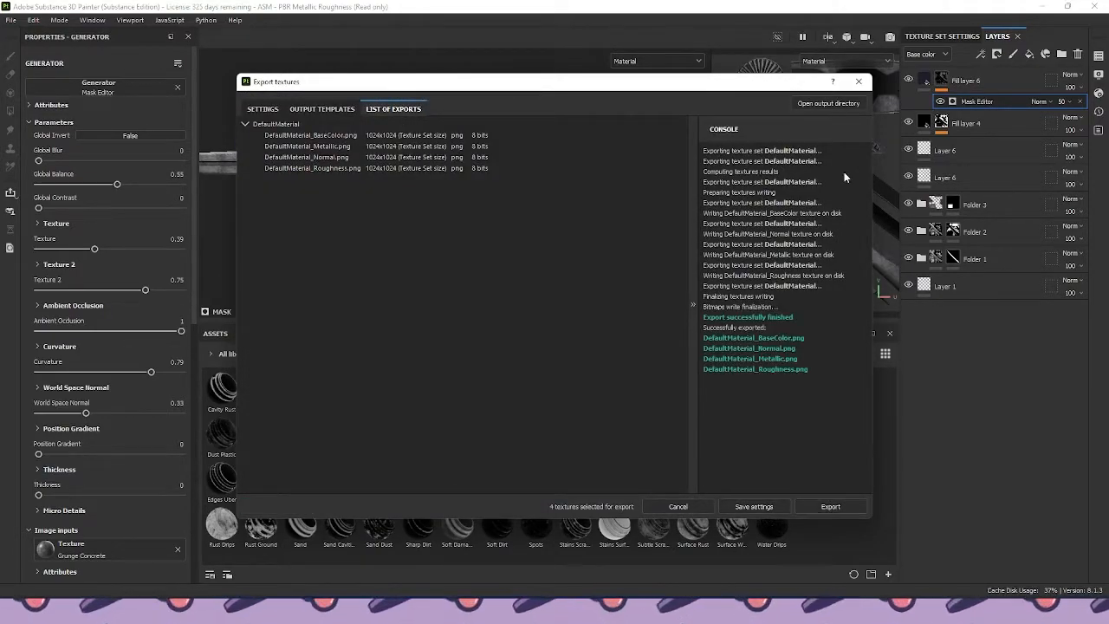
pyautogui.click(859, 83)
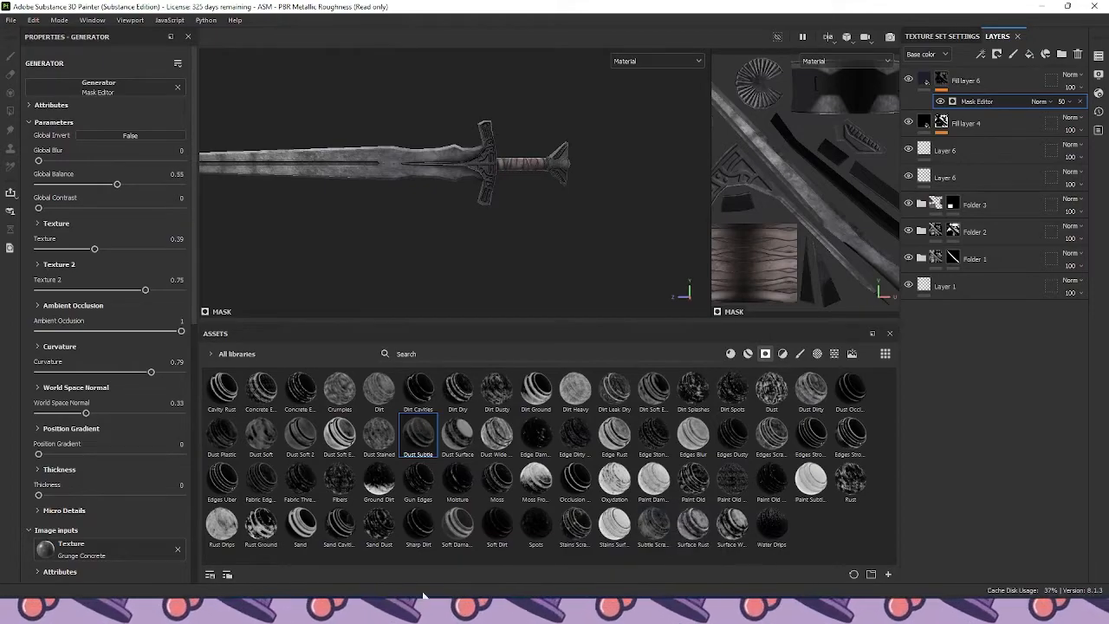
# Switch to Roblox Studio and open the first Untitled Game under My Games
pyautogui.press('super')
pyautogui.write('roblox Studio')
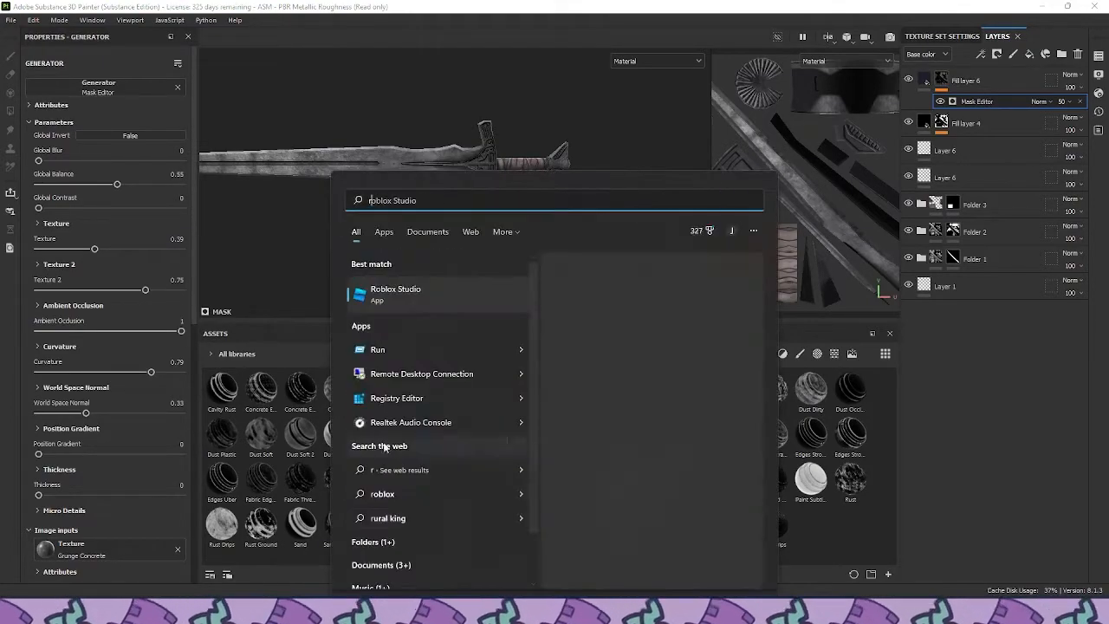
pyautogui.press('Return')
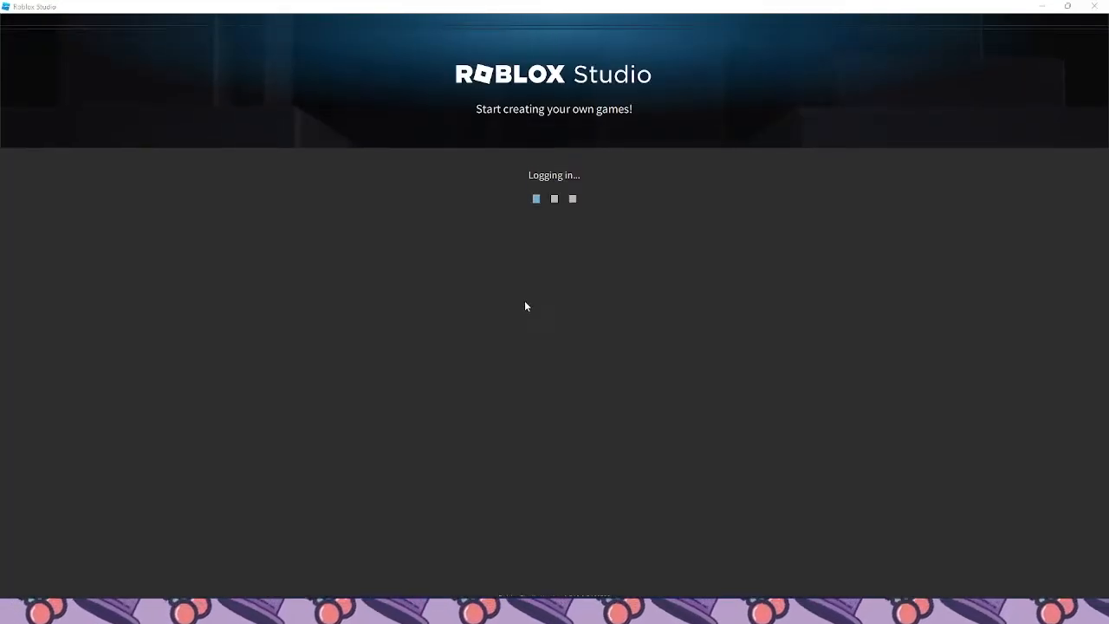
pyautogui.click(741, 187)
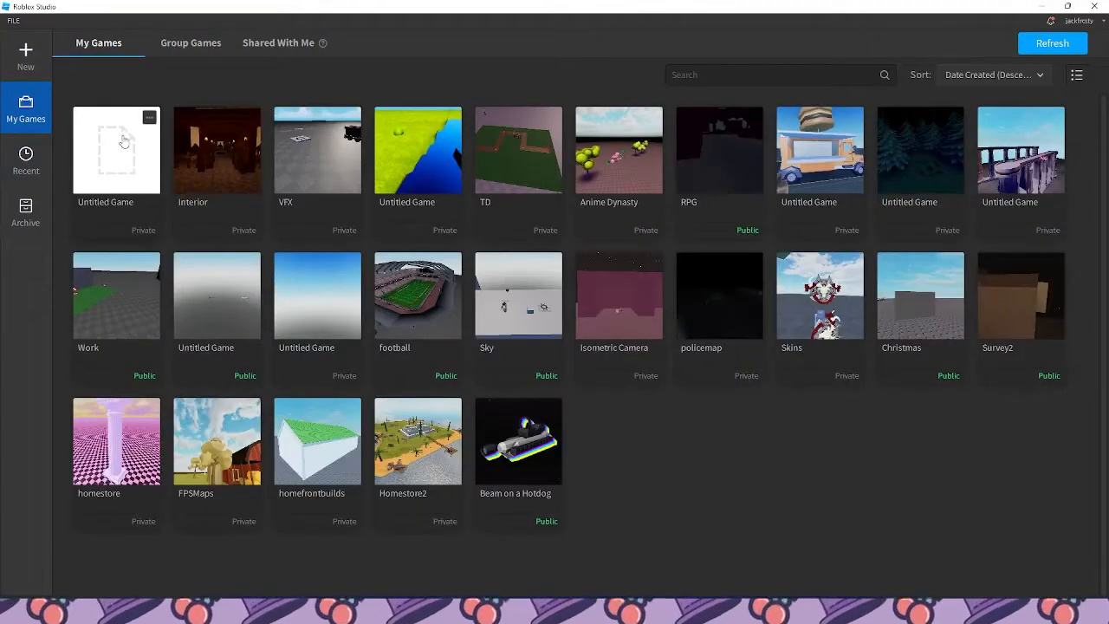
pyautogui.click(123, 139)
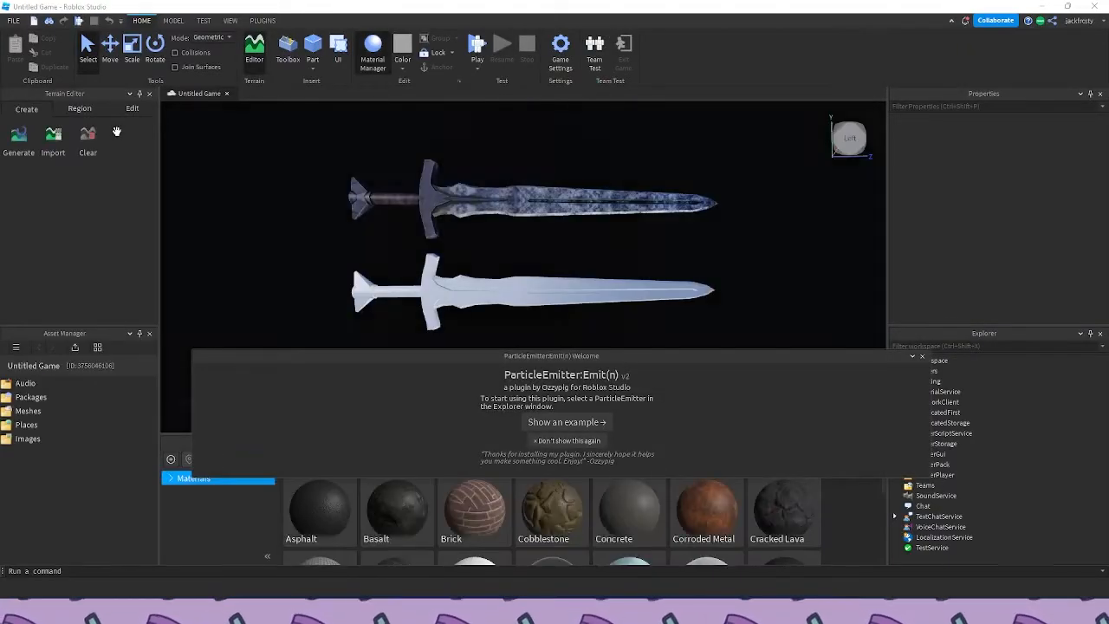
# Duplicate the textured sword and place the copy along the wall away from the original pair
pyautogui.click(596, 208)
pyautogui.hotkey('ctrl', '2')
pyautogui.hotkey('ctrl', 'd')
pyautogui.scroll(-4, 547, 199)
pyautogui.moveTo(546, 199); pyautogui.dragTo(545, 194, button='right')
pyautogui.scroll(-4, 549, 199)
# Select only the three transparent parts around the original swords and move them along the wall to the duplicated sword
pyautogui.click(546, 171)
pyautogui.moveTo(465, 191); pyautogui.dragTo(574, 336)
pyautogui.scroll(5, 448, 228)
pyautogui.scroll(-4, 483, 227)
pyautogui.keyDown('ctrl'); pyautogui.click(485, 227); pyautogui.keyUp('ctrl')
pyautogui.keyDown('ctrl'); pyautogui.click(502, 257); pyautogui.keyUp('ctrl')
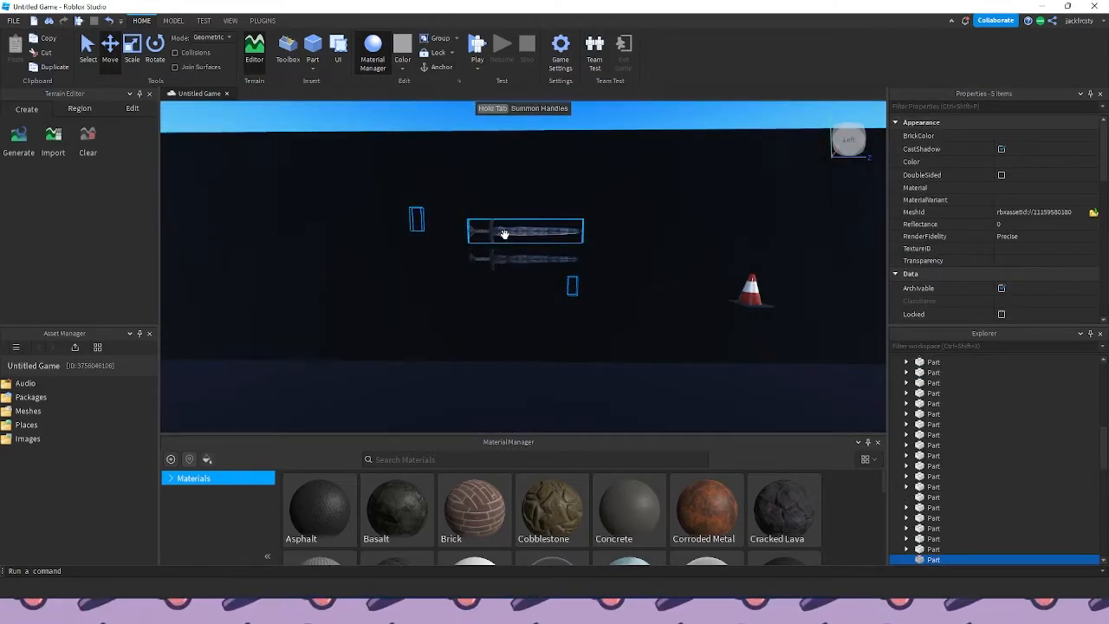
pyautogui.keyDown('ctrl'); pyautogui.click(502, 234); pyautogui.keyUp('ctrl')
pyautogui.moveTo(606, 217); pyautogui.dragTo(607, 220, button='right')
pyautogui.scroll(-5, 603, 218)
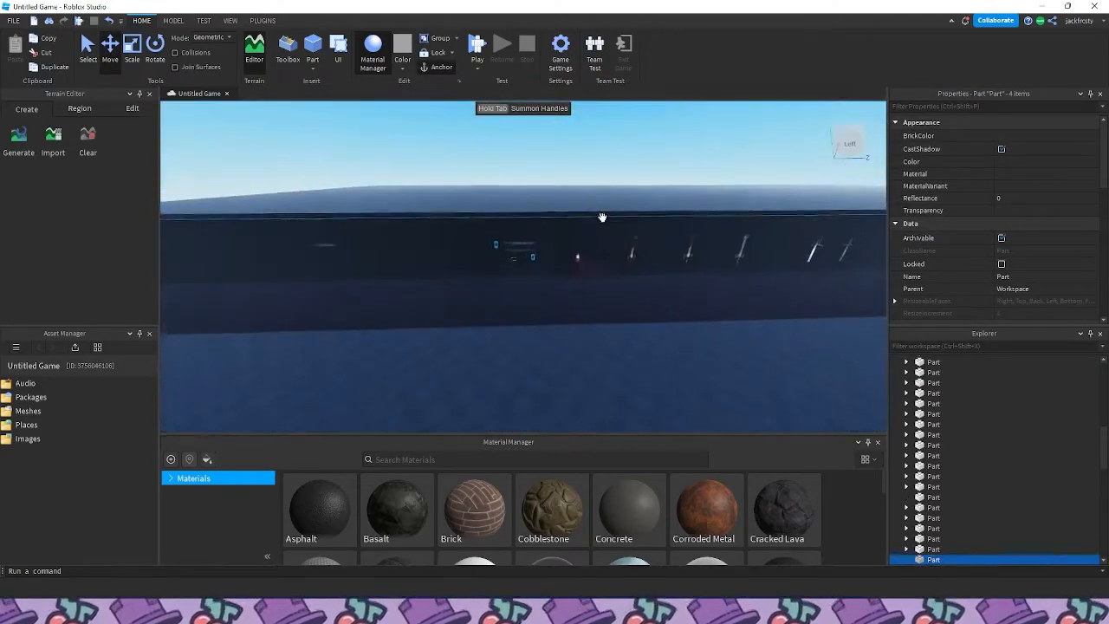
pyautogui.keyDown('ctrl'); pyautogui.click(580, 231); pyautogui.keyUp('ctrl')
pyautogui.moveTo(572, 249); pyautogui.dragTo(448, 240)
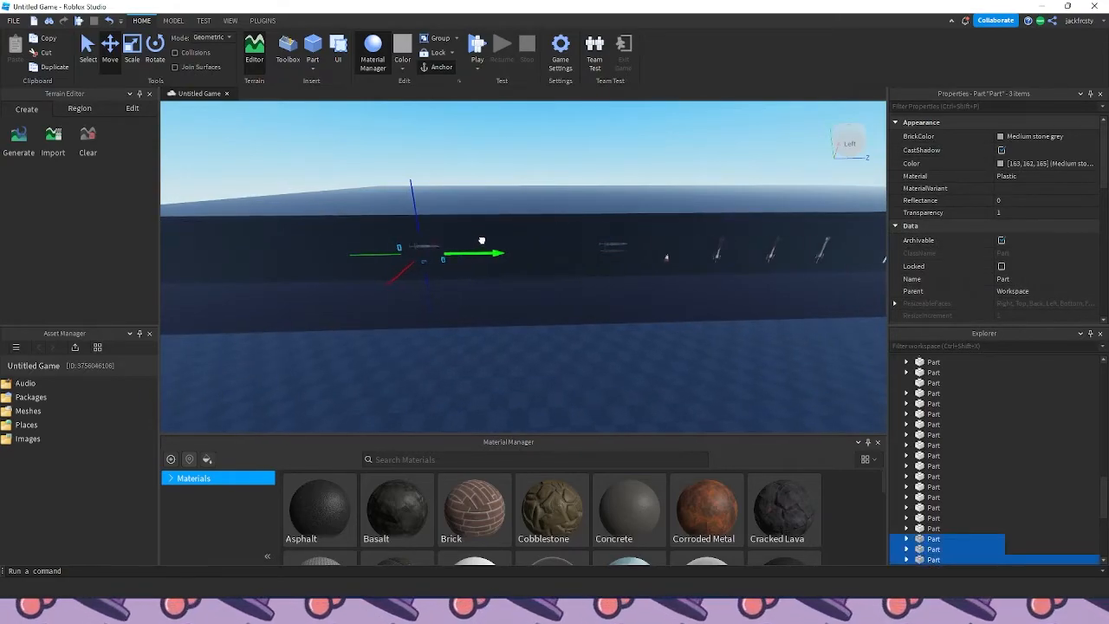
# Raise the three transparent parts slightly to line up with the duplicated sword, and clear the selection
pyautogui.scroll(5, 443, 236)
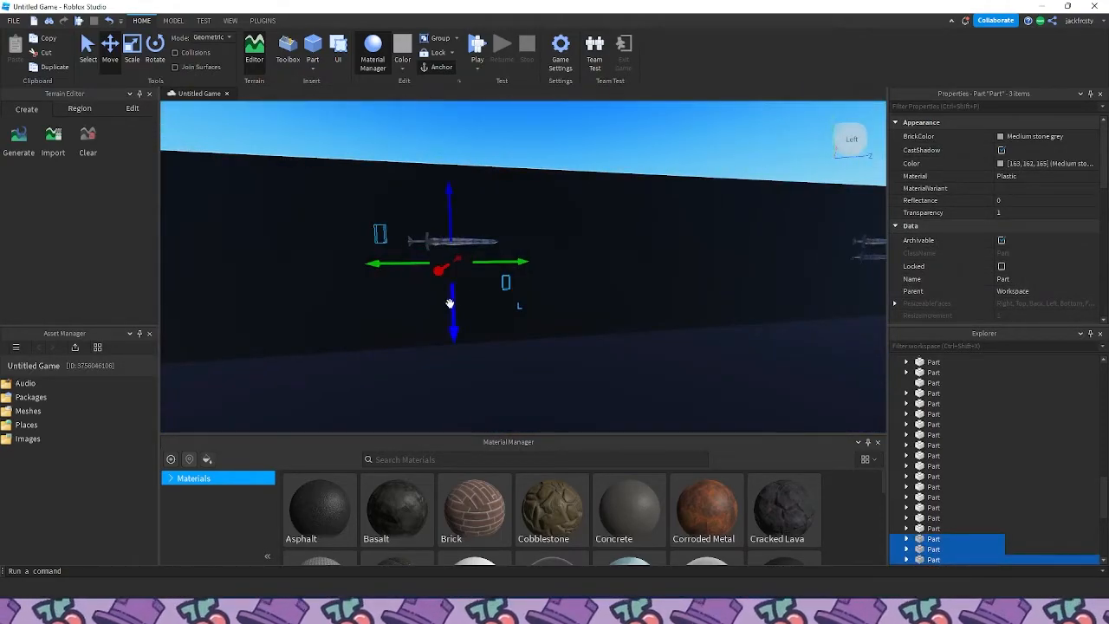
pyautogui.moveTo(451, 303); pyautogui.dragTo(453, 281)
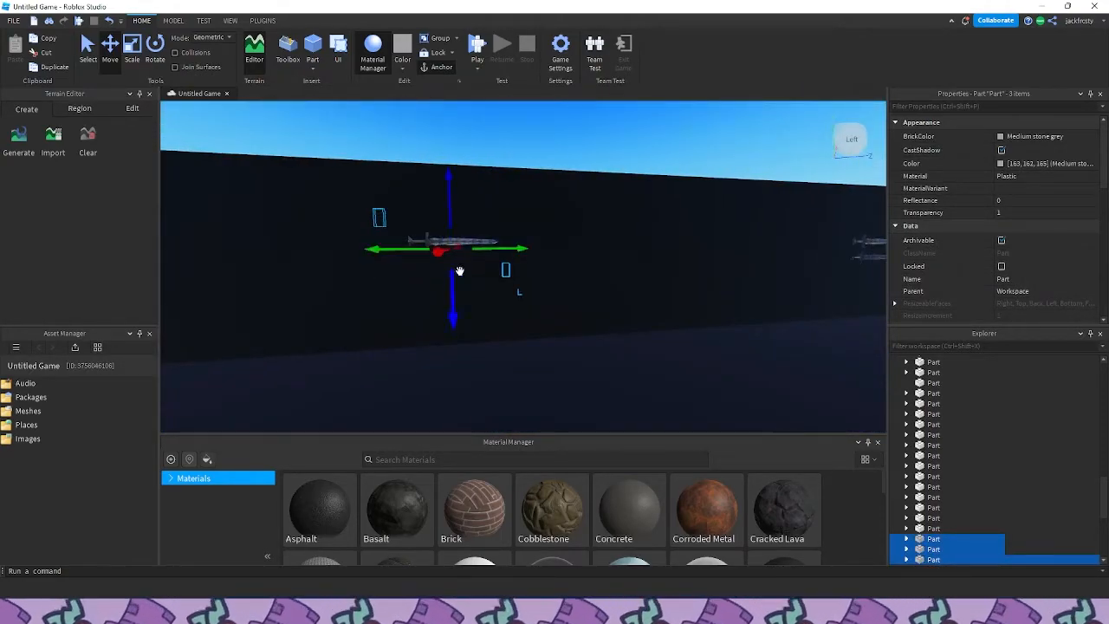
pyautogui.click(508, 132)
pyautogui.moveTo(507, 131); pyautogui.dragTo(507, 133, button='right')
pyautogui.scroll(4, 347, 273)
pyautogui.moveTo(347, 273); pyautogui.dragTo(346, 273, button='right')
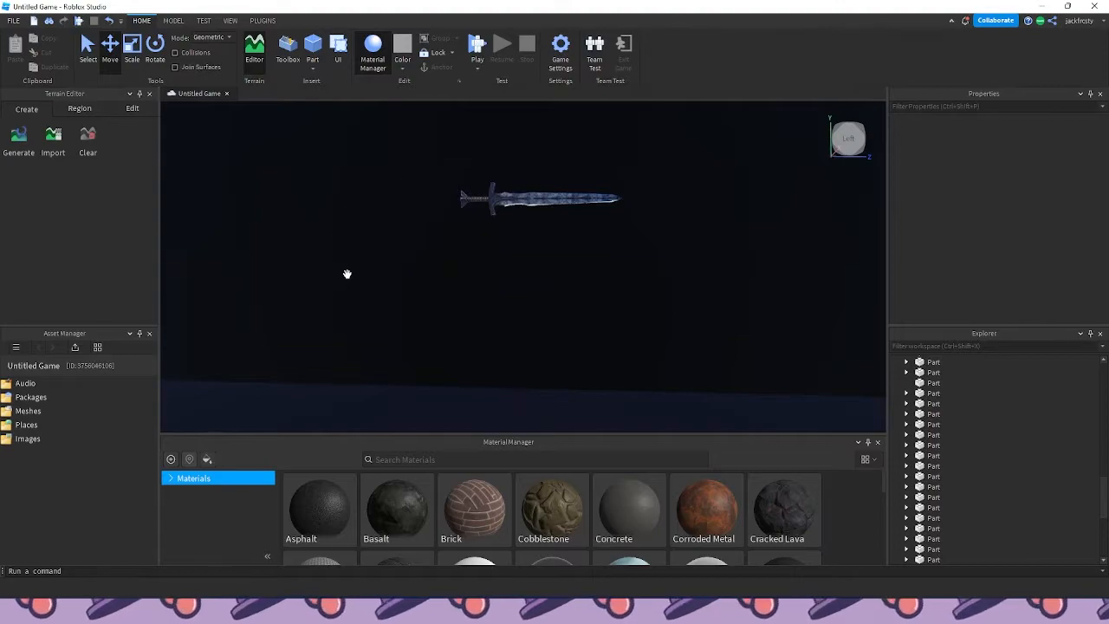
pyautogui.click(231, 20)
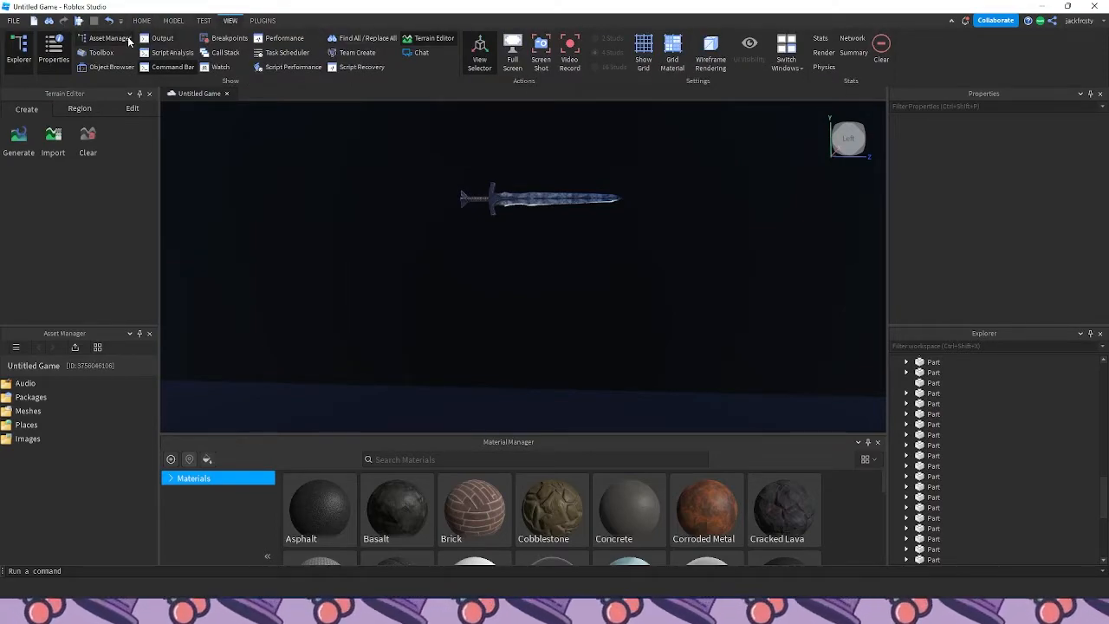
pyautogui.click(75, 348)
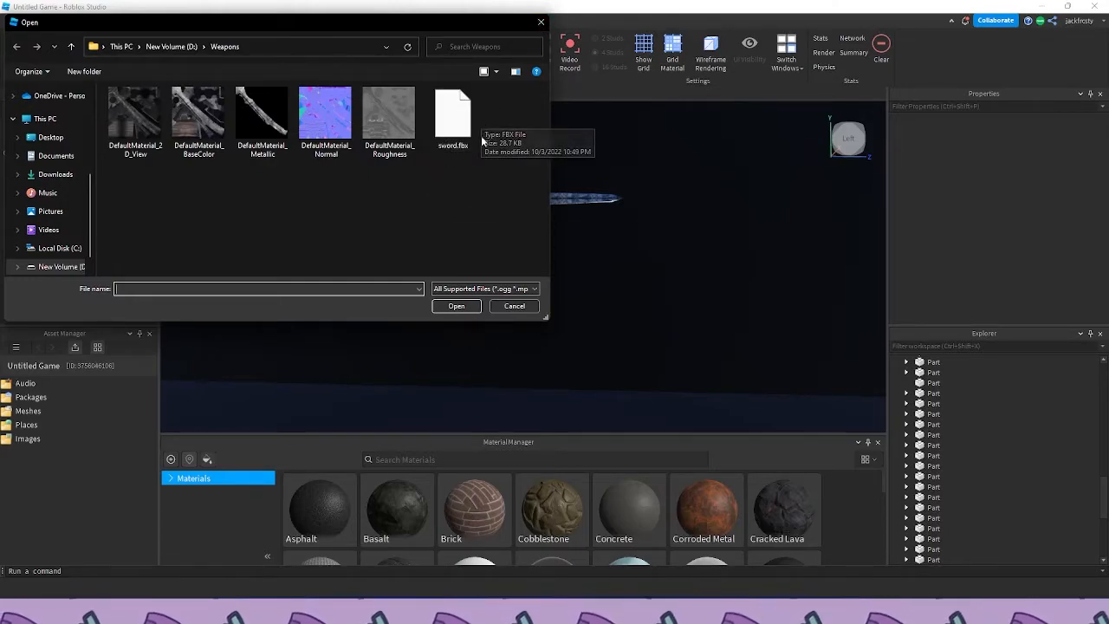
pyautogui.click(541, 23)
# Delete the existing SurfaceAppearance from the duplicated Meshes/sword
pyautogui.click(542, 201)
pyautogui.moveTo(544, 208); pyautogui.dragTo(586, 213, button='right')
pyautogui.scroll(2, 545, 208)
pyautogui.scroll(3, 545, 208)
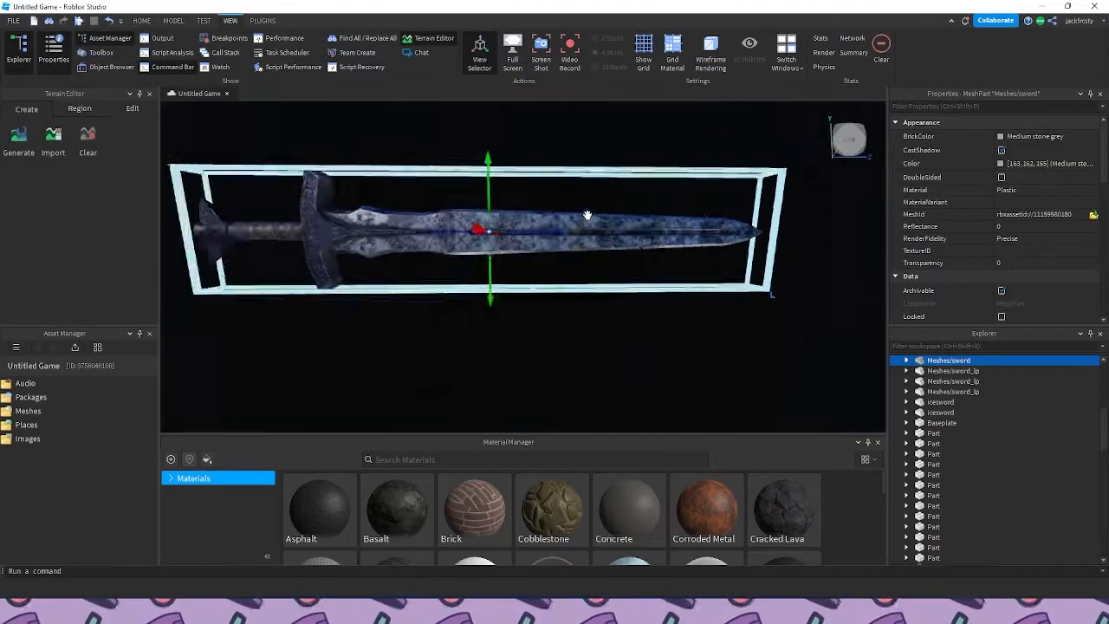
pyautogui.scroll(-2, 586, 213)
pyautogui.click(907, 360)
pyautogui.click(953, 371)
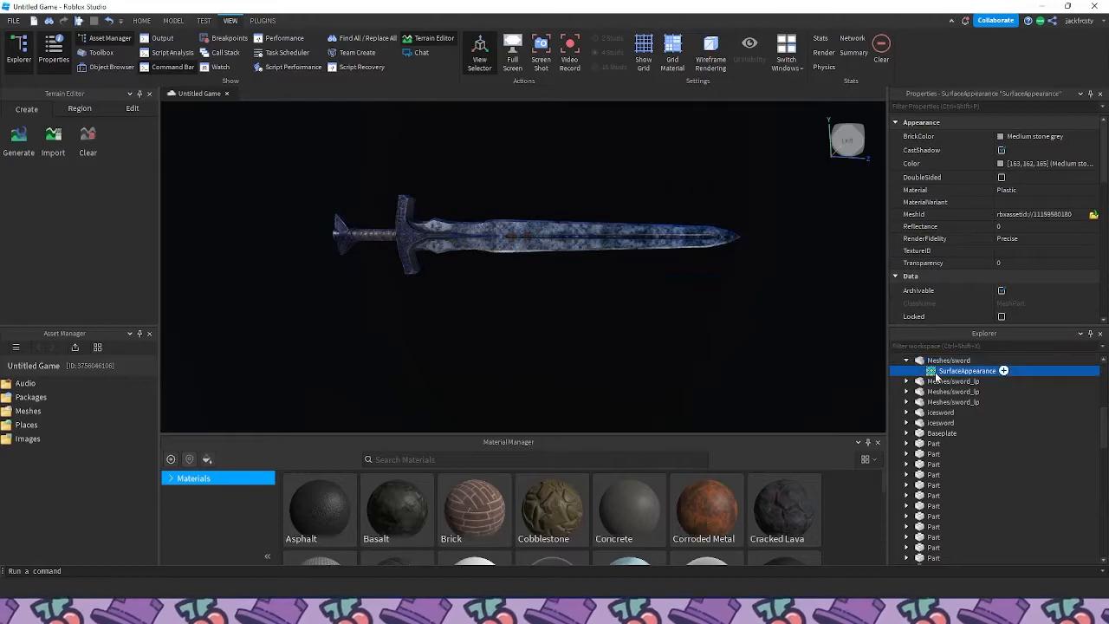
pyautogui.press('Delete')
# Add a new SurfaceAppearance object to the duplicated Meshes/sword
pyautogui.click(953, 360)
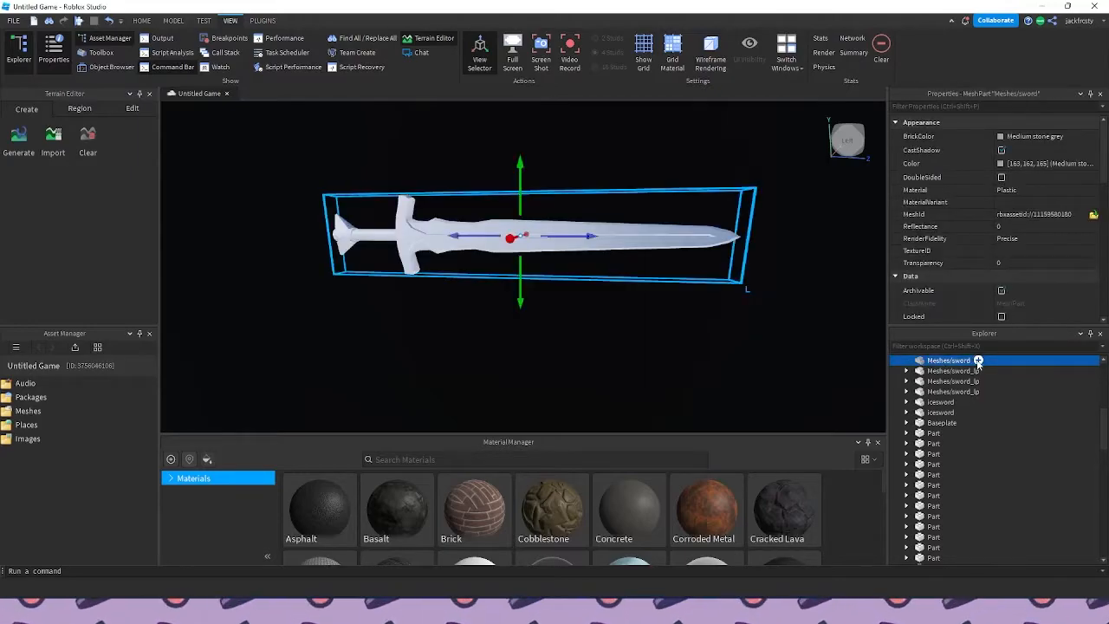
pyautogui.click(978, 360)
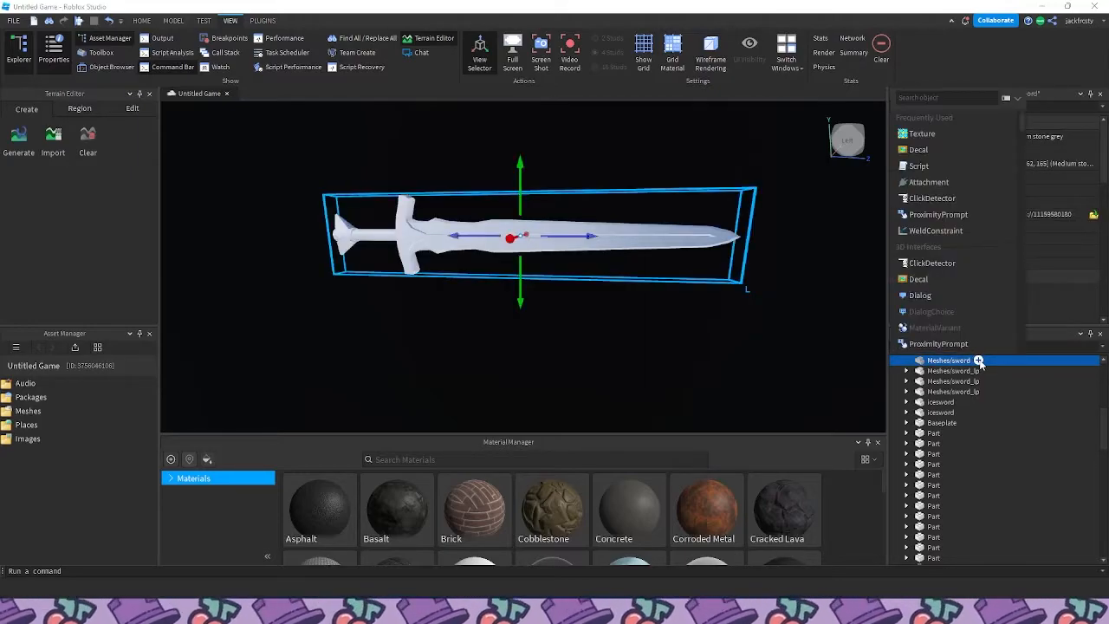
pyautogui.write('sur')
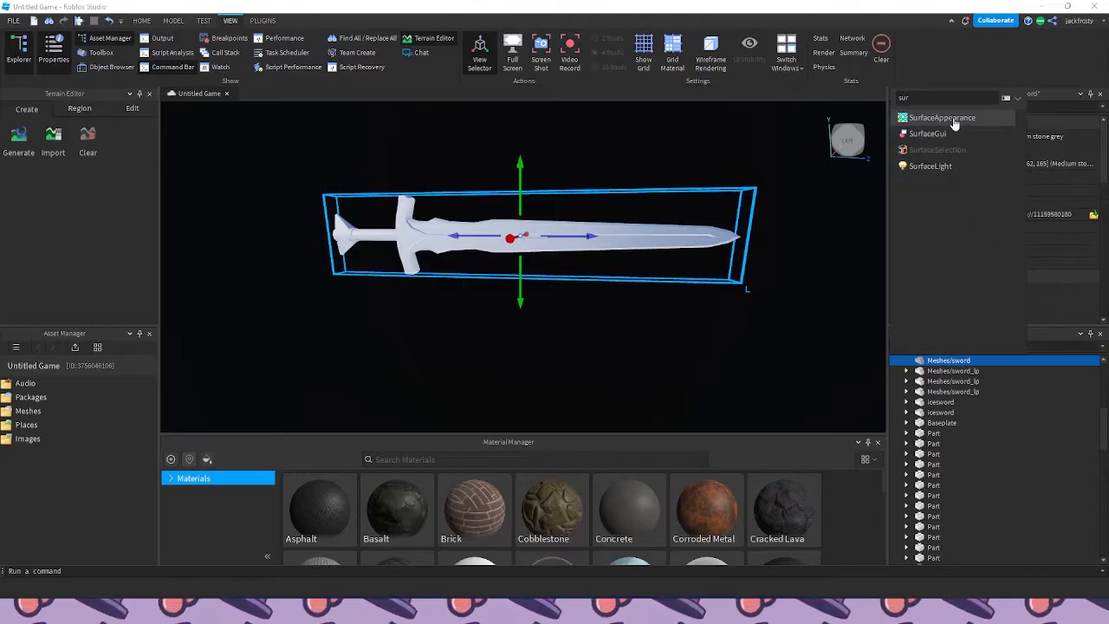
pyautogui.click(953, 118)
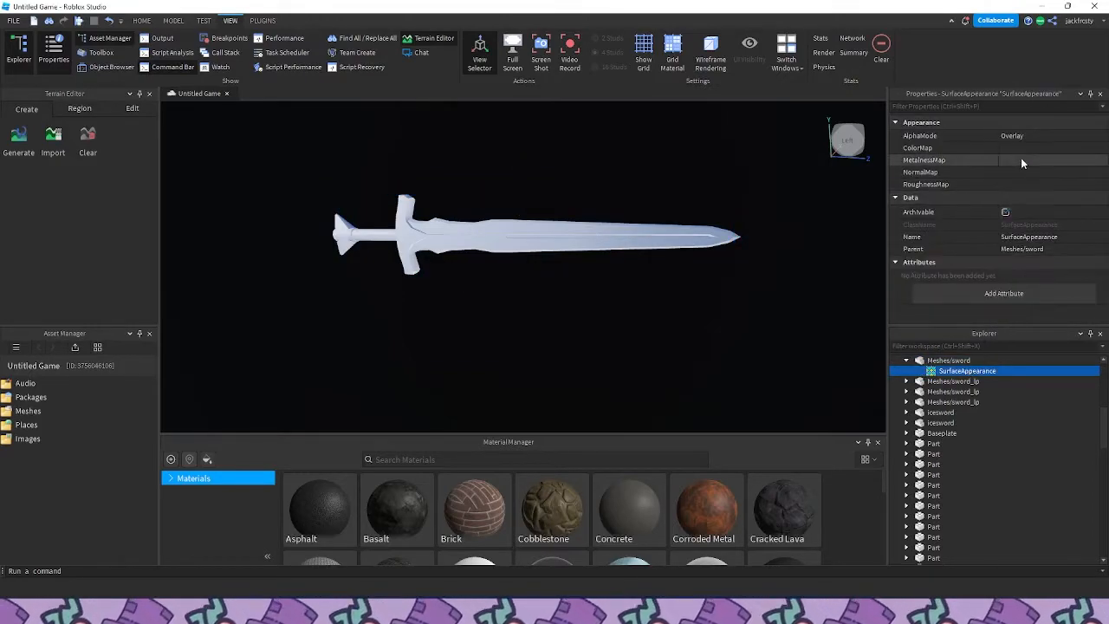
# Upload DefaultMaterial_BaseColor.png as the SurfaceAppearance's ColorMap, naming the image TutorialSword_Color
pyautogui.click(1027, 148)
pyautogui.click(948, 321)
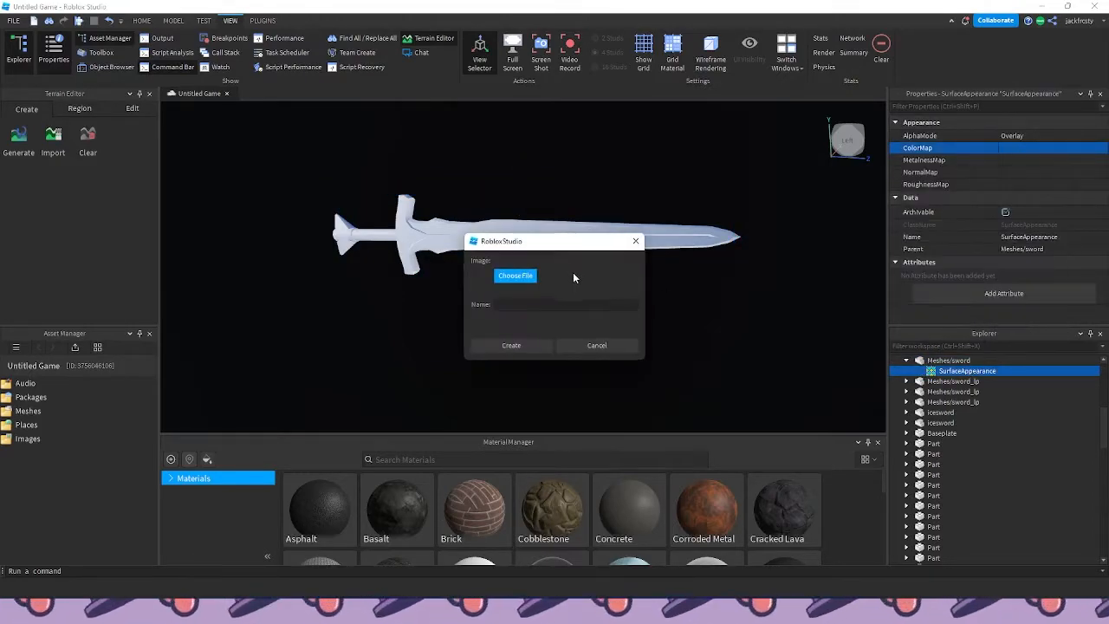
pyautogui.click(531, 277)
pyautogui.doubleClick(652, 347)
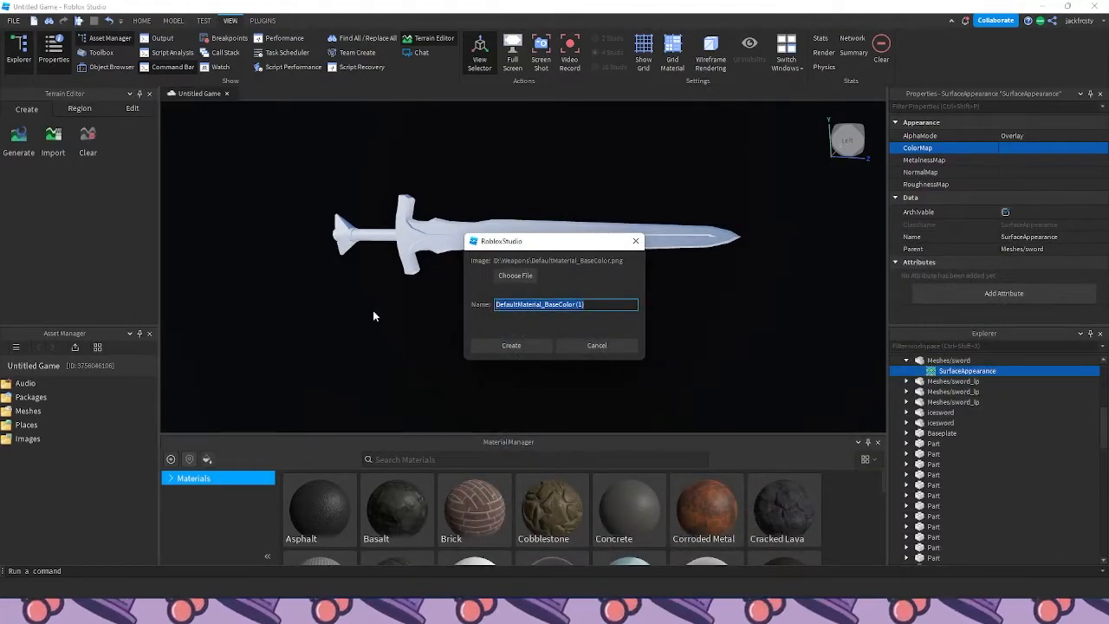
pyautogui.write('TutSword')
pyautogui.hotkey('ctrl', 'a')
pyautogui.write('TutorialSword')
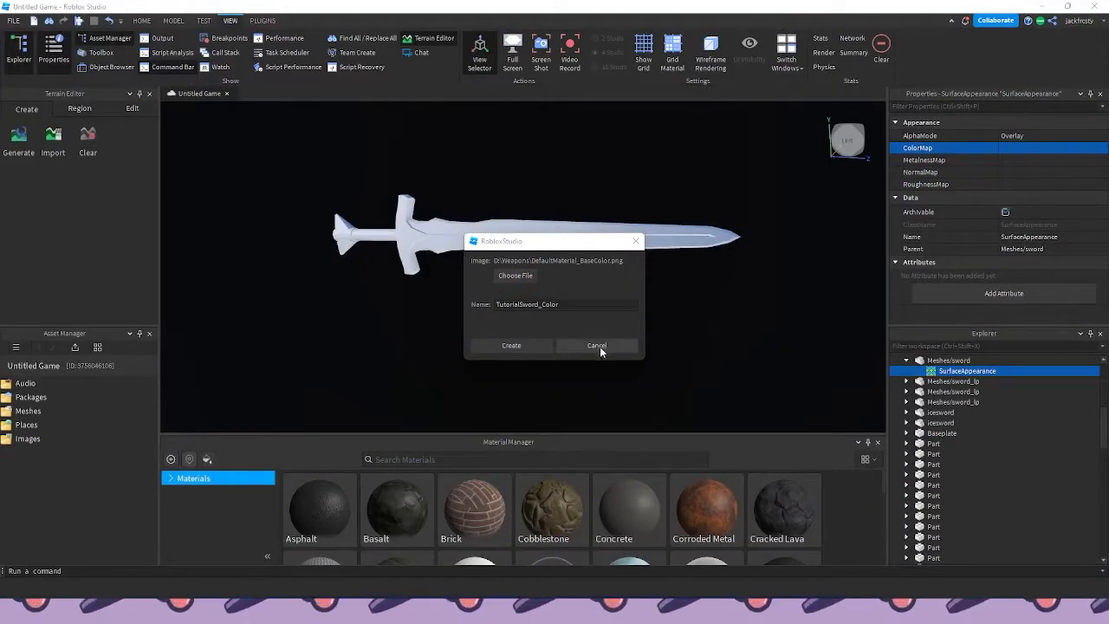
pyautogui.click(531, 348)
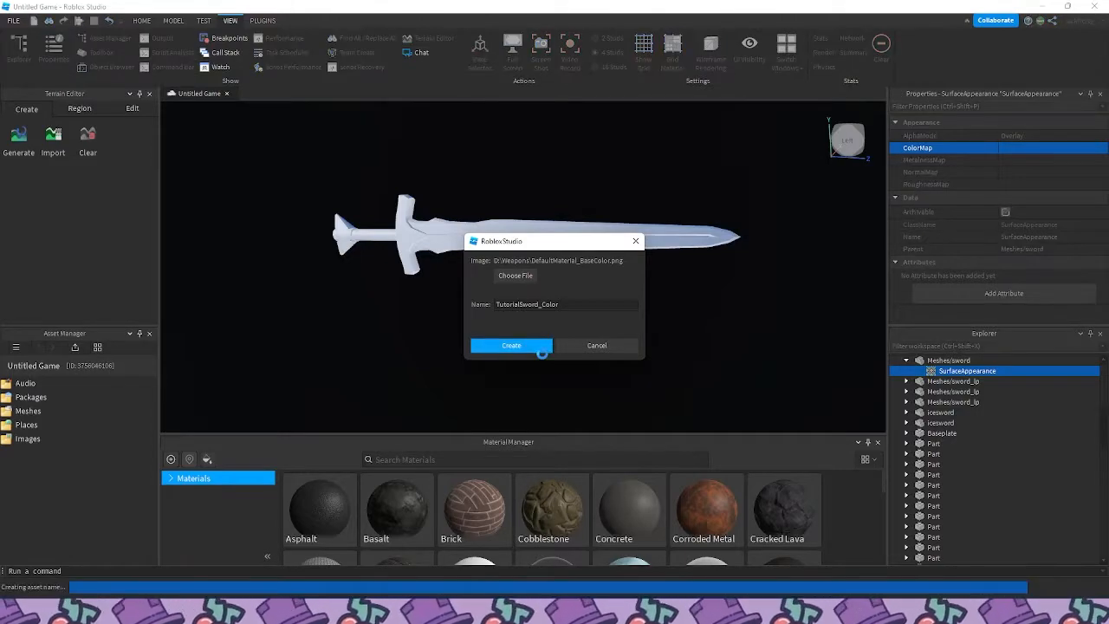
# Upload DefaultMaterial_Metallic.png as the SurfaceAppearance's MetalnessMap, keeping the suggested asset name
pyautogui.click(1008, 160)
pyautogui.click(936, 325)
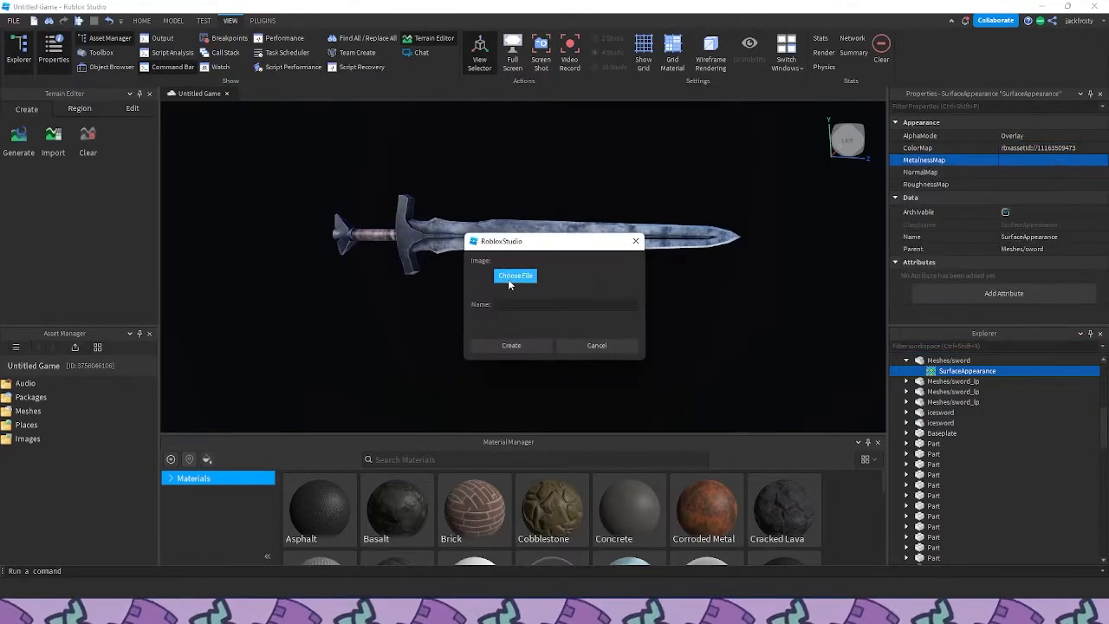
pyautogui.click(513, 279)
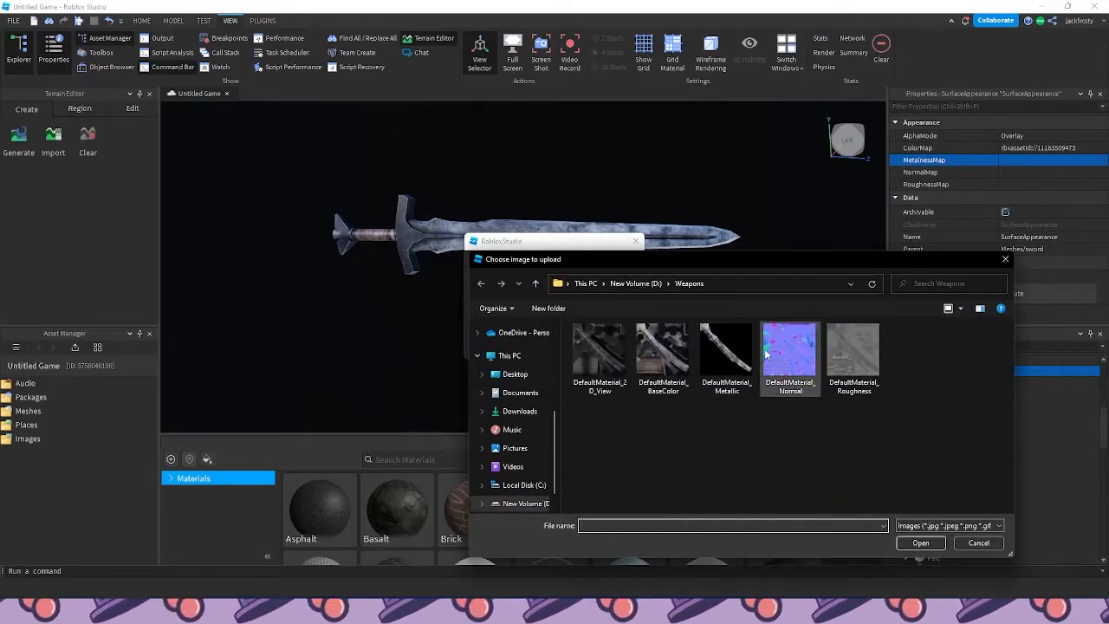
pyautogui.doubleClick(726, 351)
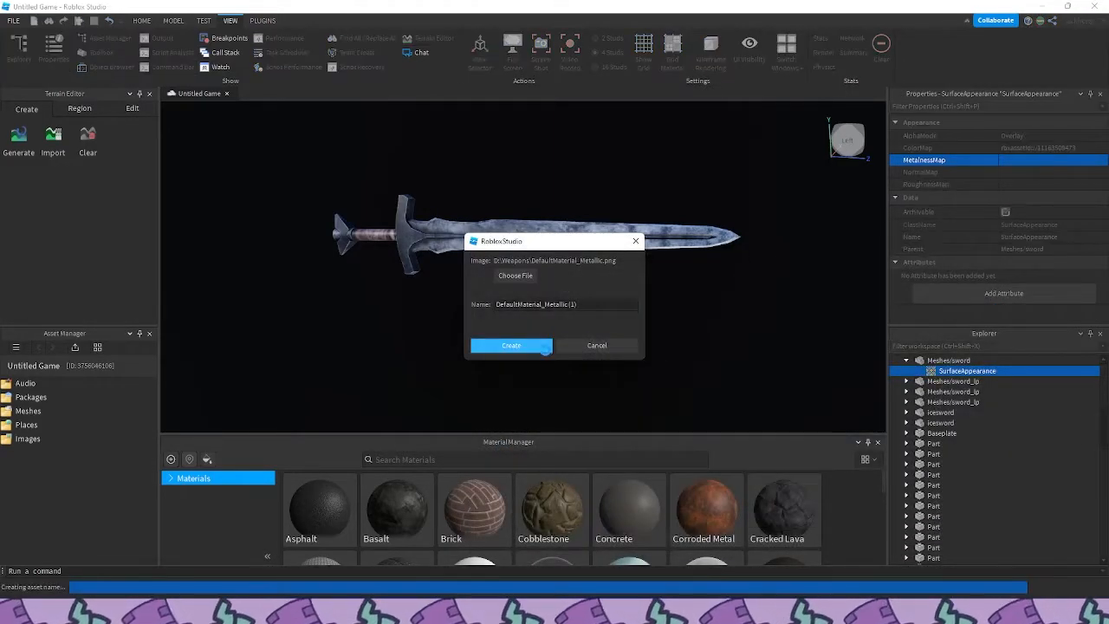
pyautogui.click(546, 346)
# Upload DefaultMaterial_Normal.png as the SurfaceAppearance's NormalMap, retrying with extra letters added to the end of the asset name
pyautogui.click(1019, 172)
pyautogui.click(936, 338)
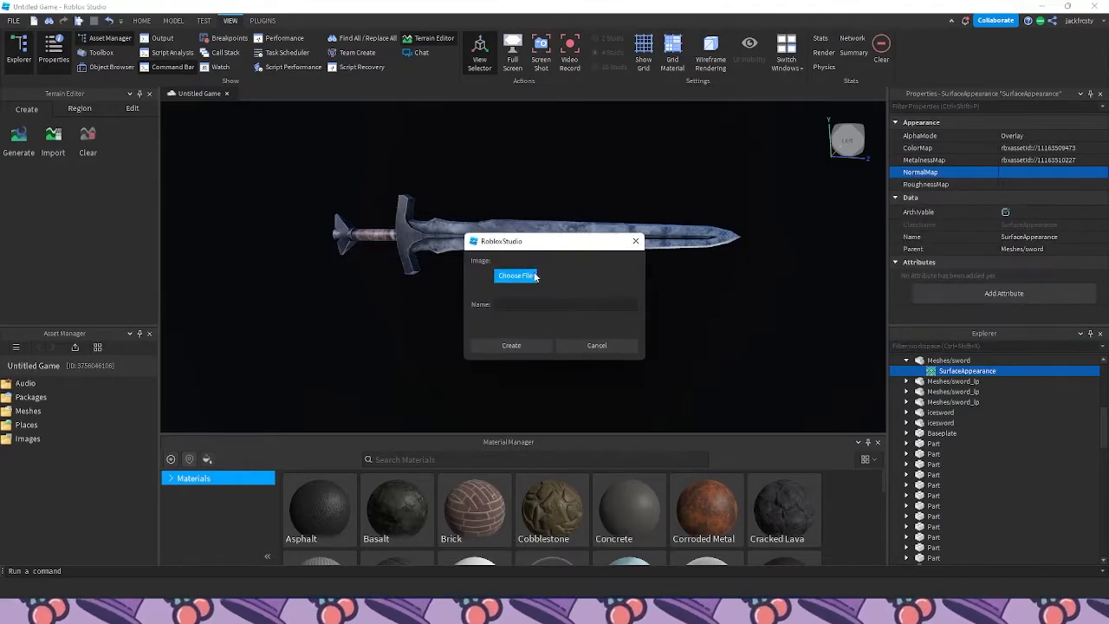
pyautogui.click(518, 277)
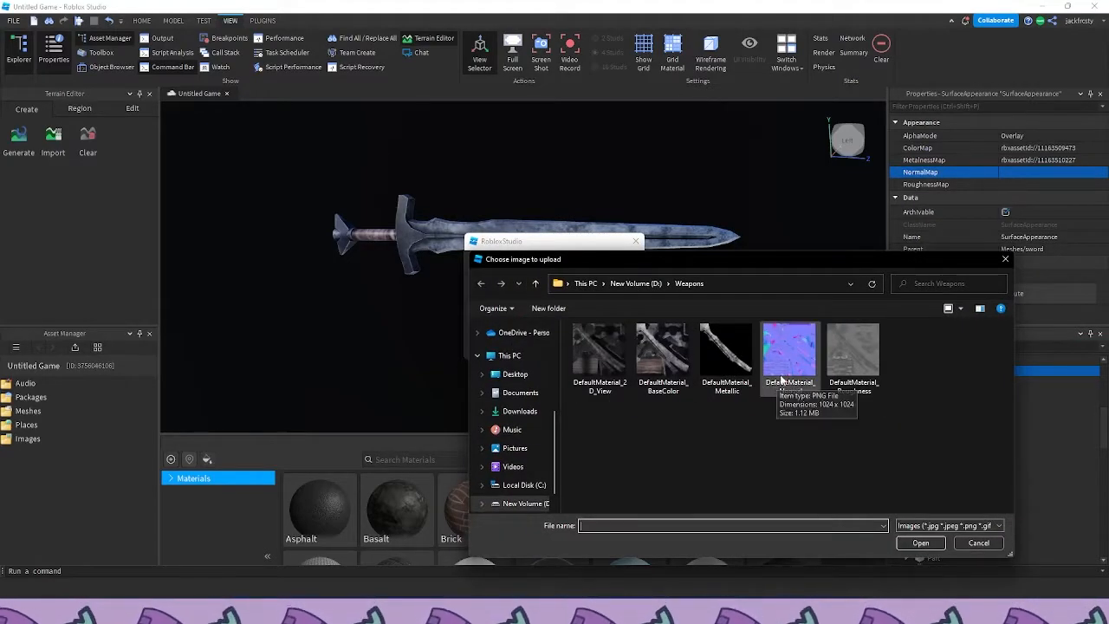
pyautogui.doubleClick(800, 366)
pyautogui.click(520, 345)
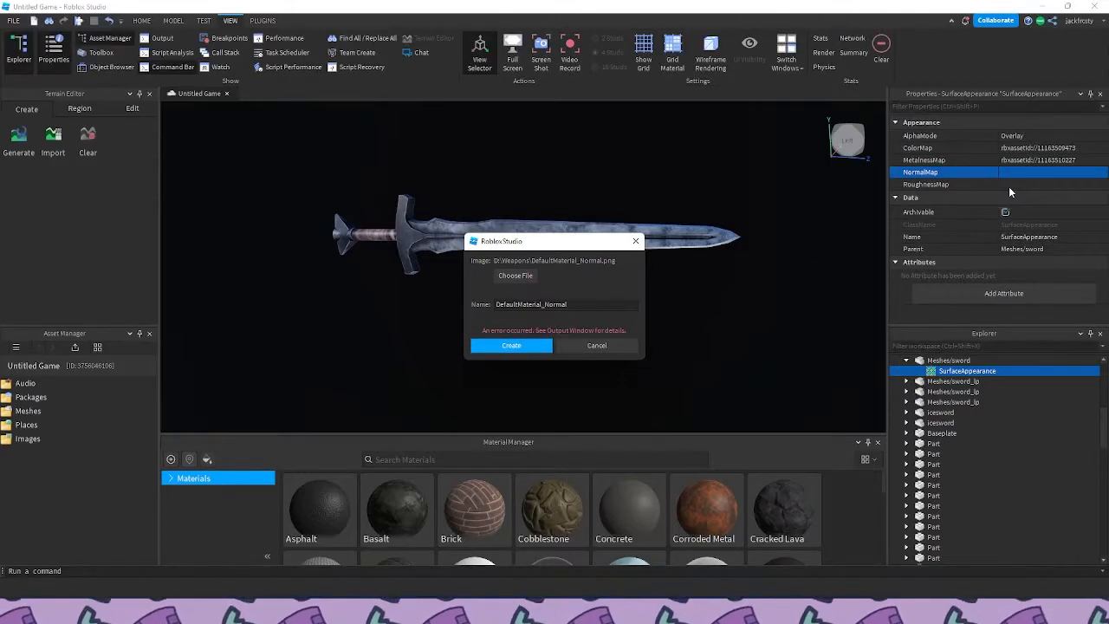
pyautogui.click(532, 349)
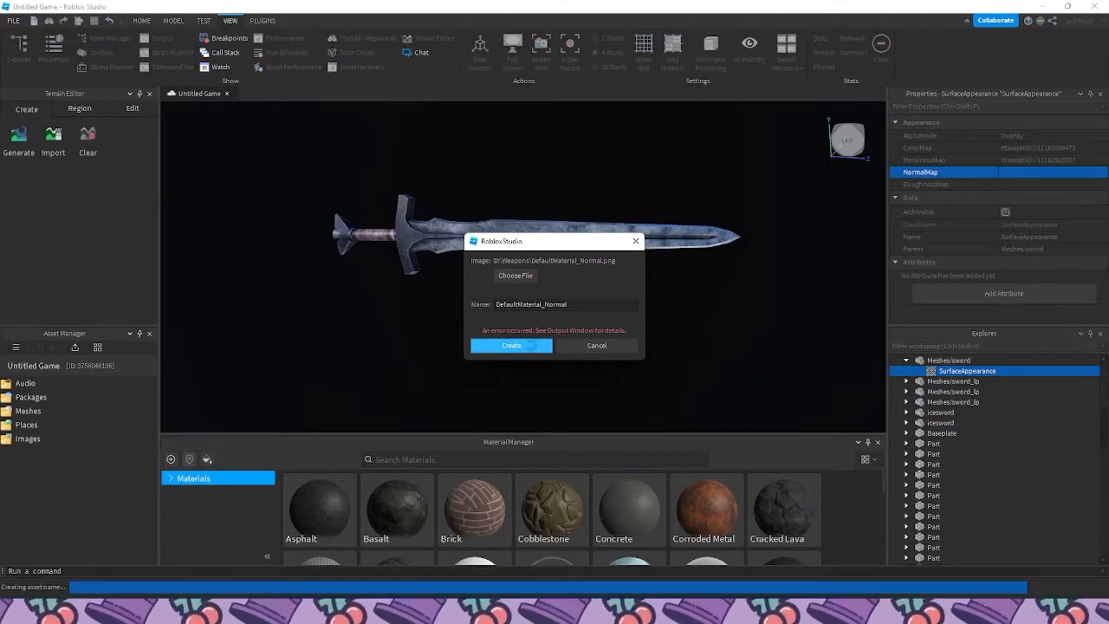
pyautogui.click(570, 304)
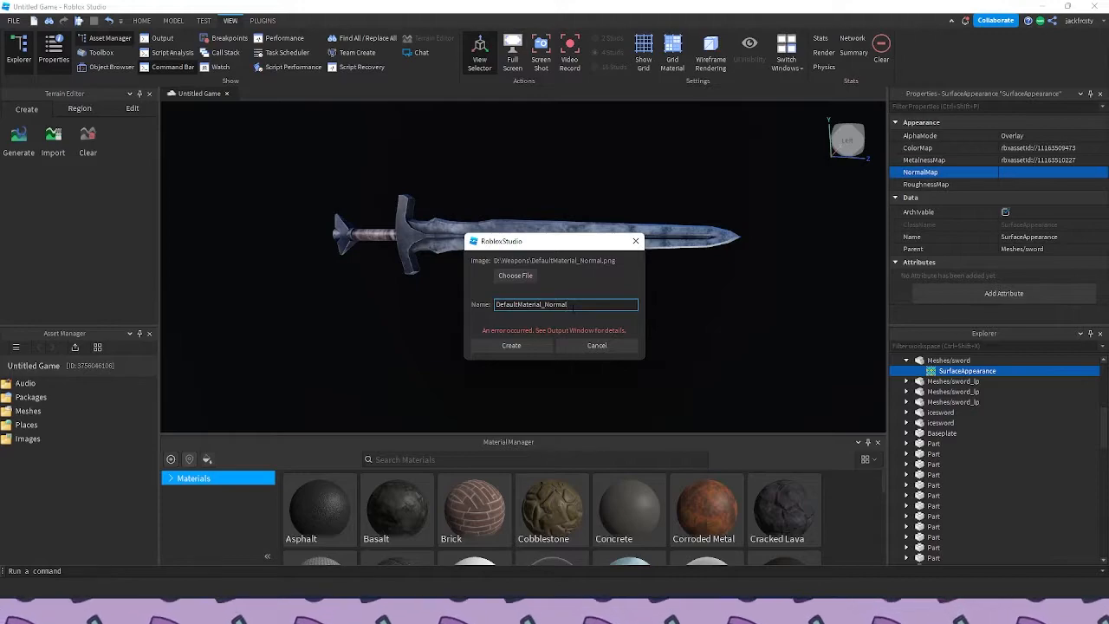
pyautogui.click(532, 346)
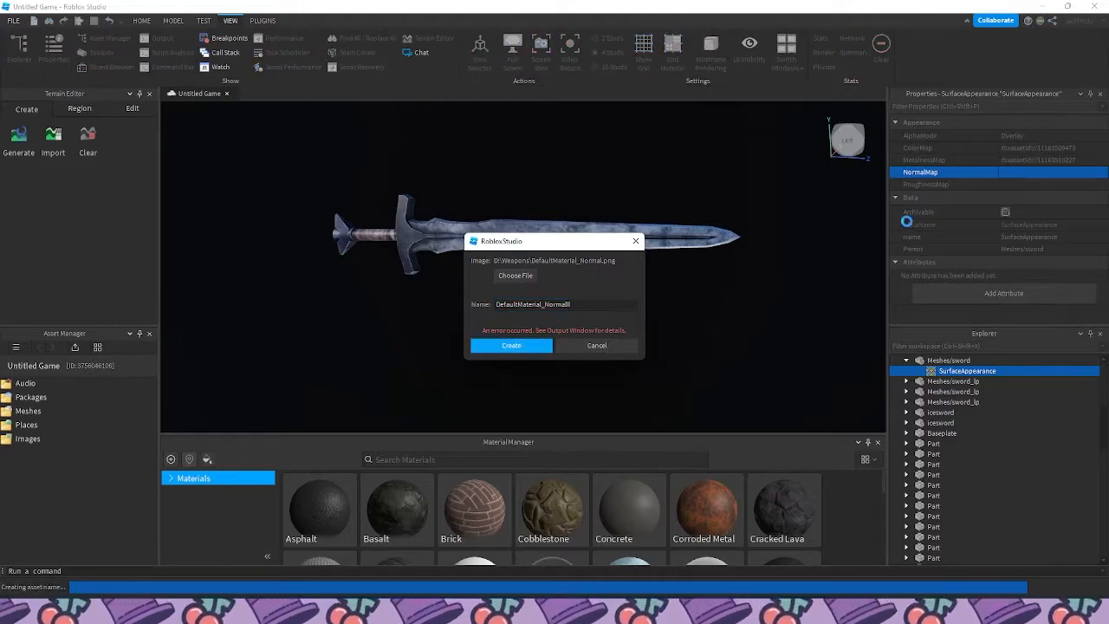
# Upload DefaultMaterial_Roughness.png as the SurfaceAppearance's RoughnessMap, keeping the suggested asset name
pyautogui.click(1017, 185)
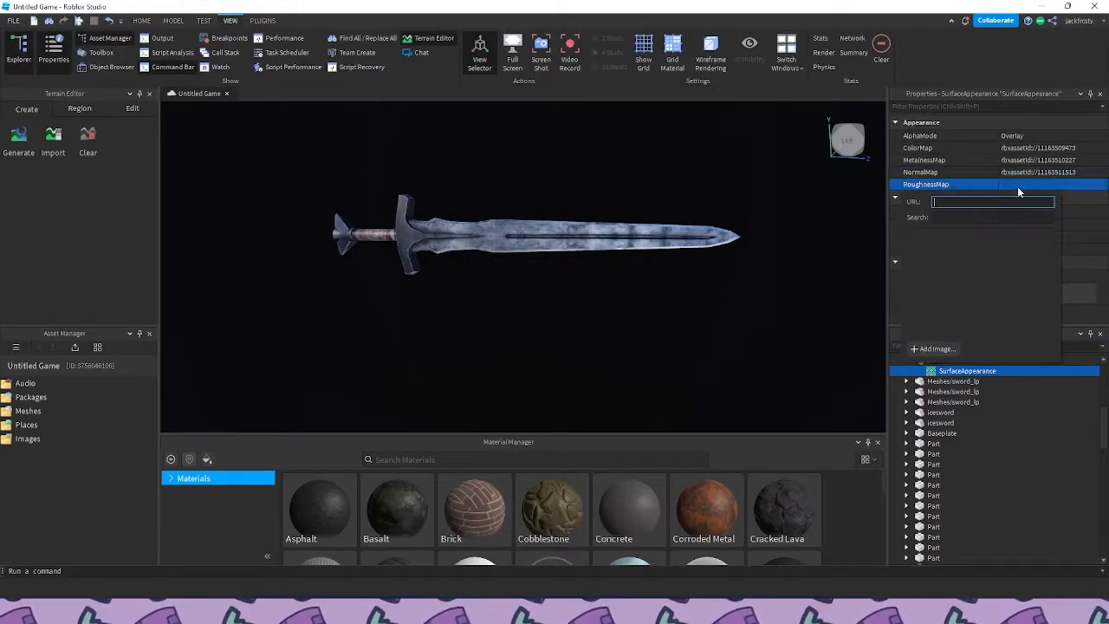
pyautogui.click(950, 340)
pyautogui.click(514, 275)
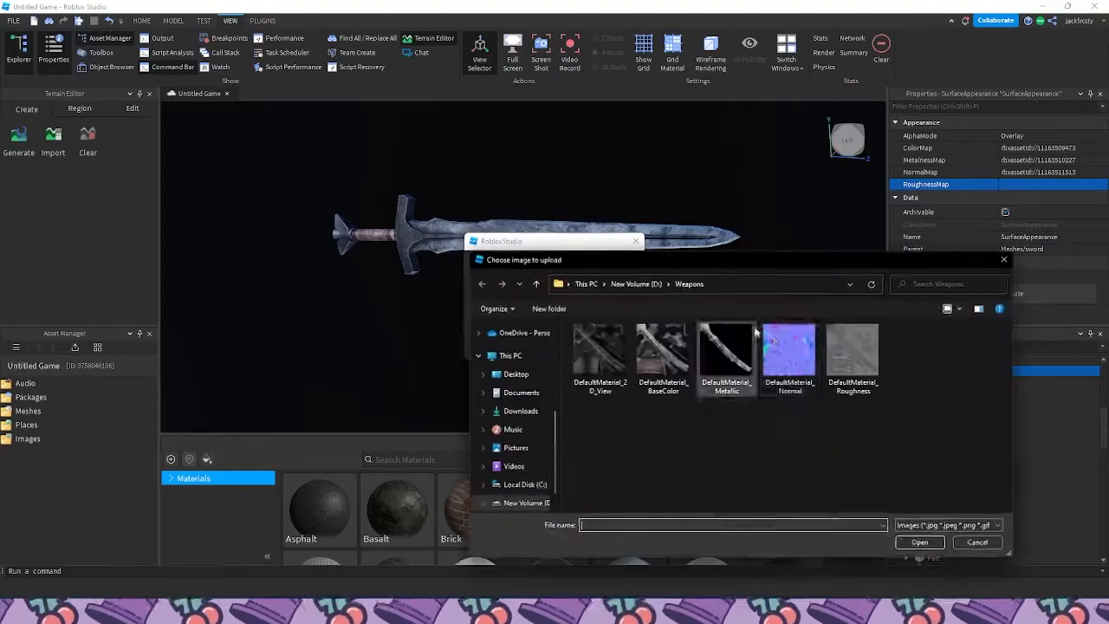
pyautogui.doubleClick(855, 340)
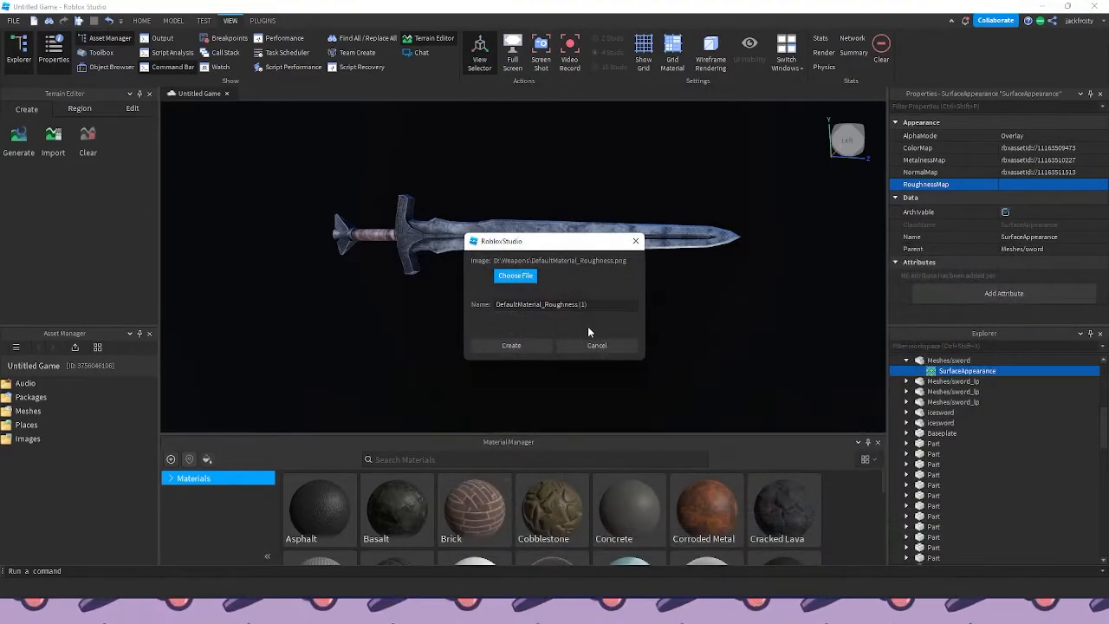
pyautogui.click(530, 344)
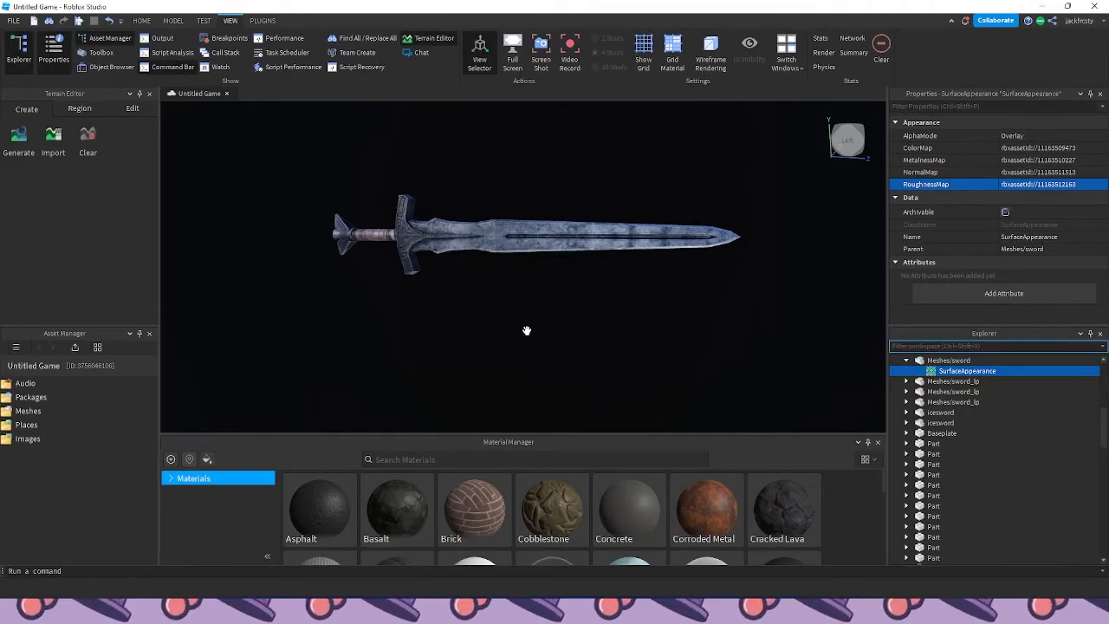
# Examine the textured sword's handle, guard and blade up close and from a distance along the wall
pyautogui.scroll(5, 530, 330)
pyautogui.moveTo(530, 330); pyautogui.dragTo(581, 350, button='right')
pyautogui.scroll(-4, 530, 330)
pyautogui.scroll(5, 581, 351)
pyautogui.scroll(-4, 581, 351)
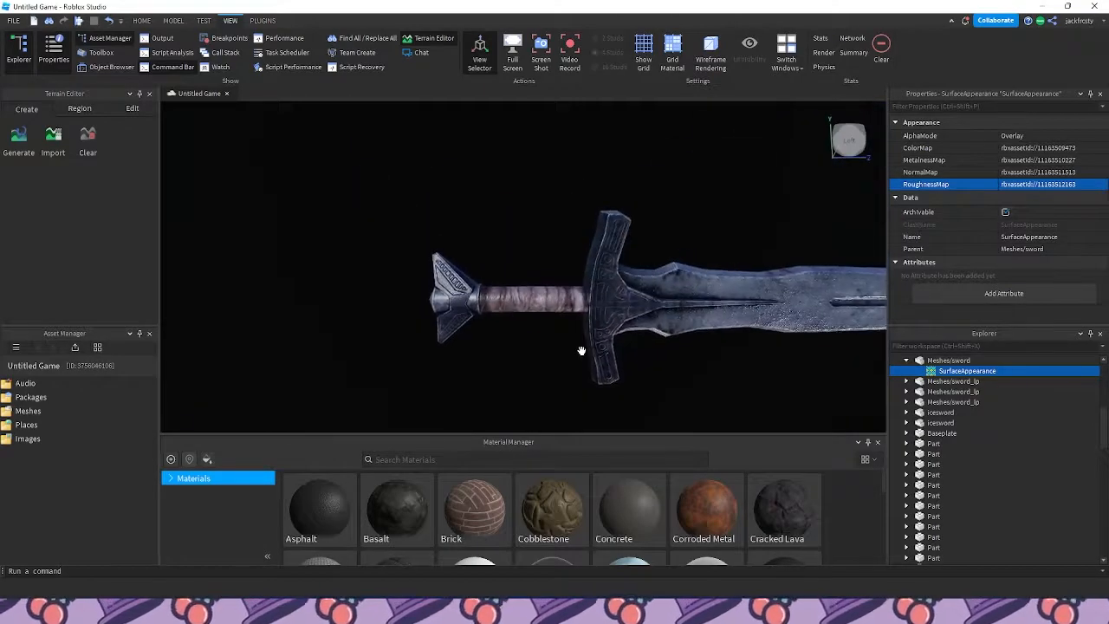
pyautogui.scroll(4, 581, 351)
pyautogui.scroll(-10, 581, 350)
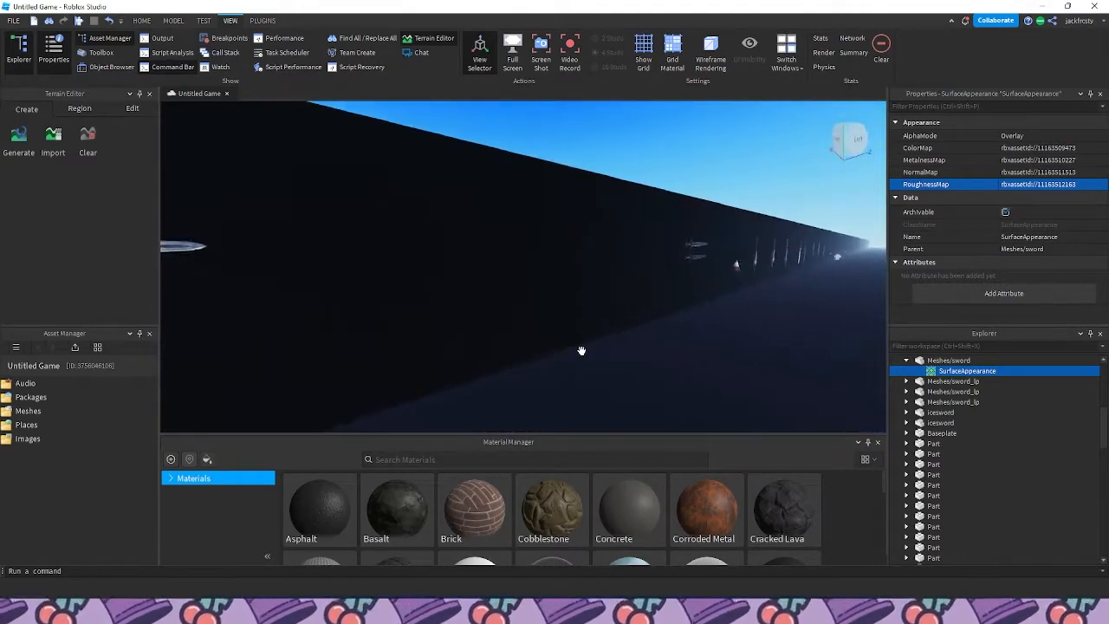
pyautogui.scroll(8, 581, 350)
pyautogui.scroll(-8, 581, 350)
pyautogui.scroll(8, 581, 350)
pyautogui.scroll(-5, 581, 350)
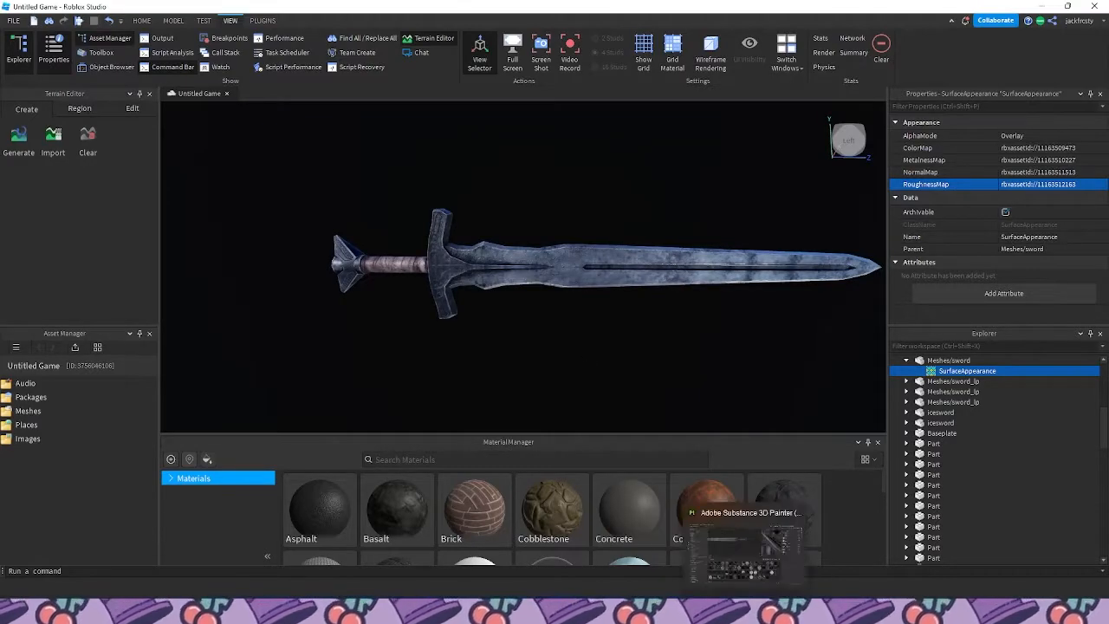
# Switch to Substance 3D Painter and set Layer 2's paint material in Folder 2 to rough, metal and normal without height, with roughness about 0.41
pyautogui.click(744, 612)
pyautogui.scroll(3, 501, 209)
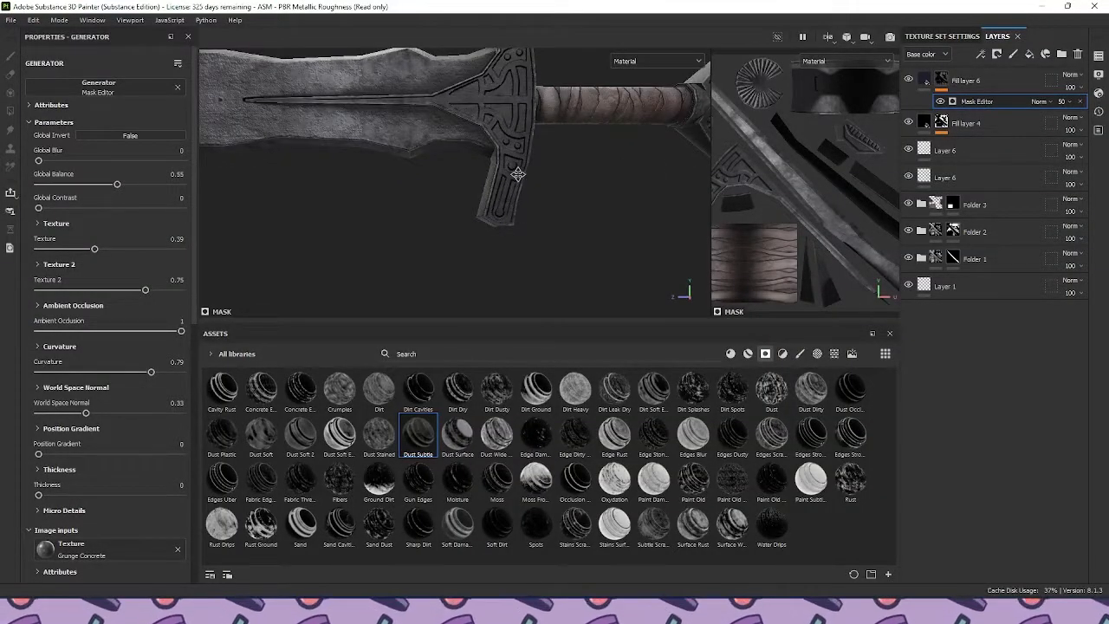
pyautogui.keyDown('alt'); pyautogui.moveTo(518, 174); pyautogui.dragTo(484, 233, button='middle'); pyautogui.keyUp('alt')
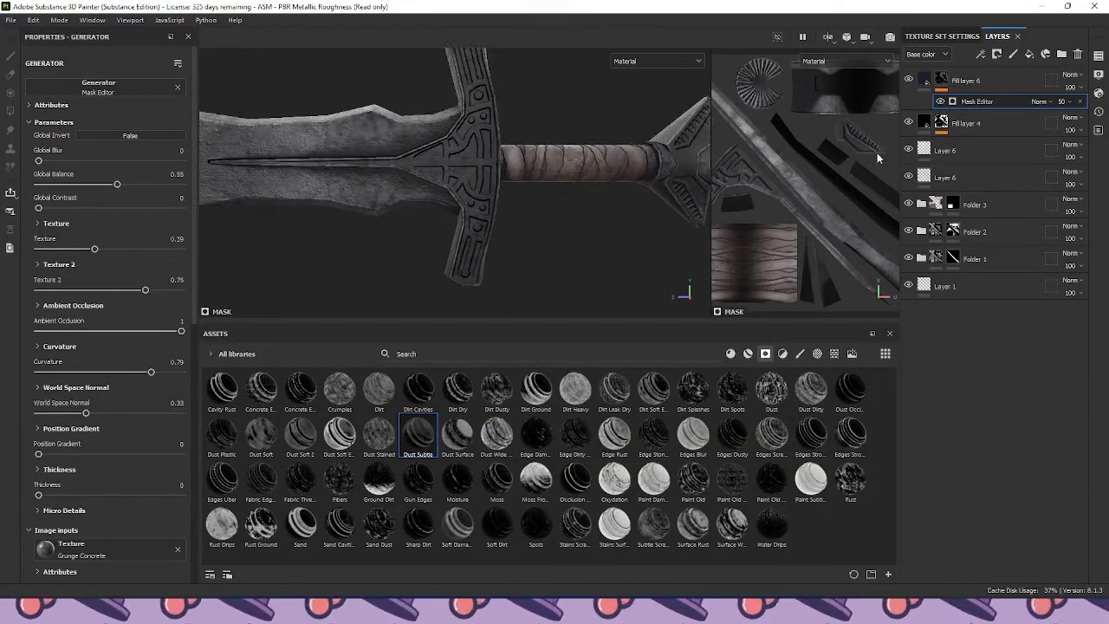
pyautogui.click(919, 232)
pyautogui.scroll(-1, 970, 346)
pyautogui.click(956, 509)
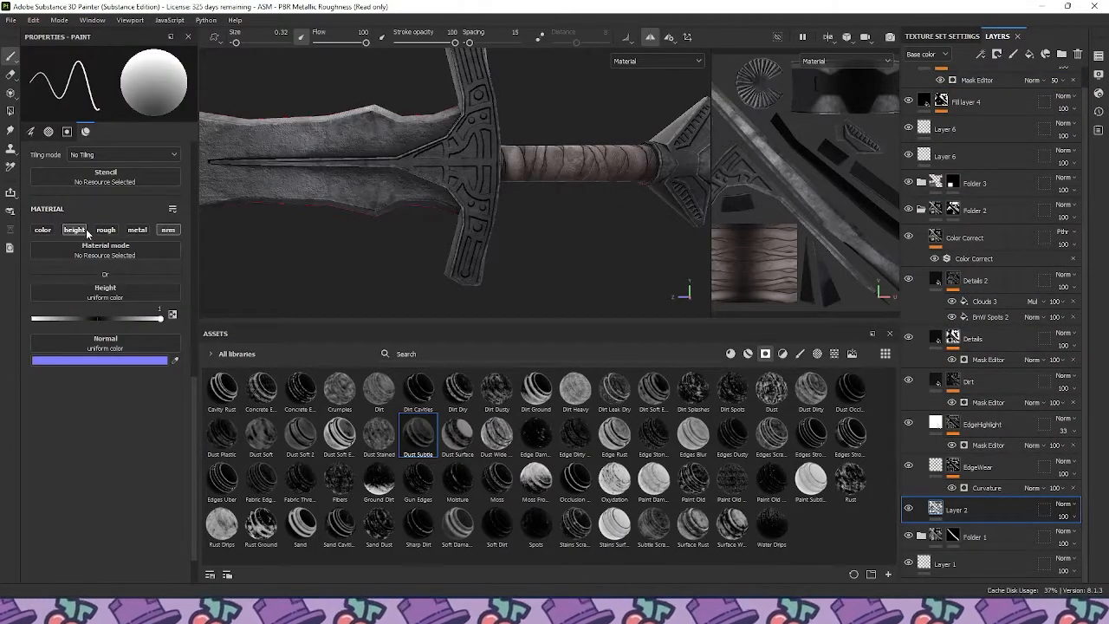
pyautogui.click(74, 230)
pyautogui.click(106, 230)
pyautogui.click(132, 231)
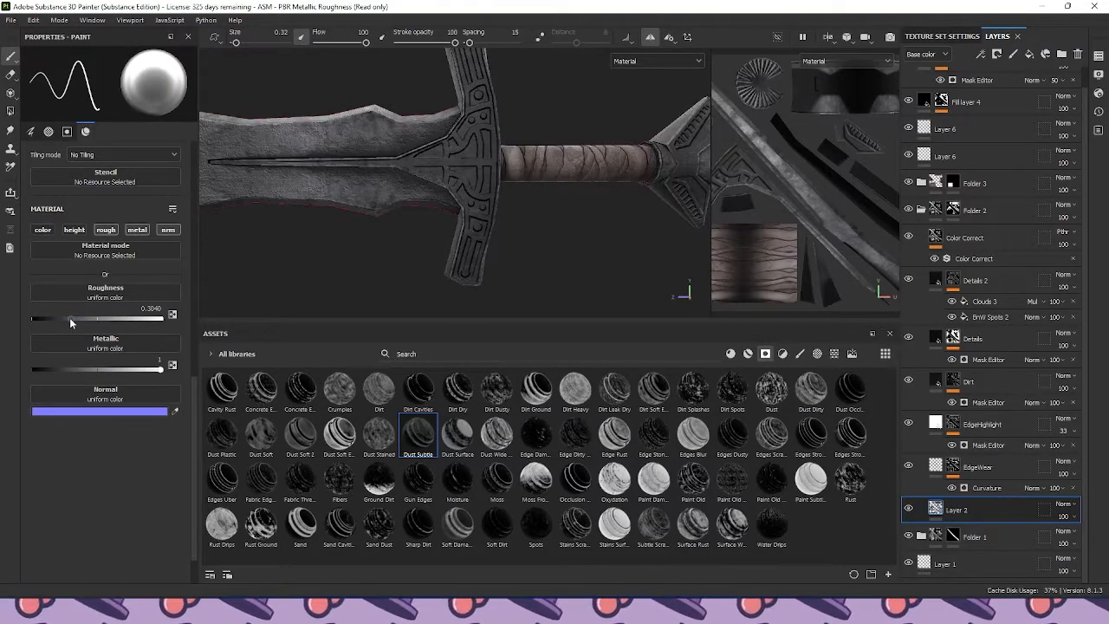
pyautogui.moveTo(70, 322); pyautogui.dragTo(82, 322)
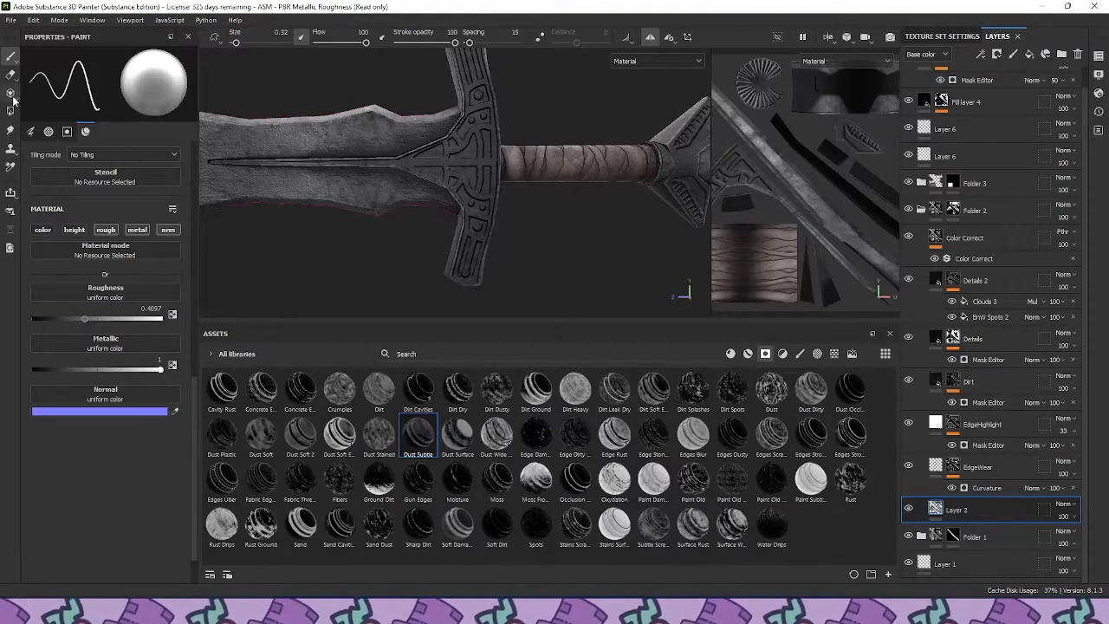
# Choose the Artistic Heavy brush for Layer 2 and look over the sword's guard, grip and pommel
pyautogui.keyDown('alt'); pyautogui.moveTo(206, 134); pyautogui.dragTo(245, 144, button='middle'); pyautogui.keyUp('alt')
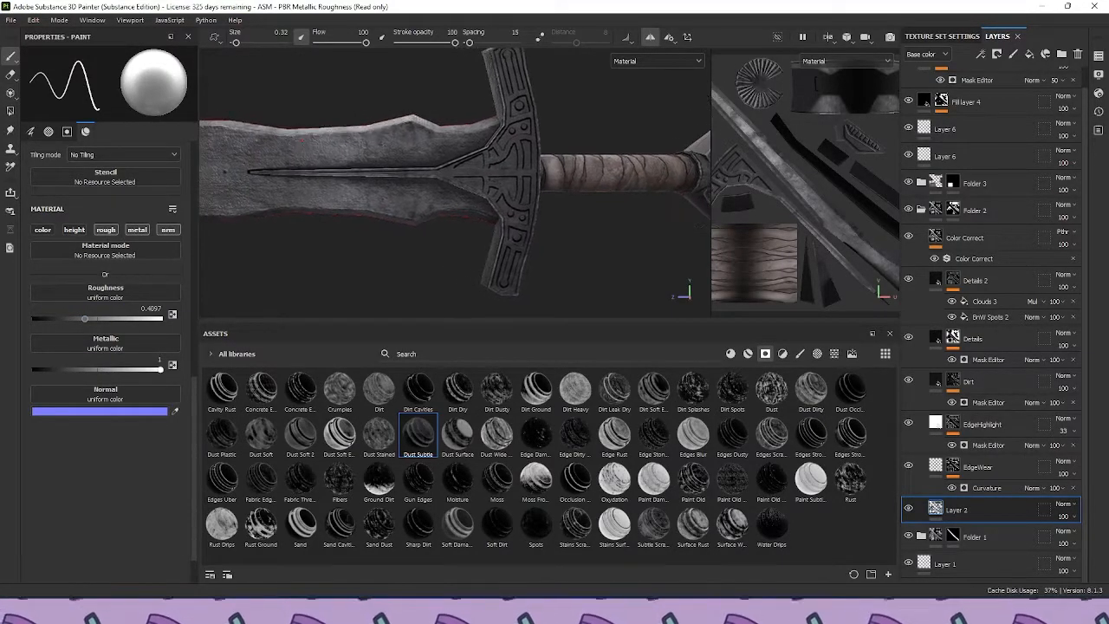
pyautogui.click(799, 354)
pyautogui.click(339, 390)
pyautogui.moveTo(279, 177)
pyautogui.keyDown('alt'); pyautogui.mouseDown()
pyautogui.moveTo(454, 131)
pyautogui.moveTo(372, 198)
pyautogui.moveTo(407, 117)
pyautogui.moveTo(567, 166)
pyautogui.moveTo(572, 205)
pyautogui.mouseUp(); pyautogui.keyUp('alt')
pyautogui.keyDown('alt'); pyautogui.moveTo(595, 175); pyautogui.dragTo(524, 196, button='middle'); pyautogui.keyUp('alt')
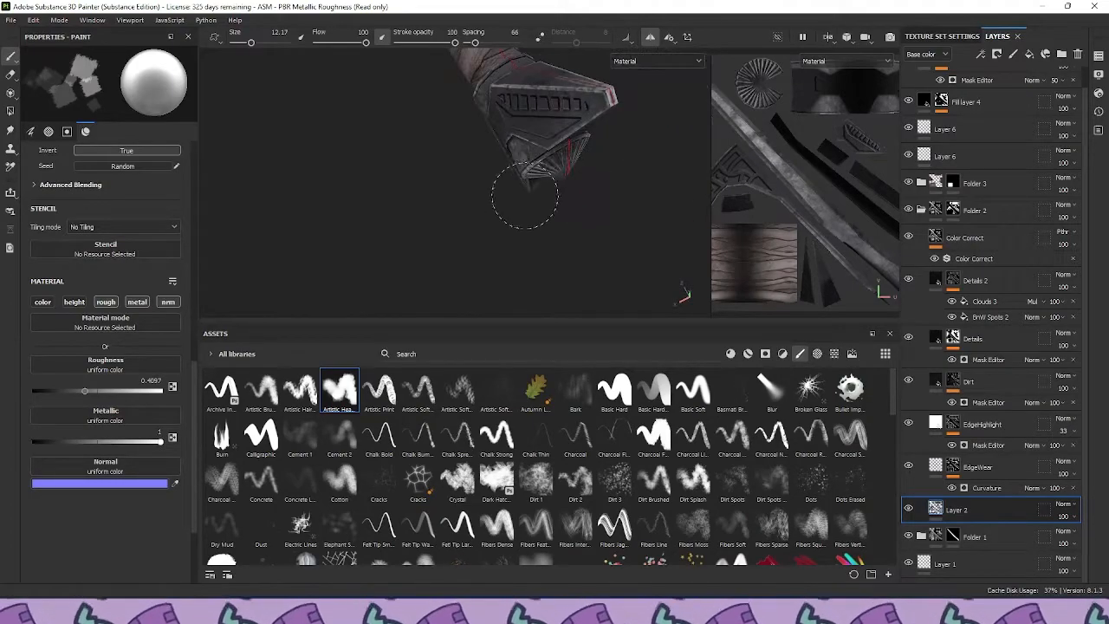
pyautogui.moveTo(552, 127)
pyautogui.keyDown('alt'); pyautogui.mouseDown()
pyautogui.moveTo(459, 178)
pyautogui.moveTo(532, 198)
pyautogui.mouseUp(); pyautogui.keyUp('alt')
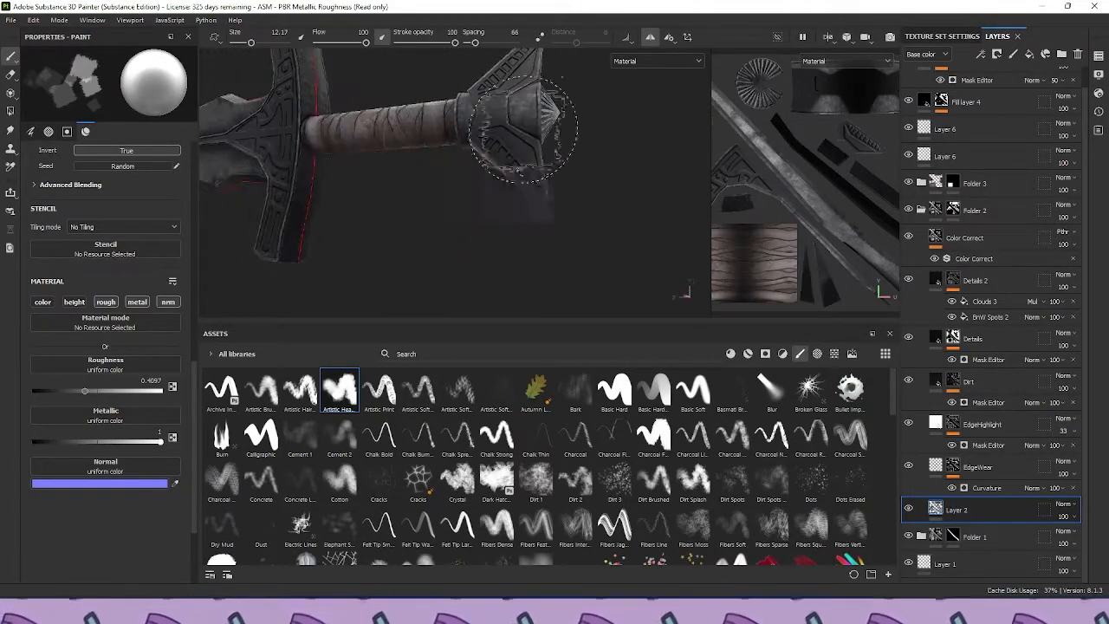
pyautogui.keyDown('alt'); pyautogui.moveTo(548, 149); pyautogui.dragTo(490, 122); pyautogui.keyUp('alt')
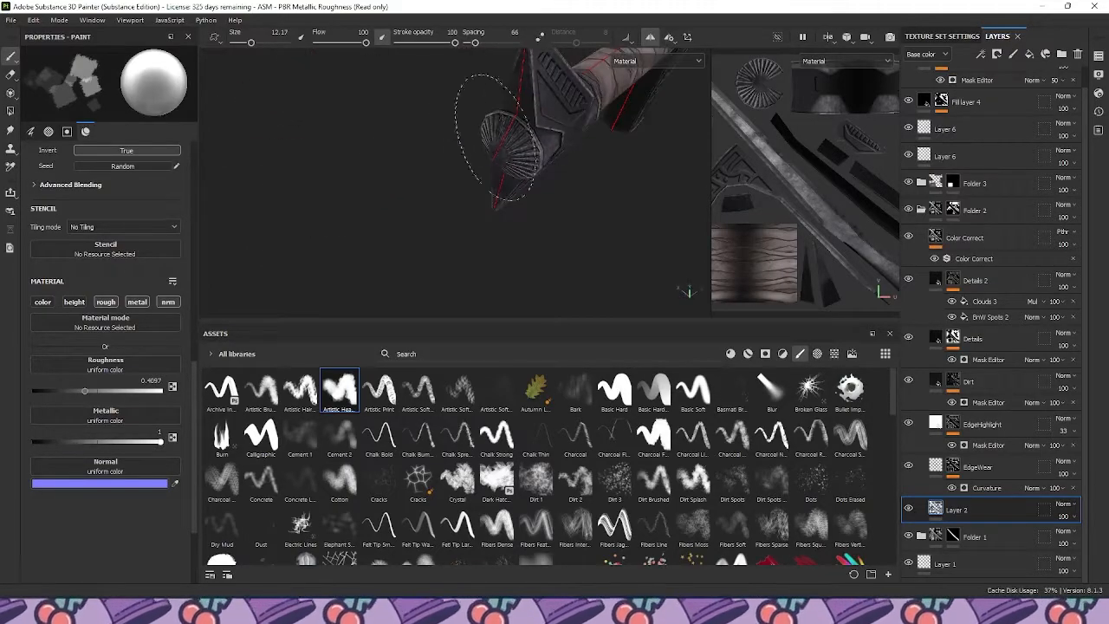
pyautogui.moveTo(432, 154)
pyautogui.keyDown('alt'); pyautogui.mouseDown()
pyautogui.moveTo(604, 104)
pyautogui.moveTo(516, 190)
pyautogui.mouseUp(); pyautogui.keyUp('alt')
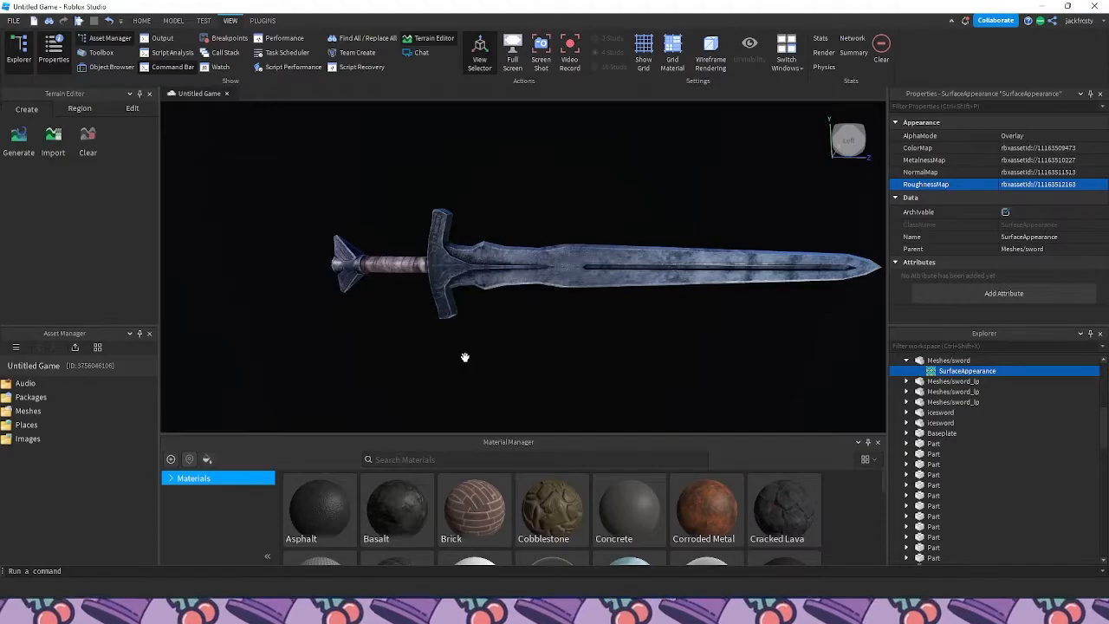
# Switch to Roblox Studio and examine the end of the textured sword's pommel up close
pyautogui.scroll(-5, 462, 358)
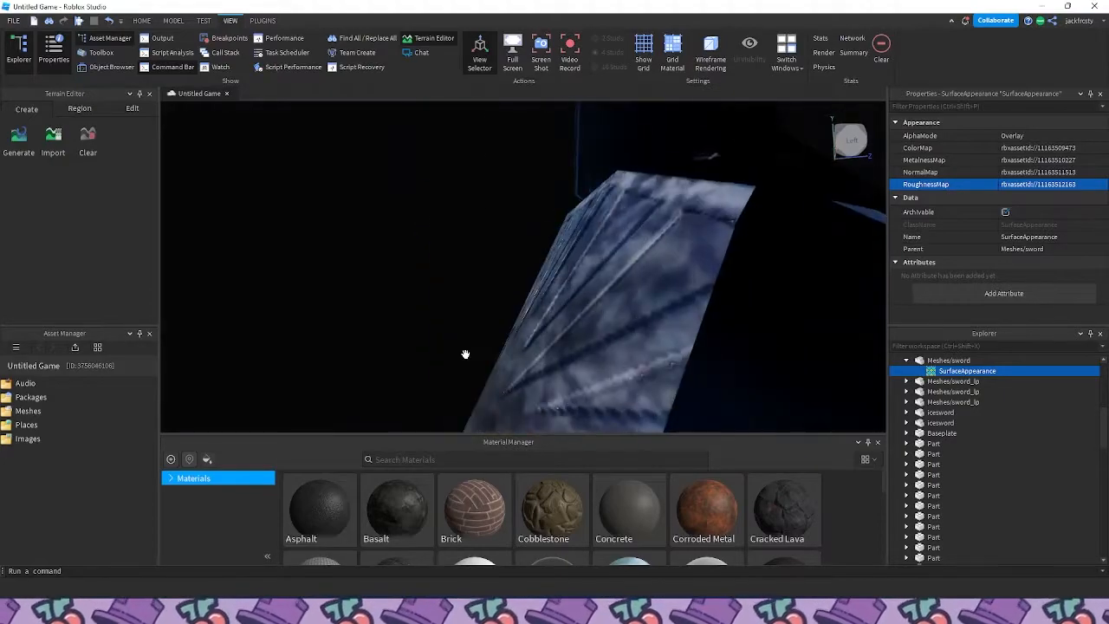
pyautogui.scroll(4, 462, 359)
pyautogui.moveTo(462, 359); pyautogui.dragTo(566, 399, button='middle')
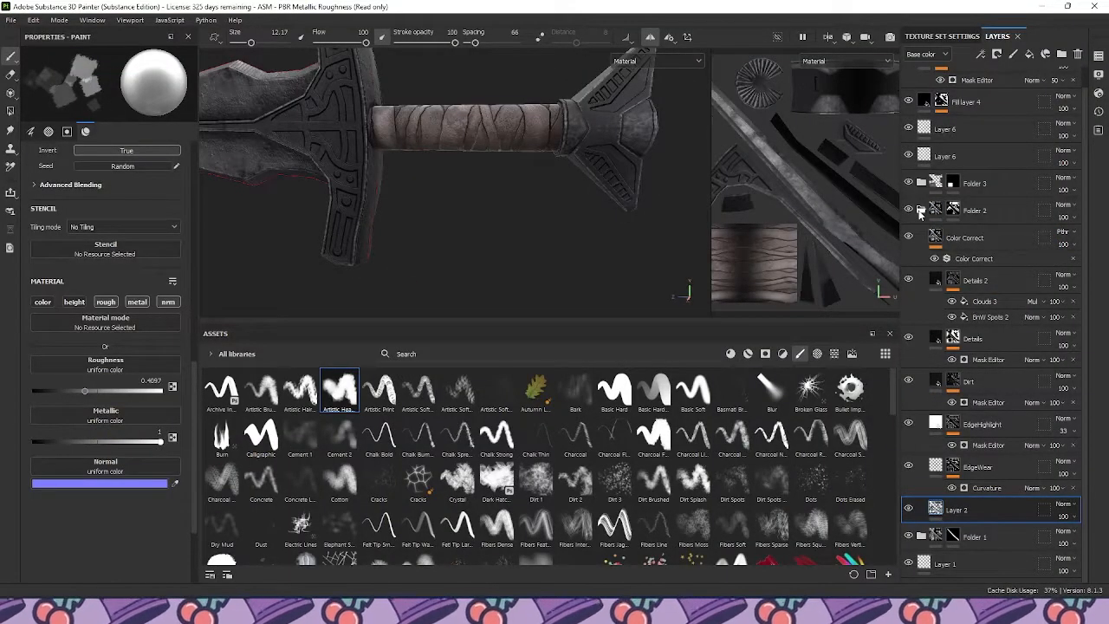
# Lower the lightness of the HSL Perceptive filter in Folder 3 to about 0.33
pyautogui.click(920, 211)
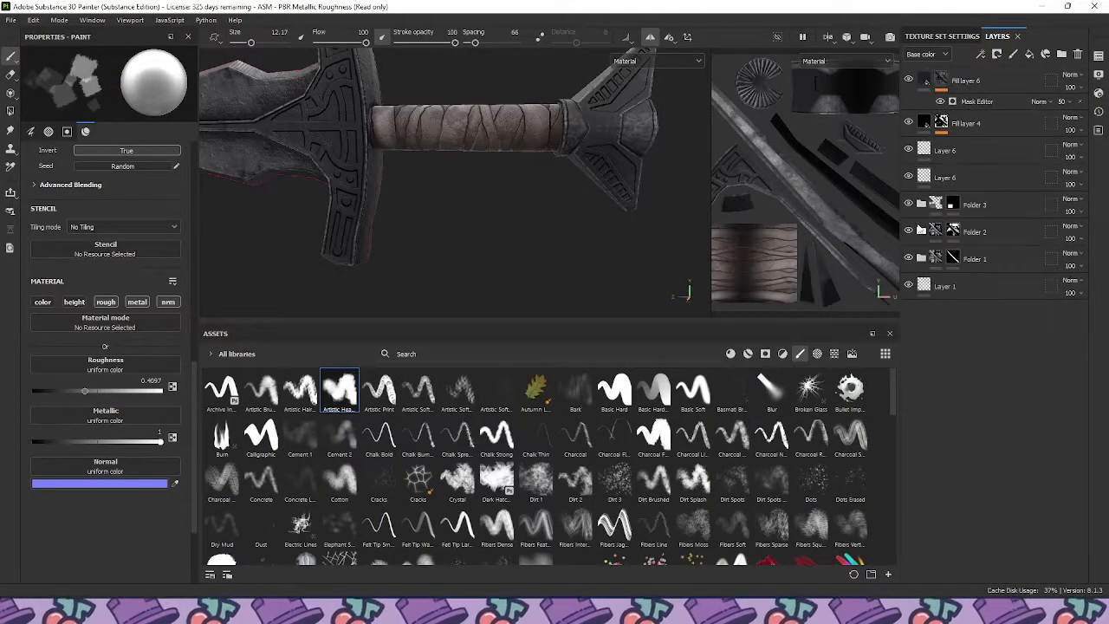
pyautogui.click(921, 204)
pyautogui.click(974, 252)
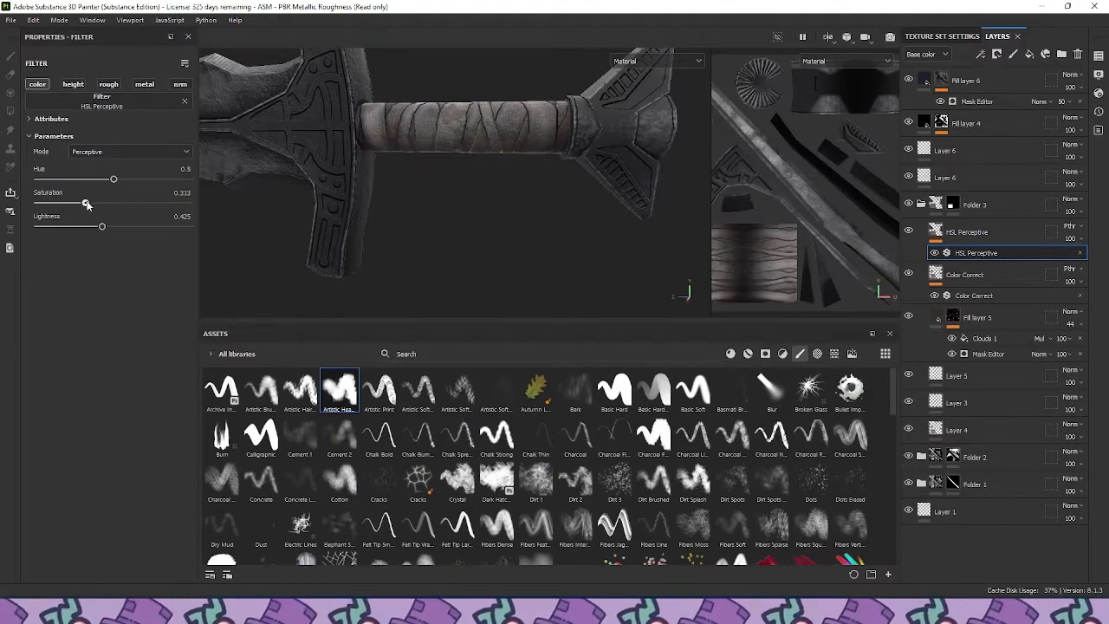
pyautogui.moveTo(102, 227); pyautogui.dragTo(77, 228)
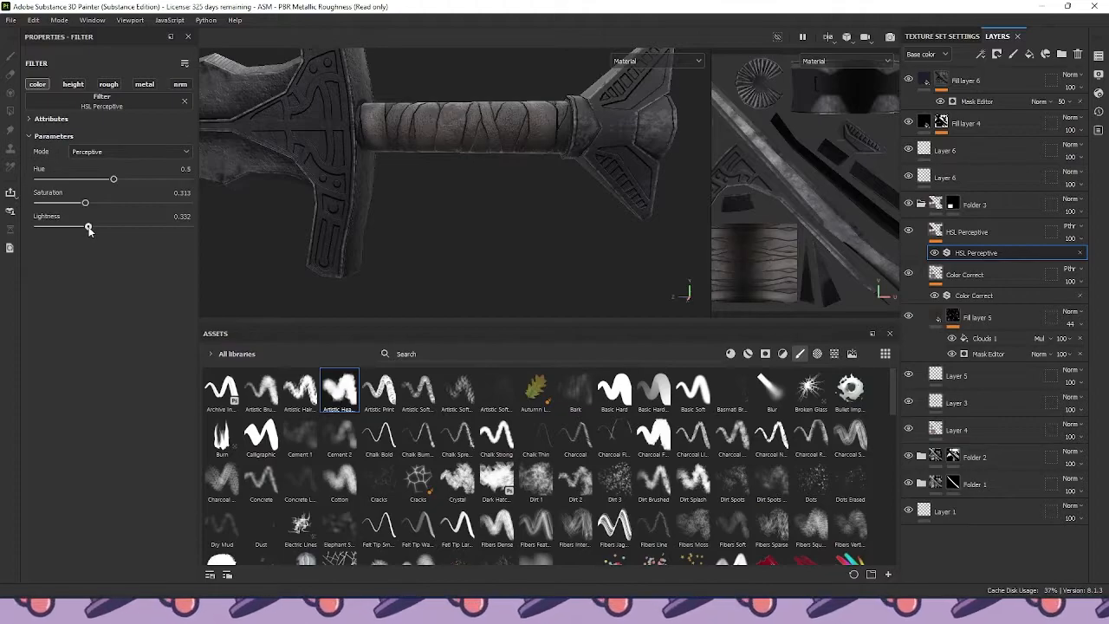
# Set Folder 3's Color Correct filter to a shadow contrast of 0.32 and a midtone luminosity of about -0.12
pyautogui.click(974, 295)
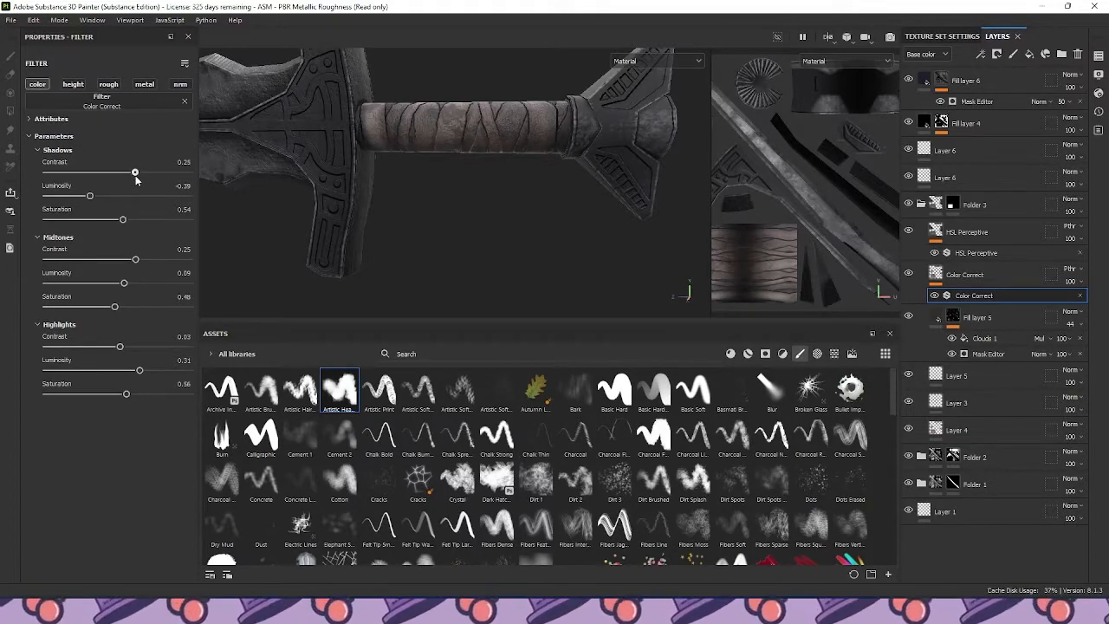
pyautogui.moveTo(353, 131)
pyautogui.keyDown('alt'); pyautogui.mouseDown()
pyautogui.moveTo(382, 207)
pyautogui.moveTo(388, 130)
pyautogui.moveTo(346, 102)
pyautogui.moveTo(329, 142)
pyautogui.moveTo(351, 150)
pyautogui.mouseUp(); pyautogui.keyUp('alt')
pyautogui.scroll(-4, 386, 128)
pyautogui.scroll(4, 351, 150)
pyautogui.keyDown('alt'); pyautogui.moveTo(345, 140); pyautogui.dragTo(365, 212, button='middle'); pyautogui.keyUp('alt')
pyautogui.moveTo(126, 286); pyautogui.dragTo(105, 287)
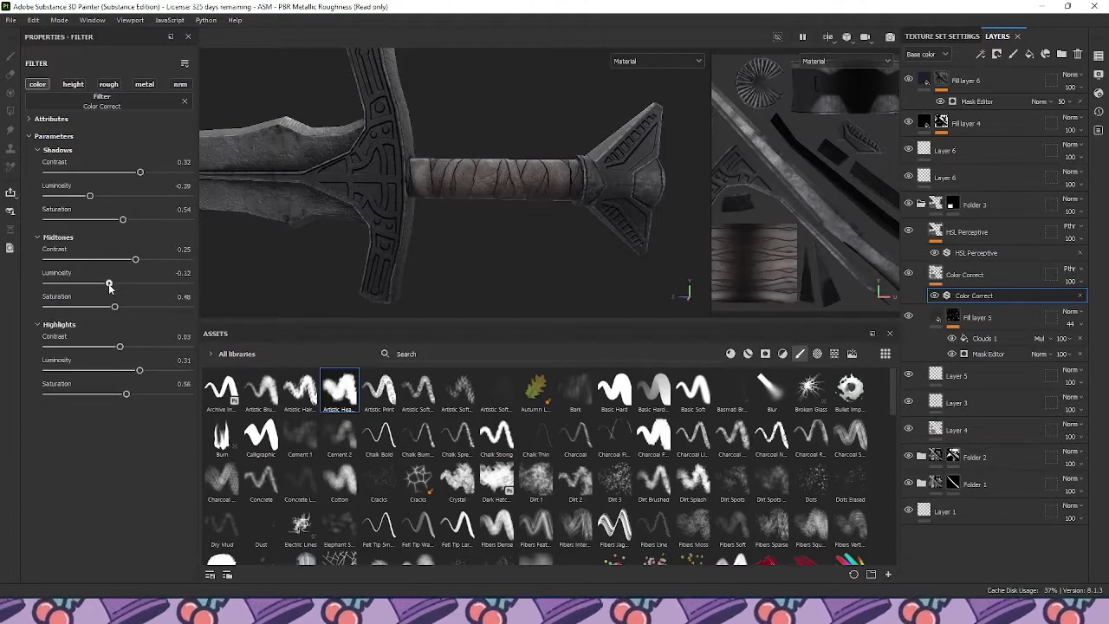
# Export the sword's textures as 8-bit PNG files to D:/Weapons with the RBLX output template
pyautogui.click(12, 21)
pyautogui.click(58, 213)
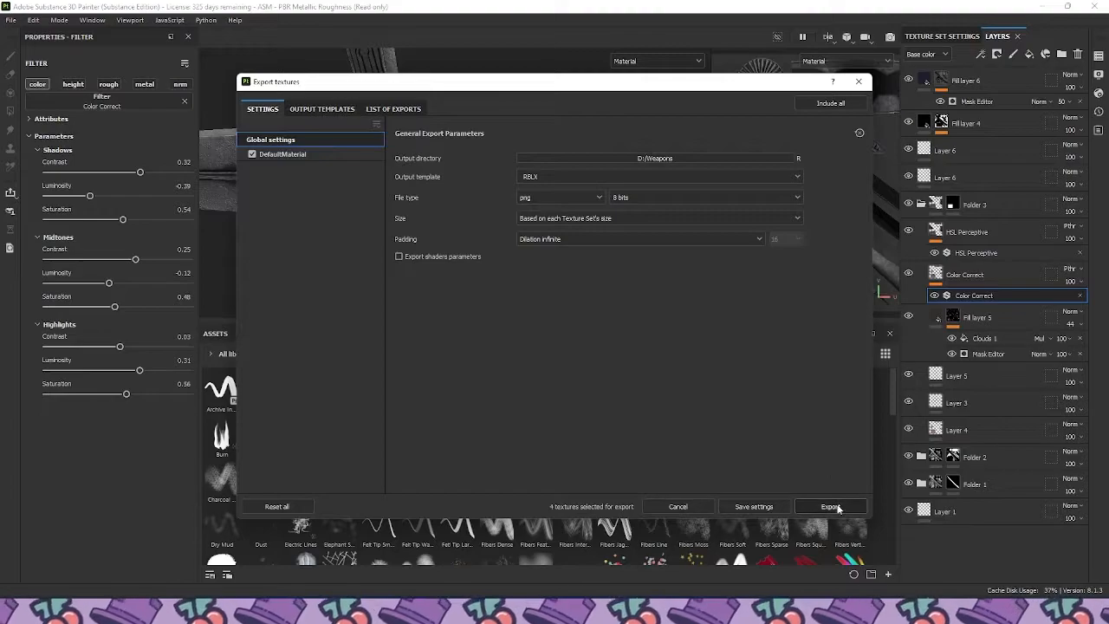
pyautogui.click(830, 507)
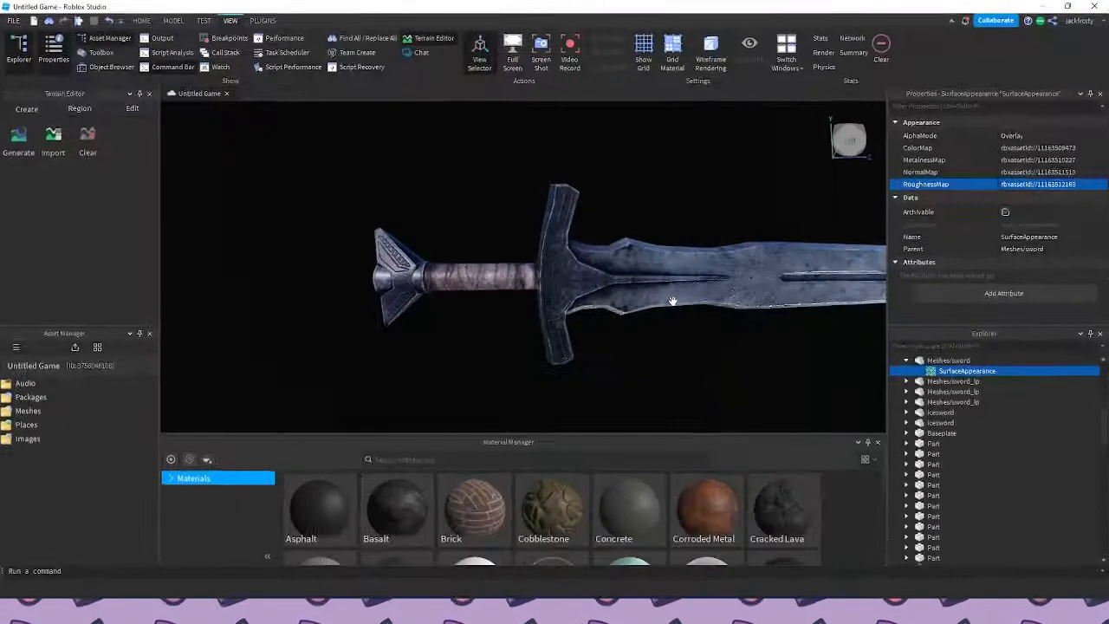
# Switch to Roblox Studio and upload DefaultMaterial_BaseColor as the ColorMap of the sword's SurfaceAppearance
pyautogui.click(966, 371)
pyautogui.click(1033, 149)
pyautogui.click(938, 312)
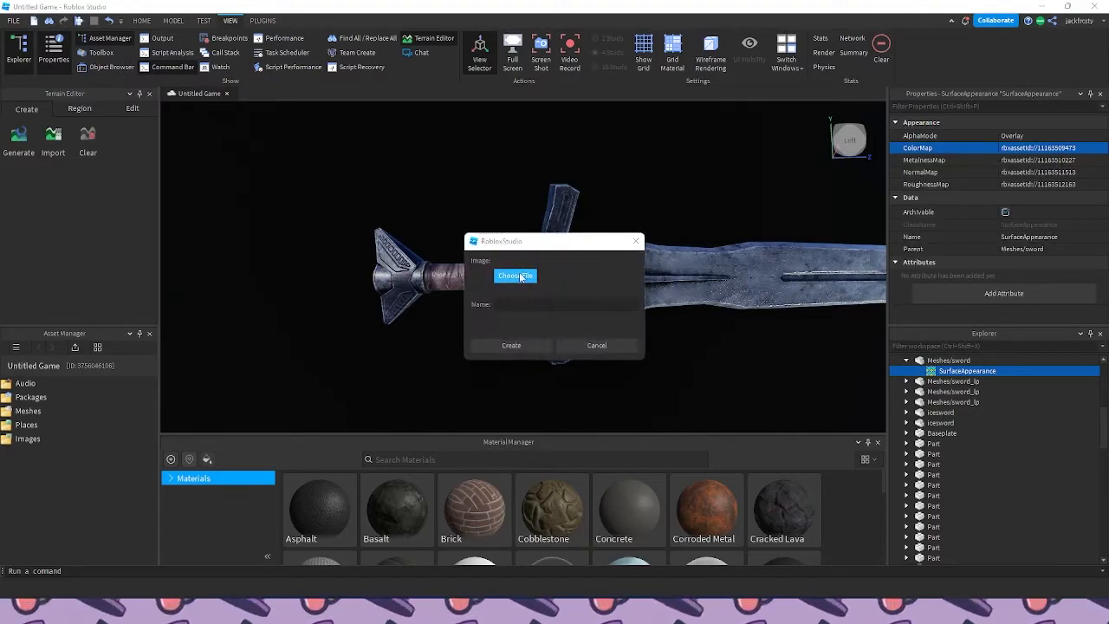
pyautogui.click(511, 276)
pyautogui.doubleClick(663, 355)
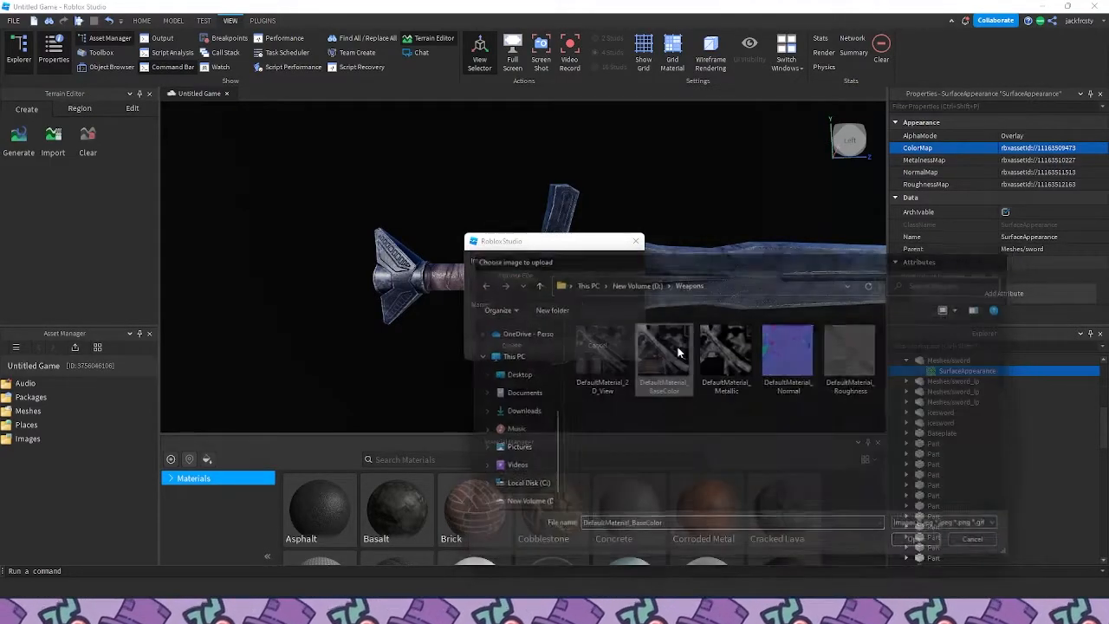
pyautogui.click(535, 347)
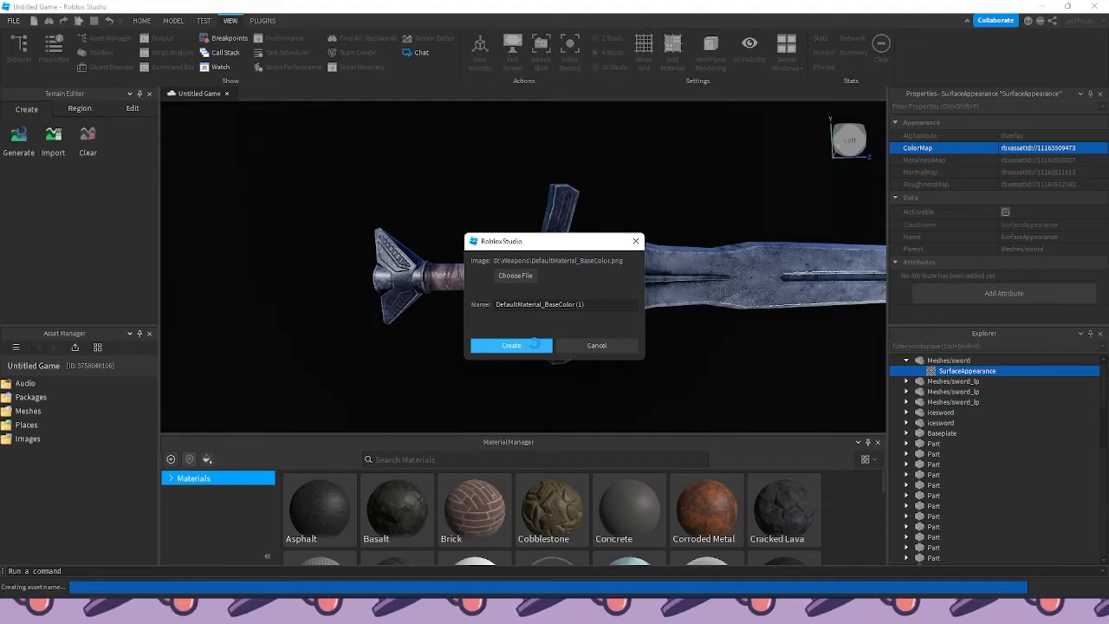
# Upload DefaultMaterial_Metallic as the MetalnessMap of the sword's SurfaceAppearance
pyautogui.click(1038, 160)
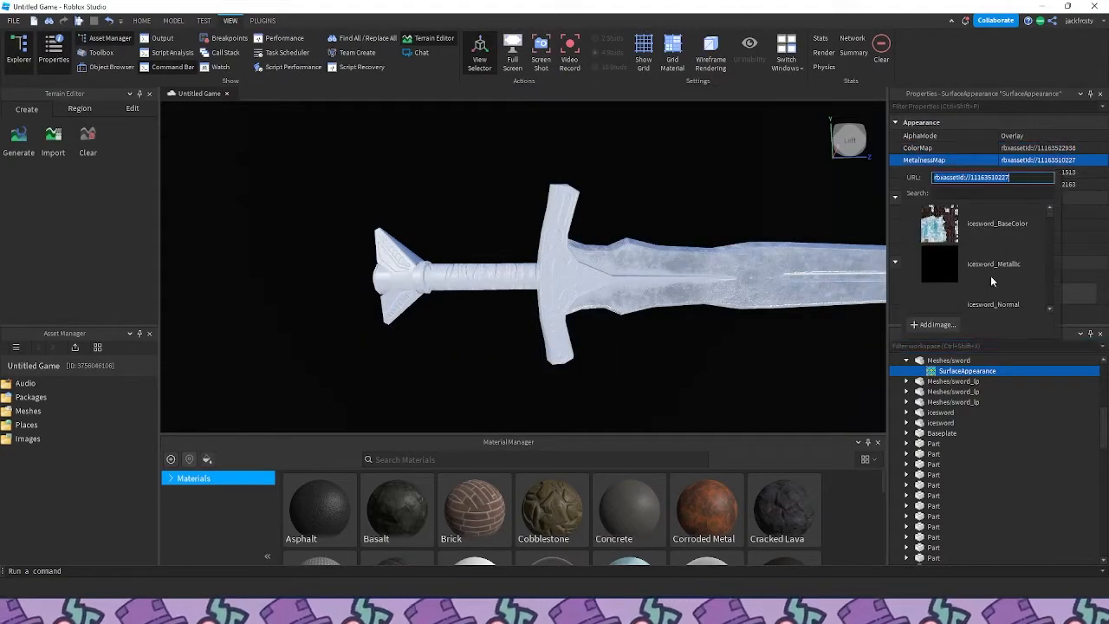
pyautogui.click(936, 324)
pyautogui.click(512, 274)
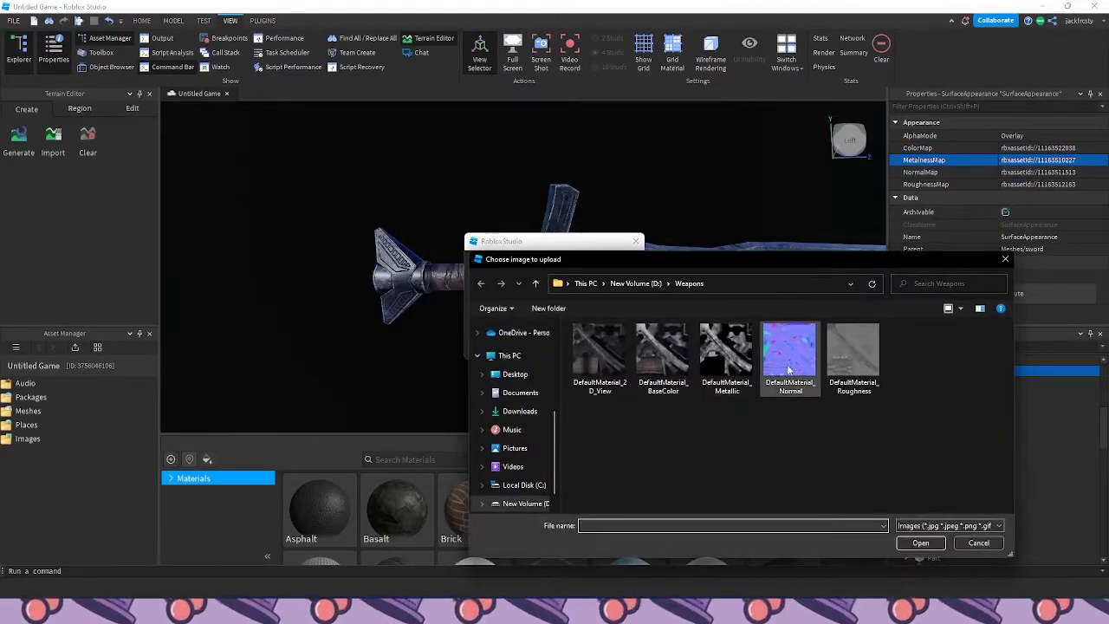
pyautogui.doubleClick(726, 355)
pyautogui.click(535, 345)
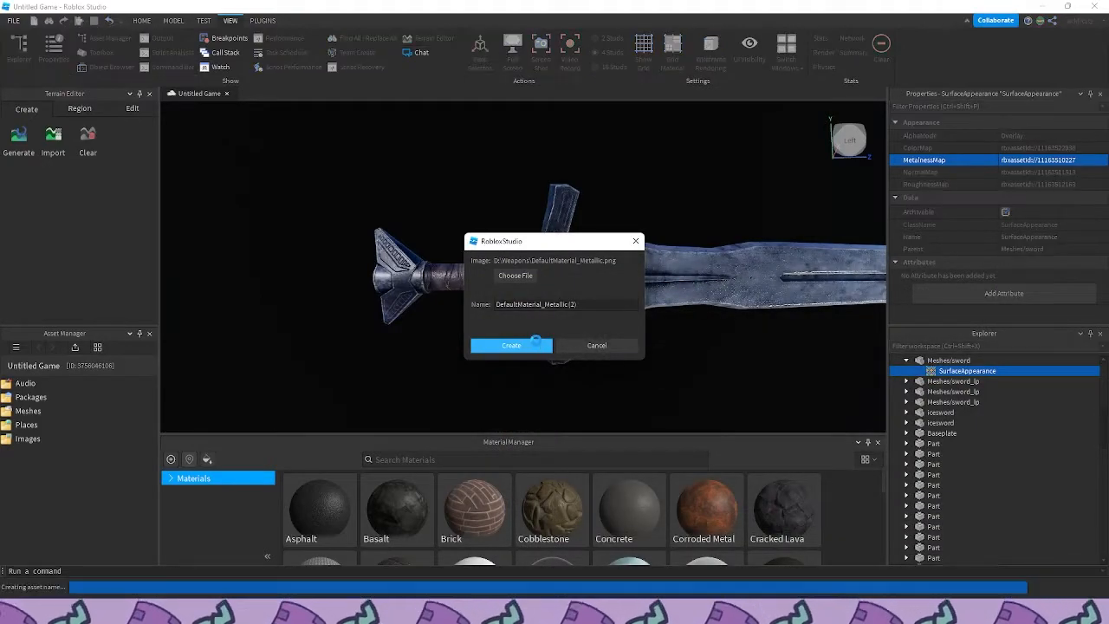
# Upload DefaultMaterial_Roughness as the RoughnessMap of the sword's SurfaceAppearance
pyautogui.click(1017, 184)
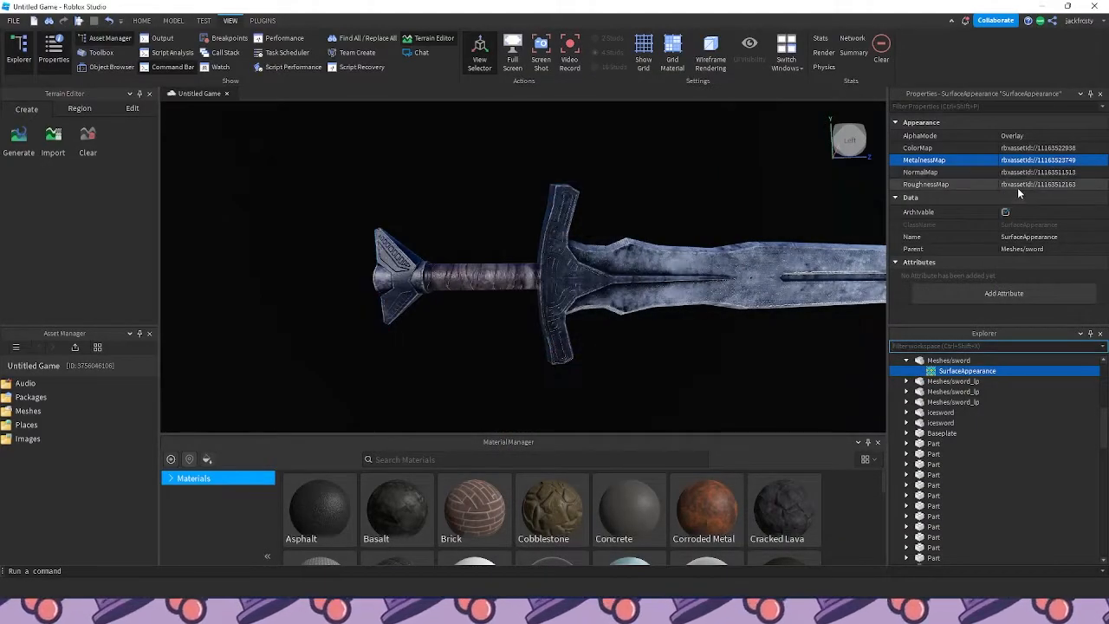
pyautogui.click(936, 348)
pyautogui.click(514, 274)
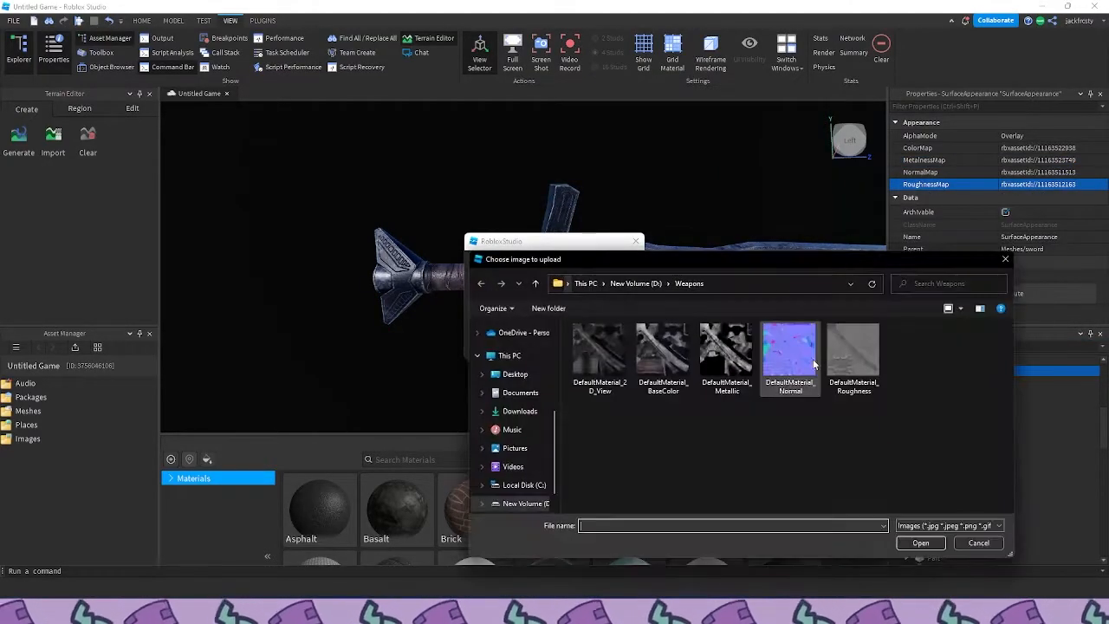
pyautogui.doubleClick(837, 358)
pyautogui.click(512, 345)
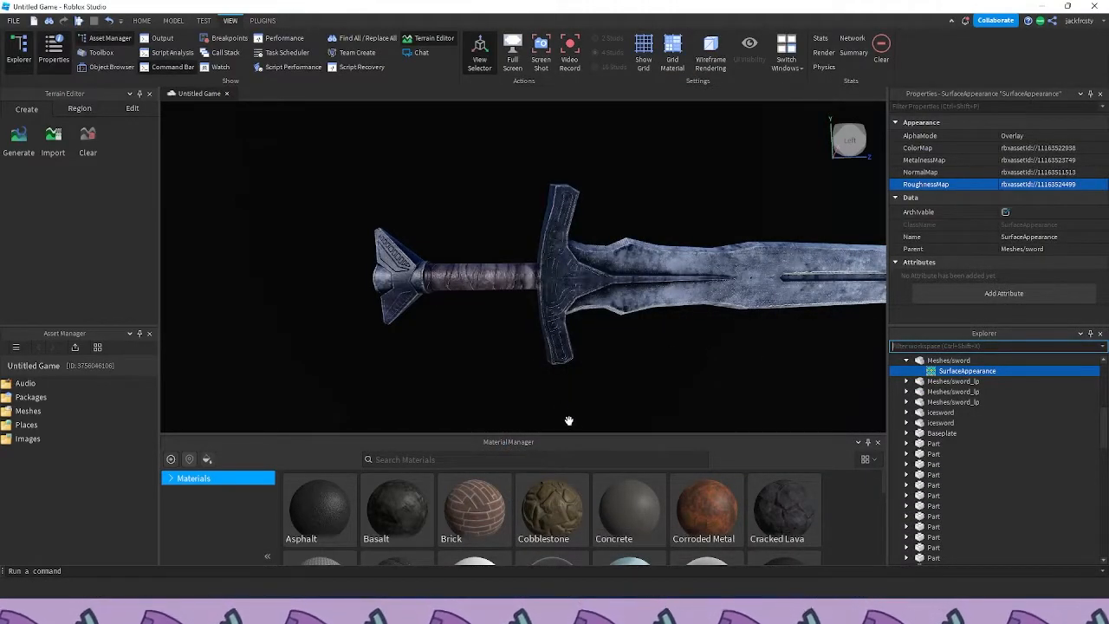
# Close the Material Manager and examine the retextured sword up close and from a distance
pyautogui.click(878, 441)
pyautogui.moveTo(643, 378); pyautogui.dragTo(644, 378, button='right')
pyautogui.scroll(-5, 634, 289)
pyautogui.moveTo(634, 288); pyautogui.dragTo(634, 288, button='right')
pyautogui.scroll(6, 635, 288)
pyautogui.scroll(-5, 634, 287)
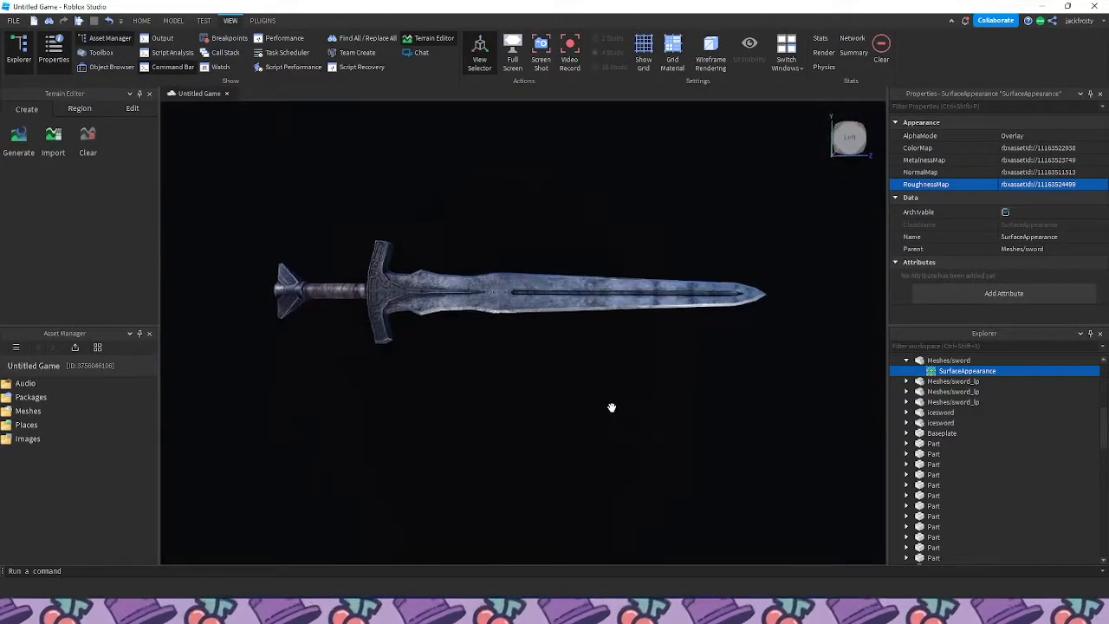
pyautogui.moveTo(611, 406); pyautogui.dragTo(611, 406, button='right')
pyautogui.scroll(4, 608, 437)
pyautogui.moveTo(553, 459); pyautogui.dragTo(553, 458, button='right')
pyautogui.scroll(4, 552, 459)
pyautogui.scroll(-4, 553, 458)
pyautogui.scroll(-5, 552, 458)
pyautogui.scroll(8, 553, 459)
pyautogui.moveTo(642, 464); pyautogui.dragTo(641, 458, button='right')
pyautogui.scroll(2, 641, 463)
pyautogui.scroll(3, 642, 466)
pyautogui.scroll(3, 643, 465)
pyautogui.scroll(-8, 643, 465)
# Move along the display to examine the red sword with the ornate silver guard from near and far
pyautogui.press('w')
pyautogui.press('d')
pyautogui.scroll(5, 642, 465)
pyautogui.press('w')
pyautogui.press('s')
pyautogui.press('w')
pyautogui.press('w')
pyautogui.press('s')
pyautogui.press('s')
pyautogui.press('w')
pyautogui.press('a')
pyautogui.press('w')
pyautogui.press('s')
pyautogui.press('w')
pyautogui.press('s')
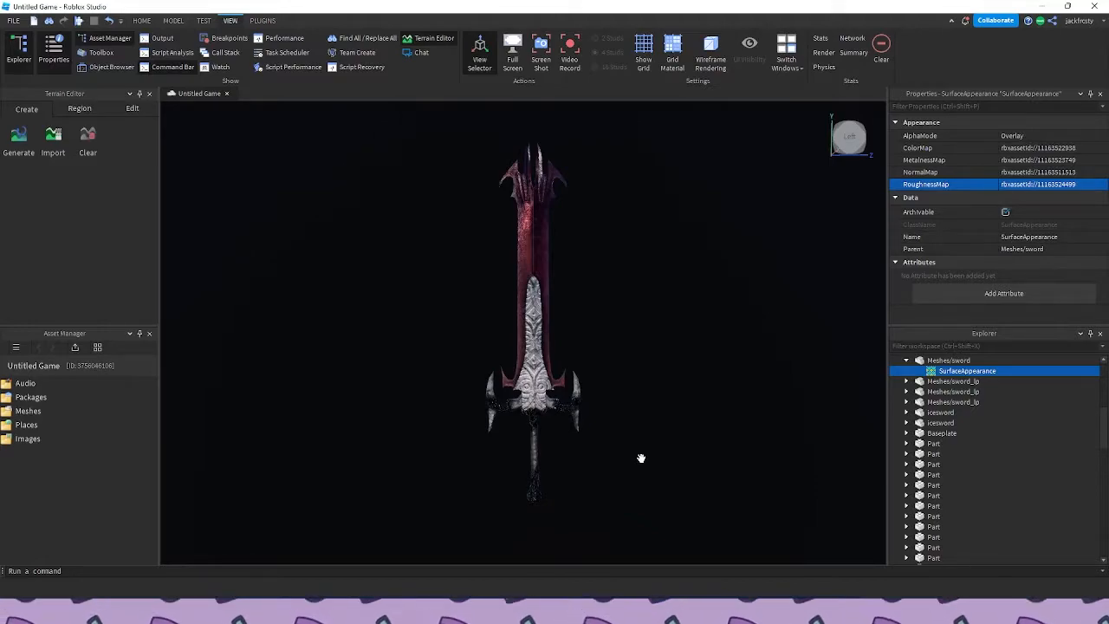
pyautogui.press('s')
# Return to the retextured steel sword and examine its full length from the side
pyautogui.moveTo(591, 400); pyautogui.dragTo(594, 402, button='right')
pyautogui.press('w')
pyautogui.press('w')
pyautogui.press('a')
pyautogui.press('a')
pyautogui.moveTo(679, 457); pyautogui.dragTo(678, 457, button='right')
pyautogui.press('d')
pyautogui.press('s')
pyautogui.press('d')
pyautogui.press('a')
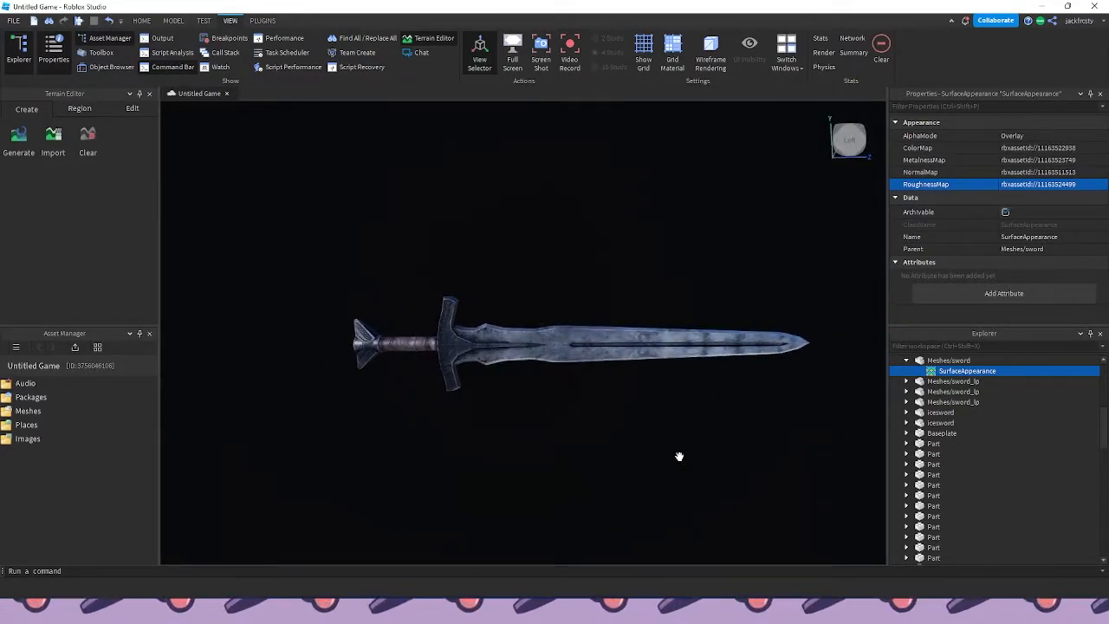